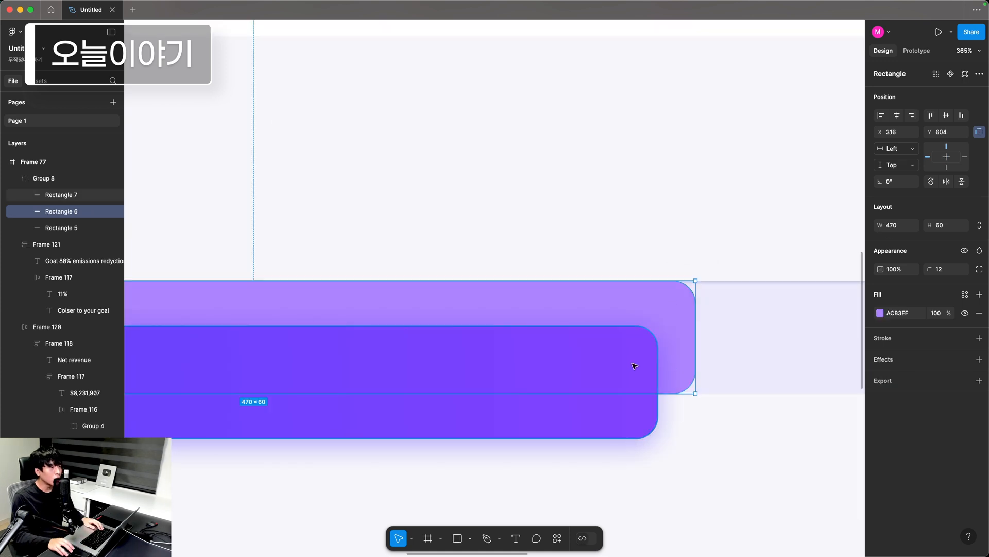
Move the dark purple progress bar up so it overlaps the light purple bar.
{"action": "left_click", "coordinate": [634, 365]}
{"action": "left_click_drag", "start_coordinate": [621, 371], "coordinate": [620, 330]}
{"action": "left_click", "coordinate": [651, 444]}
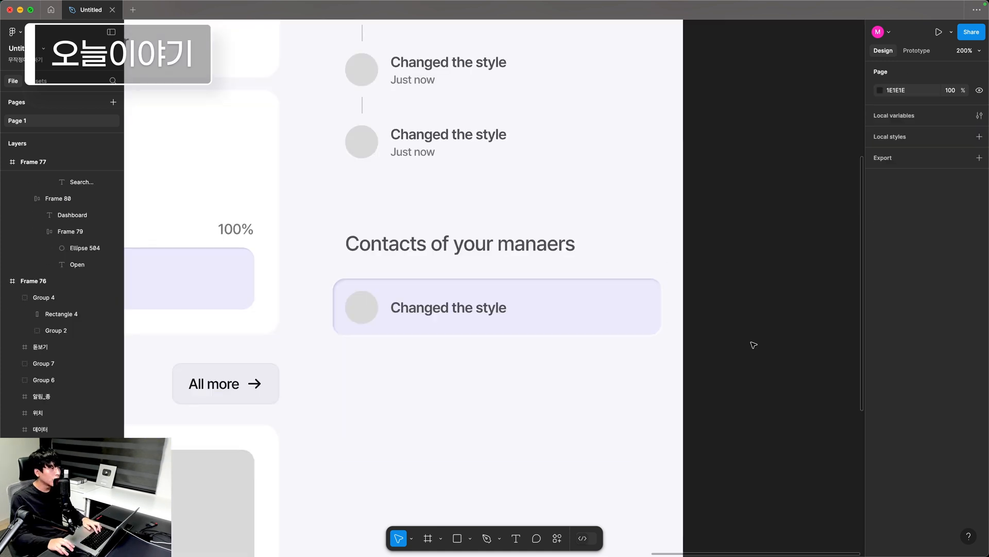
Paste the share, heart and arrow icons below the contact card and apply auto layout to the share and heart icons.
{"action": "key", "text": "super+v"}
{"action": "left_click_drag", "start_coordinate": [462, 310], "coordinate": [485, 428]}
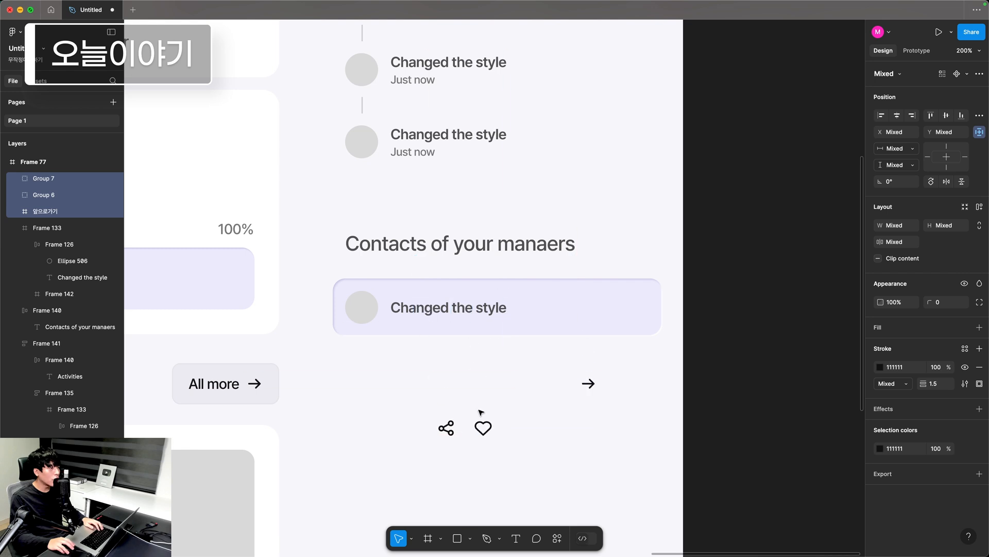
{"action": "scroll", "coordinate": [484, 422], "scroll_direction": "up", "scroll_amount": 5}
{"action": "left_click", "coordinate": [685, 341], "text": "shift"}
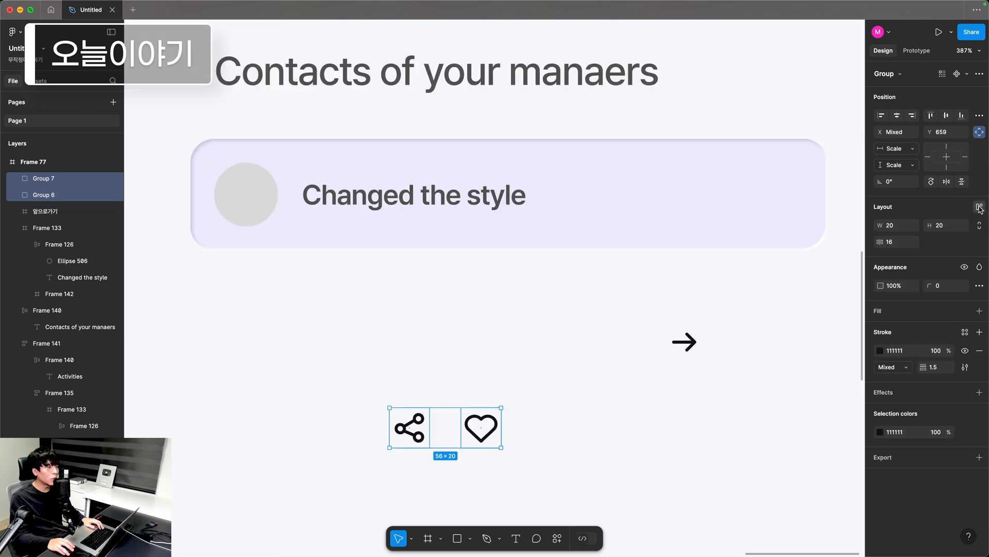
{"action": "left_click", "coordinate": [979, 208]}
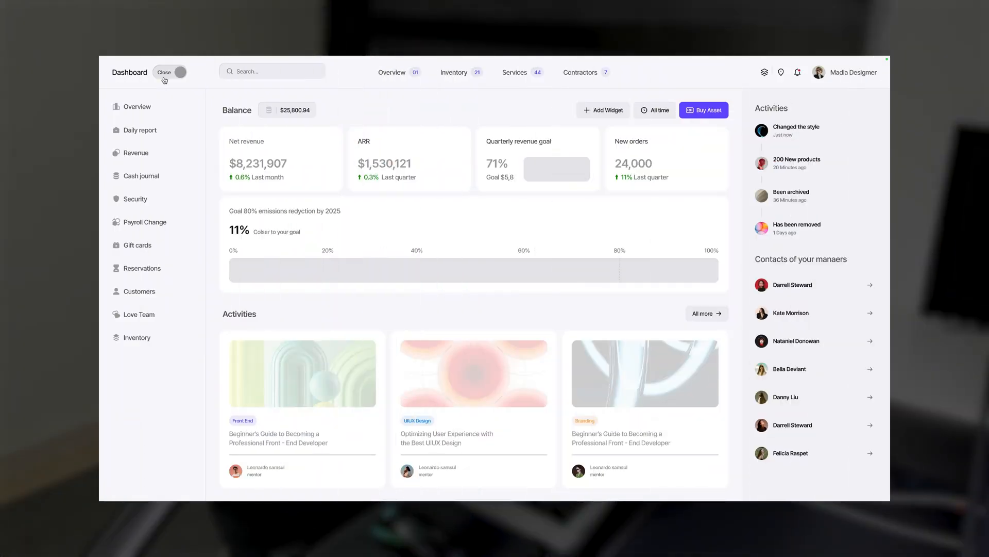
Try the dashboard prototype's Open/Close switch and the Daily report menu entry.
{"action": "left_click", "coordinate": [164, 80]}
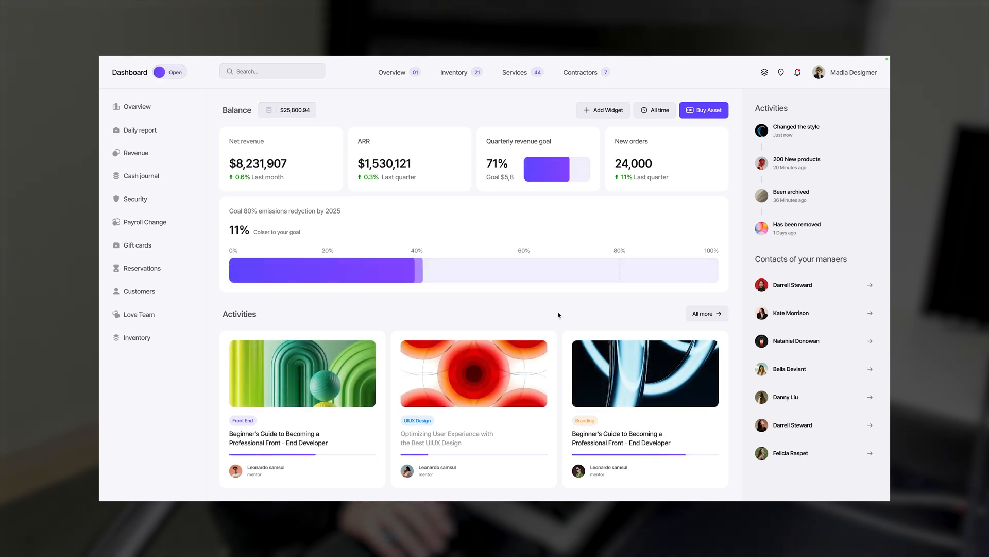
{"action": "left_click", "coordinate": [180, 79]}
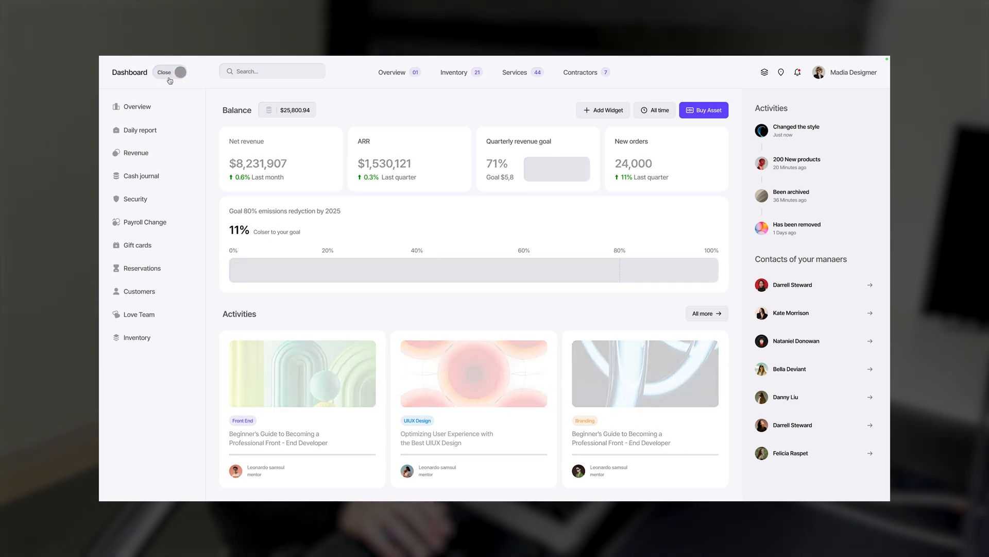
{"action": "left_click", "coordinate": [170, 79]}
{"action": "left_click", "coordinate": [149, 131]}
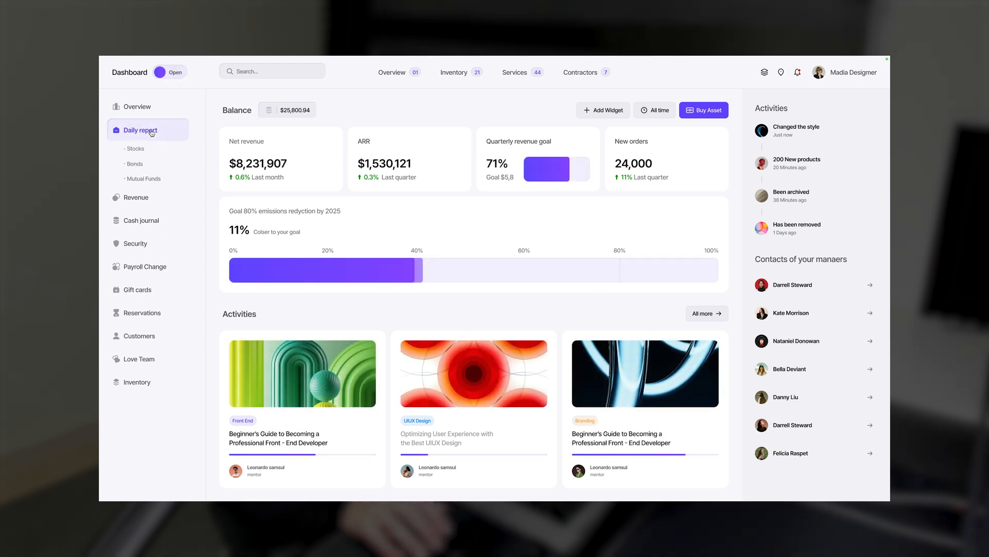
{"action": "left_click", "coordinate": [150, 132]}
{"action": "left_click", "coordinate": [151, 133]}
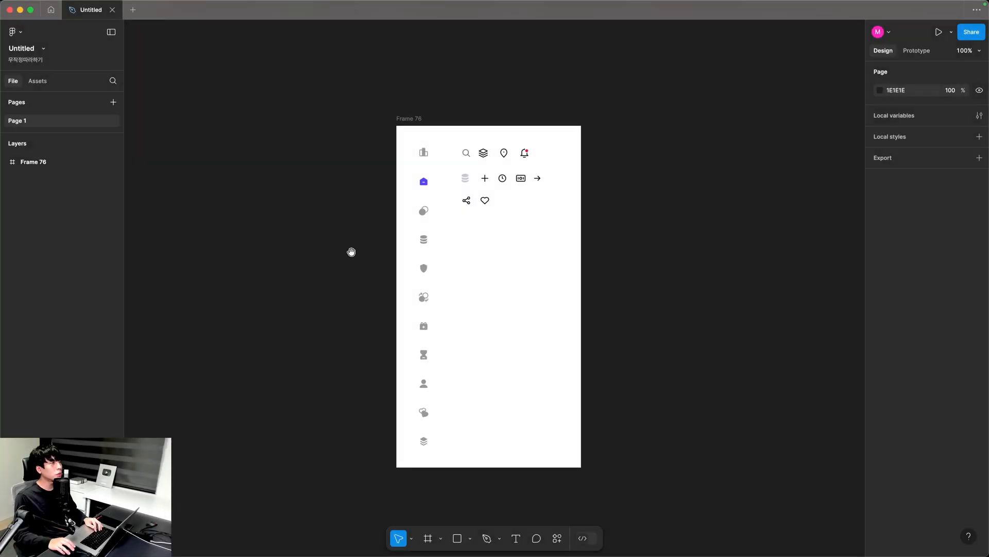
{"action": "left_click_drag", "start_coordinate": [336, 100], "coordinate": [588, 351]}
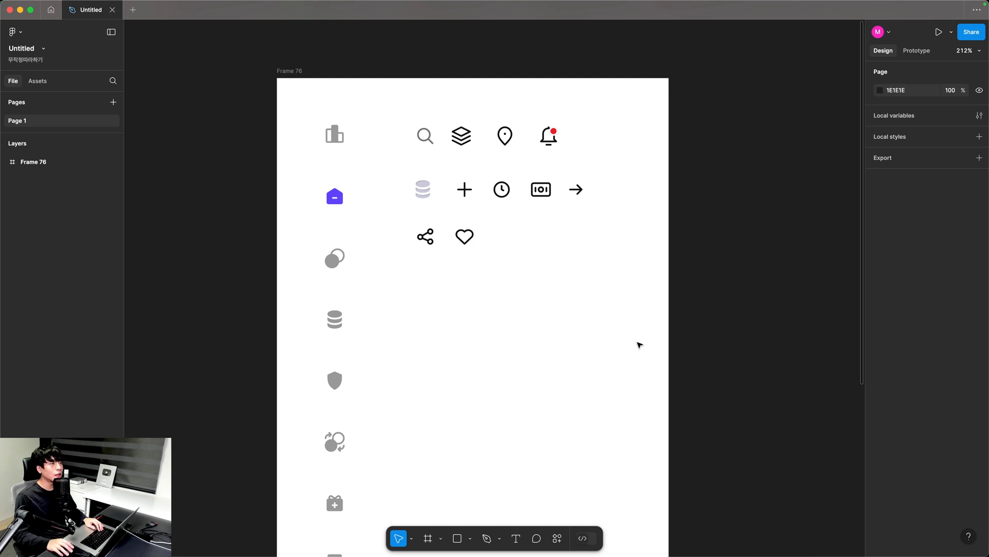
{"action": "left_click", "coordinate": [528, 342]}
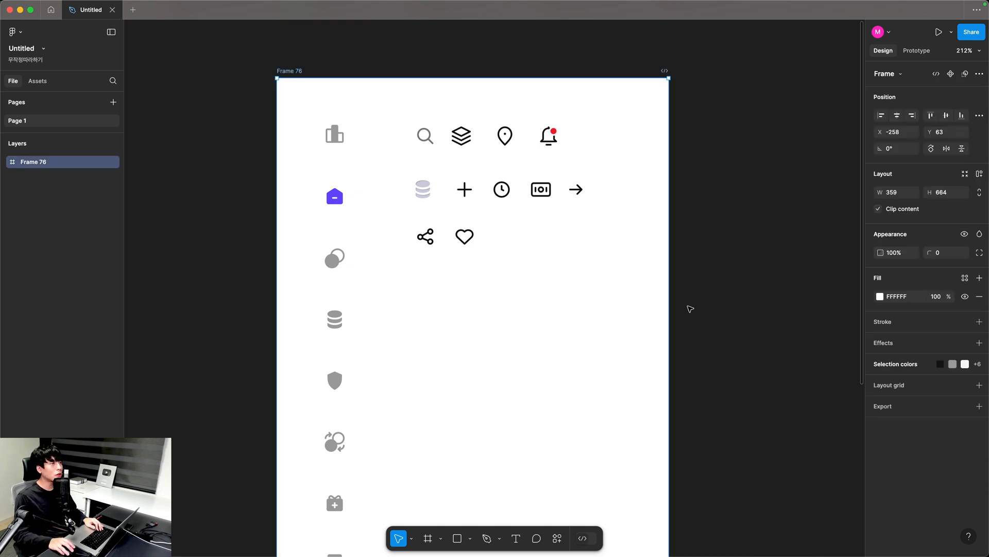
{"action": "left_click", "coordinate": [711, 296]}
{"action": "left_click_drag", "start_coordinate": [237, 104], "coordinate": [698, 285]}
{"action": "left_click", "coordinate": [761, 288]}
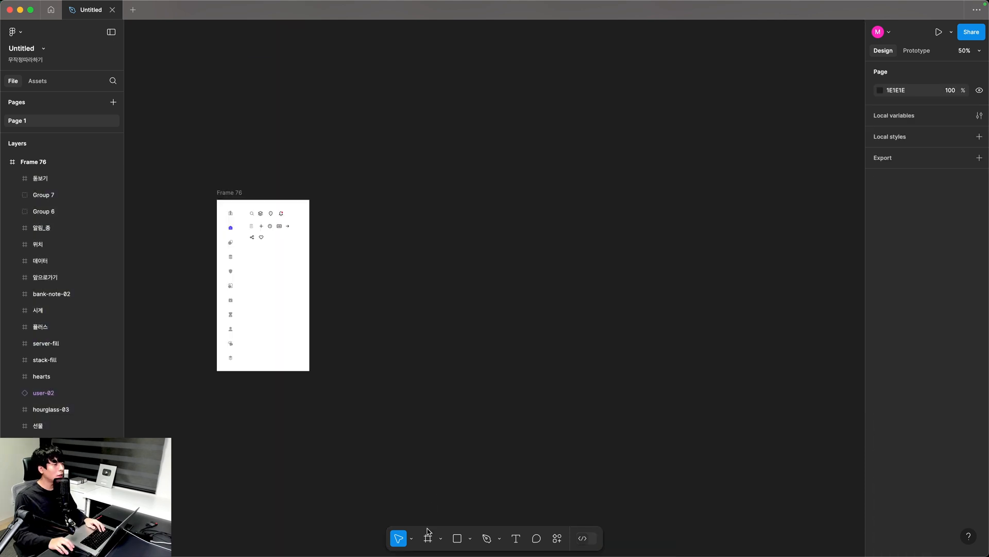
Draw a new frame beside the icon frame, size it to 1920 × 1080 and shift it to X 142.
{"action": "left_click", "coordinate": [428, 537]}
{"action": "left_click_drag", "start_coordinate": [325, 199], "coordinate": [724, 447]}
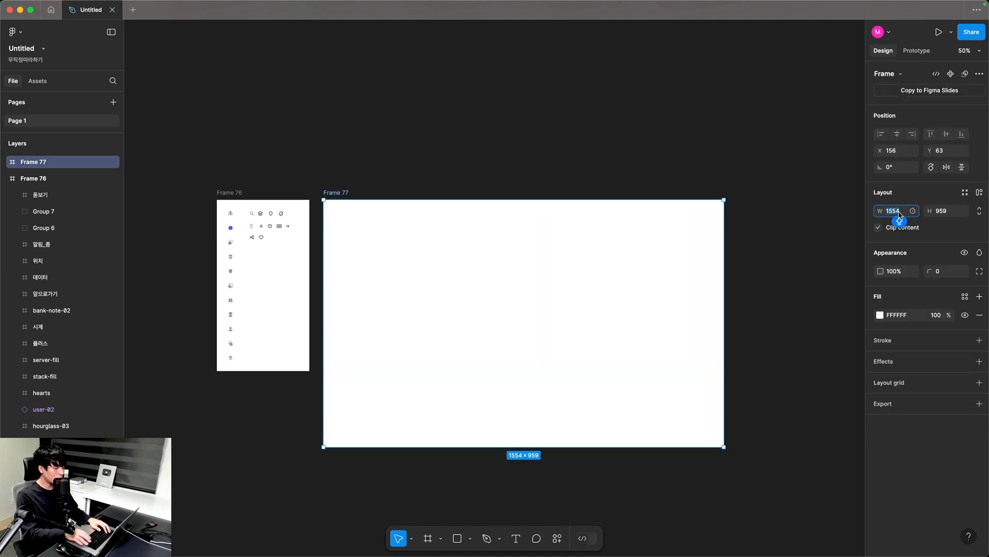
{"action": "type", "text": "1920"}
{"action": "key", "text": "Tab"}
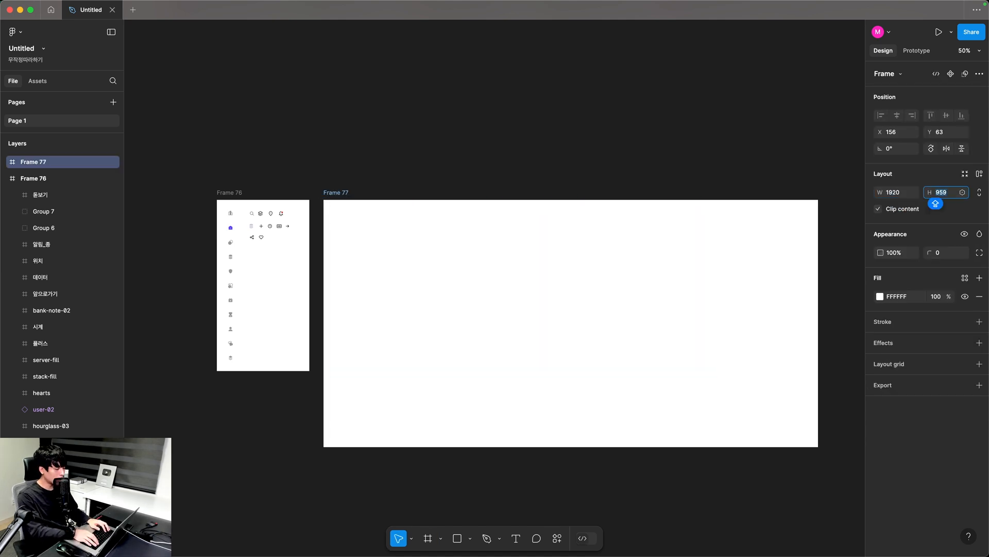
{"action": "type", "text": "1080"}
{"action": "key", "text": "Return"}
{"action": "key", "text": "Escape"}
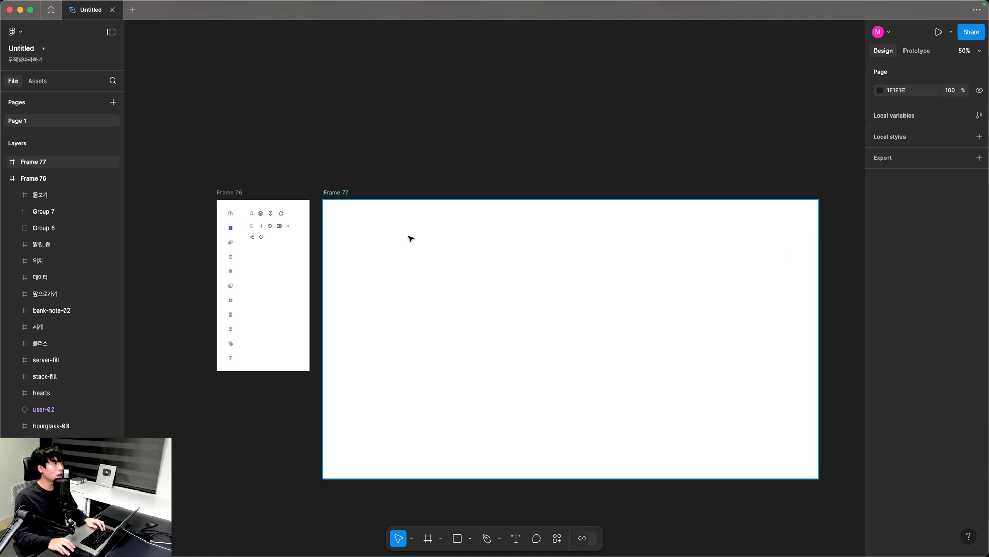
{"action": "left_click_drag", "start_coordinate": [411, 238], "coordinate": [407, 239]}
{"action": "left_click", "coordinate": [416, 135]}
Add a layout grid to the 1920 × 1080 frame with 1 stretched column, margin 32 and gutter 0.
{"action": "left_click", "coordinate": [386, 370]}
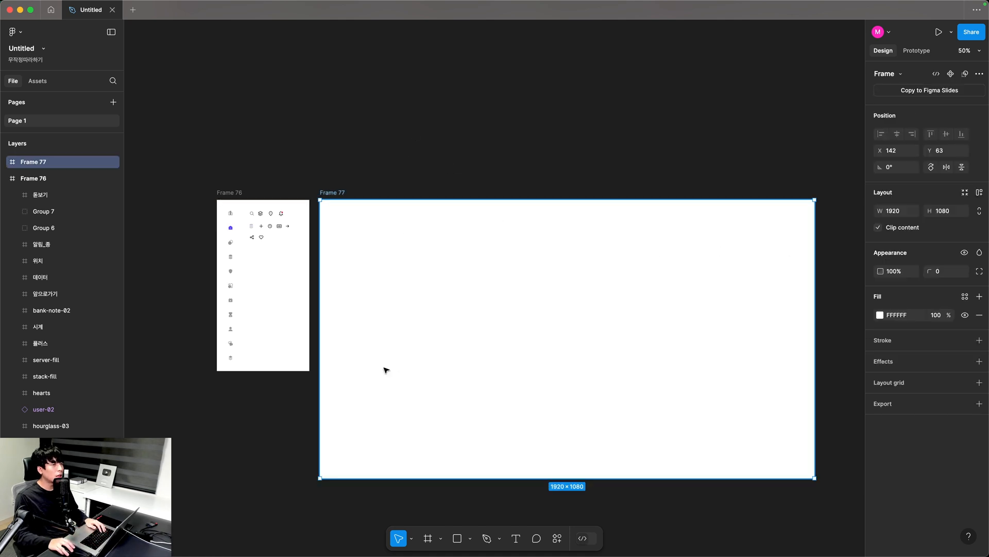
{"action": "left_click", "coordinate": [886, 385]}
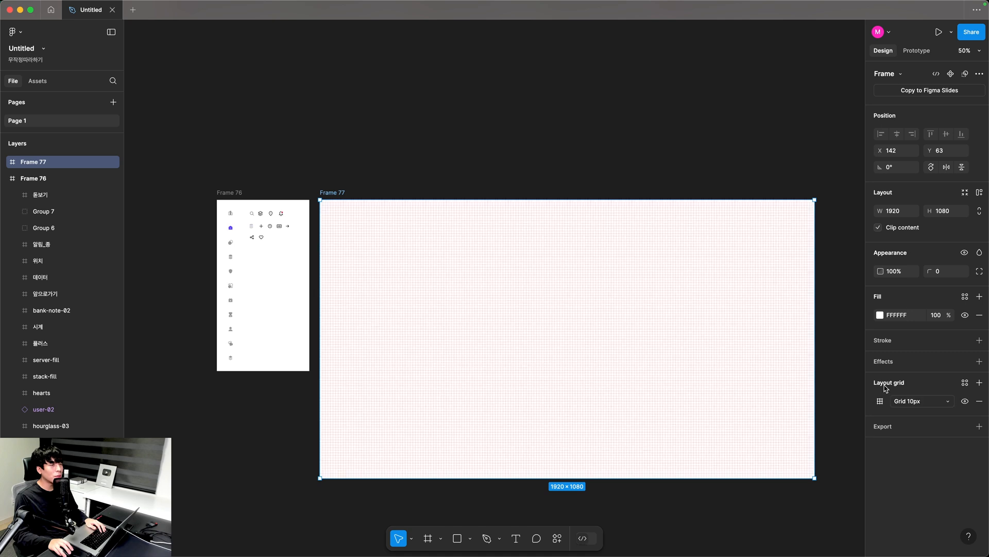
{"action": "left_click", "coordinate": [880, 402]}
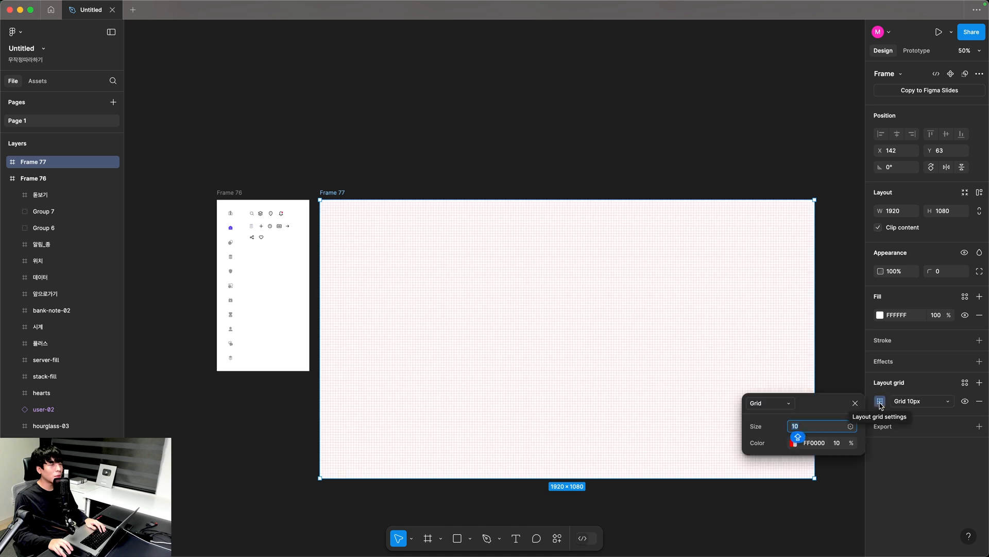
{"action": "left_click", "coordinate": [768, 408]}
{"action": "left_click", "coordinate": [768, 415]}
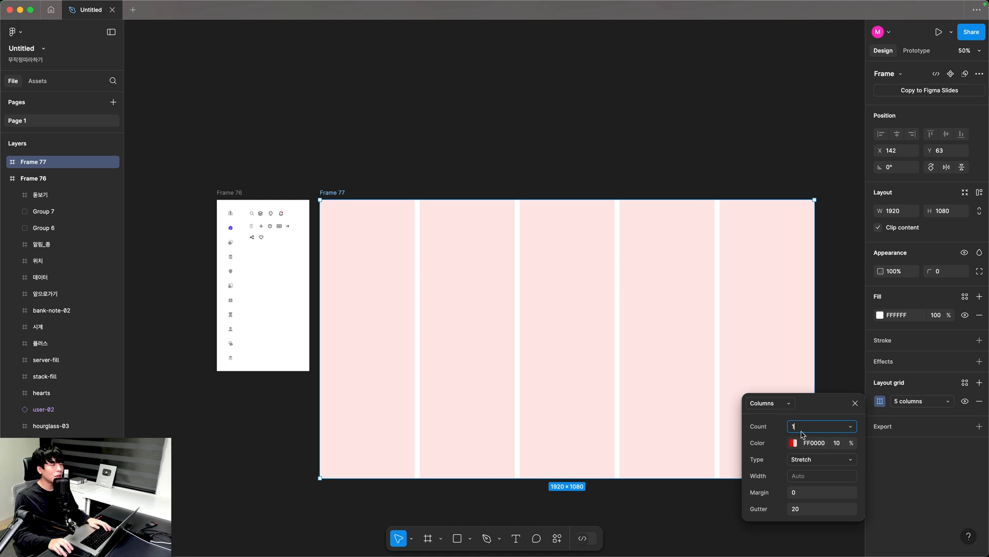
{"action": "type", "text": "1"}
{"action": "left_click", "coordinate": [802, 492]}
{"action": "type", "text": "3"}
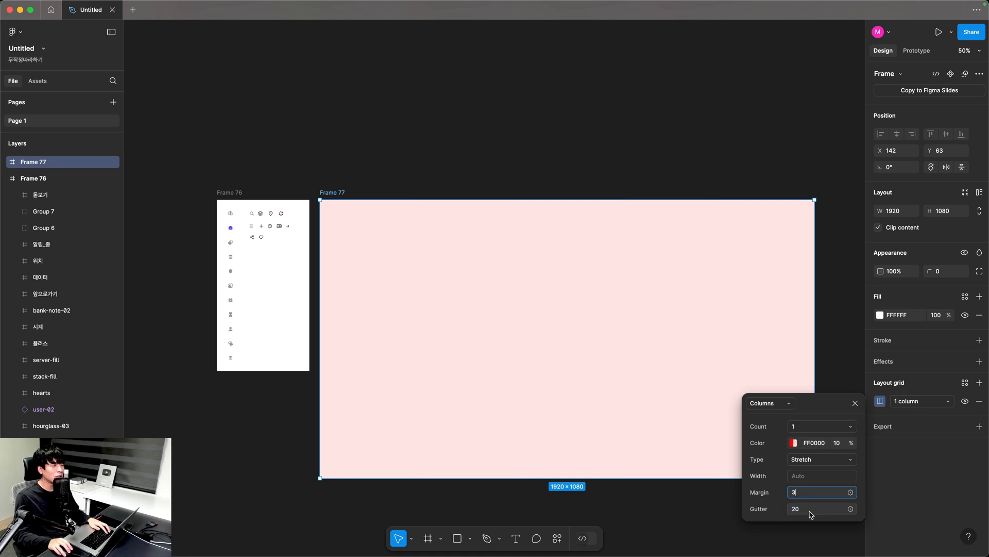
{"action": "type", "text": "2"}
{"action": "left_click", "coordinate": [794, 509]}
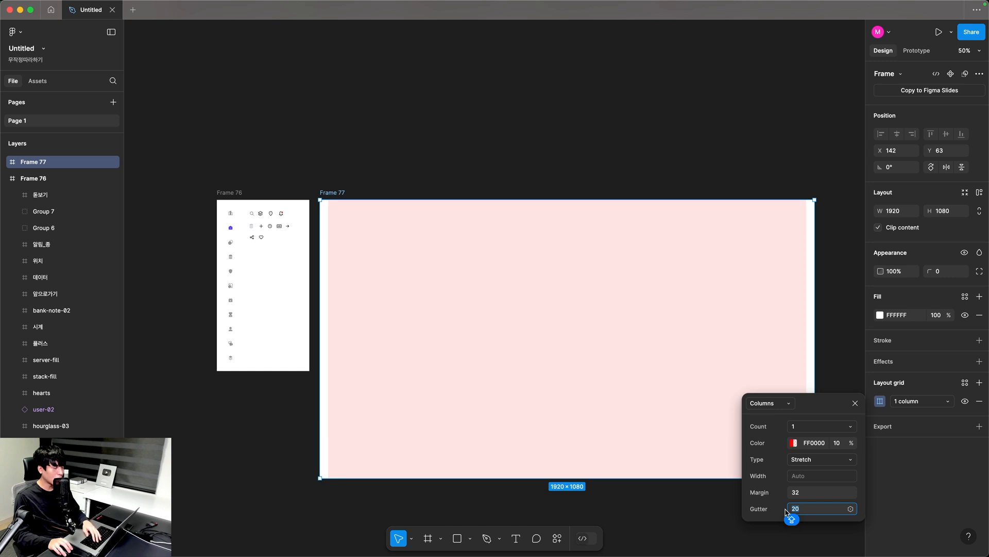
{"action": "type", "text": "0"}
{"action": "key", "text": "Return"}
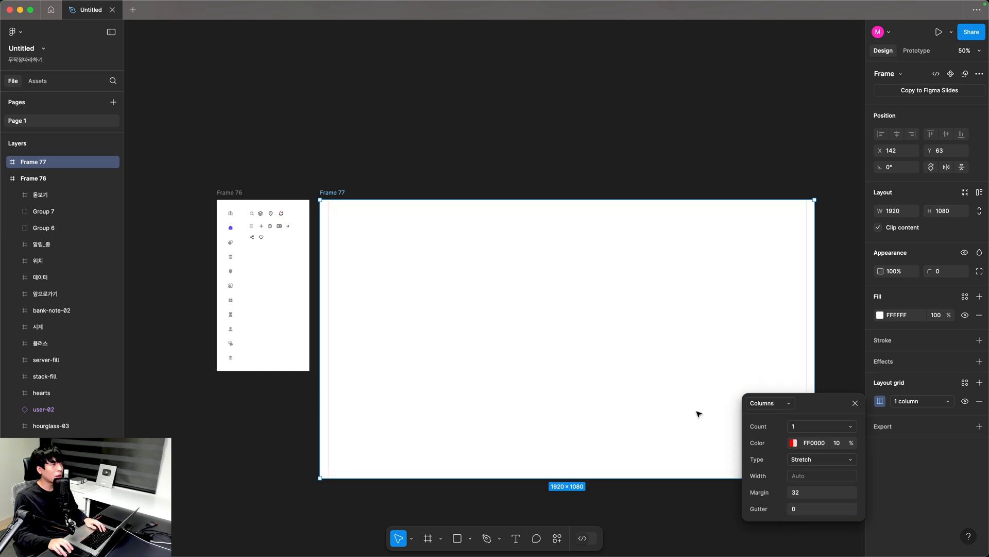
Draw a 32 × 34 test rectangle across the frame's left grid margin and delete it.
{"action": "left_click", "coordinate": [298, 188]}
{"action": "left_click_drag", "start_coordinate": [298, 187], "coordinate": [359, 247]}
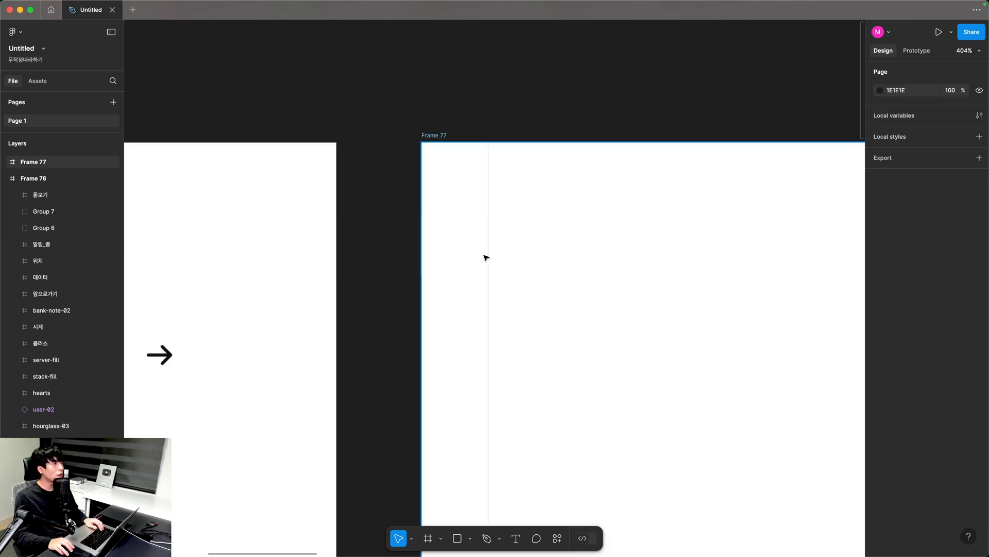
{"action": "key", "text": "r"}
{"action": "left_click_drag", "start_coordinate": [422, 226], "coordinate": [488, 297]}
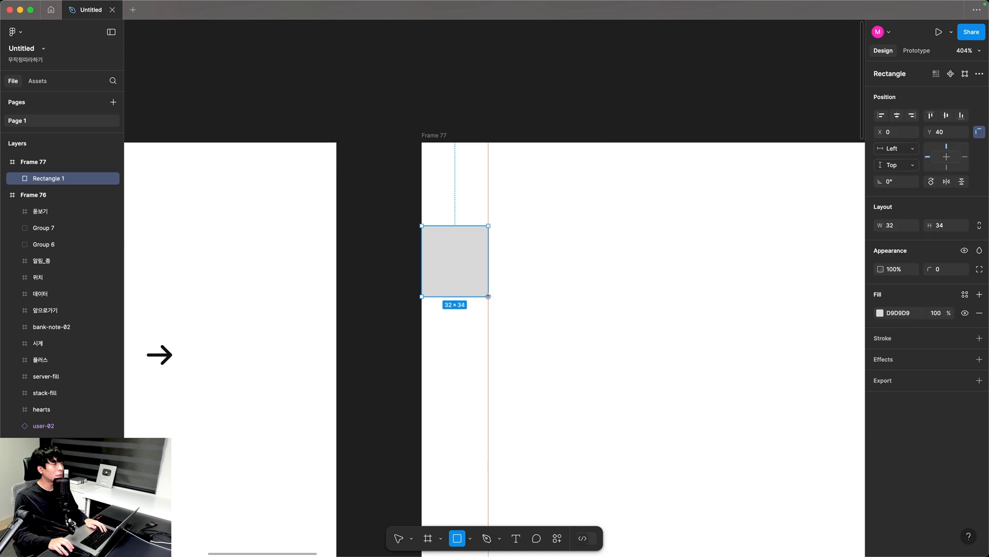
{"action": "key", "text": "Delete"}
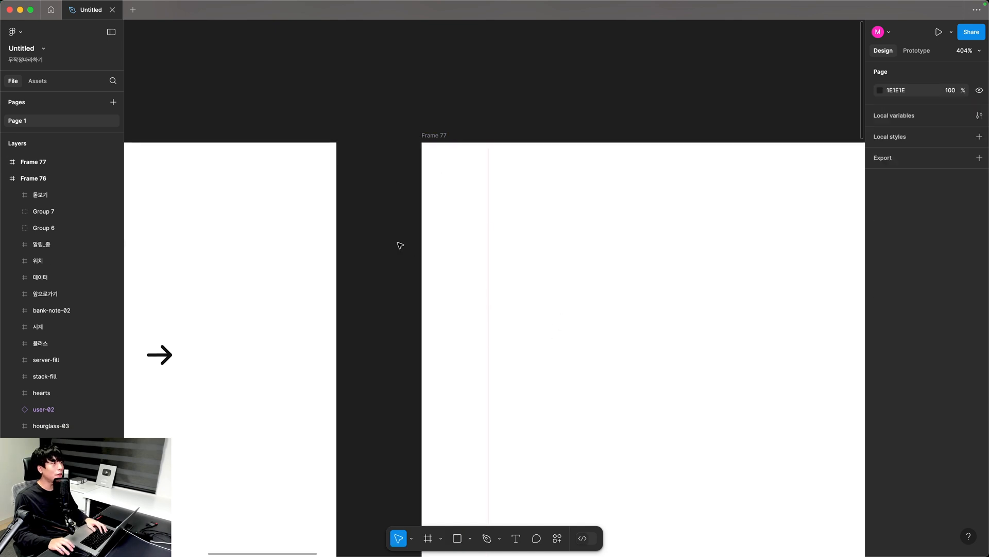
Draw a full-width frame of about 1920 × 186 inside the large frame and fill it with grey B6B6B6.
{"action": "key", "text": "shift+1"}
{"action": "left_click", "coordinate": [428, 538]}
{"action": "left_click_drag", "start_coordinate": [261, 249], "coordinate": [765, 299]}
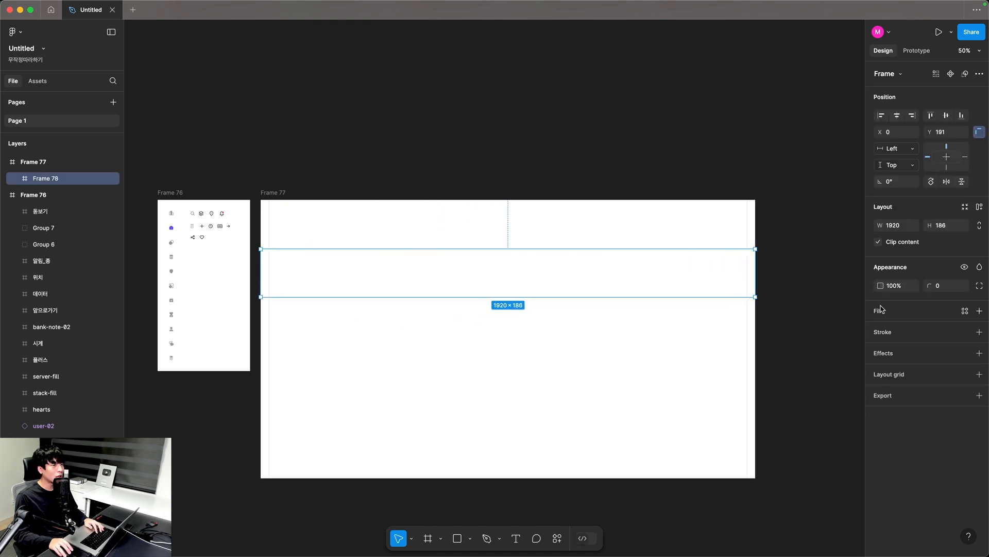
{"action": "left_click", "coordinate": [880, 329]}
{"action": "left_click_drag", "start_coordinate": [805, 345], "coordinate": [708, 333]}
{"action": "left_click", "coordinate": [379, 308]}
Move the grey frame to the large frame's top edge and set its height to 80.
{"action": "left_click_drag", "start_coordinate": [410, 271], "coordinate": [405, 221]}
{"action": "key", "text": "shift+2"}
{"action": "left_click", "coordinate": [945, 226]}
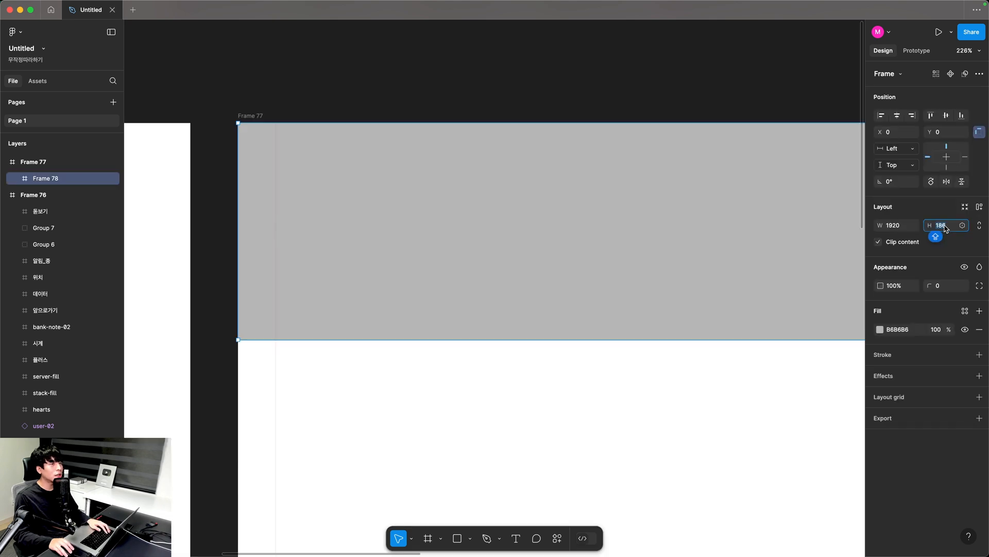
{"action": "type", "text": "80"}
{"action": "key", "text": "Return"}
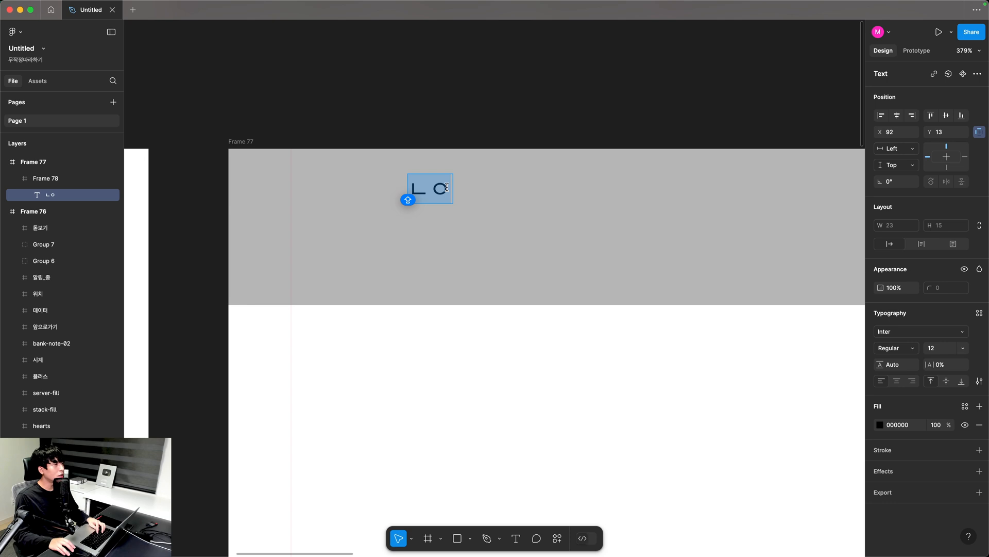
Enter "Dashboard" as the text in the grey header frame and set its font to Pretendard.
{"action": "type", "text": "Dashboard"}
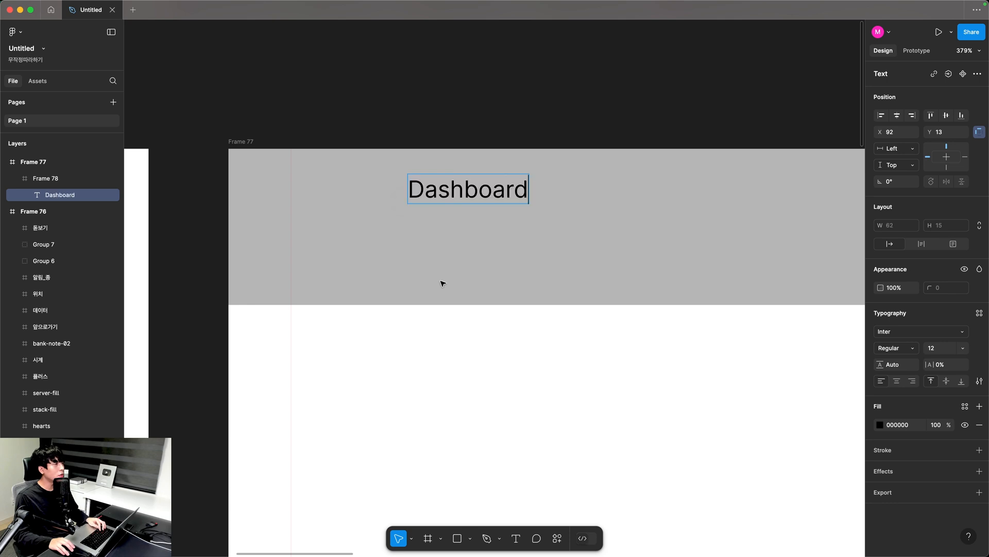
{"action": "key", "text": "Escape"}
{"action": "left_click", "coordinate": [921, 332]}
{"action": "type", "text": "pret"}
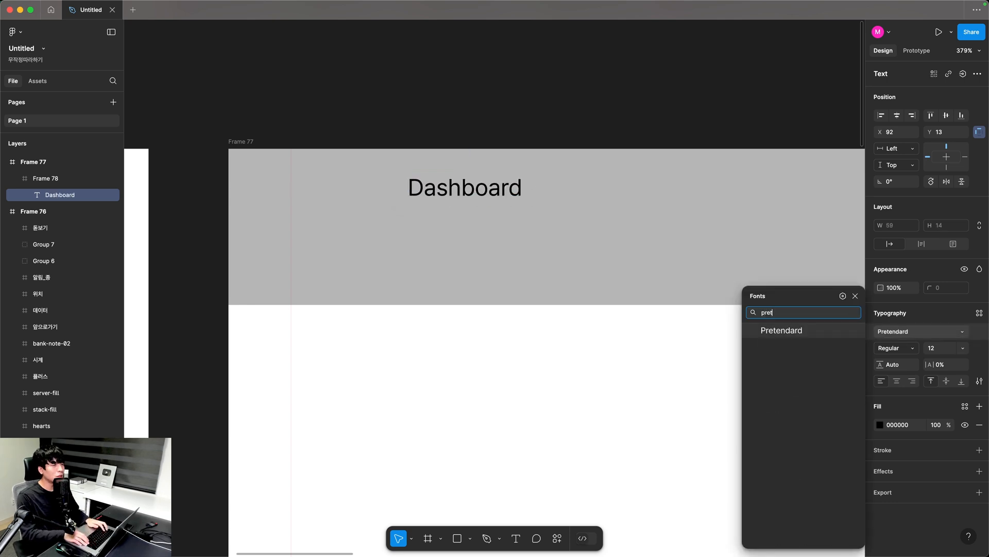
{"action": "key", "text": "Return"}
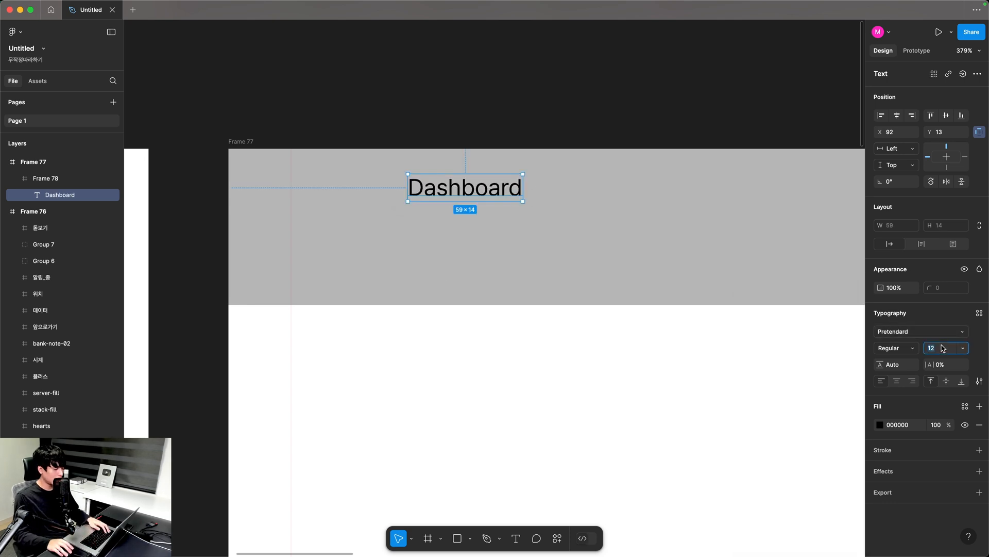
Set the Dashboard text to size 18, Medium weight, letter spacing -2.5% and line height 140%.
{"action": "type", "text": "18"}
{"action": "key", "text": "Return"}
{"action": "left_click", "coordinate": [906, 351]}
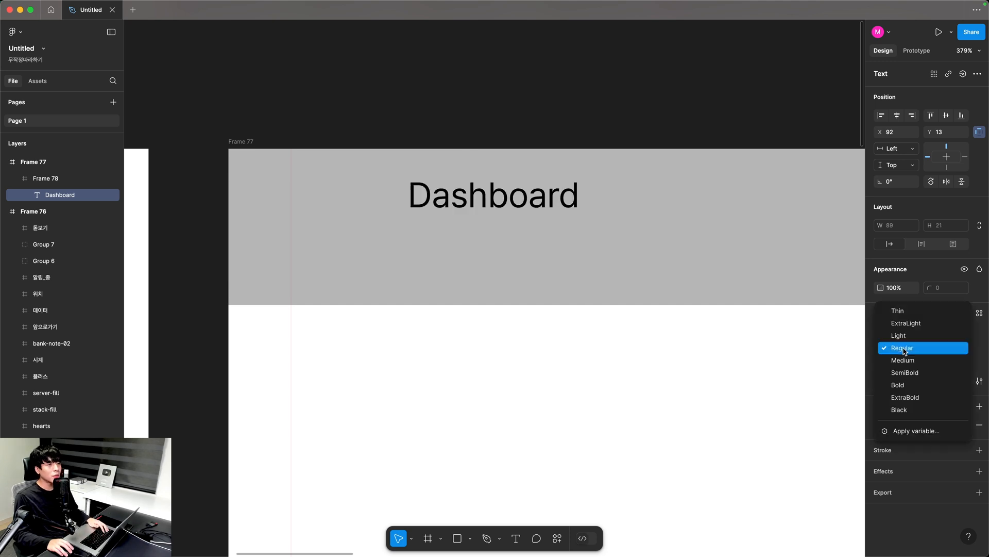
{"action": "left_click", "coordinate": [896, 361]}
{"action": "left_click", "coordinate": [946, 366]}
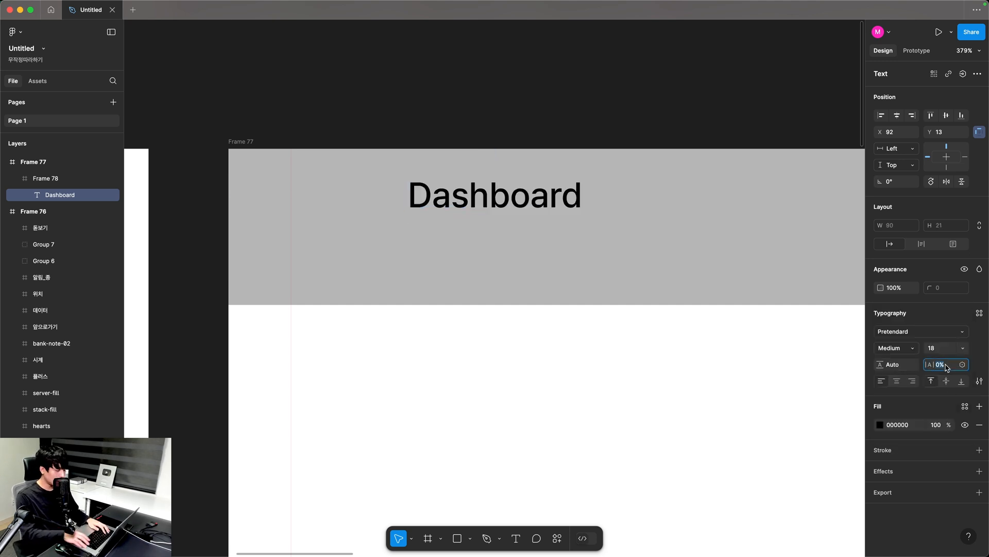
{"action": "type", "text": "-2.5"}
{"action": "key", "text": "Return"}
{"action": "left_click", "coordinate": [890, 366]}
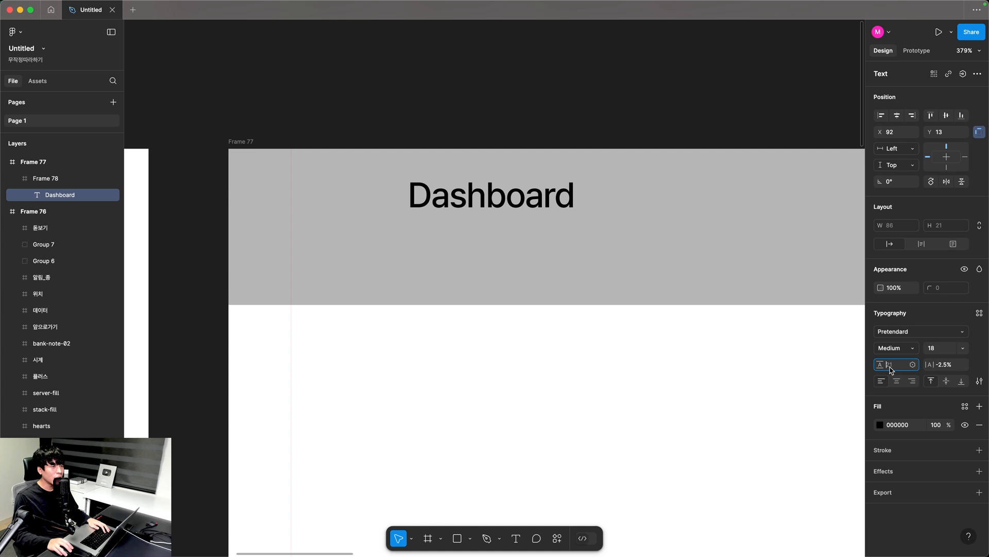
{"action": "type", "text": "140%"}
{"action": "key", "text": "Return"}
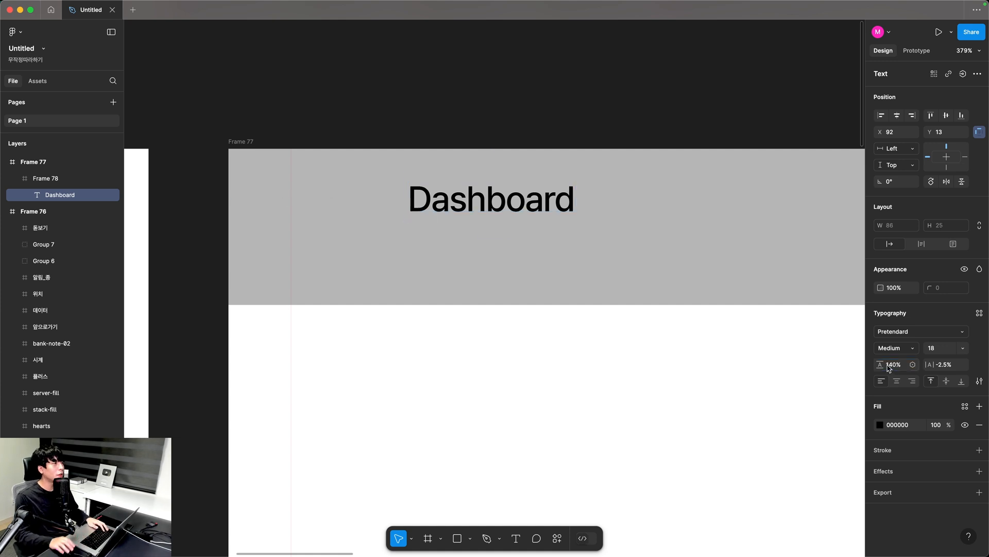
Move the Dashboard text onto the left margin guide of the header at X 32, Y 27.
{"action": "left_click_drag", "start_coordinate": [443, 203], "coordinate": [327, 227]}
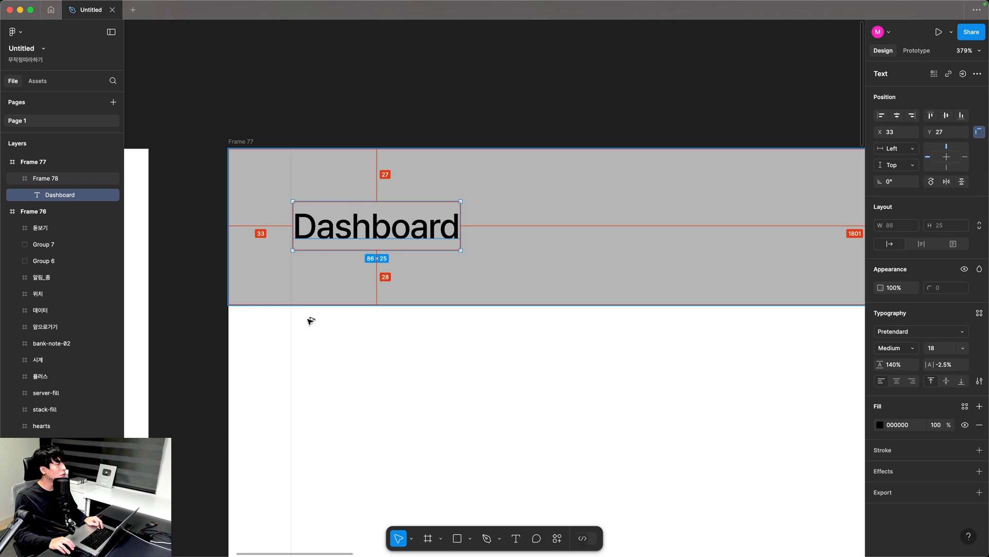
{"action": "key", "text": "Left"}
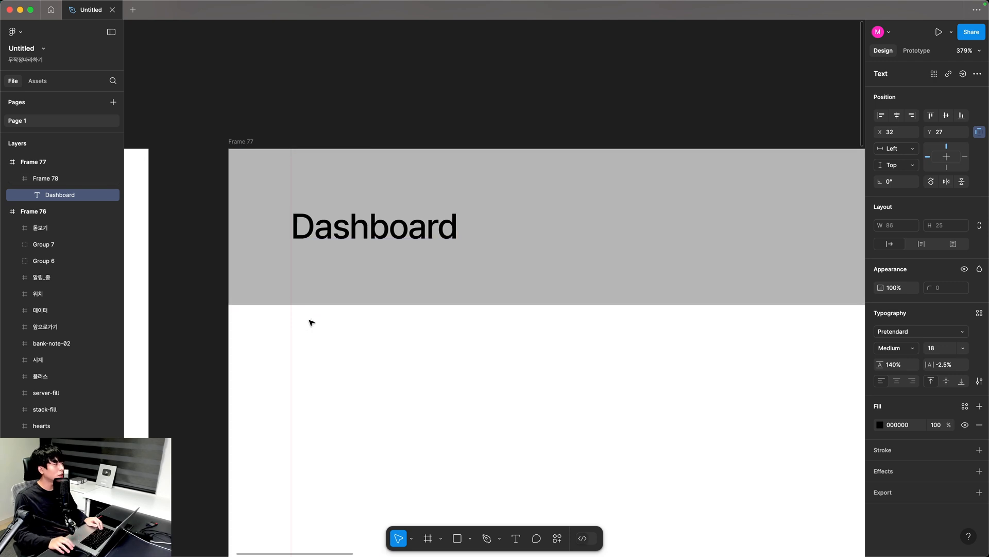
{"action": "left_click", "coordinate": [312, 323]}
Draw a circle beside the Dashboard text, size it 28 × 28 with locked proportions, and align it with the header title.
{"action": "left_click", "coordinate": [457, 539]}
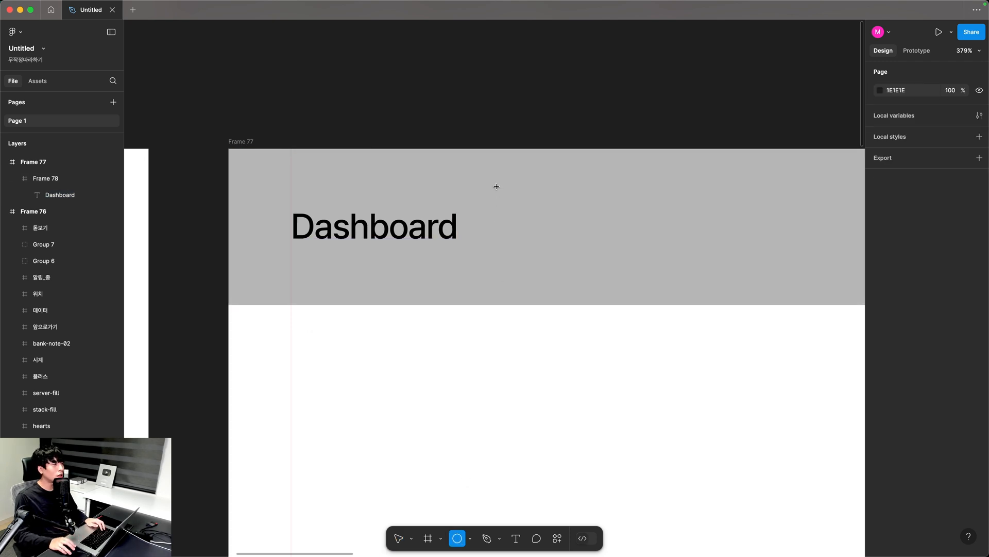
{"action": "left_click_drag", "start_coordinate": [498, 200], "coordinate": [568, 264]}
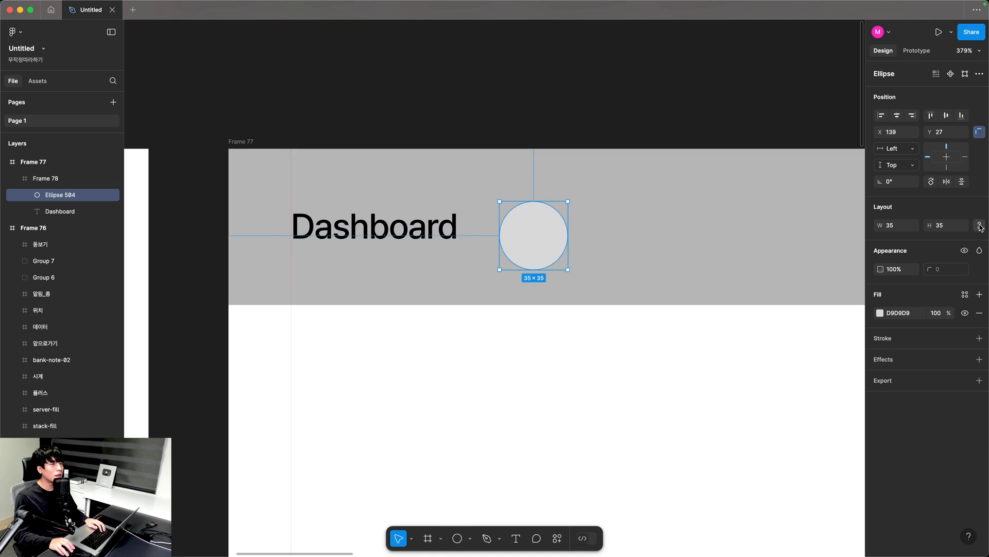
{"action": "left_click", "coordinate": [900, 229]}
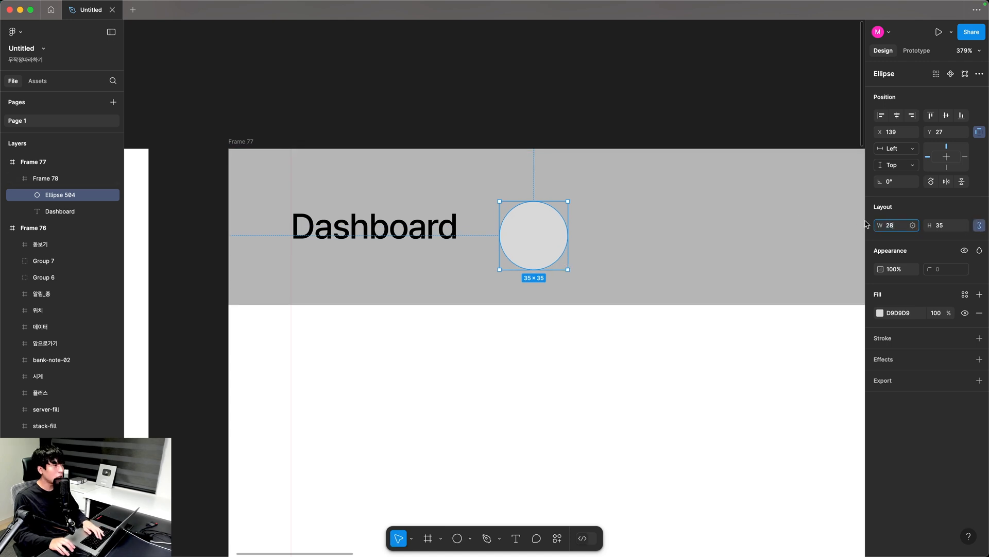
{"action": "key", "text": "Return"}
{"action": "left_click_drag", "start_coordinate": [525, 236], "coordinate": [517, 235]}
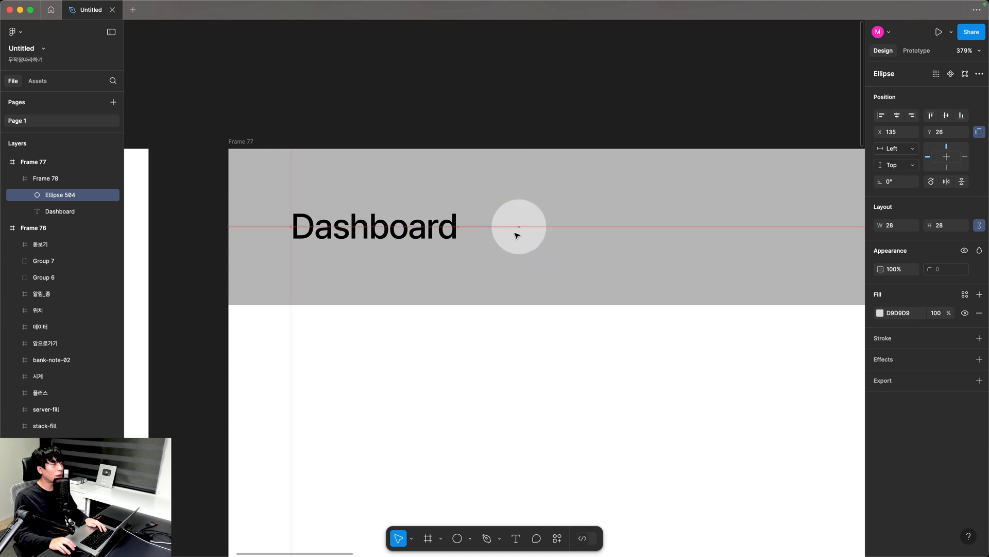
Duplicate the Dashboard text to the right of the circle and change the copy to "Open".
{"action": "left_click", "coordinate": [342, 232]}
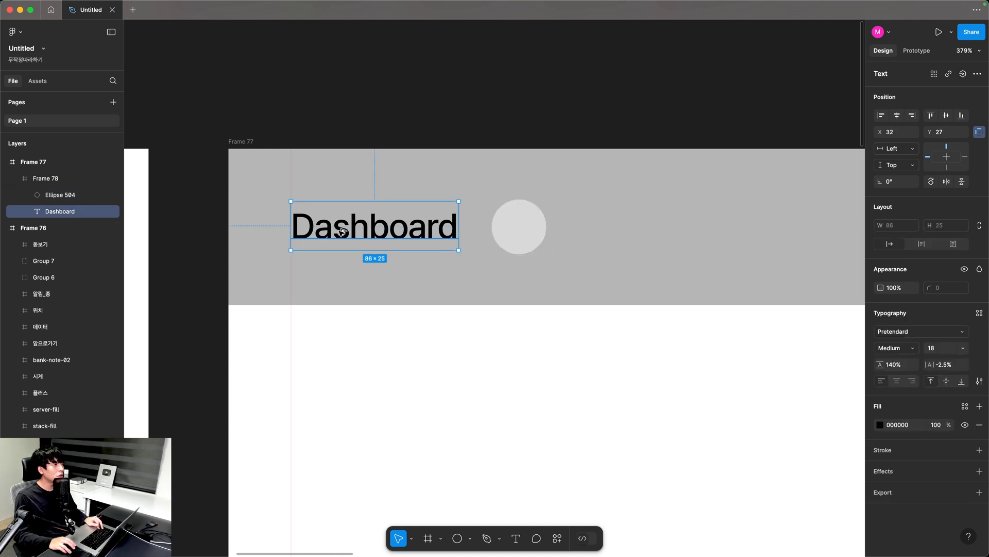
{"action": "left_click_drag", "start_coordinate": [342, 232], "coordinate": [638, 231]}
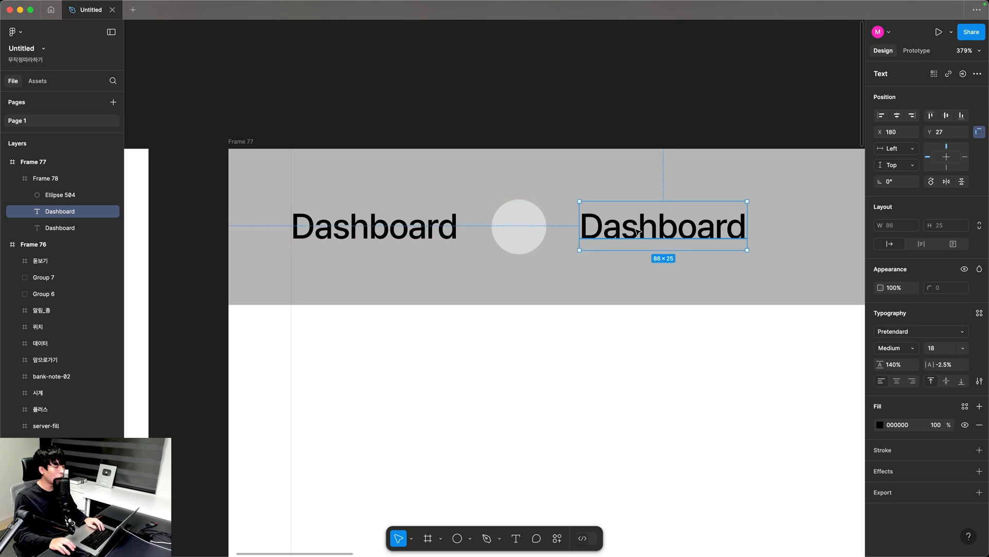
{"action": "double_click", "coordinate": [638, 232]}
{"action": "type", "text": "Open"}
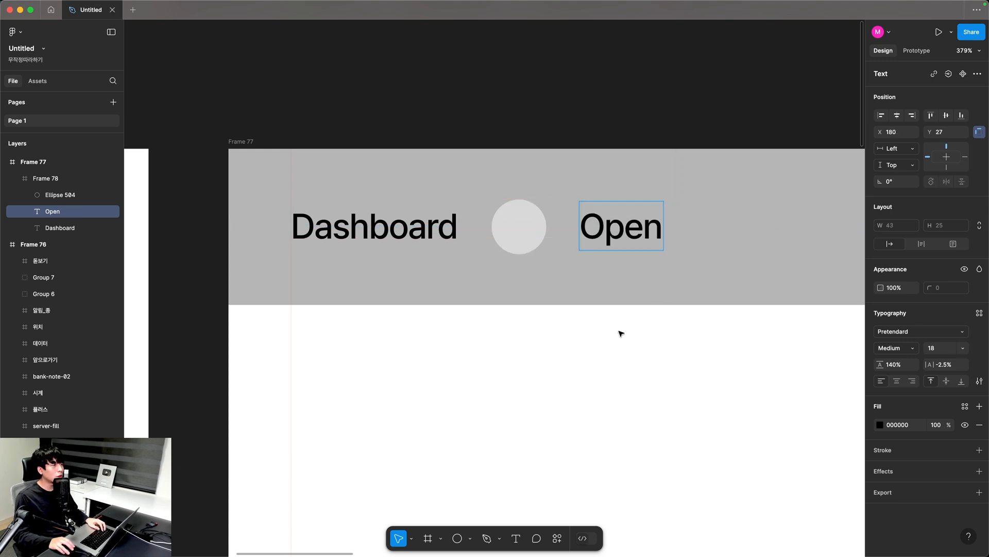
{"action": "key", "text": "Escape"}
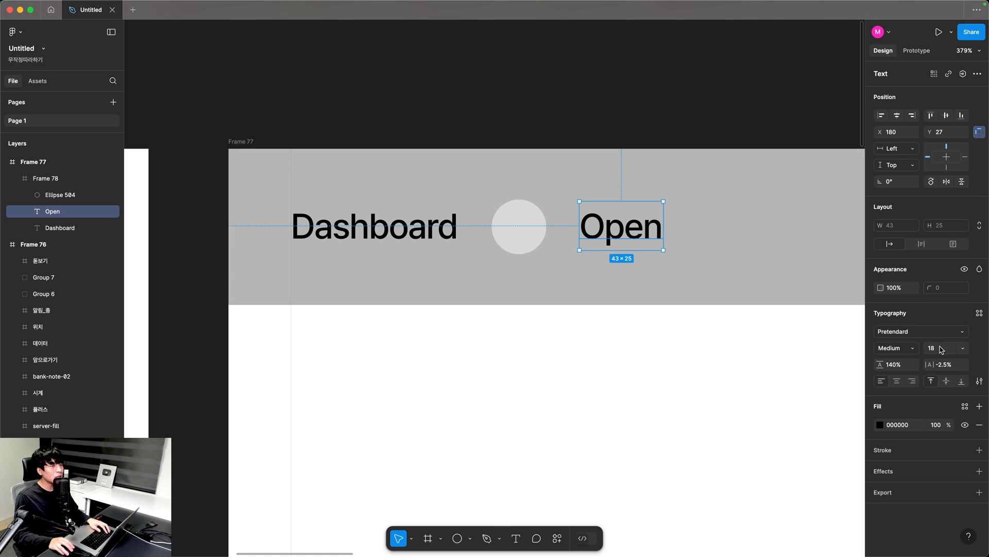
Set the Open text to size 13, SemiBold, and place it 8 px to the right of the circle.
{"action": "key", "text": "Return"}
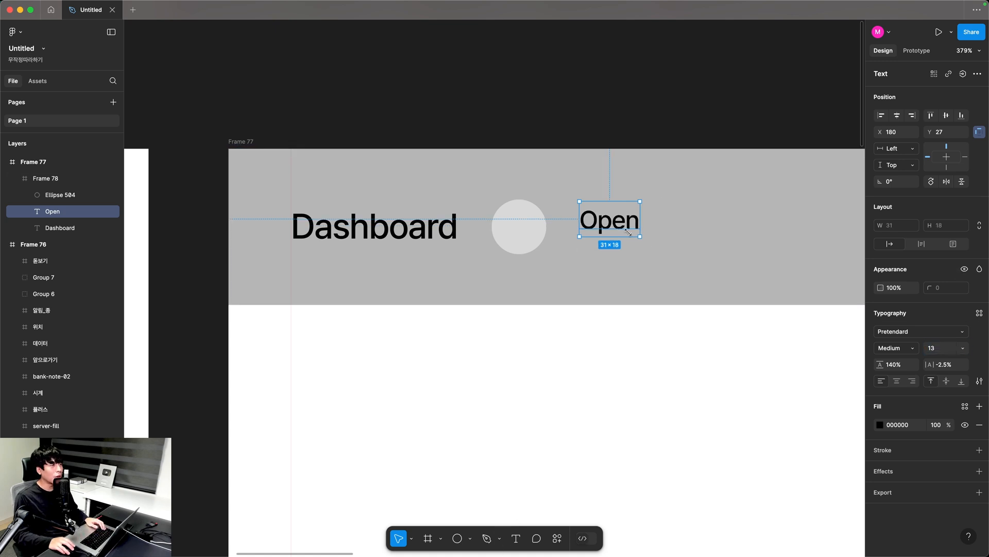
{"action": "left_click_drag", "start_coordinate": [618, 228], "coordinate": [607, 235]}
{"action": "key", "text": "alt+super+period"}
{"action": "key", "text": "Left"}
{"action": "key", "text": "Left"}
{"action": "key", "text": "Left"}
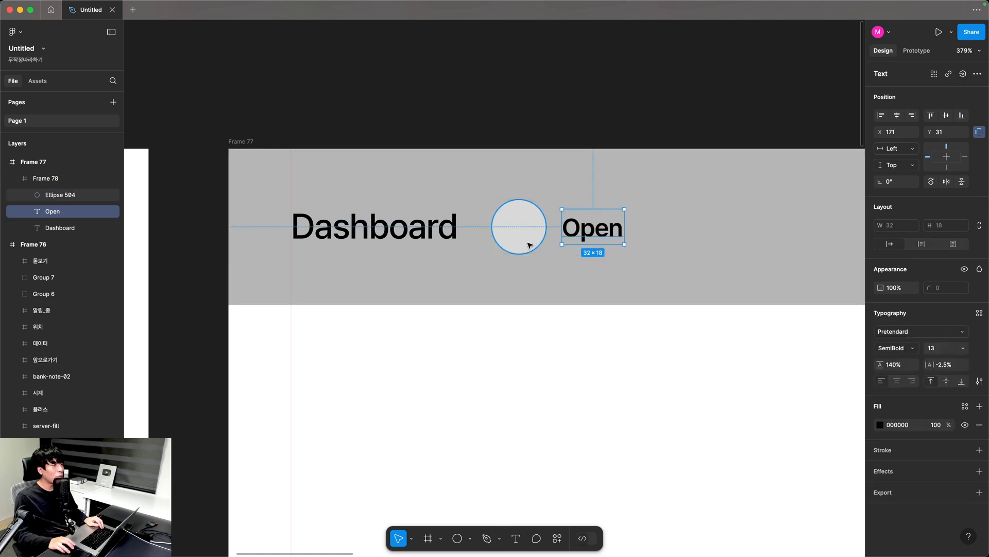
Wrap the circle and Open text in an auto layout with padding 4 on the left, top and bottom and 14 on the right.
{"action": "left_click", "coordinate": [530, 245], "text": "shift"}
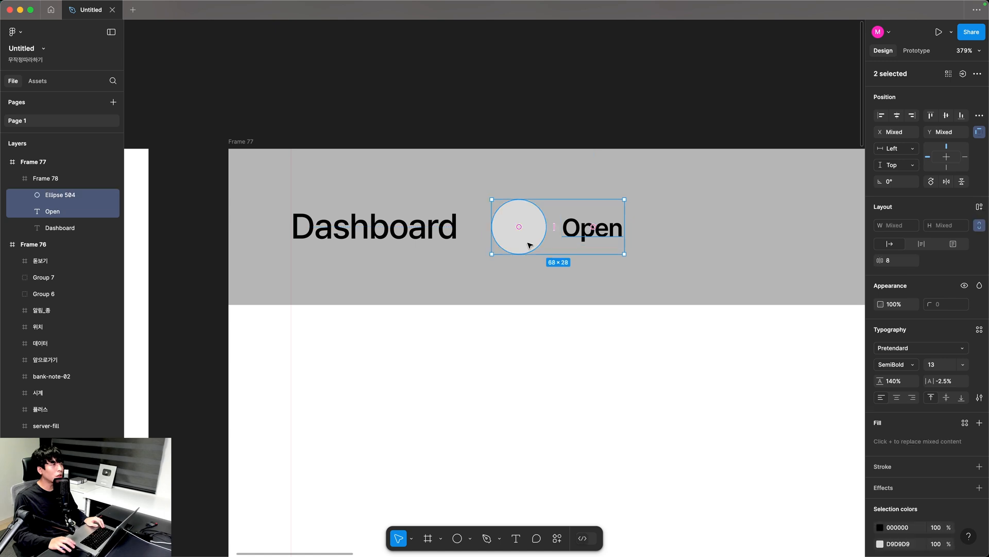
{"action": "left_click", "coordinate": [979, 207]}
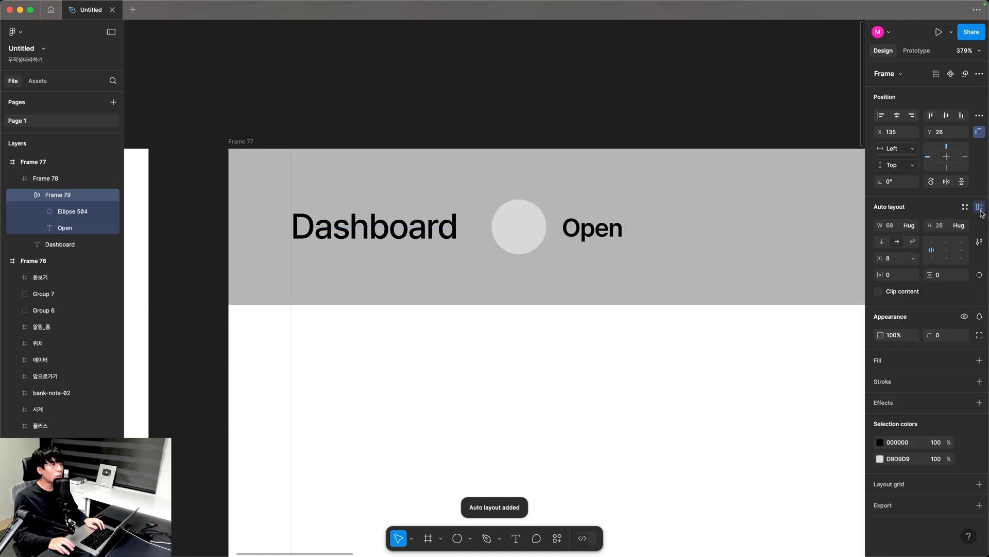
{"action": "left_click", "coordinate": [980, 276]}
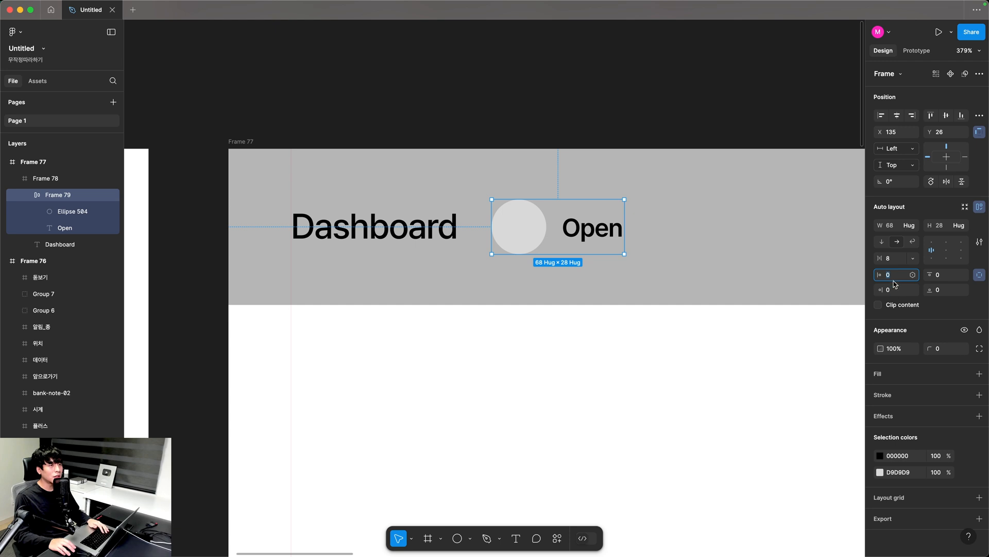
{"action": "type", "text": "4"}
{"action": "left_click", "coordinate": [941, 276]}
{"action": "type", "text": "4"}
{"action": "left_click", "coordinate": [941, 292]}
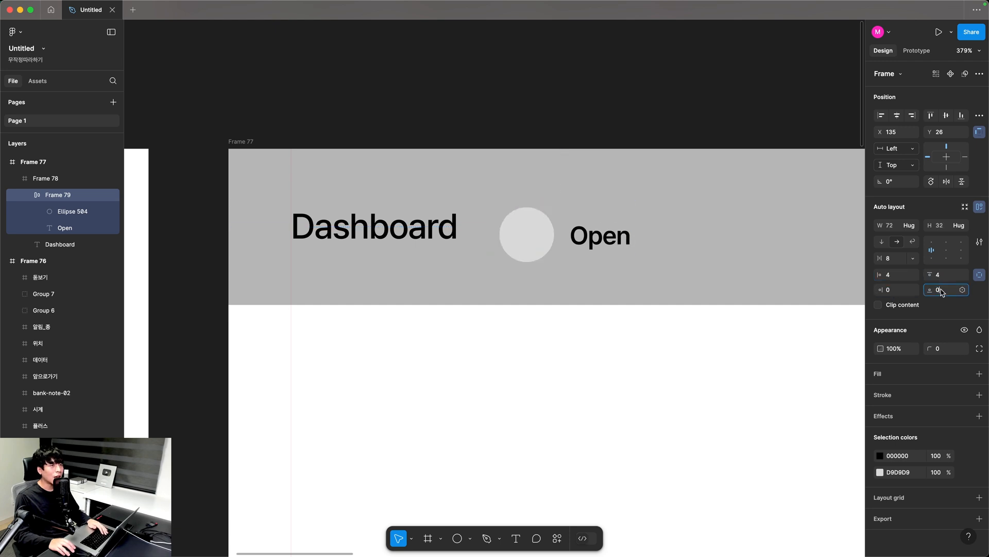
{"action": "left_click", "coordinate": [901, 294]}
{"action": "type", "text": "14"}
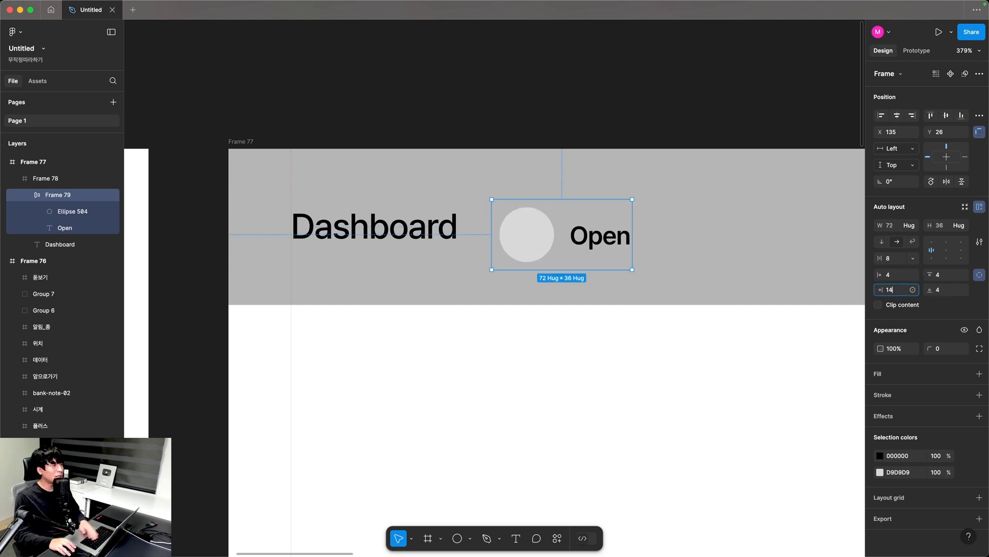
{"action": "key", "text": "Return"}
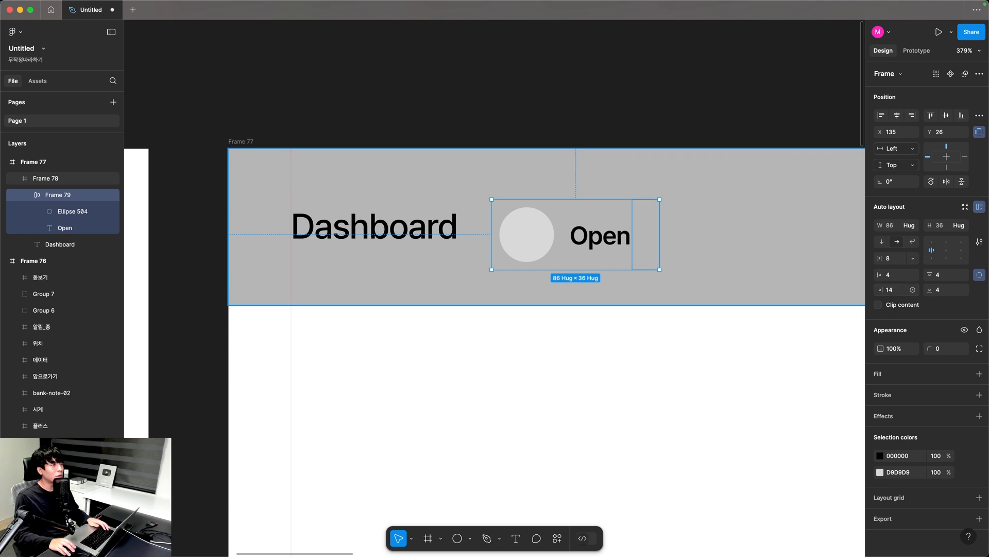
Give the Open auto layout frame a white FFFFFF fill and a corner radius of 100.
{"action": "left_click", "coordinate": [879, 375]}
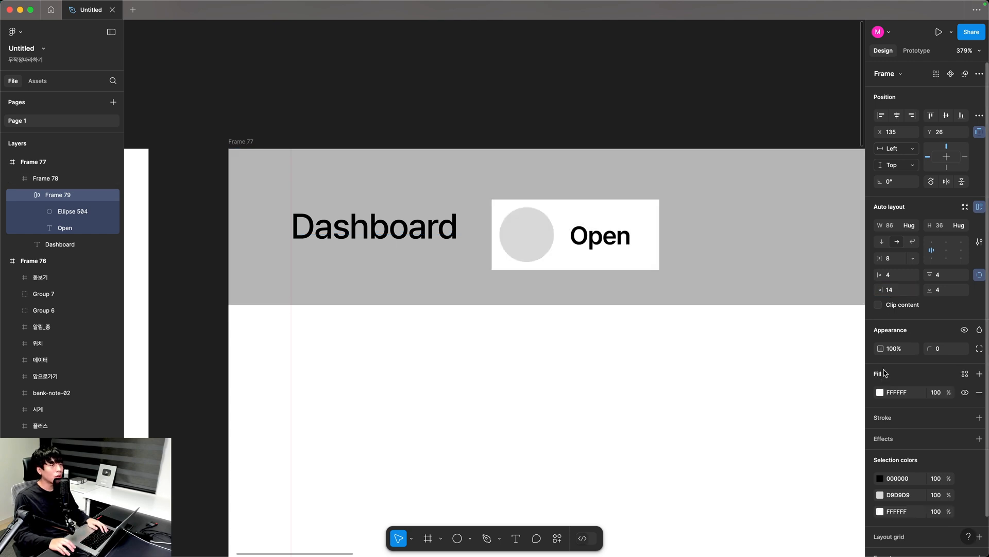
{"action": "left_click", "coordinate": [943, 349]}
{"action": "type", "text": "100"}
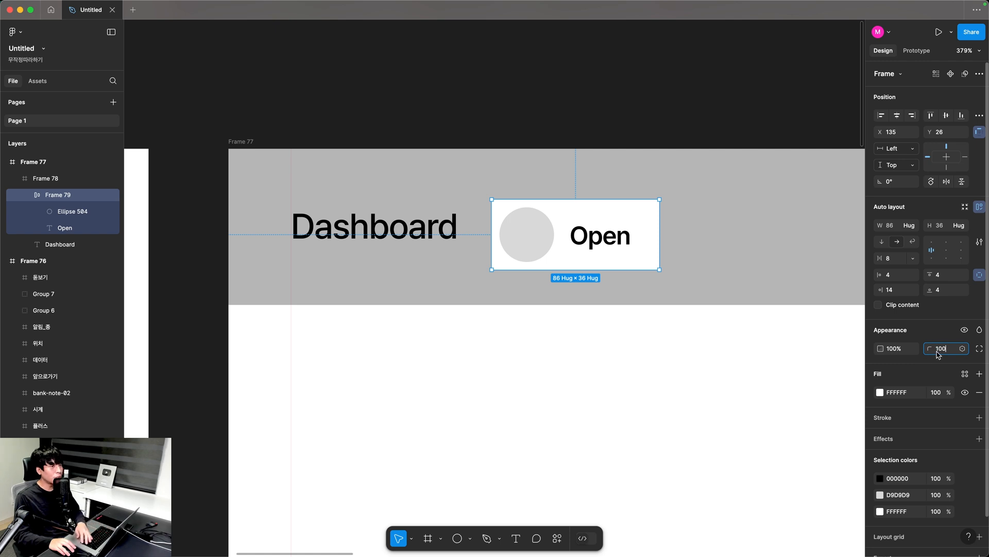
{"action": "key", "text": "Return"}
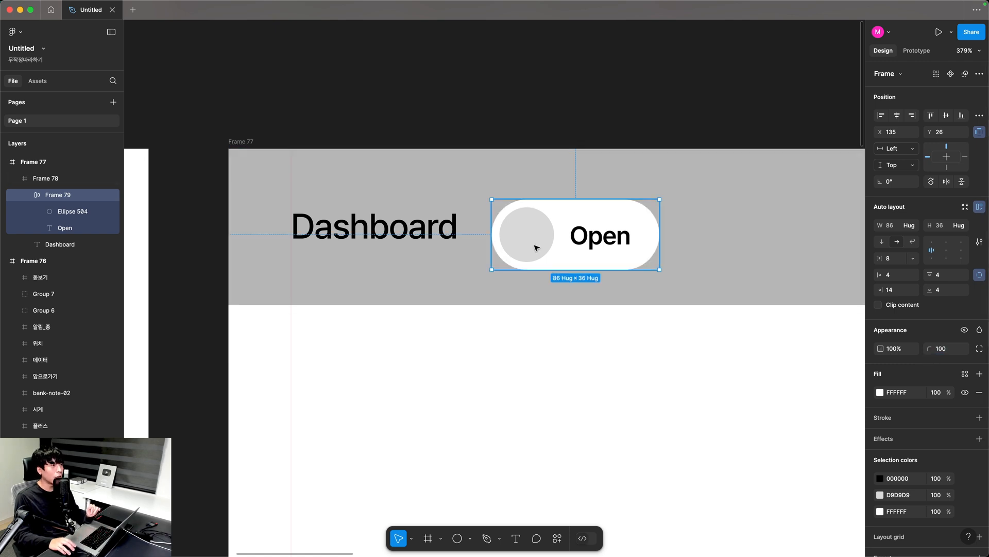
Move the Open pill to 12 px right of the Dashboard text and combine both in an auto layout.
{"action": "left_click_drag", "start_coordinate": [537, 247], "coordinate": [524, 230]}
{"action": "key", "text": "alt"}
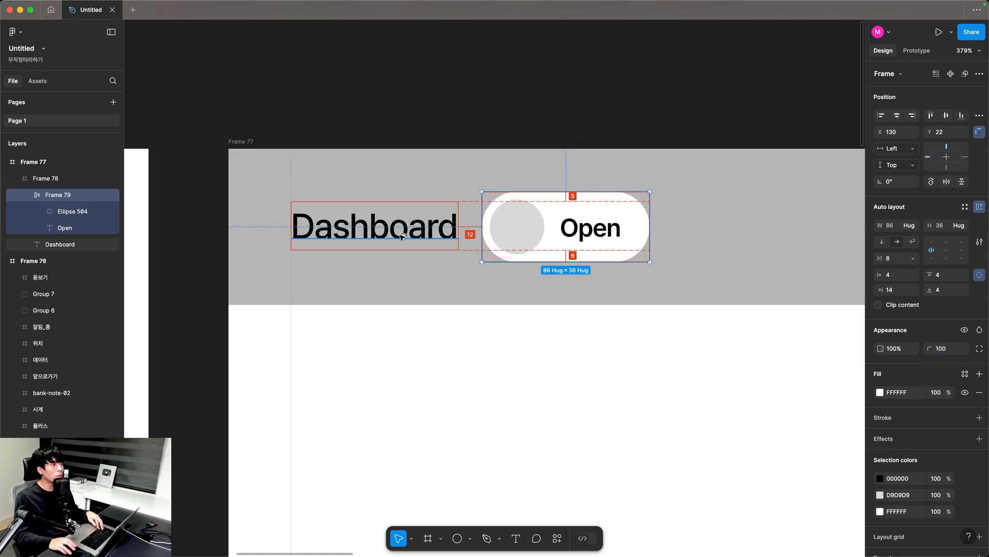
{"action": "left_click", "coordinate": [403, 236]}
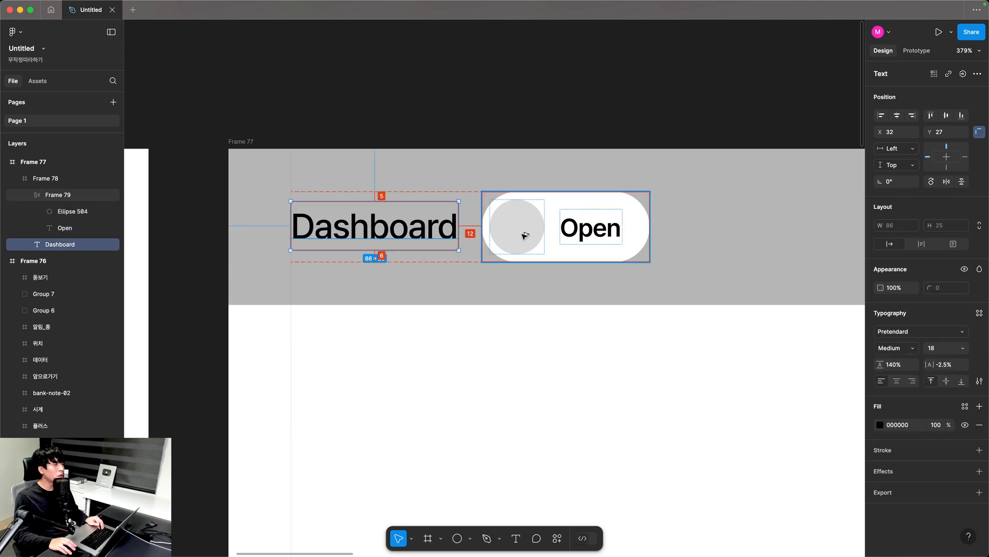
{"action": "left_click", "coordinate": [524, 237], "text": "shift"}
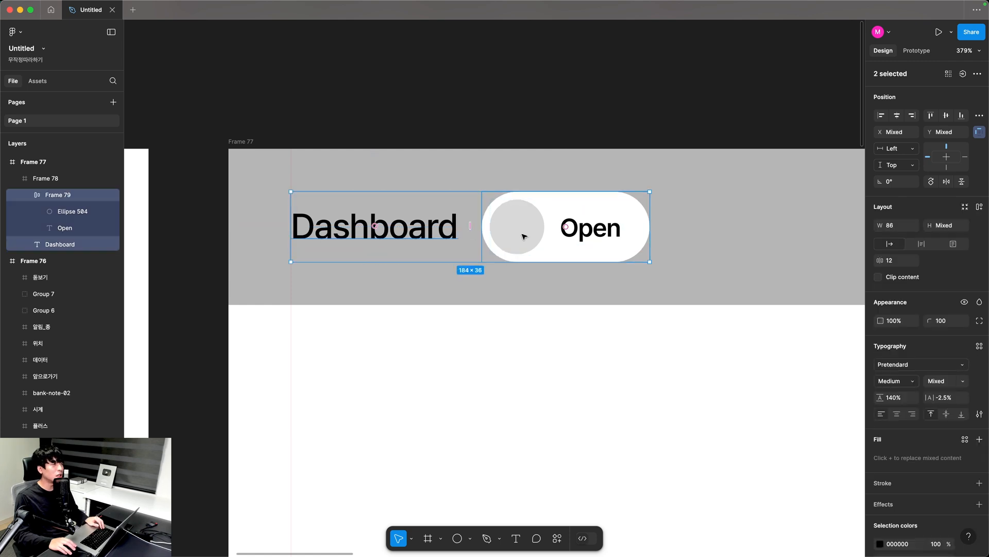
{"action": "left_click", "coordinate": [980, 208]}
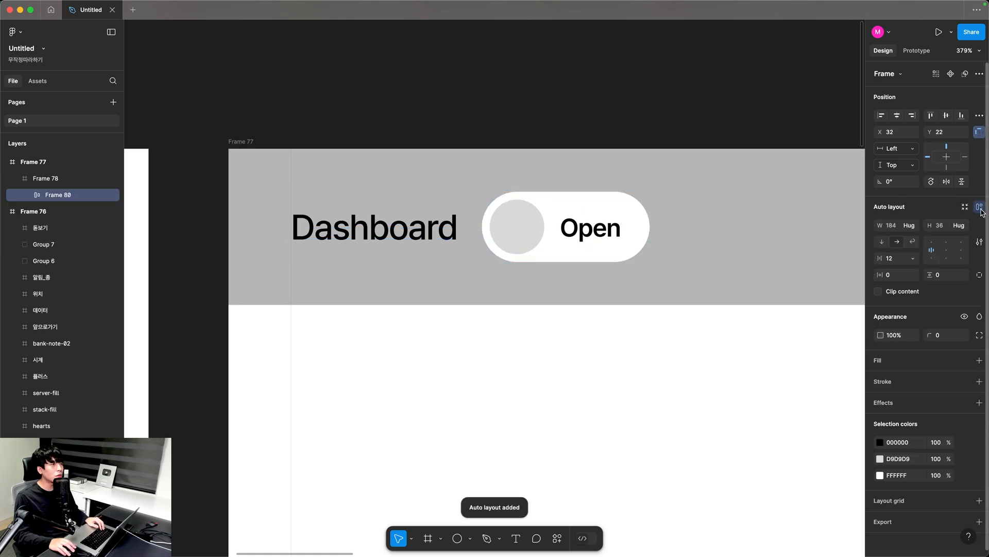
Centre the combined Dashboard and Open layout vertically in the grey header.
{"action": "left_click", "coordinate": [949, 116]}
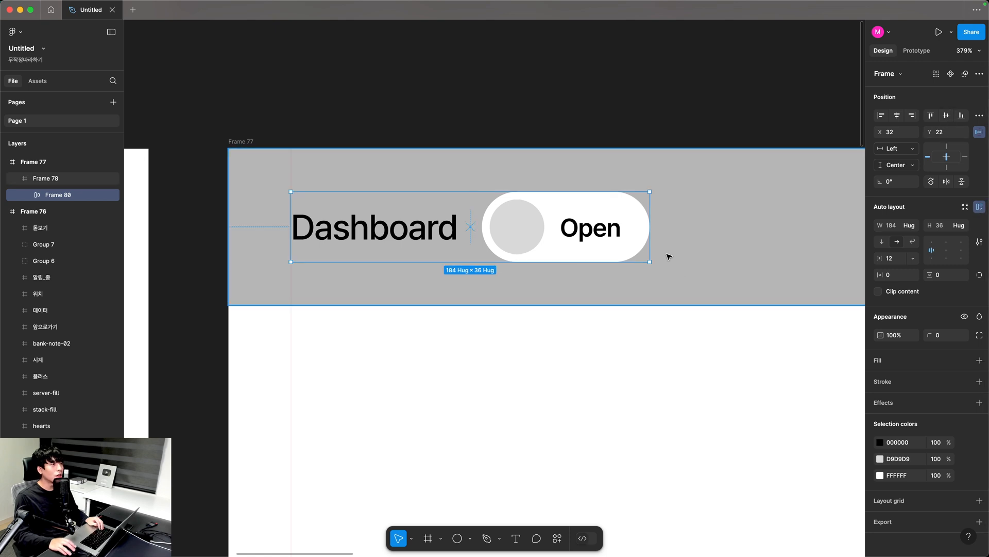
{"action": "left_click_drag", "start_coordinate": [637, 238], "coordinate": [662, 233]}
{"action": "key", "text": "super+z"}
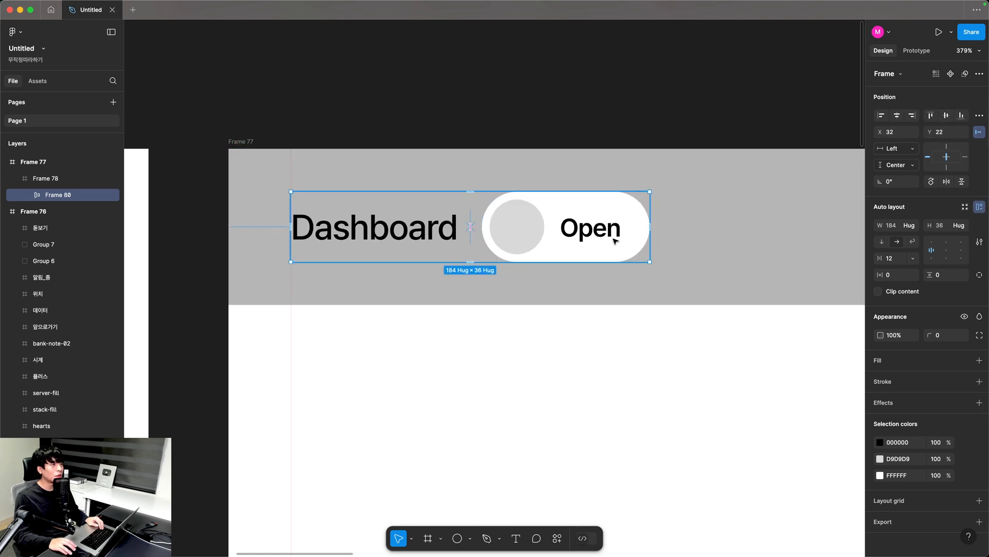
{"action": "key", "text": "Escape"}
Fill the circle in the Open pill with a linear gradient from 5F43FF at 0% to 8243FF at 100%.
{"action": "left_click_drag", "start_coordinate": [429, 152], "coordinate": [720, 357]}
{"action": "left_click", "coordinate": [366, 249], "text": "super"}
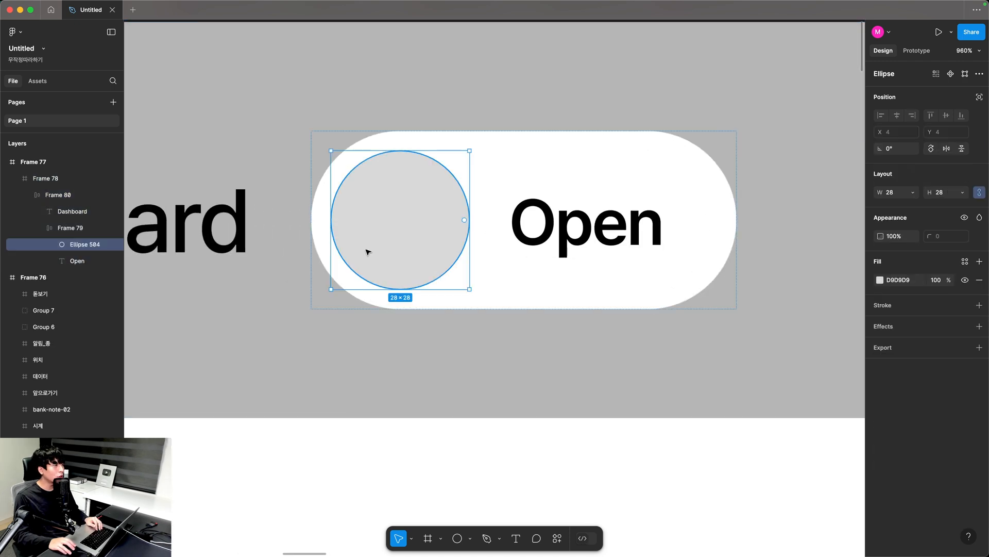
{"action": "left_click", "coordinate": [880, 280]}
{"action": "left_click", "coordinate": [767, 287]}
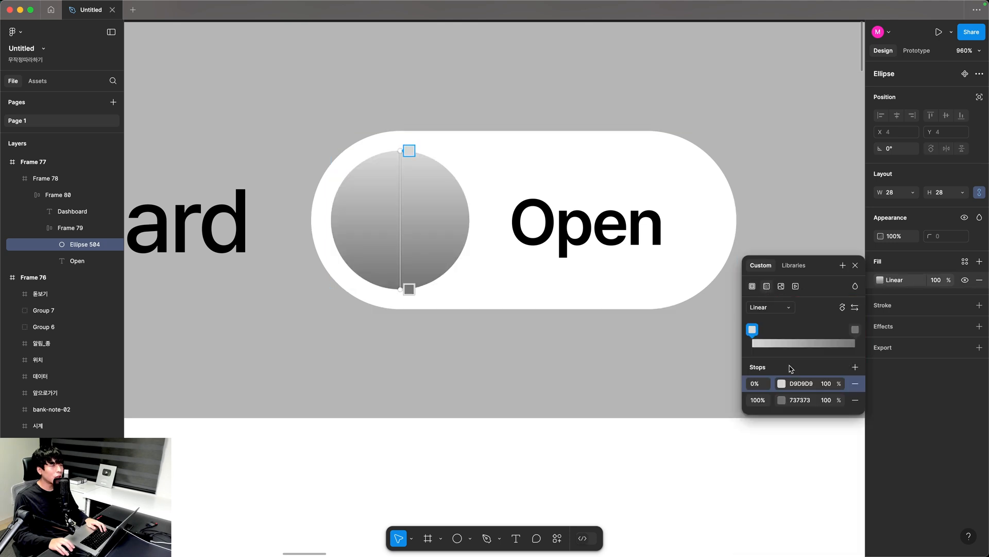
{"action": "left_click", "coordinate": [802, 383]}
{"action": "type", "text": "5F43FF"}
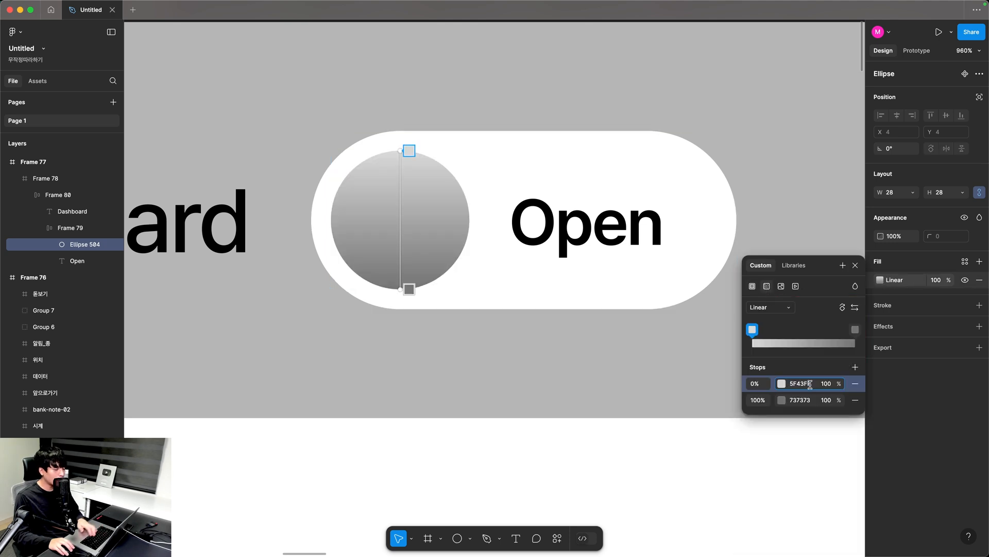
{"action": "key", "text": "Return"}
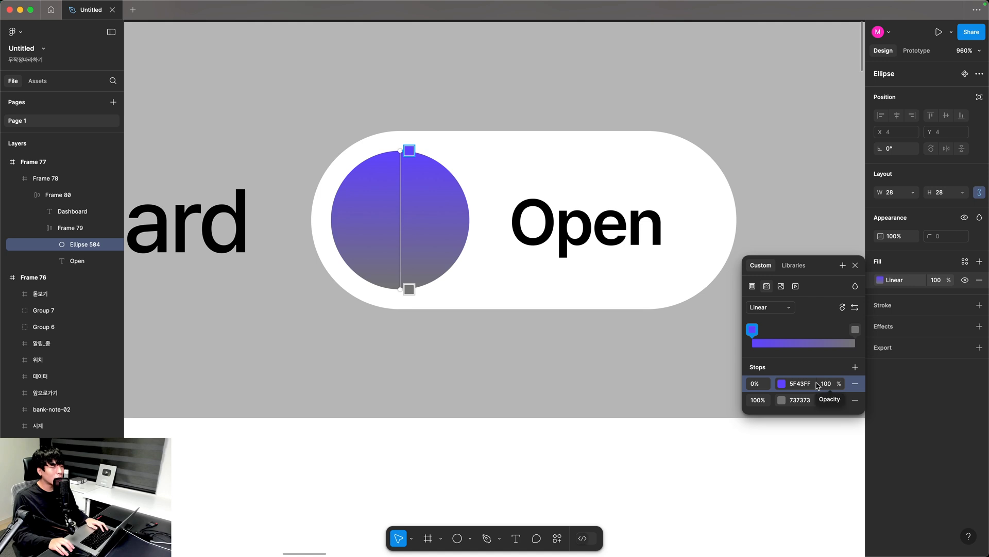
{"action": "left_click", "coordinate": [816, 401]}
{"action": "type", "text": "8243FF"}
{"action": "key", "text": "Return"}
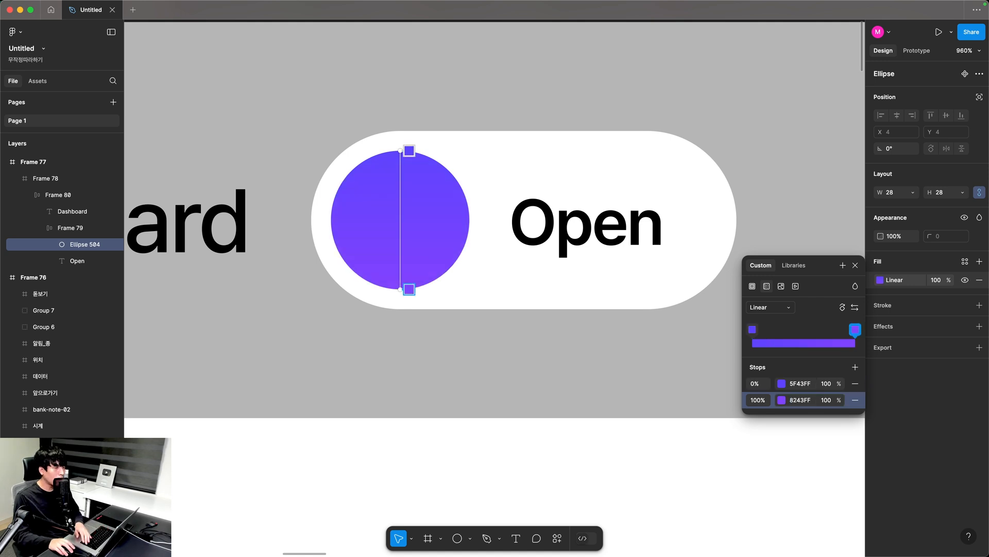
Rotate the circle's gradient so it runs horizontally from its left edge to its right edge.
{"action": "left_click", "coordinate": [815, 401]}
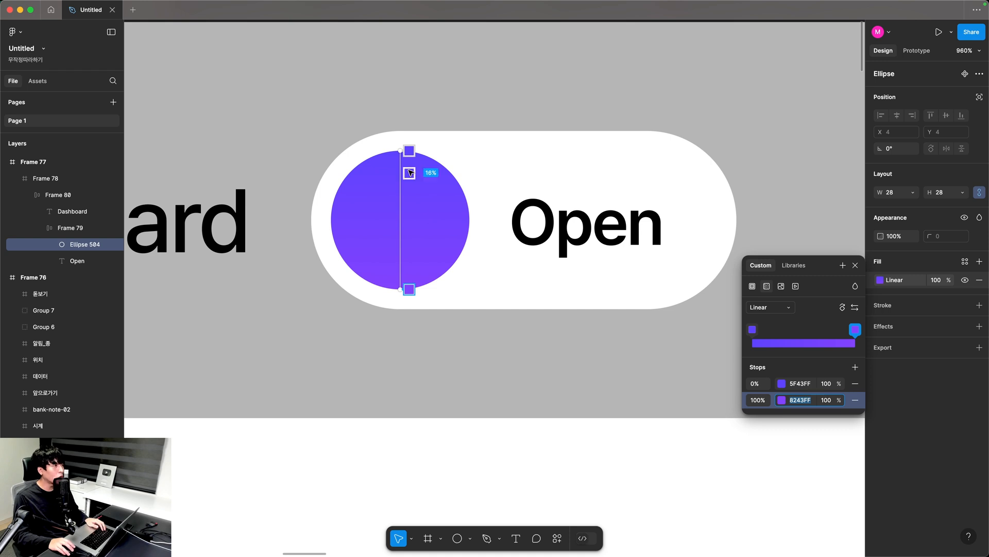
{"action": "left_click_drag", "start_coordinate": [409, 151], "coordinate": [337, 213]}
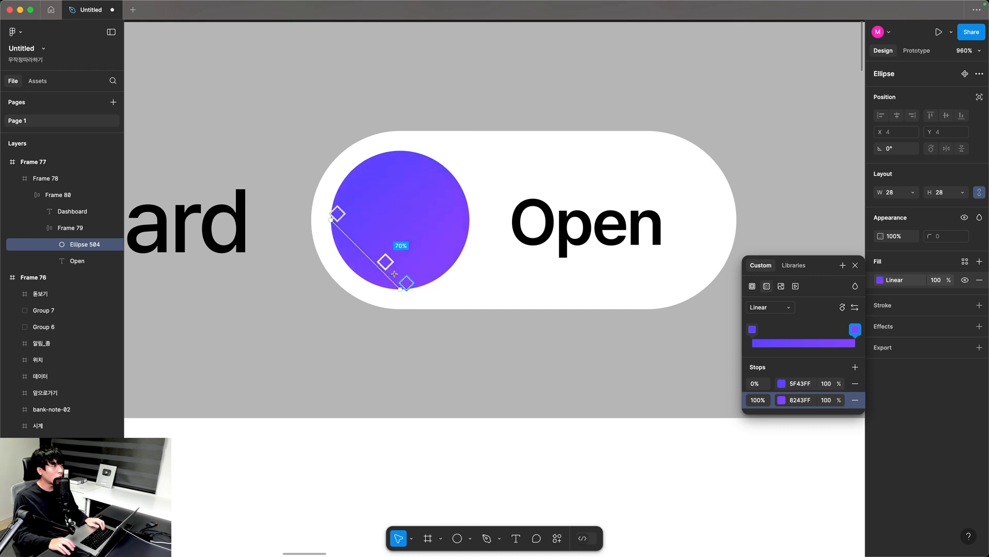
{"action": "left_click_drag", "start_coordinate": [401, 288], "coordinate": [469, 220]}
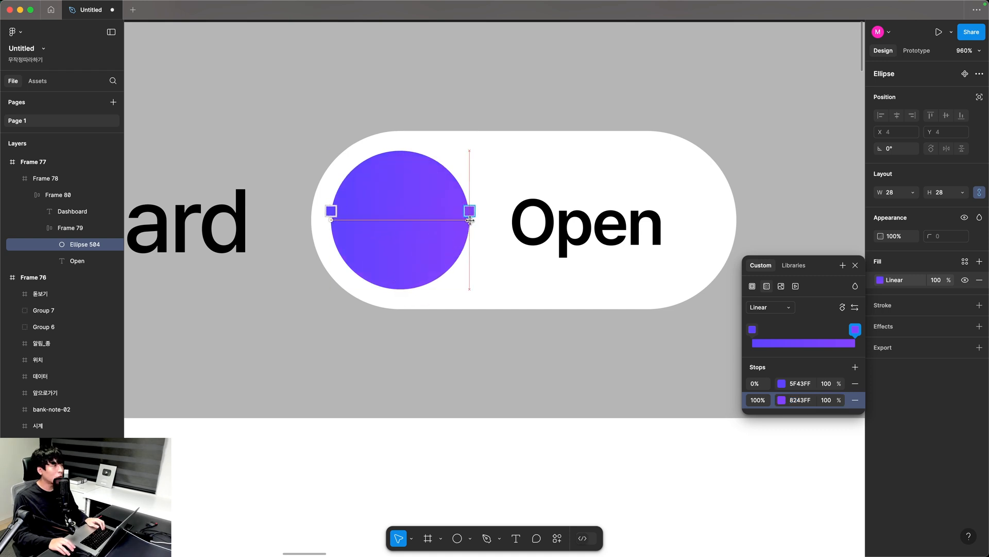
Change the Open pill's background fill to EBE9FB.
{"action": "left_click", "coordinate": [484, 280]}
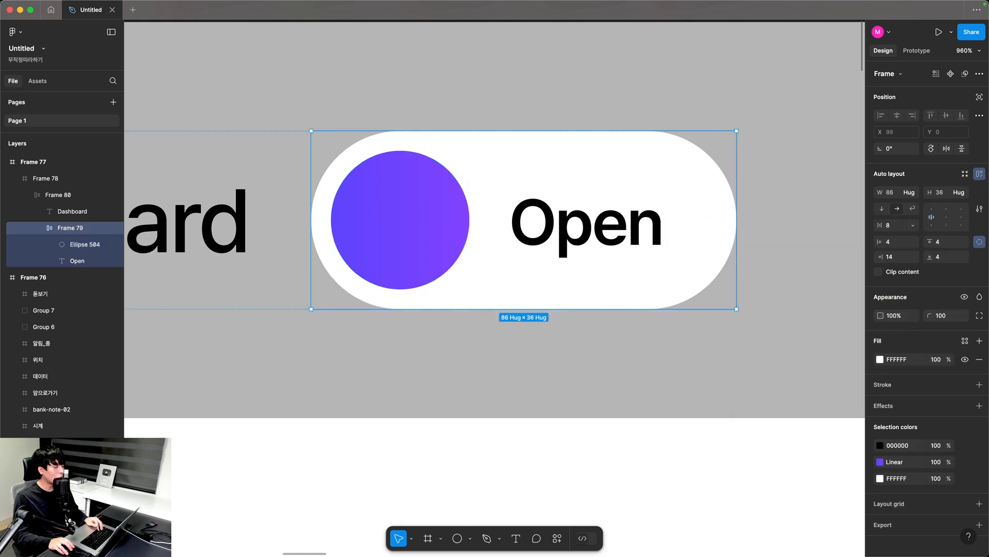
{"action": "left_click", "coordinate": [895, 361]}
{"action": "type", "text": "EBE9FB"}
{"action": "key", "text": "Return"}
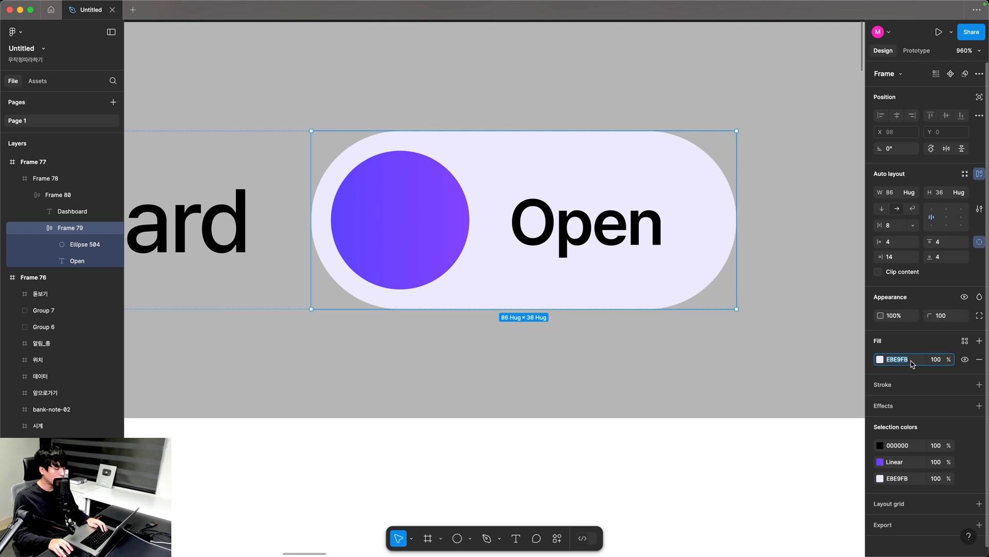
Add an inner shadow to the Open pill with X -1, Y -1 and blur 1.
{"action": "left_click", "coordinate": [884, 407]}
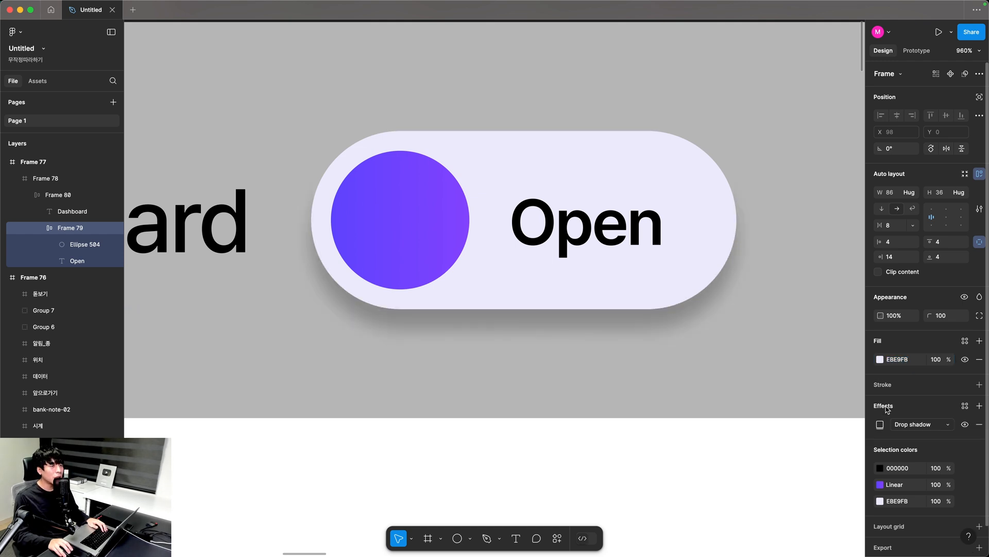
{"action": "left_click", "coordinate": [901, 427]}
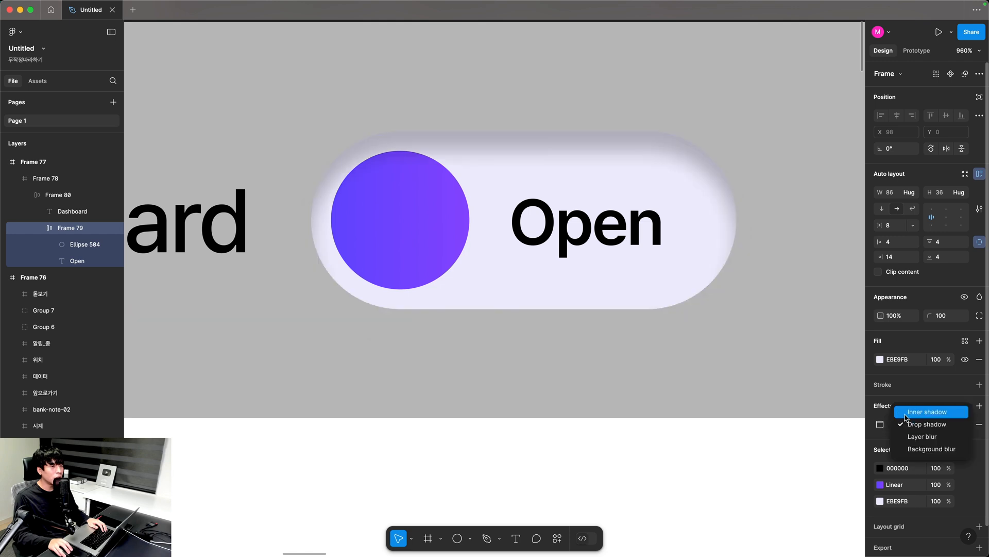
{"action": "left_click", "coordinate": [907, 416]}
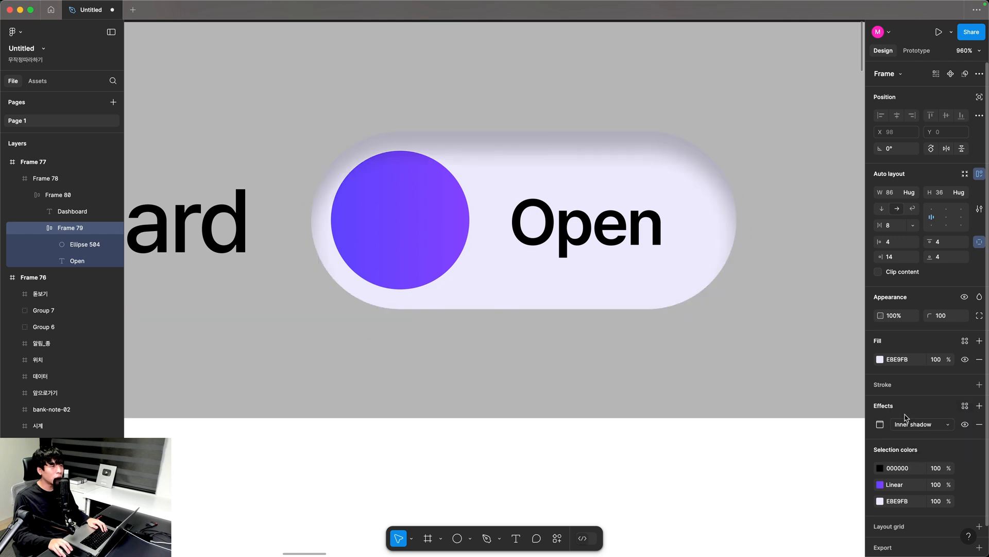
{"action": "left_click", "coordinate": [881, 424]}
{"action": "left_click", "coordinate": [835, 451]}
{"action": "type", "text": "-1"}
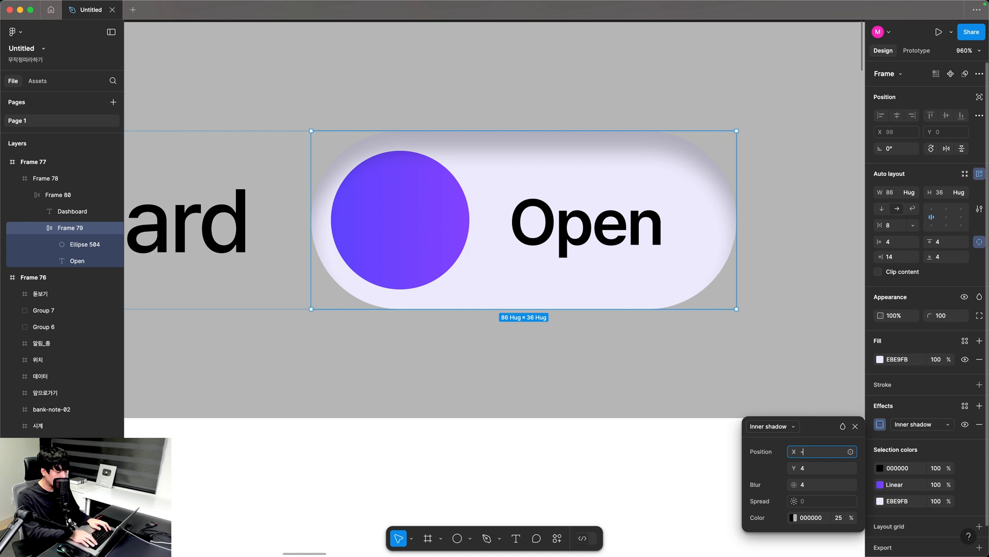
{"action": "key", "text": "Tab"}
{"action": "type", "text": "-1"}
{"action": "key", "text": "Tab"}
{"action": "type", "text": "1"}
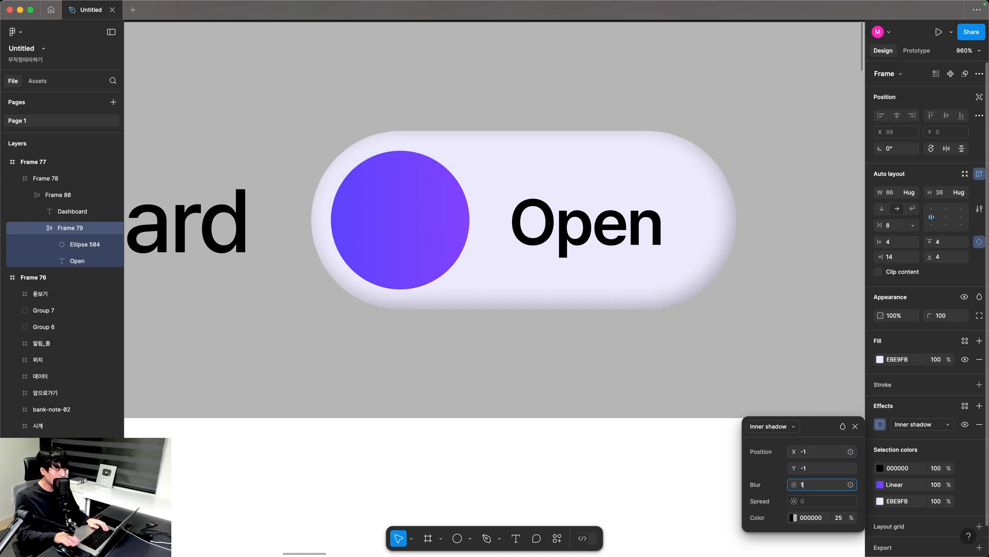
{"action": "key", "text": "Return"}
Colour the pill's inner shadow FFFFFF at 100% opacity.
{"action": "left_click", "coordinate": [793, 517]}
{"action": "left_click_drag", "start_coordinate": [683, 392], "coordinate": [616, 283]}
{"action": "left_click_drag", "start_coordinate": [686, 448], "coordinate": [755, 448]}
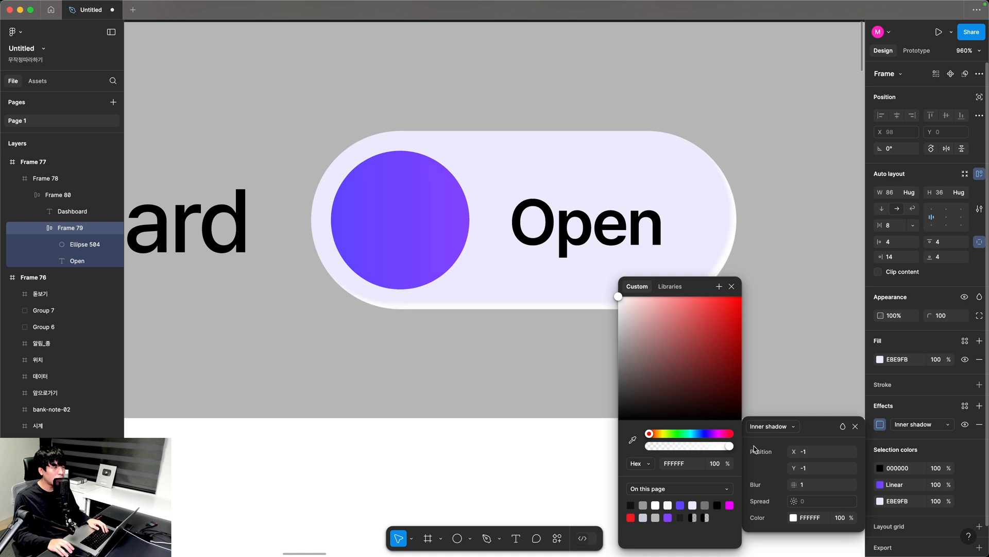
{"action": "left_click", "coordinate": [855, 426]}
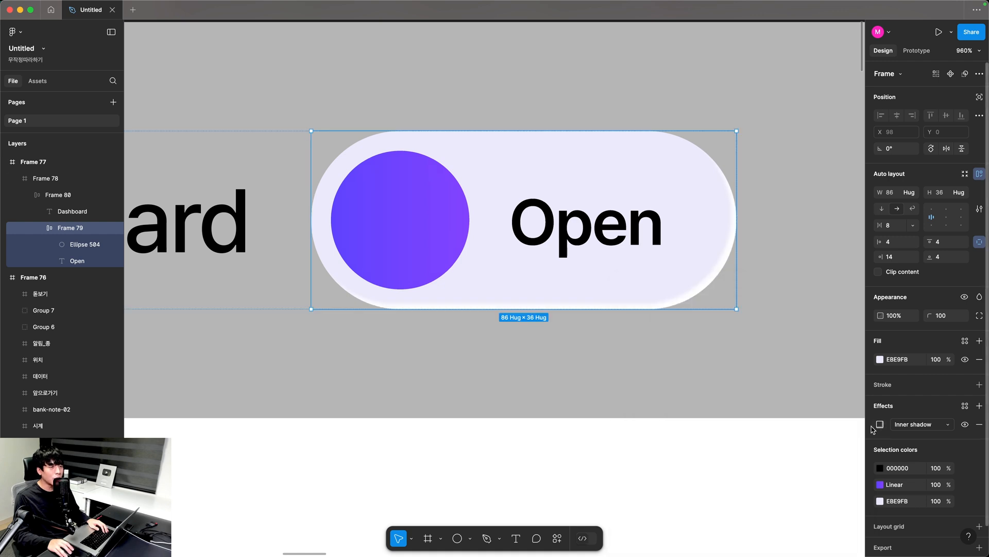
Duplicate the pill's inner shadow and set the copy to X 1, Y 1 and blur 2.
{"action": "left_click", "coordinate": [873, 427]}
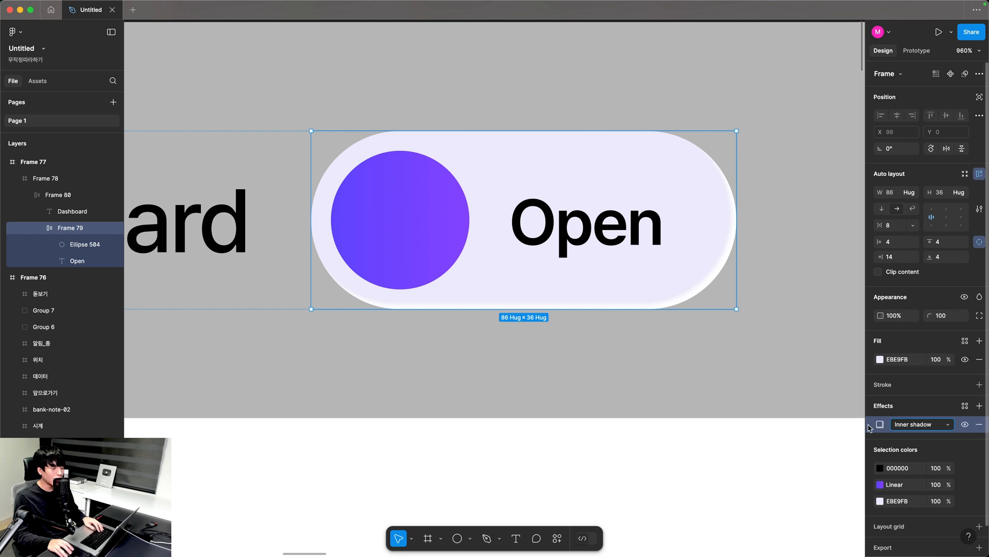
{"action": "key", "text": "super+v"}
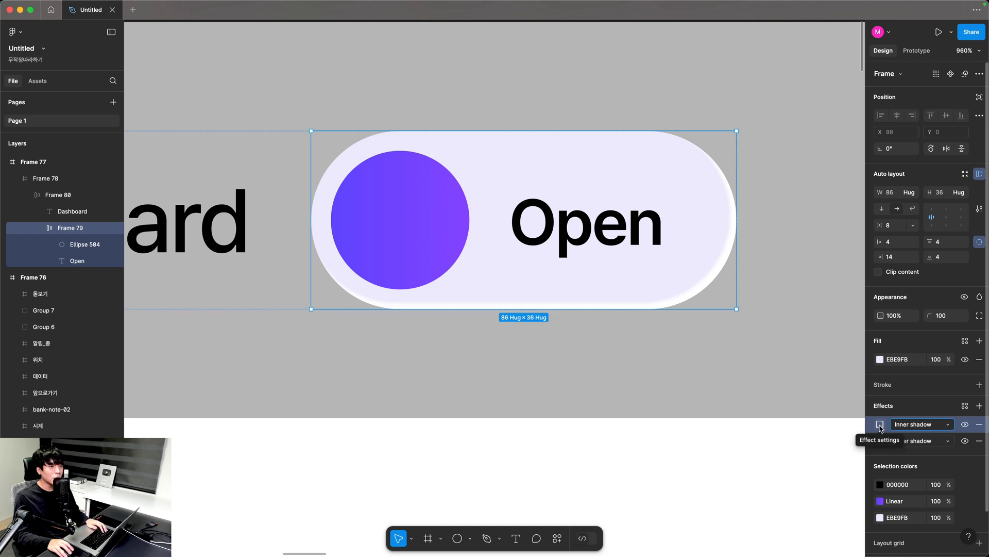
{"action": "left_click", "coordinate": [880, 424]}
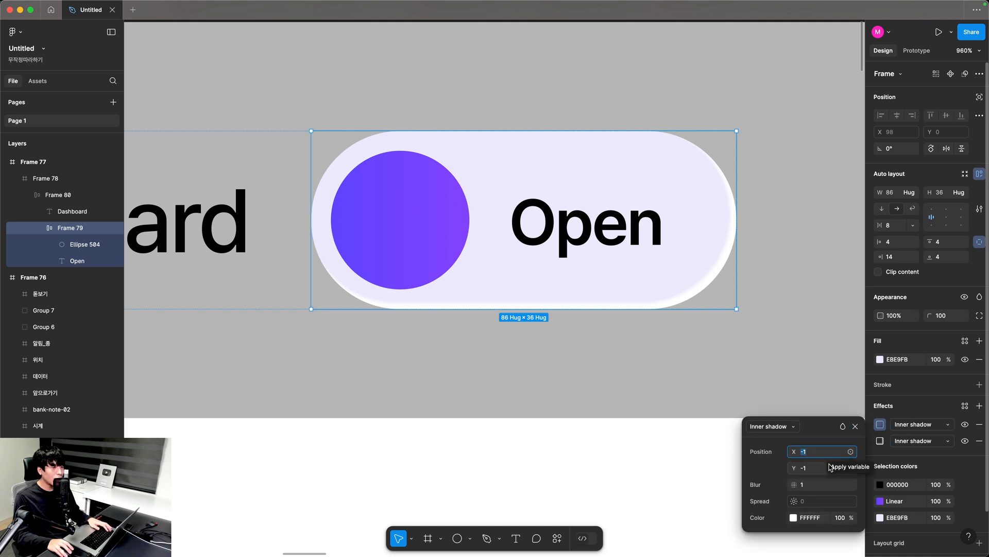
{"action": "type", "text": "1"}
{"action": "key", "text": "Tab"}
{"action": "type", "text": "1"}
{"action": "key", "text": "Tab"}
{"action": "type", "text": "2"}
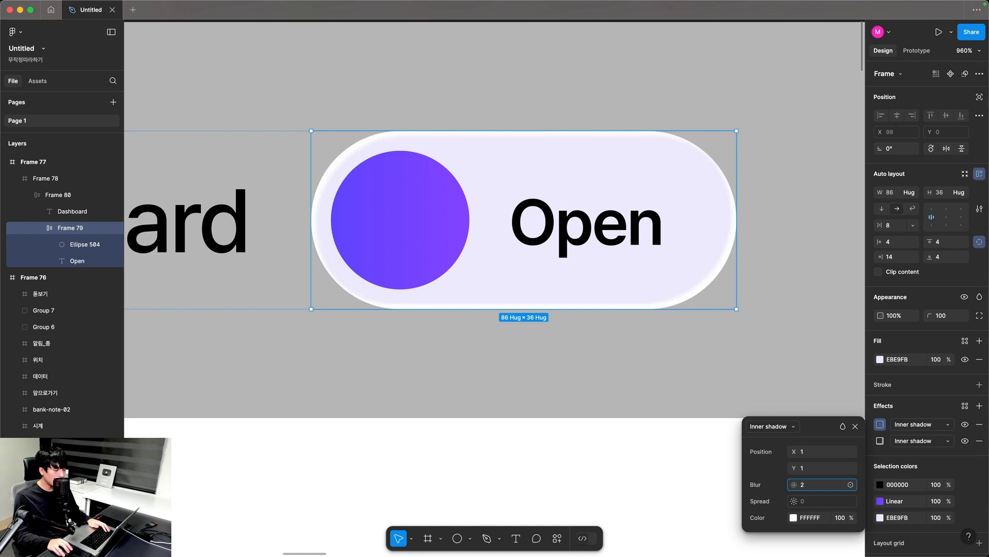
Colour the second inner shadow 110074 at 15% opacity.
{"action": "left_click", "coordinate": [819, 517]}
{"action": "type", "text": "110074"}
{"action": "key", "text": "Return"}
{"action": "left_click", "coordinate": [818, 520]}
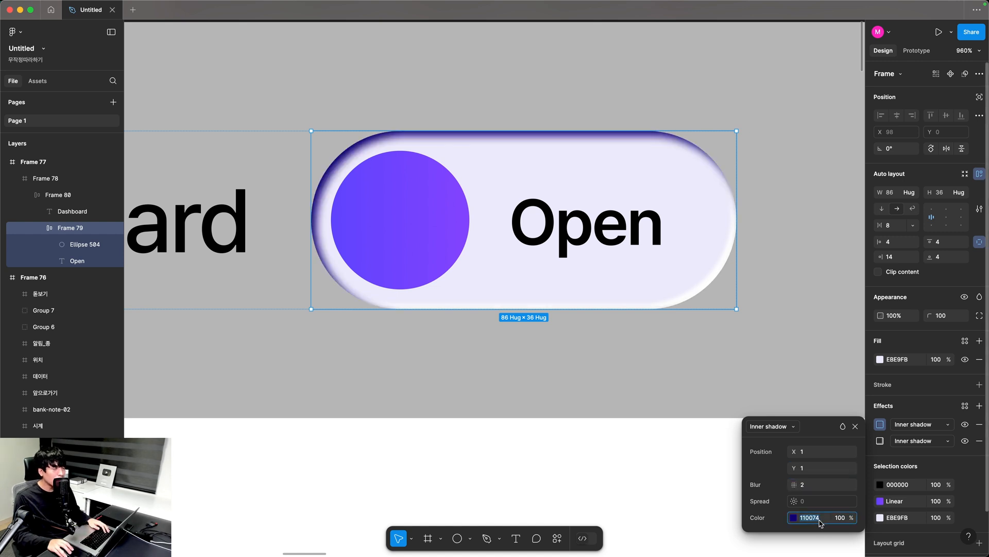
{"action": "left_click", "coordinate": [821, 519]}
{"action": "left_click", "coordinate": [839, 519]}
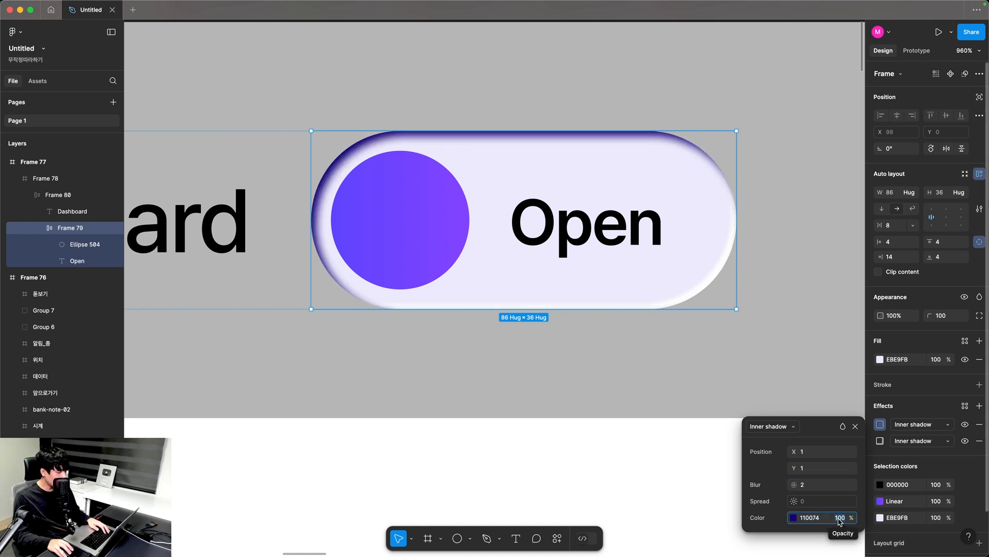
{"action": "type", "text": "15"}
{"action": "key", "text": "Return"}
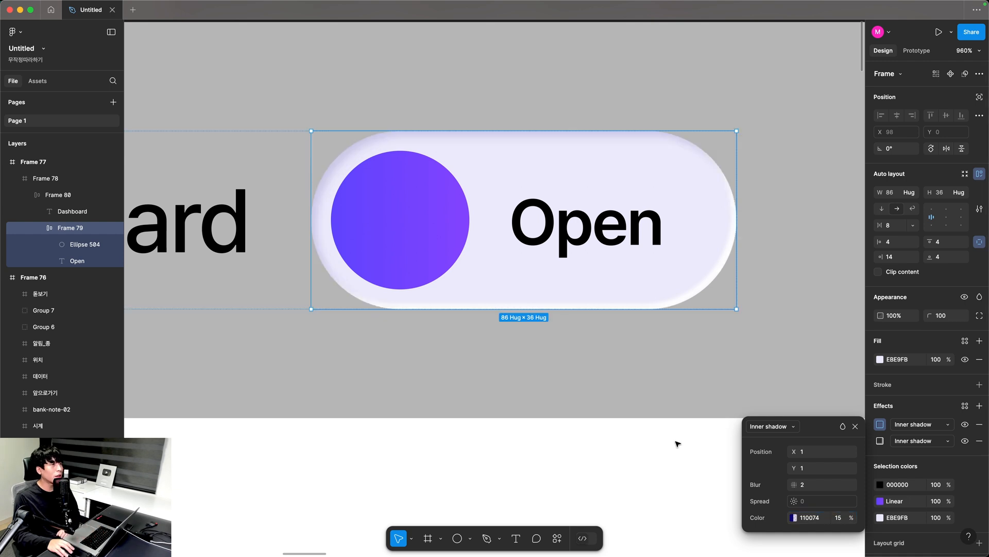
{"action": "left_click", "coordinate": [677, 442]}
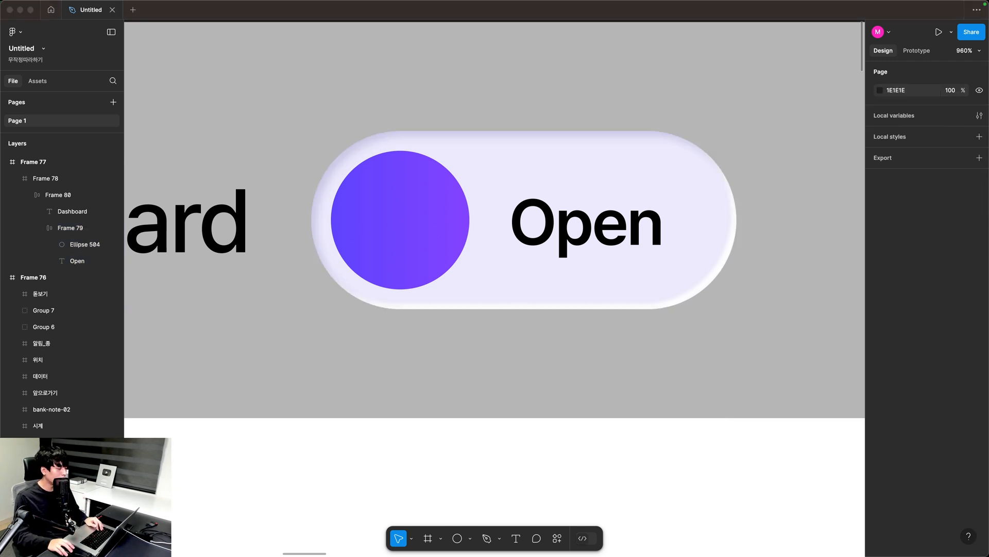
Give the gradient circle a drop shadow with X 0, Y 2, blur 8 and colour 2600FF at 30% opacity.
{"action": "left_click", "coordinate": [496, 276]}
{"action": "left_click", "coordinate": [440, 248]}
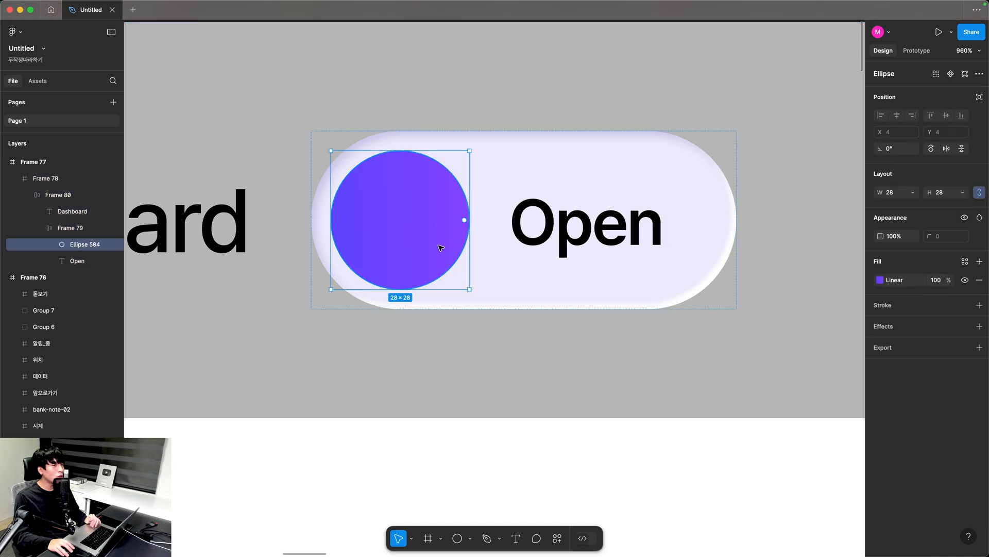
{"action": "left_click", "coordinate": [880, 329]}
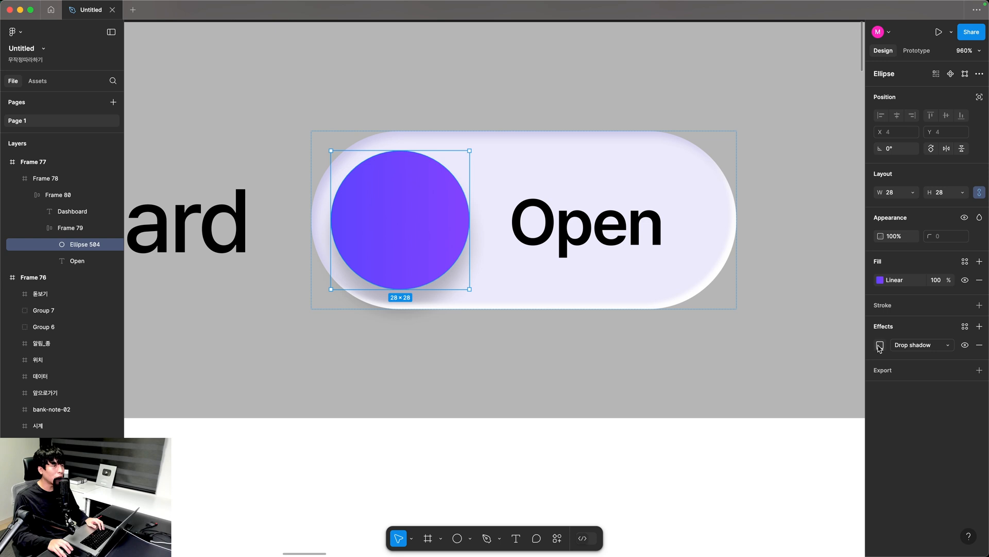
{"action": "left_click", "coordinate": [880, 345]}
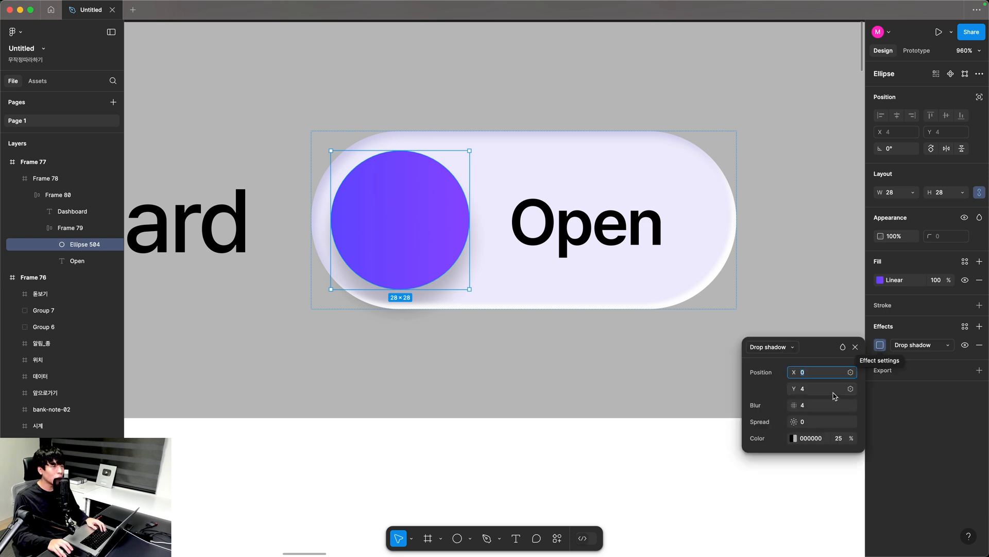
{"action": "left_click", "coordinate": [816, 390]}
{"action": "type", "text": "2"}
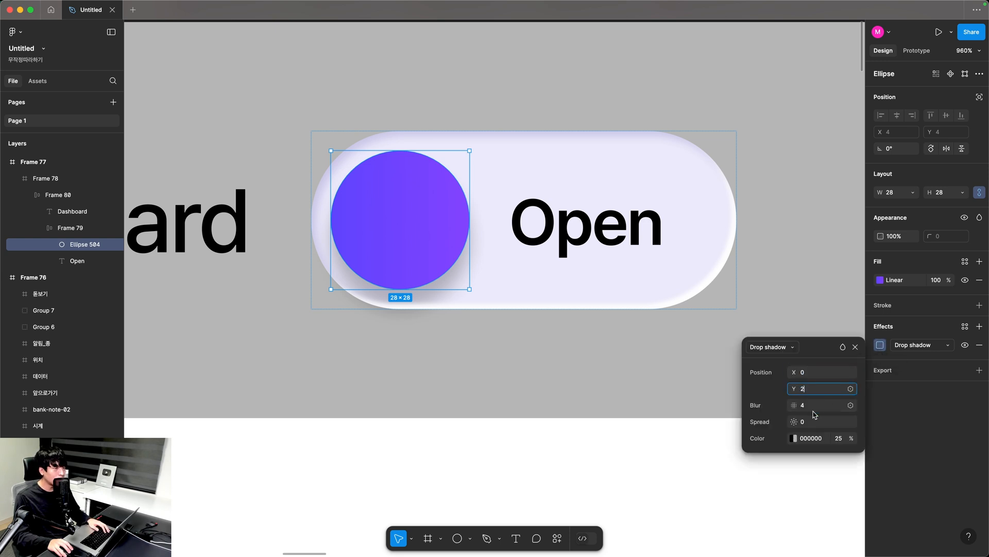
{"action": "left_click", "coordinate": [812, 406]}
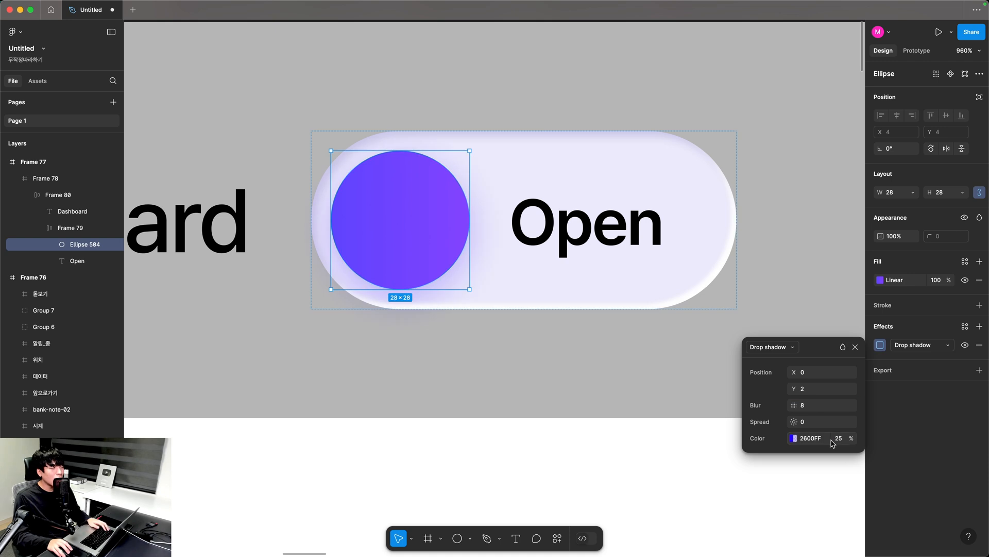
{"action": "left_click", "coordinate": [839, 438]}
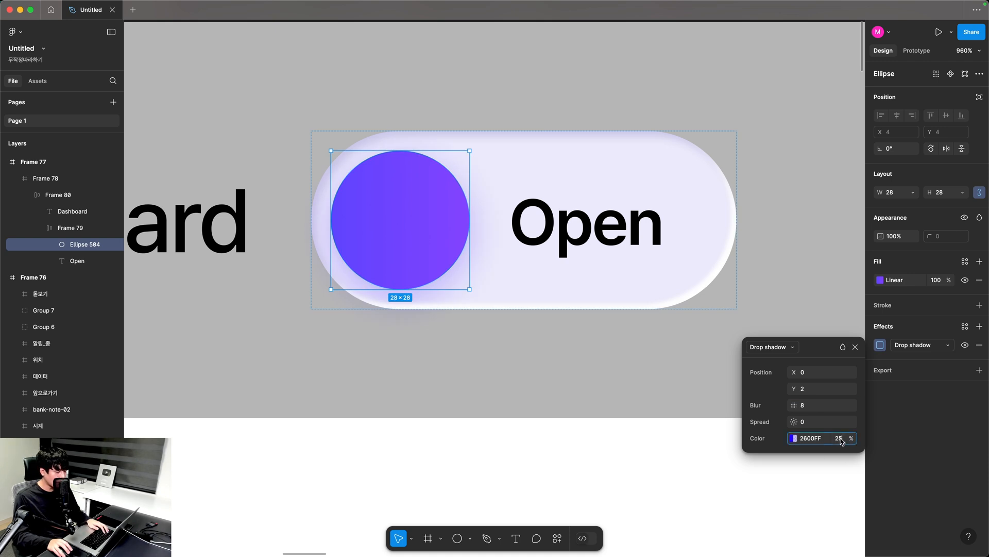
{"action": "type", "text": "30"}
{"action": "key", "text": "Return"}
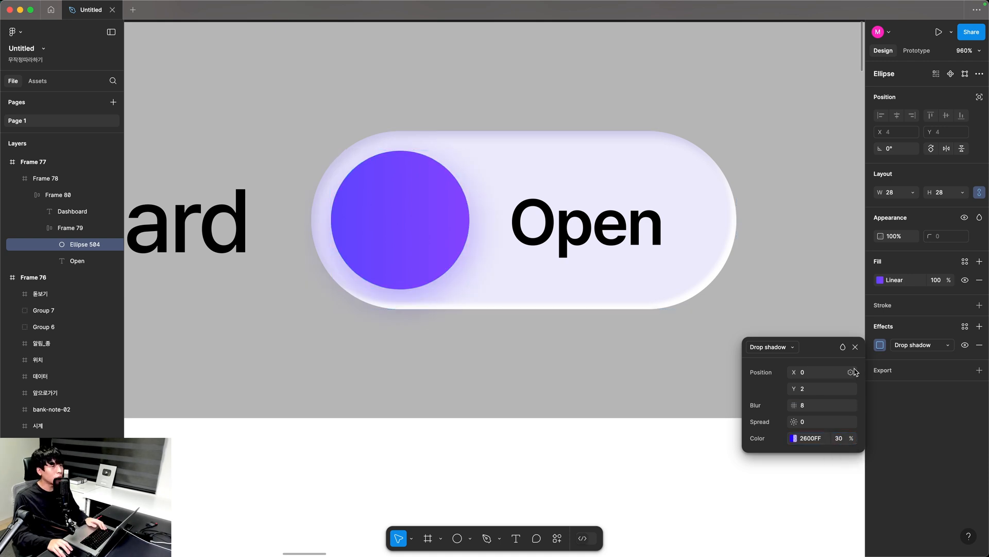
{"action": "left_click", "coordinate": [855, 347]}
{"action": "key", "text": "Escape"}
Fill the 1920 × 1080 dashboard frame's background with F7F7FB.
{"action": "scroll", "coordinate": [501, 338], "scroll_direction": "down", "scroll_amount": 3}
{"action": "key", "text": "super+0"}
{"action": "left_click_drag", "start_coordinate": [501, 338], "coordinate": [305, 186]}
{"action": "left_click", "coordinate": [396, 269]}
{"action": "mouse_move", "coordinate": [468, 339]}
{"action": "left_mouse_down"}
{"action": "mouse_move", "coordinate": [524, 341]}
{"action": "mouse_move", "coordinate": [451, 341]}
{"action": "left_mouse_up"}
{"action": "key", "text": "super+z"}
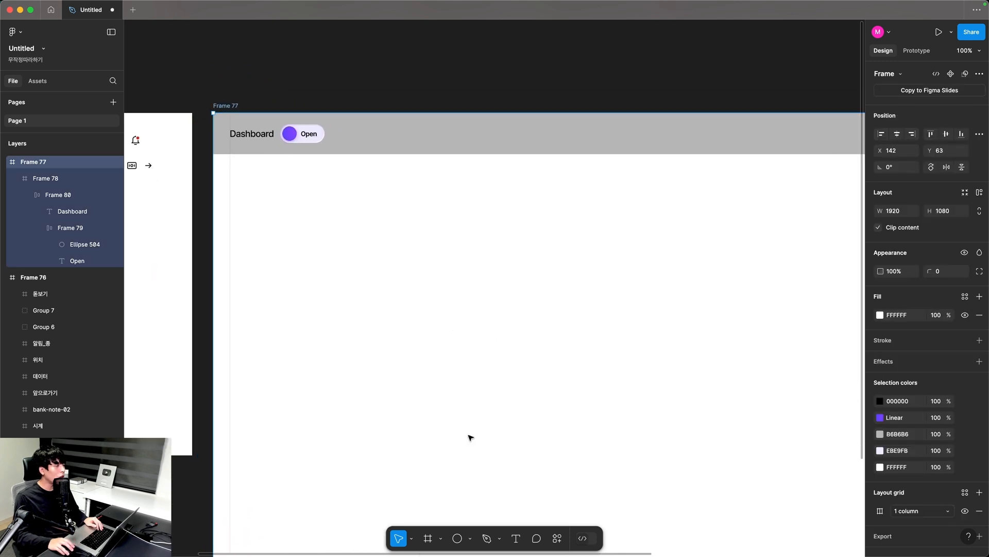
{"action": "key", "text": "super+Tab"}
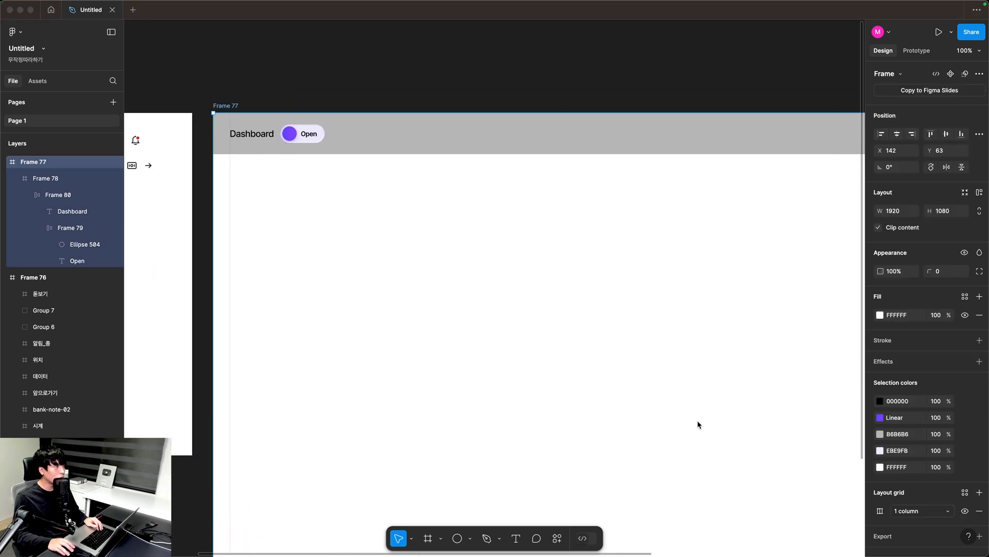
{"action": "key", "text": "super+Tab"}
{"action": "left_click", "coordinate": [898, 315]}
{"action": "type", "text": "f"}
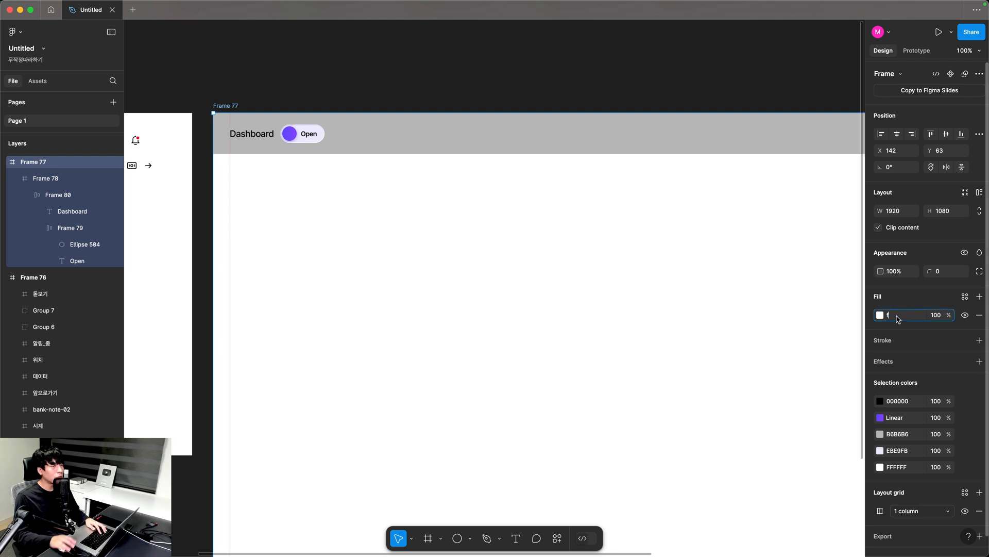
{"action": "type", "text": "7f7fb"}
{"action": "key", "text": "Return"}
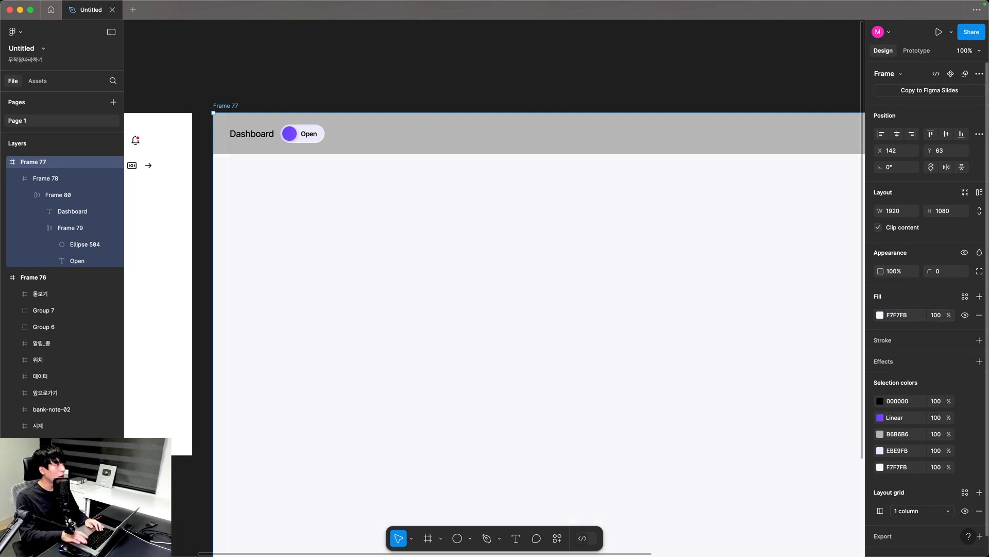
Hide the grey B6B6B6 fill of the header frame.
{"action": "left_click", "coordinate": [386, 70]}
{"action": "key", "text": "z"}
{"action": "left_click_drag", "start_coordinate": [186, 71], "coordinate": [539, 256]}
{"action": "left_click", "coordinate": [506, 231]}
{"action": "key", "text": "super+z"}
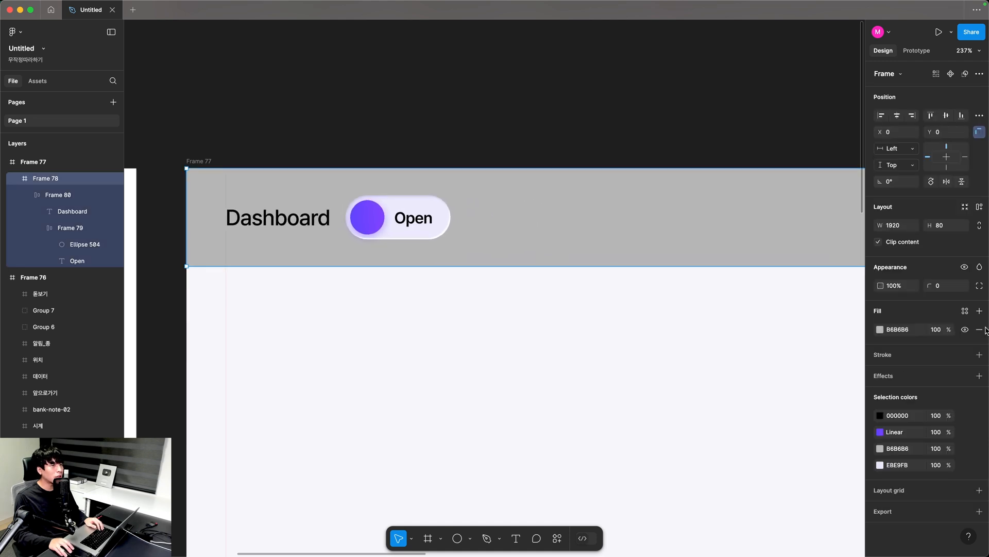
{"action": "left_click", "coordinate": [964, 331]}
{"action": "left_click", "coordinate": [531, 320]}
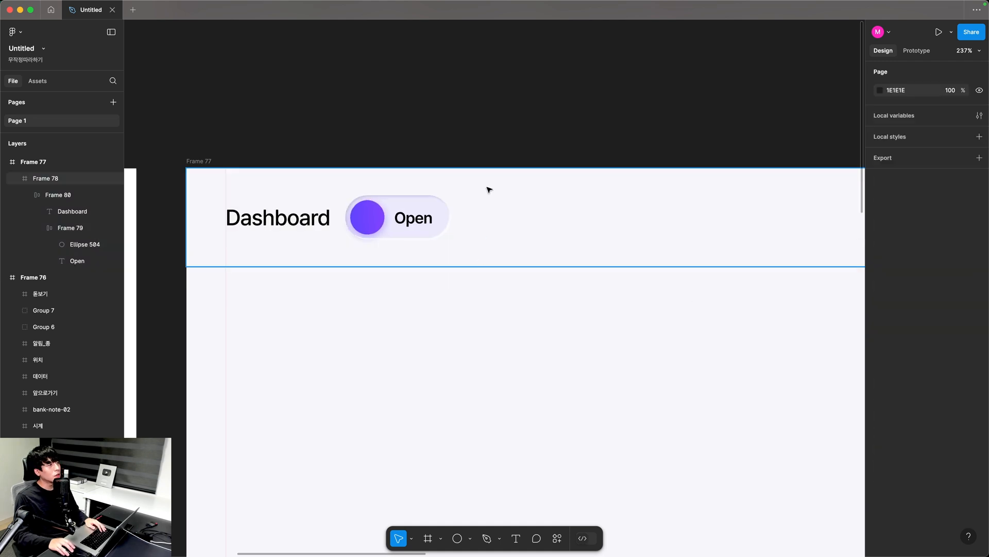
Add a 1 px inside stroke to the header frame on its bottom edge only.
{"action": "left_click", "coordinate": [468, 261]}
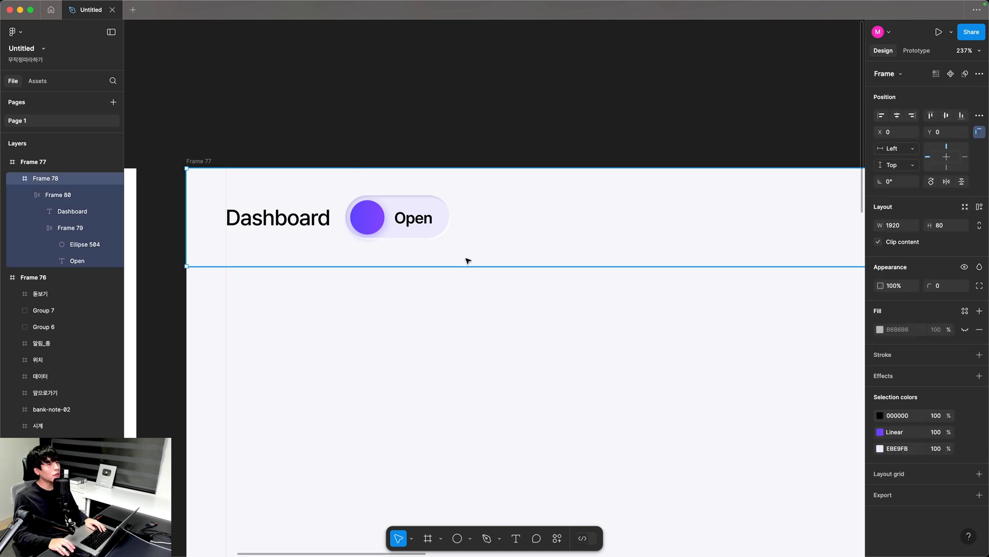
{"action": "left_click", "coordinate": [885, 356]}
{"action": "left_click", "coordinate": [979, 390]}
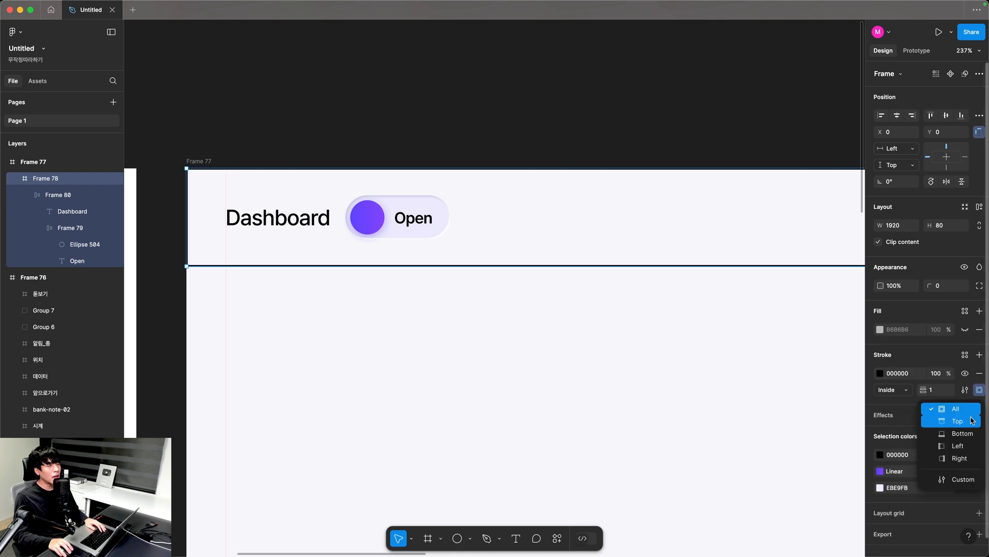
{"action": "left_click", "coordinate": [963, 433]}
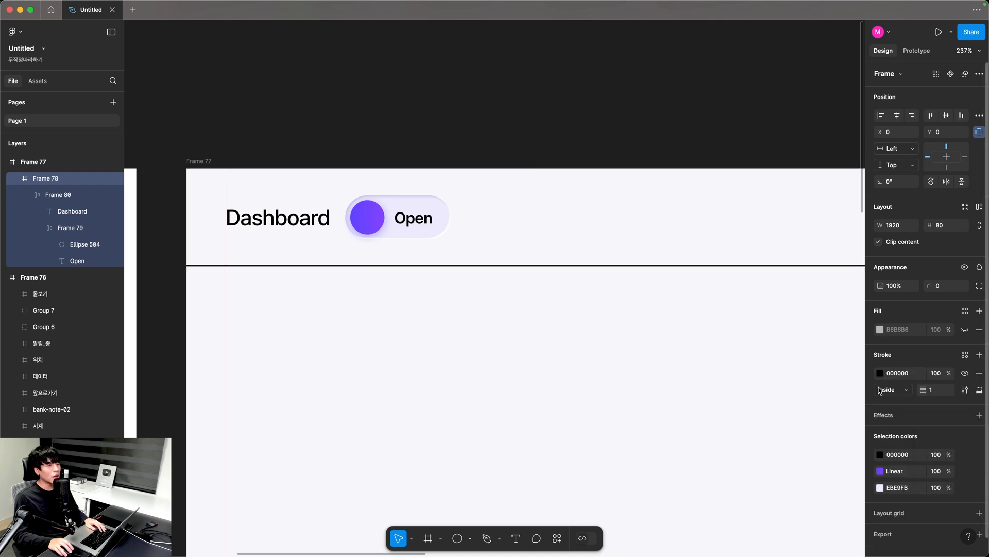
Set the header's bottom stroke colour to E5E5E5.
{"action": "left_click", "coordinate": [897, 373]}
{"action": "type", "text": "e5e5"}
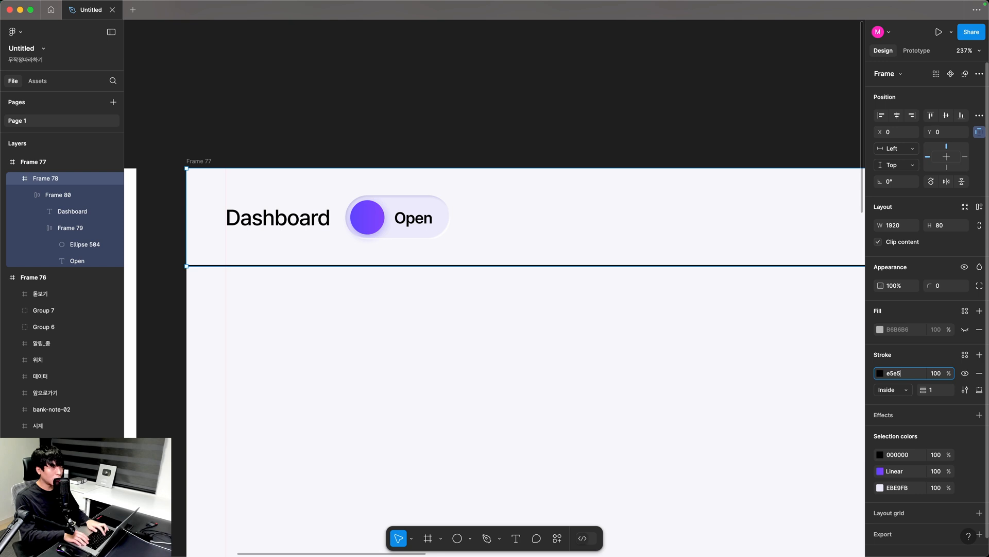
{"action": "type", "text": "e5"}
{"action": "key", "text": "Return"}
{"action": "left_click", "coordinate": [630, 330]}
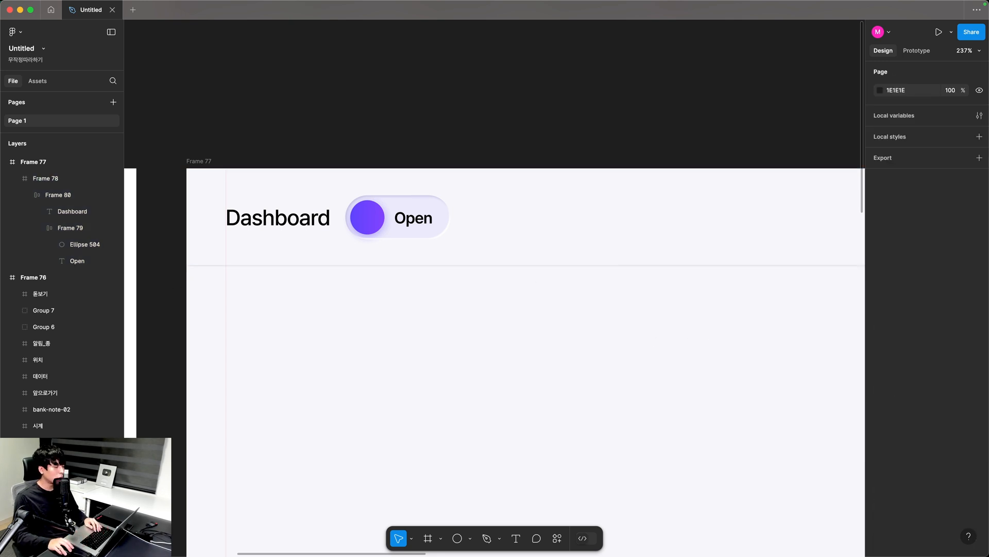
Draw a frame about 261 × 44 px in the header, in the empty area beside the Open pill.
{"action": "scroll", "coordinate": [514, 317], "scroll_direction": "right", "scroll_amount": 3}
{"action": "key", "text": "f"}
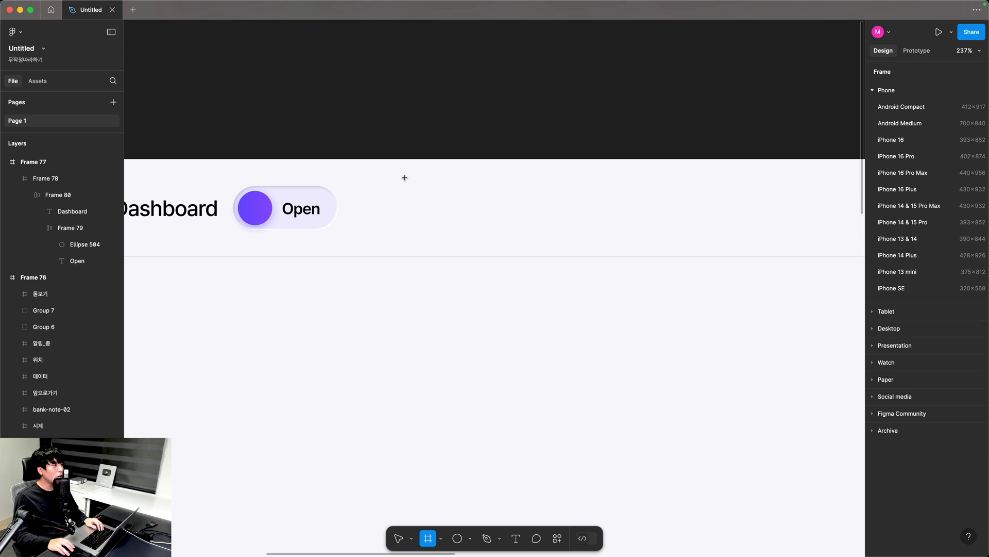
{"action": "left_click_drag", "start_coordinate": [405, 177], "coordinate": [721, 230]}
Resize the new header frame to 260 px wide and 40 px high.
{"action": "left_click", "coordinate": [941, 226]}
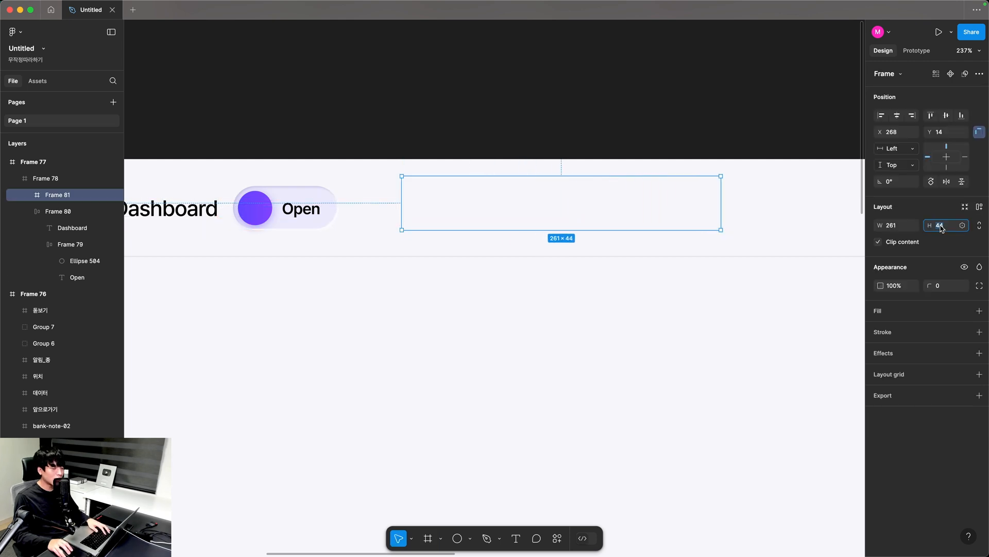
{"action": "type", "text": "40"}
{"action": "key", "text": "Return"}
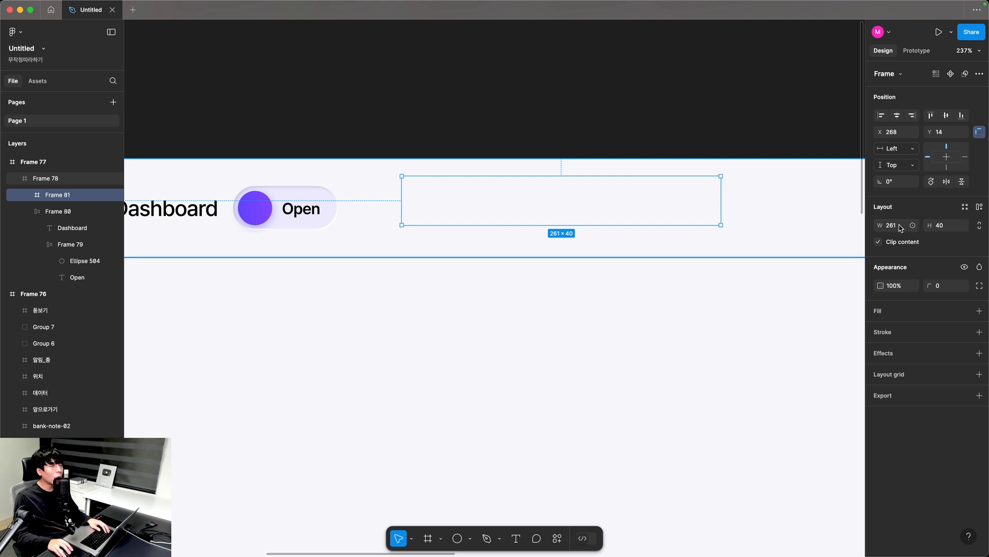
{"action": "left_click", "coordinate": [897, 226]}
{"action": "type", "text": "26"}
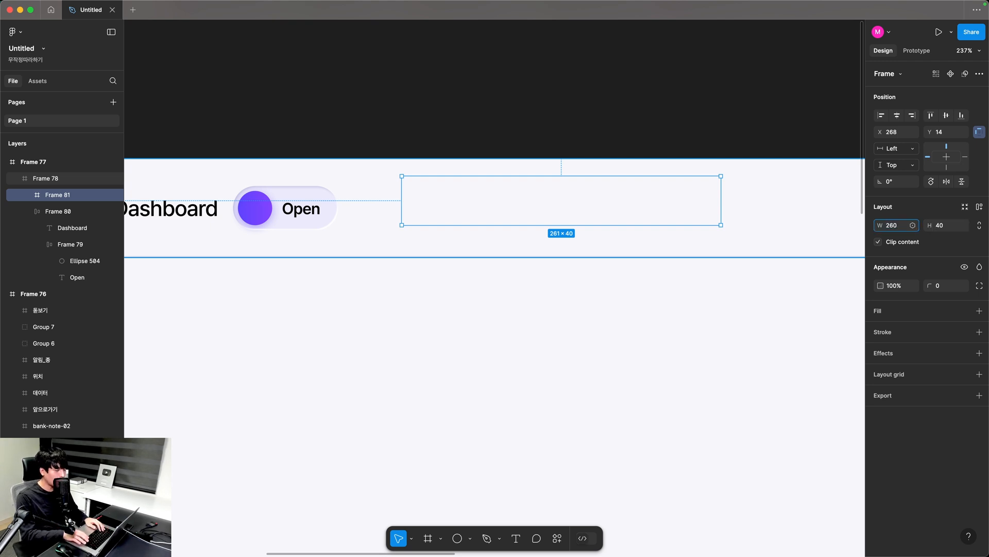
{"action": "type", "text": "0"}
{"action": "key", "text": "Return"}
Fill the 260 × 40 header frame with EBEBF1.
{"action": "left_click", "coordinate": [880, 311]}
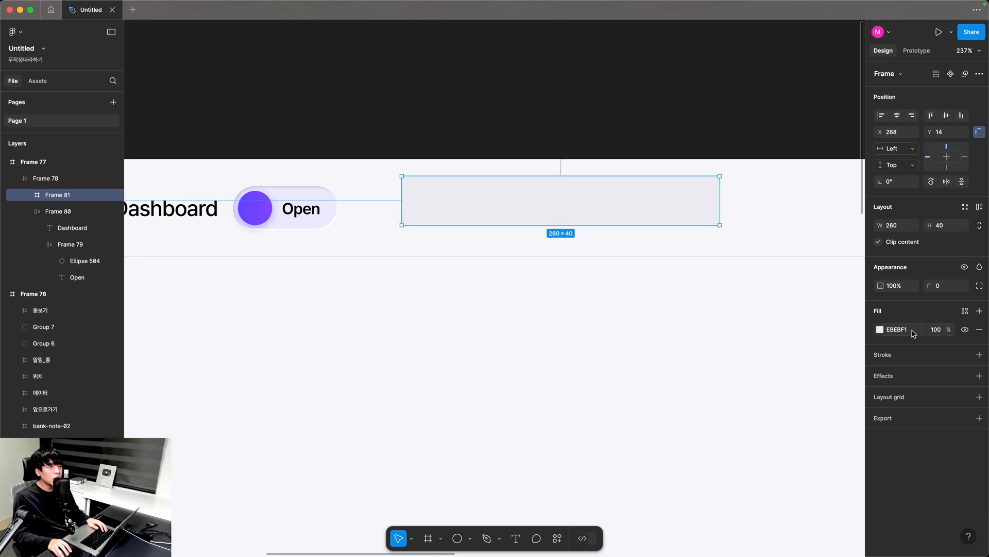
{"action": "left_click", "coordinate": [914, 333]}
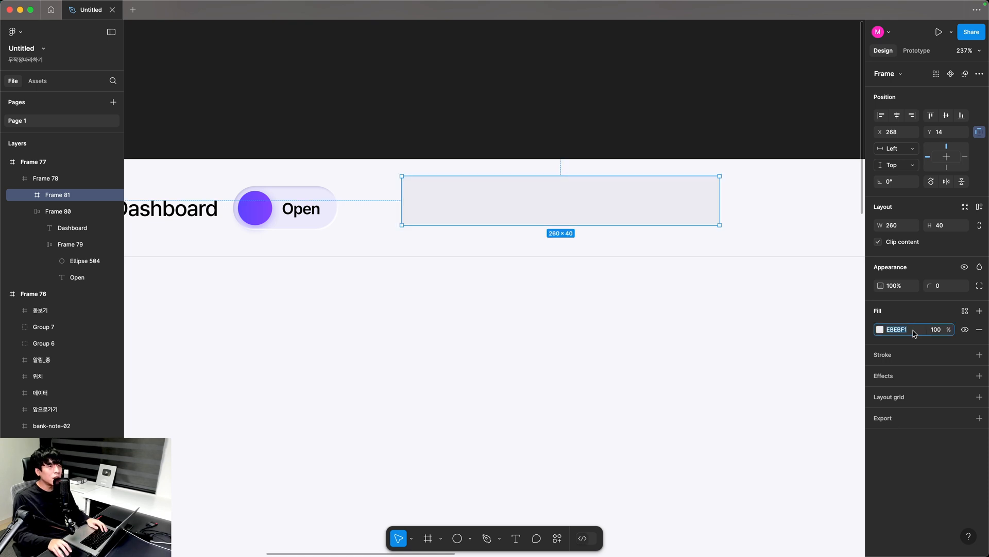
{"action": "left_click", "coordinate": [782, 322]}
Centre the EBEBF1 frame vertically in the header and set its corner radius to 12.
{"action": "left_click", "coordinate": [417, 201]}
{"action": "left_click", "coordinate": [442, 201]}
{"action": "left_click_drag", "start_coordinate": [441, 201], "coordinate": [443, 208]}
{"action": "left_click", "coordinate": [945, 116]}
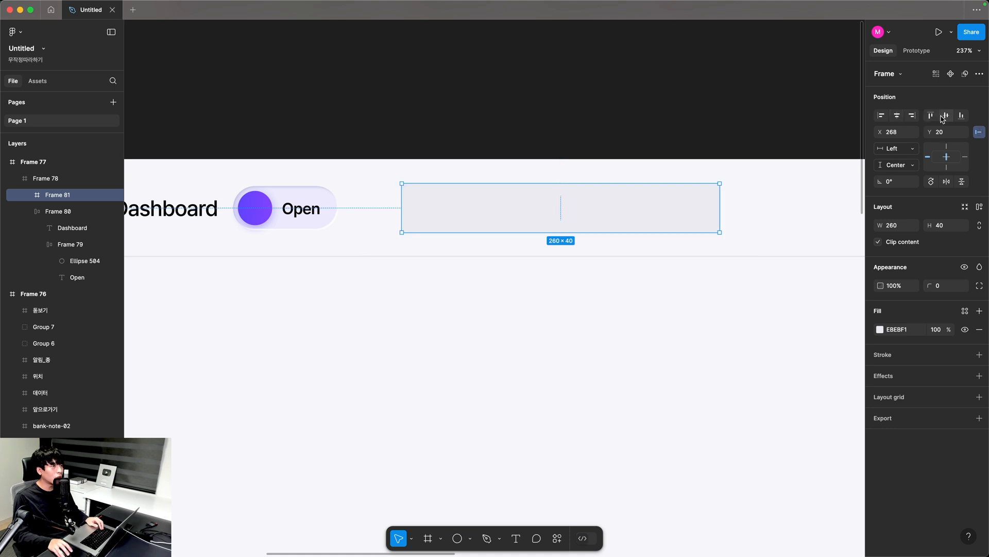
{"action": "left_click", "coordinate": [941, 286]}
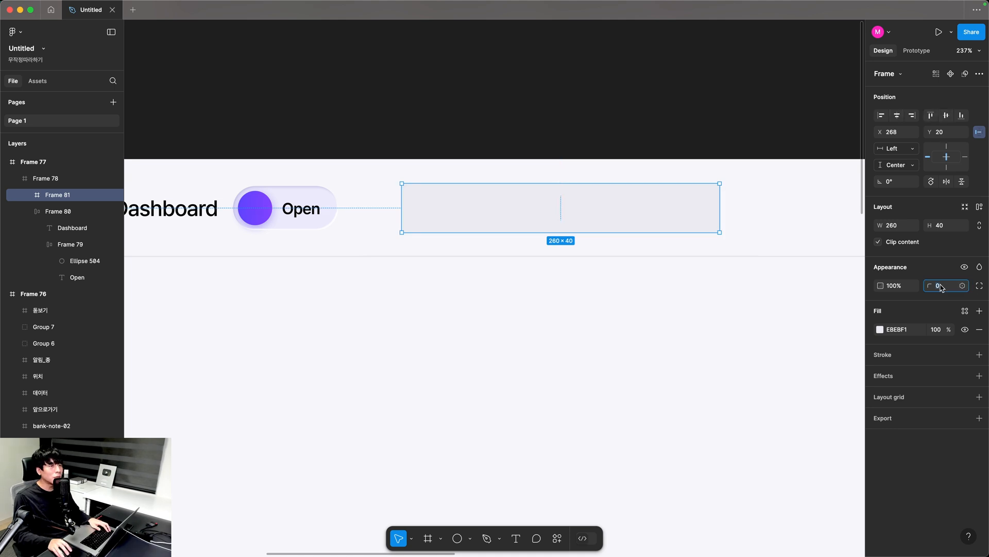
{"action": "left_click", "coordinate": [575, 286]}
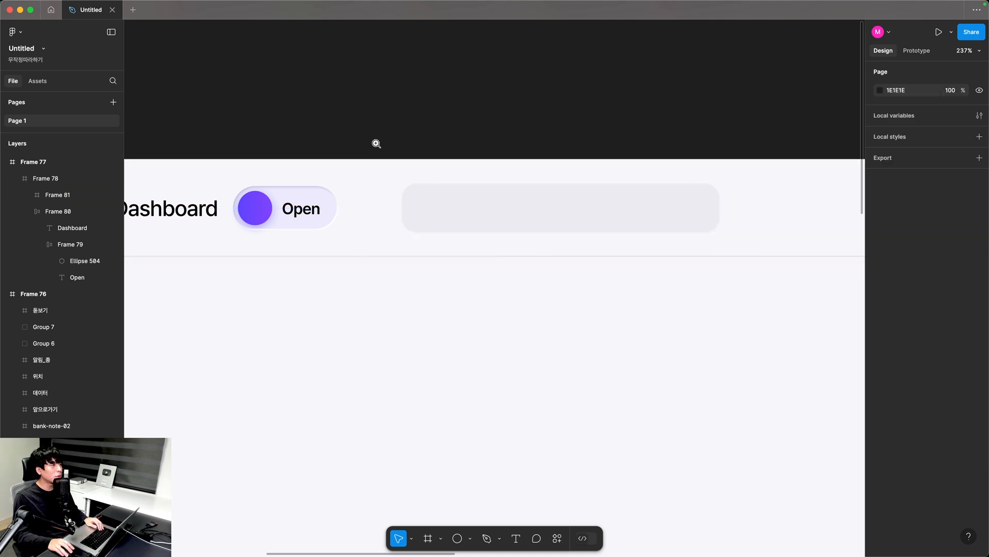
Copy the magnifier icon from the icon frame into the rounded search box in the header.
{"action": "scroll", "coordinate": [377, 144], "scroll_direction": "left", "scroll_amount": 10}
{"action": "scroll", "coordinate": [428, 321], "scroll_direction": "down", "scroll_amount": 1}
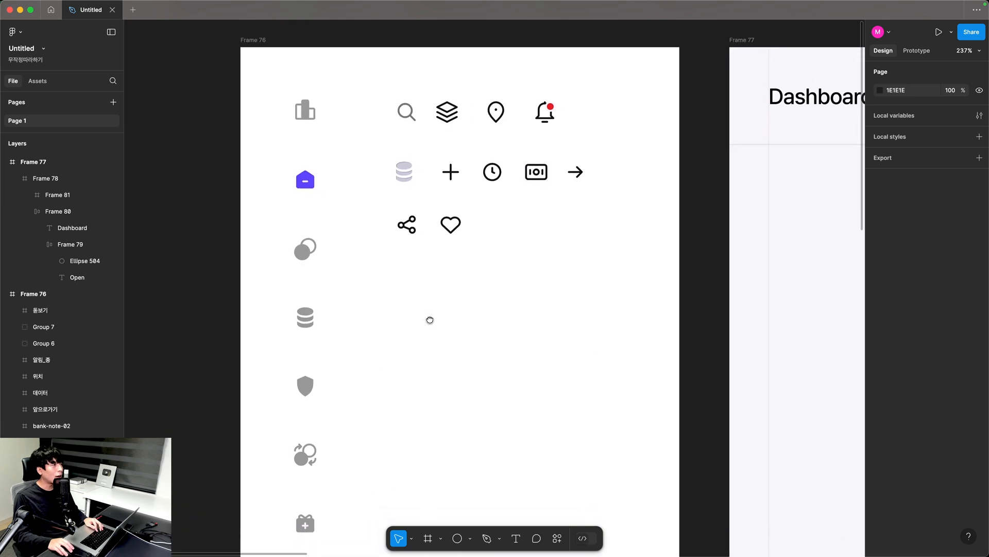
{"action": "left_click", "coordinate": [407, 117]}
{"action": "scroll", "coordinate": [536, 214], "scroll_direction": "right", "scroll_amount": 15}
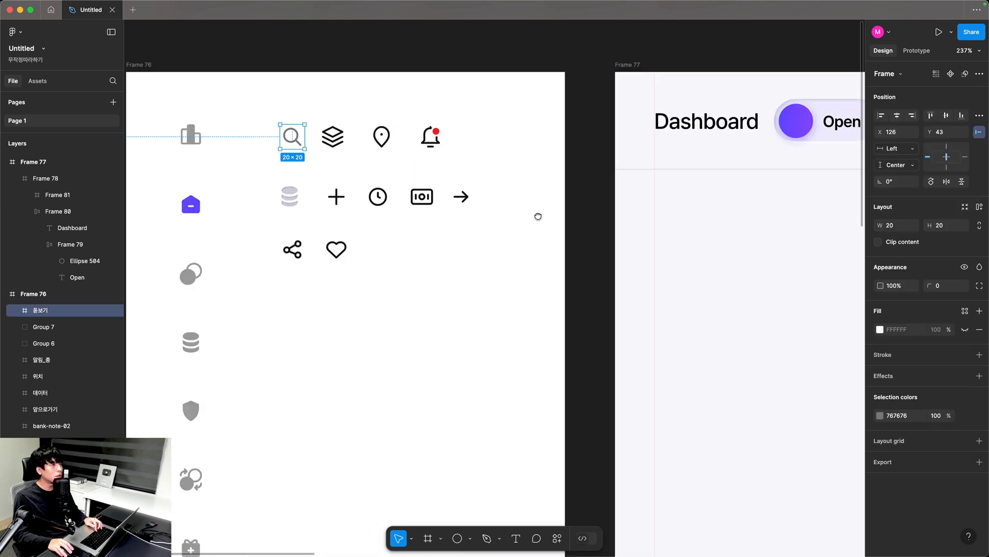
{"action": "left_click_drag", "start_coordinate": [366, 244], "coordinate": [359, 245]}
{"action": "left_click", "coordinate": [364, 184]}
{"action": "key", "text": "super+v"}
Move the magnifier icon to 16 px from the search box's left edge, keeping it vertically centred.
{"action": "key", "text": "z"}
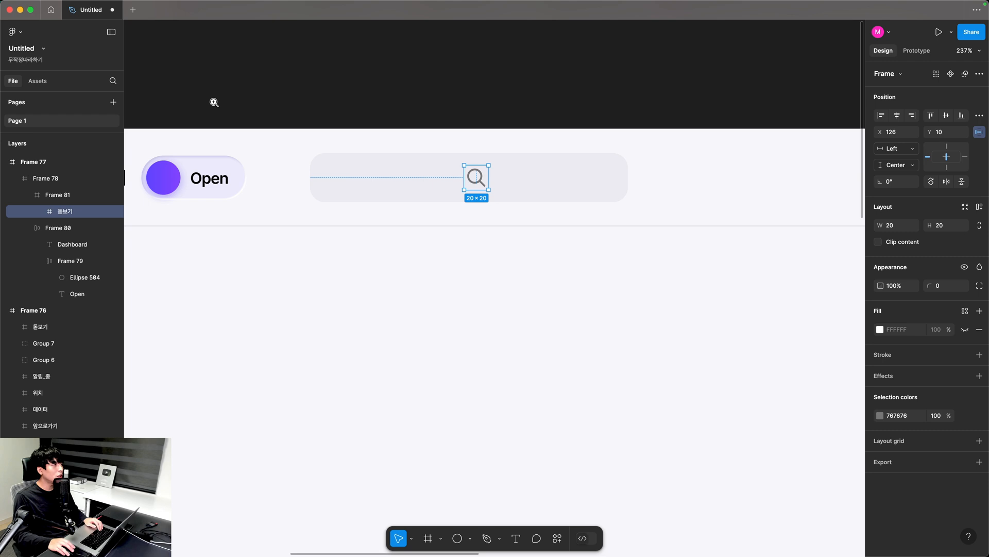
{"action": "left_click_drag", "start_coordinate": [214, 102], "coordinate": [602, 306]}
{"action": "left_click_drag", "start_coordinate": [626, 247], "coordinate": [359, 248]}
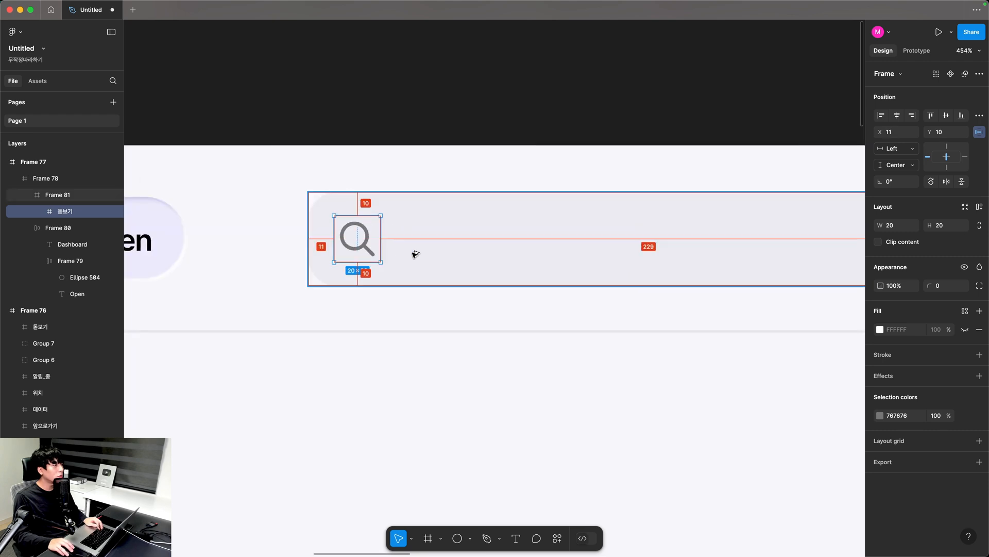
{"action": "left_click_drag", "start_coordinate": [235, 153], "coordinate": [605, 402]}
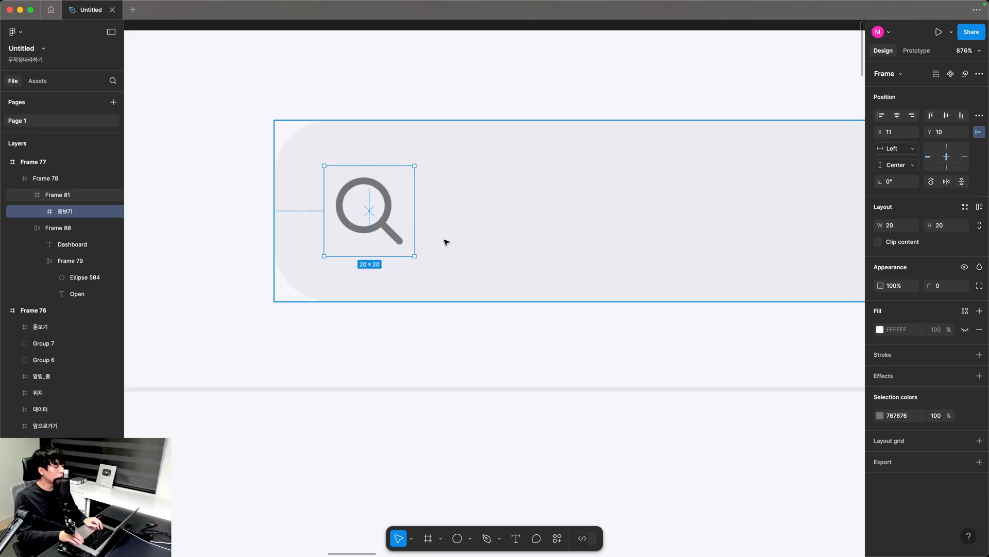
{"action": "key", "text": "Right"}
{"action": "key", "text": "Right"}
{"action": "key", "text": "Right"}
{"action": "key", "text": "Right"}
{"action": "key", "text": "Right"}
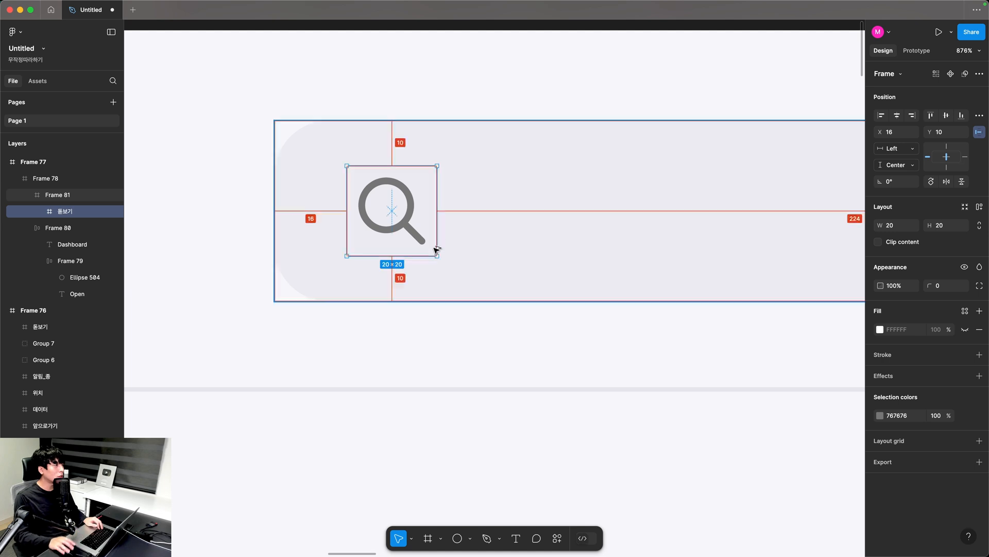
Add the placeholder text "Search..." inside the search box, to the right of the magnifier icon.
{"action": "key", "text": "Escape"}
{"action": "key", "text": "t"}
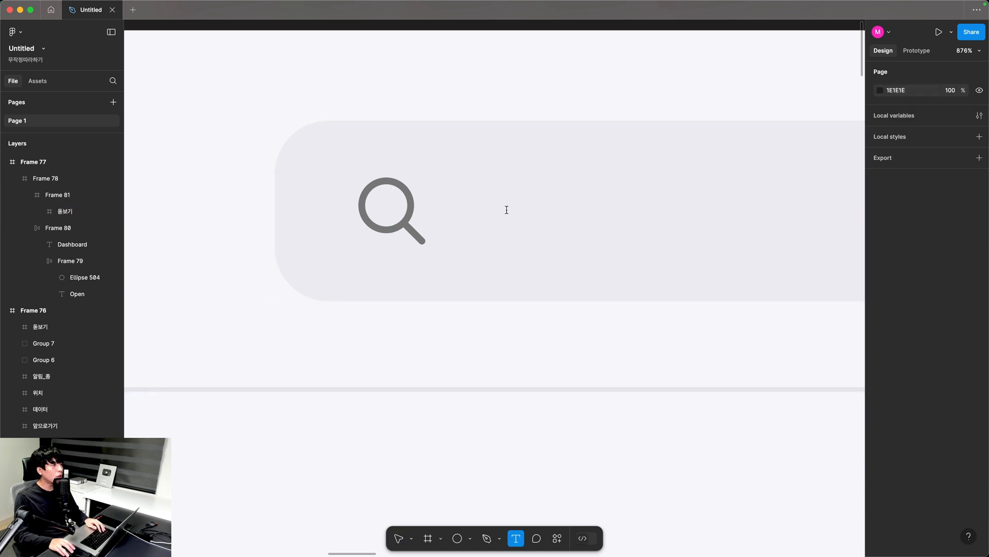
{"action": "left_click", "coordinate": [505, 211]}
{"action": "type", "text": "sdsd"}
{"action": "double_click", "coordinate": [518, 214]}
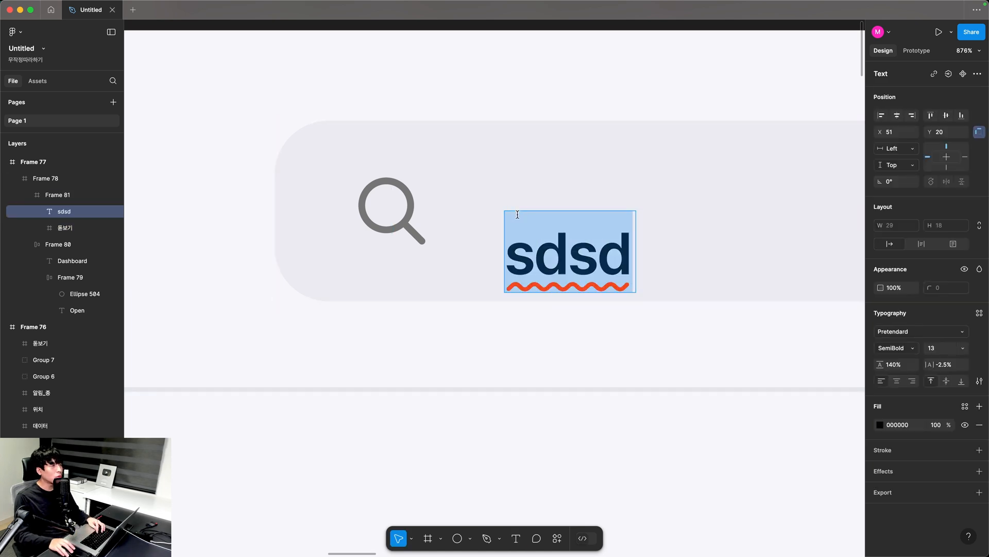
{"action": "type", "text": "Search..."}
{"action": "key", "text": "Escape"}
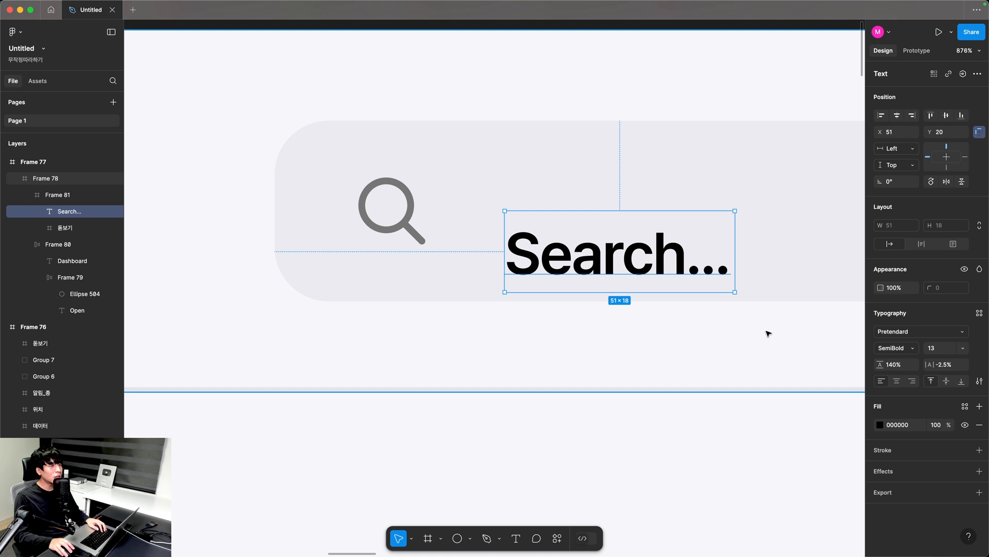
Set the "Search..." text to Medium weight at size 14.
{"action": "left_click", "coordinate": [903, 335]}
{"action": "left_click", "coordinate": [898, 349]}
{"action": "left_click", "coordinate": [899, 348]}
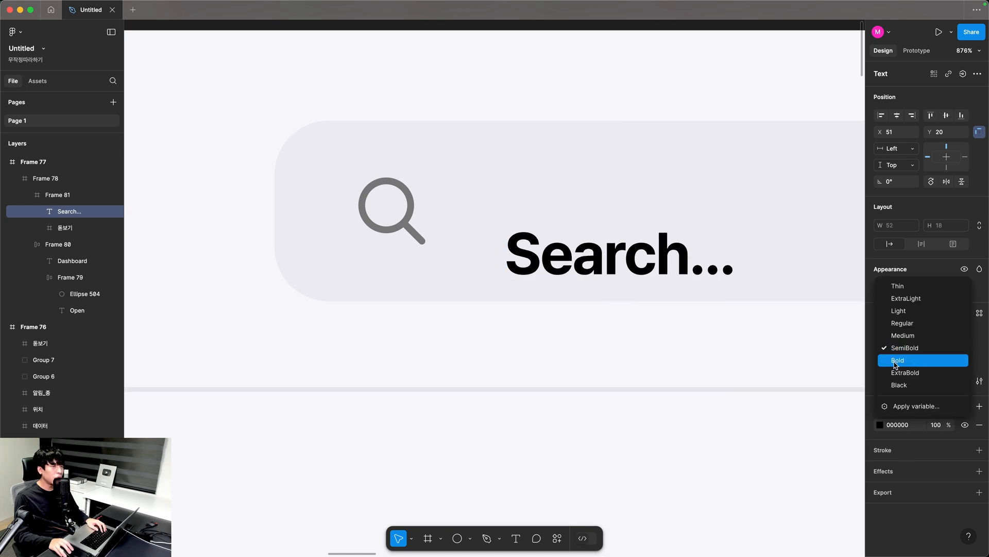
{"action": "left_click", "coordinate": [899, 338]}
{"action": "left_click", "coordinate": [942, 351]}
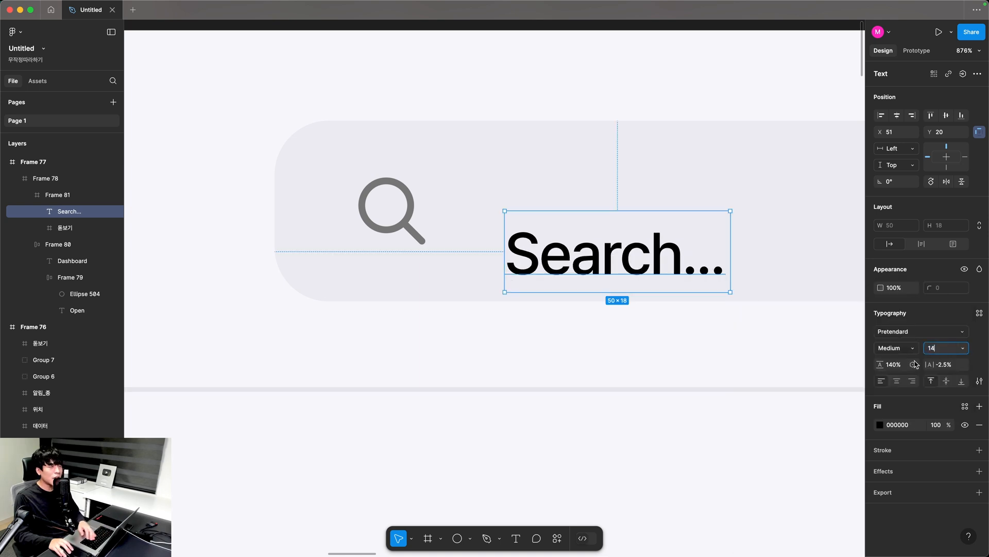
{"action": "type", "text": "14"}
{"action": "key", "text": "Return"}
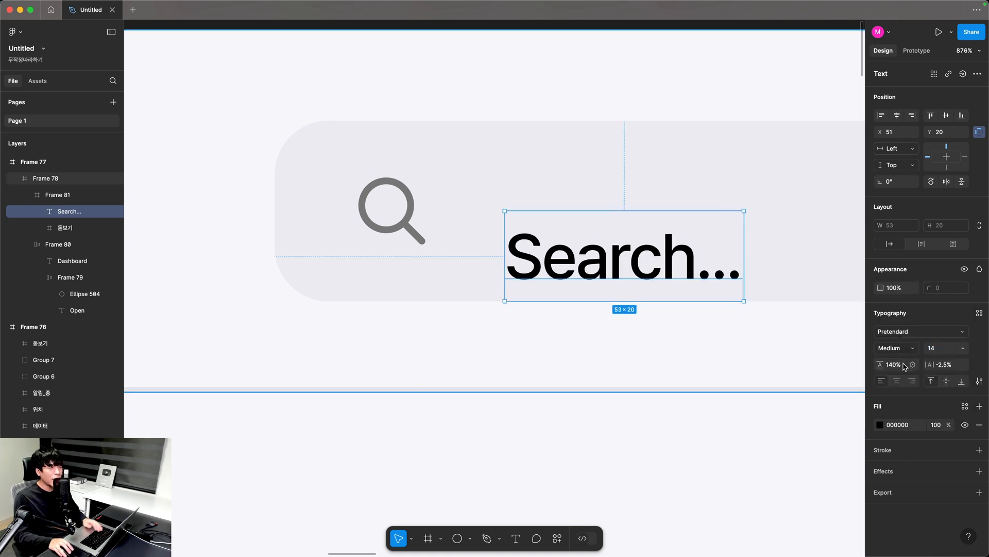
Set the "Search..." text colour to 767676.
{"action": "left_click", "coordinate": [903, 426]}
{"action": "type", "text": "767676"}
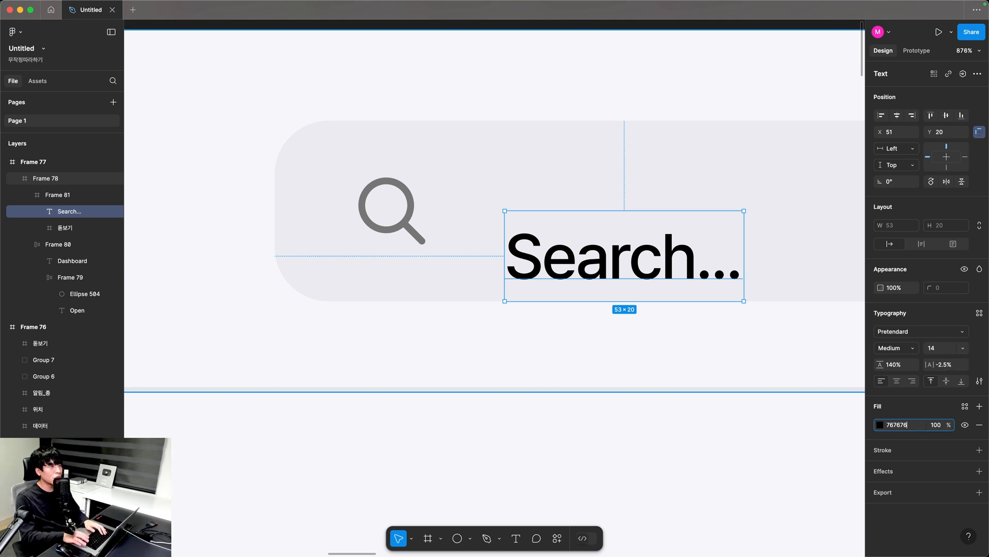
{"action": "key", "text": "Return"}
Align the "Search..." text beside the magnifier icon and wrap both in a horizontal auto layout with a 6 px gap.
{"action": "left_click_drag", "start_coordinate": [557, 268], "coordinate": [517, 222]}
{"action": "left_click", "coordinate": [408, 216]}
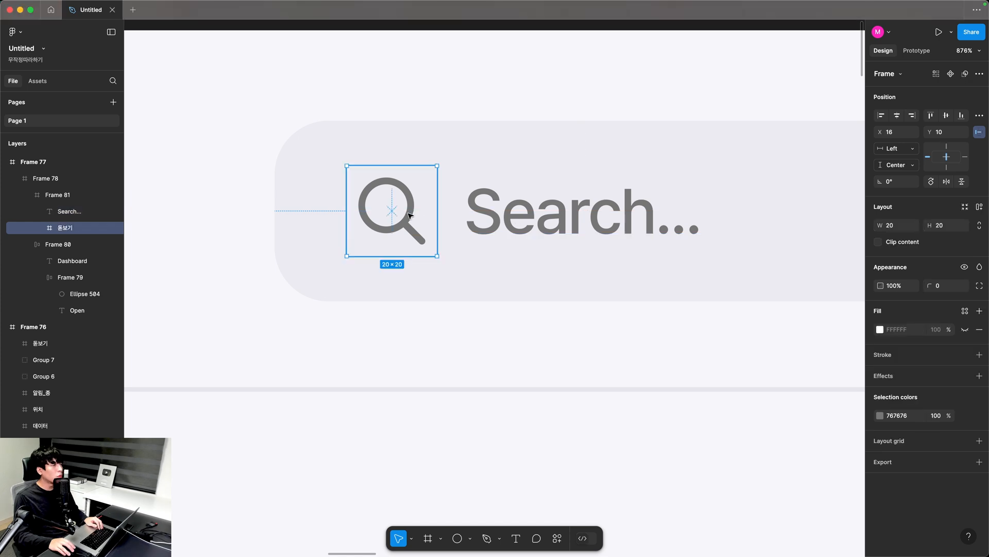
{"action": "left_click", "coordinate": [450, 216], "text": "shift"}
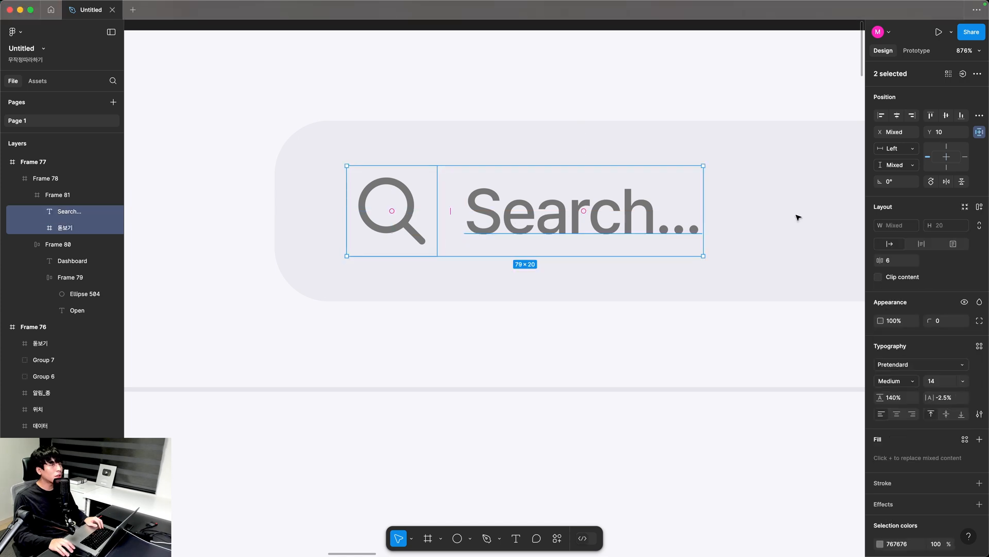
{"action": "left_click", "coordinate": [980, 207]}
{"action": "left_click", "coordinate": [895, 258]}
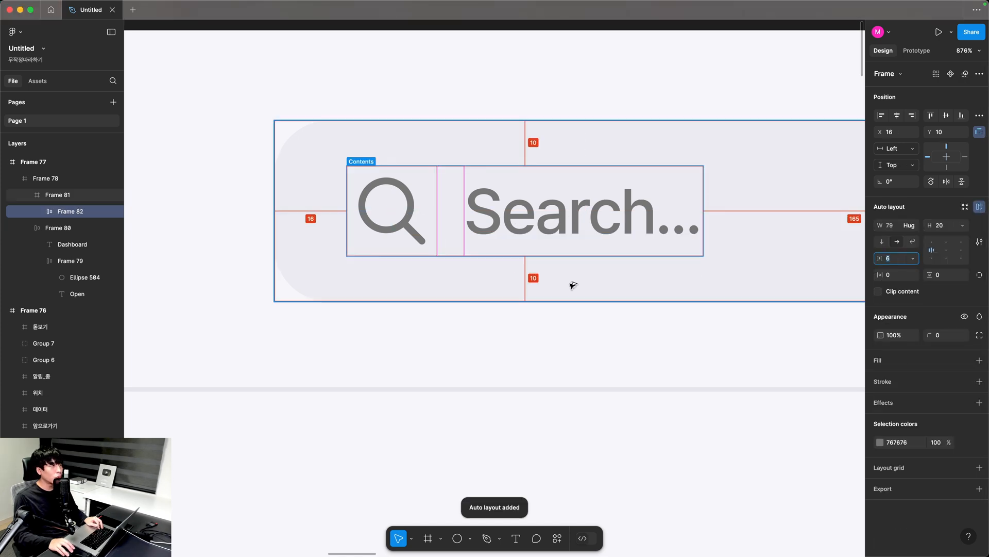
Add an inner shadow effect to the 260 × 40 search box frame.
{"action": "left_click", "coordinate": [413, 281]}
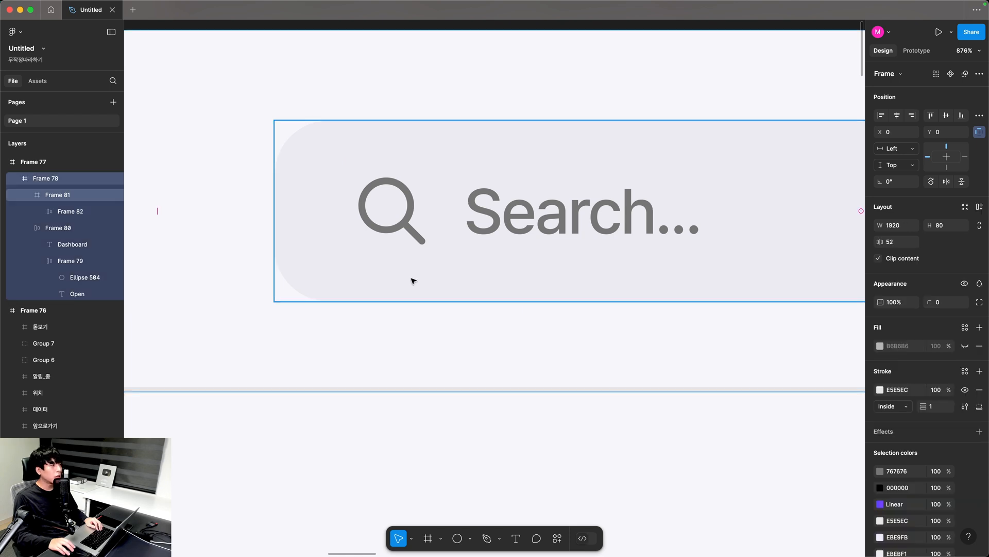
{"action": "left_click", "coordinate": [398, 280]}
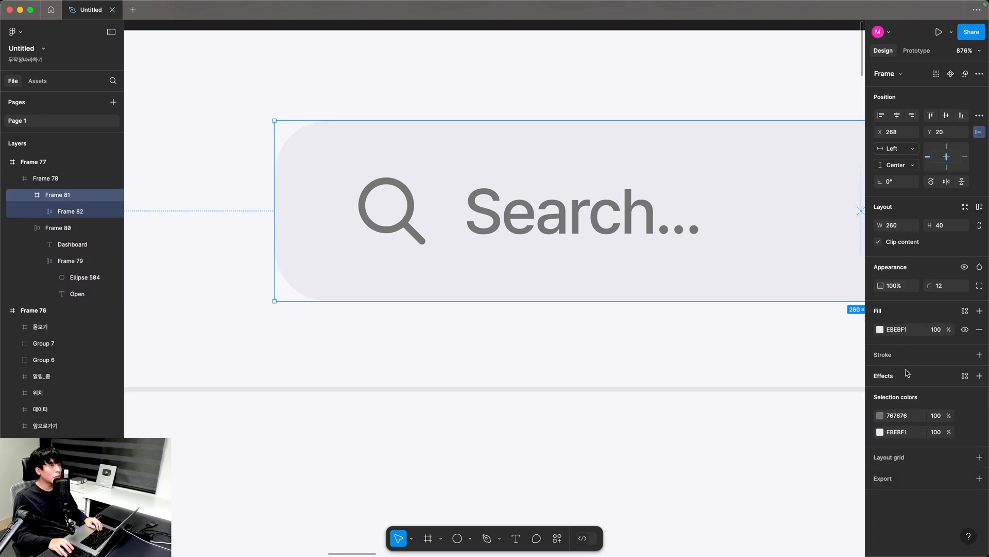
{"action": "left_click", "coordinate": [886, 380]}
{"action": "left_click", "coordinate": [880, 394]}
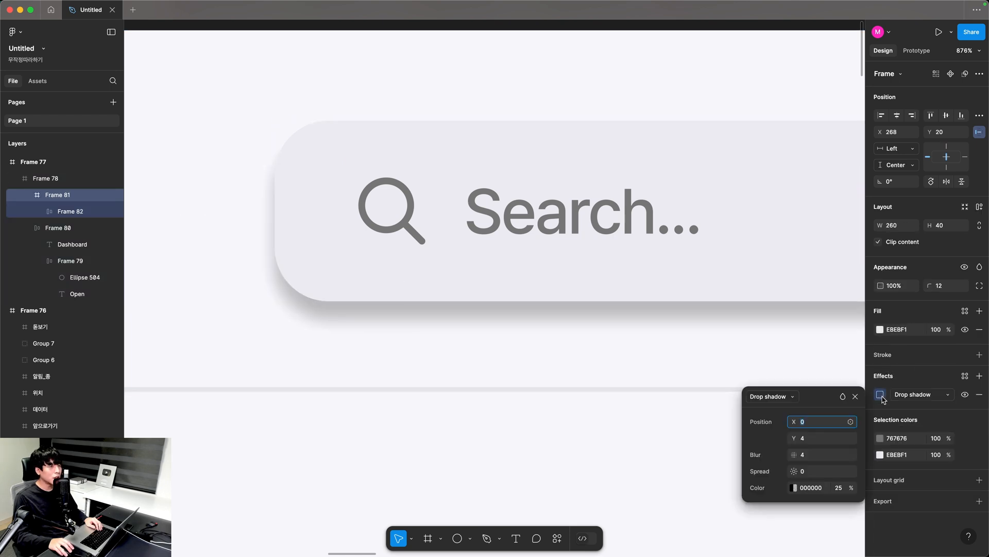
{"action": "left_click", "coordinate": [921, 395]}
{"action": "left_click", "coordinate": [914, 382]}
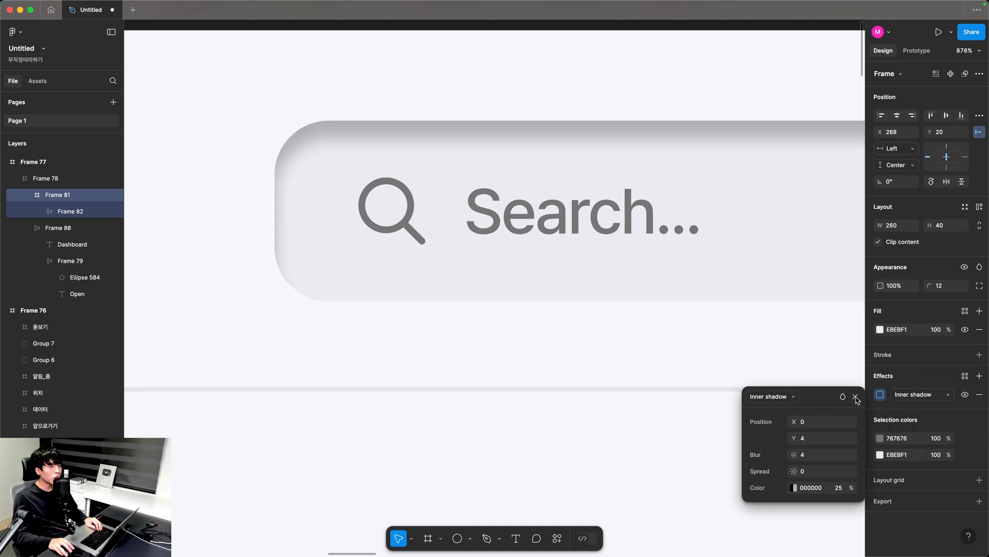
Set the search box's inner shadow to X 1, Y 1, blur 1 and 10% black.
{"action": "left_click", "coordinate": [812, 423]}
{"action": "type", "text": "1"}
{"action": "left_click", "coordinate": [810, 435]}
{"action": "type", "text": "1"}
{"action": "left_click", "coordinate": [812, 454]}
{"action": "type", "text": "1"}
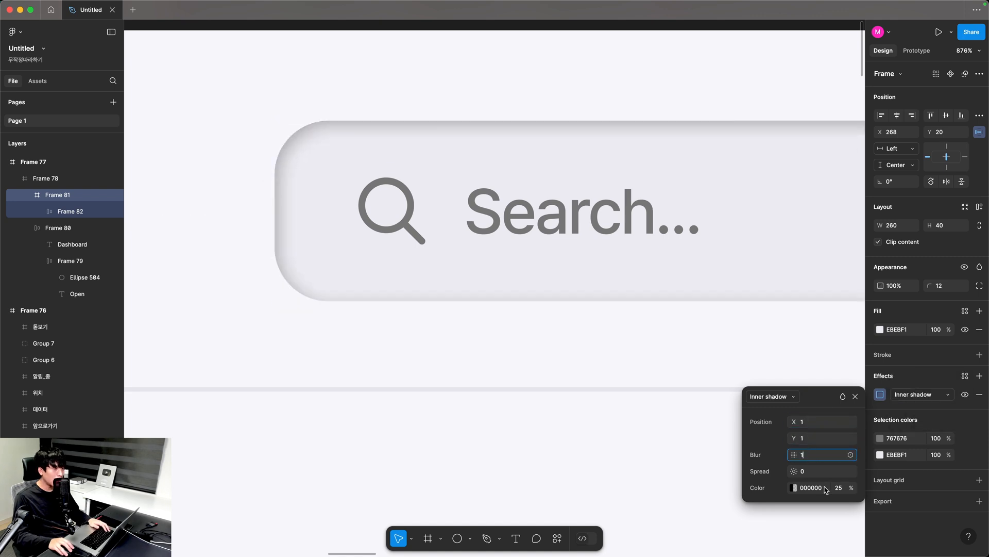
{"action": "left_click", "coordinate": [839, 488]}
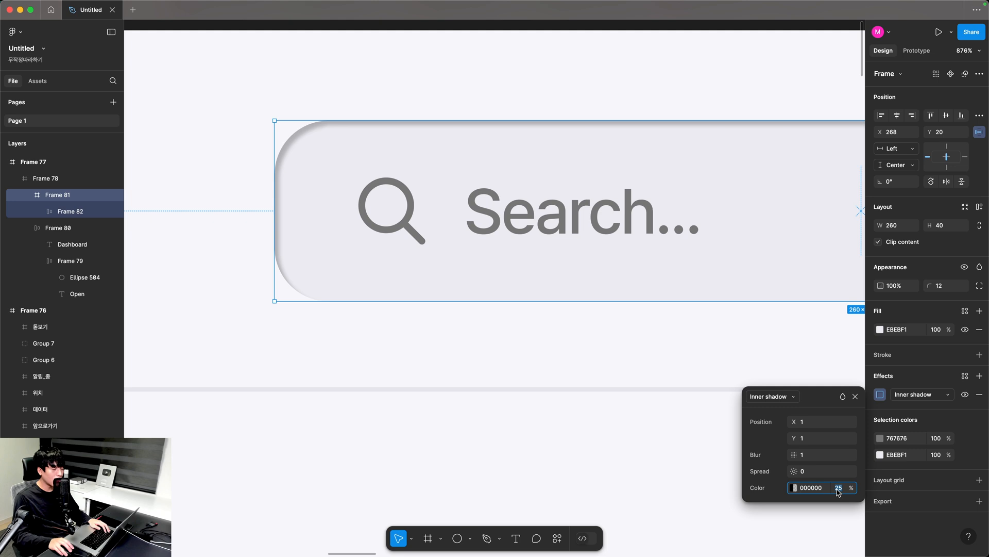
{"action": "type", "text": "0"}
{"action": "key", "text": "Return"}
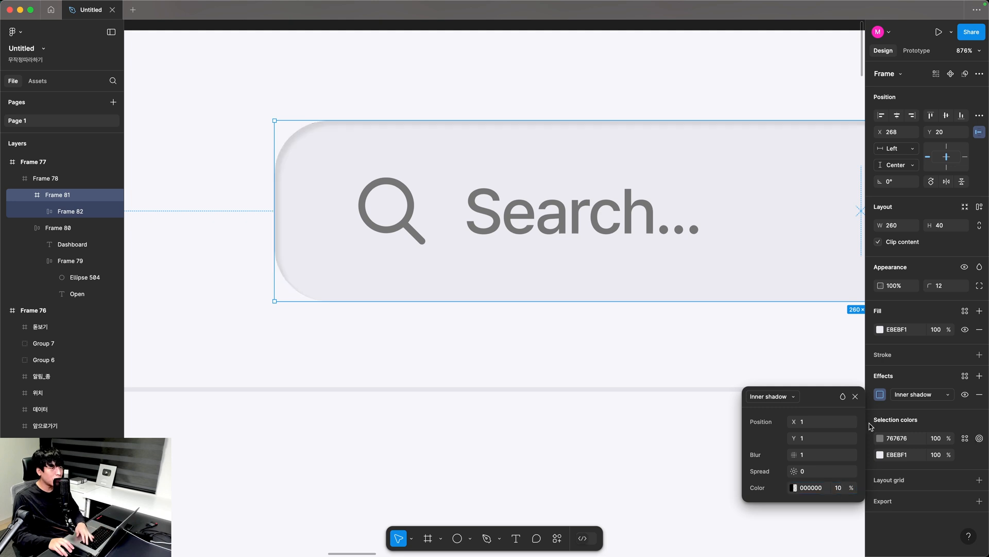
{"action": "left_click", "coordinate": [856, 397]}
Duplicate the search box's inner shadow and set the copy's offset to X -1, Y -1.
{"action": "left_click", "coordinate": [869, 398]}
{"action": "key", "text": "super+c"}
{"action": "key", "text": "super+v"}
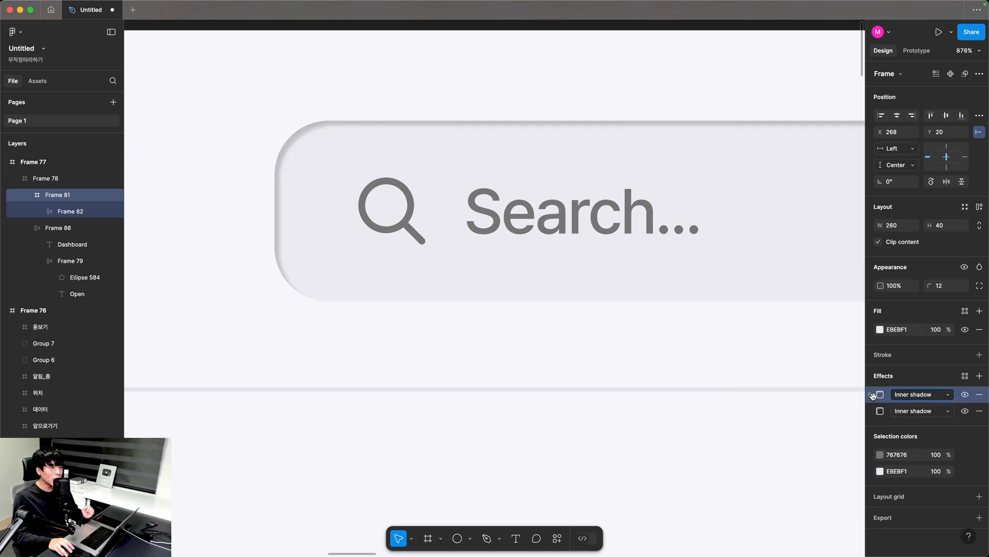
{"action": "left_click", "coordinate": [880, 395]}
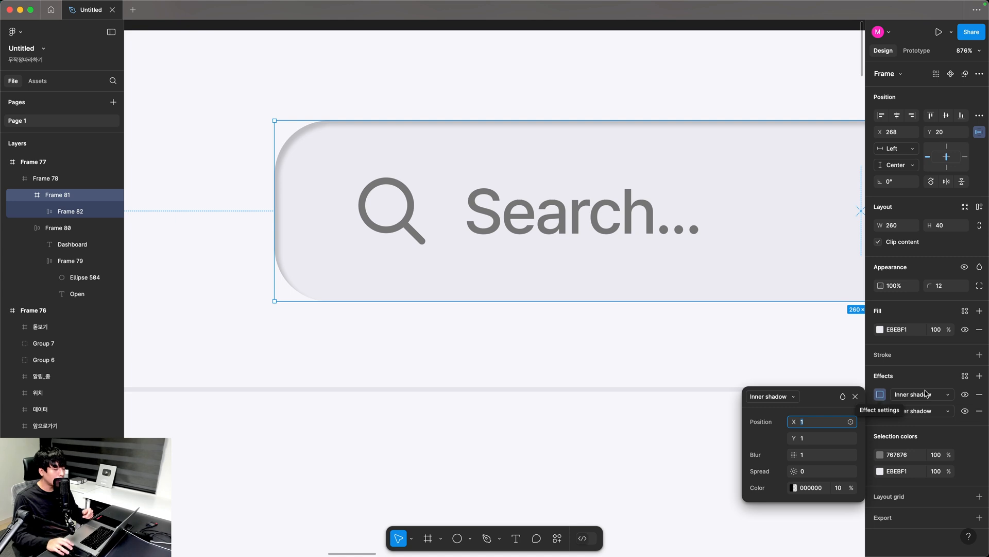
{"action": "type", "text": "-1"}
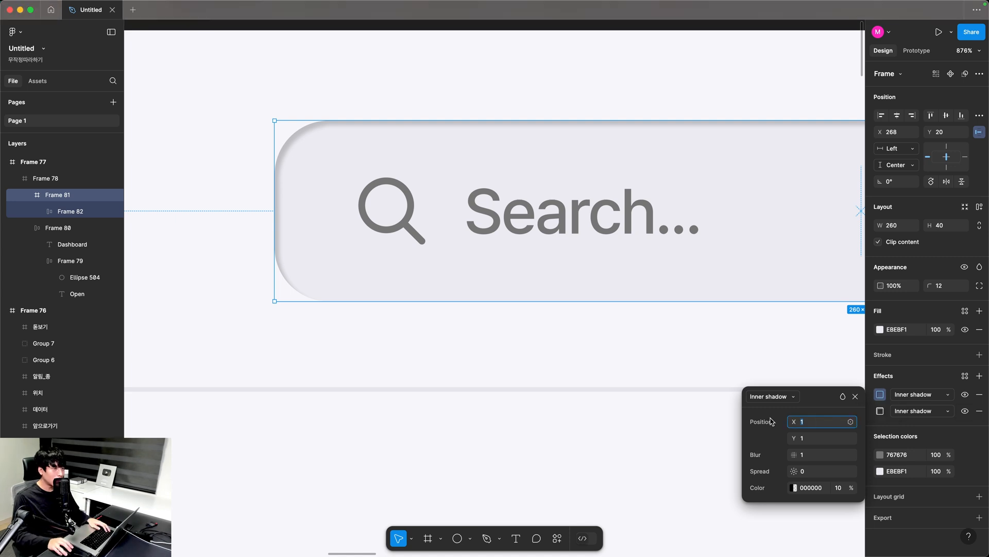
{"action": "key", "text": "Tab"}
{"action": "type", "text": "-1"}
{"action": "key", "text": "Tab"}
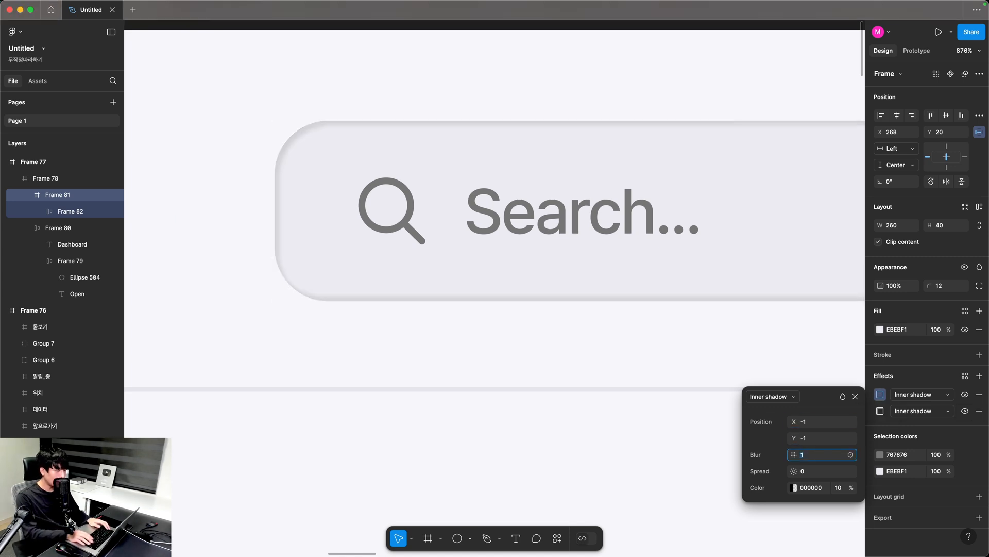
Set the duplicated inner shadow's colour to FFFFFF at 100% opacity.
{"action": "left_click", "coordinate": [794, 487]}
{"action": "left_click_drag", "start_coordinate": [686, 366], "coordinate": [618, 295]}
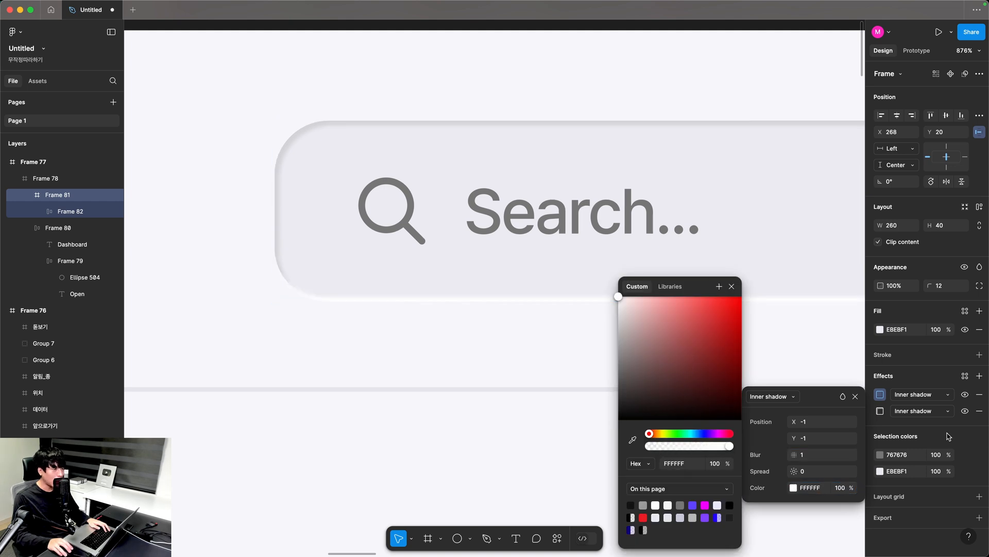
{"action": "left_click", "coordinate": [507, 352]}
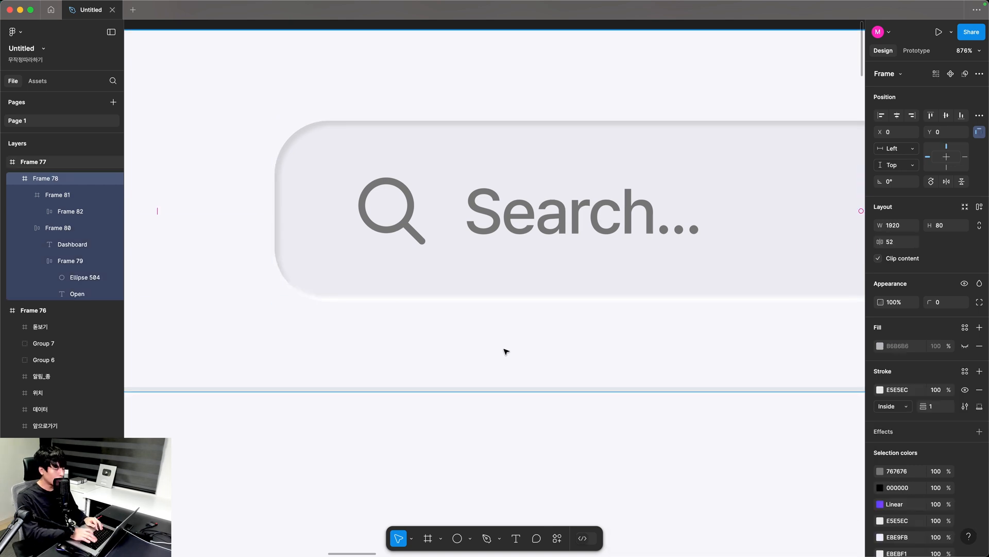
{"action": "key", "text": "super+minus"}
{"action": "key", "text": "super+minus"}
{"action": "key", "text": "super+minus"}
{"action": "left_click", "coordinate": [507, 352]}
{"action": "scroll", "coordinate": [490, 343], "scroll_direction": "right", "scroll_amount": 3}
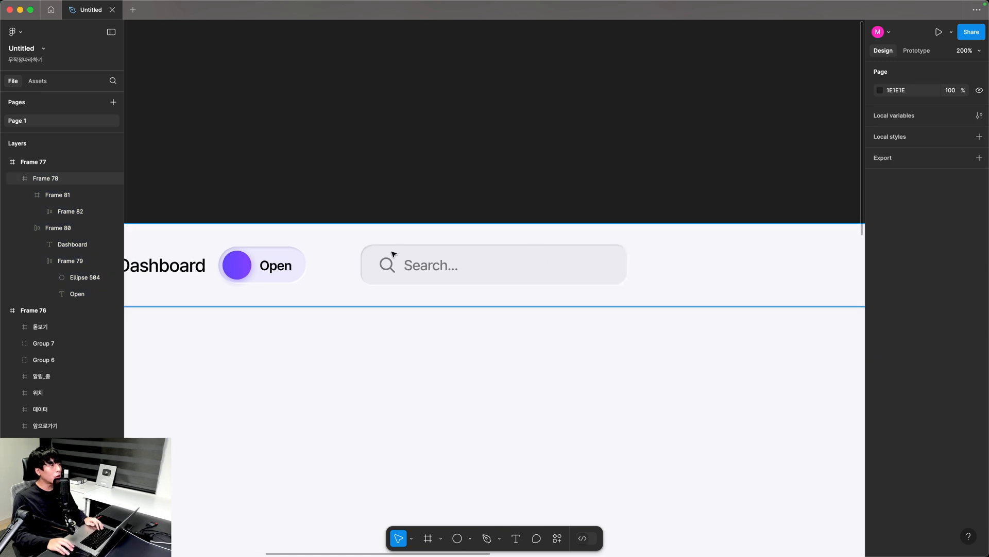
{"action": "left_click", "coordinate": [414, 264], "text": "super"}
{"action": "left_click", "coordinate": [678, 316]}
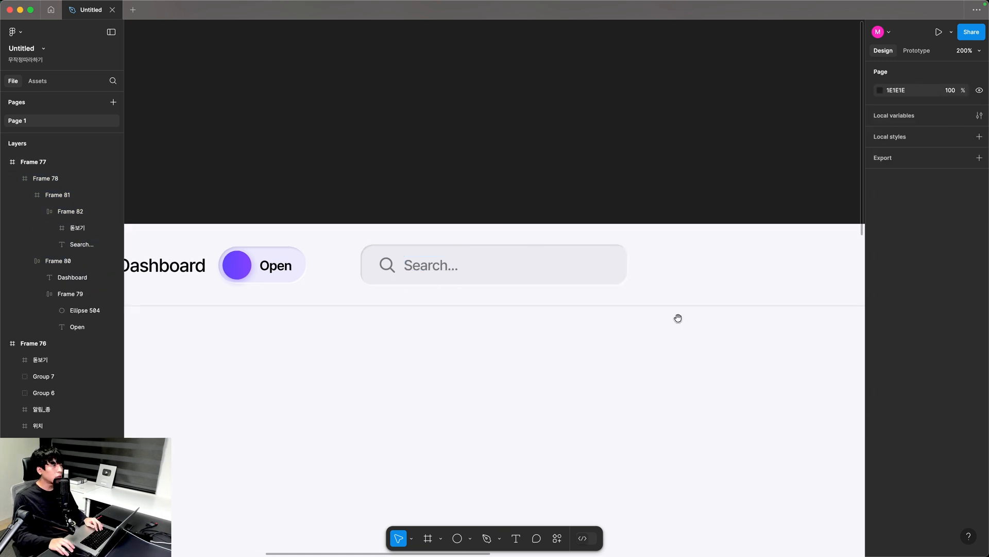
Add the text "Overview" to the header beside the search box, at about X 647, Y 26.
{"action": "scroll", "coordinate": [433, 310], "scroll_direction": "right", "scroll_amount": 6}
{"action": "key", "text": "t"}
{"action": "left_click", "coordinate": [451, 259]}
{"action": "type", "text": "sd"}
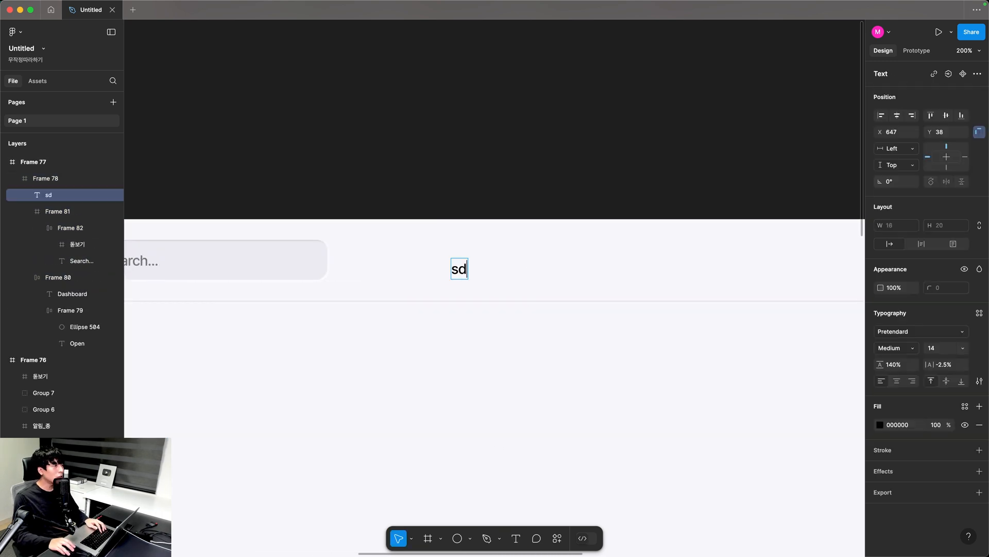
{"action": "left_click", "coordinate": [467, 272]}
{"action": "key", "text": "super+v"}
{"action": "left_click_drag", "start_coordinate": [484, 272], "coordinate": [488, 264]}
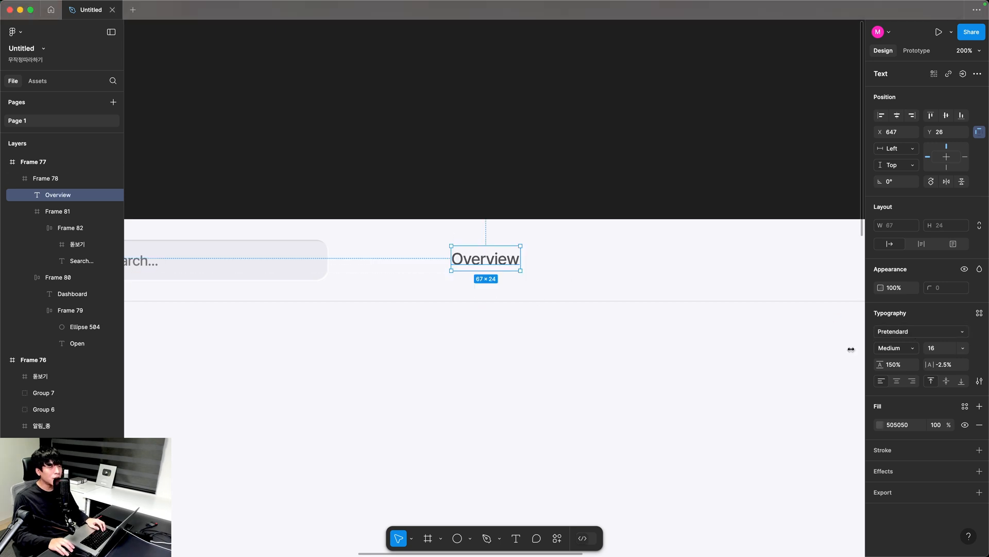
Set the "Overview" text's line height to 140%.
{"action": "left_click", "coordinate": [941, 350]}
{"action": "left_click", "coordinate": [897, 366]}
{"action": "type", "text": "140"}
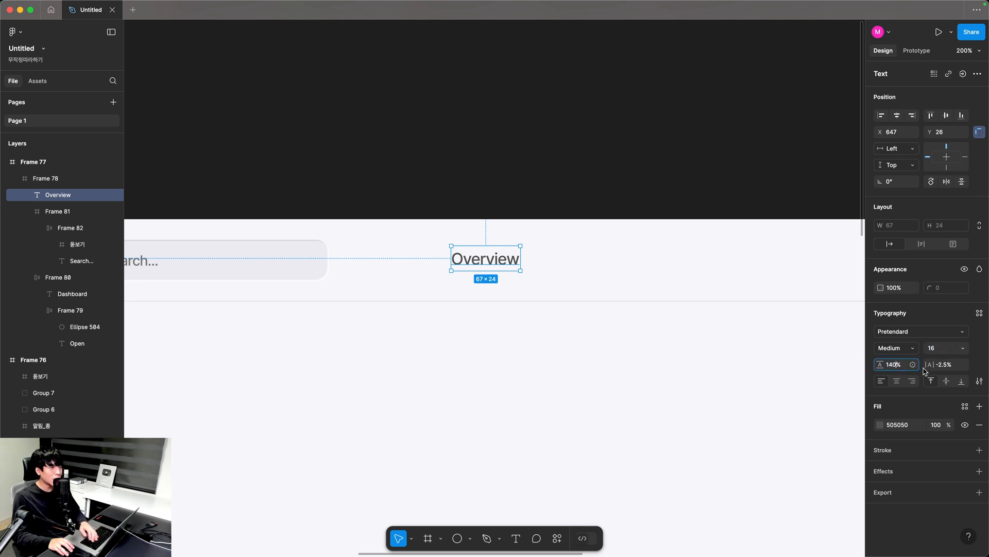
{"action": "key", "text": "Return"}
{"action": "left_click", "coordinate": [944, 365]}
{"action": "left_click", "coordinate": [555, 336]}
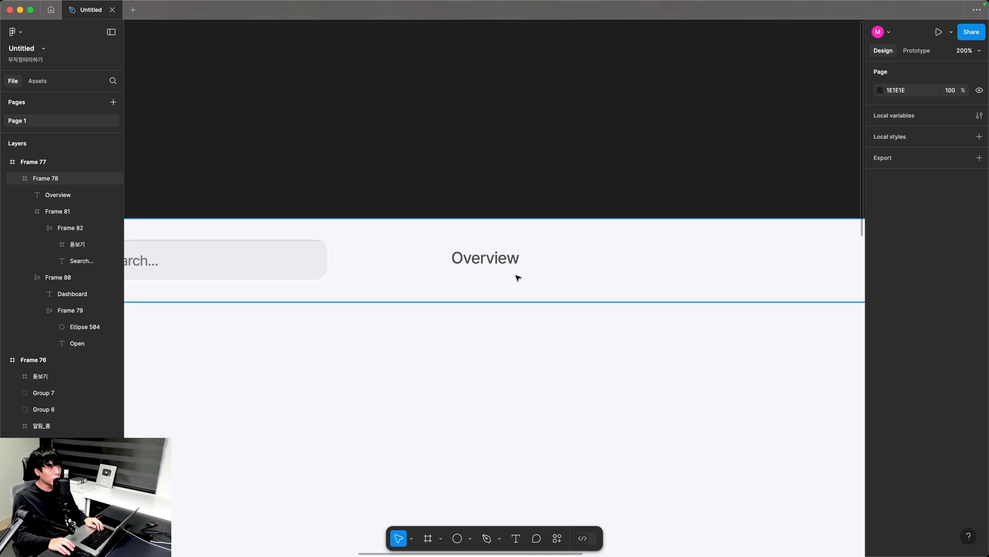
Duplicate the "Overview" text beside the original and change the copy to "01".
{"action": "double_click", "coordinate": [495, 261]}
{"action": "key", "text": "z"}
{"action": "left_click_drag", "start_coordinate": [338, 179], "coordinate": [673, 350]}
{"action": "left_click_drag", "start_coordinate": [405, 283], "coordinate": [608, 283]}
{"action": "double_click", "coordinate": [620, 279]}
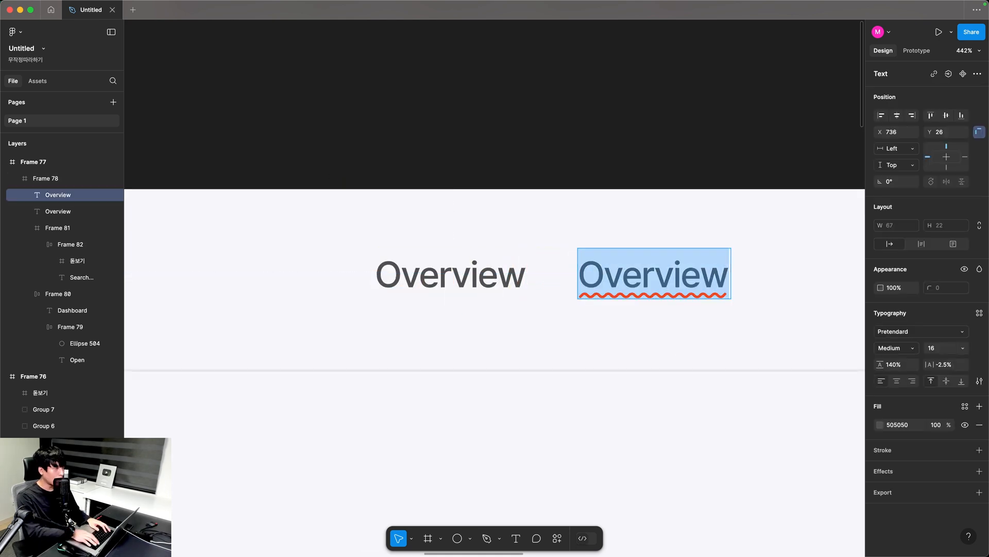
{"action": "type", "text": "01"}
{"action": "key", "text": "Escape"}
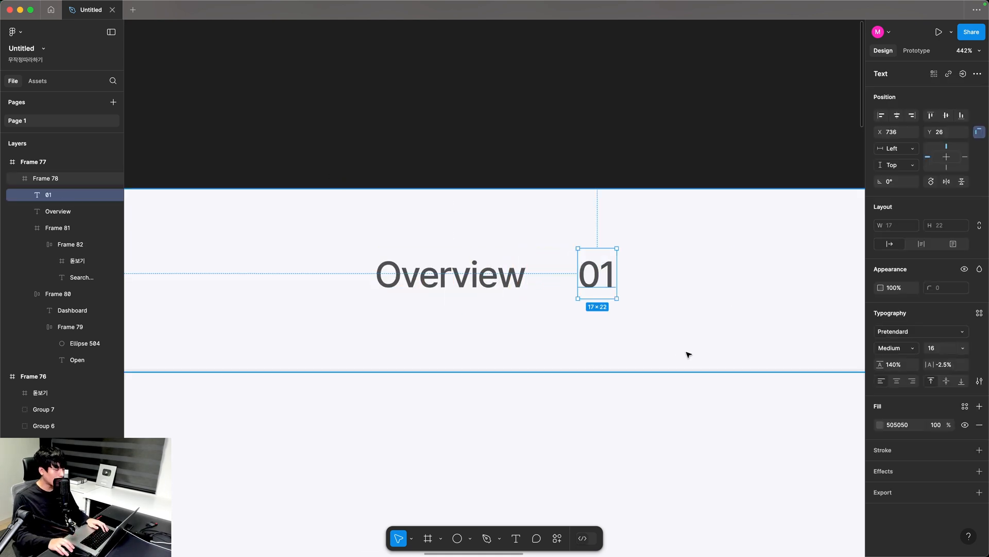
Set the "01" text to size 13 and wrap it in its own auto layout frame.
{"action": "left_click", "coordinate": [938, 348]}
{"action": "key", "text": "Return"}
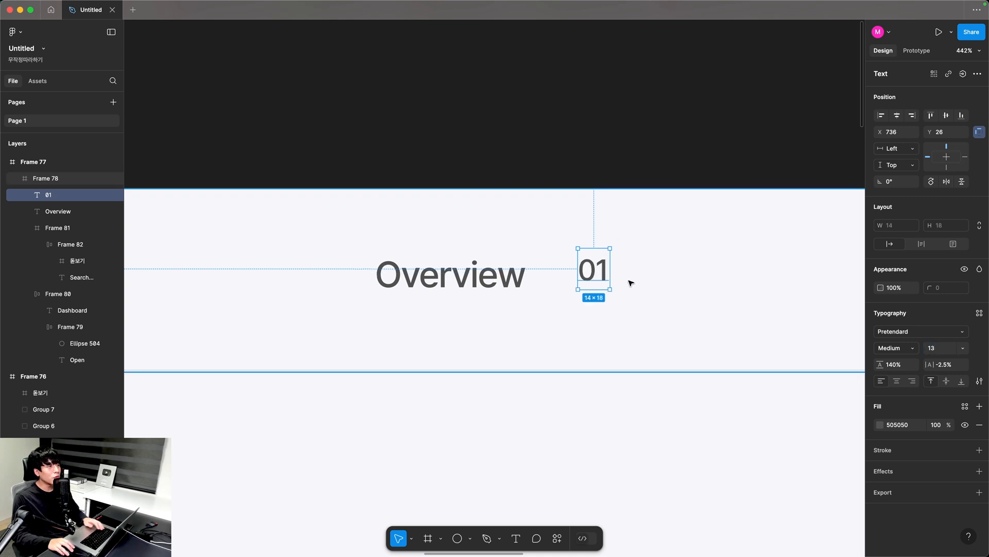
{"action": "right_click", "coordinate": [598, 280]}
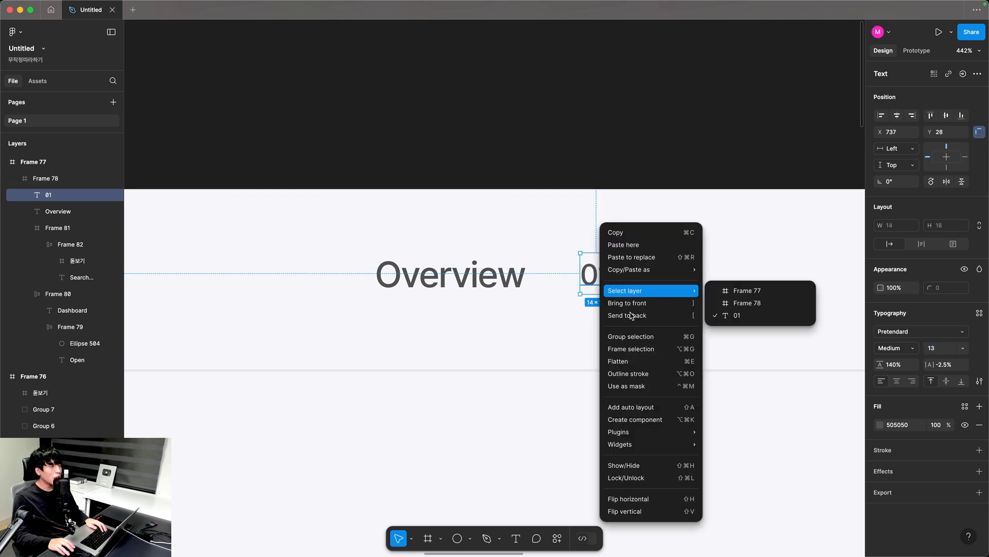
{"action": "left_click", "coordinate": [641, 349]}
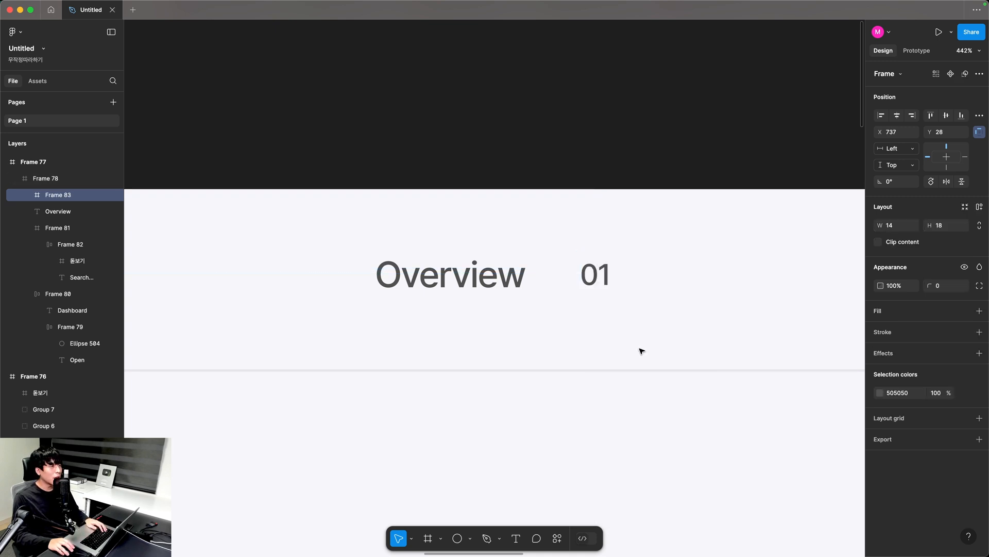
{"action": "left_click", "coordinate": [979, 206]}
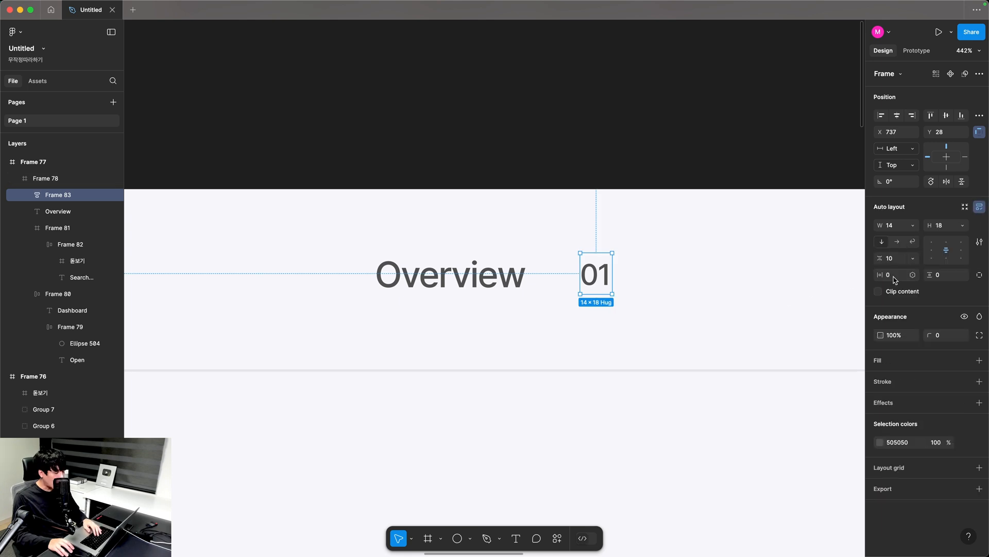
Give the "01" frame 8 horizontal and 2 vertical padding, and set its width to hug contents.
{"action": "key", "text": "Return"}
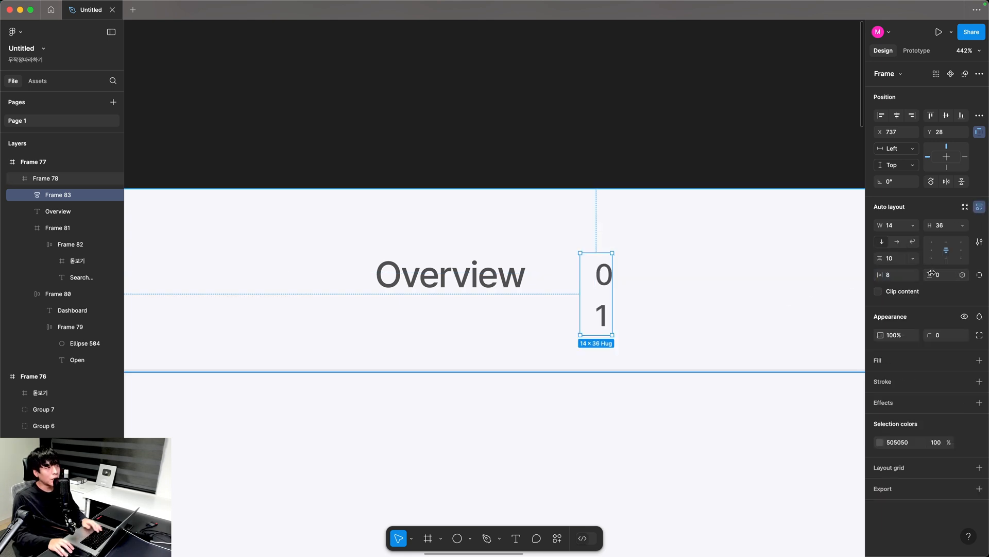
{"action": "left_click", "coordinate": [940, 278]}
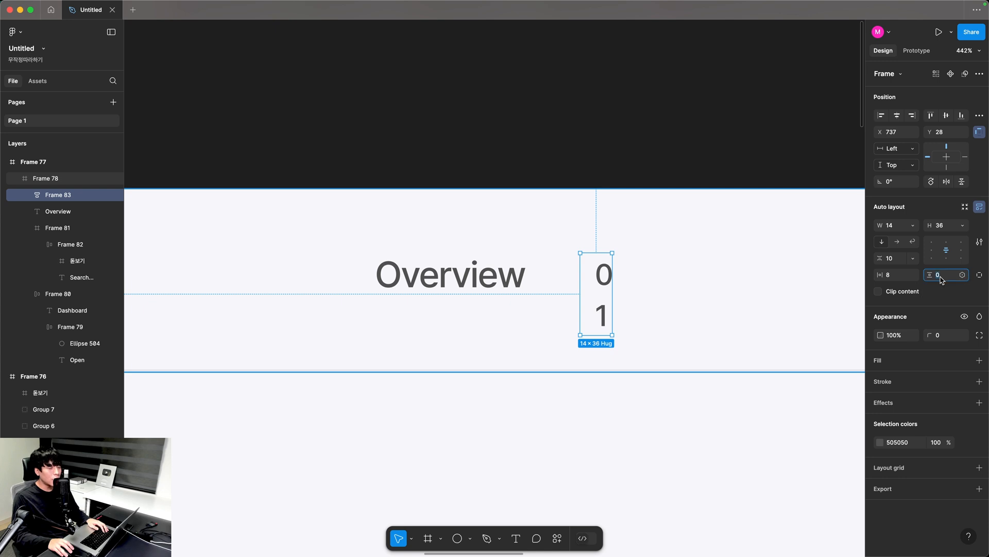
{"action": "type", "text": "2"}
{"action": "key", "text": "Return"}
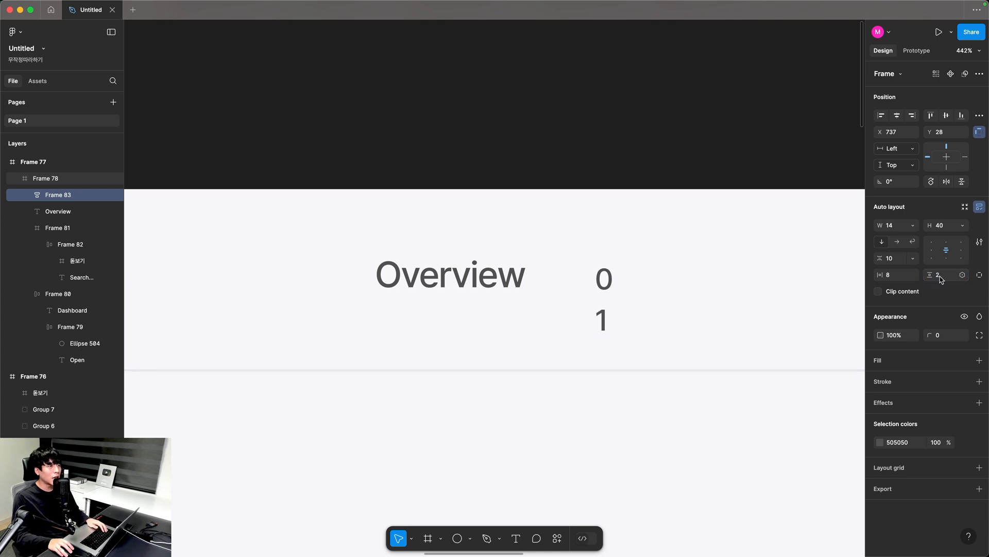
{"action": "left_click", "coordinate": [913, 226]}
{"action": "left_click", "coordinate": [910, 239]}
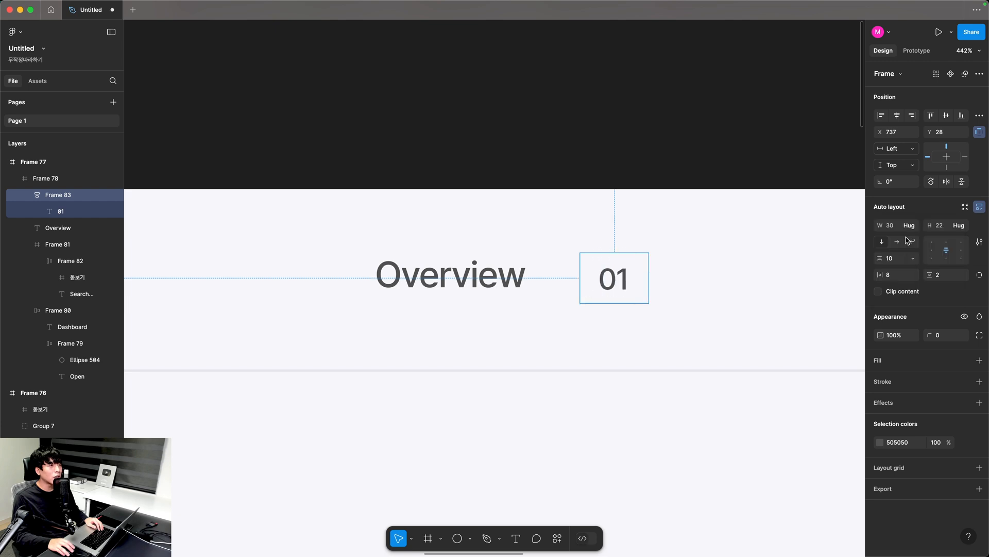
Move the "01" frame closer to "Overview" and style it with an E9E7F5 fill and a corner radius of 100.
{"action": "left_click_drag", "start_coordinate": [610, 281], "coordinate": [581, 276]}
{"action": "left_click", "coordinate": [880, 361]}
{"action": "left_click", "coordinate": [901, 380]}
{"action": "key", "text": "super+v"}
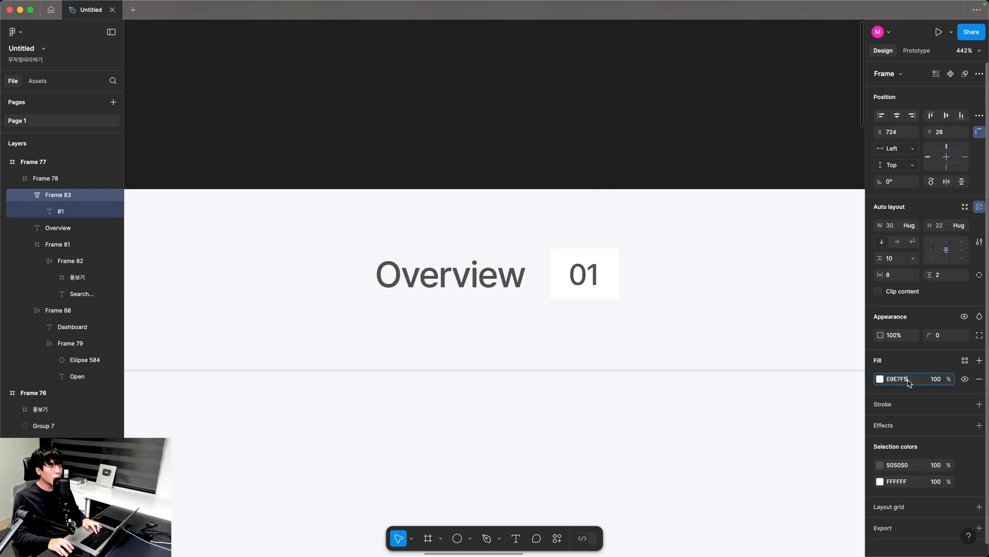
{"action": "key", "text": "Return"}
{"action": "left_click", "coordinate": [910, 381]}
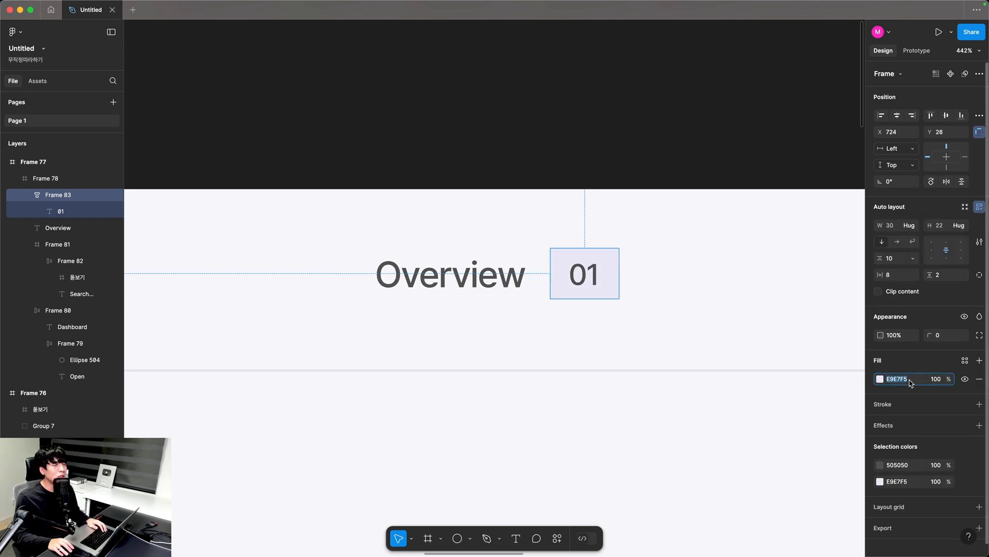
{"action": "left_click", "coordinate": [947, 340]}
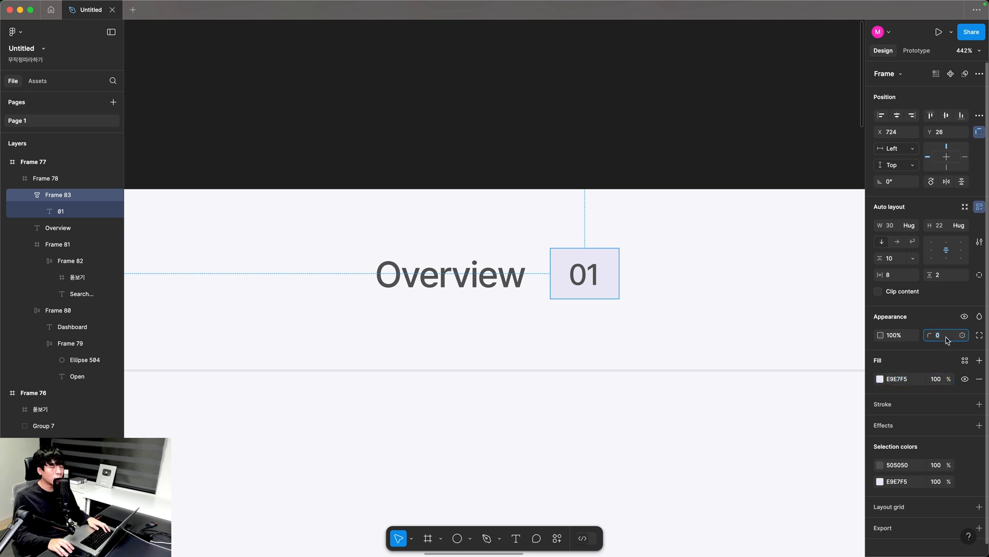
{"action": "key", "text": "Return"}
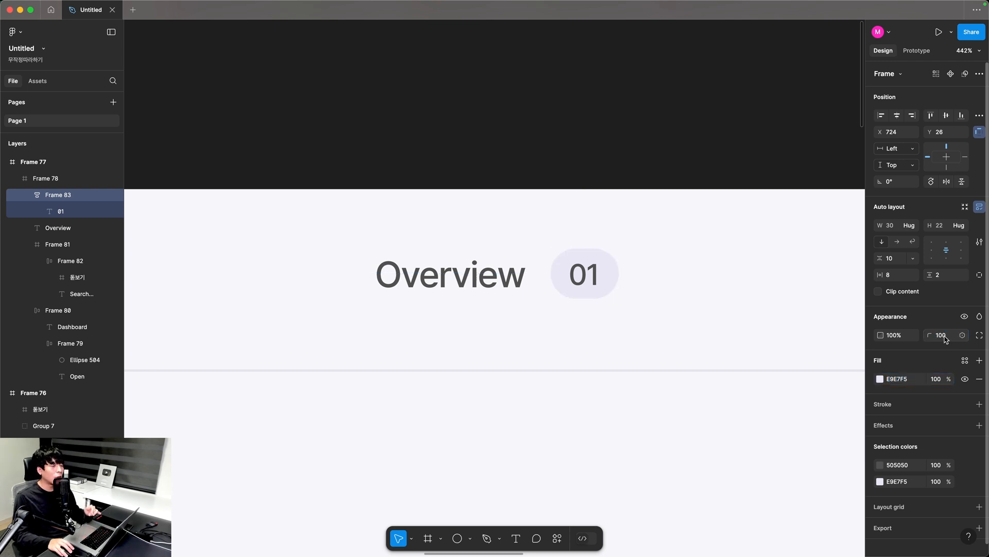
Add an inner shadow to the "01" badge with X -0.5, Y -0.5 and blur 1.
{"action": "left_click", "coordinate": [883, 426]}
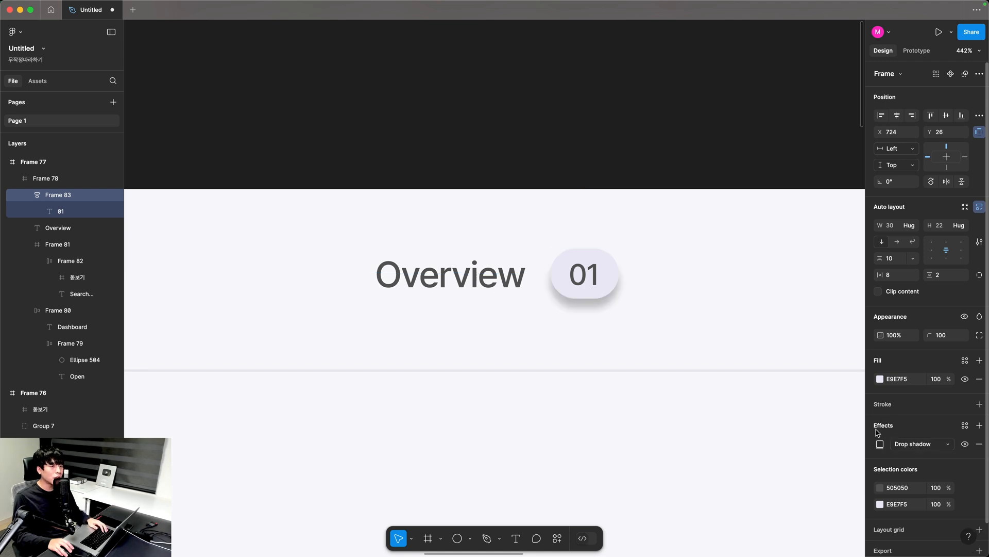
{"action": "scroll", "coordinate": [879, 446], "scroll_direction": "down", "scroll_amount": 1}
{"action": "left_click", "coordinate": [917, 413]}
{"action": "left_click", "coordinate": [916, 404]}
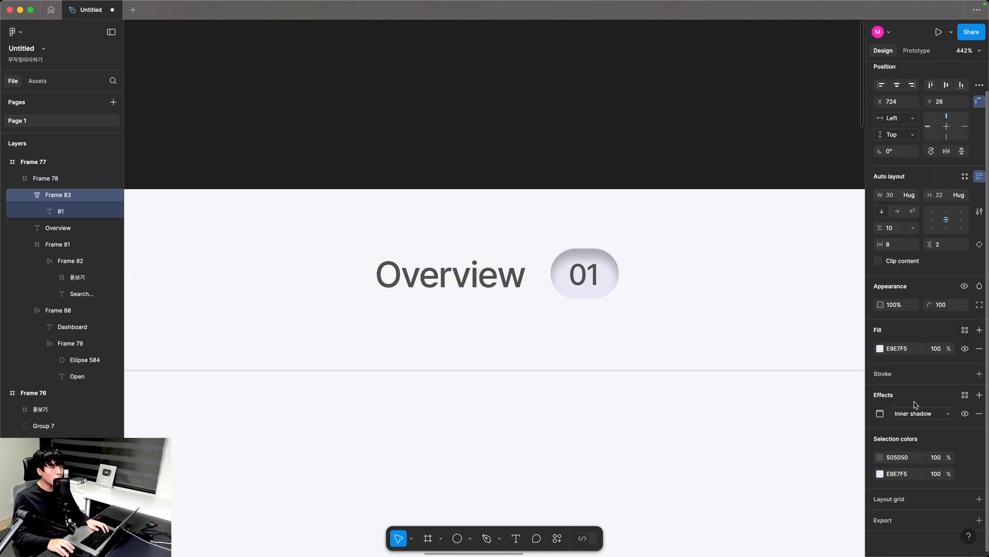
{"action": "left_click", "coordinate": [880, 413]}
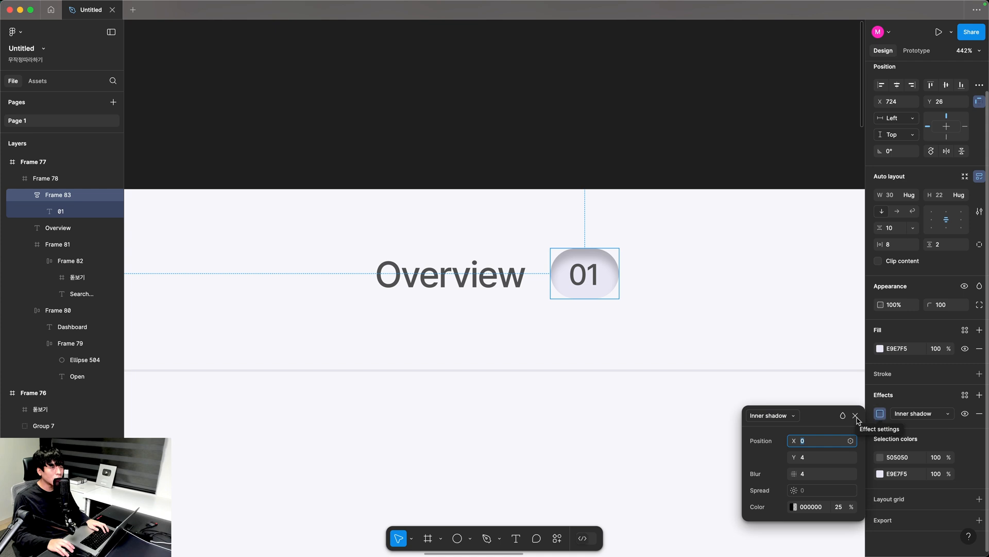
{"action": "left_click", "coordinate": [824, 441]}
{"action": "type", "text": "-0.5"}
{"action": "key", "text": "Tab"}
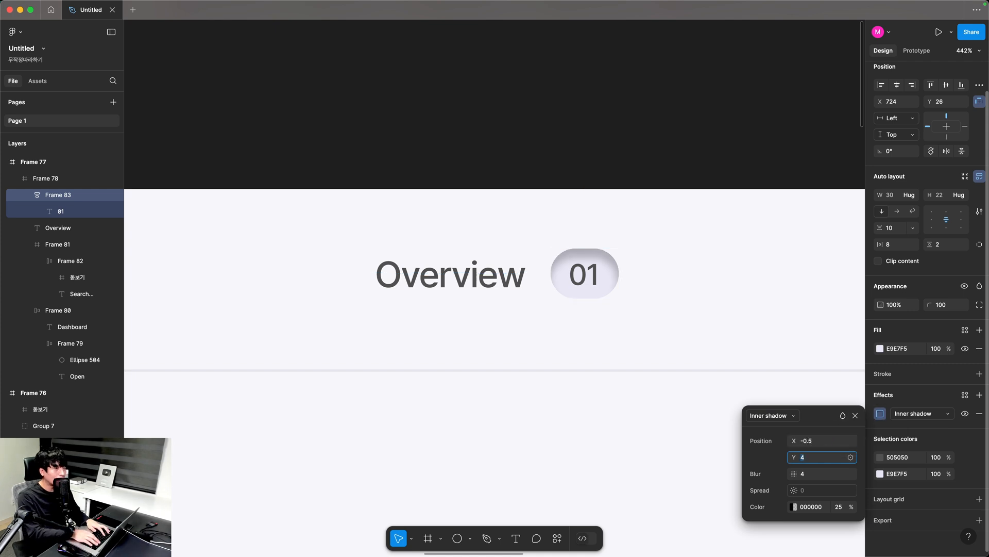
{"action": "type", "text": "-0.5"}
{"action": "key", "text": "Tab"}
{"action": "type", "text": "1"}
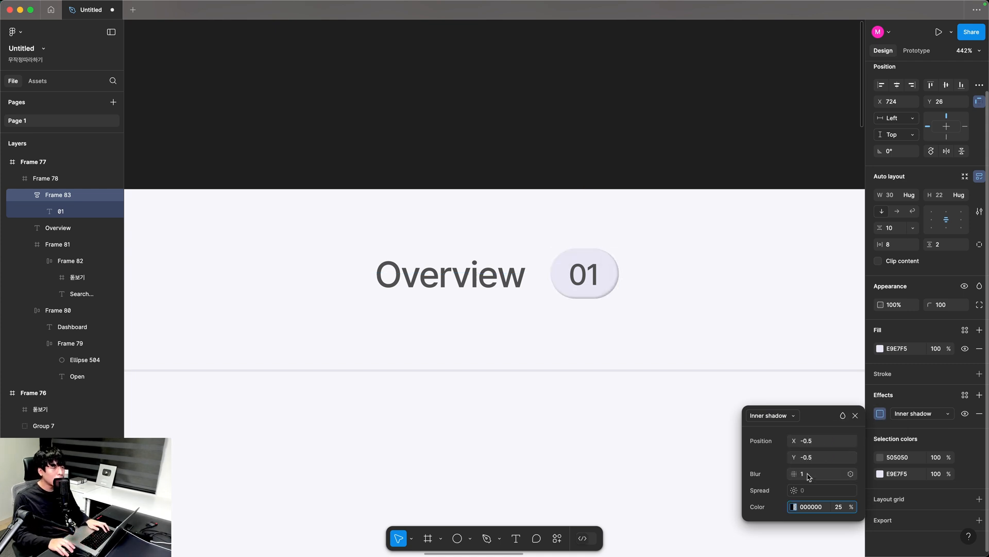
Set the "01" badge's inner shadow colour to FFFFFF at 100% and select that effect entry.
{"action": "left_click", "coordinate": [793, 506]}
{"action": "left_click", "coordinate": [696, 352]}
{"action": "left_click", "coordinate": [620, 297]}
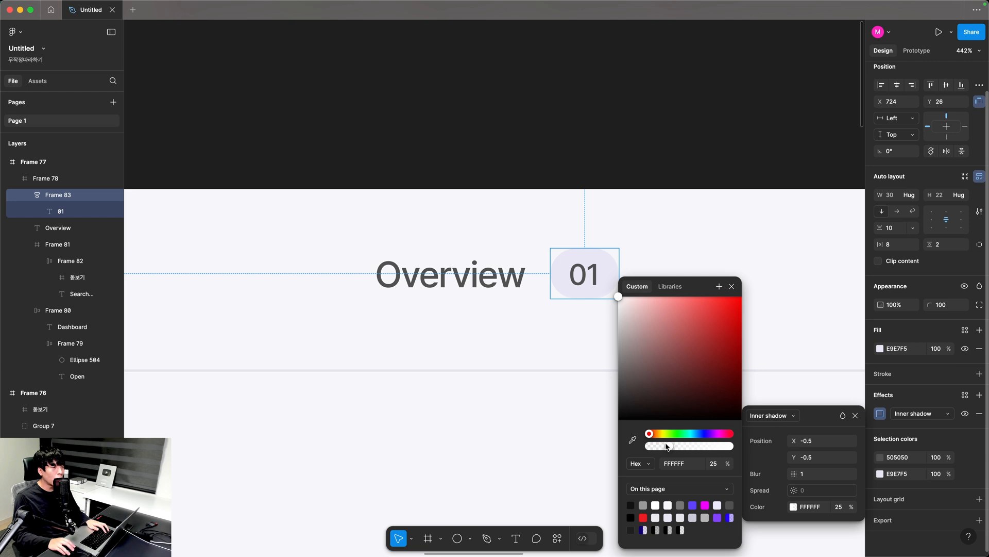
{"action": "left_click_drag", "start_coordinate": [667, 446], "coordinate": [734, 446]}
{"action": "left_click", "coordinate": [732, 286]}
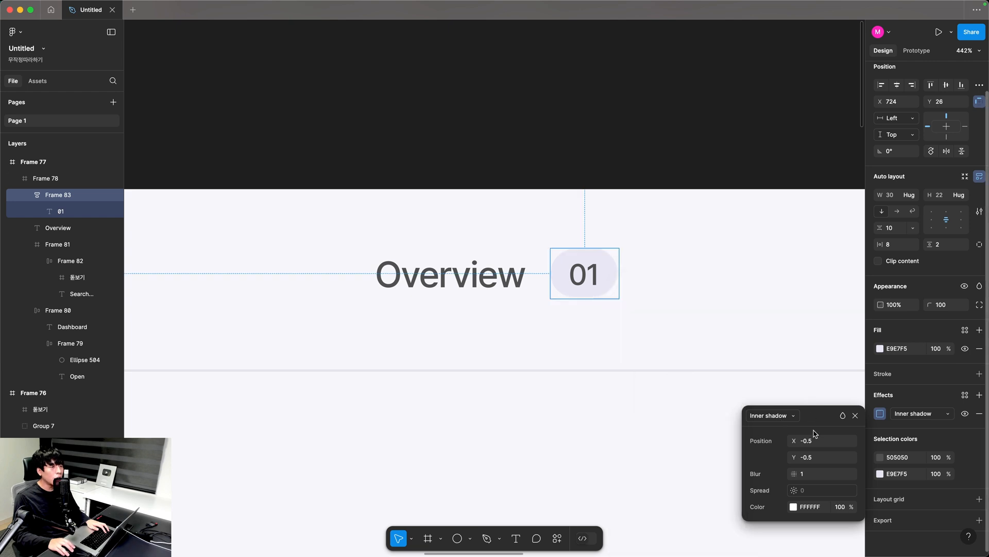
{"action": "left_click", "coordinate": [817, 457]}
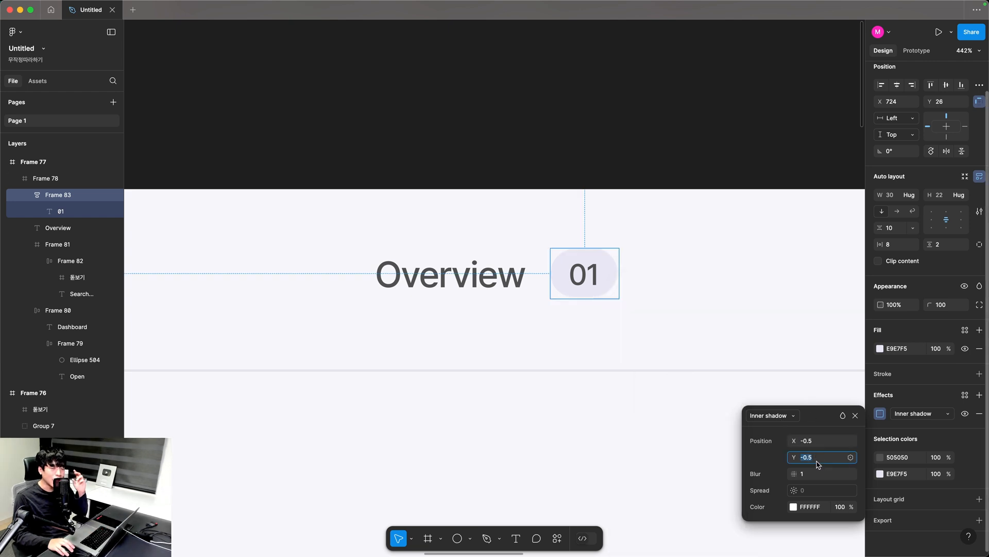
{"action": "left_click", "coordinate": [855, 415]}
{"action": "left_click", "coordinate": [867, 414]}
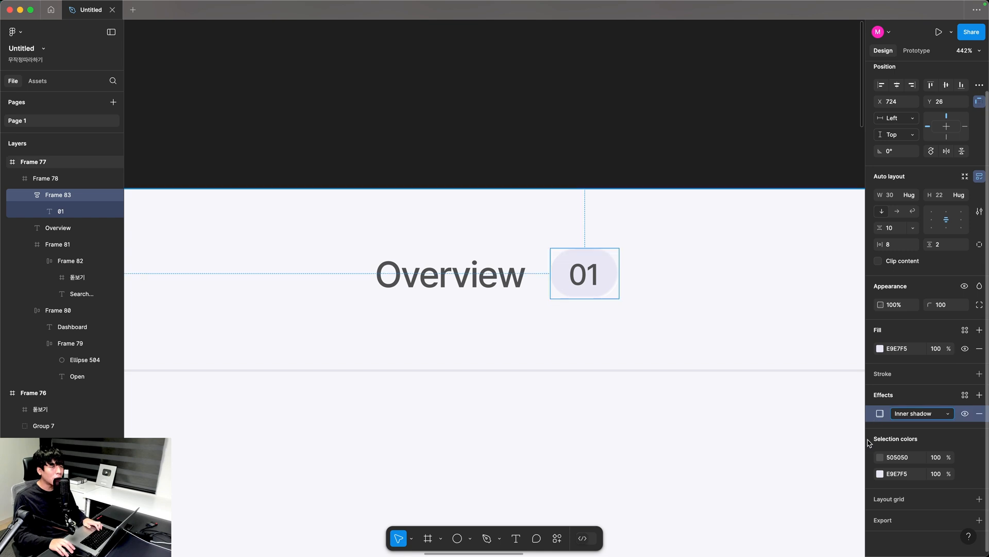
Duplicate the "01" badge's inner shadow and set the copy's position to X 0.5, Y 0.5.
{"action": "key", "text": "super+v"}
{"action": "left_click", "coordinate": [880, 413]}
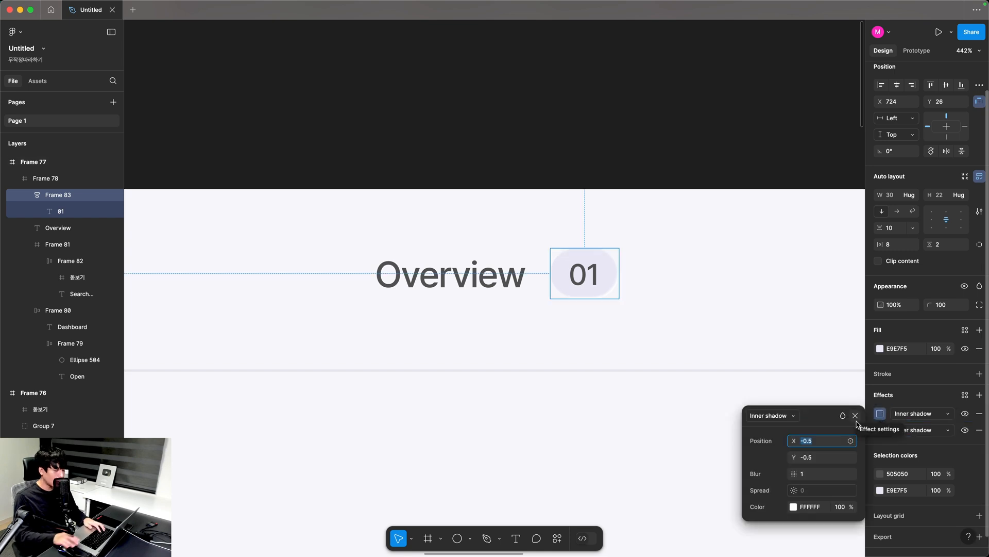
{"action": "type", "text": "0.5"}
{"action": "key", "text": "Tab"}
{"action": "type", "text": "0.5"}
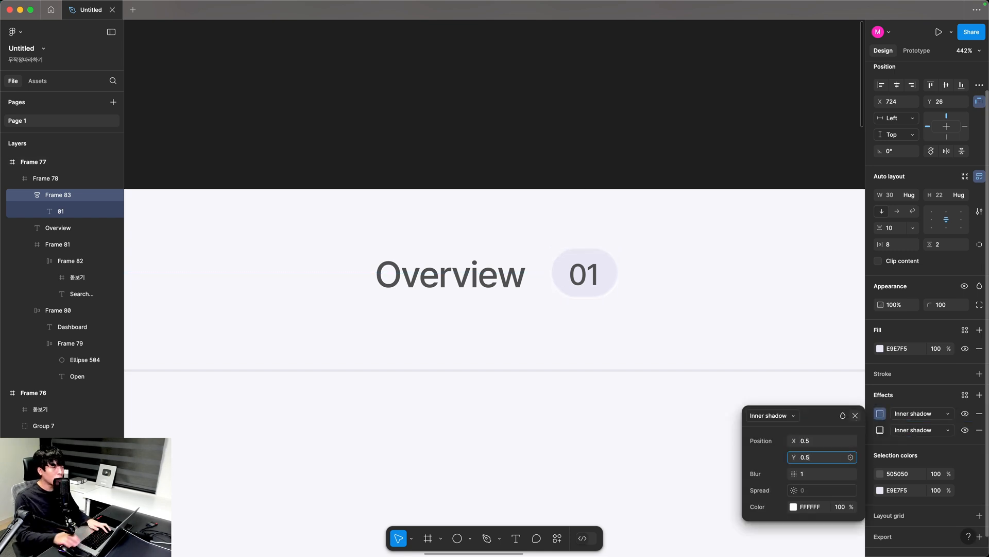
Set the duplicated inner shadow's colour to 110074 at 15% opacity.
{"action": "left_click", "coordinate": [810, 506]}
{"action": "type", "text": "110074"}
{"action": "key", "text": "Return"}
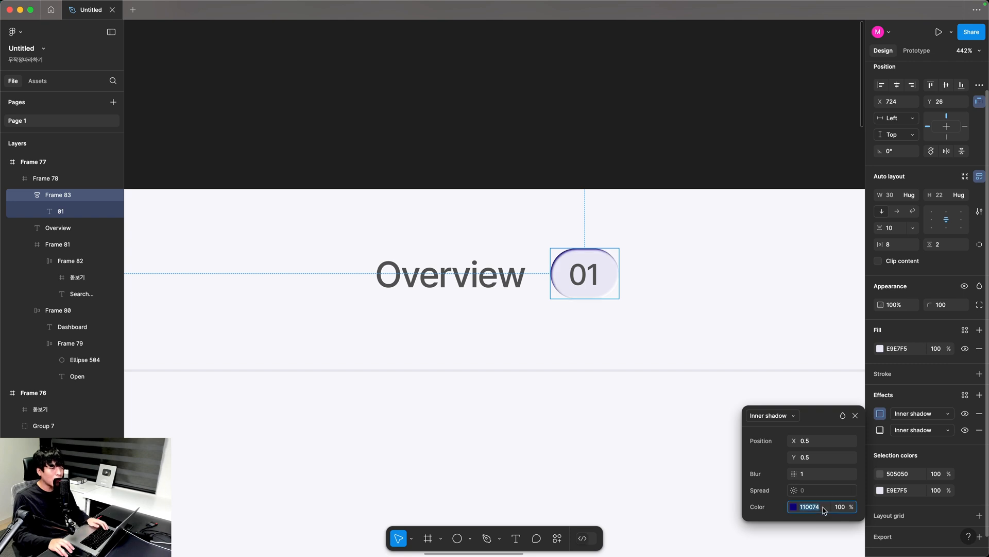
{"action": "left_click", "coordinate": [841, 507]}
{"action": "type", "text": "15"}
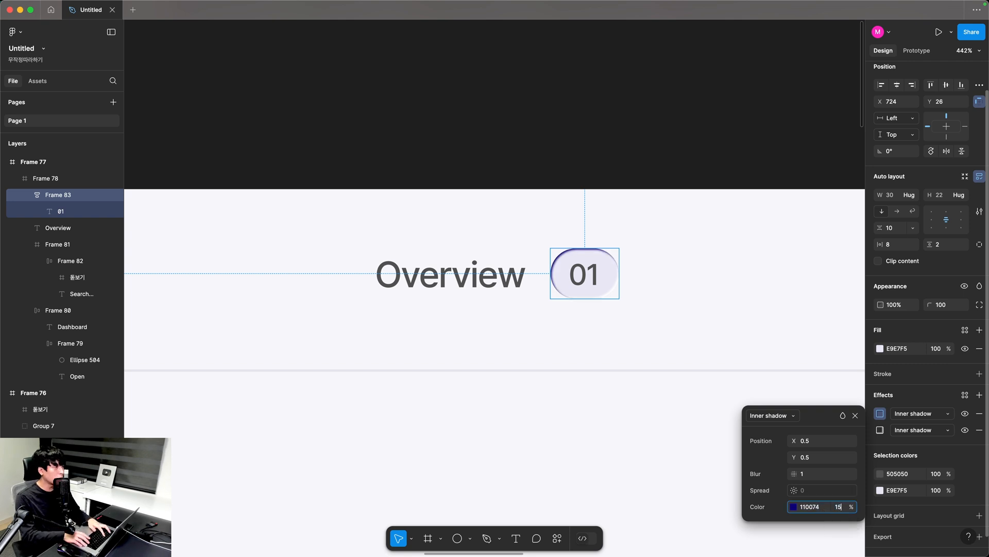
{"action": "key", "text": "Return"}
{"action": "left_click", "coordinate": [631, 306]}
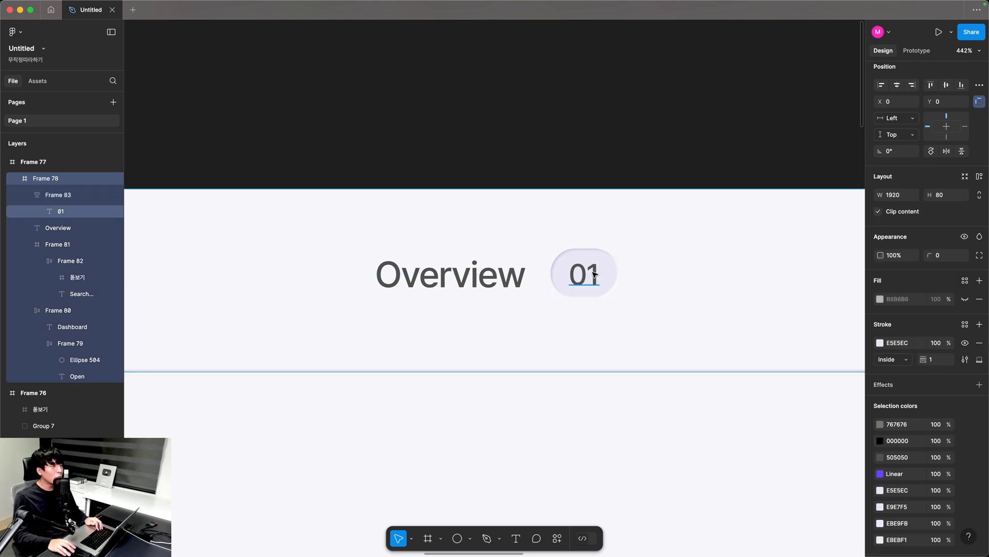
Set the fill of the "01" badge text to 5F43FF.
{"action": "left_click", "coordinate": [594, 274], "text": "super"}
{"action": "left_click", "coordinate": [909, 395]}
{"action": "type", "text": "5F43FF"}
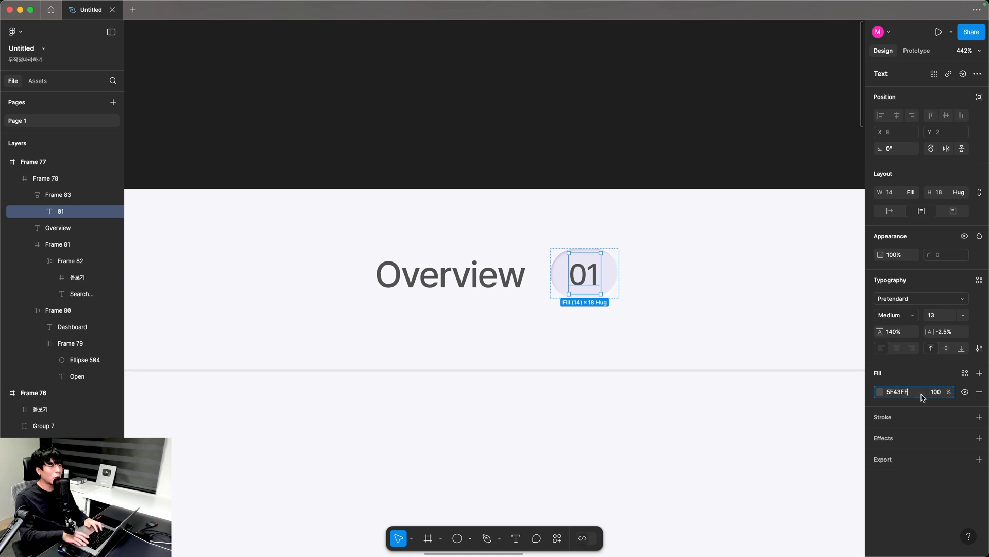
Wrap the "Overview" text and its "01" badge in a horizontal auto layout with a gap of 8.
{"action": "left_click", "coordinate": [512, 273]}
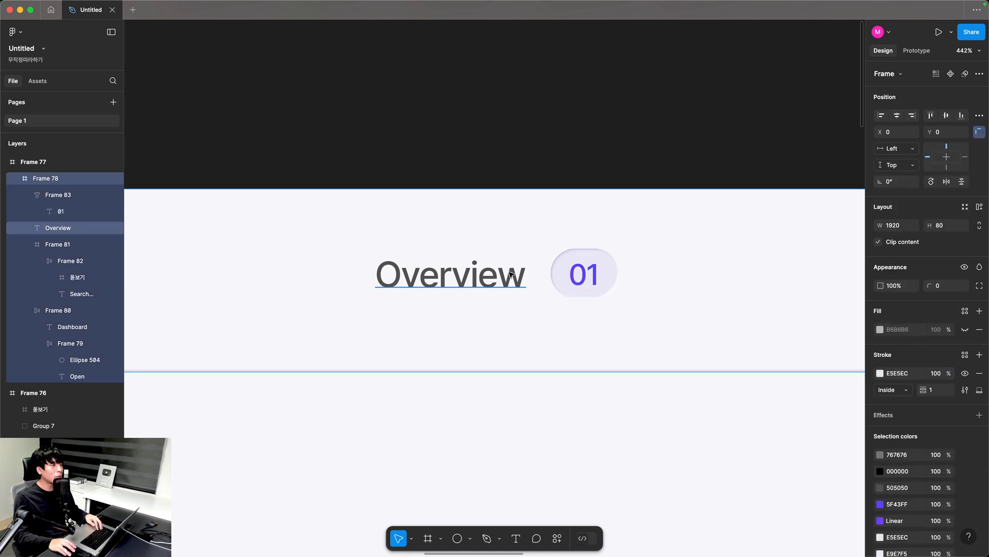
{"action": "double_click", "coordinate": [504, 271]}
{"action": "left_click", "coordinate": [593, 273], "text": "shift"}
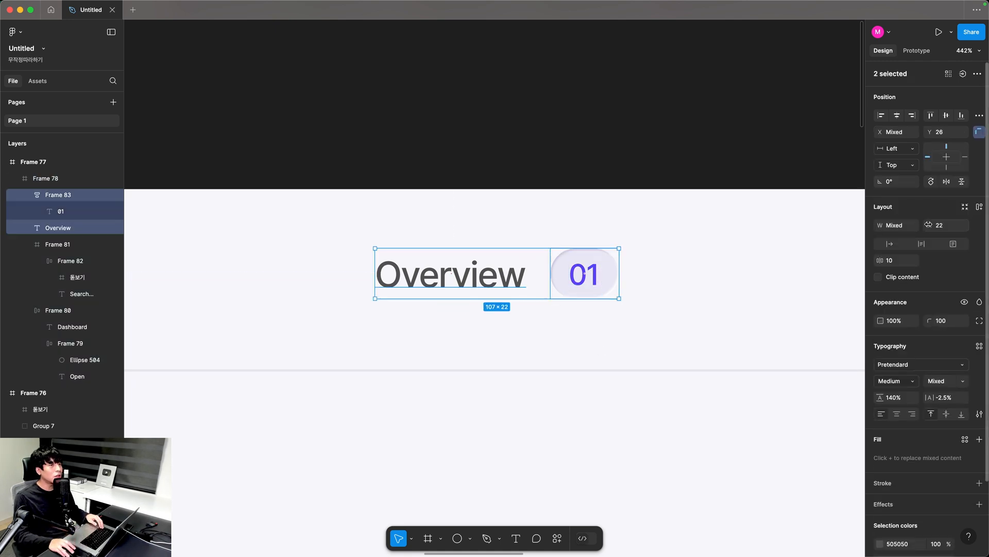
{"action": "left_click", "coordinate": [979, 209]}
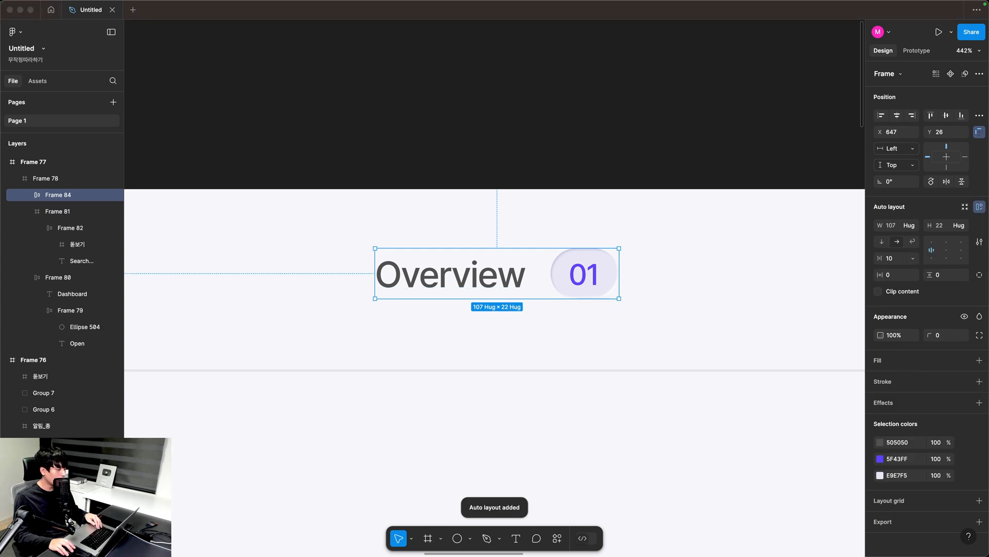
{"action": "left_click", "coordinate": [899, 260]}
{"action": "key", "text": "Down"}
{"action": "key", "text": "Down"}
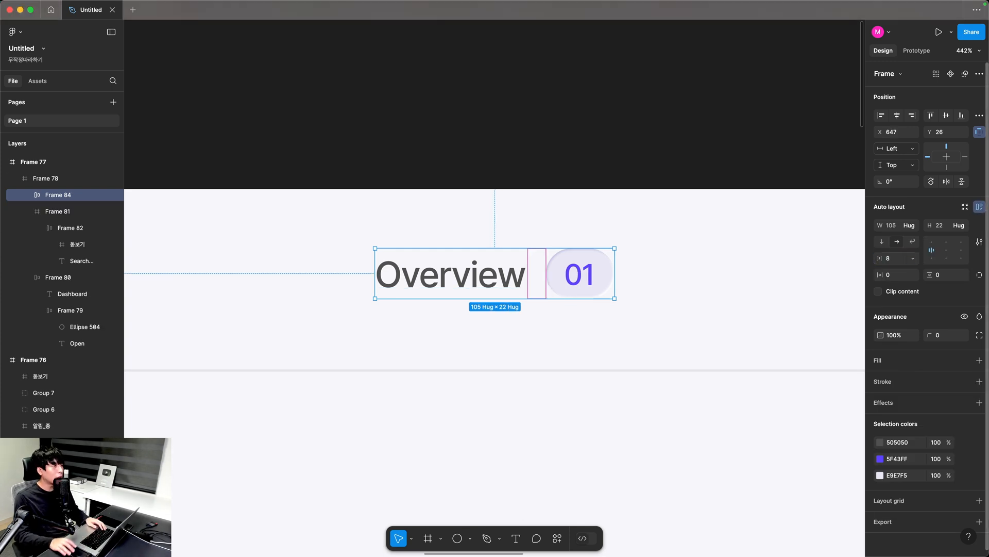
Set the "Overview" text's fill to 505050.
{"action": "double_click", "coordinate": [440, 280]}
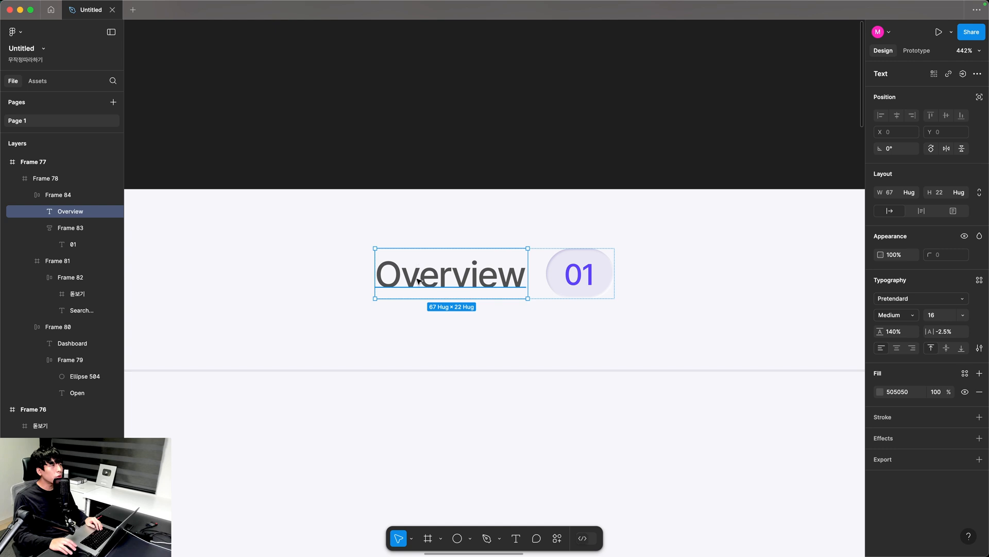
{"action": "left_click", "coordinate": [877, 392]}
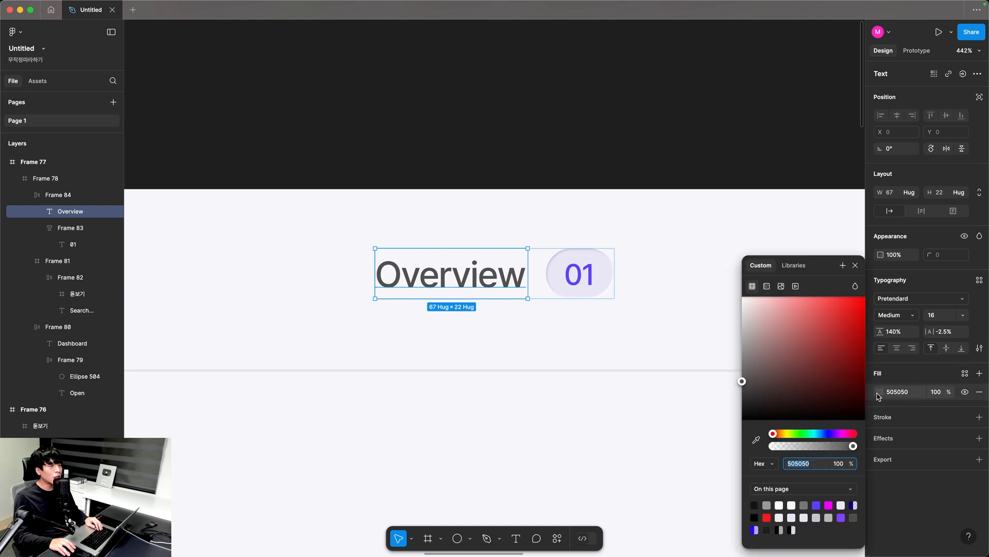
{"action": "type", "text": "5050"}
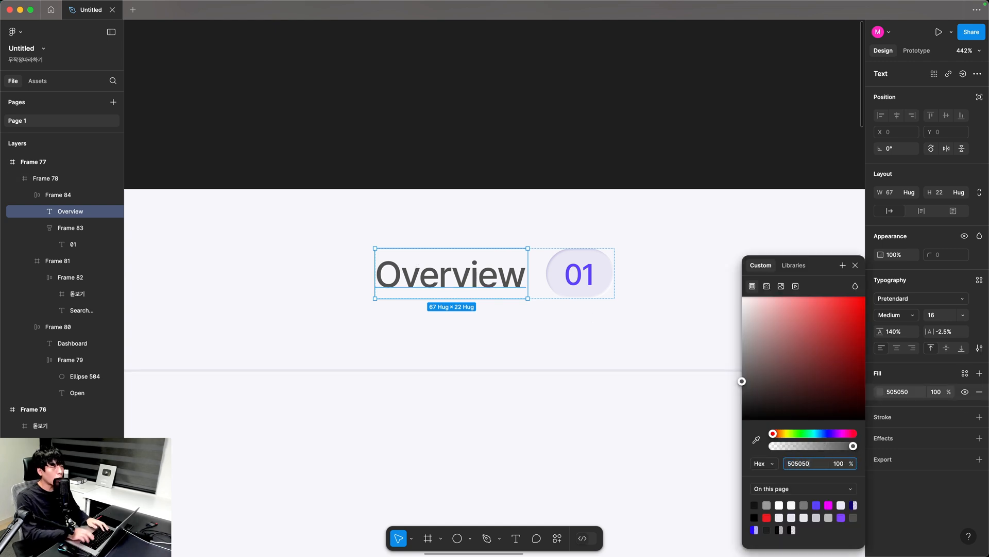
{"action": "type", "text": "50"}
{"action": "left_click", "coordinate": [574, 341]}
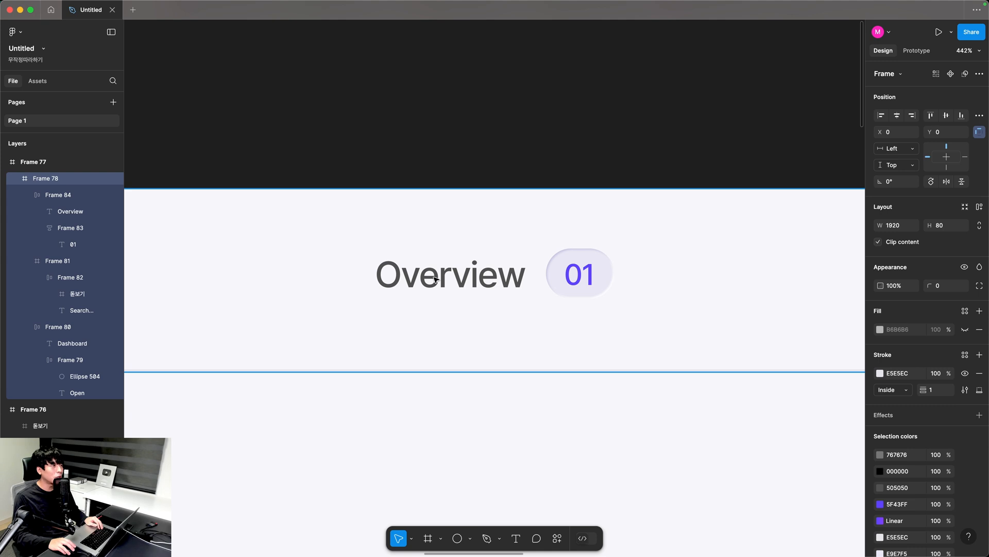
Duplicate the "Overview" menu item beside the original and wrap both in a horizontal auto layout with a gap of 48.
{"action": "left_click", "coordinate": [434, 280]}
{"action": "left_click_drag", "start_coordinate": [401, 283], "coordinate": [767, 283]}
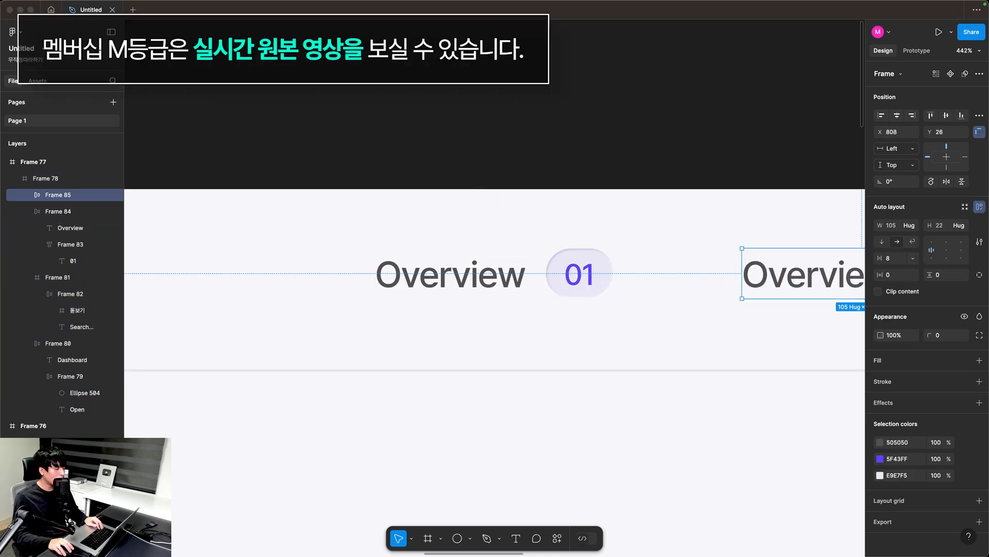
{"action": "scroll", "coordinate": [311, 280], "scroll_direction": "right", "scroll_amount": 5}
{"action": "left_click", "coordinate": [309, 281], "text": "shift"}
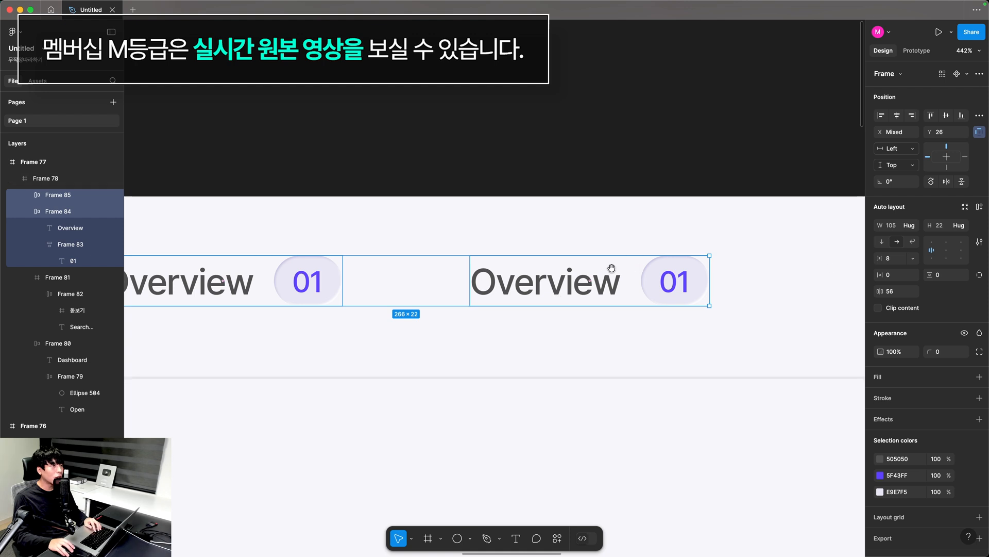
{"action": "key", "text": "shift+a"}
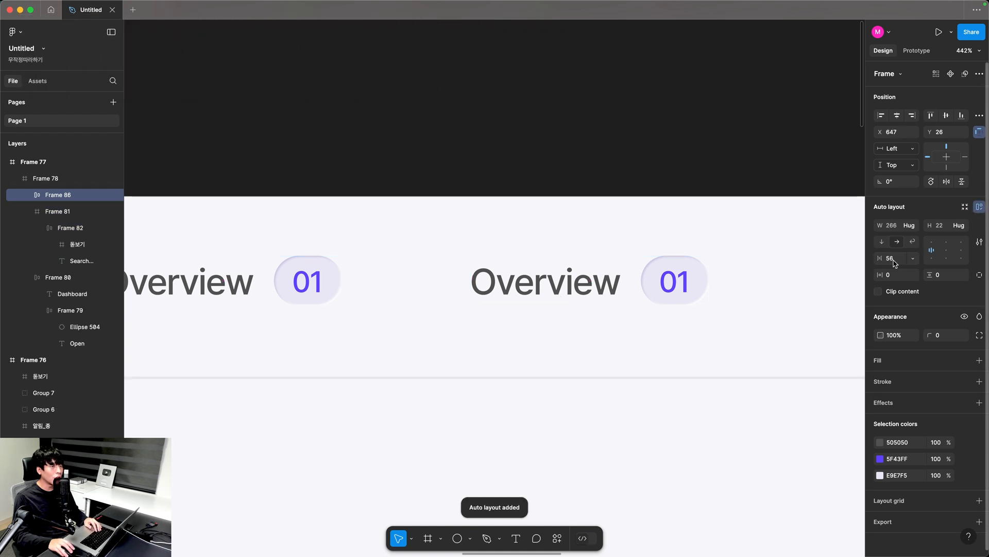
{"action": "left_click", "coordinate": [893, 261]}
{"action": "type", "text": "48"}
{"action": "key", "text": "Return"}
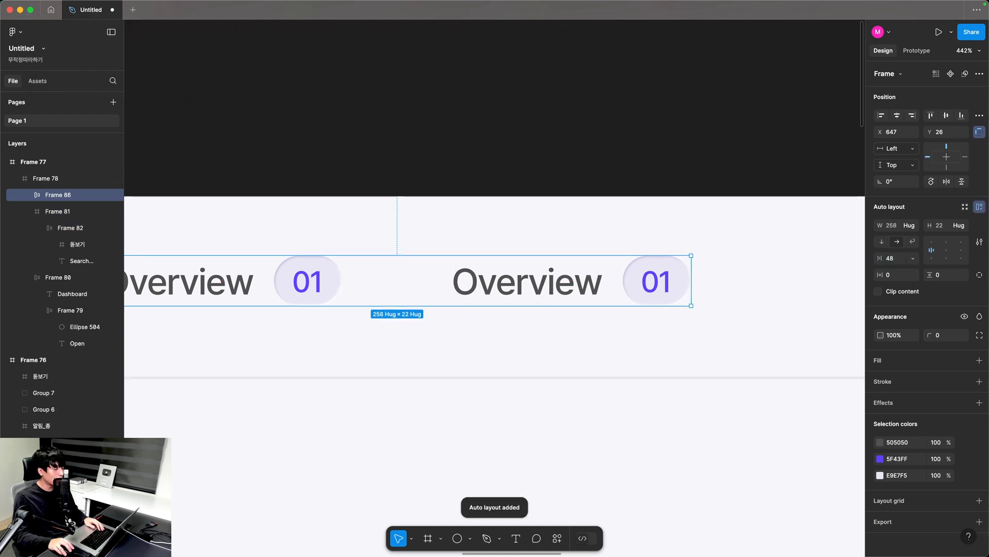
Duplicate the second "Overview" menu item twice inside the auto layout to make a row of four.
{"action": "scroll", "coordinate": [541, 298], "scroll_direction": "right", "scroll_amount": 2}
{"action": "double_click", "coordinate": [541, 289]}
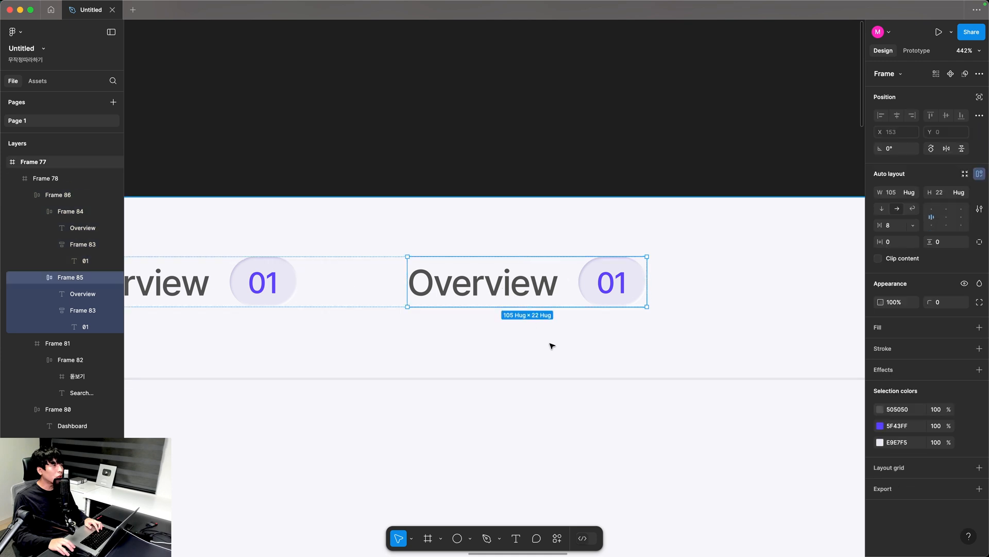
{"action": "key", "text": "super+d"}
{"action": "scroll", "coordinate": [619, 346], "scroll_direction": "right", "scroll_amount": 5}
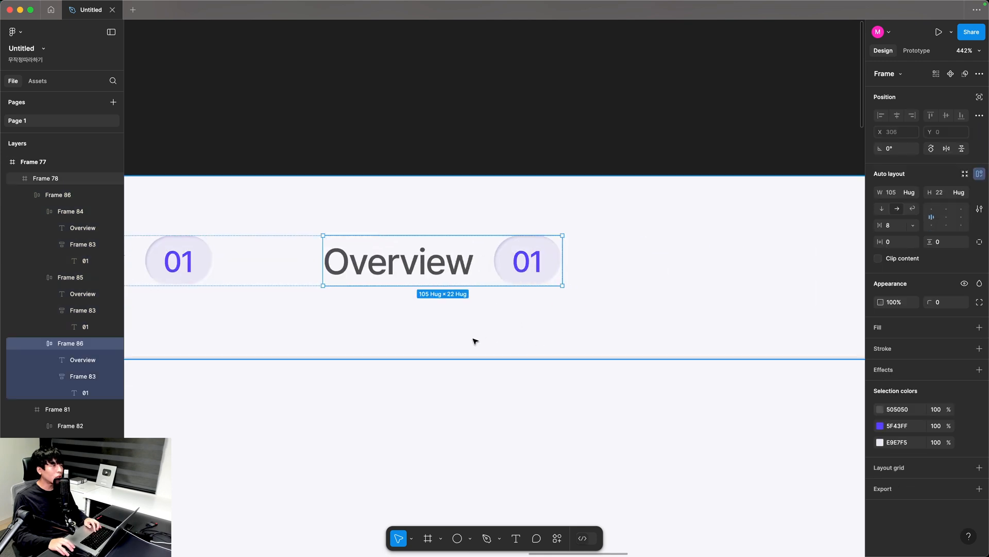
{"action": "key", "text": "super+d"}
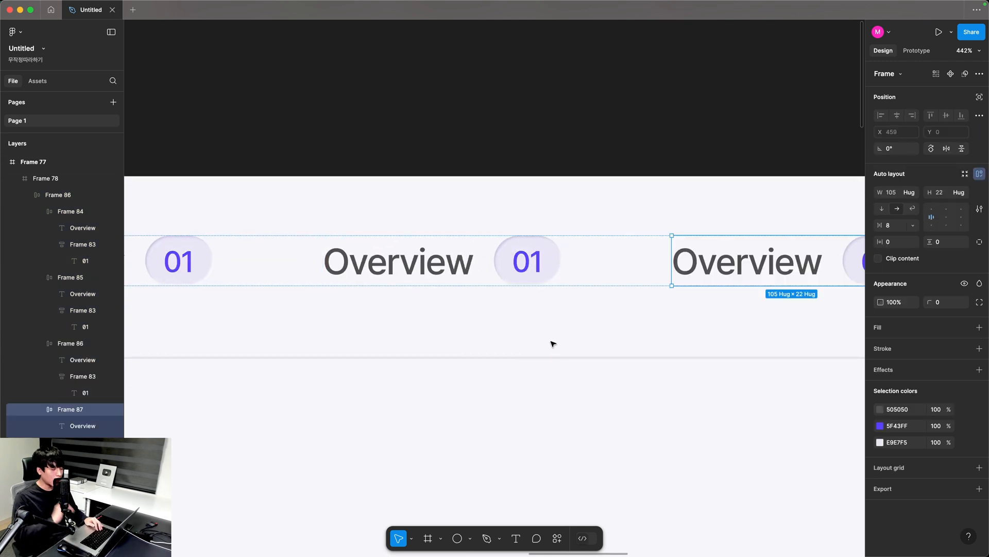
Rename the second, third and fourth menu labels to "Inventory", "Services" and "Contractors".
{"action": "key", "text": "super+minus"}
{"action": "left_click_drag", "start_coordinate": [518, 348], "coordinate": [606, 348]}
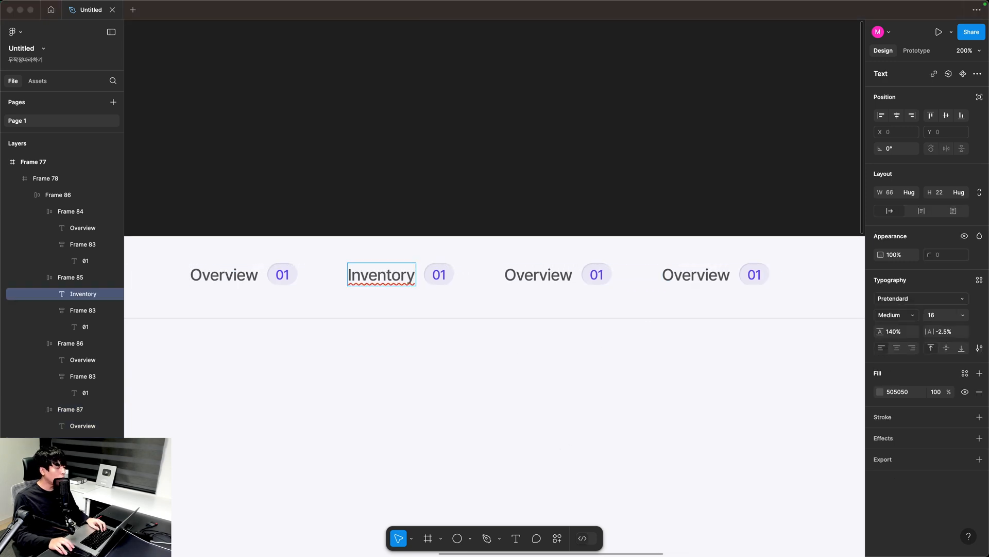
{"action": "double_click", "coordinate": [511, 289]}
{"action": "key", "text": "super+a"}
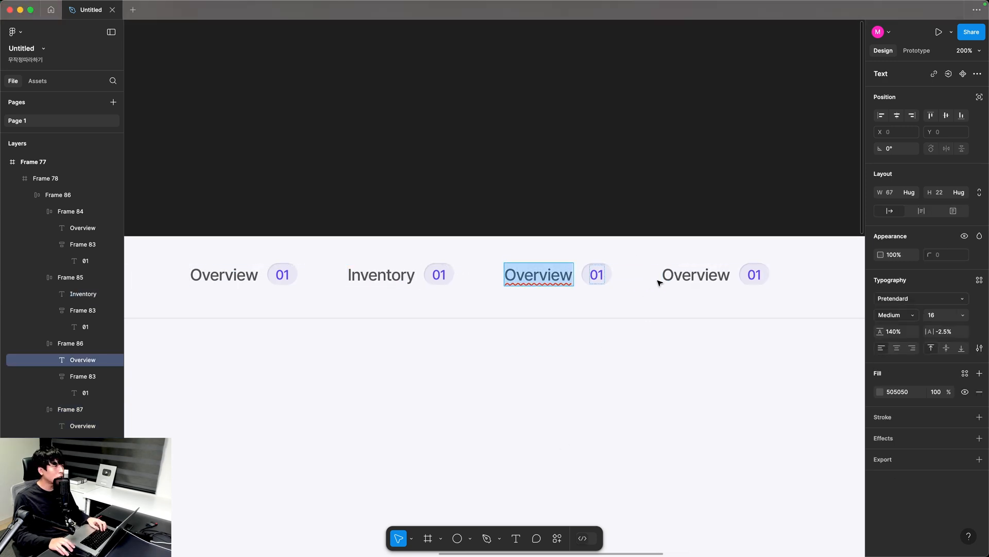
{"action": "type", "text": "Services"}
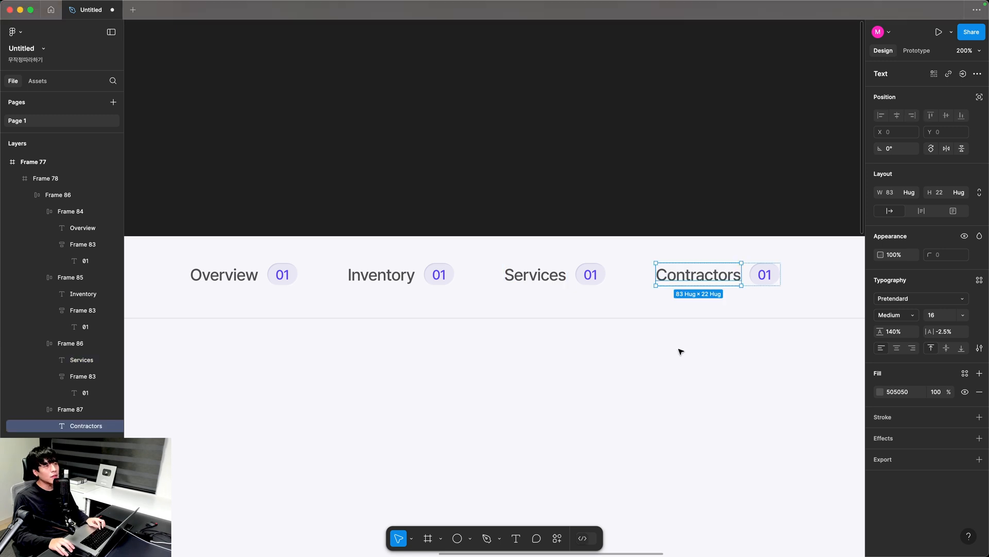
{"action": "left_click", "coordinate": [680, 350]}
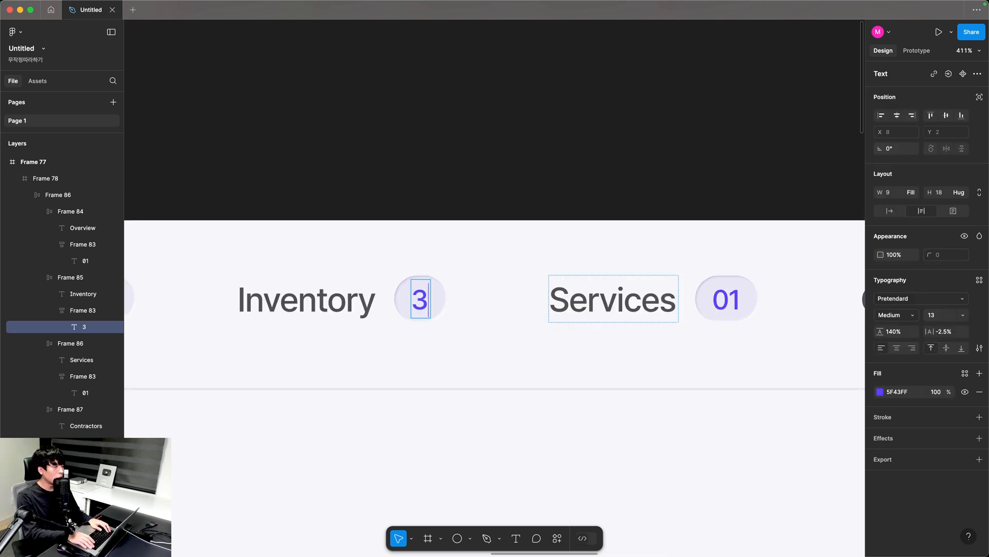
Change the "Inventory" badge number to 21 and the "Services" badge number to 44.
{"action": "key", "text": "BackSpace"}
{"action": "type", "text": "2"}
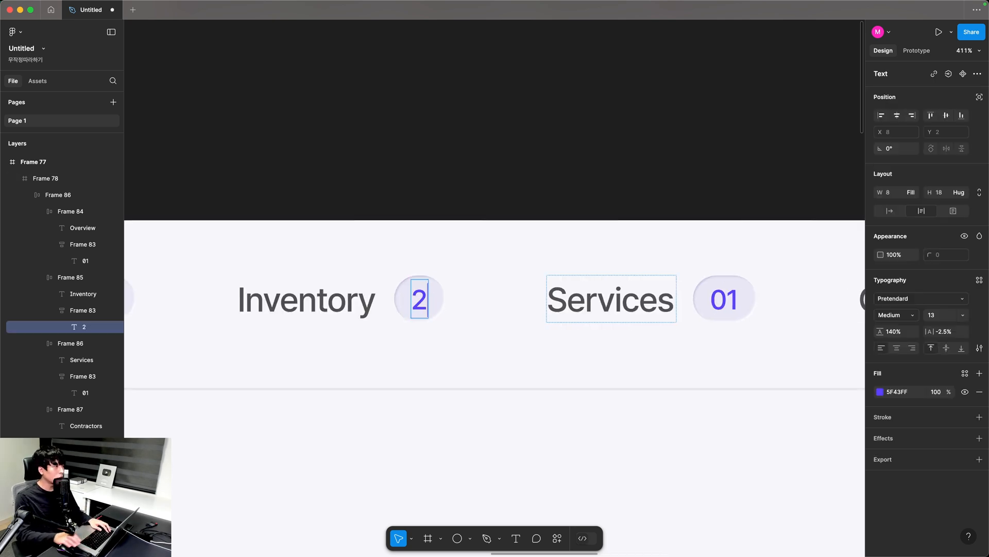
{"action": "type", "text": "1"}
{"action": "double_click", "coordinate": [756, 299]}
{"action": "type", "text": "44"}
{"action": "key", "text": "Escape"}
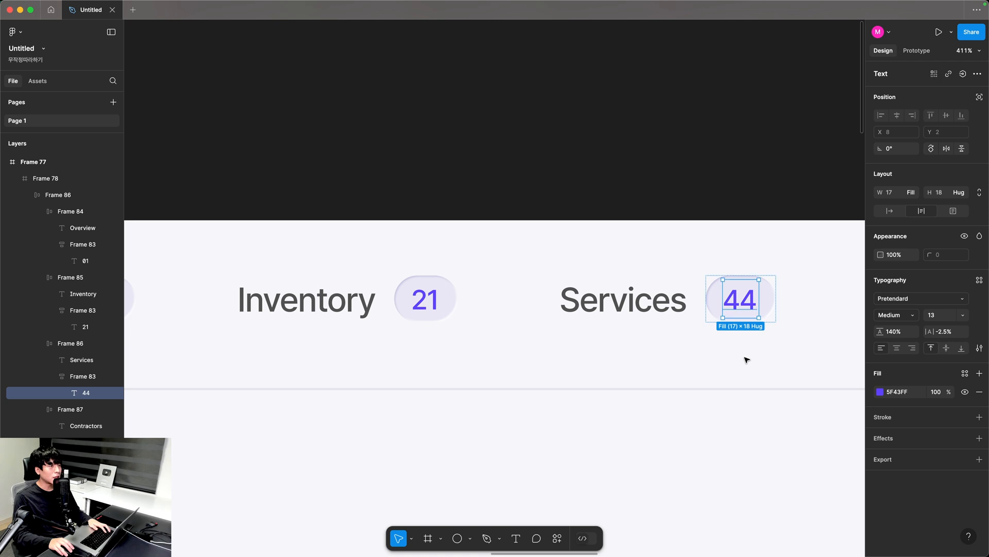
Change the "Contractors" badge number to 7.
{"action": "scroll", "coordinate": [748, 355], "scroll_direction": "right", "scroll_amount": 6}
{"action": "left_click", "coordinate": [764, 300]}
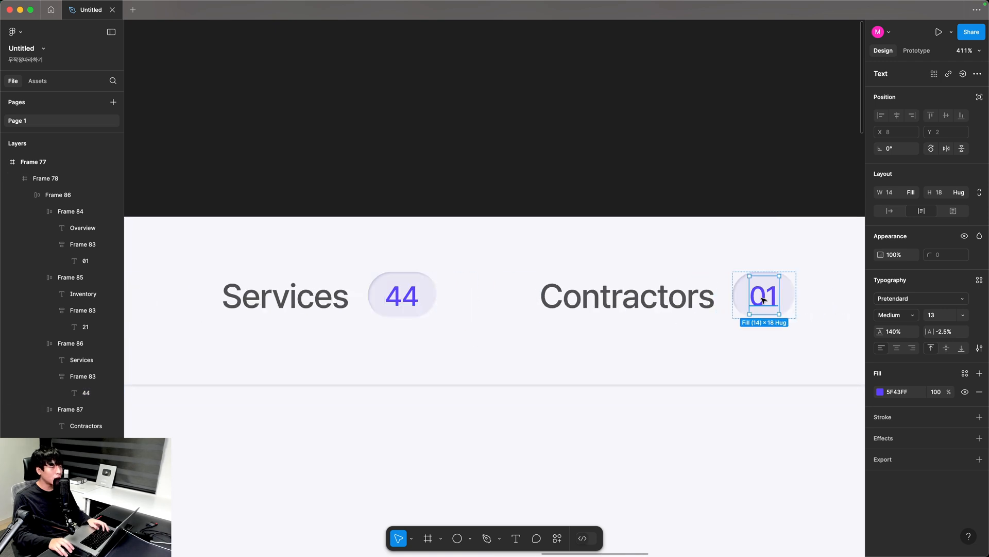
{"action": "double_click", "coordinate": [763, 300]}
{"action": "type", "text": "7"}
{"action": "left_click", "coordinate": [762, 347]}
Centre the four-item menu horizontally and vertically within the header frame.
{"action": "key", "text": "super+minus"}
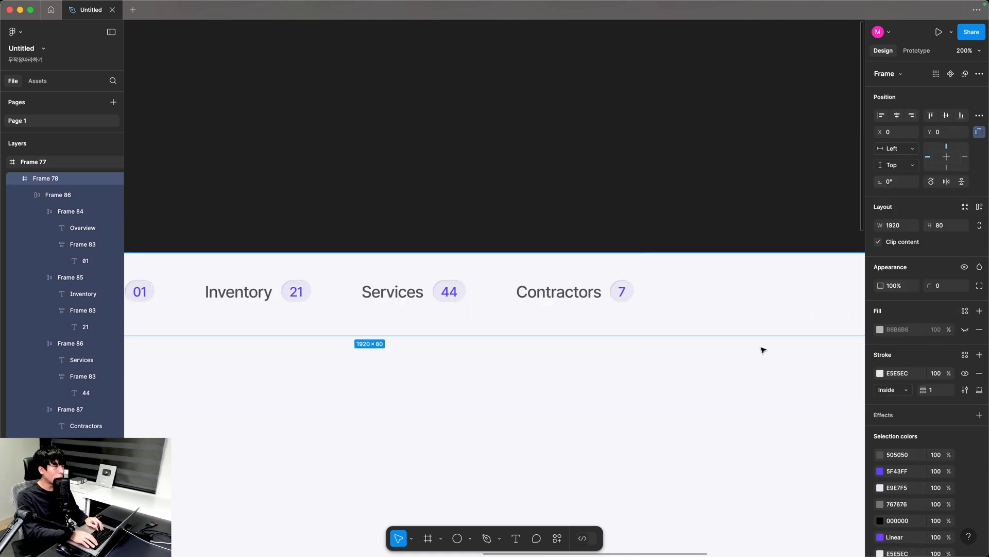
{"action": "key", "text": "super+minus"}
{"action": "key", "text": "Return"}
{"action": "scroll", "coordinate": [732, 284], "scroll_direction": "down", "scroll_amount": 5}
{"action": "scroll", "coordinate": [731, 284], "scroll_direction": "left", "scroll_amount": 6}
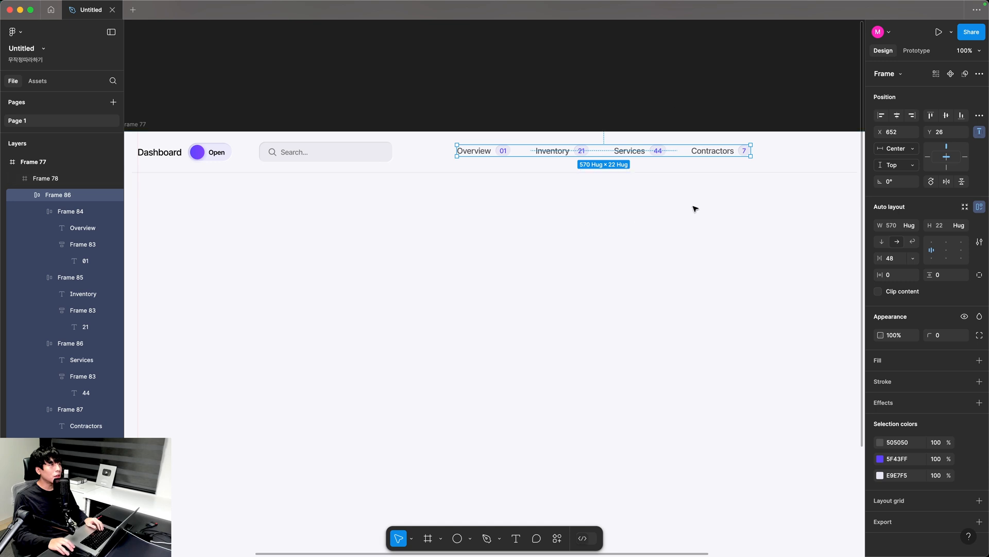
{"action": "left_click", "coordinate": [898, 115]}
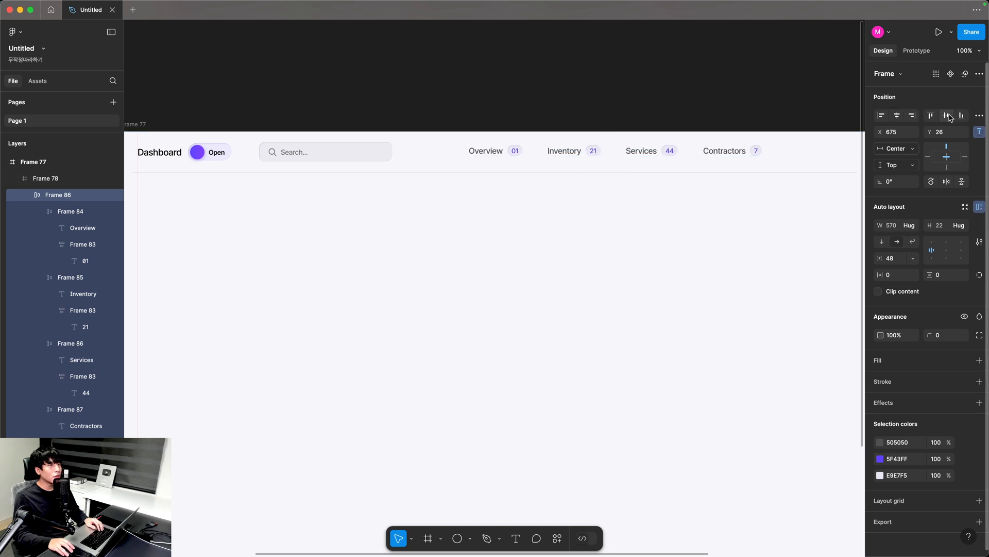
{"action": "left_click", "coordinate": [947, 116]}
Copy the layers, location and bell icons from the icon sheet into the empty end of the header.
{"action": "left_click_drag", "start_coordinate": [714, 245], "coordinate": [546, 287]}
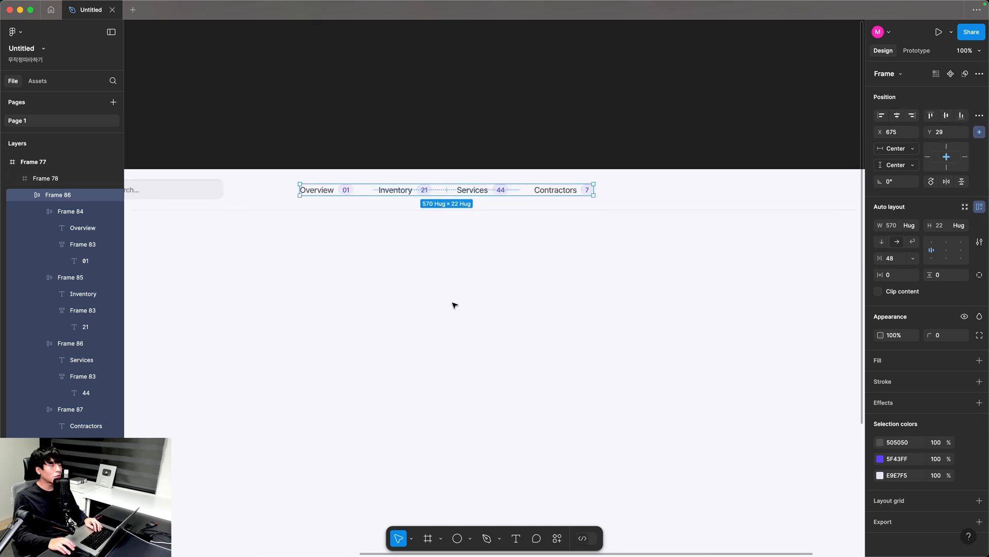
{"action": "left_click", "coordinate": [541, 353]}
{"action": "scroll", "coordinate": [711, 324], "scroll_direction": "left", "scroll_amount": 10}
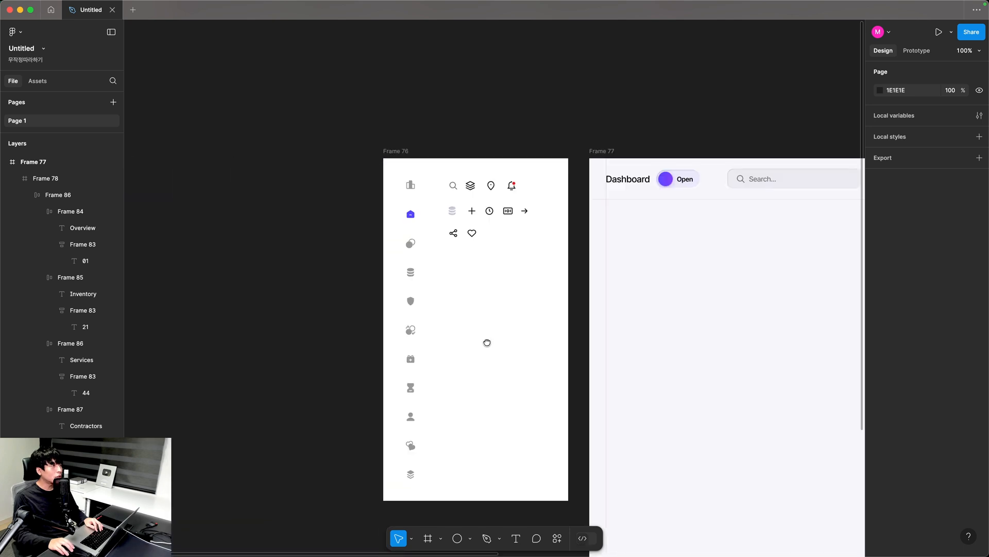
{"action": "left_click_drag", "start_coordinate": [310, 111], "coordinate": [634, 288]}
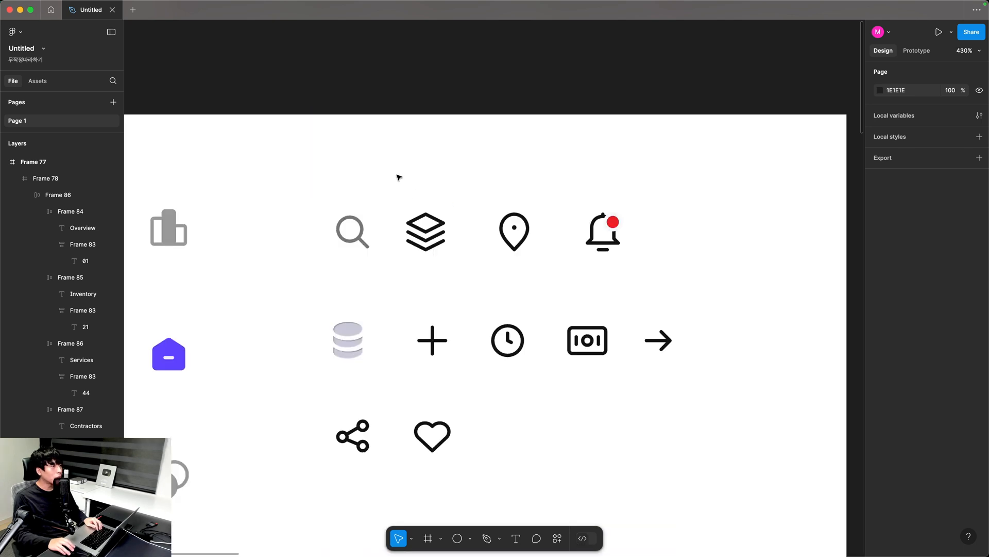
{"action": "left_click_drag", "start_coordinate": [397, 175], "coordinate": [673, 288]}
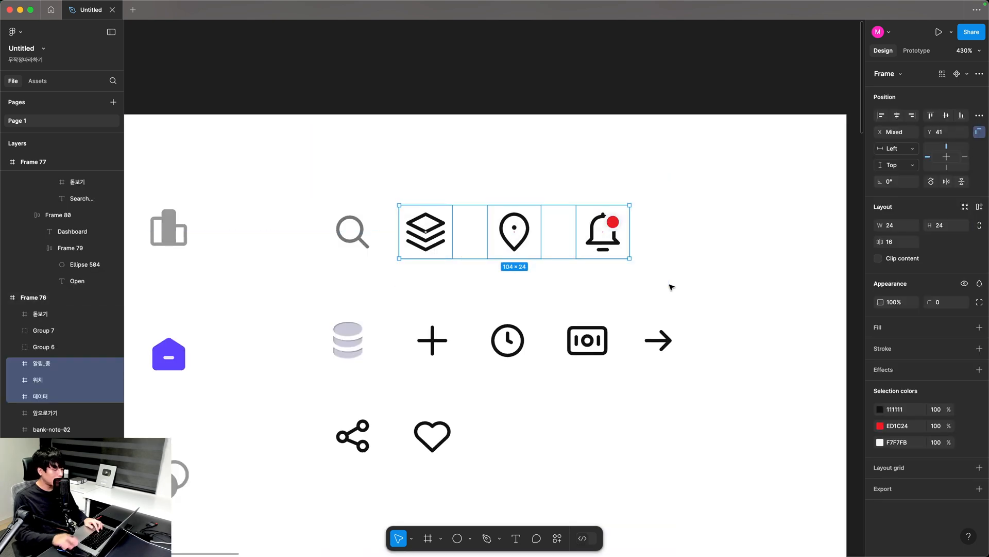
{"action": "key", "text": "shift+0"}
{"action": "scroll", "coordinate": [698, 303], "scroll_direction": "right", "scroll_amount": 15}
{"action": "scroll", "coordinate": [503, 255], "scroll_direction": "up", "scroll_amount": 5}
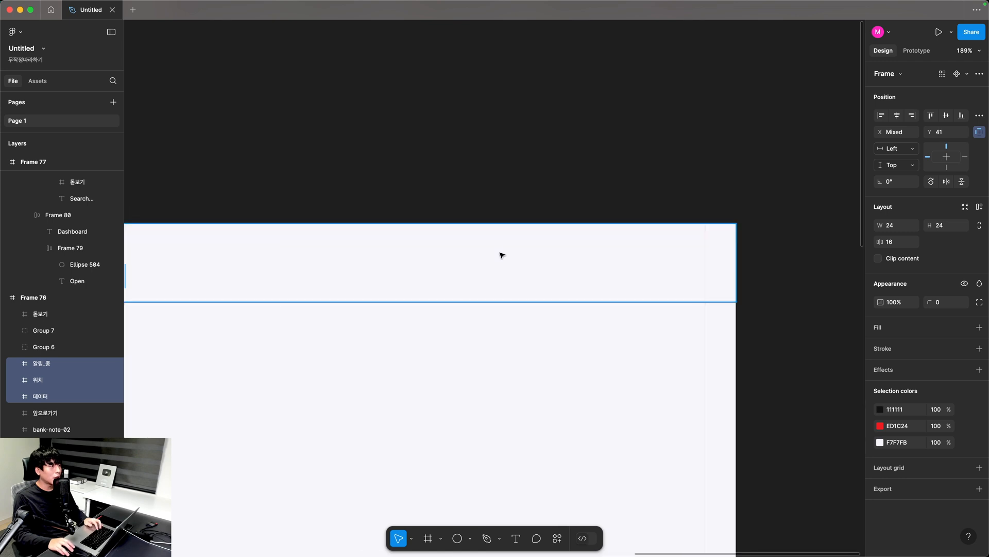
{"action": "key", "text": "super+x"}
{"action": "key", "text": "super+v"}
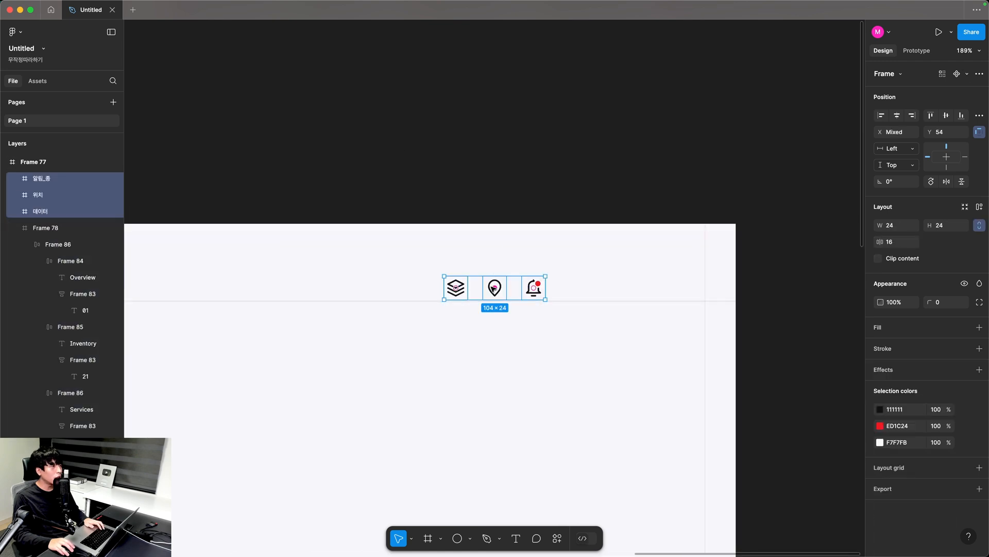
Draw an avatar circle next to the bell icon, size it to 32 × 32 and line it up vertically with the icons.
{"action": "key", "text": "shift+2"}
{"action": "key", "text": "o"}
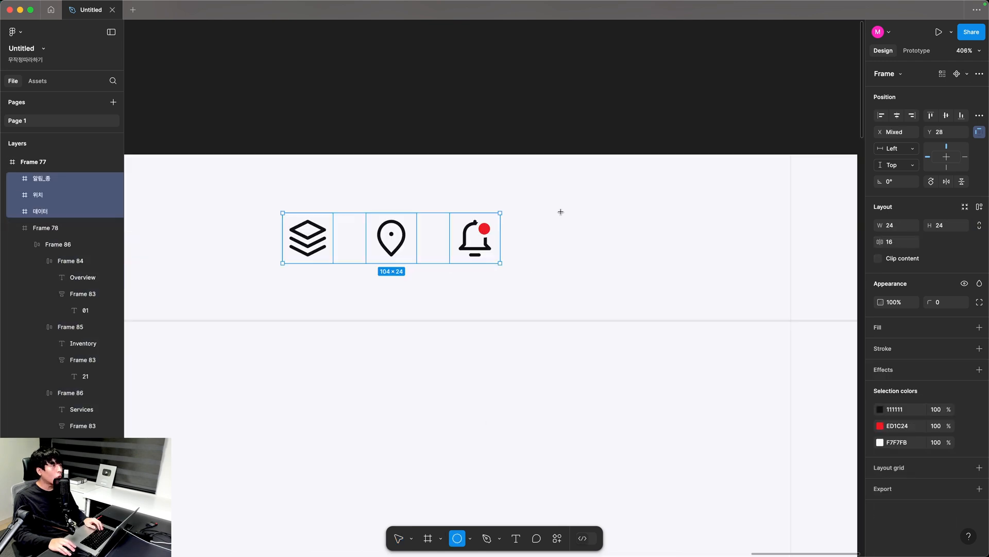
{"action": "left_click_drag", "start_coordinate": [561, 211], "coordinate": [630, 279]}
{"action": "left_click", "coordinate": [894, 225]}
{"action": "type", "text": "32"}
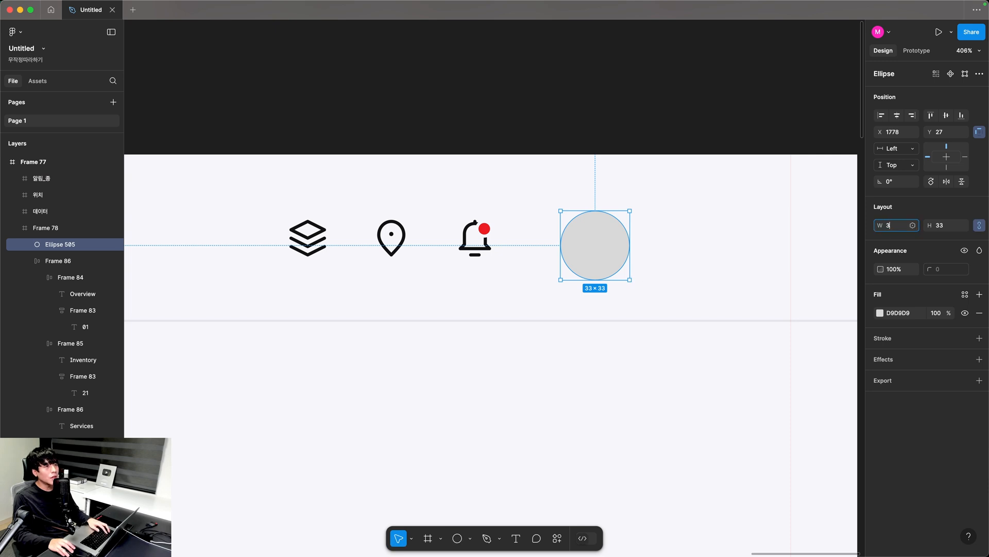
{"action": "key", "text": "Return"}
{"action": "left_click_drag", "start_coordinate": [592, 247], "coordinate": [583, 243]}
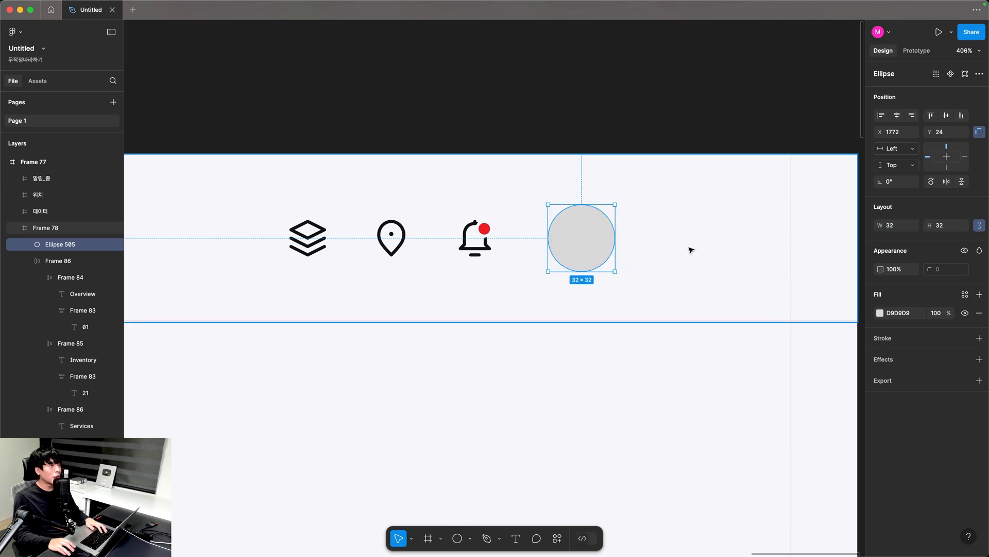
Add a text label with the profile name beside the avatar circle.
{"action": "key", "text": "t"}
{"action": "scroll", "coordinate": [670, 247], "scroll_direction": "right", "scroll_amount": 3}
{"action": "left_click", "coordinate": [504, 243]}
{"action": "type", "text": "Madia Designer"}
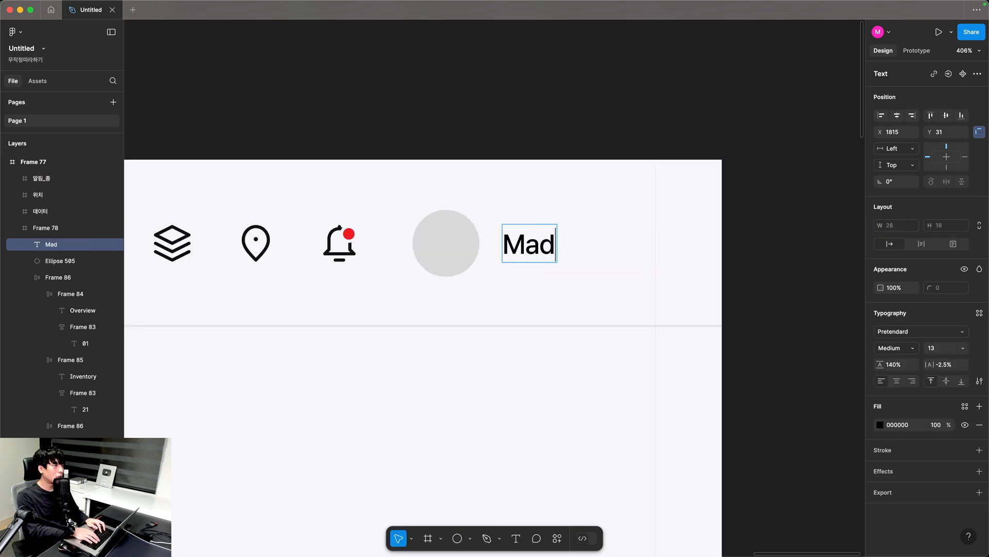
{"action": "key", "text": "Escape"}
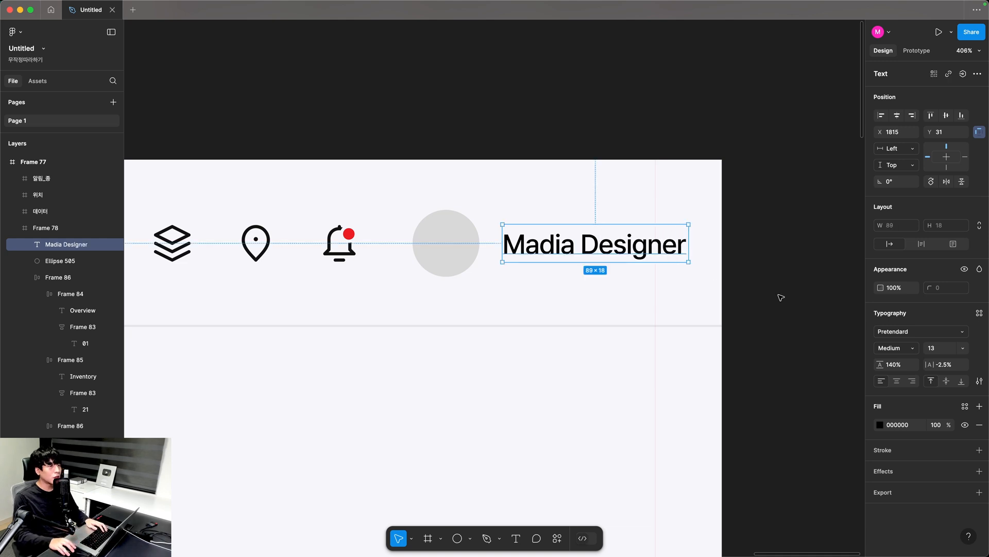
Set the profile name's font size to 16 and its fill colour to 505050.
{"action": "left_click", "coordinate": [940, 352]}
{"action": "type", "text": "16"}
{"action": "key", "text": "Return"}
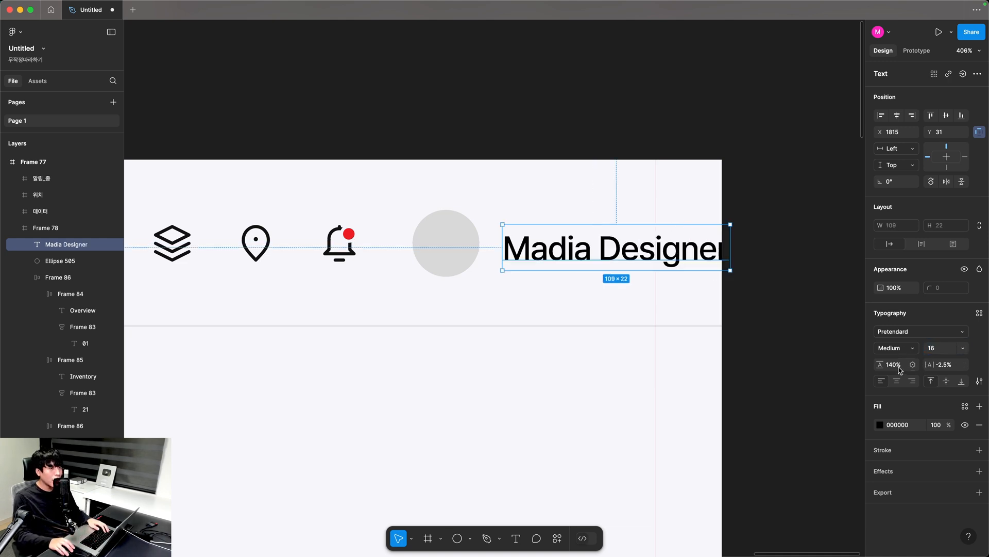
{"action": "left_click", "coordinate": [898, 365]}
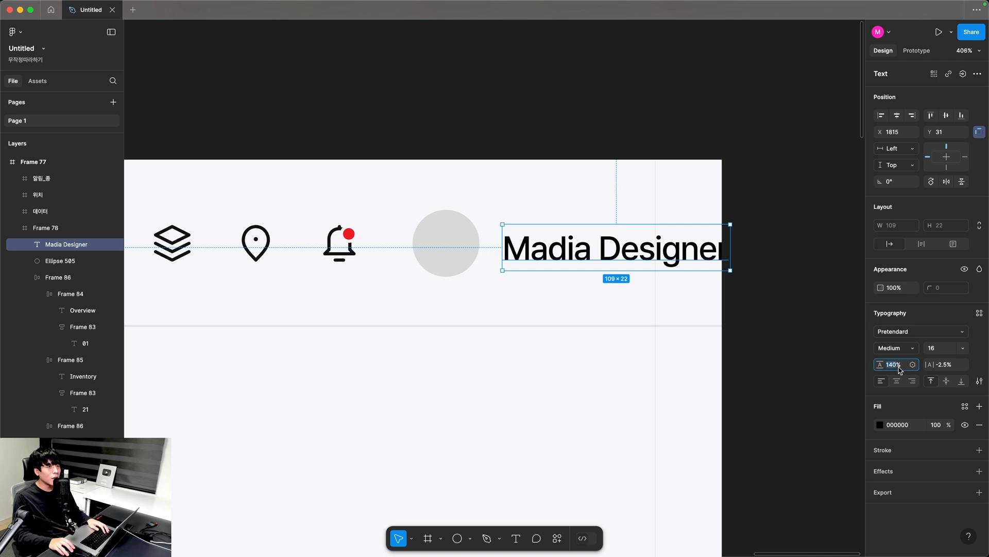
{"action": "left_click", "coordinate": [946, 368]}
{"action": "left_click", "coordinate": [898, 424]}
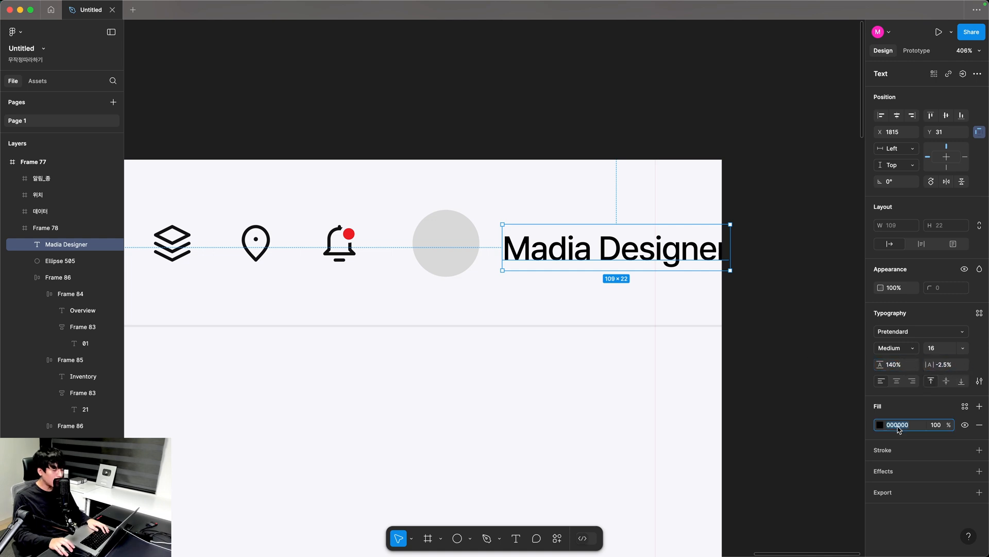
{"action": "type", "text": "505050"}
{"action": "key", "text": "Return"}
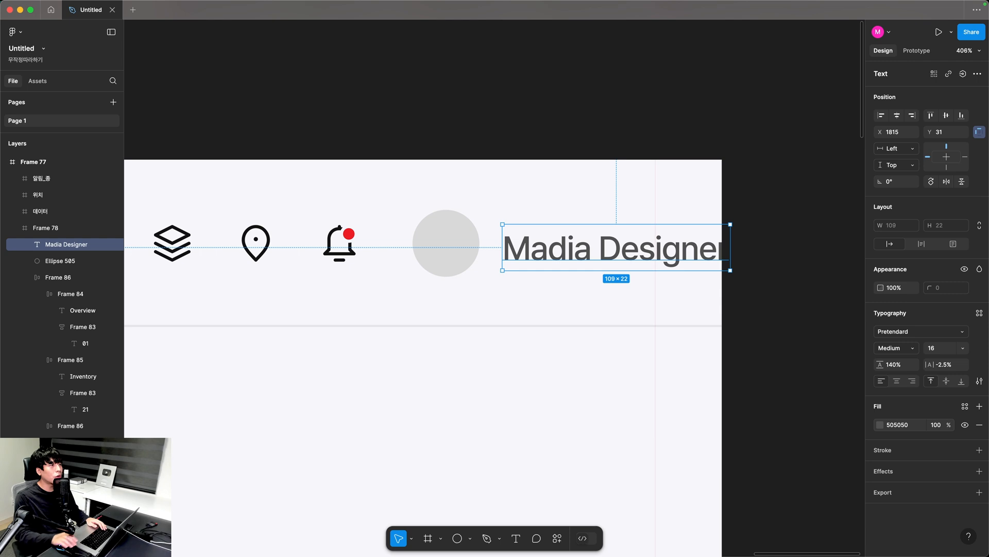
Wrap the avatar circle and profile name in auto layout with a gap of 12 and move it to the margin guide at X 1735.
{"action": "left_click", "coordinate": [769, 309]}
{"action": "left_click", "coordinate": [453, 247]}
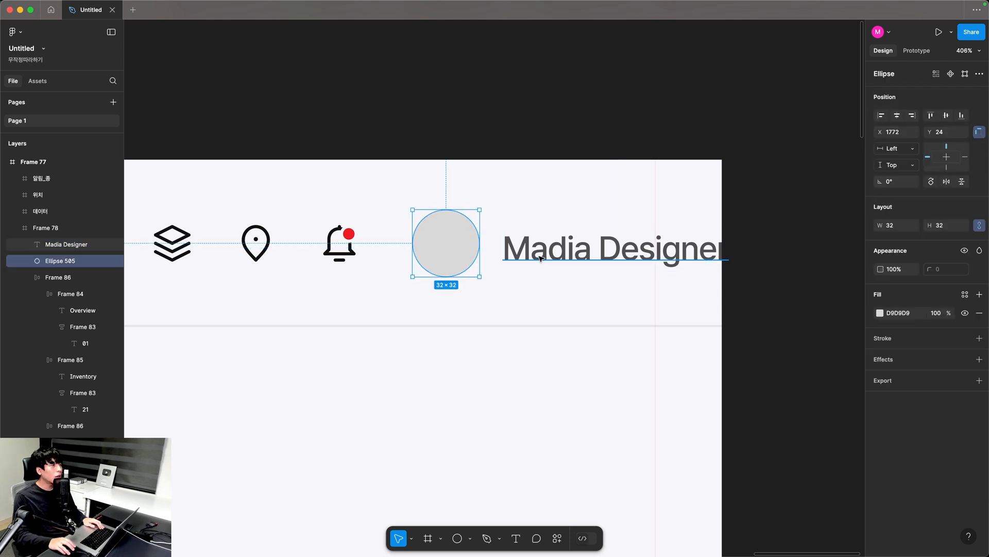
{"action": "left_click", "coordinate": [540, 257], "text": "shift"}
{"action": "left_click", "coordinate": [980, 209]}
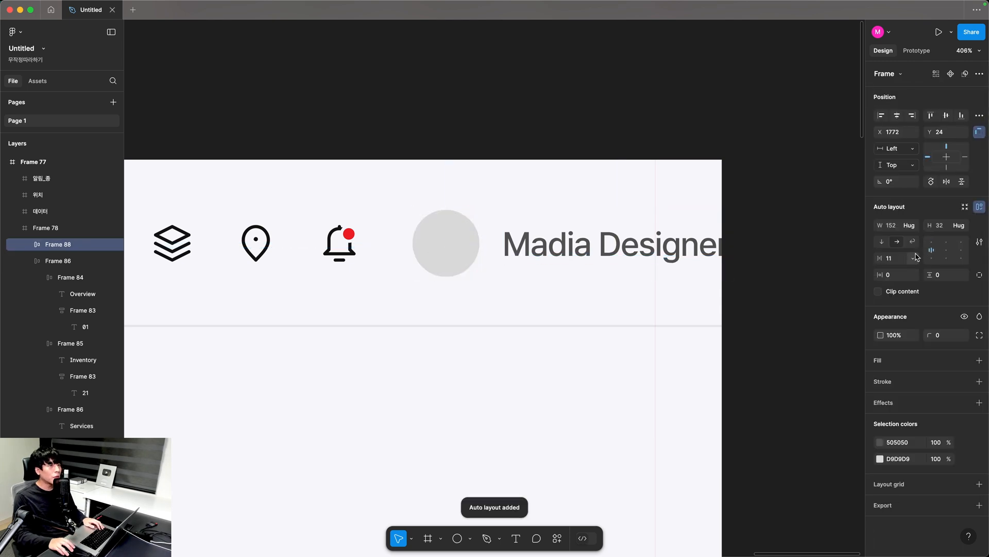
{"action": "left_click", "coordinate": [890, 259]}
{"action": "key", "text": "Return"}
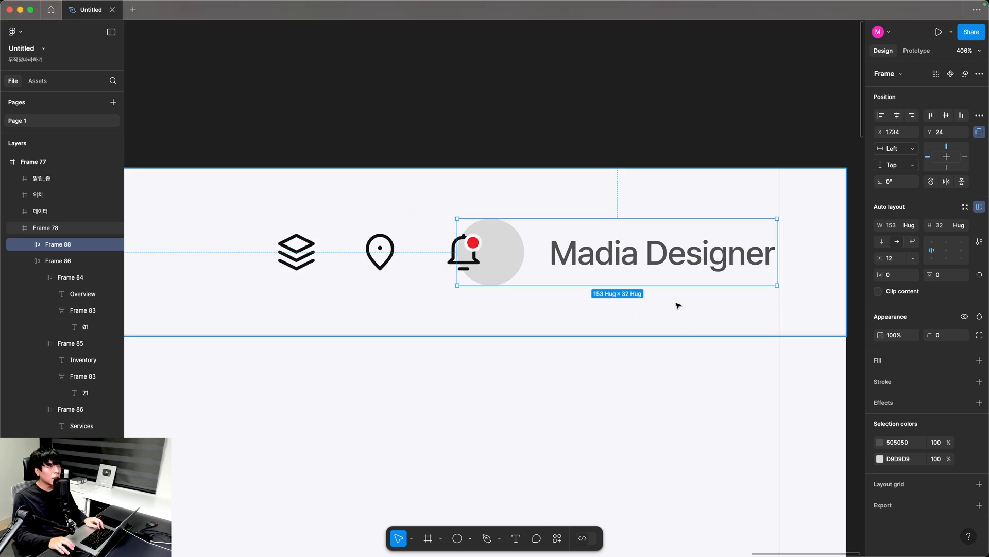
{"action": "key", "text": "Right"}
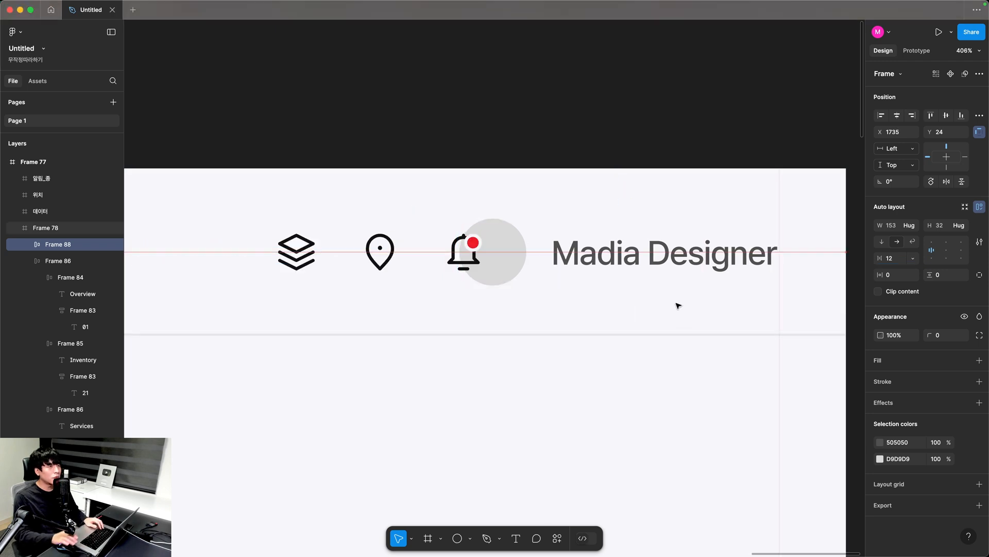
Move the three utility icons clear of the avatar and wrap them in a horizontal auto layout with a gap of 16.
{"action": "left_click", "coordinate": [380, 251]}
{"action": "left_click", "coordinate": [463, 252], "text": "shift"}
{"action": "left_click", "coordinate": [296, 252], "text": "shift"}
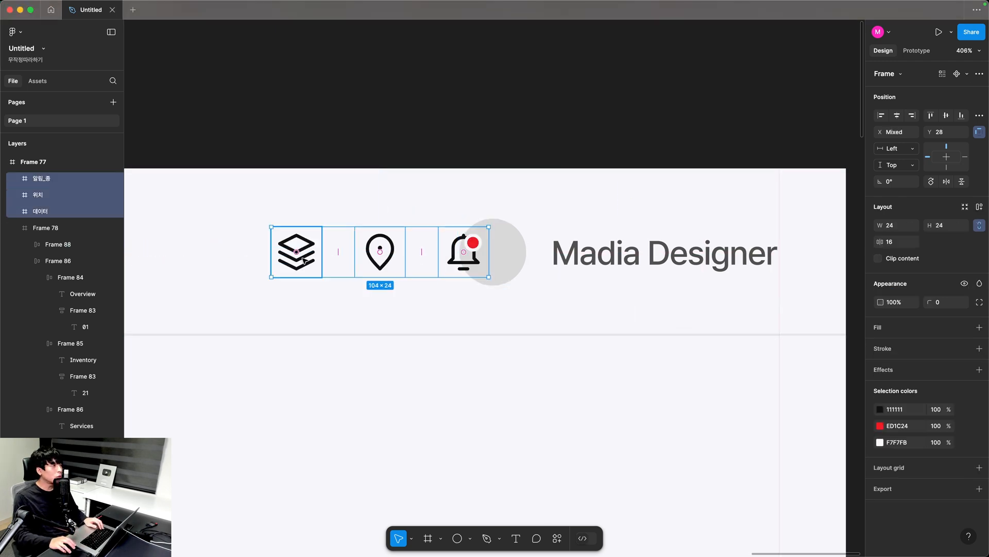
{"action": "scroll", "coordinate": [402, 269], "scroll_direction": "left", "scroll_amount": 2}
{"action": "left_click_drag", "start_coordinate": [402, 269], "coordinate": [288, 269]}
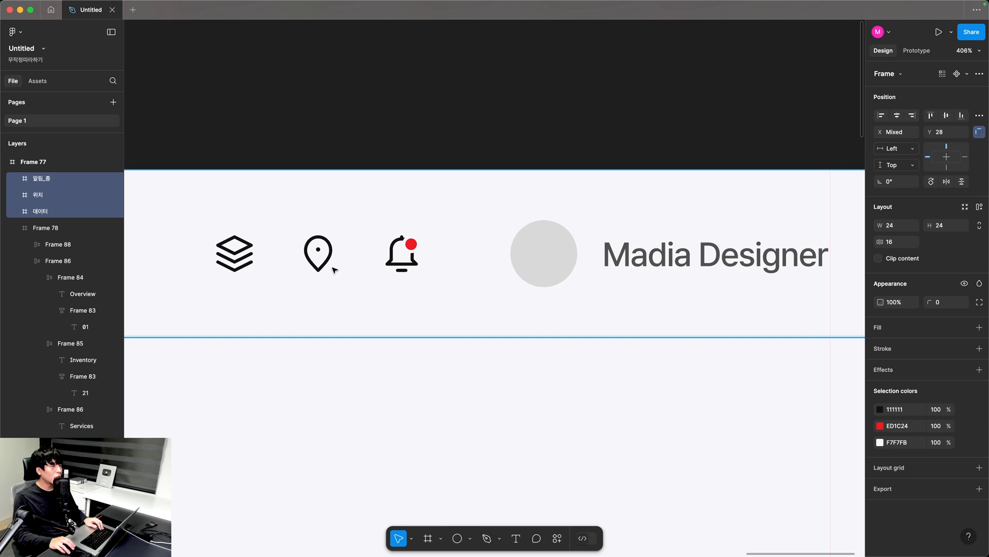
{"action": "left_click", "coordinate": [980, 208]}
{"action": "left_click", "coordinate": [897, 261]}
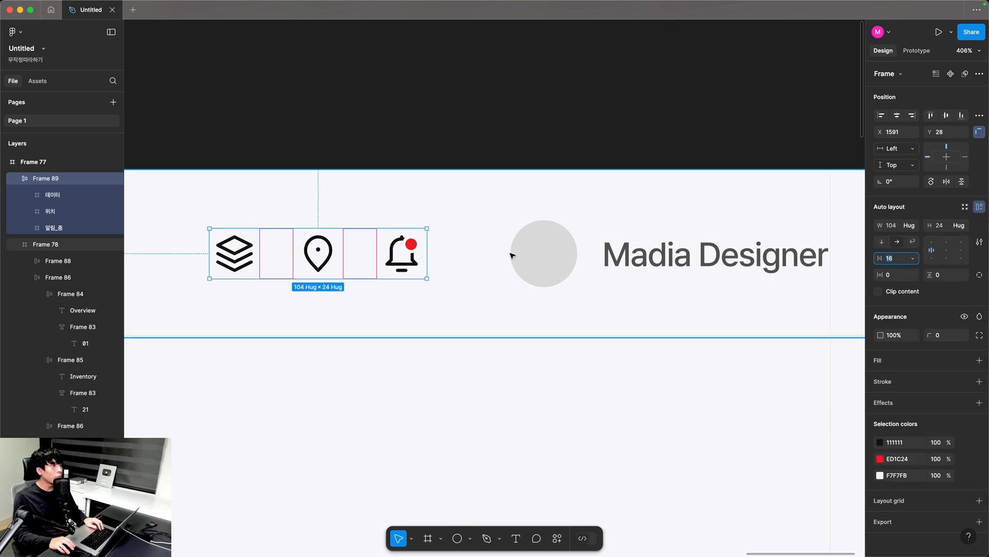
Combine the icon group and the profile group in one auto layout with a gap of 24.
{"action": "left_click", "coordinate": [539, 250]}
{"action": "left_click", "coordinate": [555, 251]}
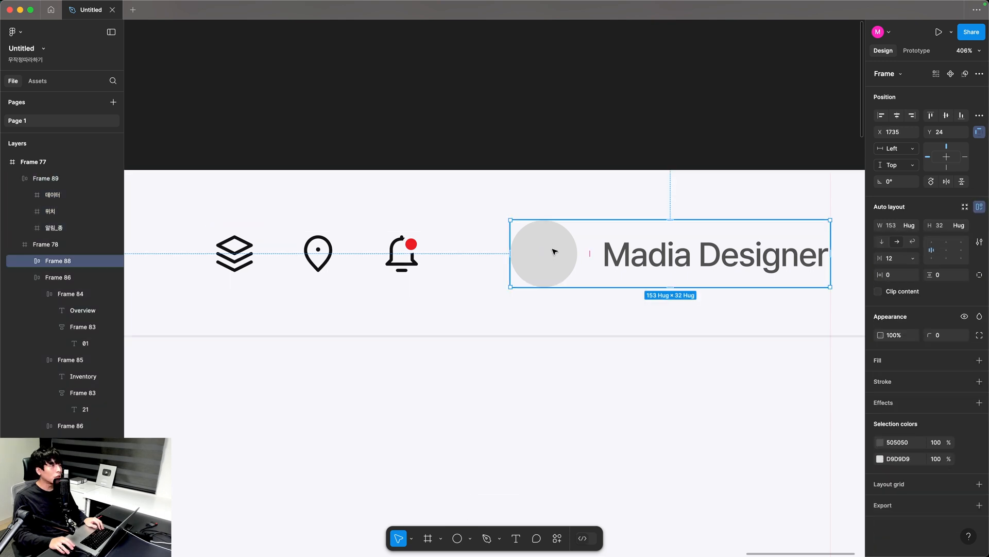
{"action": "left_click", "coordinate": [398, 261], "text": "shift"}
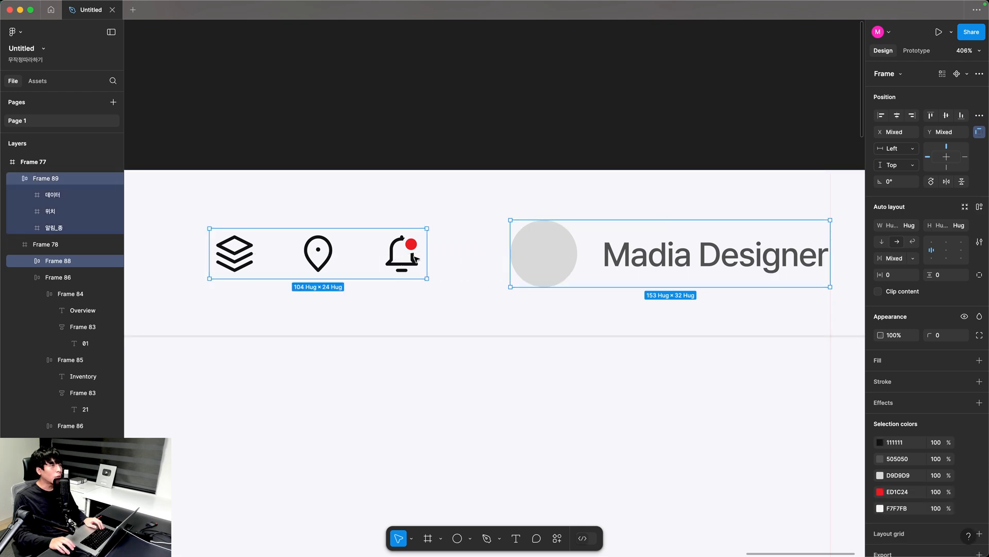
{"action": "left_click", "coordinate": [979, 207]}
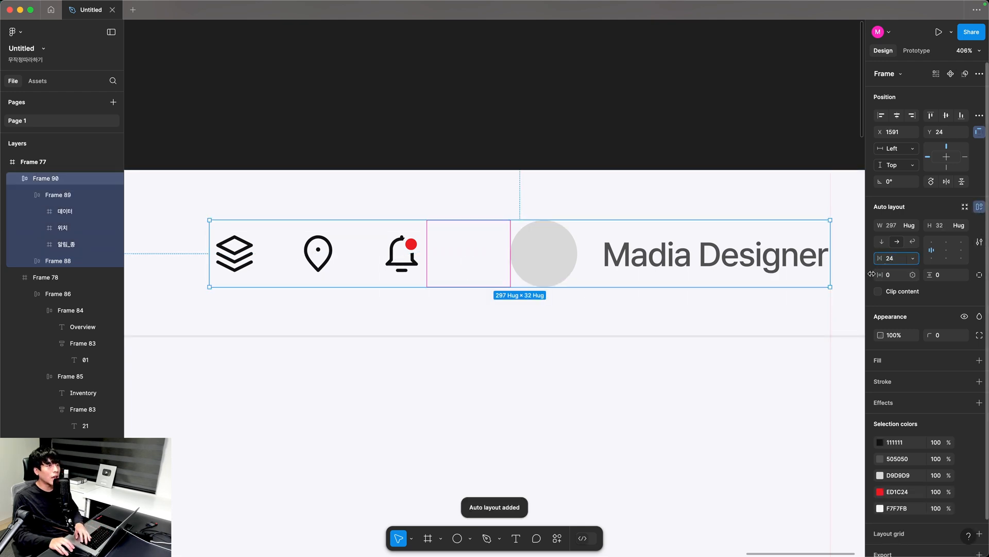
{"action": "key", "text": "Return"}
Shift the combined icon and profile group to X 1607 so it ends at the header's margin guide.
{"action": "scroll", "coordinate": [770, 316], "scroll_direction": "right", "scroll_amount": 4}
{"action": "key", "text": "Right"}
{"action": "key", "text": "Right"}
{"action": "key", "text": "Right"}
{"action": "key", "text": "Right"}
{"action": "key", "text": "Right"}
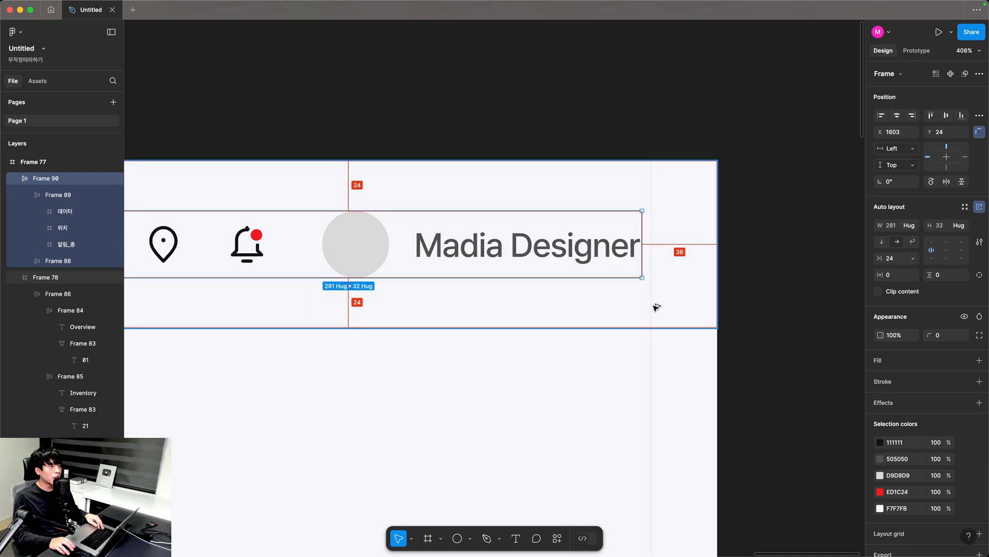
{"action": "key", "text": "Right"}
{"action": "key", "text": "Right"}
{"action": "key", "text": "Right"}
{"action": "key", "text": "Right"}
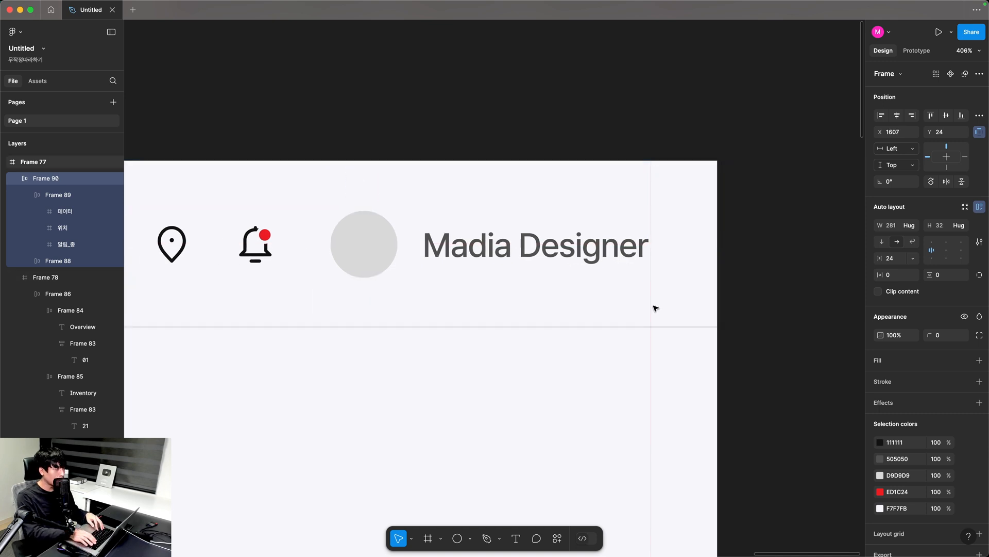
Create a 260 × 56 frame with a white fill below the header, flush with the dashboard's left edge at Y 162.
{"action": "key", "text": "super+minus"}
{"action": "scroll", "coordinate": [646, 307], "scroll_direction": "left", "scroll_amount": 5}
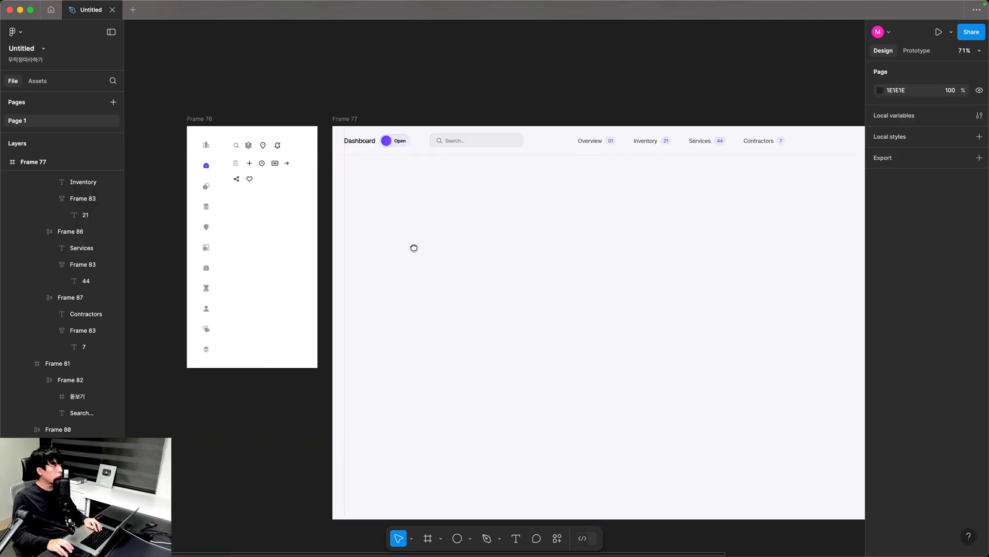
{"action": "key", "text": "z"}
{"action": "left_click_drag", "start_coordinate": [312, 131], "coordinate": [492, 277]}
{"action": "left_click_drag", "start_coordinate": [175, 109], "coordinate": [548, 400]}
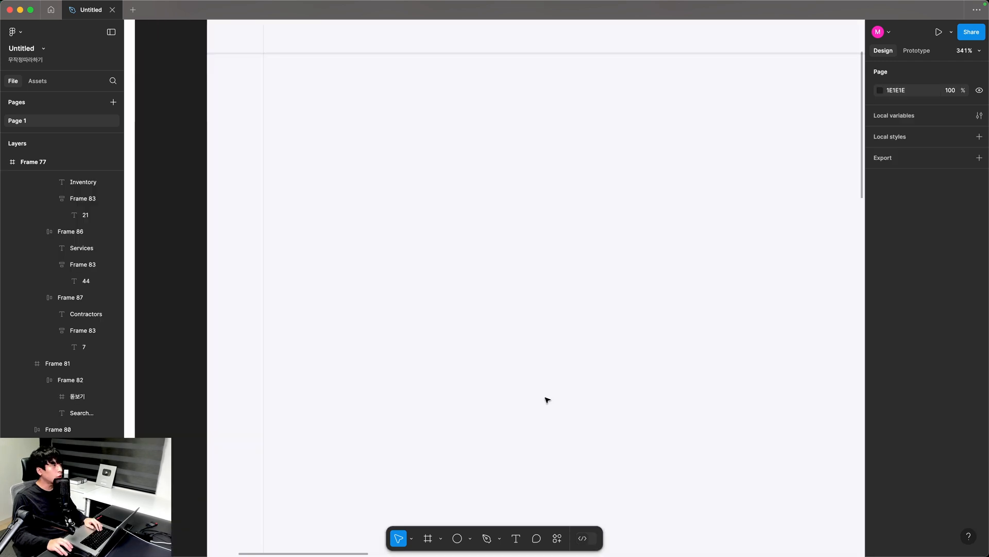
{"action": "left_click", "coordinate": [427, 541]}
{"action": "mouse_move", "coordinate": [205, 194]}
{"action": "left_mouse_down"}
{"action": "mouse_move", "coordinate": [395, 268]}
{"action": "mouse_move", "coordinate": [494, 286]}
{"action": "left_mouse_up"}
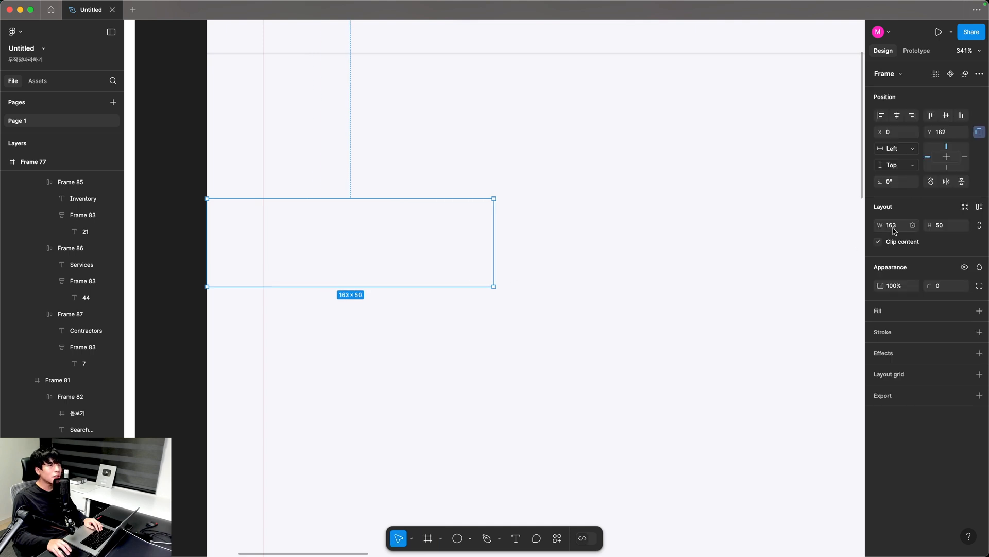
{"action": "type", "text": "260"}
{"action": "key", "text": "Return"}
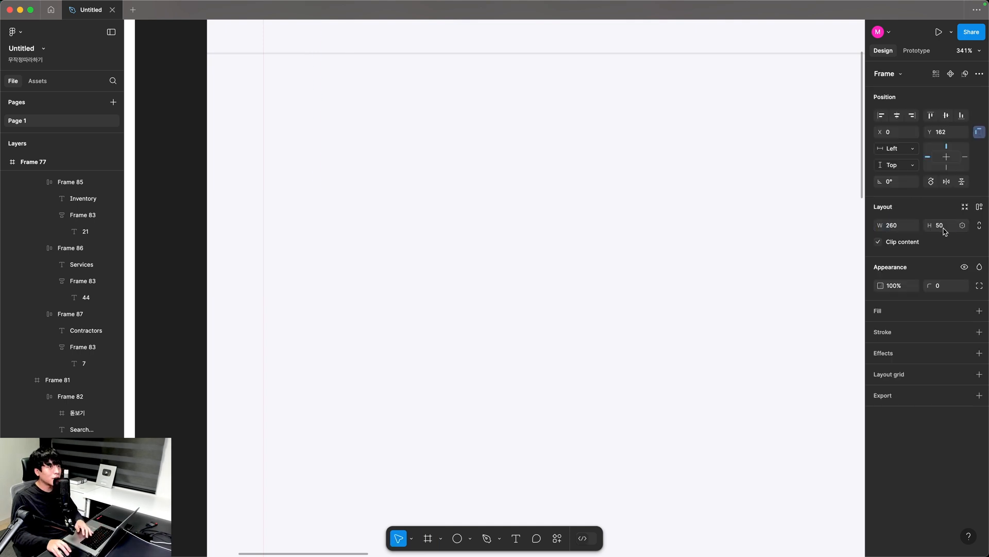
{"action": "type", "text": "56"}
{"action": "key", "text": "Return"}
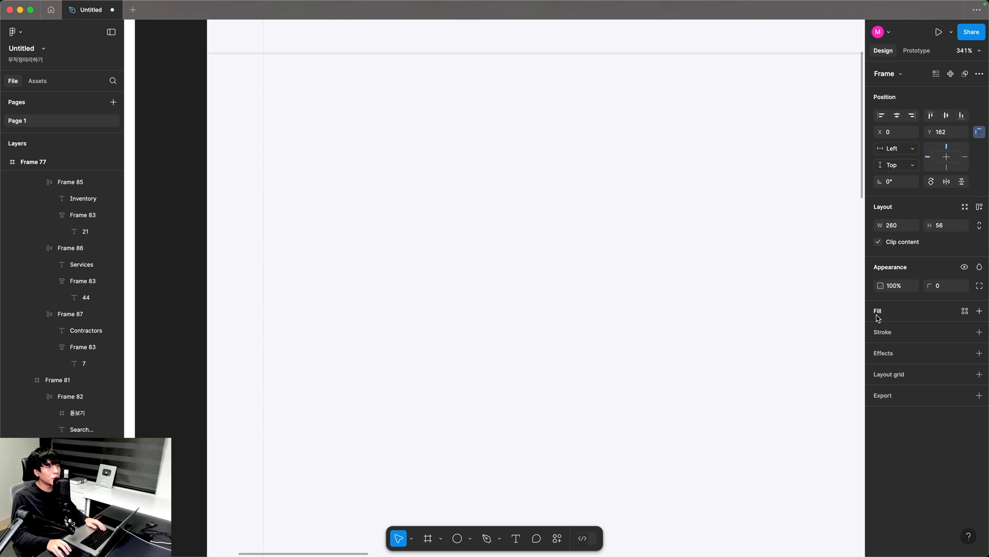
{"action": "left_click", "coordinate": [878, 311]}
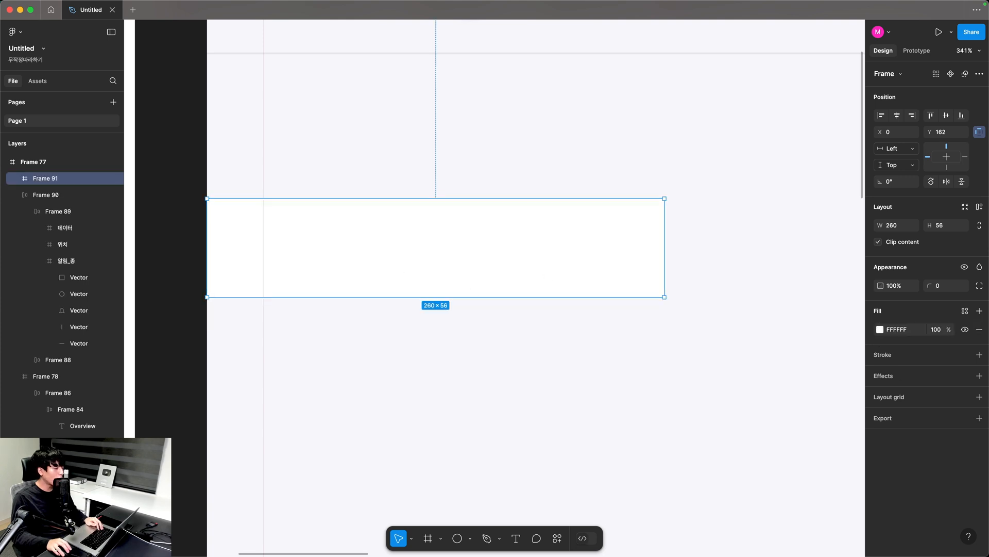
Copy the grey bar chart icon from the icon sheet and paste it into the white 260 × 56 frame.
{"action": "scroll", "coordinate": [528, 369], "scroll_direction": "left", "scroll_amount": 10}
{"action": "scroll", "coordinate": [528, 369], "scroll_direction": "up", "scroll_amount": 2}
{"action": "scroll", "coordinate": [476, 329], "scroll_direction": "left", "scroll_amount": 5}
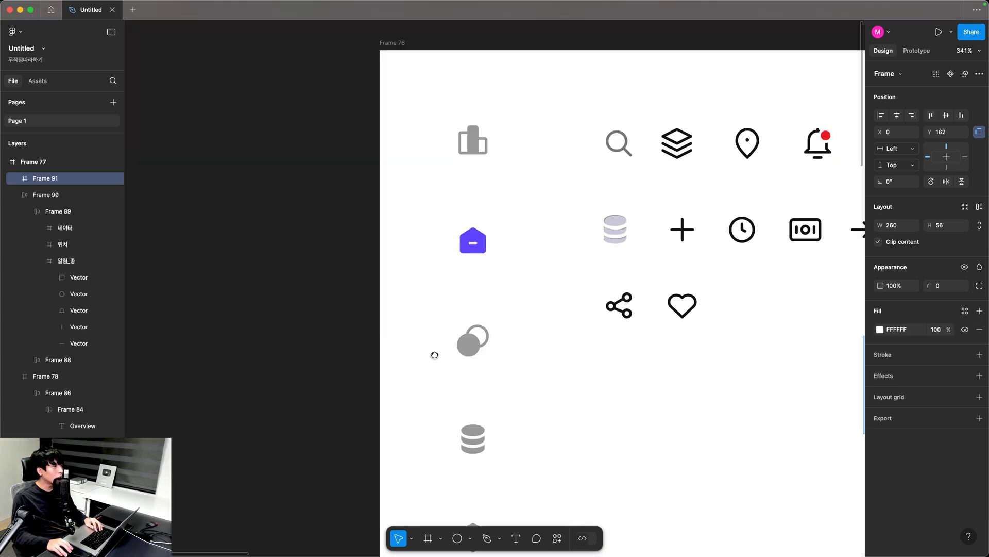
{"action": "scroll", "coordinate": [435, 351], "scroll_direction": "right", "scroll_amount": 1}
{"action": "left_click", "coordinate": [415, 105]}
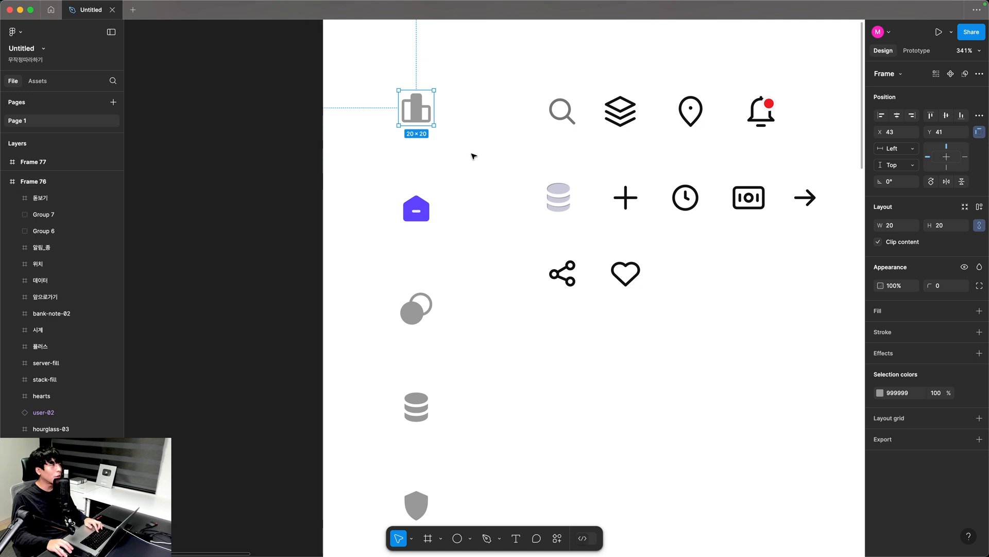
{"action": "scroll", "coordinate": [473, 155], "scroll_direction": "up", "scroll_amount": 3}
{"action": "scroll", "coordinate": [468, 219], "scroll_direction": "right", "scroll_amount": 15}
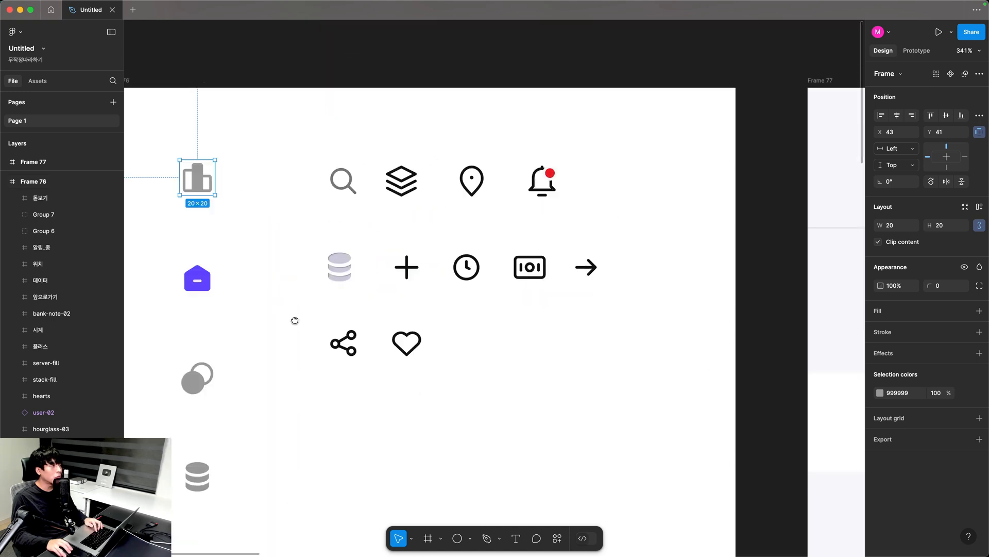
{"action": "left_click", "coordinate": [484, 292]}
{"action": "key", "text": "ctrl+v"}
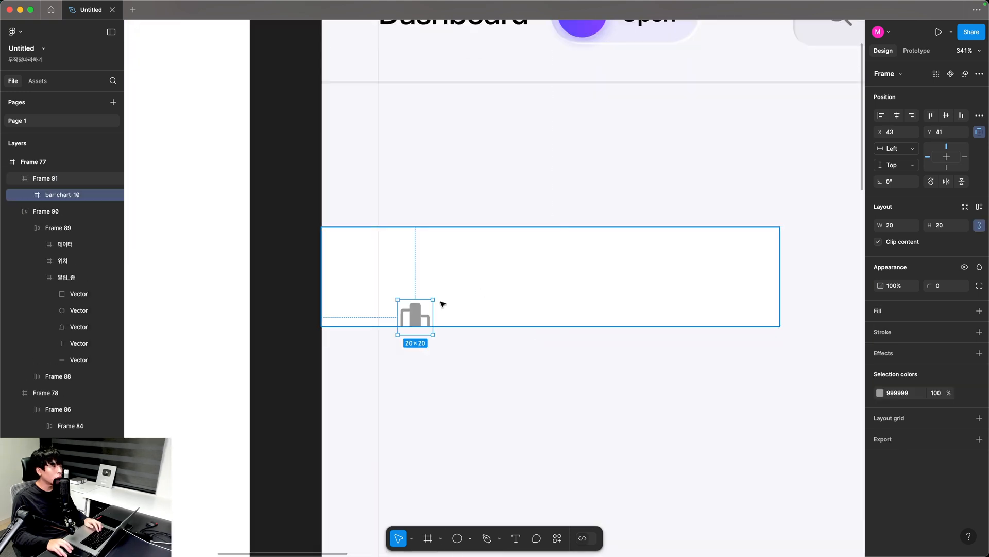
Position the bar chart icon at X 32 in the white frame and centre it vertically.
{"action": "left_click_drag", "start_coordinate": [415, 315], "coordinate": [399, 277]}
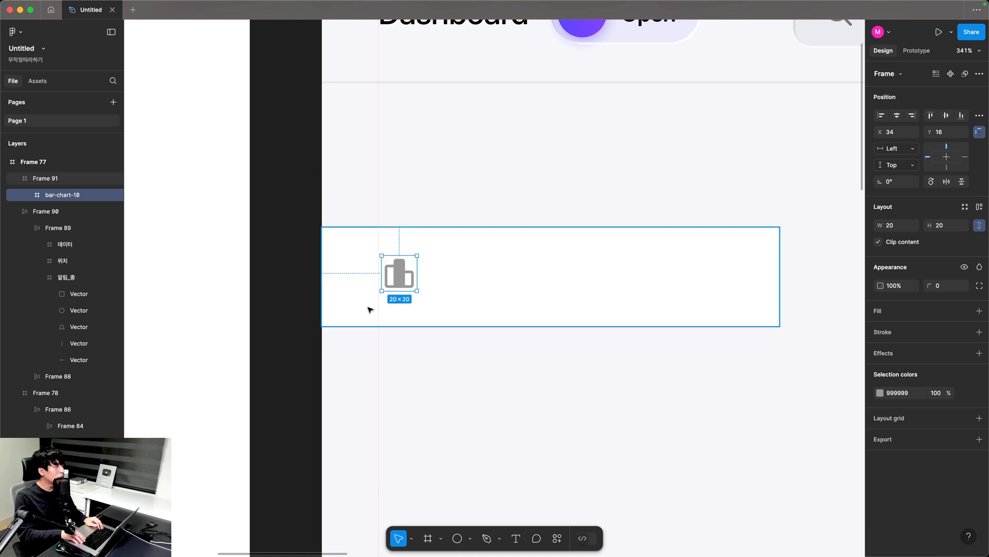
{"action": "key", "text": "Left"}
{"action": "key", "text": "Left"}
{"action": "key", "text": "alt"}
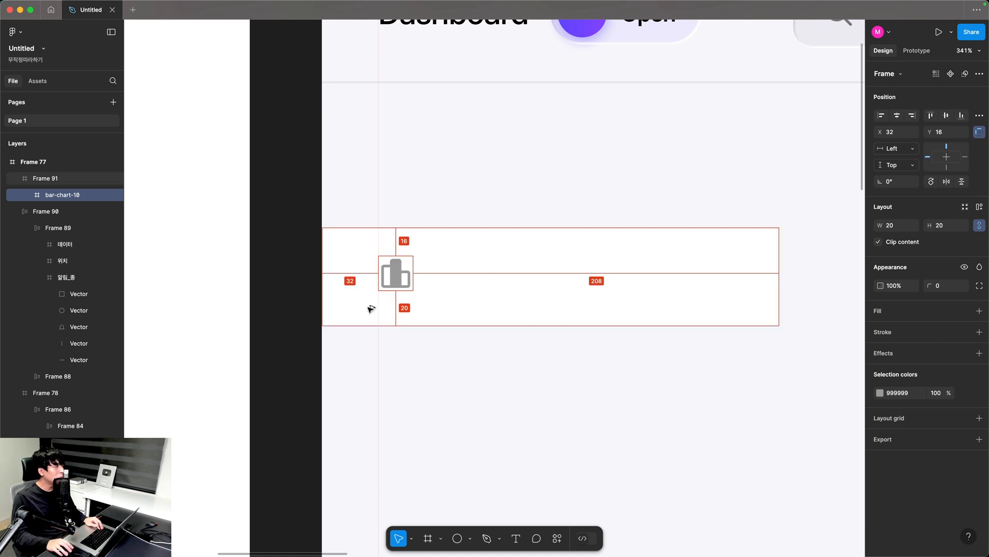
{"action": "left_click", "coordinate": [946, 118]}
Add a text label, replace it with the copied Overview text from the header, and place it beside the icon at X 66, Y 18.
{"action": "left_click", "coordinate": [523, 276]}
{"action": "key", "text": "t"}
{"action": "left_click", "coordinate": [501, 304]}
{"action": "type", "text": "sdsd"}
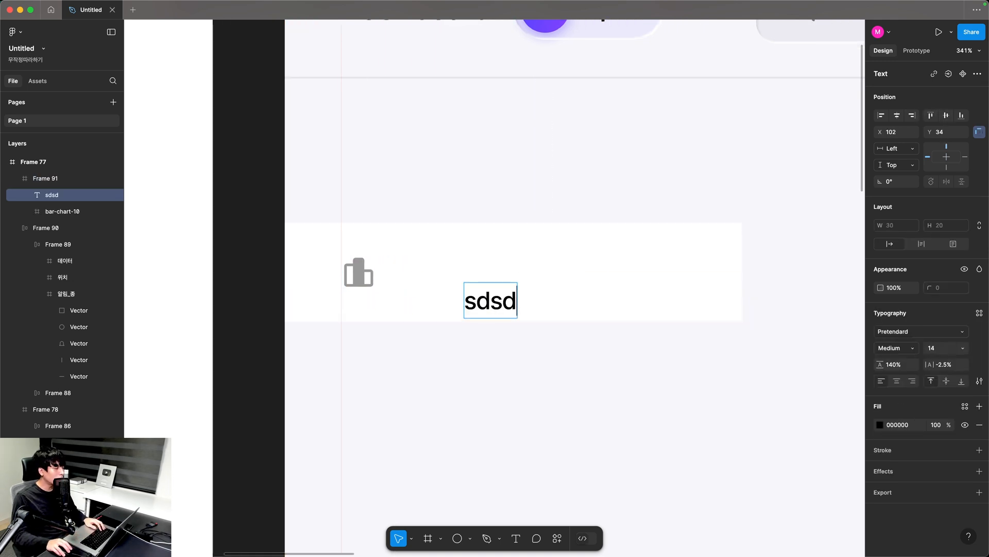
{"action": "key", "text": "super+Tab"}
{"action": "key", "text": "super+Tab"}
{"action": "key", "text": "super+shift+r"}
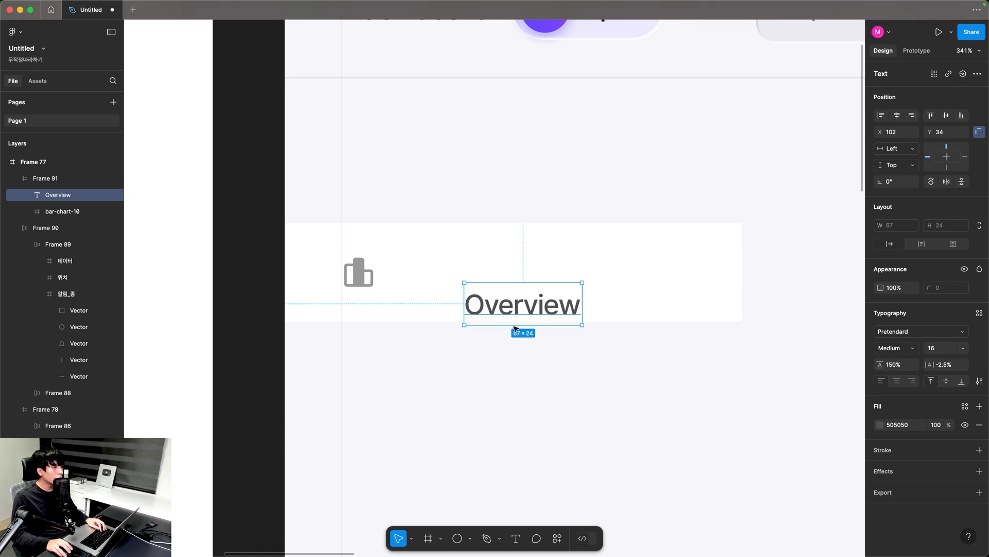
{"action": "left_click_drag", "start_coordinate": [541, 295], "coordinate": [479, 267]}
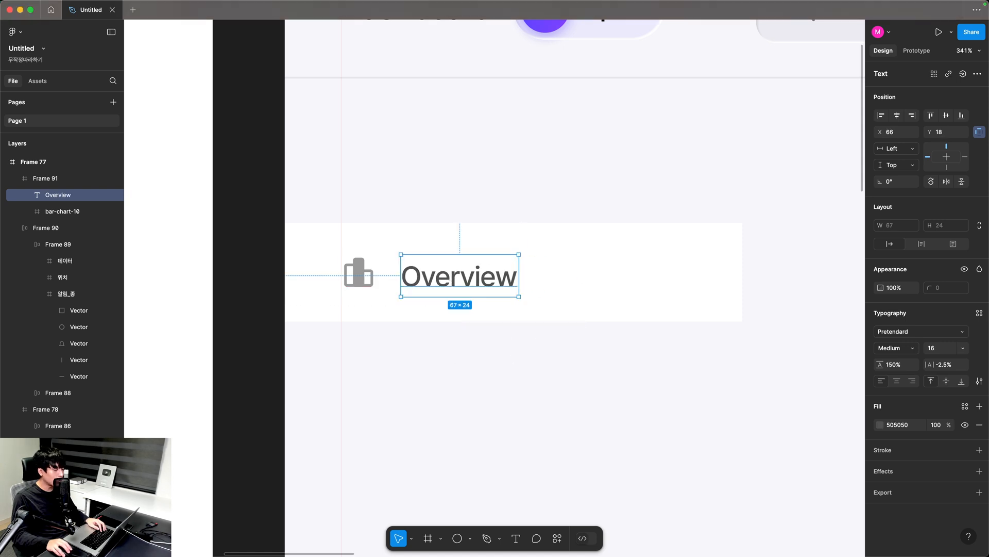
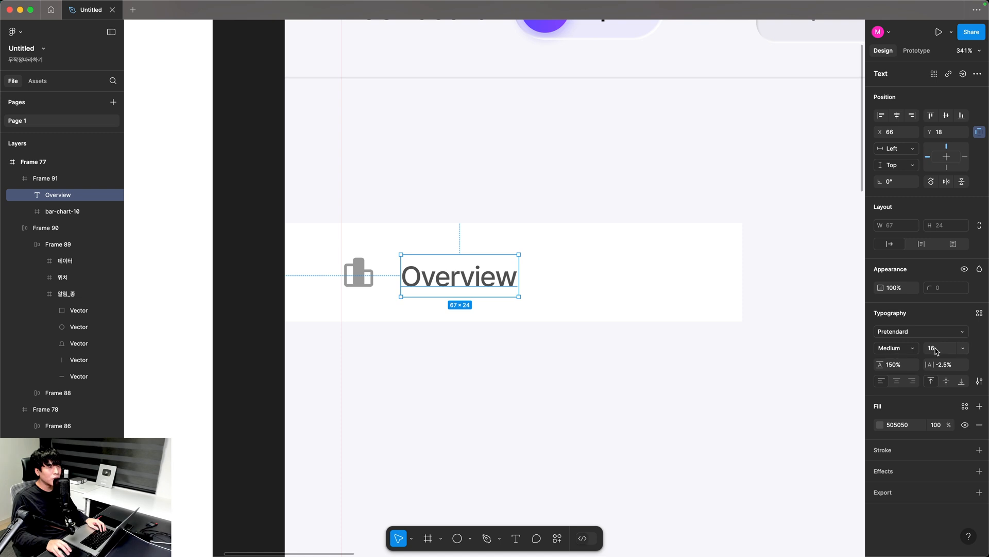
Set the Overview label's line height to 140%.
{"action": "type", "text": "14"}
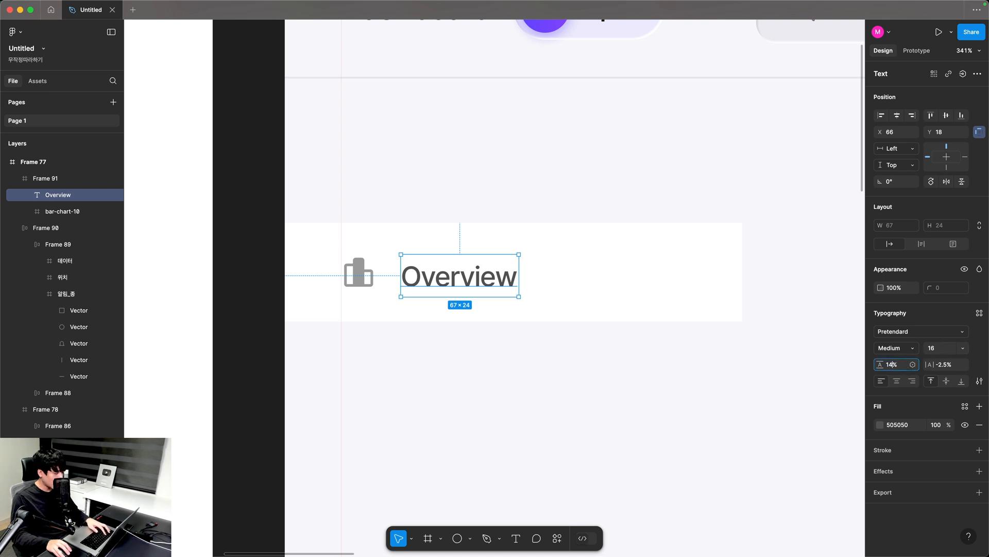
{"action": "type", "text": "0"}
{"action": "key", "text": "Return"}
{"action": "left_click", "coordinate": [946, 366]}
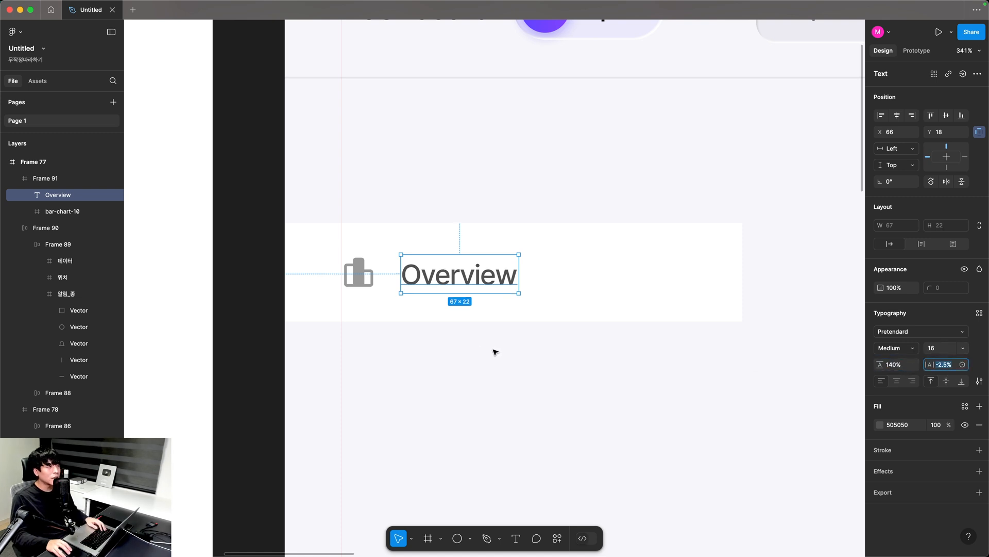
Wrap the bar chart icon and Overview label in a horizontal auto layout with a gap of 8, centred vertically in the row.
{"action": "left_click", "coordinate": [359, 272]}
{"action": "left_click", "coordinate": [460, 274]}
{"action": "left_click", "coordinate": [359, 272], "text": "shift"}
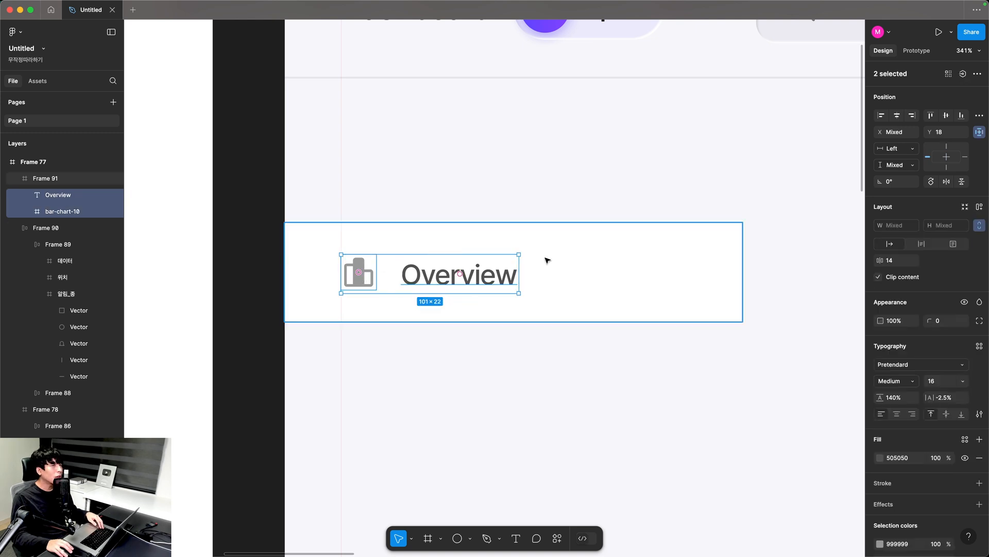
{"action": "left_click", "coordinate": [980, 207]}
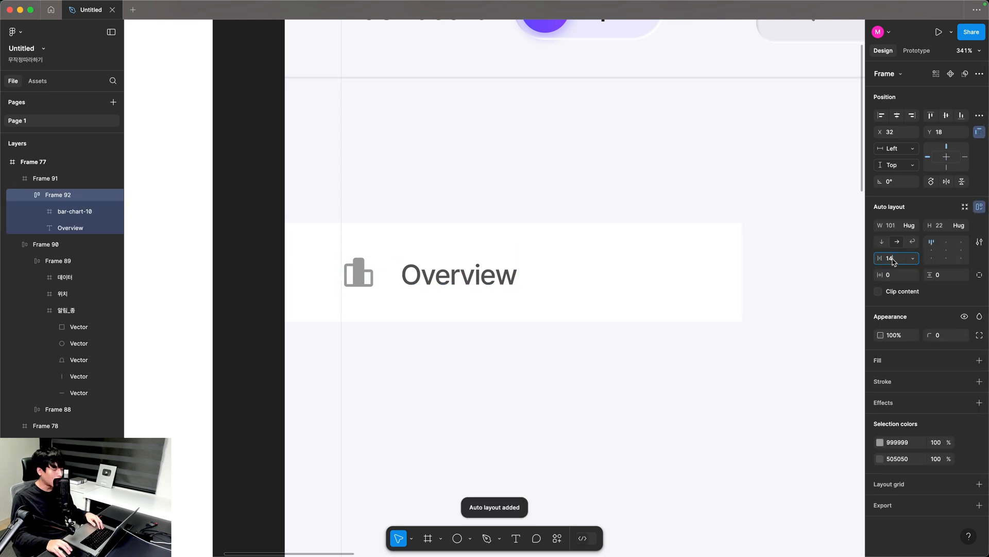
{"action": "type", "text": "8"}
{"action": "key", "text": "Return"}
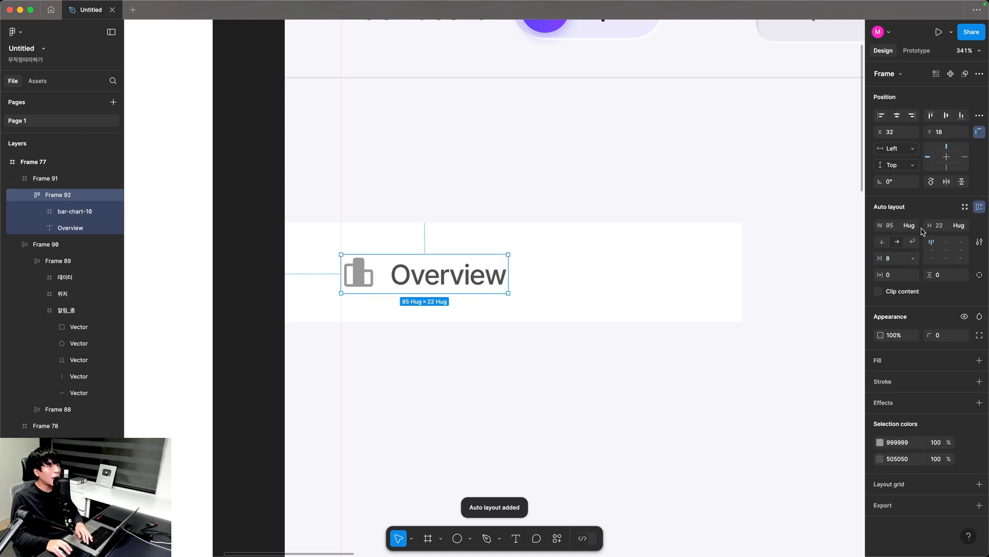
{"action": "left_click", "coordinate": [946, 116]}
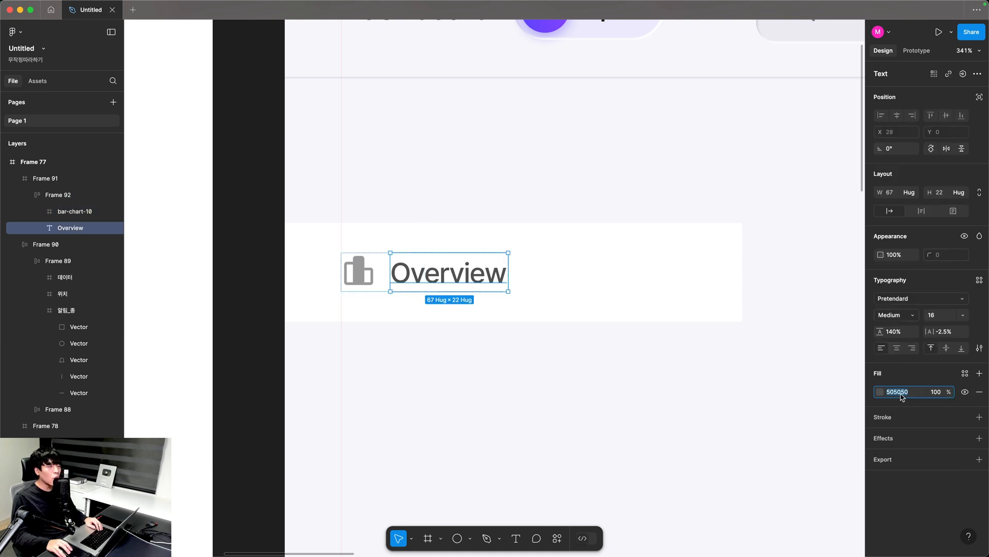
Duplicate the menu row directly below at Y 218 and wrap both rows in a vertical auto layout with gap 0.
{"action": "left_click", "coordinate": [494, 342]}
{"action": "left_click", "coordinate": [535, 239]}
{"action": "left_click_drag", "start_coordinate": [535, 239], "coordinate": [530, 339]}
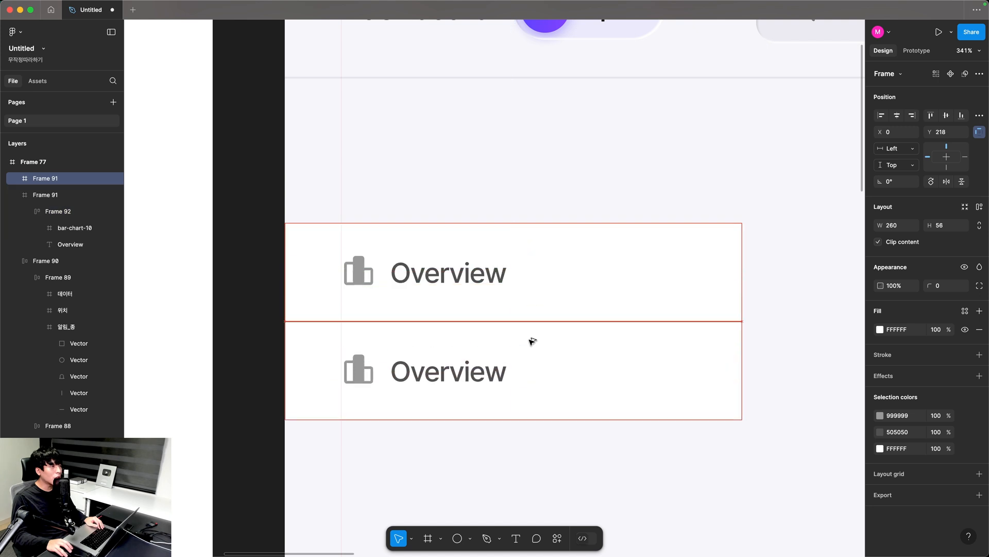
{"action": "left_click", "coordinate": [567, 271], "text": "shift"}
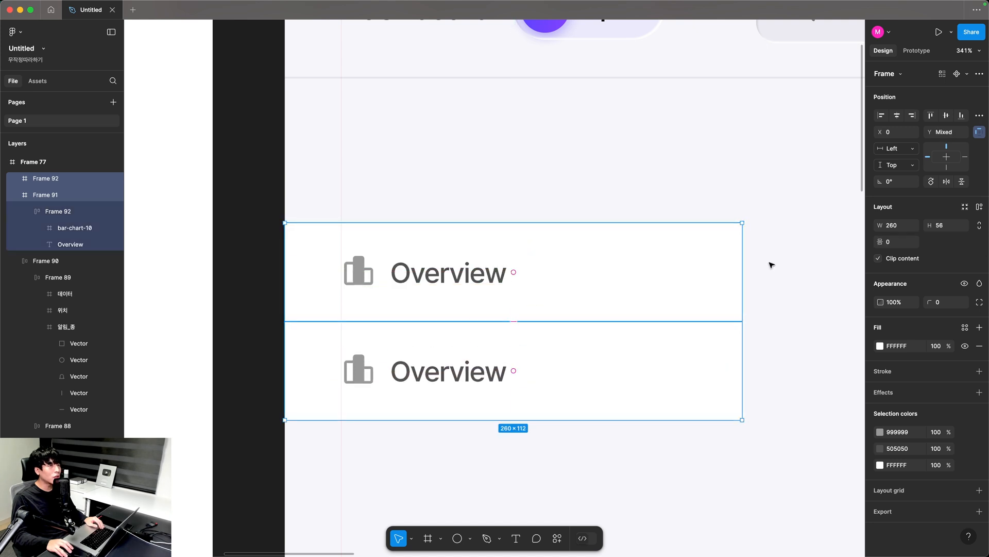
{"action": "left_click", "coordinate": [979, 207]}
Duplicate the second Overview row repeatedly until the side menu list holds 17 rows.
{"action": "key", "text": "super+minus"}
{"action": "key", "text": "super+minus"}
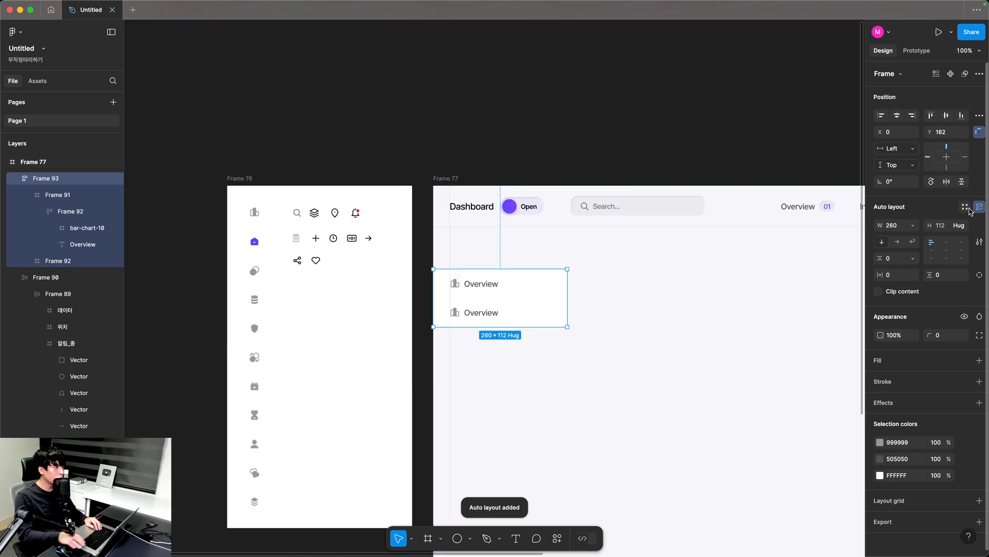
{"action": "key", "text": "super+minus"}
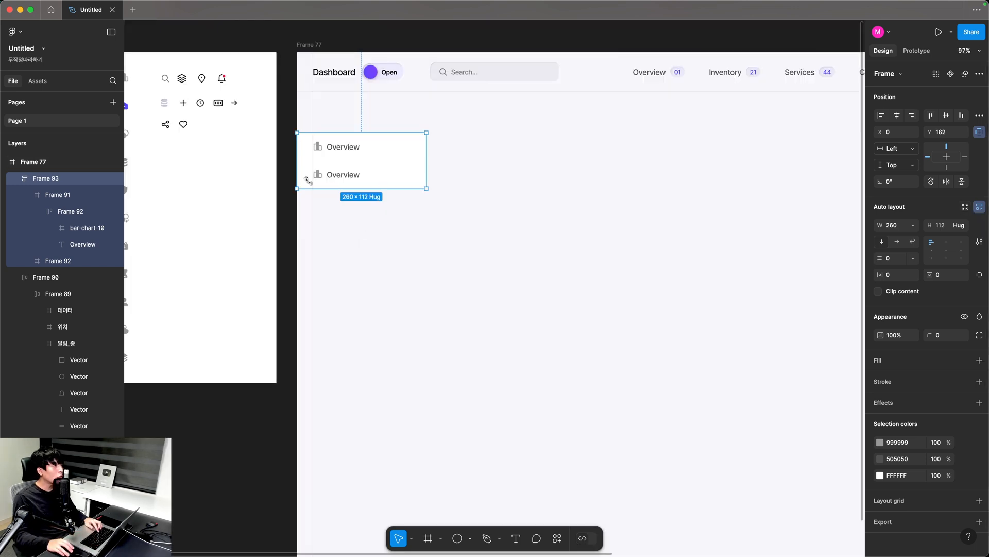
{"action": "left_click", "coordinate": [380, 173]}
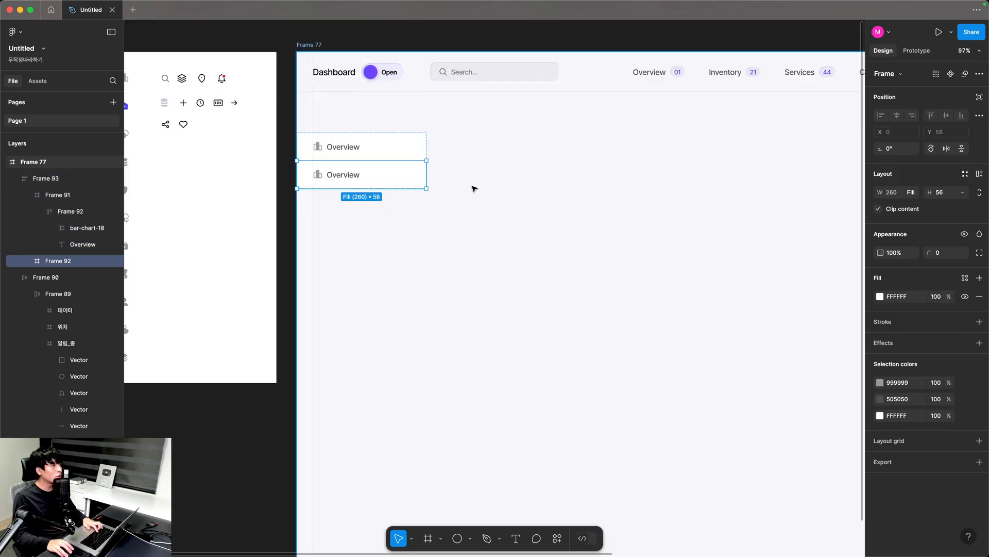
{"action": "key", "text": "super+d"}
{"action": "key", "text": "super+d"}
{"action": "key", "text": "super+d"}
{"action": "key", "text": "super+d"}
{"action": "key", "text": "super+d"}
{"action": "key", "text": "super+d"}
{"action": "key", "text": "super+d"}
{"action": "key", "text": "super+d"}
{"action": "key", "text": "super+d"}
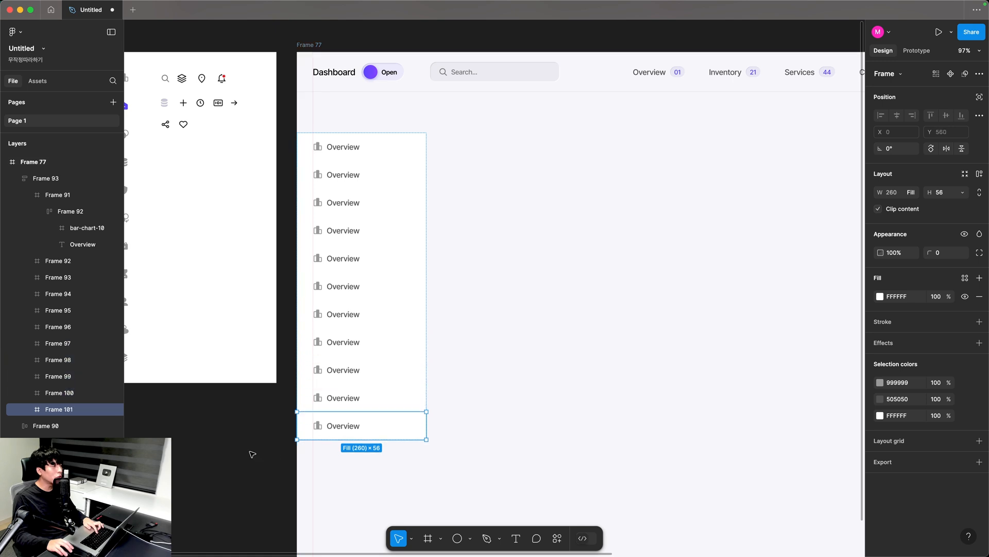
{"action": "key", "text": "super+d"}
{"action": "key", "text": "super+d"}
{"action": "key", "text": "super+d"}
{"action": "key", "text": "super+d"}
{"action": "key", "text": "super+d"}
Move the side menu list up to Y 93 below the header and give it a vertical padding of 16.
{"action": "left_click_drag", "start_coordinate": [391, 259], "coordinate": [391, 256]}
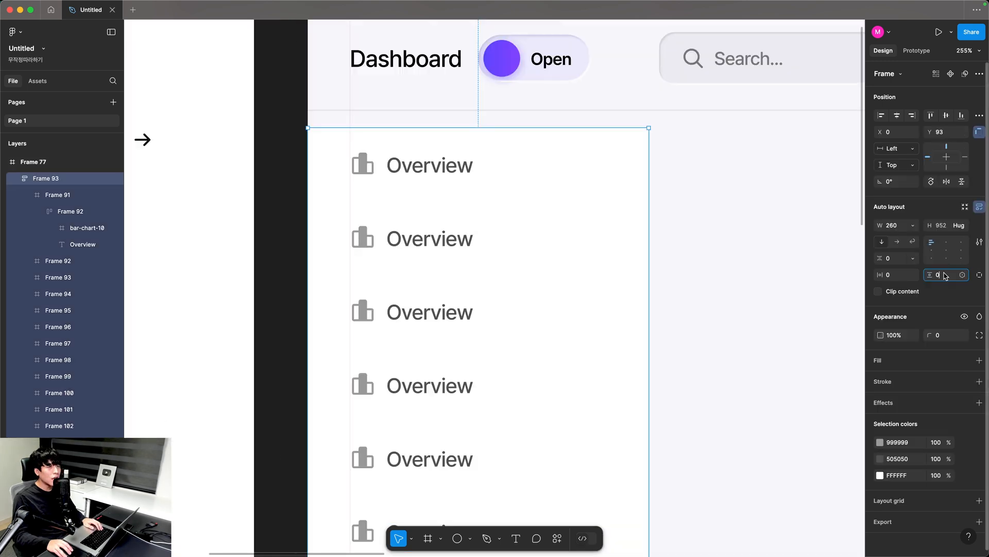
{"action": "type", "text": "1"}
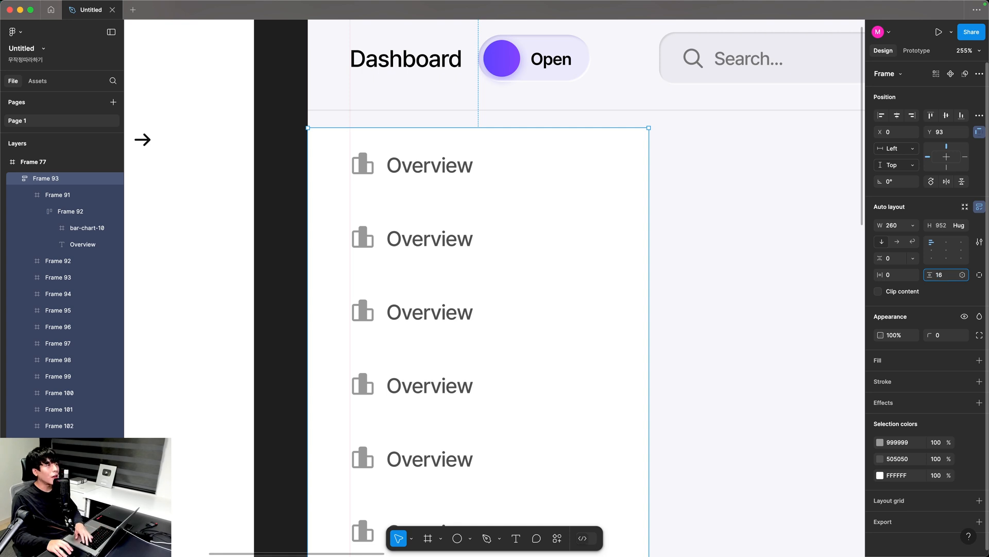
{"action": "type", "text": "6"}
{"action": "key", "text": "Return"}
{"action": "scroll", "coordinate": [365, 121], "scroll_direction": "up", "scroll_amount": 10}
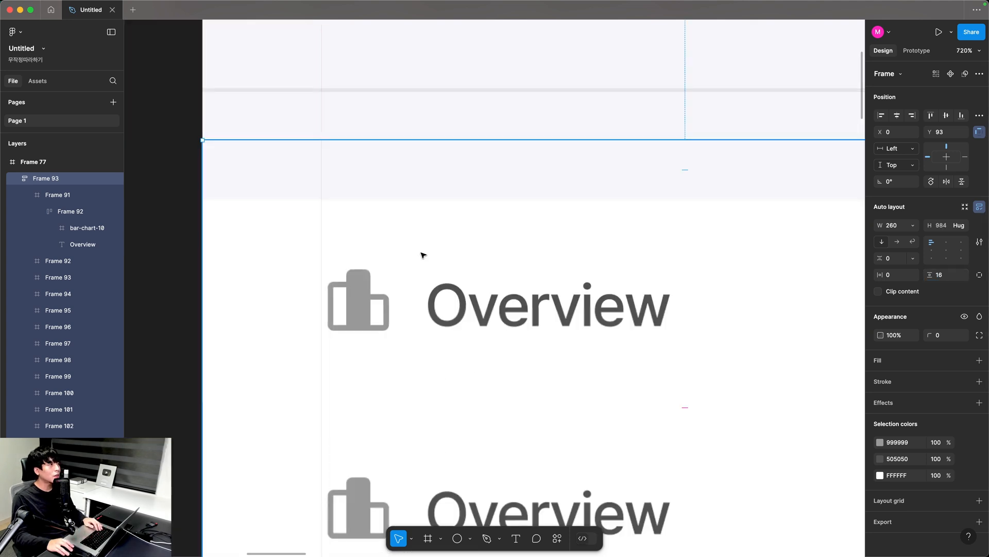
{"action": "scroll", "coordinate": [422, 256], "scroll_direction": "up", "scroll_amount": 3}
{"action": "left_click_drag", "start_coordinate": [416, 295], "coordinate": [413, 249]}
{"action": "left_click", "coordinate": [177, 252]}
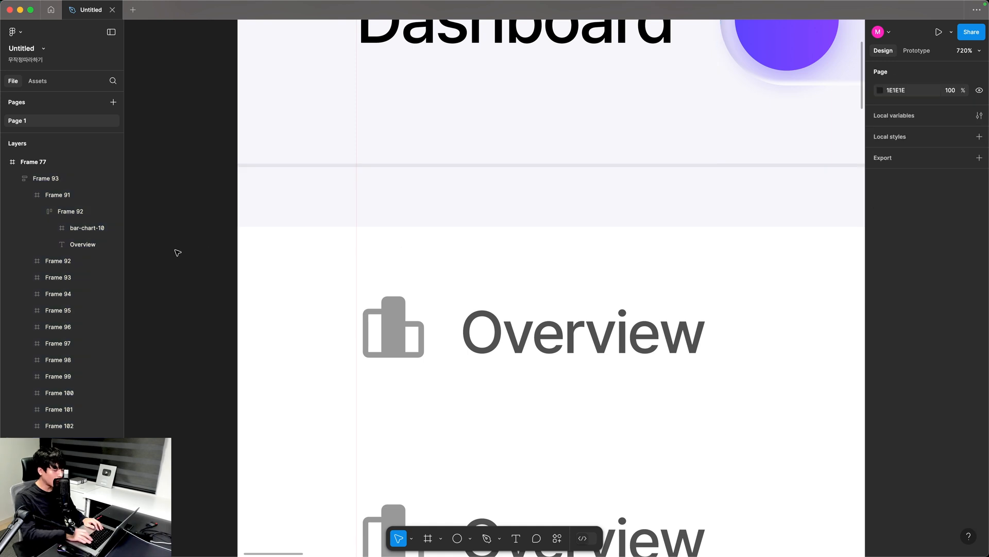
Select all 17 side menu rows together and hide their white fill.
{"action": "scroll", "coordinate": [178, 253], "scroll_direction": "down", "scroll_amount": 10}
{"action": "scroll", "coordinate": [420, 261], "scroll_direction": "down", "scroll_amount": 5}
{"action": "scroll", "coordinate": [420, 260], "scroll_direction": "right", "scroll_amount": 3}
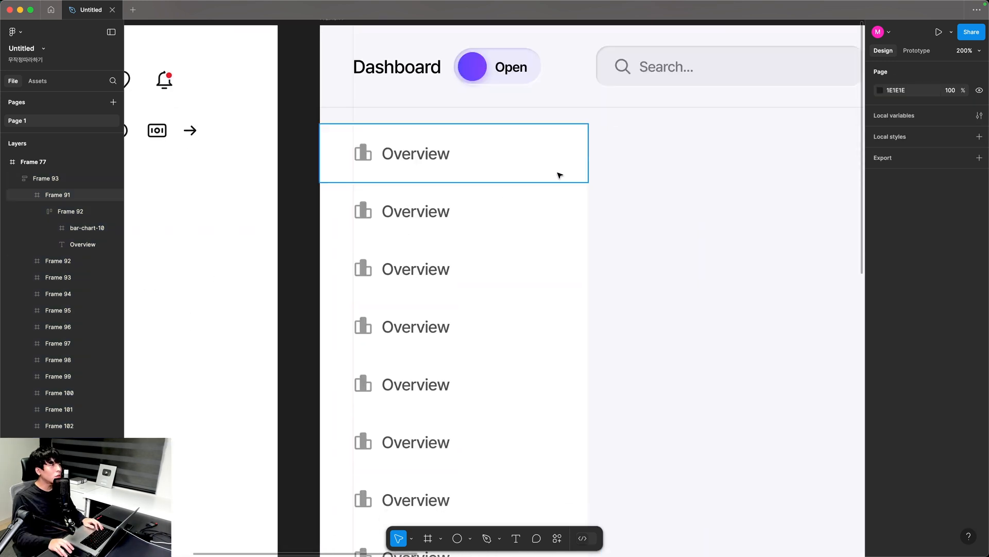
{"action": "left_click_drag", "start_coordinate": [557, 157], "coordinate": [541, 394]}
{"action": "scroll", "coordinate": [580, 246], "scroll_direction": "down", "scroll_amount": 5}
{"action": "left_click", "coordinate": [565, 219], "text": "shift"}
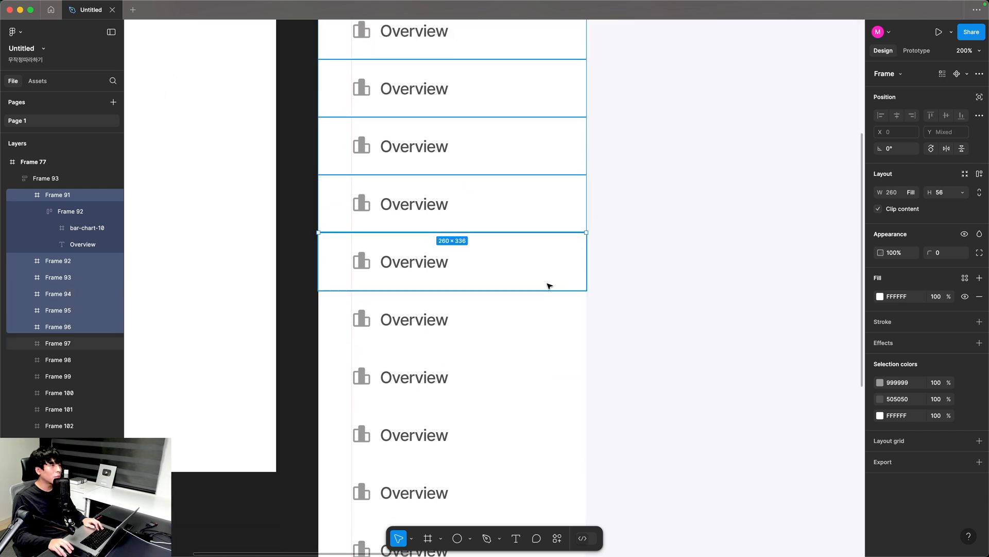
{"action": "left_click", "coordinate": [547, 284], "text": "shift"}
{"action": "left_click", "coordinate": [530, 336], "text": "shift"}
{"action": "left_click", "coordinate": [532, 382], "text": "shift"}
{"action": "left_click", "coordinate": [548, 437], "text": "shift"}
{"action": "scroll", "coordinate": [576, 495], "scroll_direction": "down", "scroll_amount": 5}
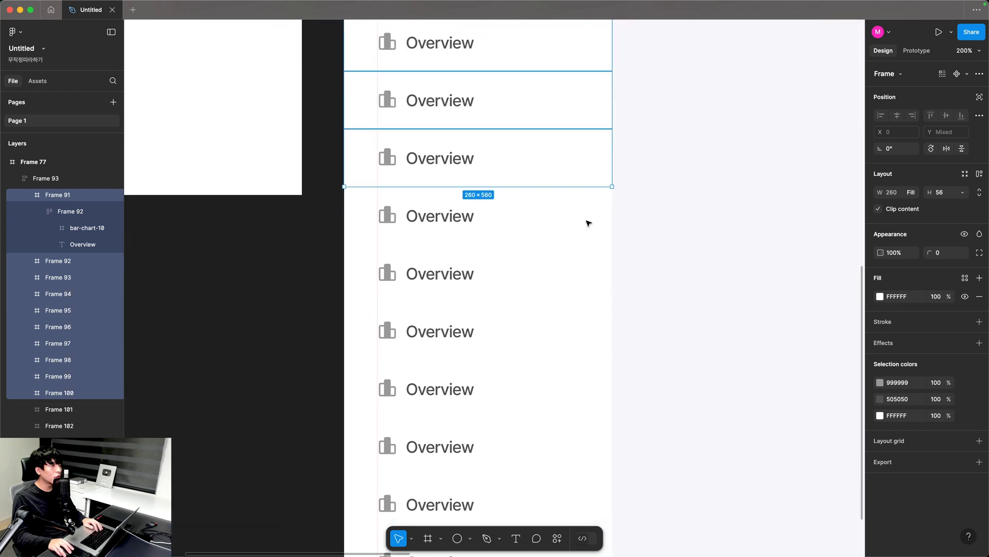
{"action": "left_click", "coordinate": [582, 227], "text": "shift"}
{"action": "left_click", "coordinate": [545, 279], "text": "shift"}
{"action": "left_click", "coordinate": [546, 335], "text": "shift"}
{"action": "left_click", "coordinate": [545, 391], "text": "shift"}
{"action": "scroll", "coordinate": [541, 428], "scroll_direction": "down", "scroll_amount": 4}
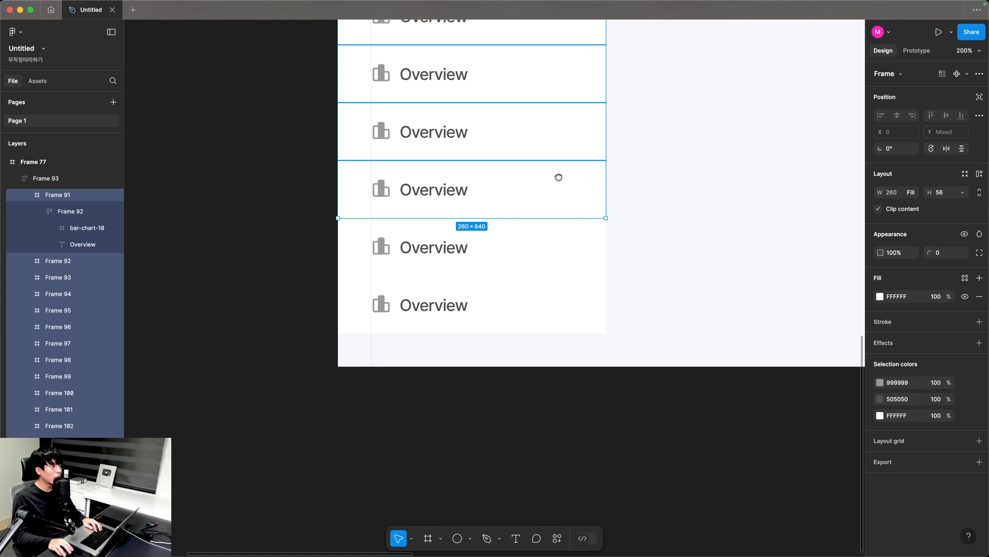
{"action": "left_click", "coordinate": [546, 245], "text": "shift"}
{"action": "left_click", "coordinate": [533, 305], "text": "shift"}
{"action": "scroll", "coordinate": [495, 123], "scroll_direction": "up", "scroll_amount": 5}
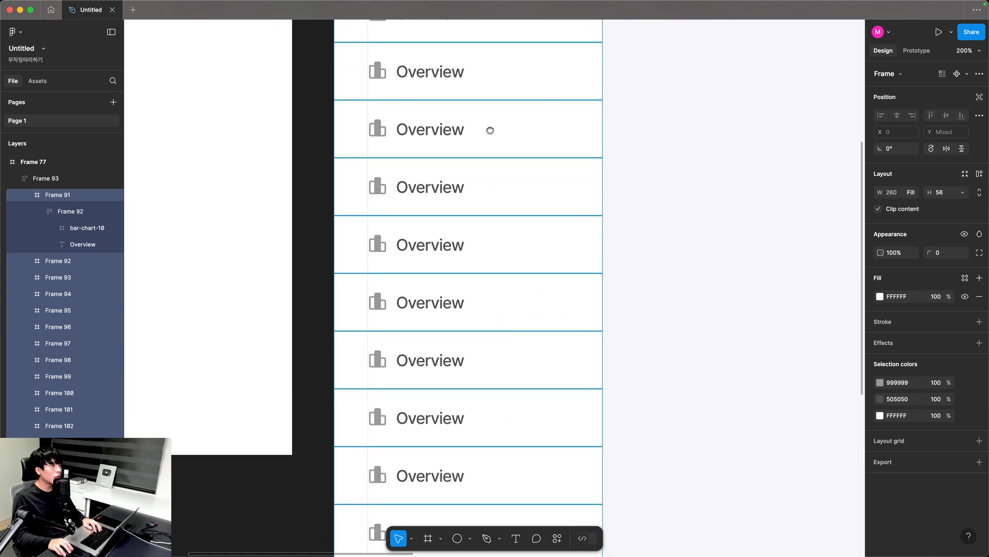
{"action": "scroll", "coordinate": [488, 128], "scroll_direction": "left", "scroll_amount": 5}
{"action": "left_click", "coordinate": [964, 298]}
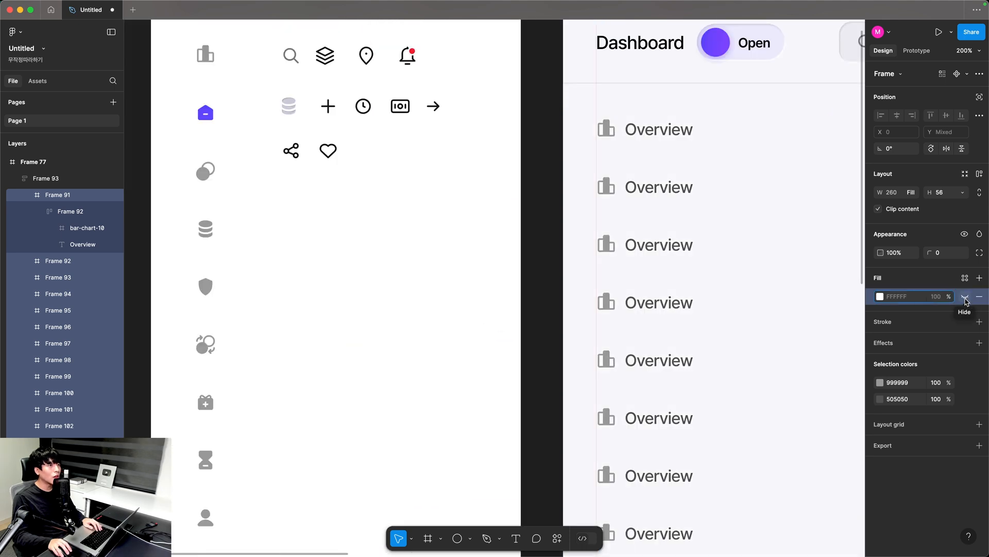
Draw a frame of about 177 × 48 around the second row's icon and label, starting at X 32, Y 5.
{"action": "left_click_drag", "start_coordinate": [528, 223], "coordinate": [289, 234]}
{"action": "left_click_drag", "start_coordinate": [264, 125], "coordinate": [645, 322]}
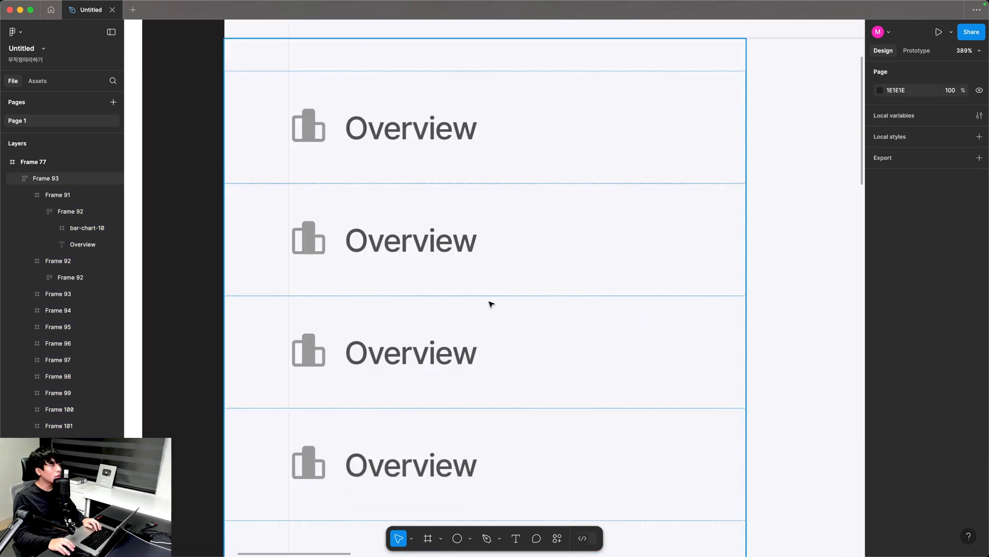
{"action": "left_click", "coordinate": [361, 252]}
{"action": "key", "text": "f"}
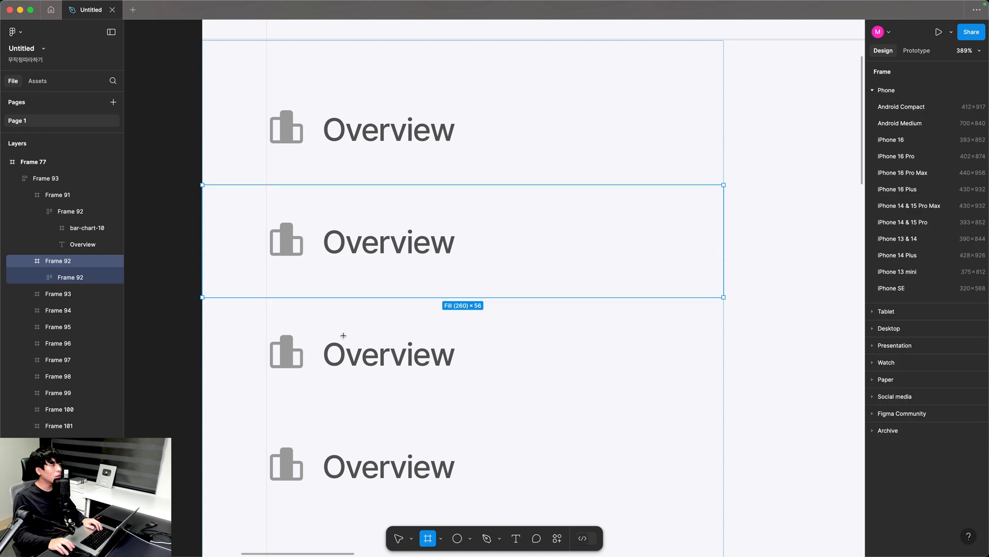
{"action": "left_click_drag", "start_coordinate": [268, 194], "coordinate": [622, 290]}
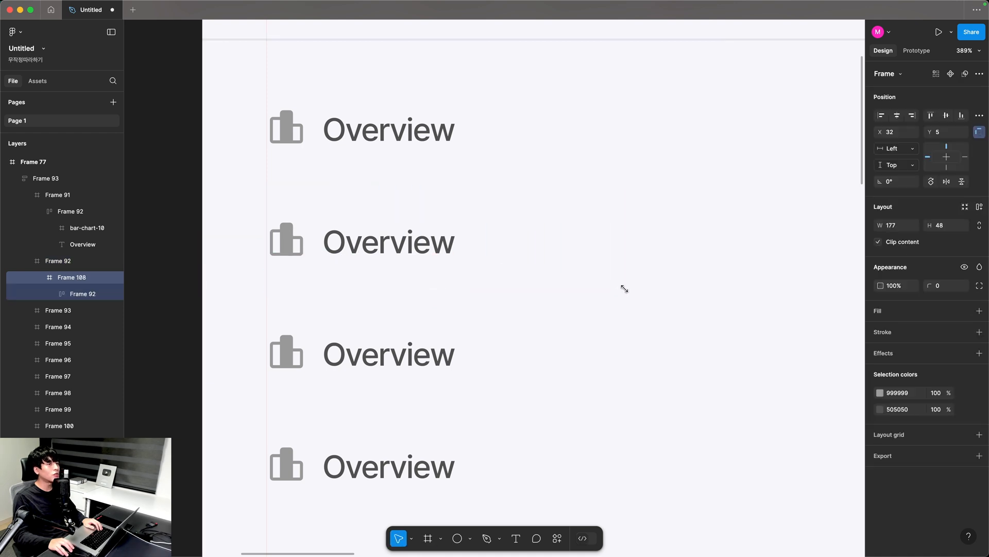
Add a white FFFFFF fill to the frame inside the second row and make it 56 high at Y 0.
{"action": "left_click", "coordinate": [879, 313]}
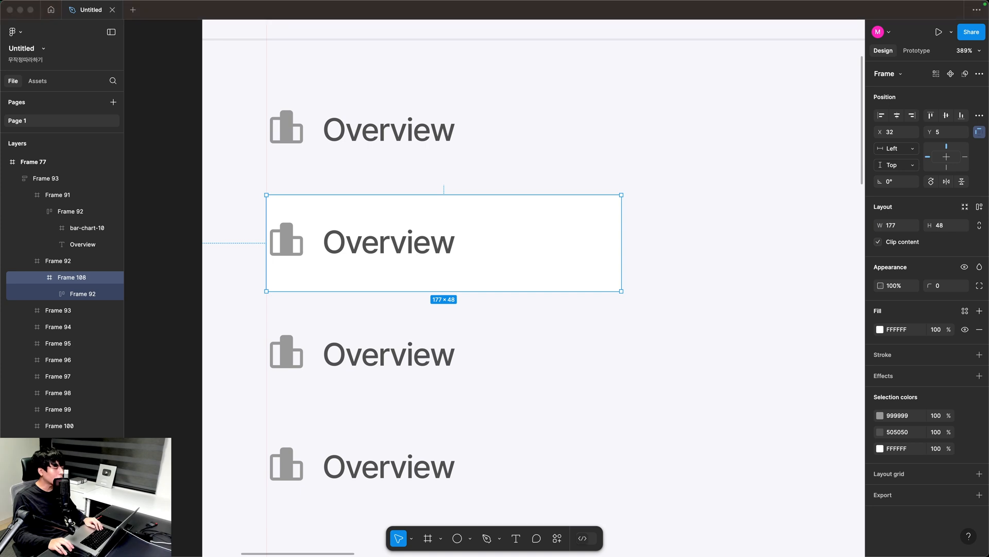
{"action": "left_click", "coordinate": [323, 274]}
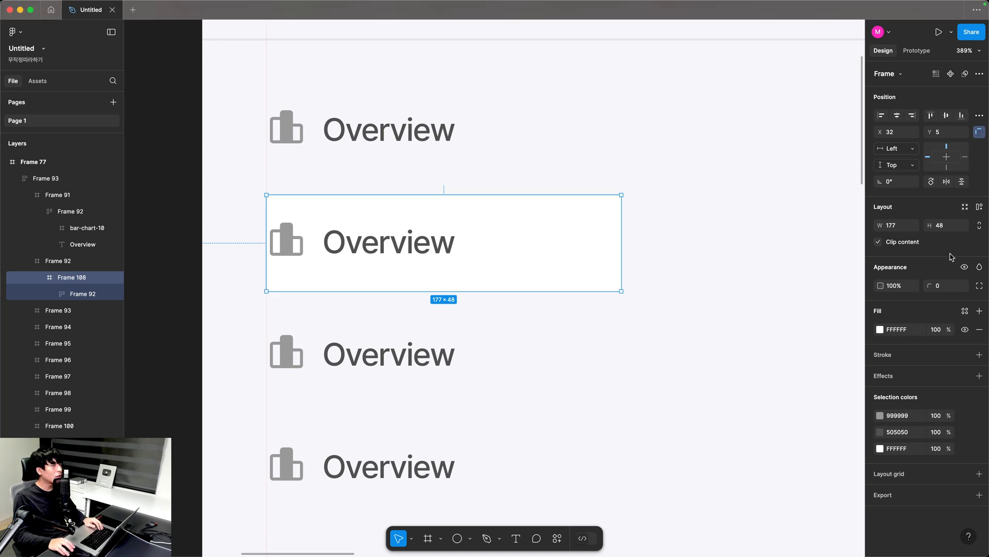
{"action": "type", "text": "56"}
{"action": "key", "text": "Return"}
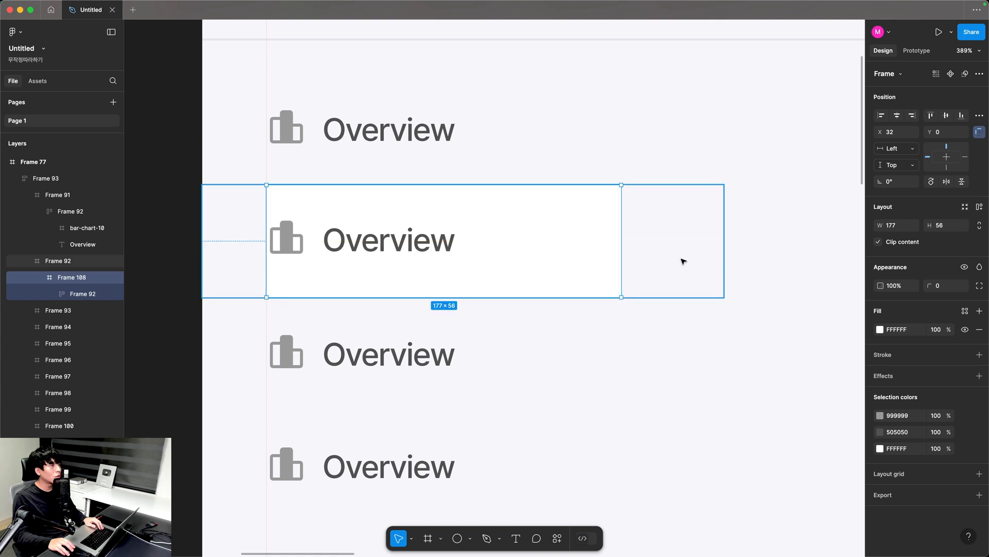
Move the second row's inner frame to X 20 and set its width to 200.
{"action": "key", "text": "Left"}
{"action": "key", "text": "Left"}
{"action": "key", "text": "shift+Left"}
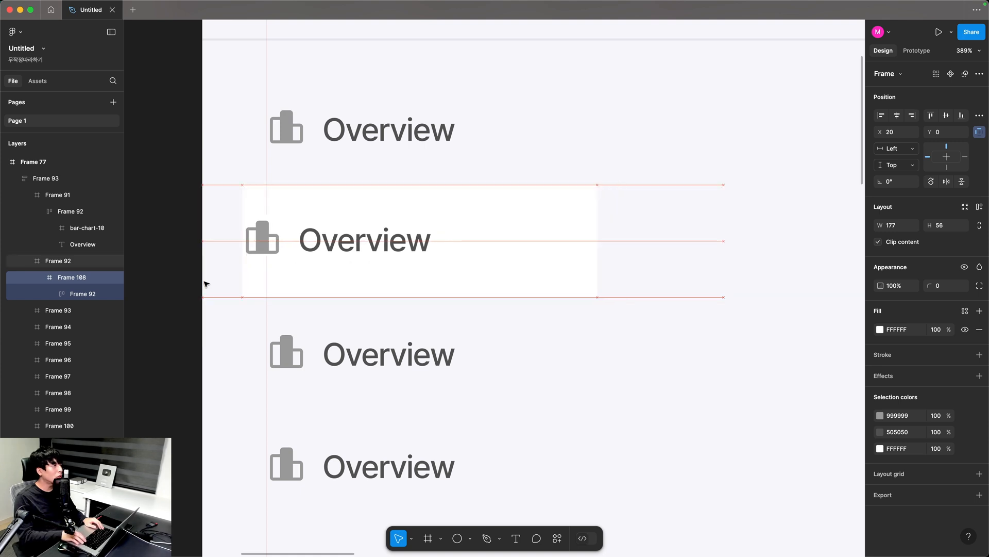
{"action": "key", "text": "alt"}
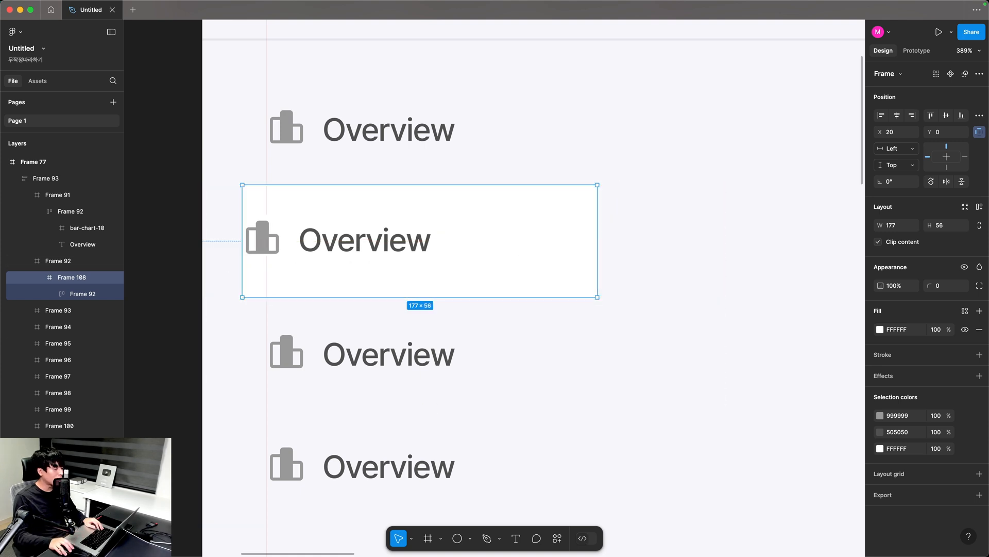
{"action": "left_click", "coordinate": [902, 227]}
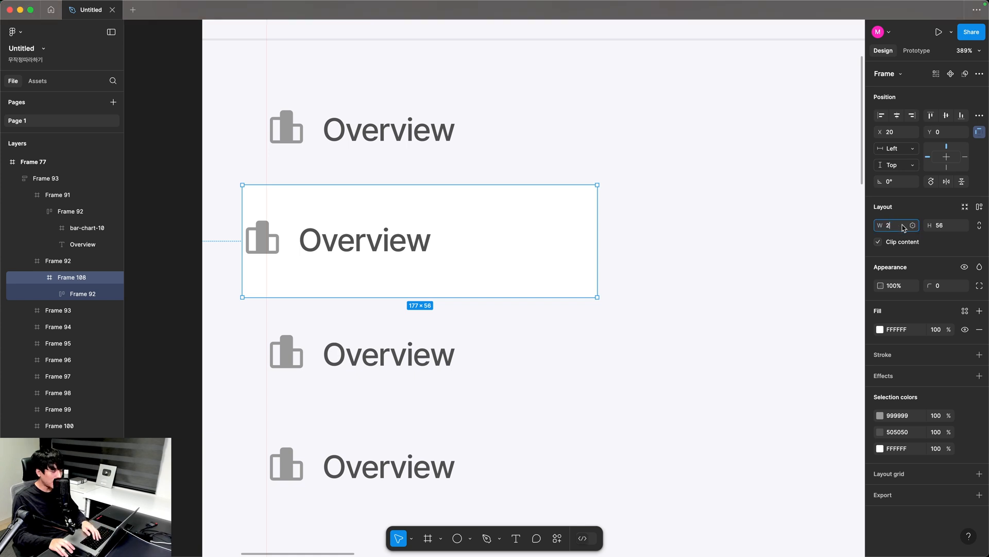
{"action": "type", "text": "200"}
{"action": "key", "text": "Return"}
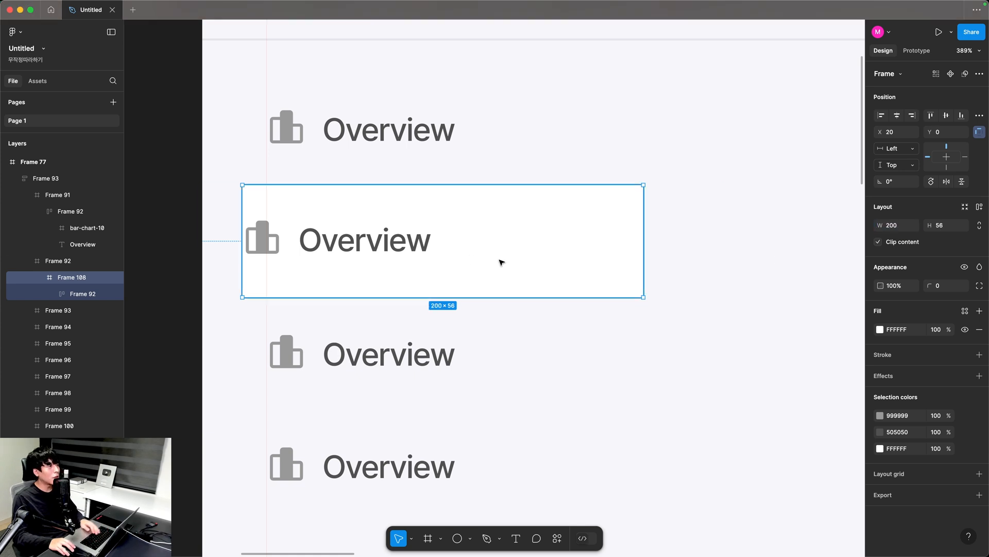
Move the icon-and-label group inside the white frame to X 12, in line with the other rows.
{"action": "double_click", "coordinate": [310, 246]}
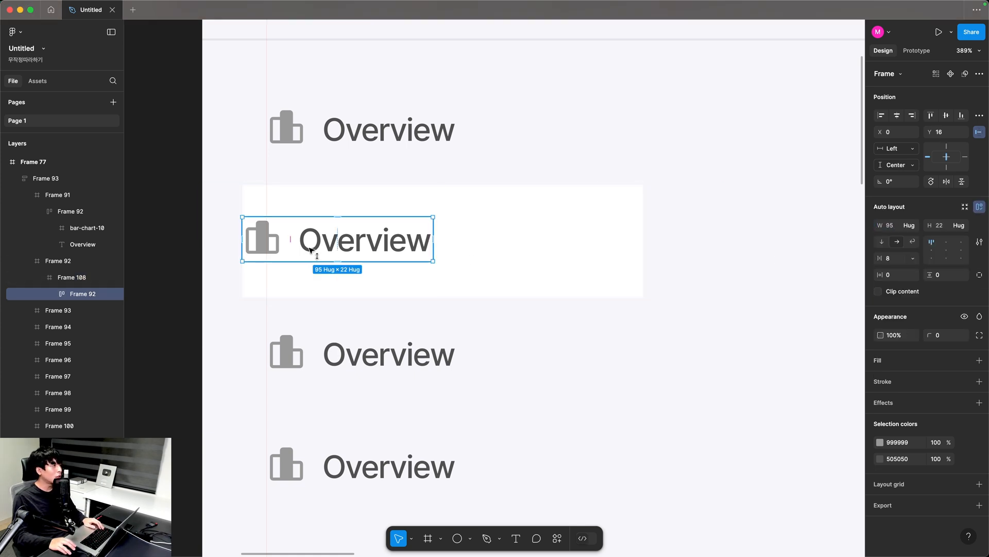
{"action": "left_click_drag", "start_coordinate": [313, 254], "coordinate": [338, 254]}
{"action": "key", "text": "alt"}
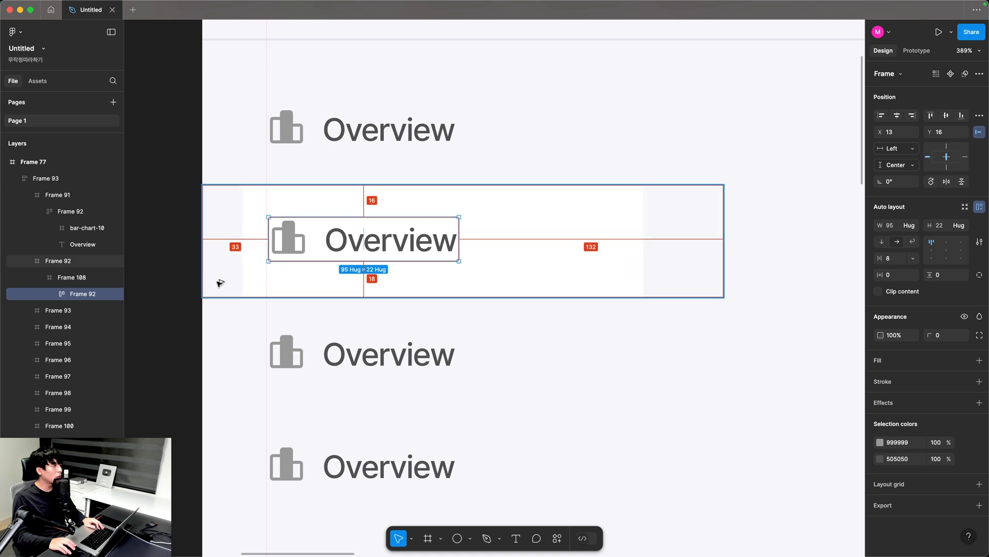
{"action": "key", "text": "Left"}
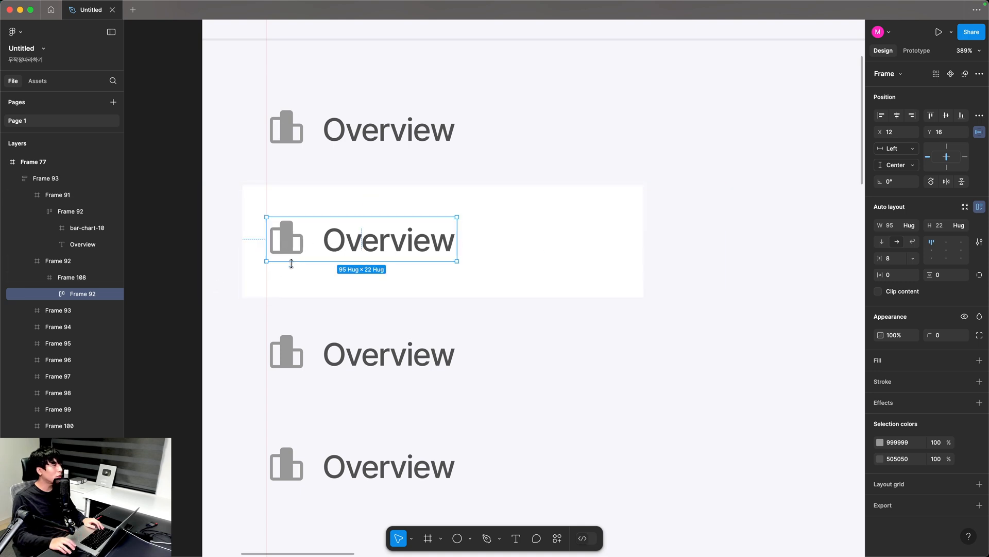
{"action": "key", "text": "alt"}
Give the second row's inner frame a corner radius of 12 and a fill of EBE9FB.
{"action": "left_click", "coordinate": [258, 253]}
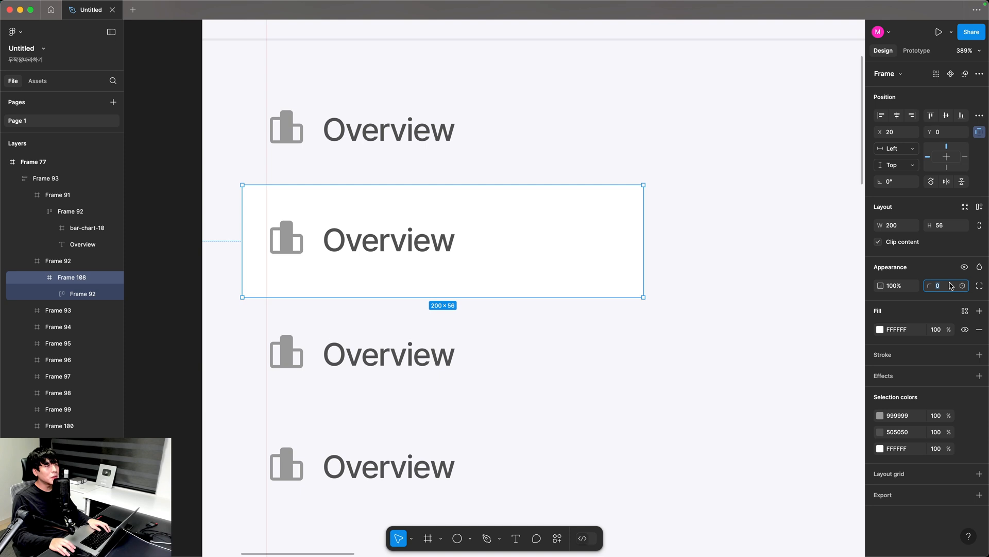
{"action": "left_click", "coordinate": [953, 287]}
{"action": "type", "text": "12"}
{"action": "key", "text": "Return"}
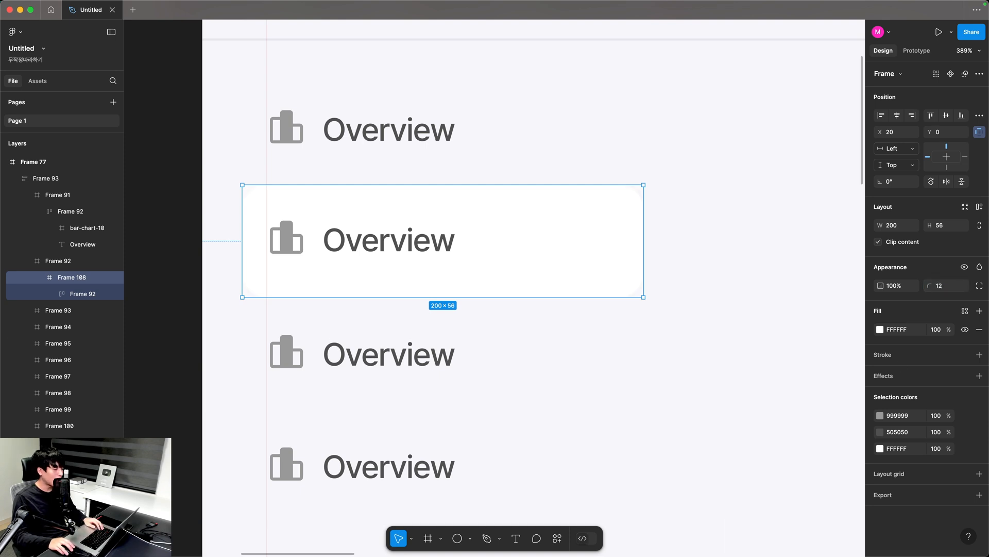
{"action": "left_click", "coordinate": [899, 330]}
{"action": "type", "text": "EBE9FB"}
{"action": "key", "text": "Return"}
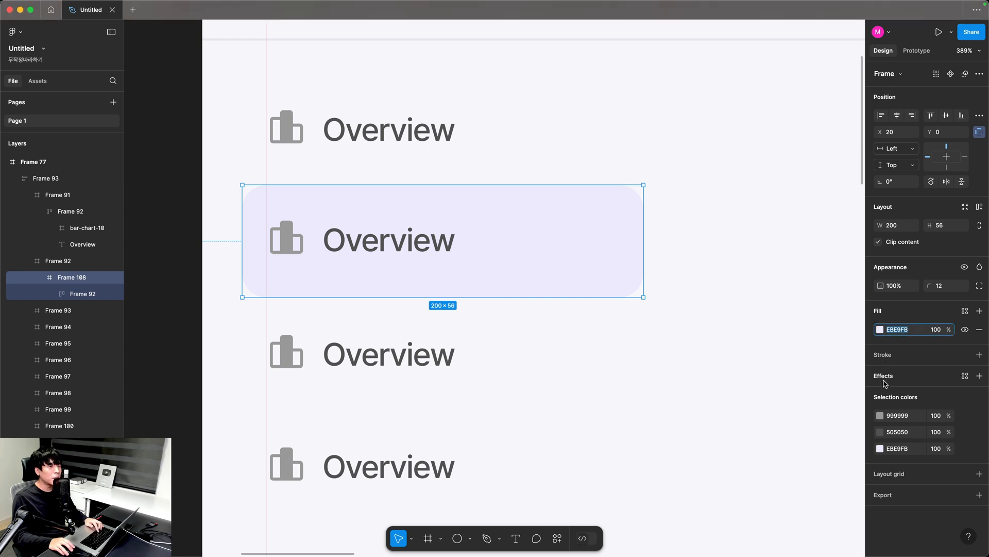
Add an inner shadow to the highlighted frame with X -1, Y -1, blur 1 and colour FFFFFF at 100%.
{"action": "left_click", "coordinate": [979, 375]}
{"action": "left_click", "coordinate": [912, 394]}
{"action": "left_click", "coordinate": [918, 382]}
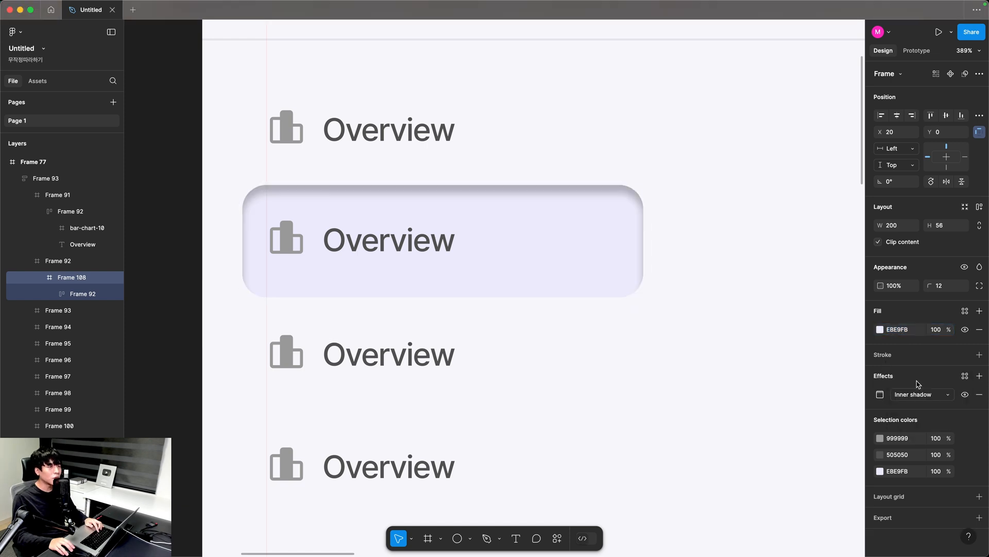
{"action": "left_click", "coordinate": [880, 394]}
{"action": "type", "text": "-1"}
{"action": "key", "text": "Tab"}
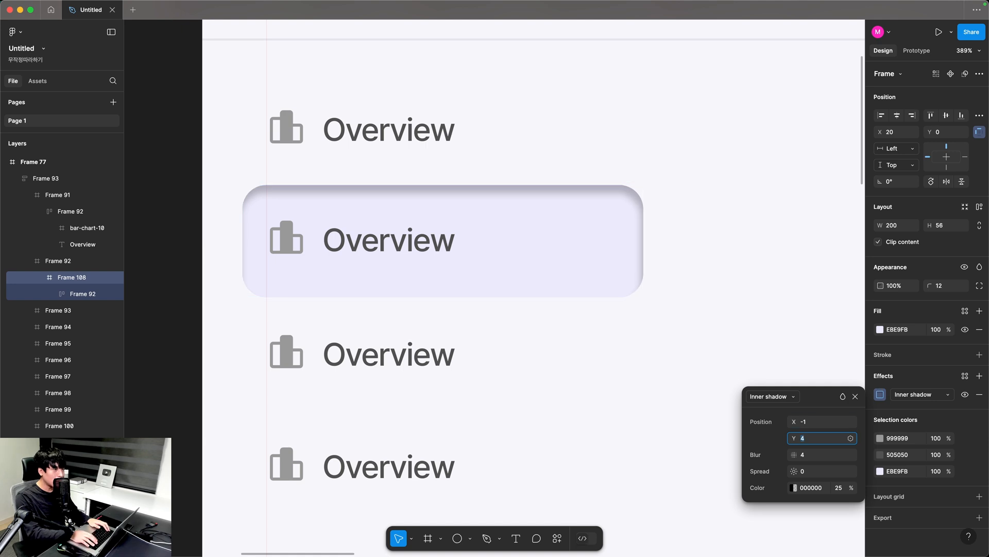
{"action": "type", "text": "-1"}
{"action": "key", "text": "Tab"}
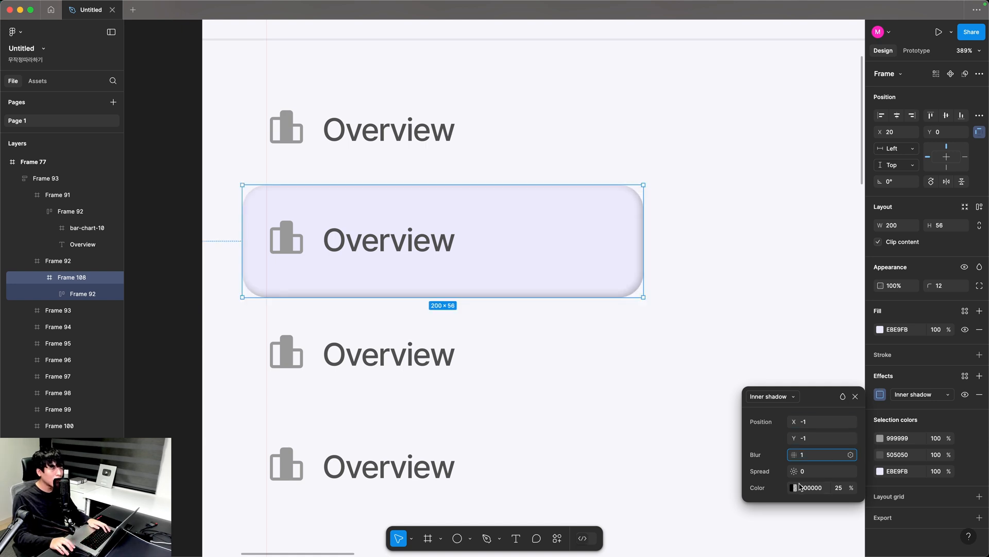
{"action": "left_click", "coordinate": [793, 488]}
{"action": "left_click_drag", "start_coordinate": [661, 380], "coordinate": [617, 295]}
{"action": "left_click_drag", "start_coordinate": [670, 452], "coordinate": [926, 448]}
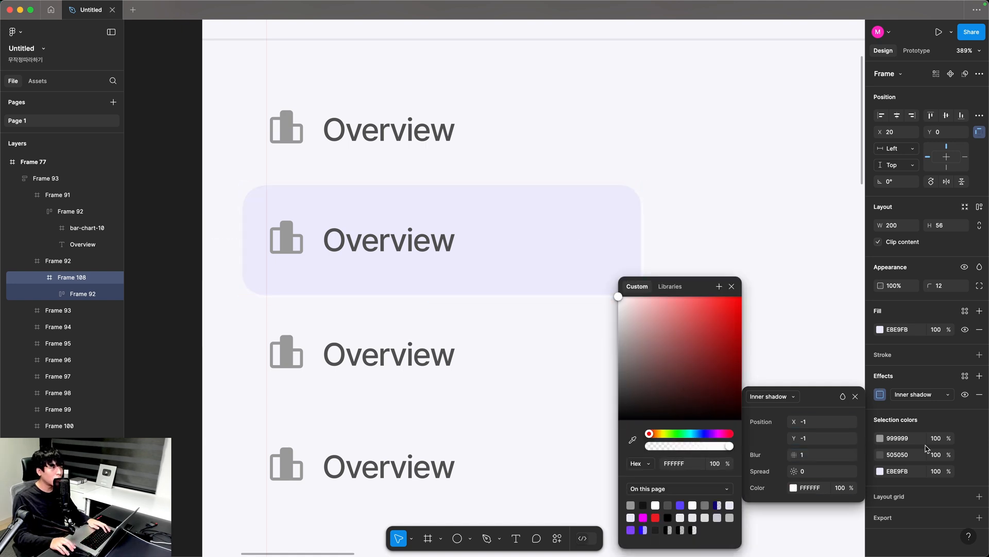
Duplicate the inner shadow and set the copy to X 1, Y 1, blur 2 and colour 110074 at 15%.
{"action": "left_click", "coordinate": [871, 396]}
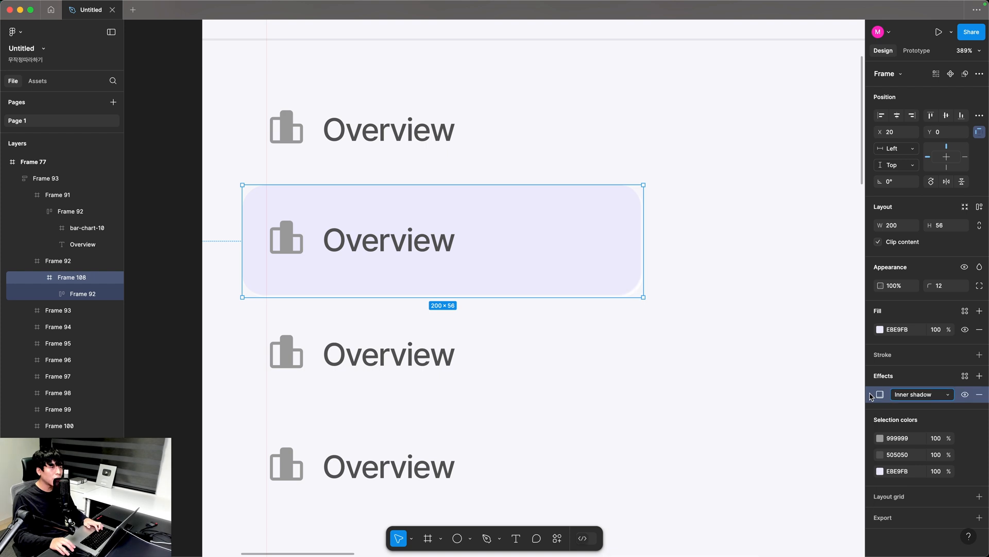
{"action": "key", "text": "super+c"}
{"action": "key", "text": "super+v"}
{"action": "left_click", "coordinate": [881, 394]}
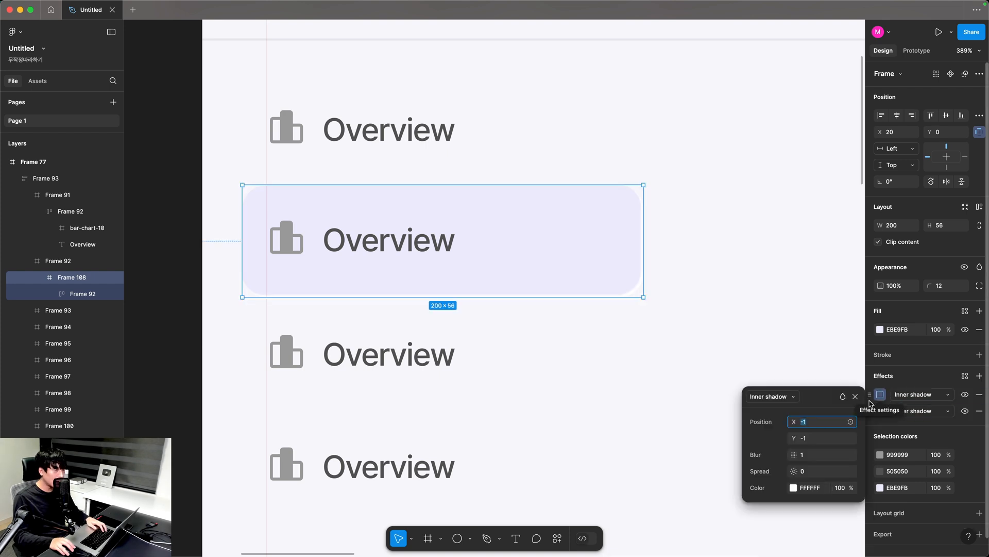
{"action": "type", "text": "1"}
{"action": "left_click", "coordinate": [816, 439]}
{"action": "left_click", "coordinate": [811, 456]}
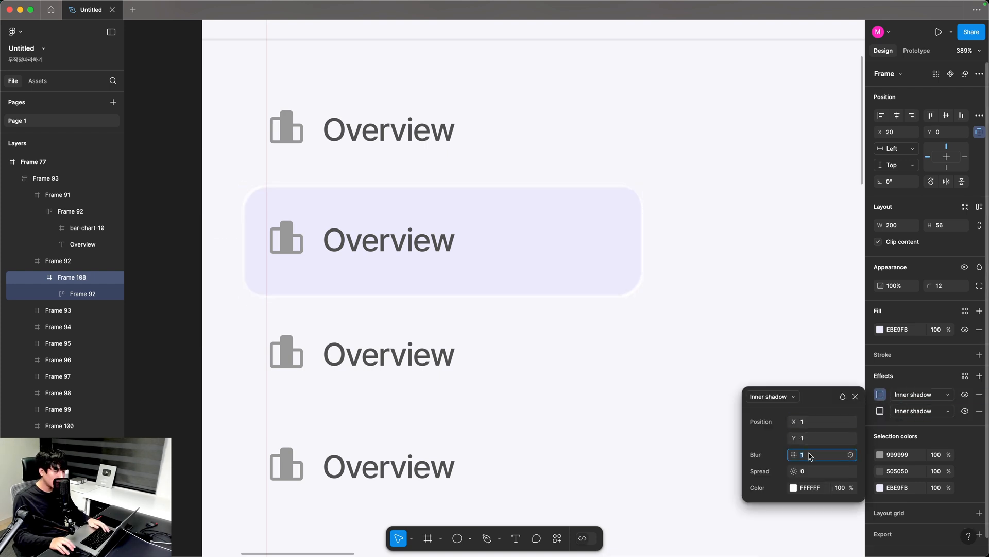
{"action": "type", "text": "2"}
{"action": "left_click", "coordinate": [810, 490]}
{"action": "key", "text": "super+v"}
{"action": "key", "text": "Return"}
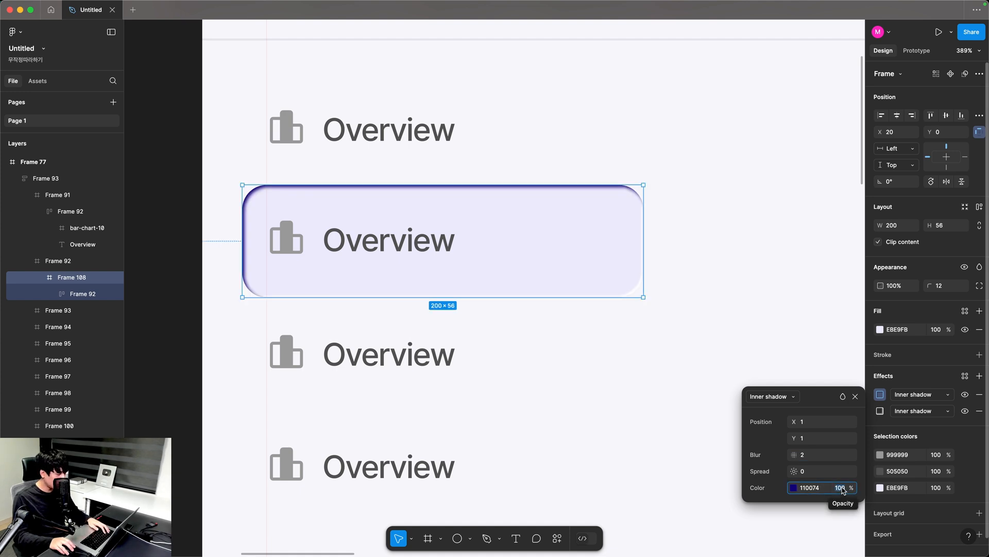
{"action": "type", "text": "15"}
{"action": "key", "text": "Return"}
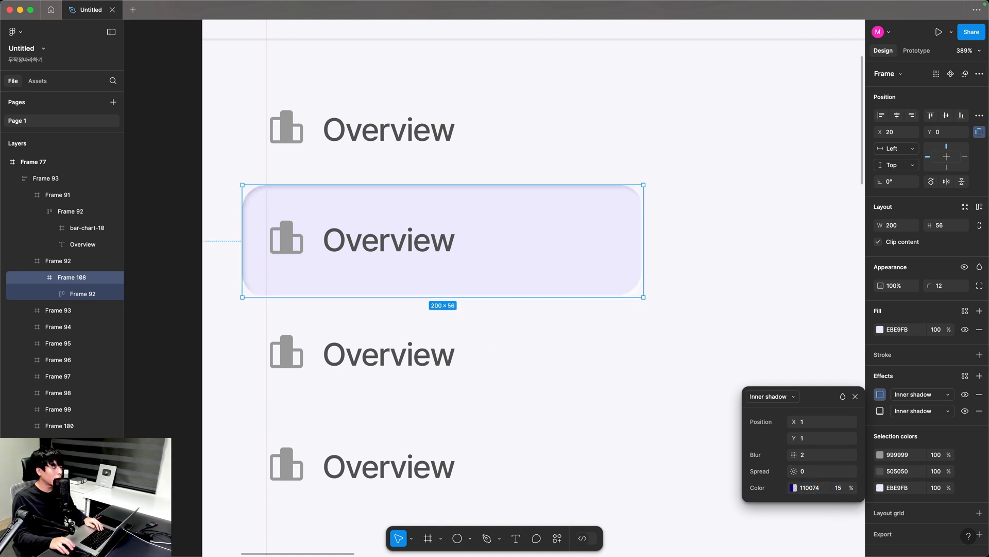
{"action": "left_click", "coordinate": [187, 272]}
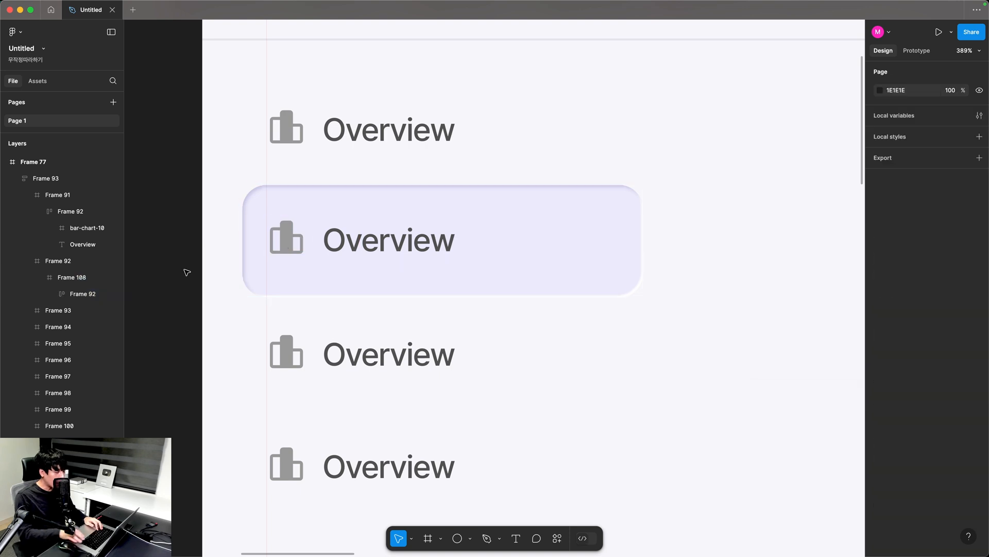
Rename the second to fifth menu labels as Daily report, Revenue, Cash journal and Security.
{"action": "key", "text": "shift+0"}
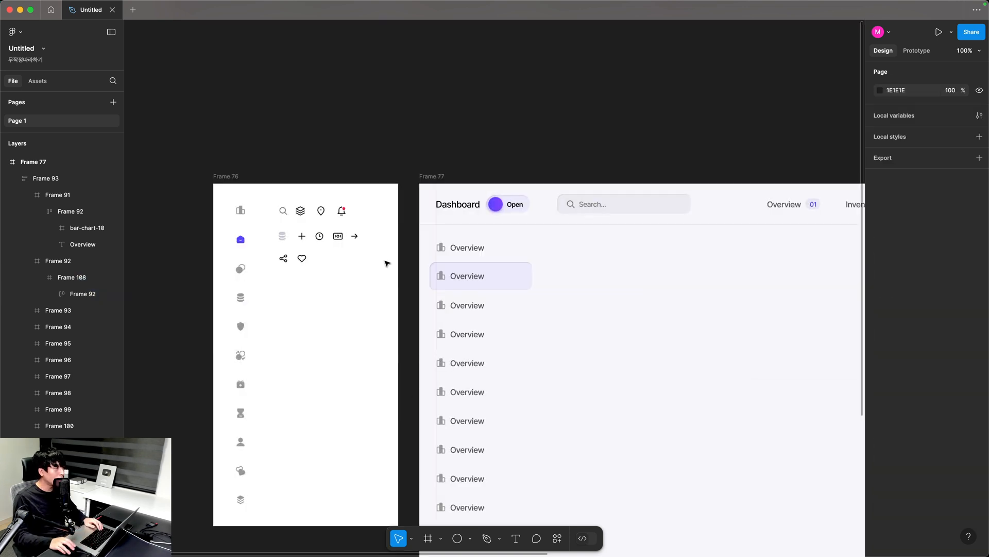
{"action": "left_click_drag", "start_coordinate": [372, 171], "coordinate": [615, 465]}
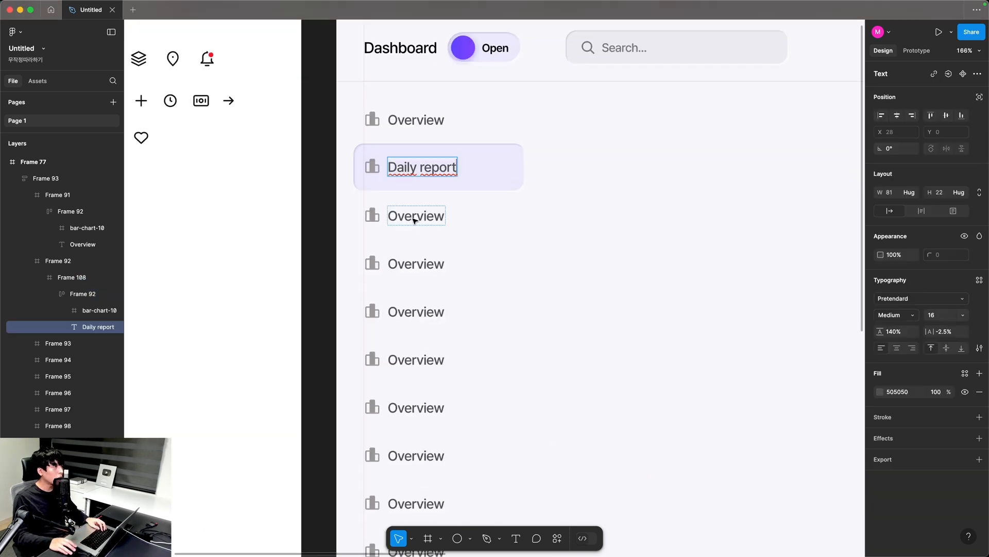
{"action": "double_click", "coordinate": [415, 216]}
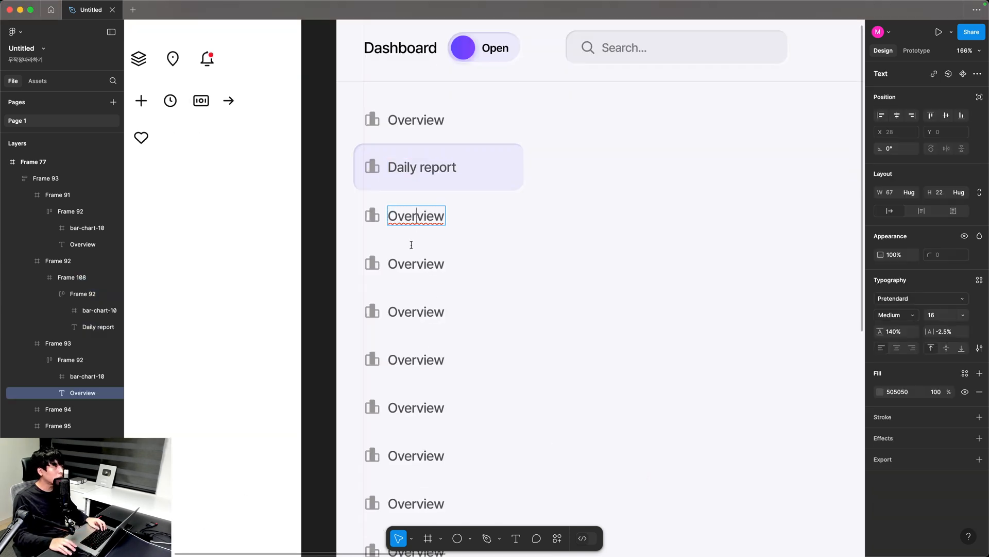
{"action": "type", "text": "Revenue"}
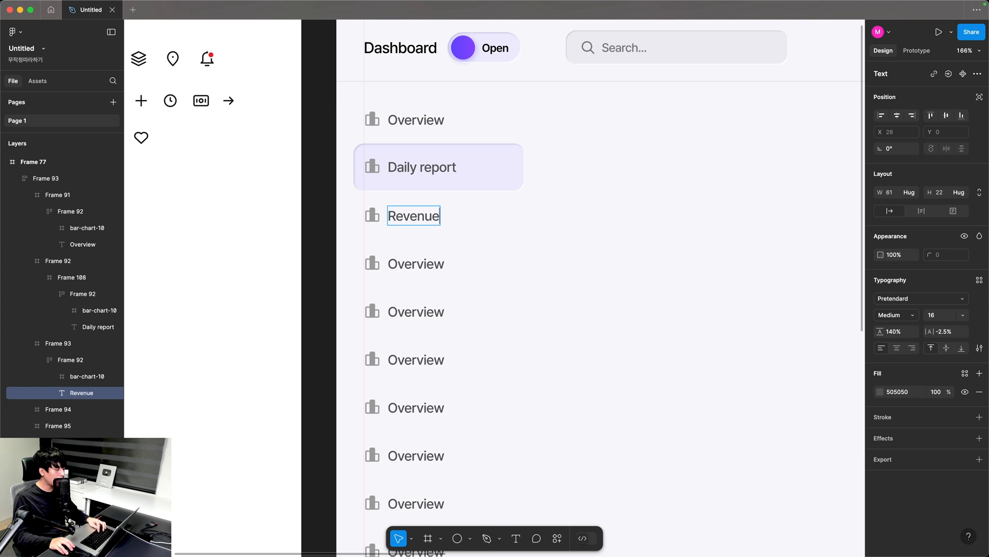
{"action": "left_click", "coordinate": [409, 267]}
{"action": "double_click", "coordinate": [410, 268]}
{"action": "type", "text": "Cash journal"}
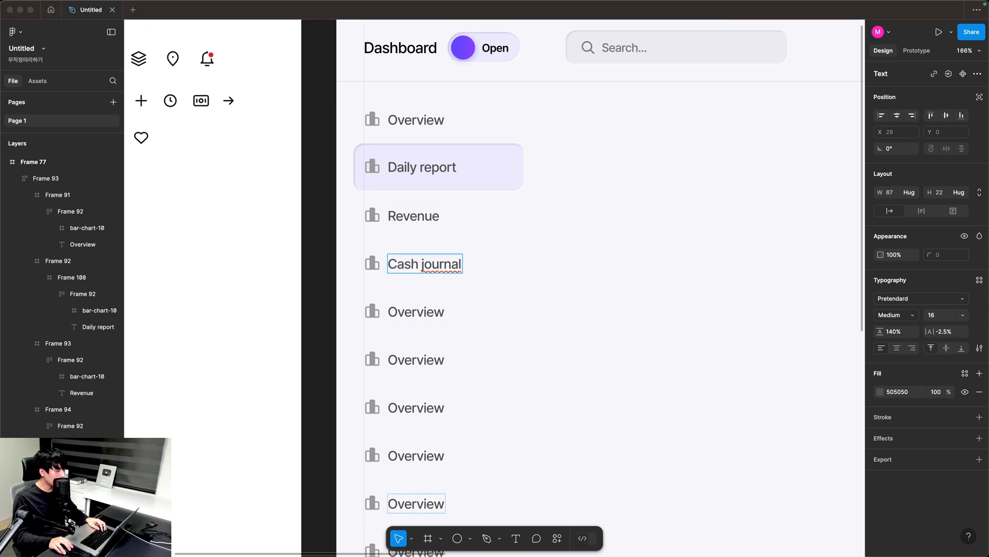
{"action": "double_click", "coordinate": [416, 312]}
{"action": "type", "text": "Security"}
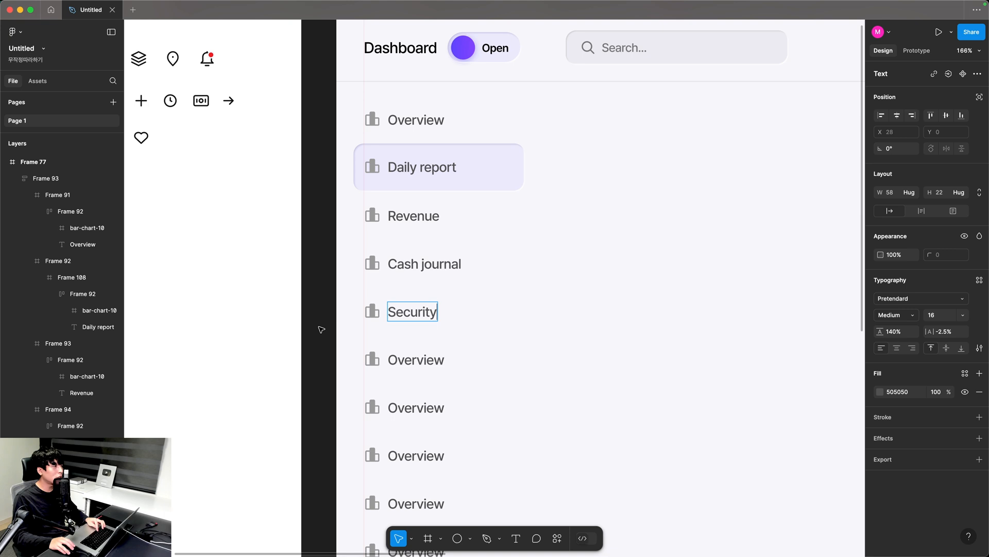
Rename the next six menu labels as Payroll Change, Gift cards, Reservations, Customers, Love Team and Inventory.
{"action": "key", "text": "Escape"}
{"action": "left_click_drag", "start_coordinate": [361, 392], "coordinate": [367, 242]}
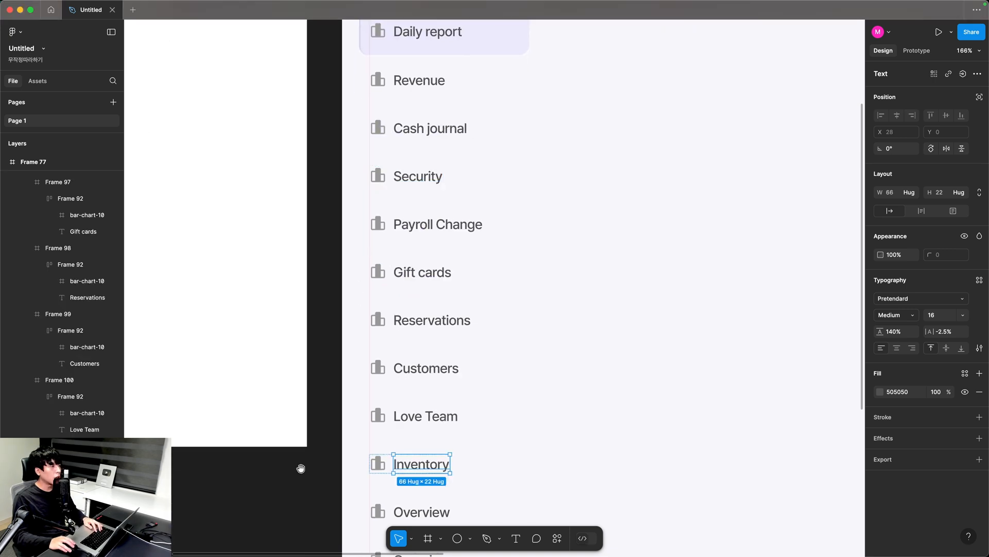
Delete the six leftover Overview rows below Inventory from the side menu.
{"action": "left_click_drag", "start_coordinate": [303, 467], "coordinate": [290, 200]}
{"action": "left_click_drag", "start_coordinate": [317, 267], "coordinate": [317, 263]}
{"action": "left_click", "coordinate": [424, 235]}
{"action": "left_click", "coordinate": [402, 284], "text": "shift"}
{"action": "left_click", "coordinate": [398, 340], "text": "shift"}
{"action": "left_click", "coordinate": [398, 384], "text": "shift"}
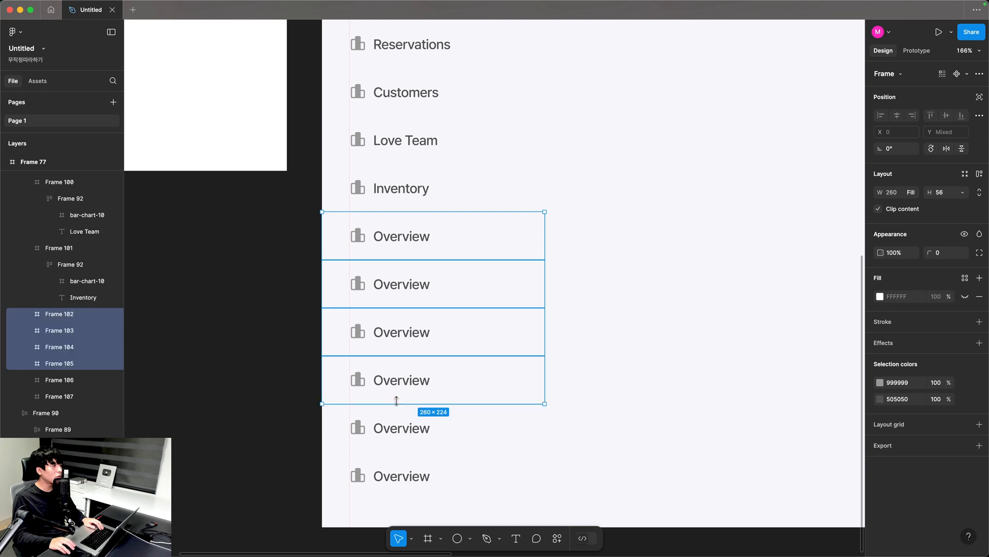
{"action": "left_click", "coordinate": [394, 428], "text": "shift"}
{"action": "left_click", "coordinate": [393, 475], "text": "shift"}
{"action": "key", "text": "Delete"}
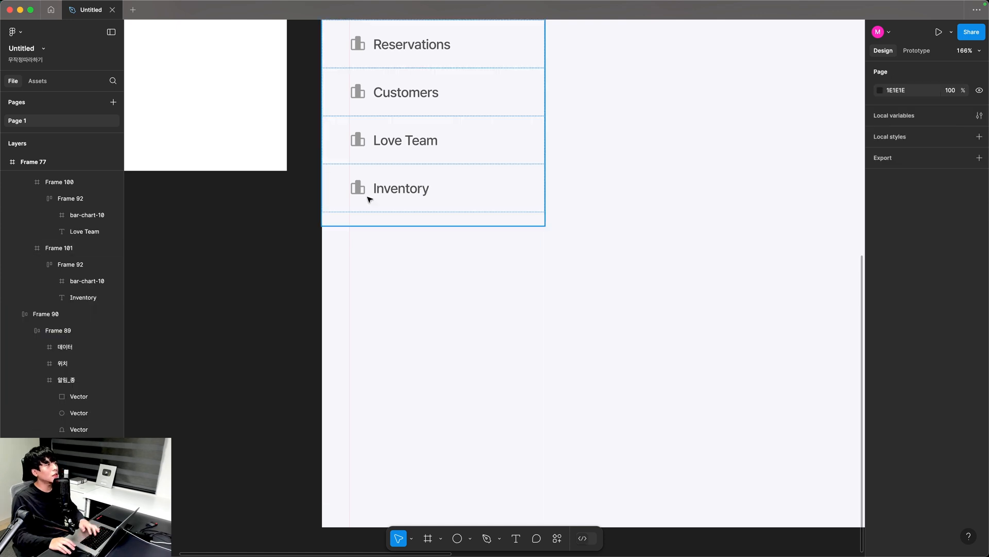
Select the whole column of menu icons in Frame 76 and move it beside the dashboard frame, to X 322.
{"action": "left_click_drag", "start_coordinate": [372, 142], "coordinate": [373, 347]}
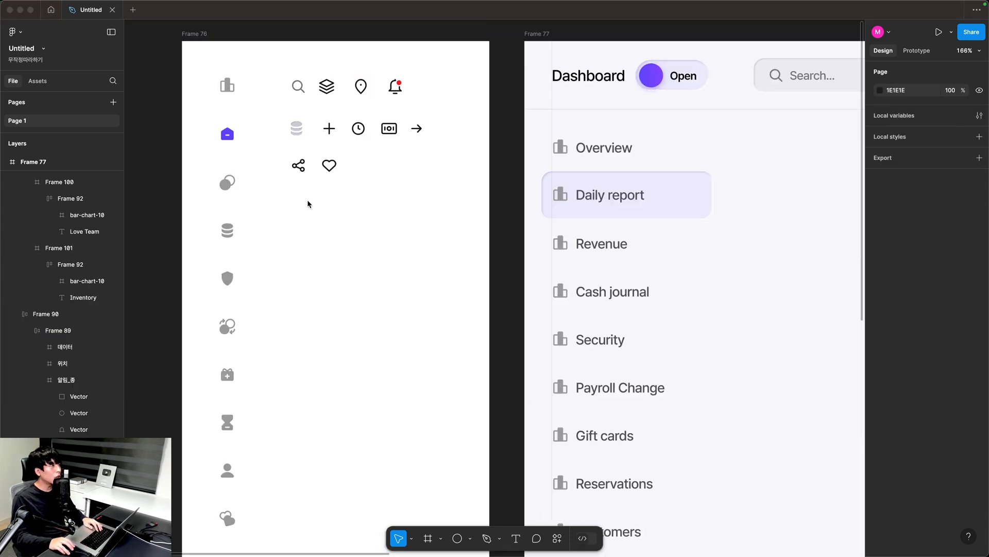
{"action": "left_click", "coordinate": [308, 202]}
{"action": "left_click_drag", "start_coordinate": [196, 67], "coordinate": [268, 546]}
{"action": "scroll", "coordinate": [231, 427], "scroll_direction": "down", "scroll_amount": 5}
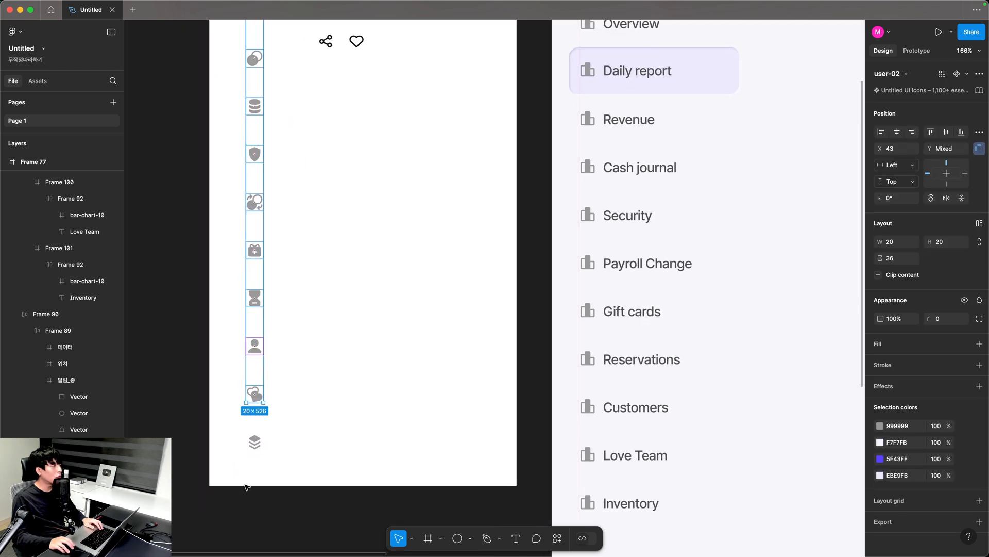
{"action": "scroll", "coordinate": [233, 344], "scroll_direction": "up", "scroll_amount": 7}
{"action": "left_click_drag", "start_coordinate": [230, 327], "coordinate": [469, 325]}
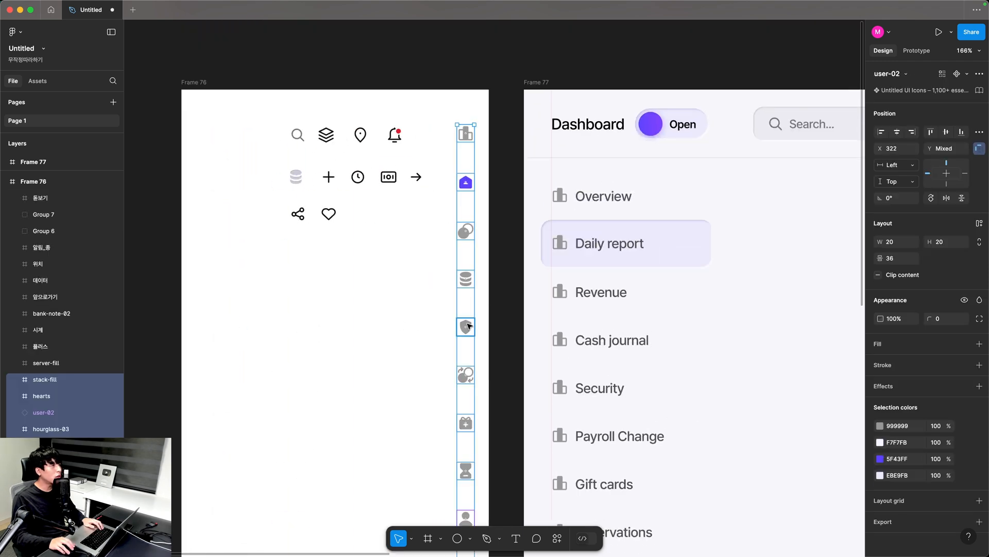
Undo the icon column's move and replace the Daily report row's bar-chart icon with the purple house icon from Frame 76.
{"action": "key", "text": "super+z"}
{"action": "left_click", "coordinate": [355, 287]}
{"action": "left_click", "coordinate": [229, 185]}
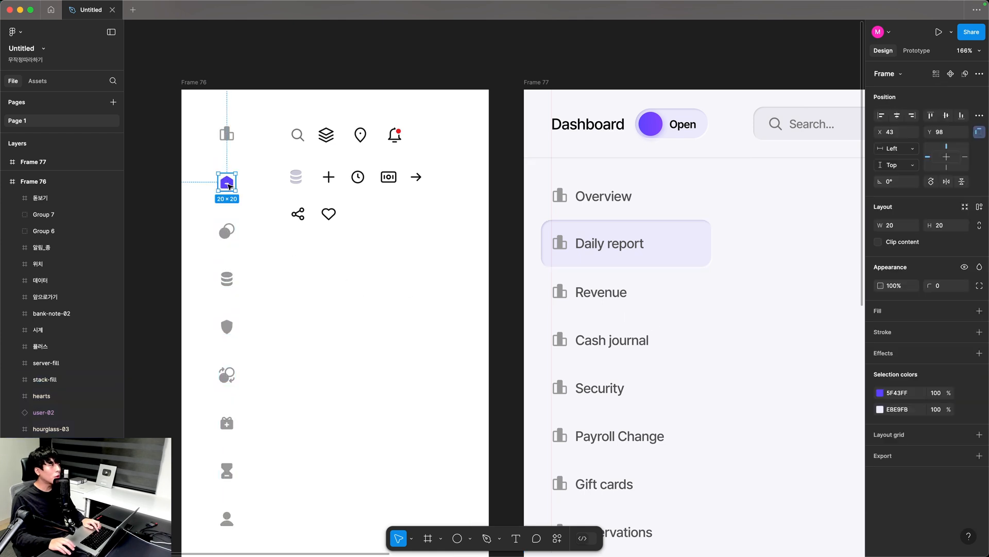
{"action": "left_click", "coordinate": [490, 259]}
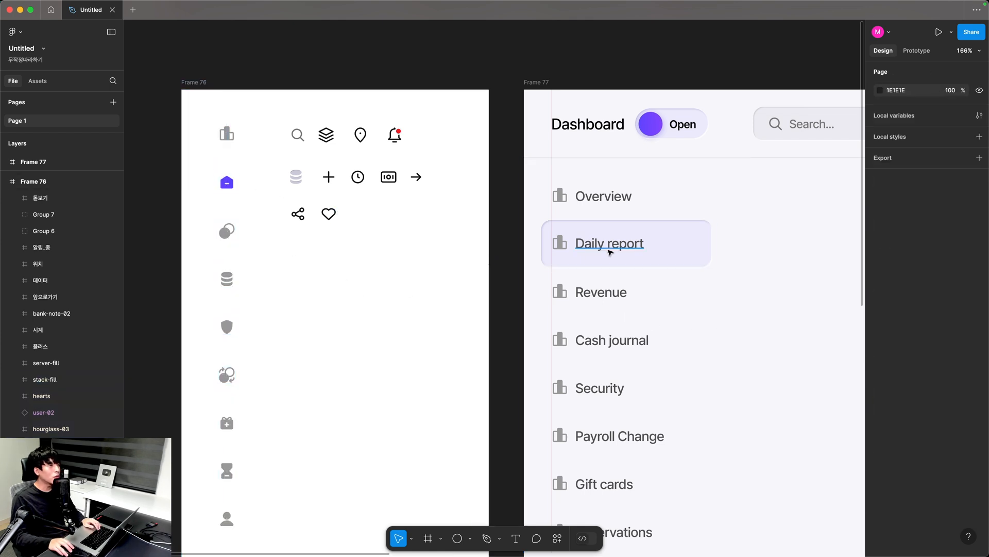
{"action": "left_click", "coordinate": [612, 248]}
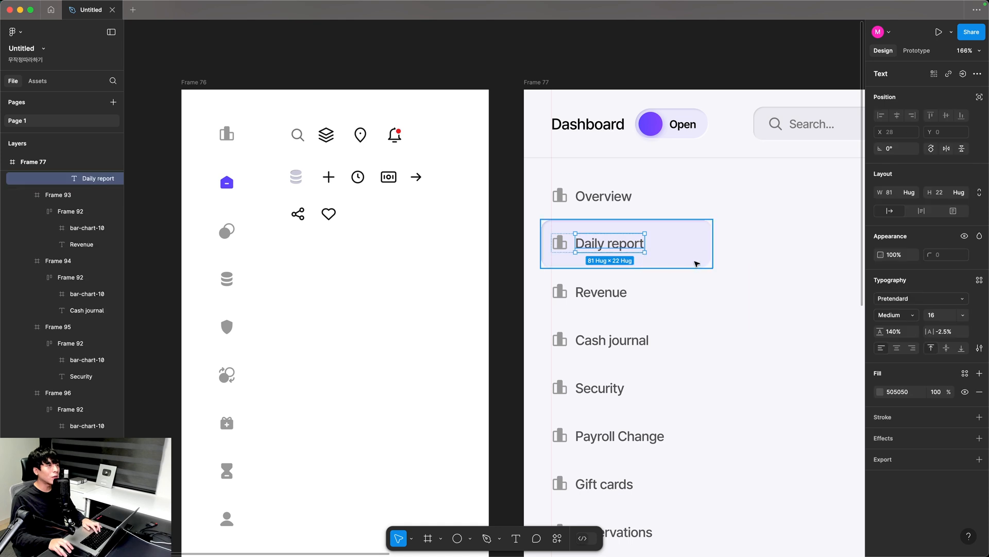
{"action": "key", "text": "super+v"}
{"action": "key", "text": "Left"}
{"action": "left_click", "coordinate": [565, 247]}
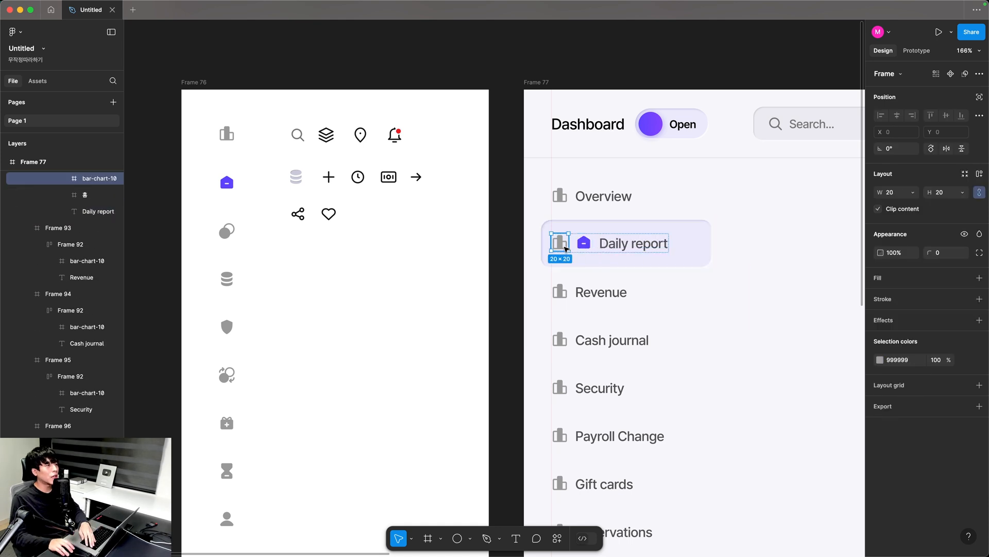
{"action": "key", "text": "Delete"}
Replace the Revenue row's bar-chart icon with a copy of the overlapping coins icon from Frame 76.
{"action": "left_click", "coordinate": [226, 231]}
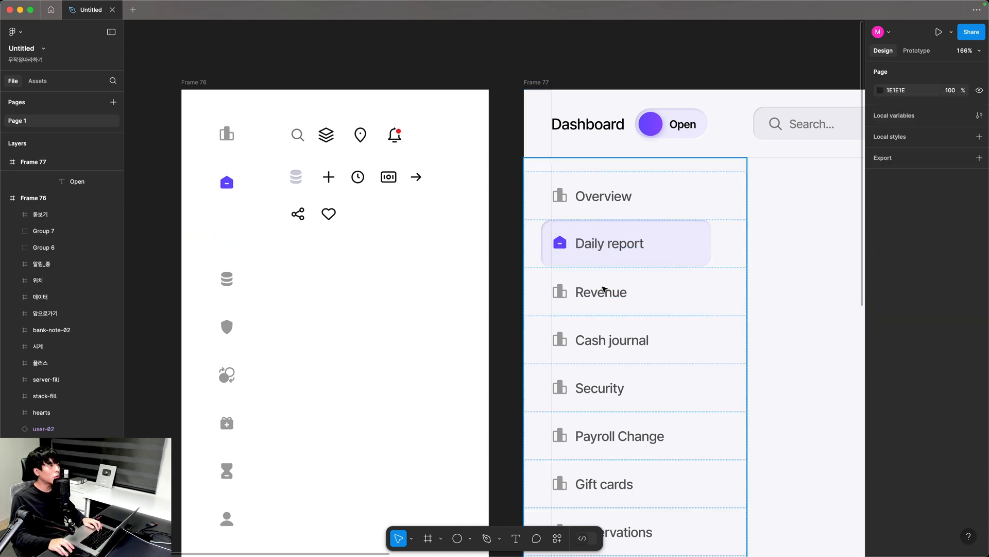
{"action": "left_click", "coordinate": [594, 293]}
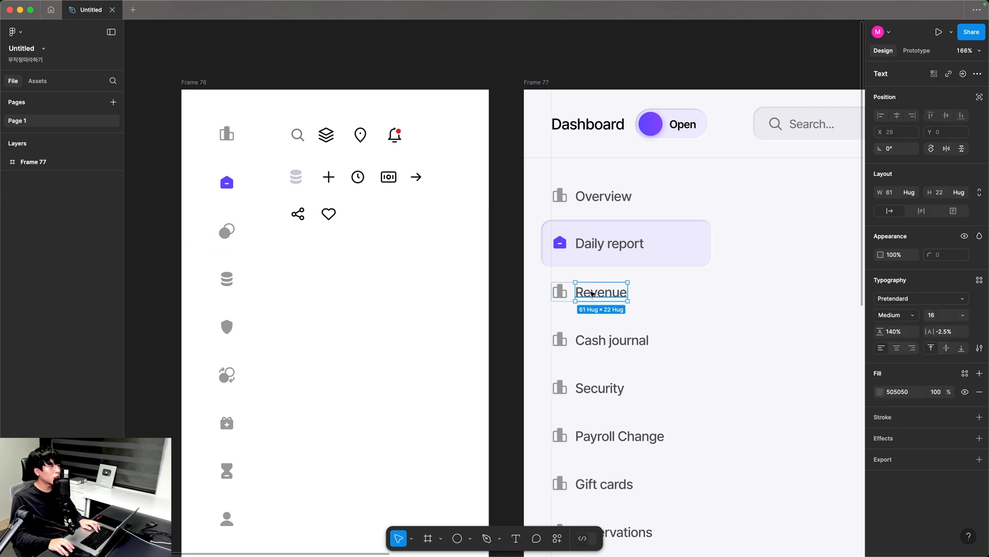
{"action": "key", "text": "cmd+v"}
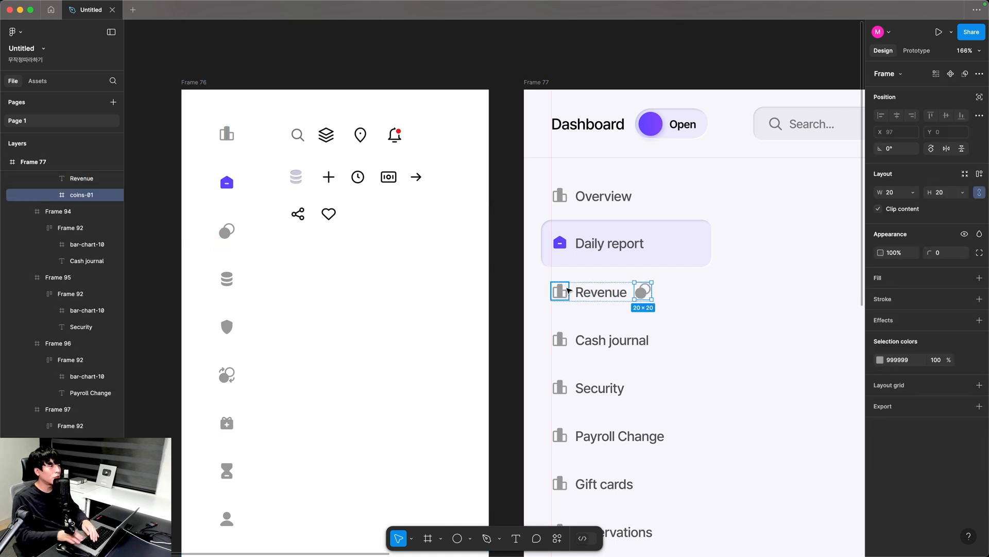
{"action": "key", "text": "Left"}
{"action": "left_click", "coordinate": [567, 290]}
{"action": "key", "text": "Delete"}
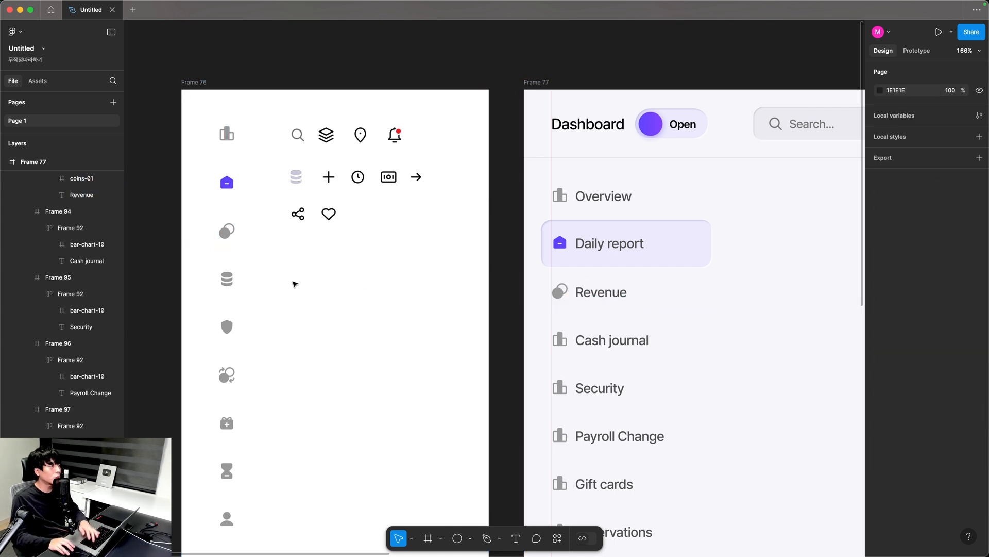
Replace the Cash journal row's bar-chart icon with a copy of the grey server stack icon from Frame 76.
{"action": "left_click", "coordinate": [226, 279]}
{"action": "key", "text": "cmd+c"}
{"action": "left_click", "coordinate": [613, 340]}
{"action": "key", "text": "cmd+v"}
{"action": "key", "text": "Left"}
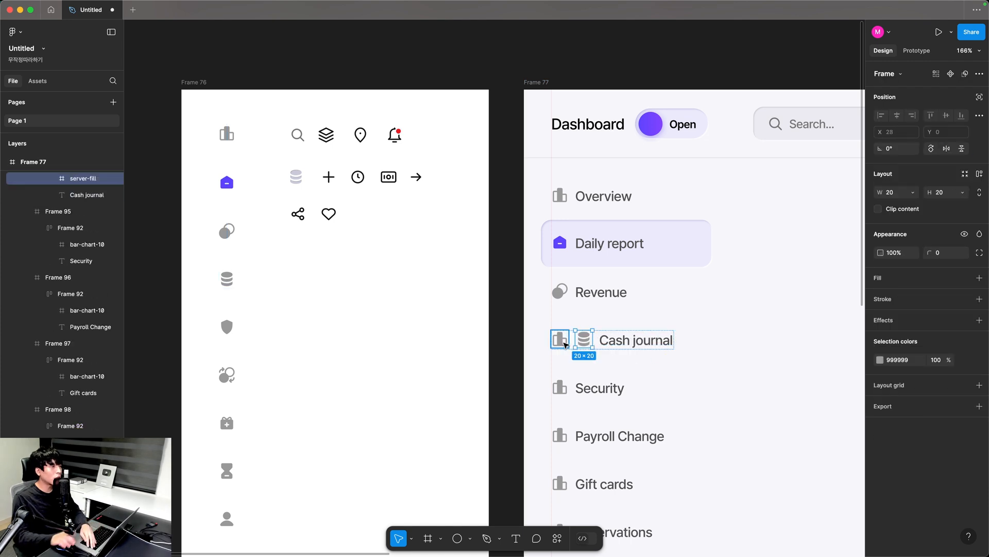
{"action": "left_click", "coordinate": [566, 344]}
{"action": "key", "text": "Delete"}
Replace the Security row's bar-chart icon with a copy of the shield icon from Frame 76.
{"action": "left_click", "coordinate": [226, 327]}
{"action": "left_click", "coordinate": [580, 390]}
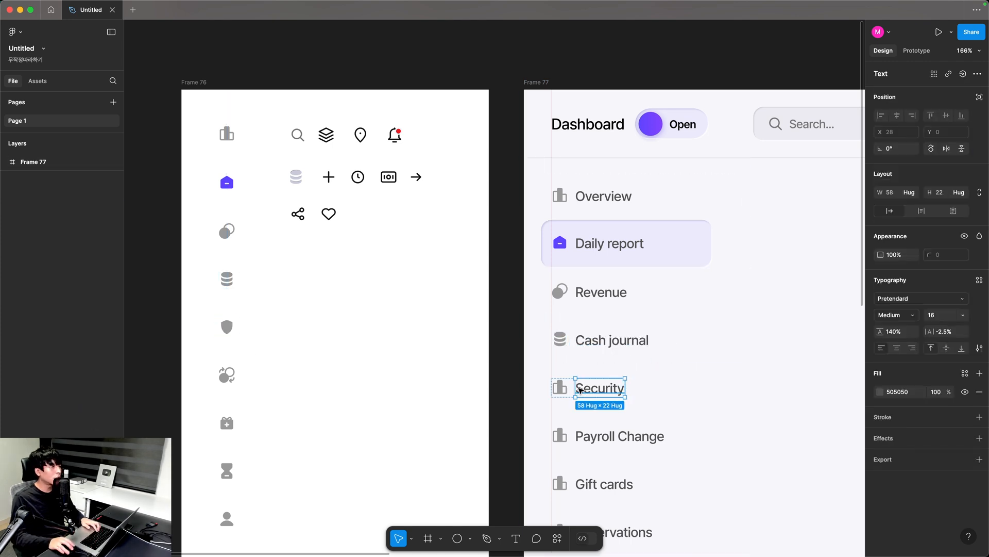
{"action": "key", "text": "cmd+v"}
{"action": "key", "text": "Left"}
{"action": "left_click", "coordinate": [563, 389]}
{"action": "key", "text": "Delete"}
Replace the bar-chart icons in the rows from Payroll Change to Inventory with their matching icons from Frame 76.
{"action": "scroll", "coordinate": [481, 283], "scroll_direction": "down", "scroll_amount": 5}
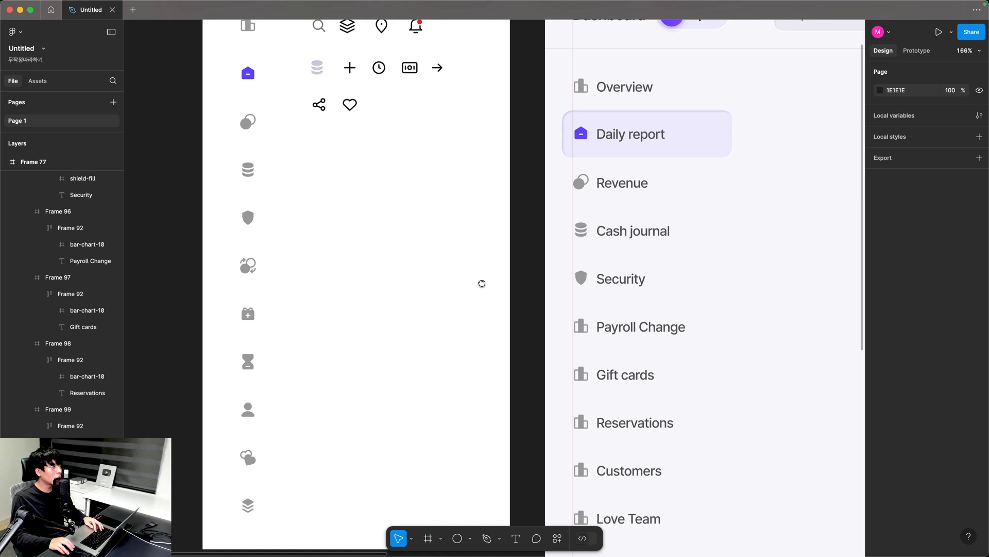
{"action": "left_click", "coordinate": [246, 260]}
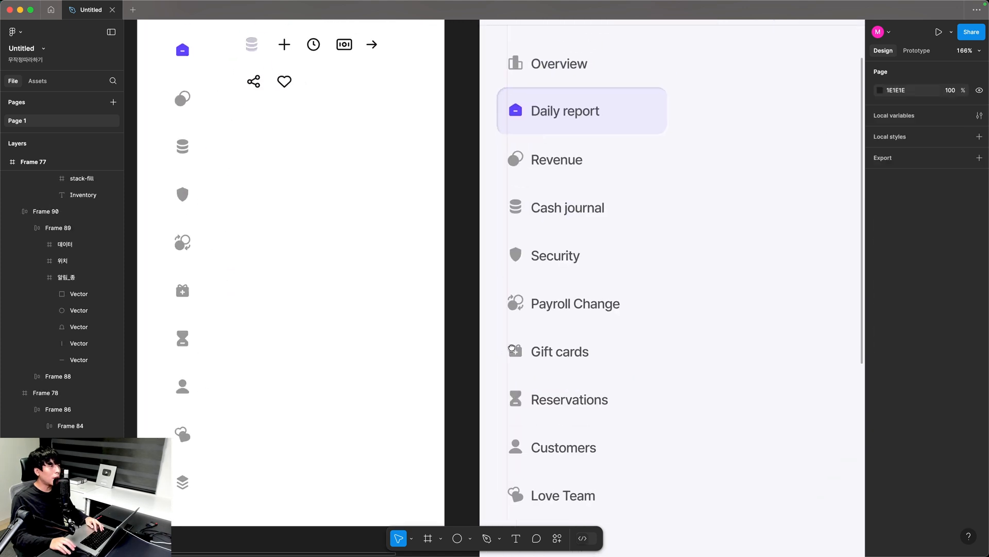
Set the Daily report label's fill color to 5F43FF and its font weight to SemiBold.
{"action": "scroll", "coordinate": [515, 237], "scroll_direction": "up", "scroll_amount": 3}
{"action": "scroll", "coordinate": [597, 196], "scroll_direction": "up", "scroll_amount": 5}
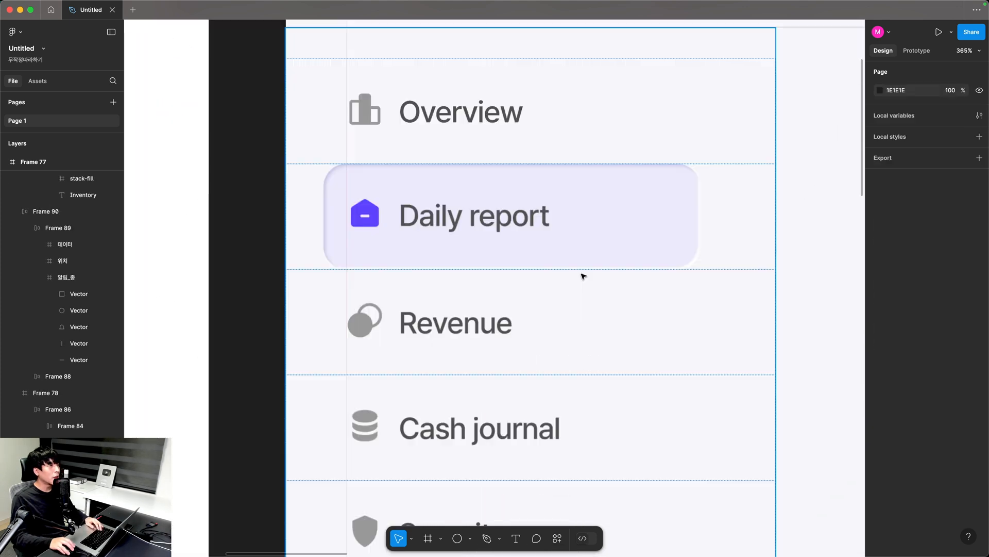
{"action": "left_click", "coordinate": [541, 186]}
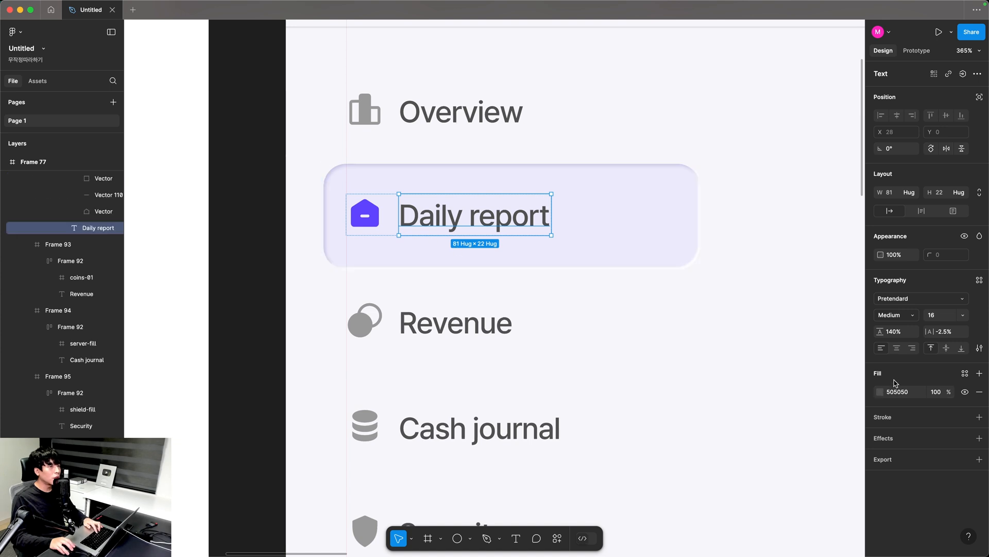
{"action": "type", "text": "F43FF"}
{"action": "key", "text": "Return"}
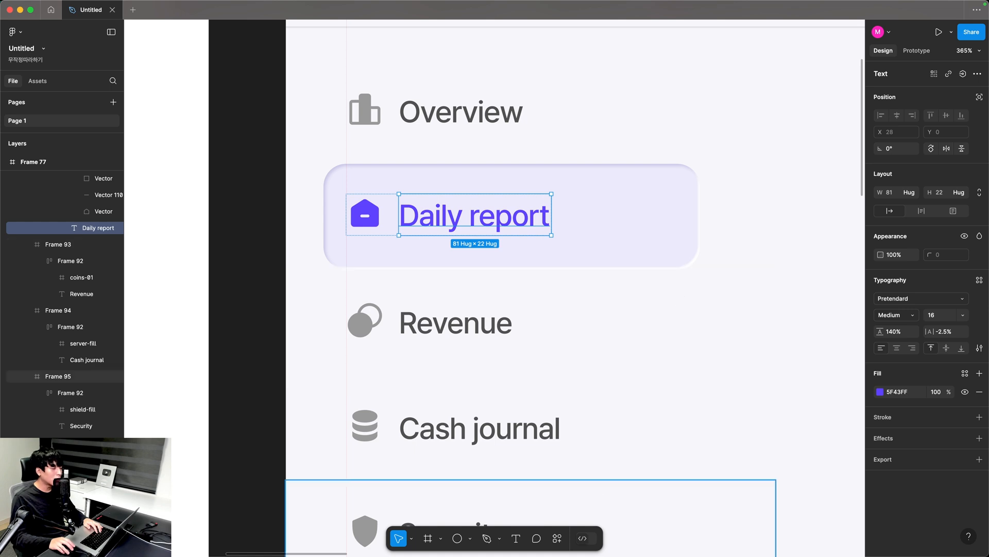
{"action": "left_click", "coordinate": [895, 315]}
{"action": "left_click", "coordinate": [895, 316]}
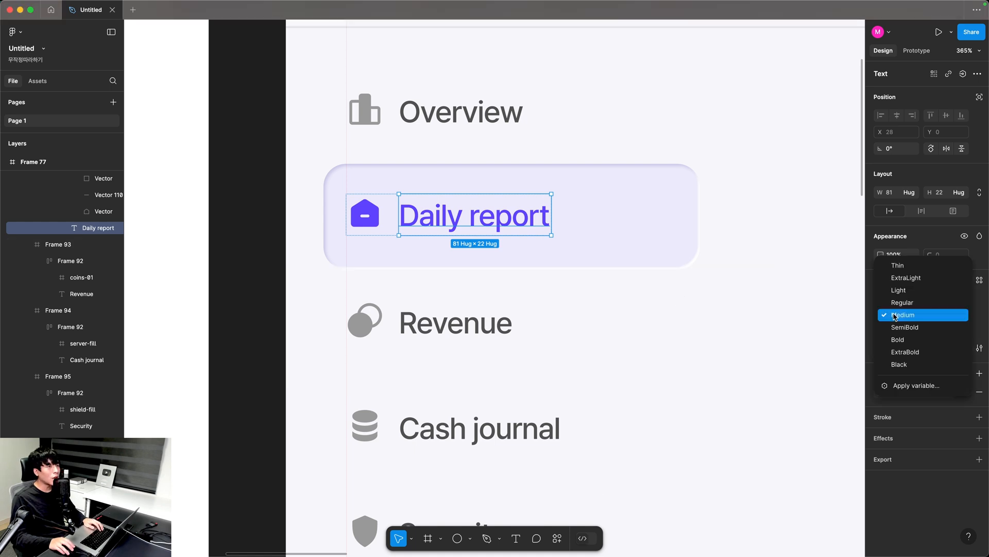
{"action": "left_click", "coordinate": [897, 327]}
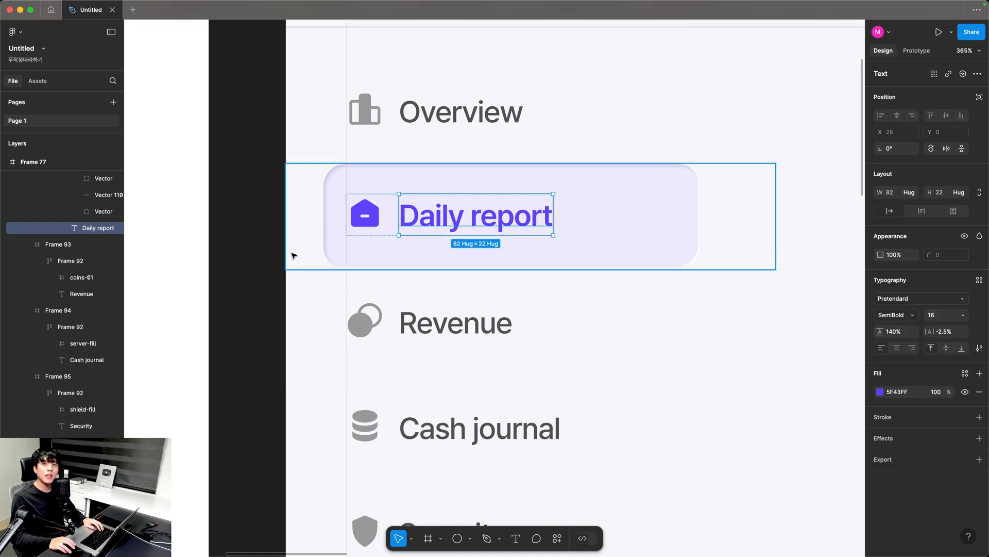
{"action": "left_click", "coordinate": [264, 259]}
{"action": "key", "text": "shift+0"}
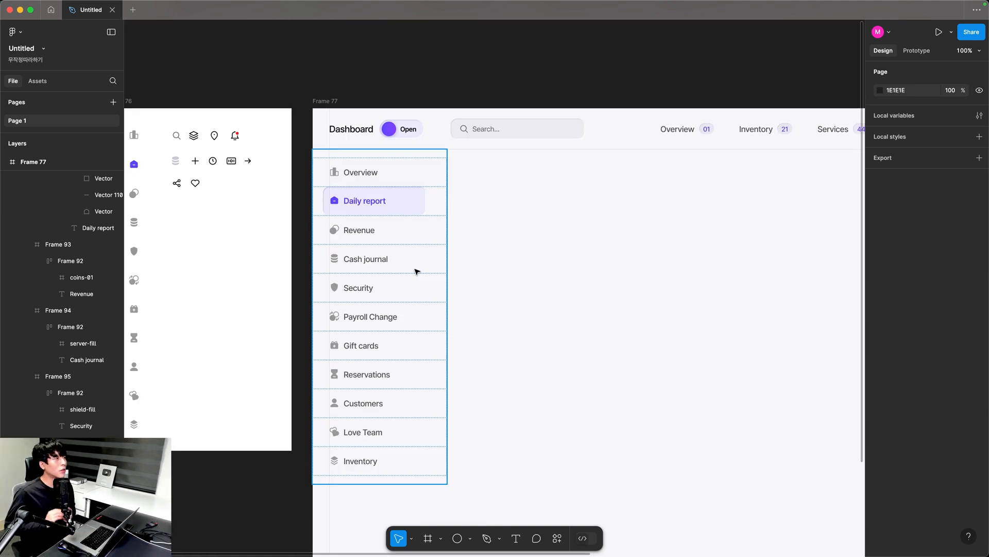
{"action": "scroll", "coordinate": [417, 272], "scroll_direction": "up", "scroll_amount": 5}
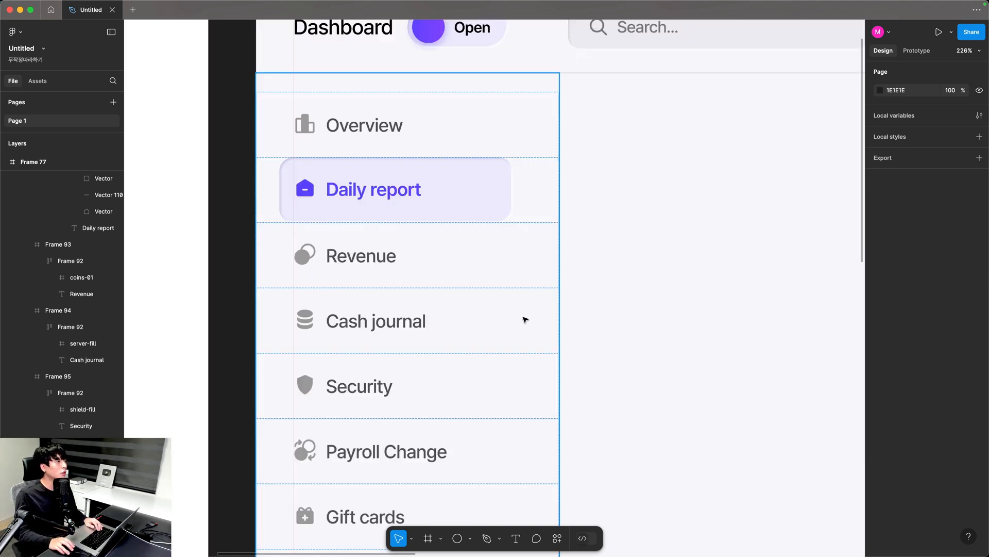
{"action": "scroll", "coordinate": [497, 282], "scroll_direction": "left", "scroll_amount": 3}
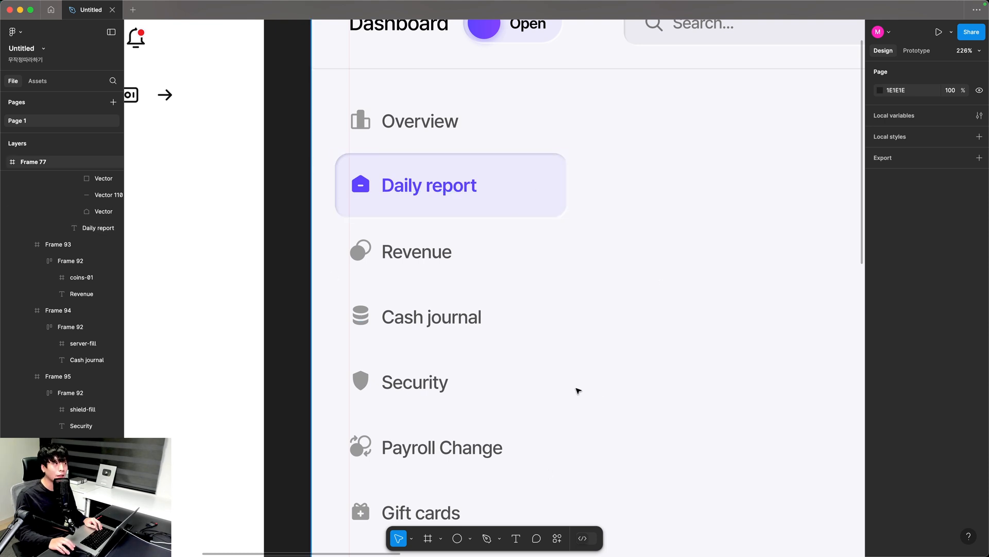
{"action": "scroll", "coordinate": [334, 320], "scroll_direction": "right", "scroll_amount": 10}
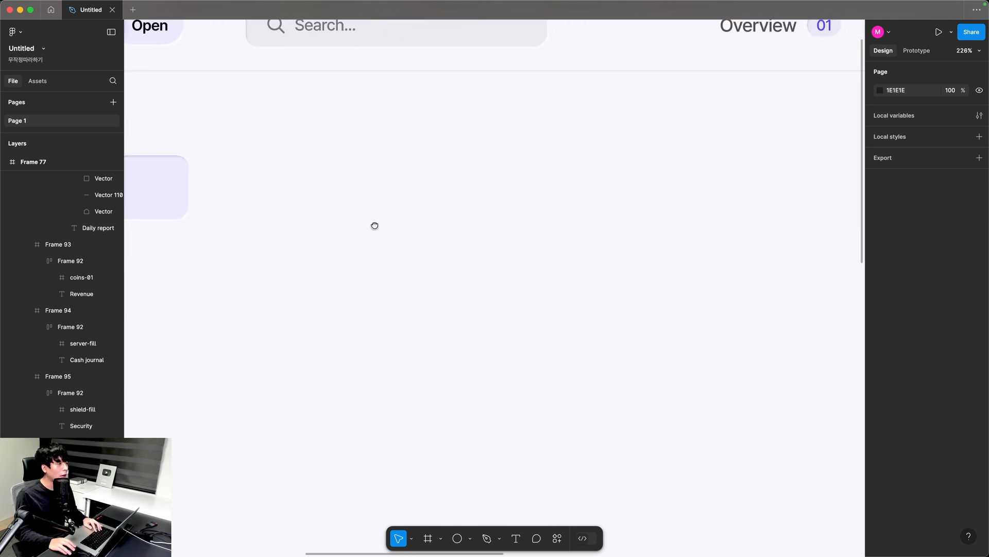
Draw a frame in the empty content area and size it to 260 × 36.
{"action": "left_click", "coordinate": [427, 538]}
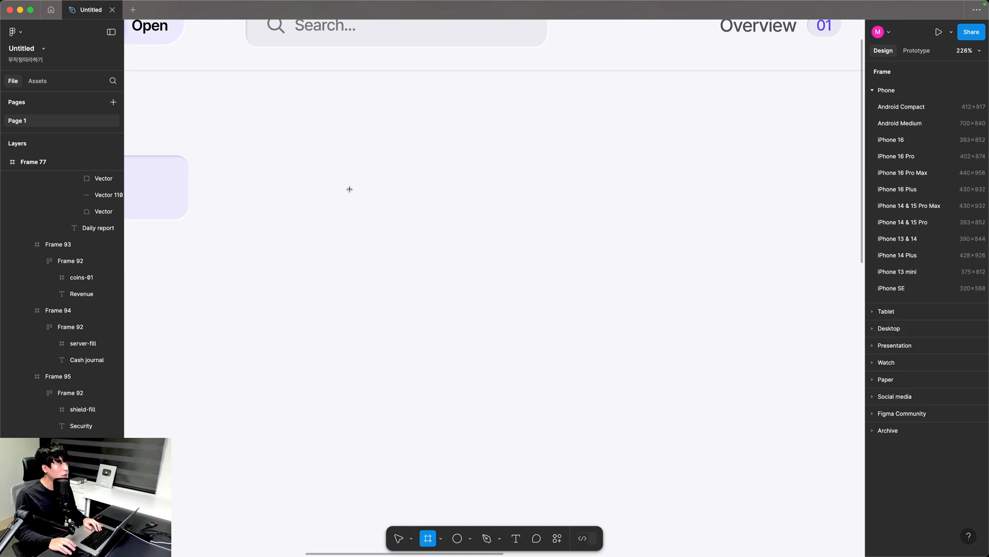
{"action": "left_click_drag", "start_coordinate": [343, 195], "coordinate": [565, 257]}
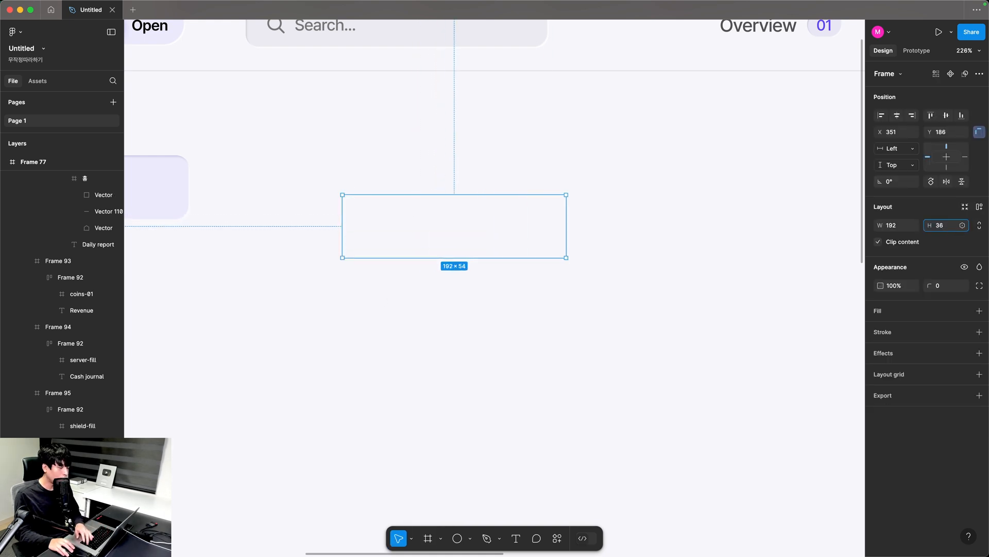
{"action": "type", "text": "36"}
{"action": "key", "text": "Return"}
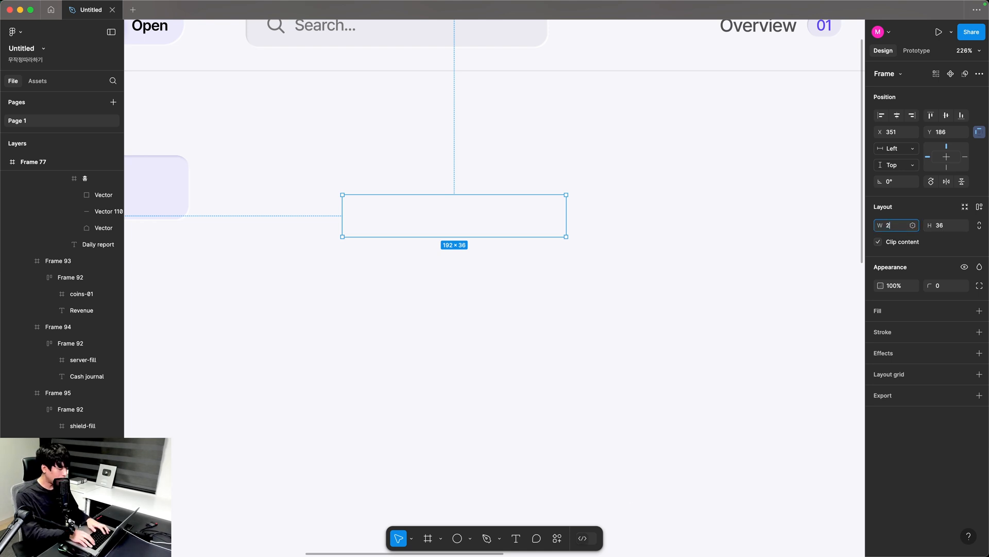
{"action": "key", "text": "Return"}
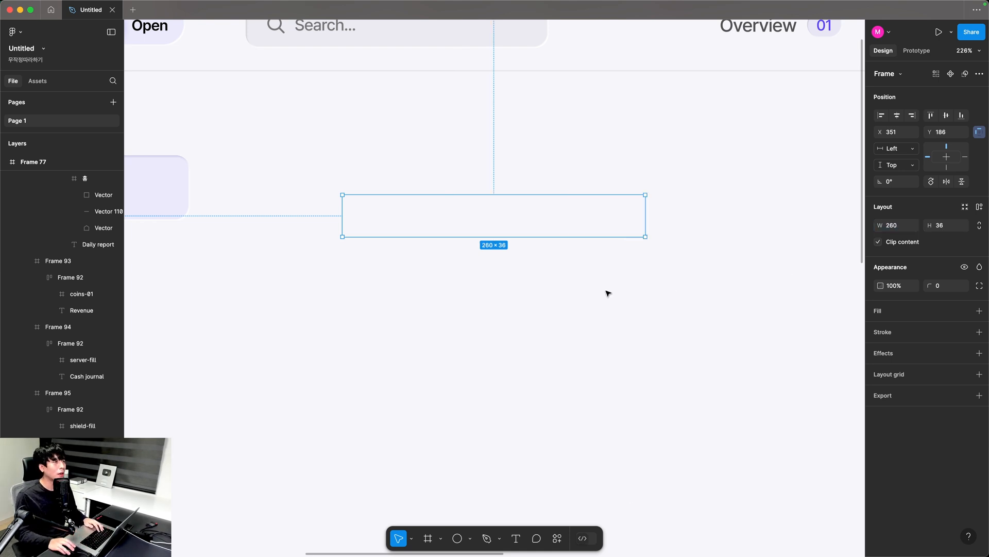
{"action": "left_click", "coordinate": [503, 283]}
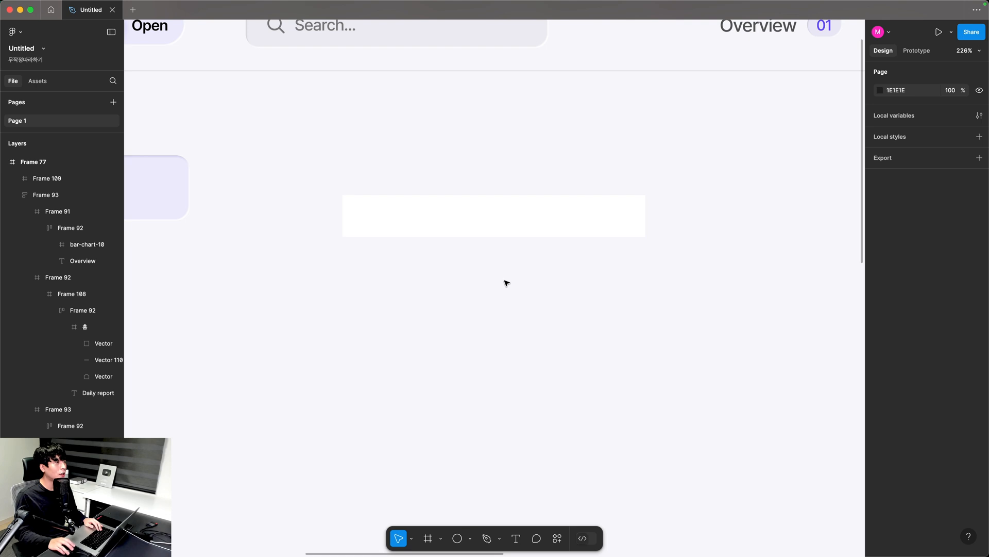
Draw a small rectangle inside the new frame, resize it to 4 × 1, and move it to the frame's vertical middle.
{"action": "key", "text": "z"}
{"action": "left_click_drag", "start_coordinate": [252, 143], "coordinate": [673, 317]}
{"action": "left_click", "coordinate": [470, 538]}
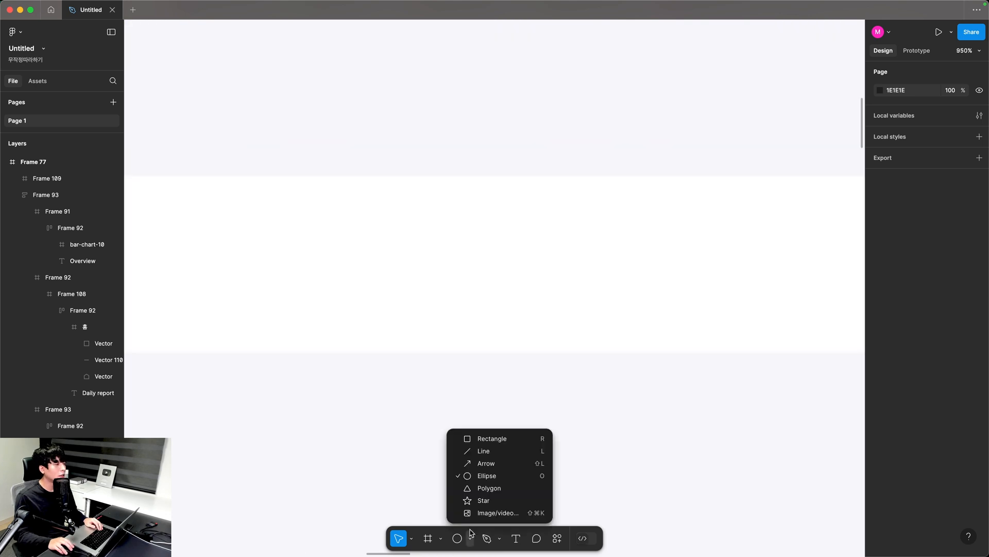
{"action": "left_click", "coordinate": [479, 437]}
{"action": "left_click_drag", "start_coordinate": [343, 254], "coordinate": [407, 278]}
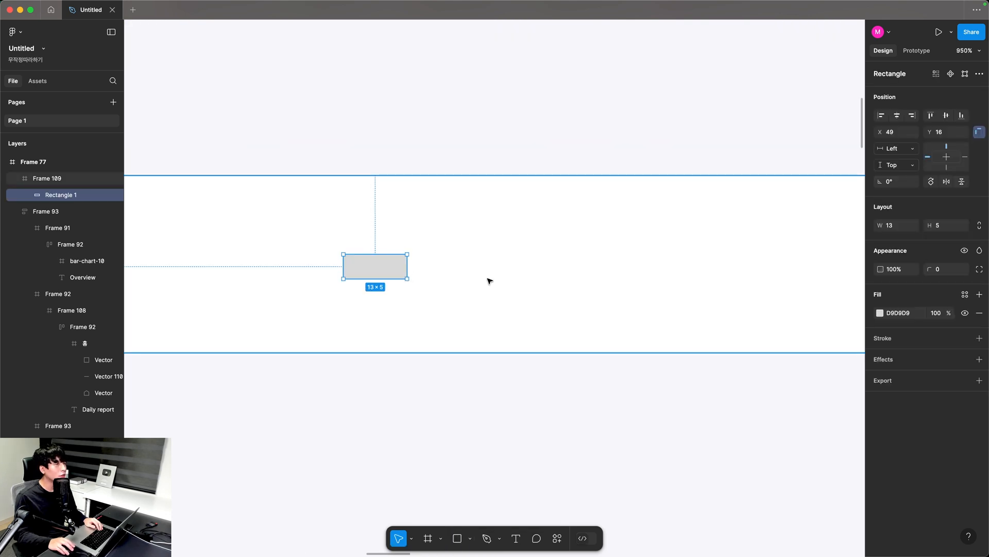
{"action": "type", "text": "1"}
{"action": "left_click", "coordinate": [897, 228]}
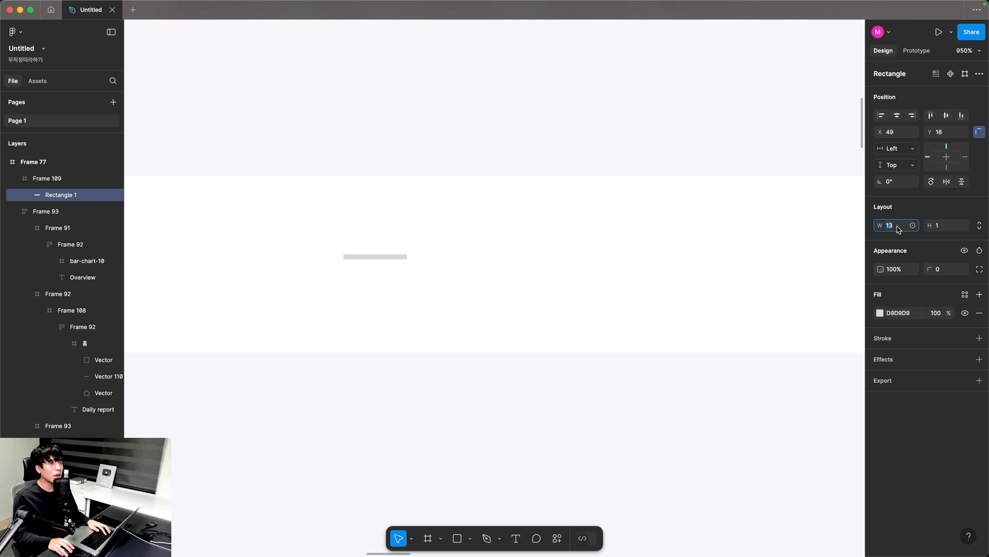
{"action": "type", "text": "4"}
{"action": "key", "text": "Return"}
{"action": "left_click_drag", "start_coordinate": [356, 260], "coordinate": [368, 268]}
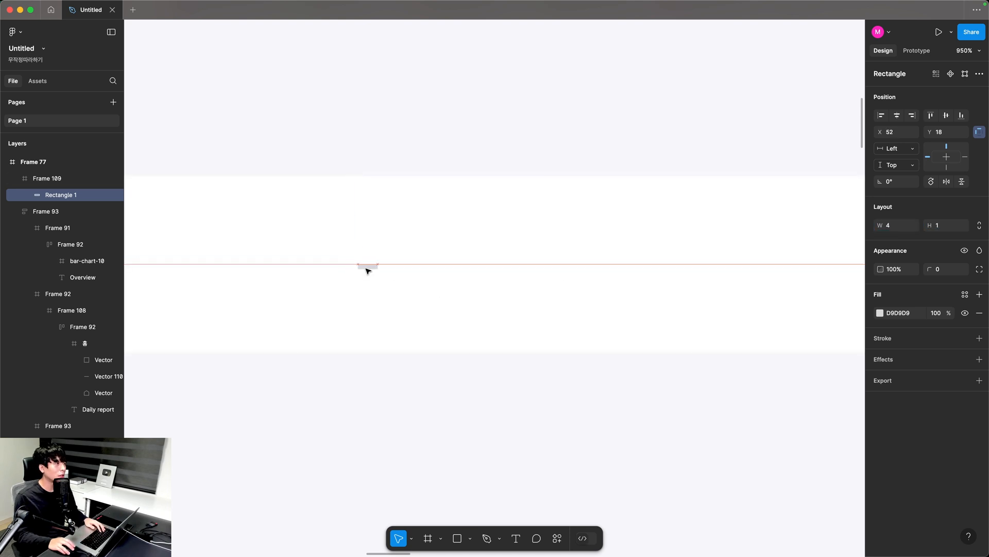
Add the text "Stocks" beside the small dash and set it to Medium weight, size 14.
{"action": "key", "text": "t"}
{"action": "left_click", "coordinate": [458, 276]}
{"action": "type", "text": "sdsd"}
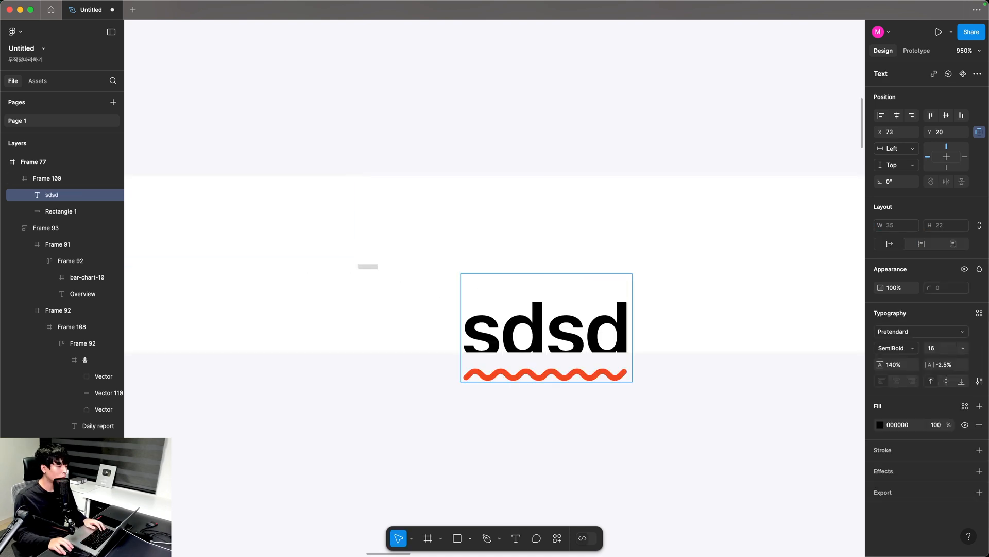
{"action": "key", "text": "Escape"}
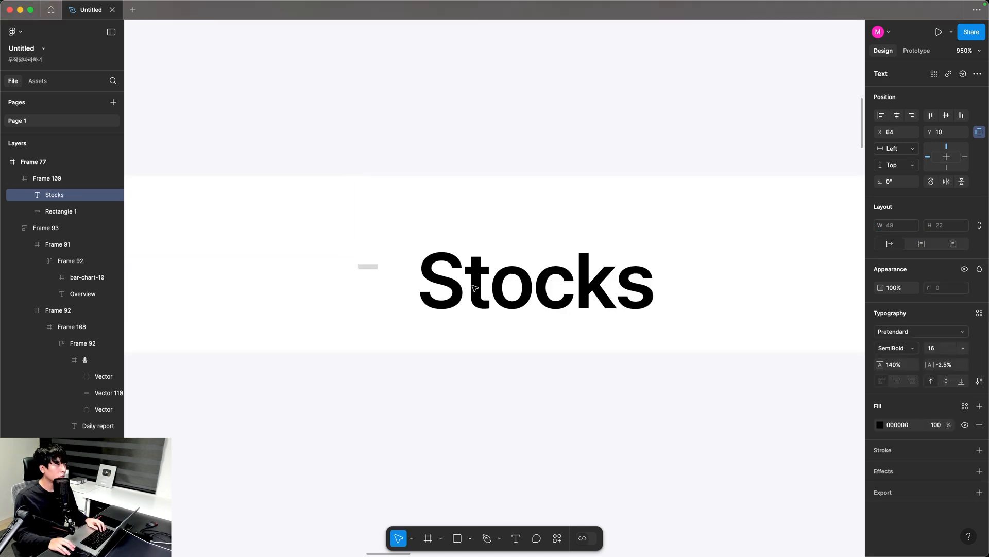
{"action": "left_click_drag", "start_coordinate": [482, 292], "coordinate": [472, 281]}
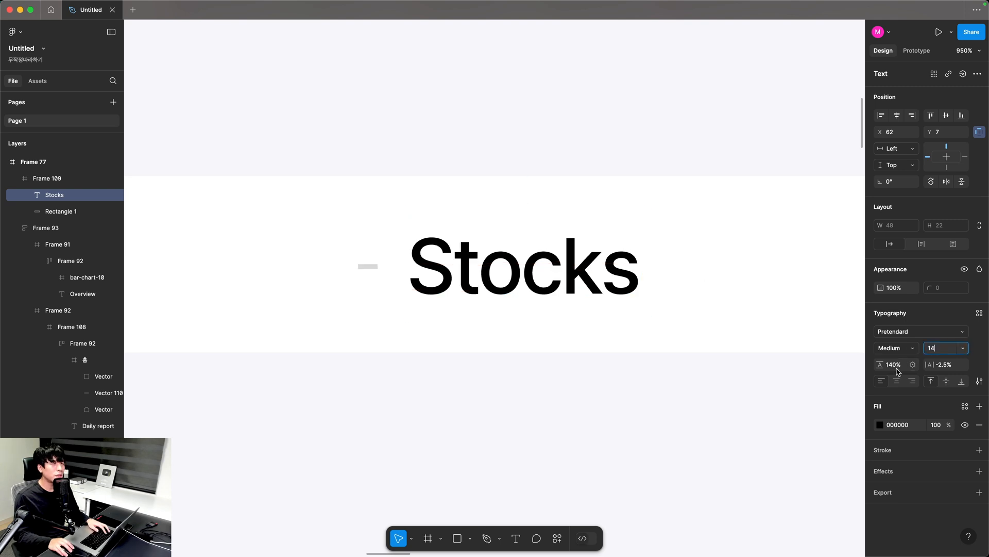
{"action": "key", "text": "Return"}
{"action": "left_click", "coordinate": [484, 394]}
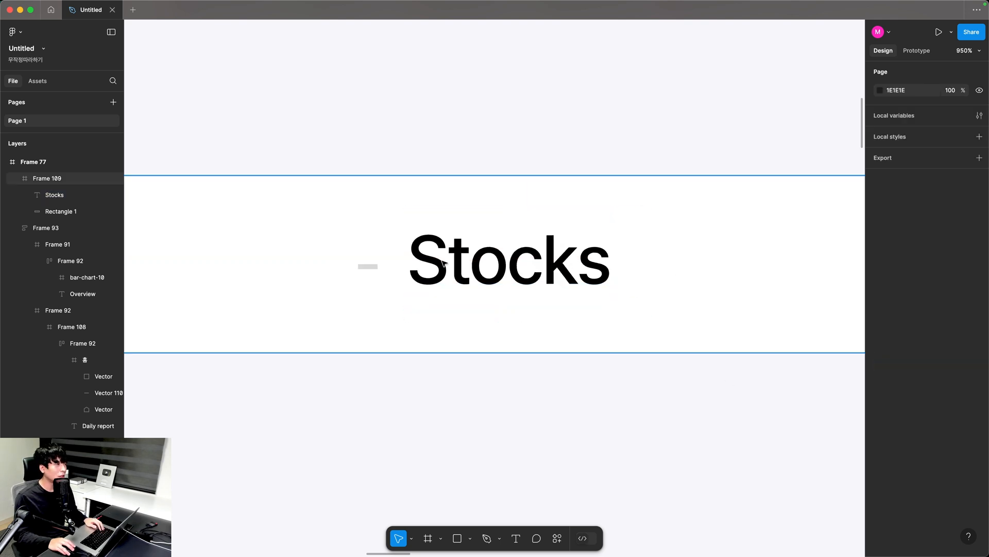
Centre the Stocks text vertically with a 4 px gap from the dash, and fill both with 767676.
{"action": "left_click", "coordinate": [443, 263]}
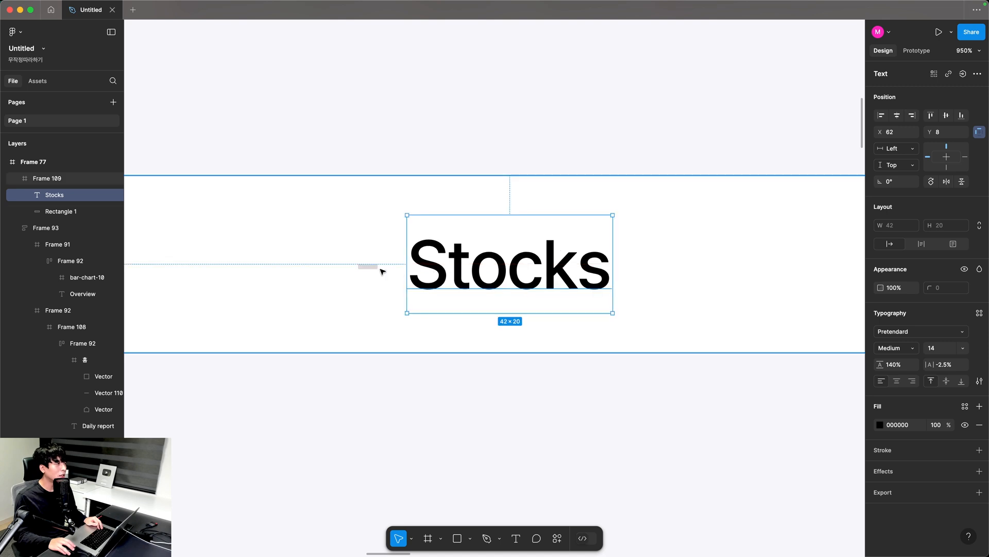
{"action": "key", "text": "alt"}
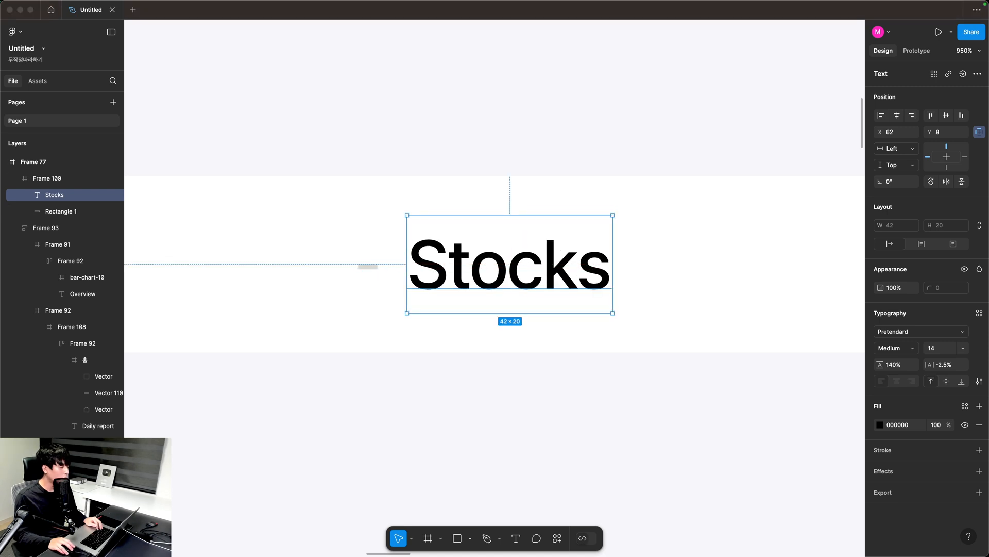
{"action": "left_click", "coordinate": [367, 267], "text": "shift"}
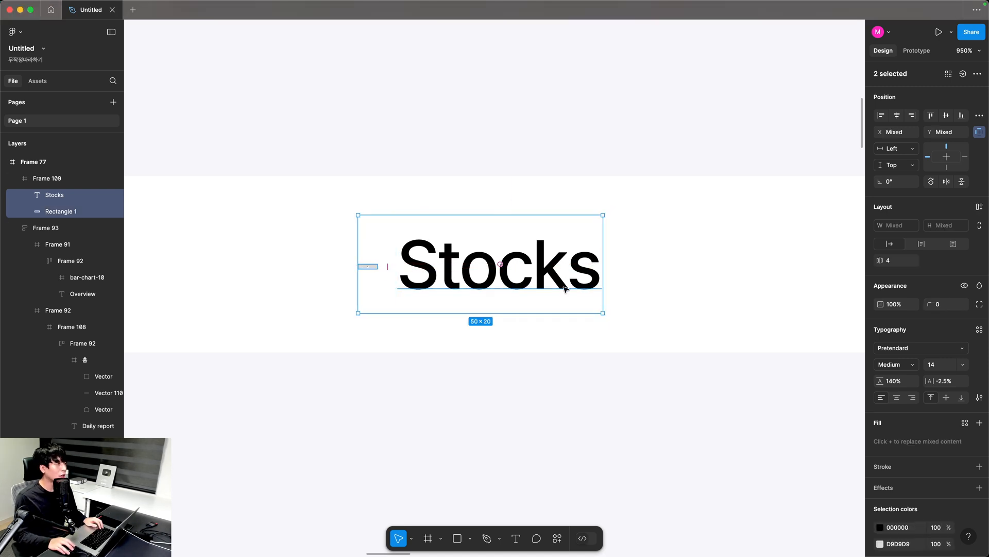
{"action": "left_click", "coordinate": [903, 441]}
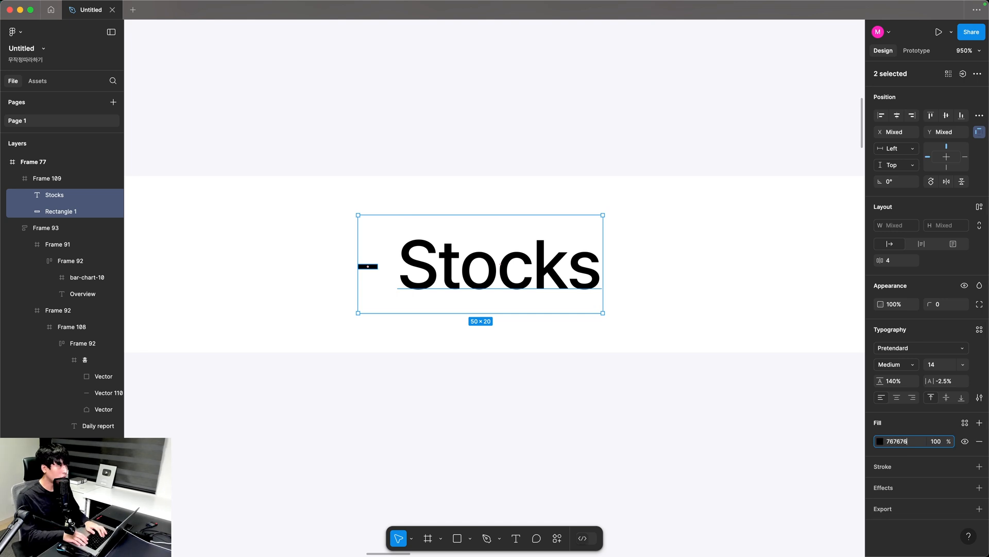
{"action": "type", "text": "767676"}
{"action": "key", "text": "Return"}
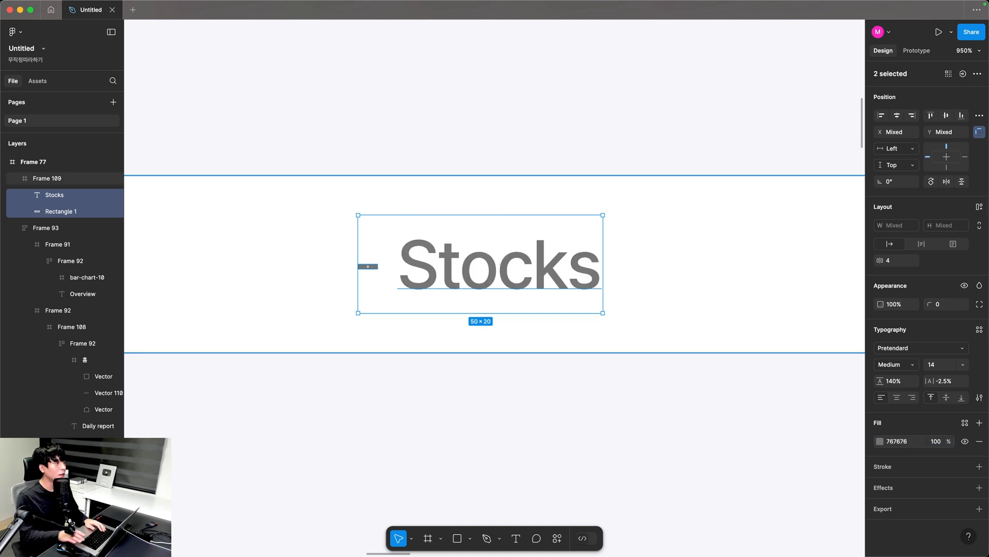
Group the dash and Stocks text in an auto layout and nudge it to X 60 within the row.
{"action": "left_click", "coordinate": [979, 207]}
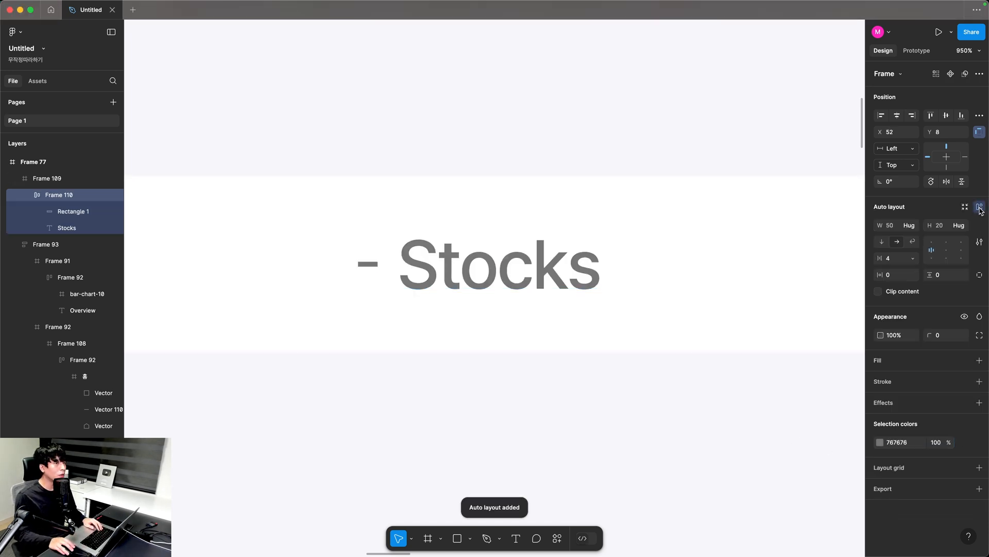
{"action": "left_click_drag", "start_coordinate": [335, 360], "coordinate": [571, 370]}
{"action": "key", "text": "alt"}
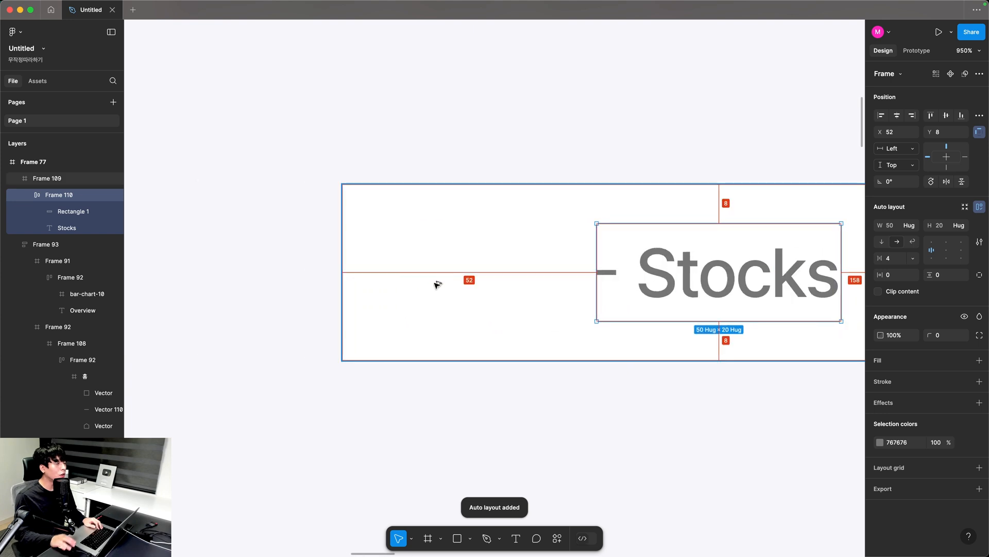
{"action": "key", "text": "Left"}
{"action": "key", "text": "Left"}
{"action": "key", "text": "shift+Right"}
{"action": "key", "text": "alt"}
Duplicate the whole Stocks row directly beneath itself and combine both rows in a vertical auto layout with no gap.
{"action": "key", "text": "super+minus"}
{"action": "key", "text": "super+minus"}
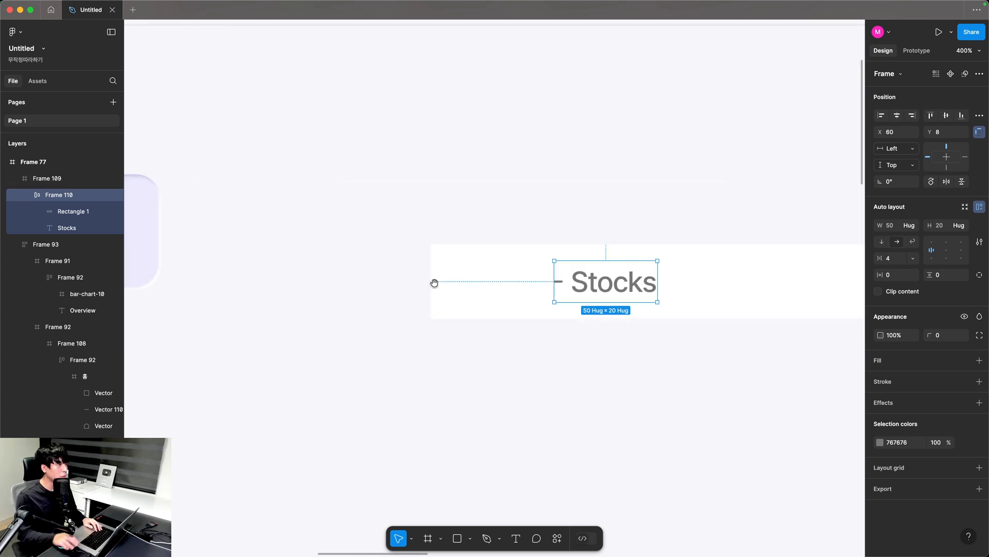
{"action": "left_click_drag", "start_coordinate": [434, 283], "coordinate": [392, 276]}
{"action": "left_click", "coordinate": [535, 374]}
{"action": "left_click_drag", "start_coordinate": [627, 299], "coordinate": [524, 221]}
{"action": "left_click", "coordinate": [574, 187]}
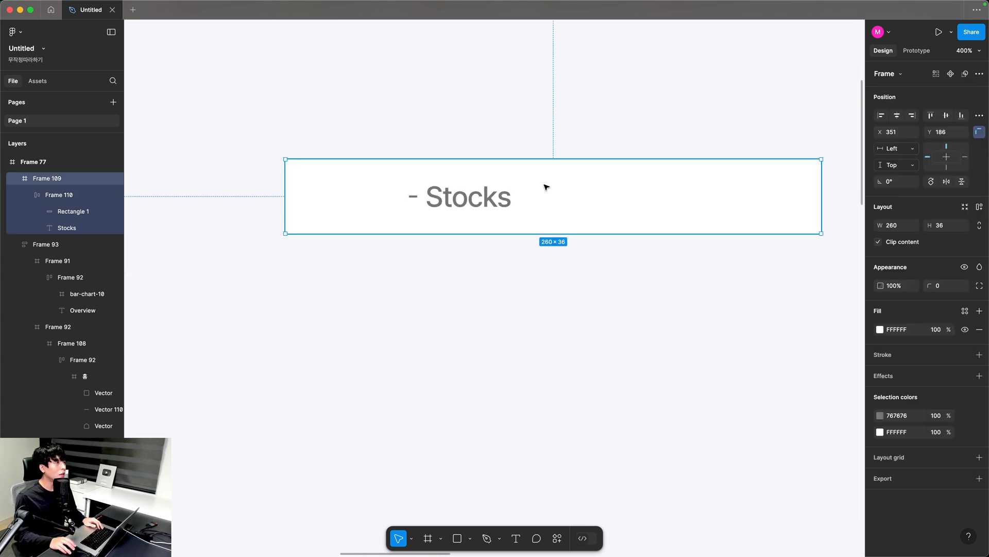
{"action": "key", "text": "alt"}
{"action": "left_click_drag", "start_coordinate": [546, 187], "coordinate": [543, 259]}
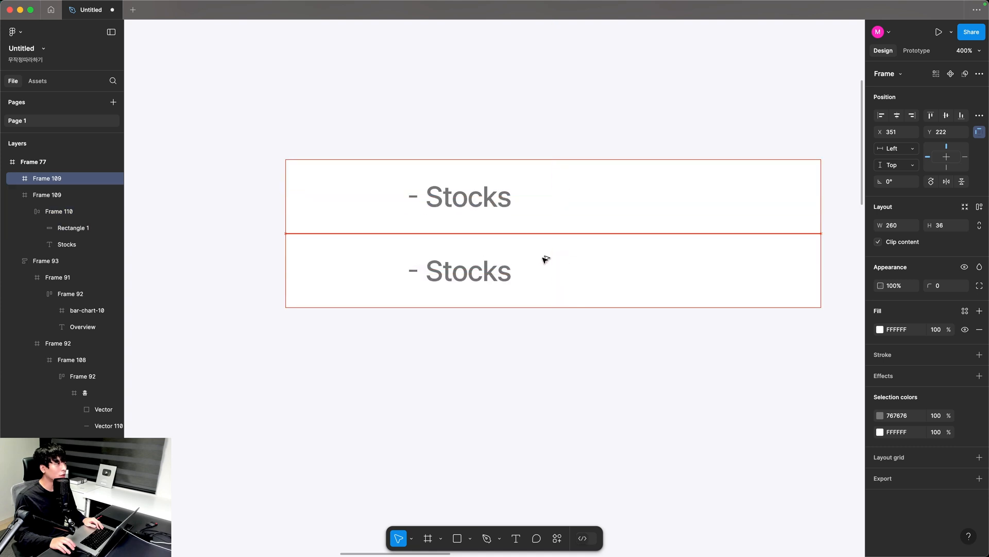
{"action": "left_click", "coordinate": [558, 207], "text": "shift"}
{"action": "left_click", "coordinate": [979, 208]}
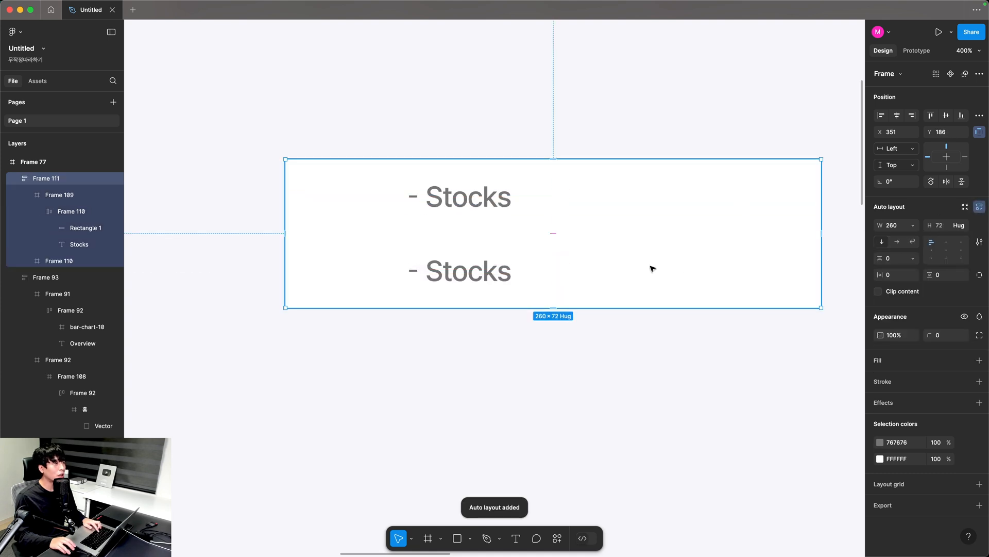
Duplicate the second row to add a third row to the stack.
{"action": "left_click", "coordinate": [674, 269]}
{"action": "key", "text": "super+d"}
{"action": "left_click_drag", "start_coordinate": [607, 444], "coordinate": [592, 404]}
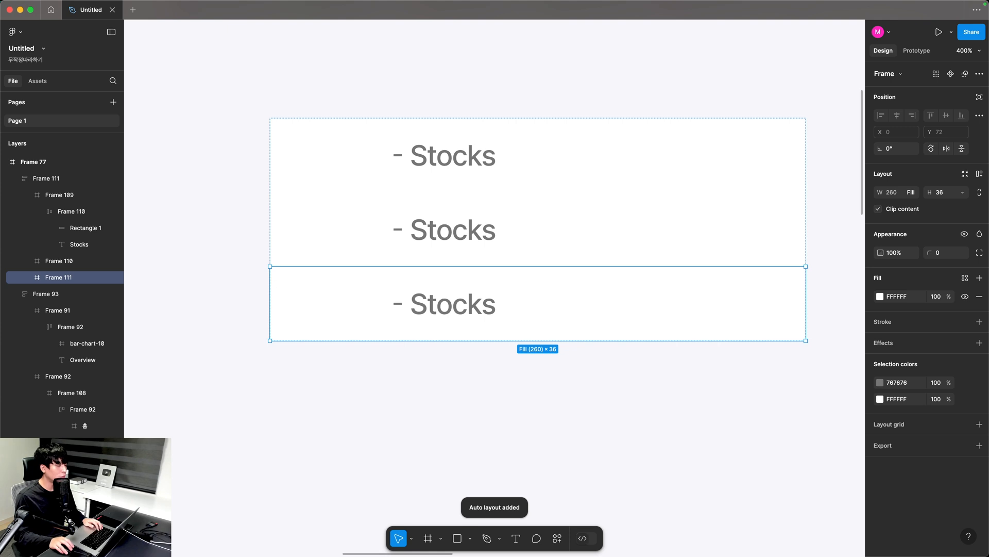
Change the second row's text to "Bonds" and the third row's text to "Mutual Funds".
{"action": "left_click", "coordinate": [450, 235], "text": "super"}
{"action": "double_click", "coordinate": [448, 235]}
{"action": "type", "text": "Bonds"}
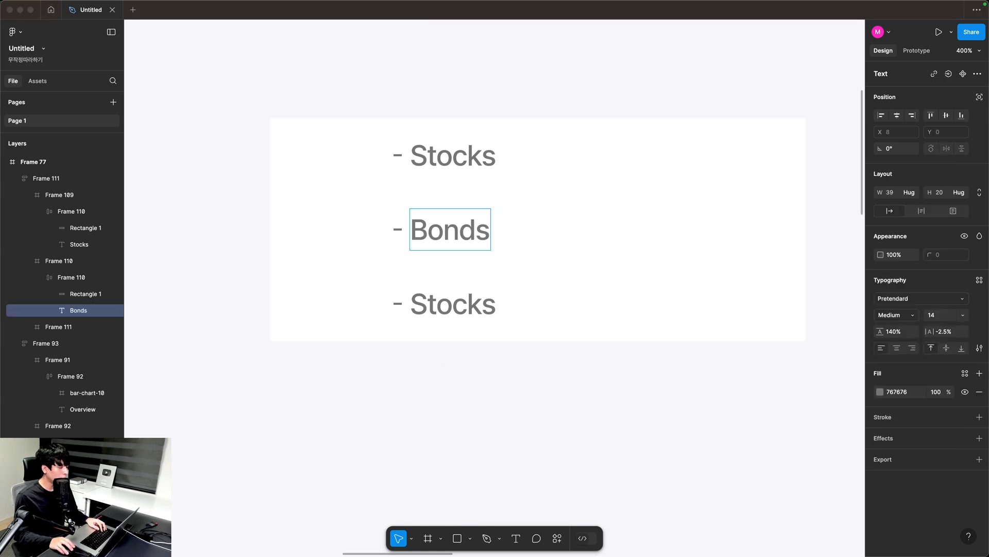
{"action": "double_click", "coordinate": [468, 317]}
{"action": "type", "text": "Mutual Funds"}
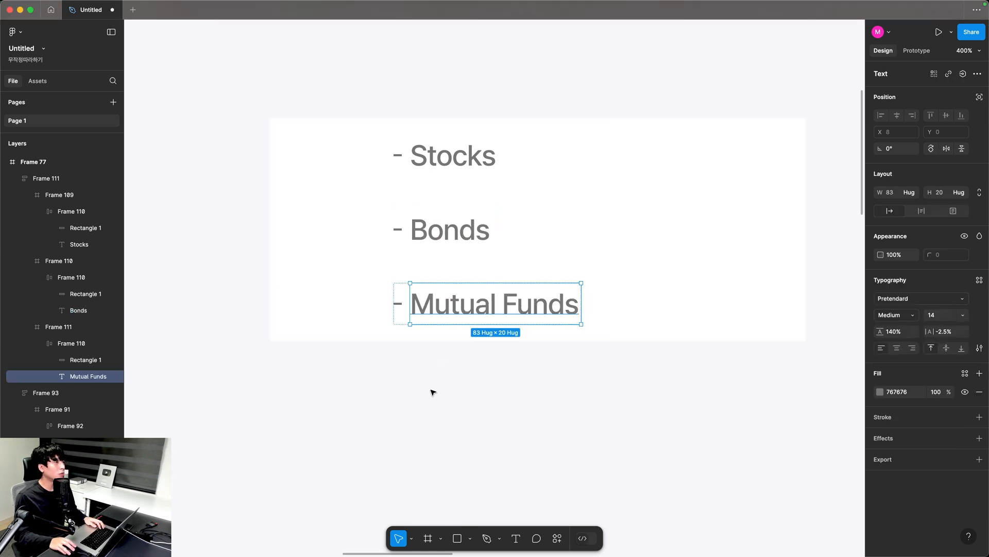
{"action": "left_click", "coordinate": [431, 391]}
Copy the three-row stack and paste it into the sidebar menu's auto layout.
{"action": "mouse_move", "coordinate": [317, 185]}
{"action": "left_mouse_down"}
{"action": "mouse_move", "coordinate": [294, 139]}
{"action": "mouse_move", "coordinate": [324, 194]}
{"action": "left_mouse_up"}
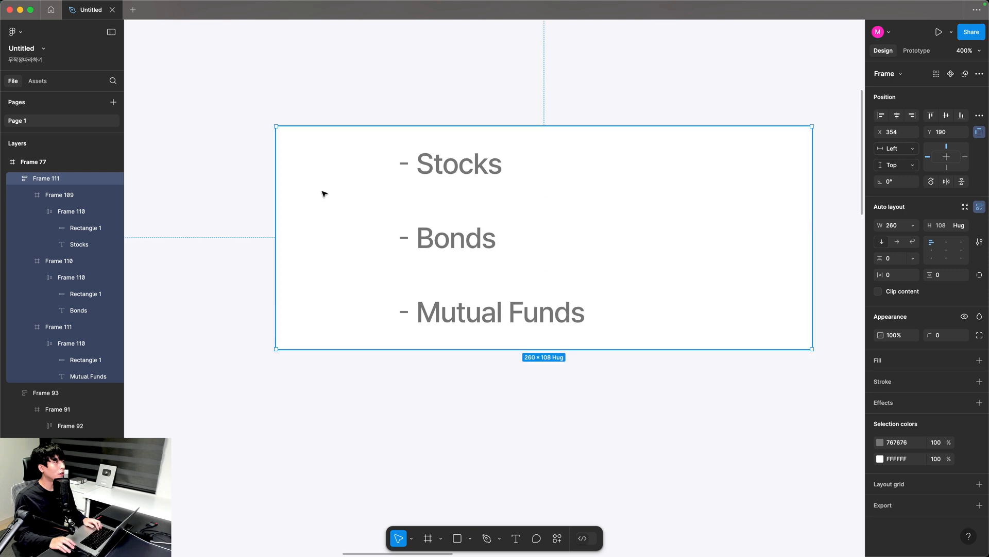
{"action": "key", "text": "super+minus"}
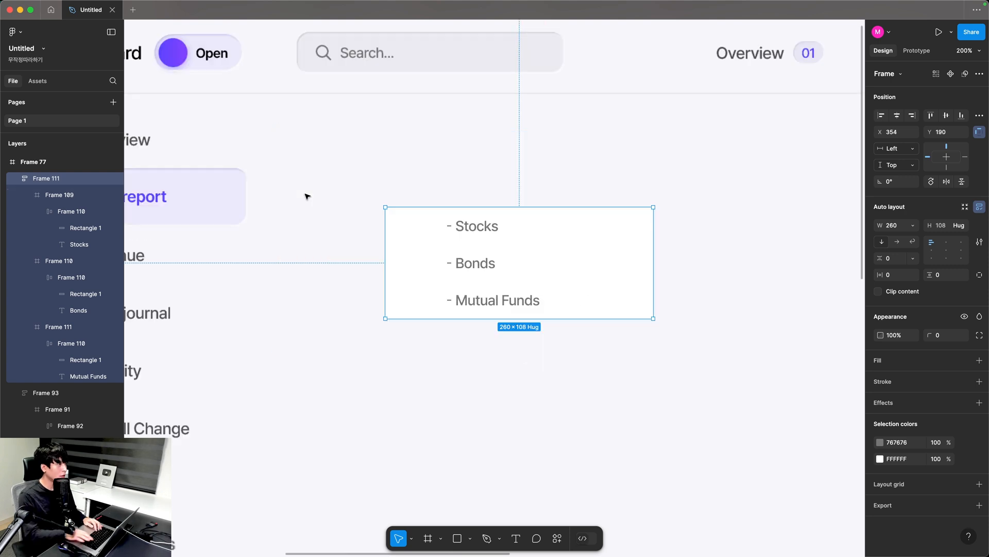
{"action": "left_click_drag", "start_coordinate": [431, 240], "coordinate": [723, 236]}
{"action": "left_click", "coordinate": [415, 221]}
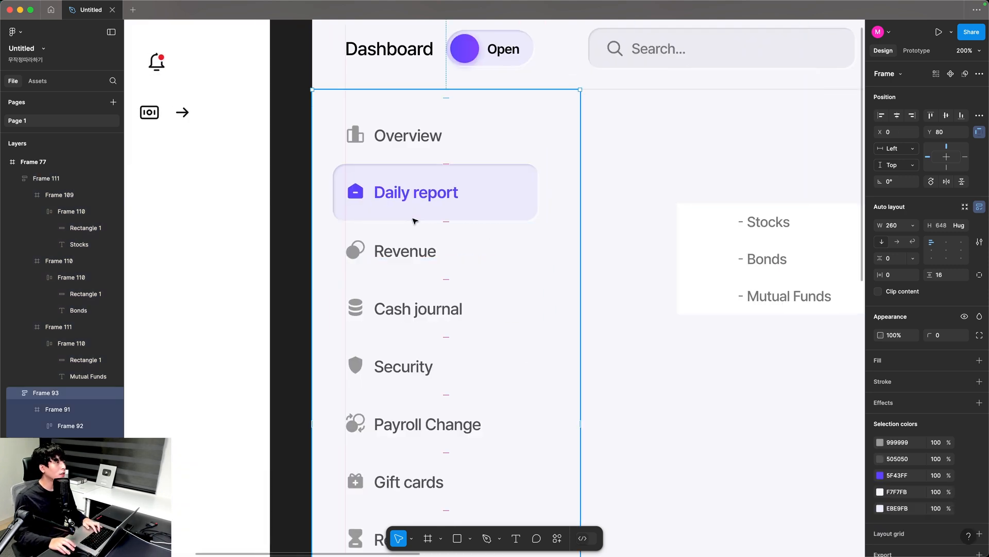
{"action": "key", "text": "super+v"}
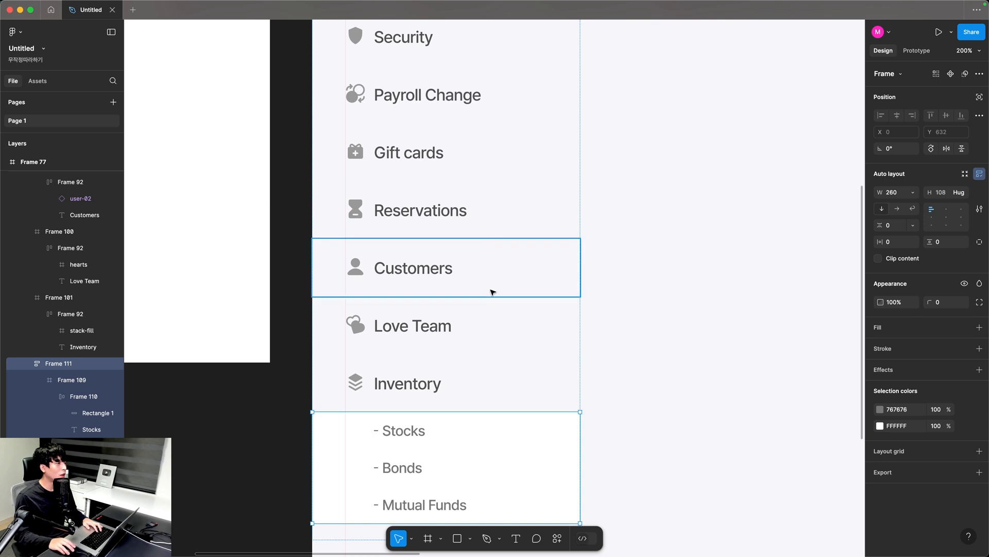
Move the pasted submenu up the sidebar to directly below Daily report, and delete the original stack in the content area.
{"action": "scroll", "coordinate": [498, 304], "scroll_direction": "up", "scroll_amount": 7}
{"action": "scroll", "coordinate": [507, 335], "scroll_direction": "down", "scroll_amount": 7}
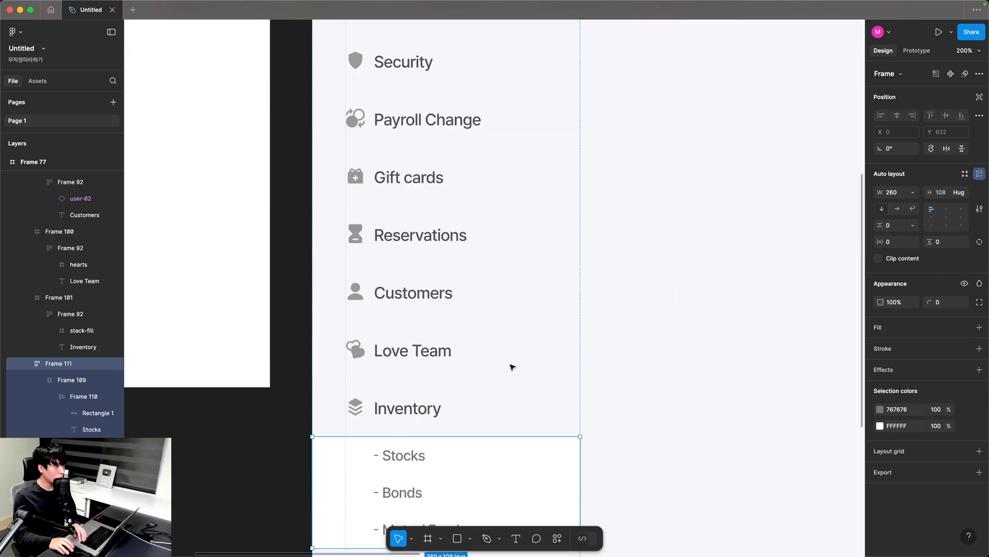
{"action": "key", "text": "Up"}
{"action": "key", "text": "Up"}
{"action": "scroll", "coordinate": [490, 309], "scroll_direction": "up", "scroll_amount": 4}
{"action": "key", "text": "Up"}
{"action": "key", "text": "Up"}
{"action": "key", "text": "Up"}
{"action": "key", "text": "Up"}
{"action": "key", "text": "Up"}
{"action": "key", "text": "Up"}
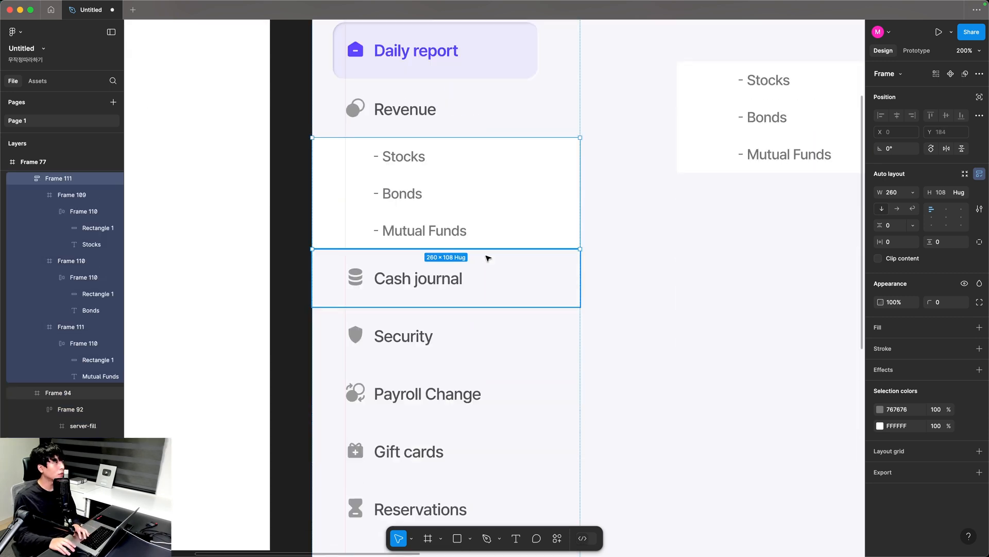
{"action": "key", "text": "Up"}
{"action": "scroll", "coordinate": [487, 258], "scroll_direction": "up", "scroll_amount": 3}
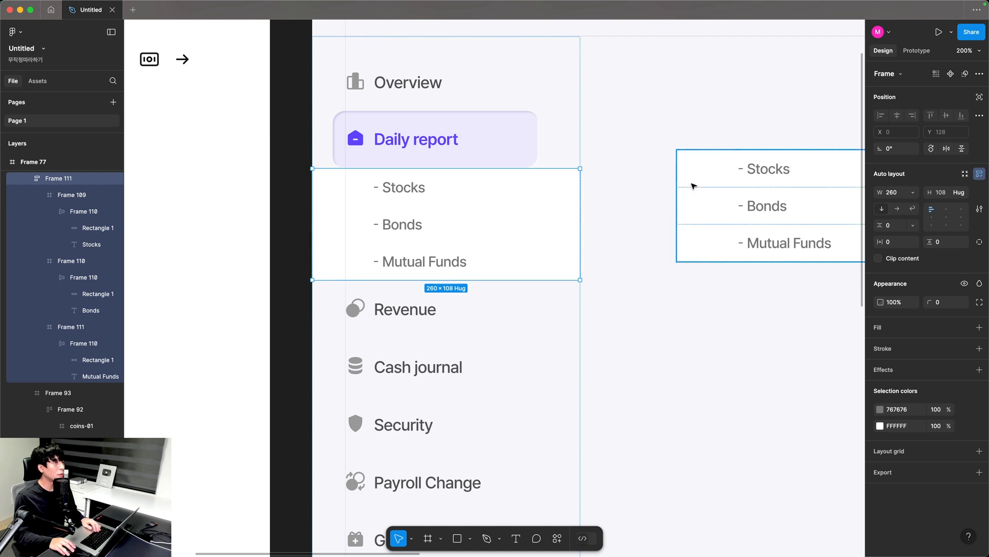
{"action": "left_click", "coordinate": [694, 185]}
{"action": "key", "text": "Delete"}
Hide the white fill on the Stocks, Bonds and Mutual Funds submenu rows.
{"action": "left_click", "coordinate": [555, 190]}
{"action": "left_click", "coordinate": [537, 242], "text": "shift"}
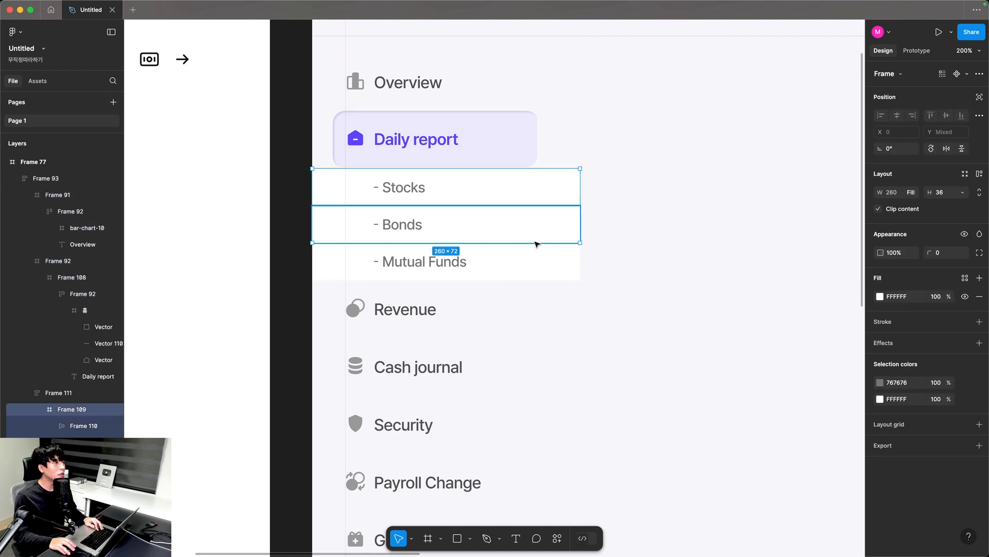
{"action": "left_click", "coordinate": [534, 255], "text": "shift"}
{"action": "left_click", "coordinate": [965, 297]}
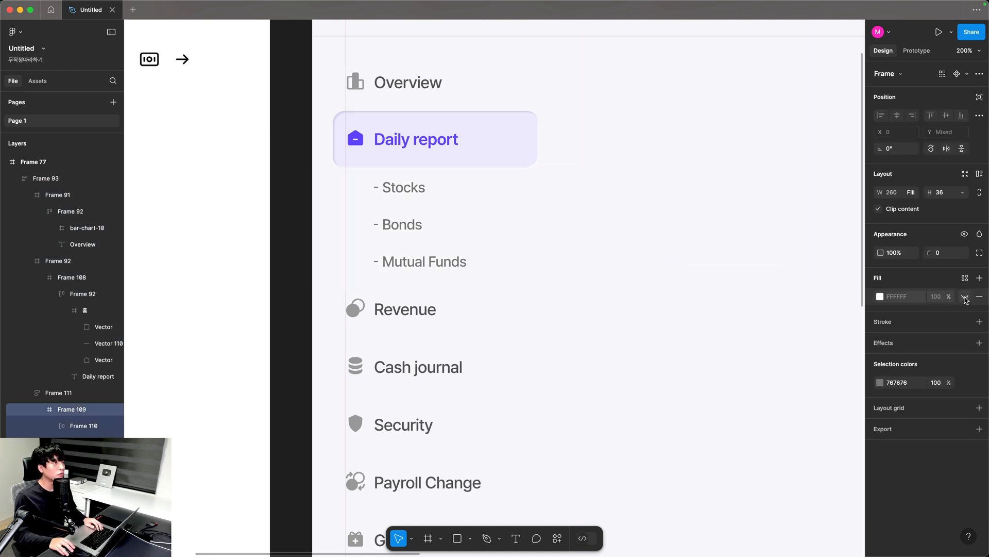
{"action": "left_click", "coordinate": [692, 280]}
{"action": "scroll", "coordinate": [420, 166], "scroll_direction": "down", "scroll_amount": 5}
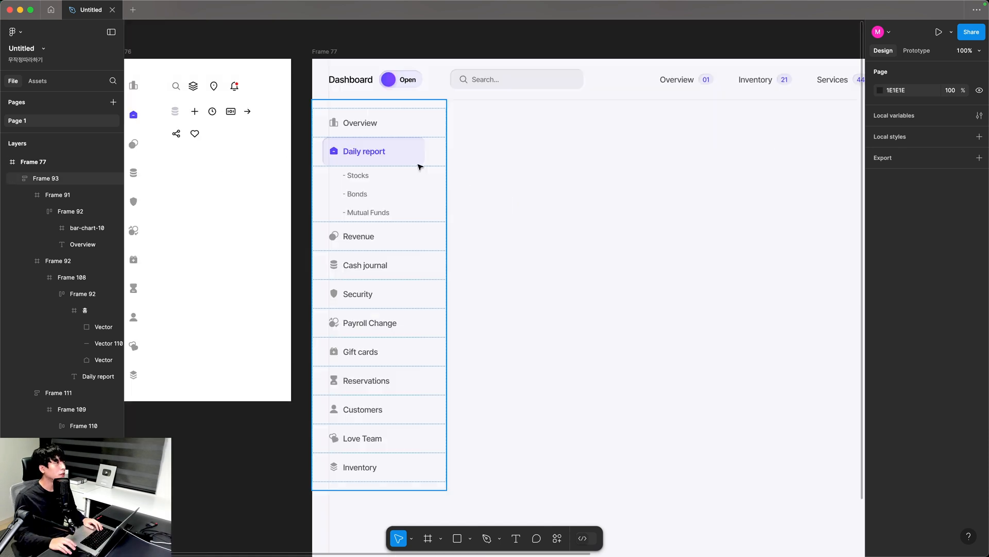
Add a 1 px inside stroke in E5E5EC to only the right side of the sidebar menu frame.
{"action": "left_click", "coordinate": [420, 166]}
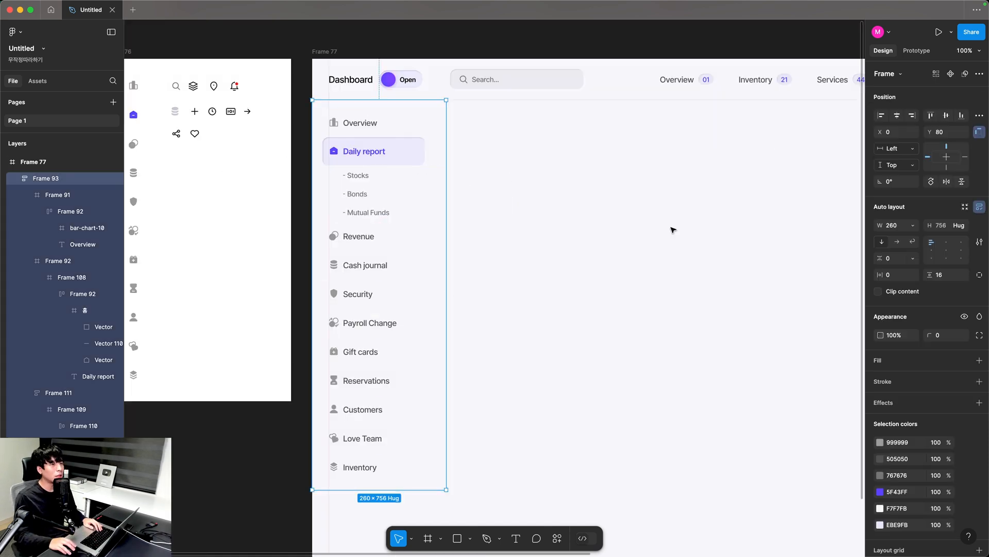
{"action": "left_click", "coordinate": [888, 382]}
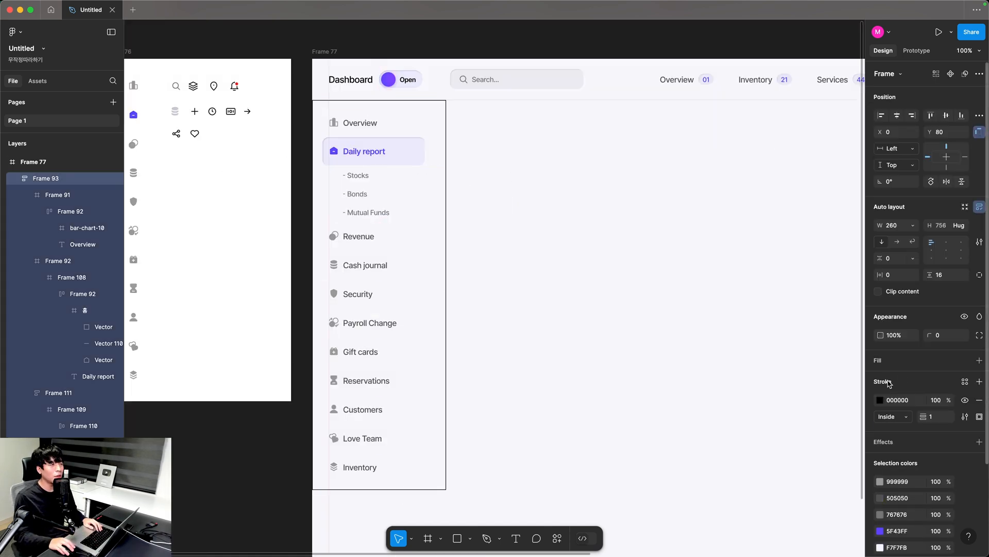
{"action": "left_click", "coordinate": [980, 416]}
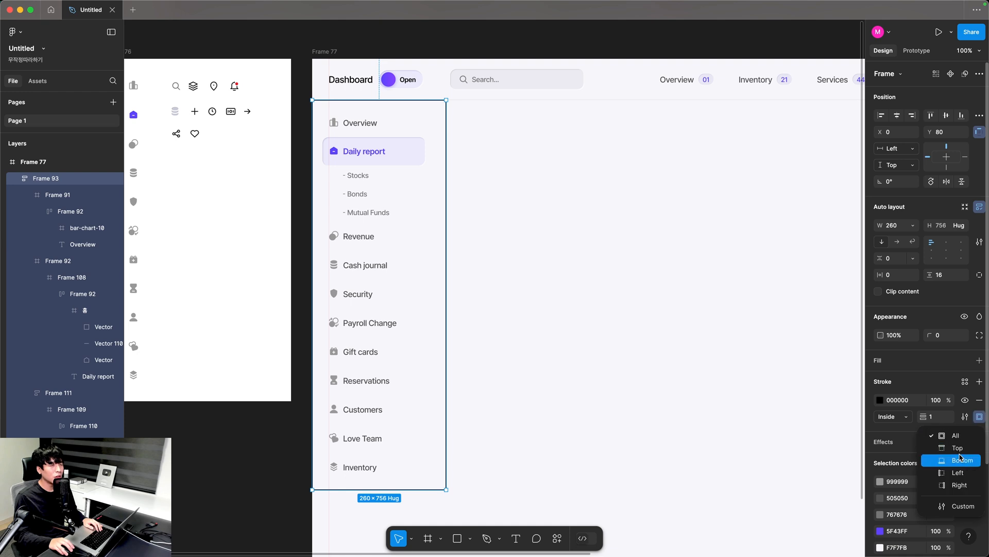
{"action": "left_click", "coordinate": [957, 485]}
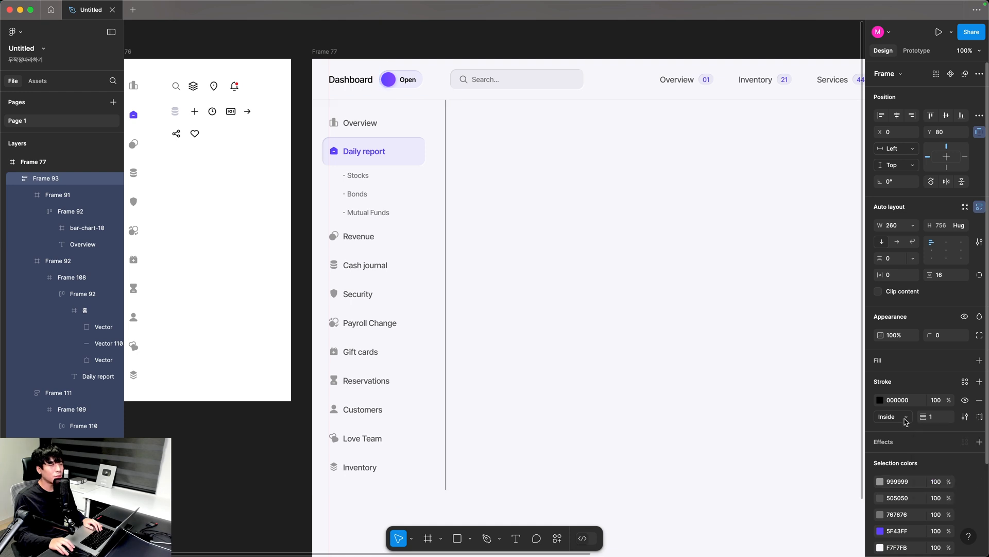
{"action": "type", "text": "e5e5"}
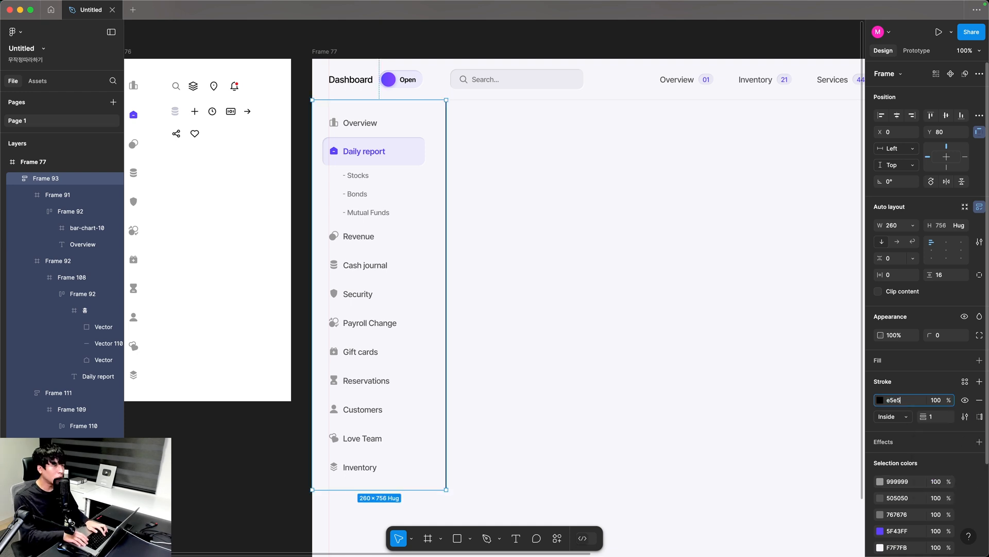
{"action": "key", "text": "Return"}
{"action": "left_click", "coordinate": [600, 233]}
Examine the sidebar's right border where it meets the header line and along the full menu list.
{"action": "key", "text": "z"}
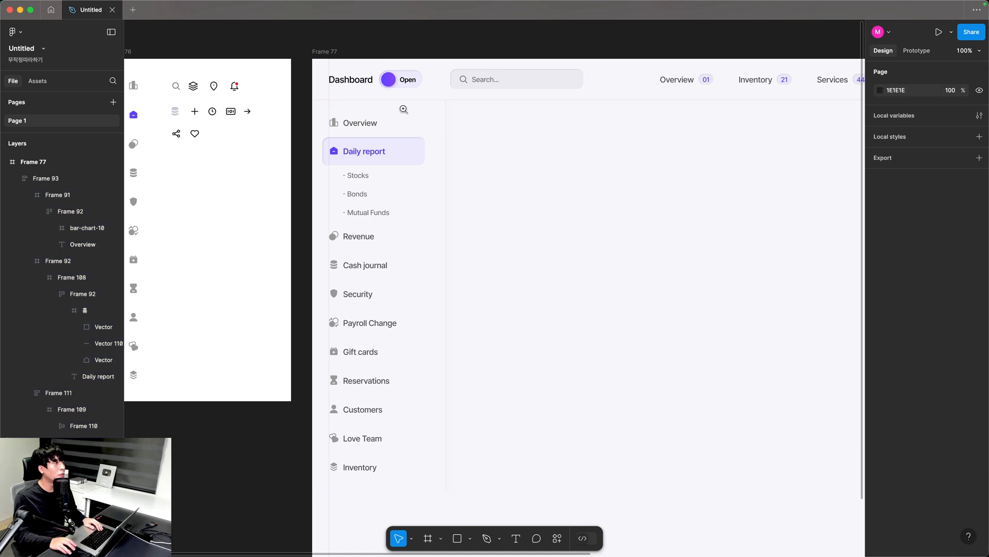
{"action": "left_click_drag", "start_coordinate": [373, 76], "coordinate": [492, 166]}
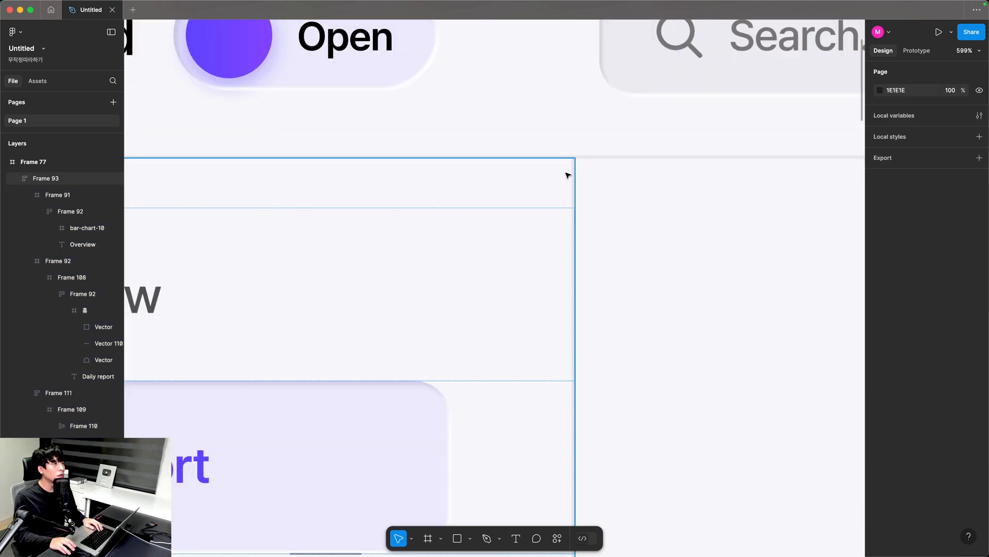
{"action": "scroll", "coordinate": [556, 378], "scroll_direction": "down", "scroll_amount": 10}
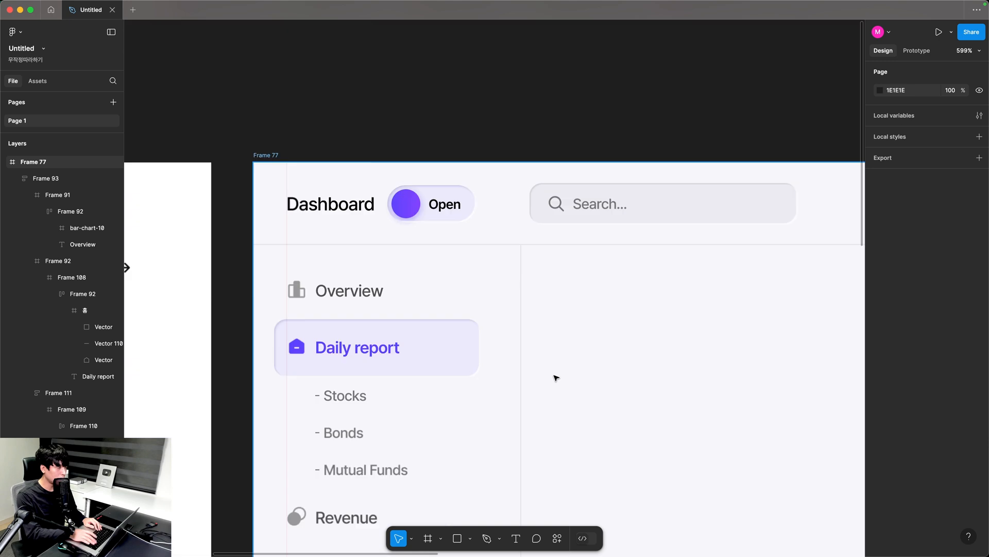
{"action": "key", "text": "z"}
{"action": "left_click_drag", "start_coordinate": [369, 190], "coordinate": [584, 417]}
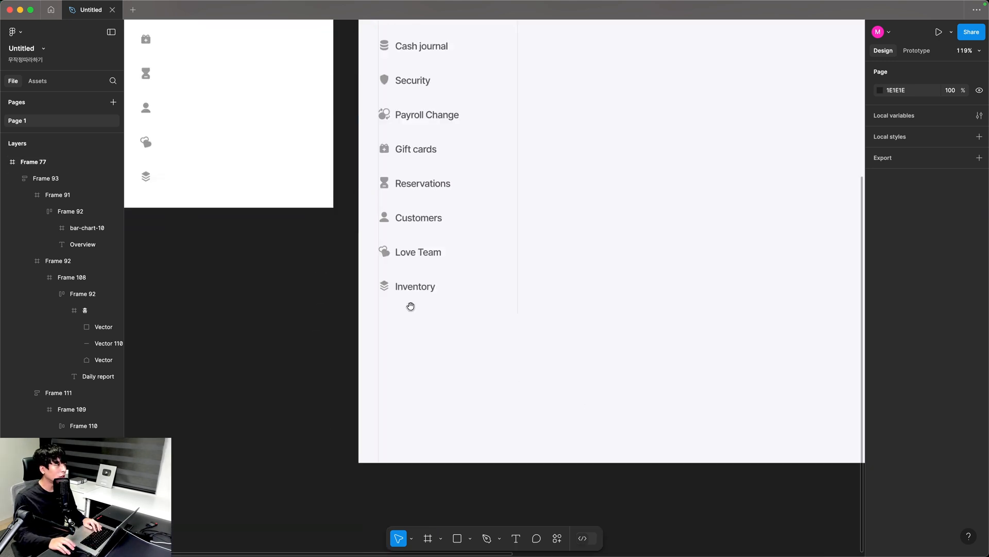
{"action": "left_click", "coordinate": [428, 213]}
{"action": "left_click_drag", "start_coordinate": [435, 230], "coordinate": [439, 395]}
{"action": "left_click", "coordinate": [458, 434]}
{"action": "scroll", "coordinate": [462, 431], "scroll_direction": "up", "scroll_amount": 6}
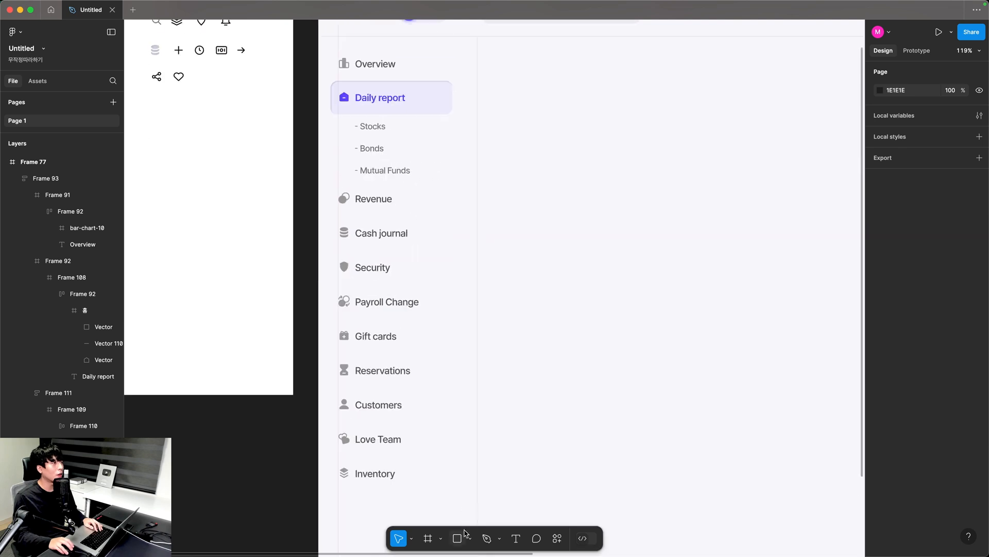
{"action": "scroll", "coordinate": [308, 63], "scroll_direction": "up", "scroll_amount": 5}
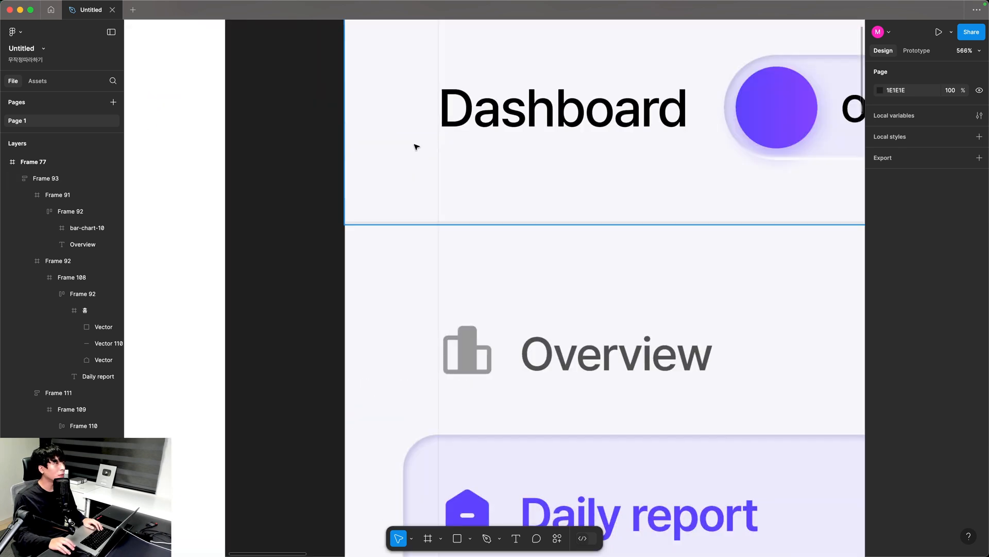
{"action": "key", "text": "shift+0"}
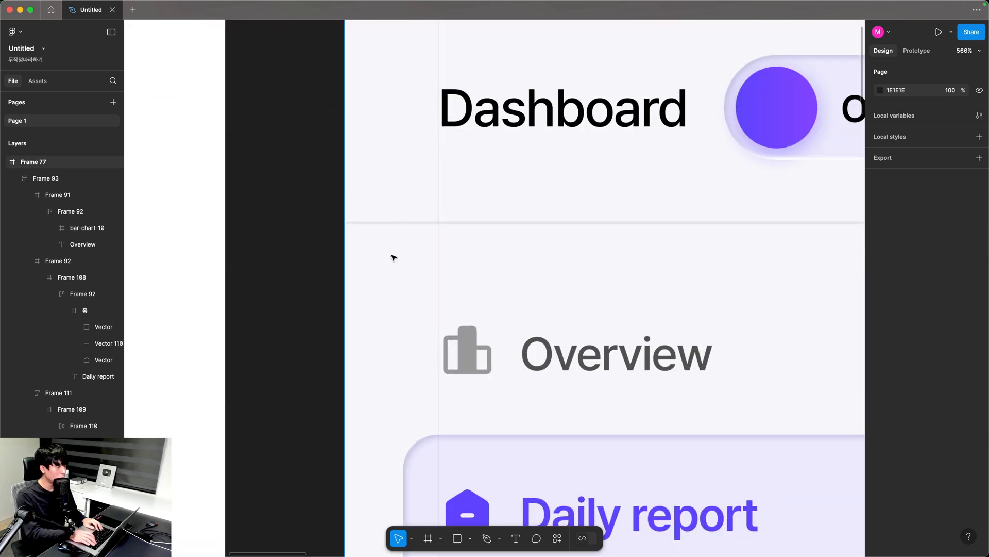
Hide the layout grid on the whole dashboard frame, Frame 77.
{"action": "left_click", "coordinate": [530, 317]}
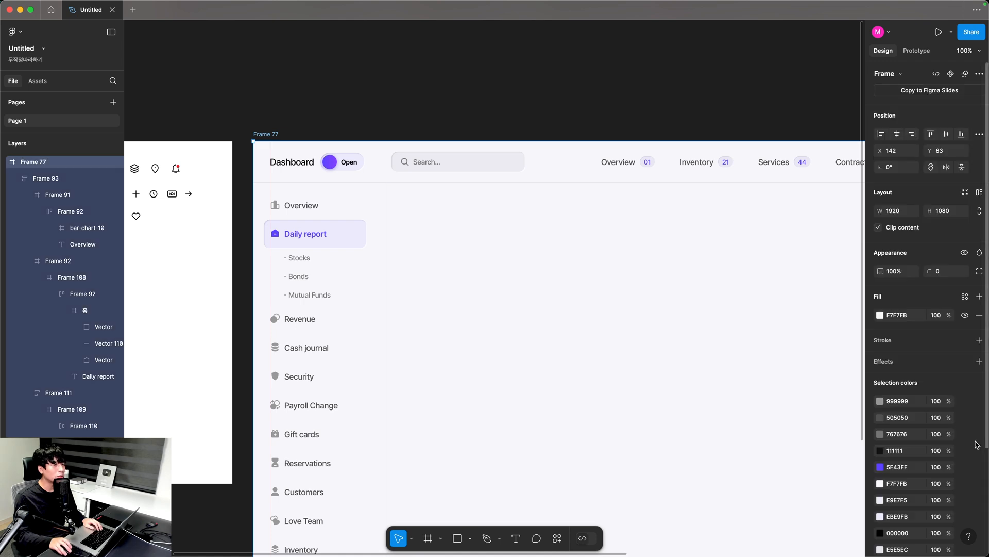
{"action": "scroll", "coordinate": [955, 471], "scroll_direction": "down", "scroll_amount": 5}
{"action": "left_click", "coordinate": [965, 496]}
{"action": "left_click", "coordinate": [447, 129]}
Add a text layer reading "Balance" in the content area beside the sidebar, below the header.
{"action": "left_click_drag", "start_coordinate": [623, 402], "coordinate": [434, 286]}
{"action": "left_click_drag", "start_coordinate": [218, 88], "coordinate": [716, 536]}
{"action": "left_click_drag", "start_coordinate": [488, 358], "coordinate": [733, 400]}
{"action": "left_click_drag", "start_coordinate": [297, 111], "coordinate": [488, 230]}
{"action": "key", "text": "t"}
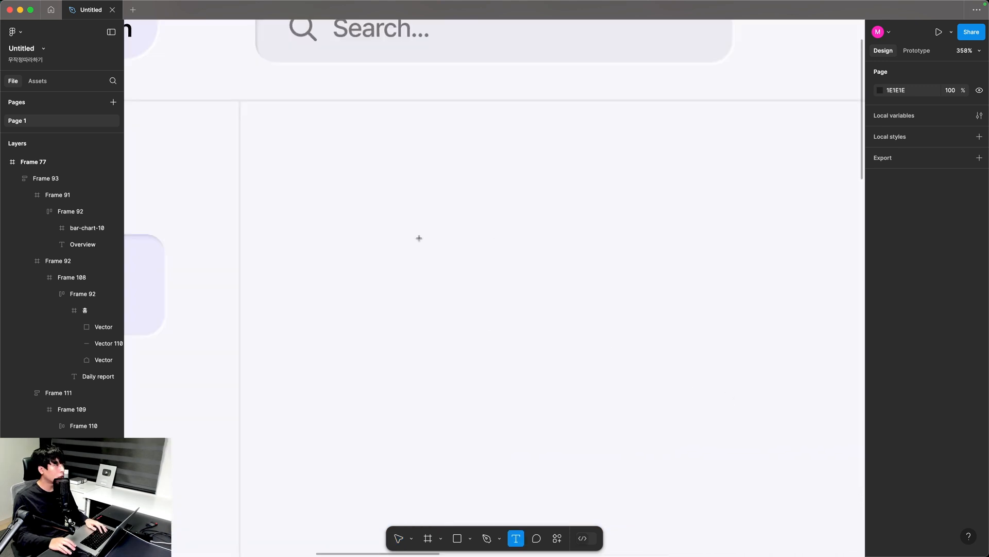
{"action": "left_click", "coordinate": [418, 237]}
{"action": "type", "text": "ds"}
{"action": "key", "text": "super+Tab"}
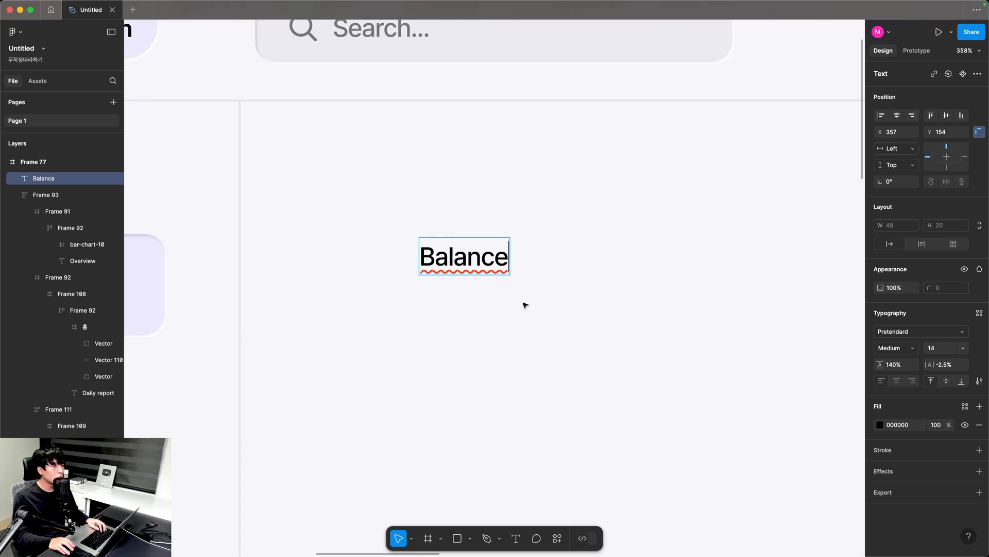
{"action": "key", "text": "Escape"}
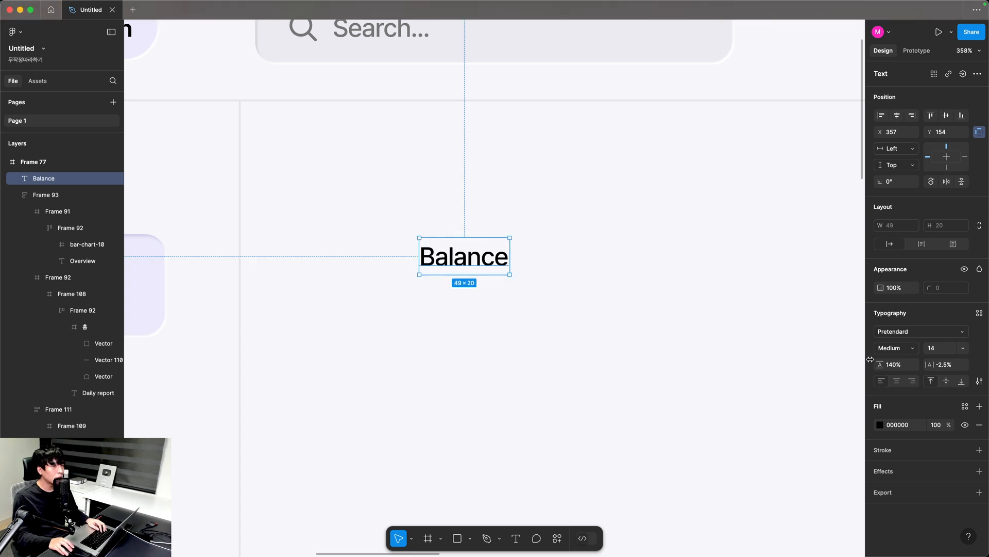
Style the Balance text as SemiBold, size 20, fill 505050, and move it to about X 307, Y 110.
{"action": "left_click", "coordinate": [887, 355]}
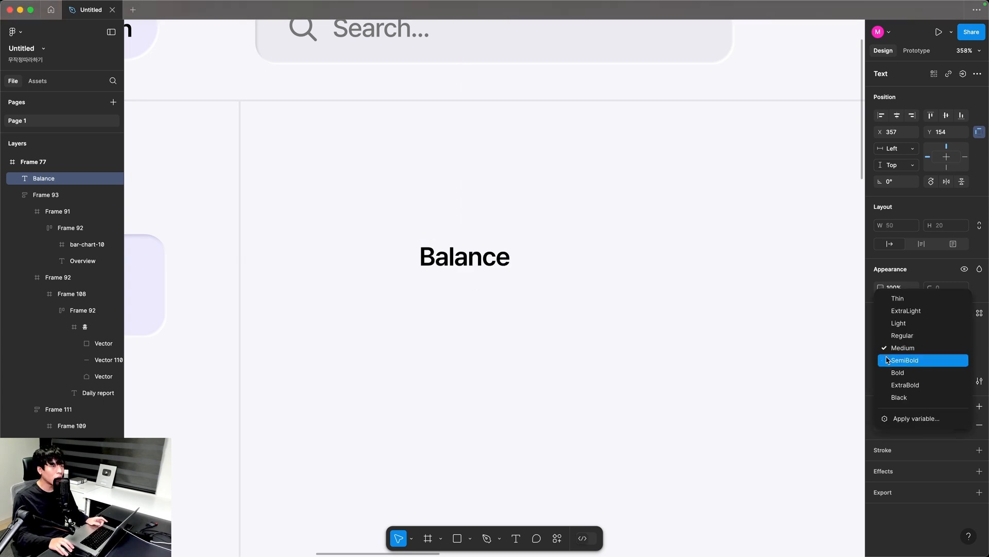
{"action": "left_click", "coordinate": [911, 360]}
{"action": "type", "text": "2"}
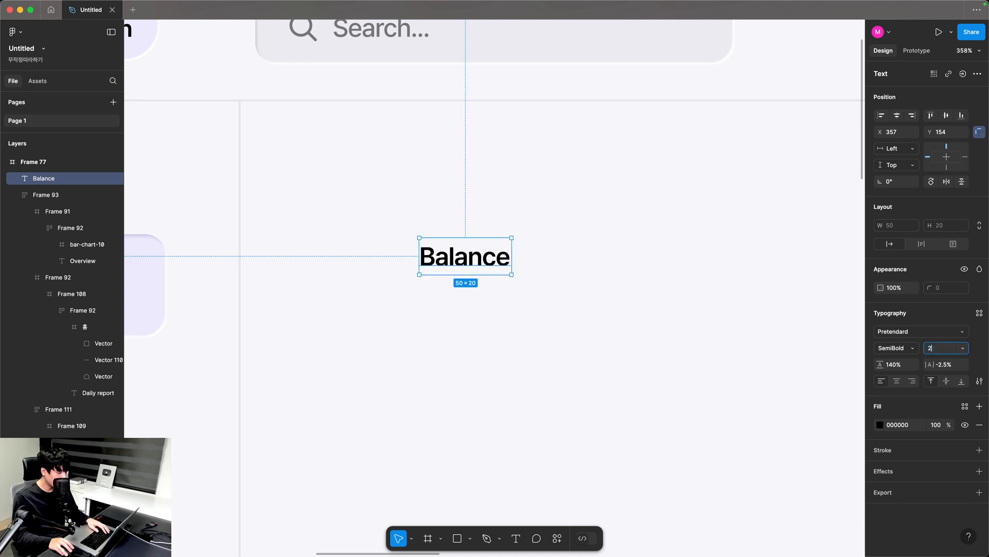
{"action": "type", "text": "0"}
{"action": "key", "text": "Return"}
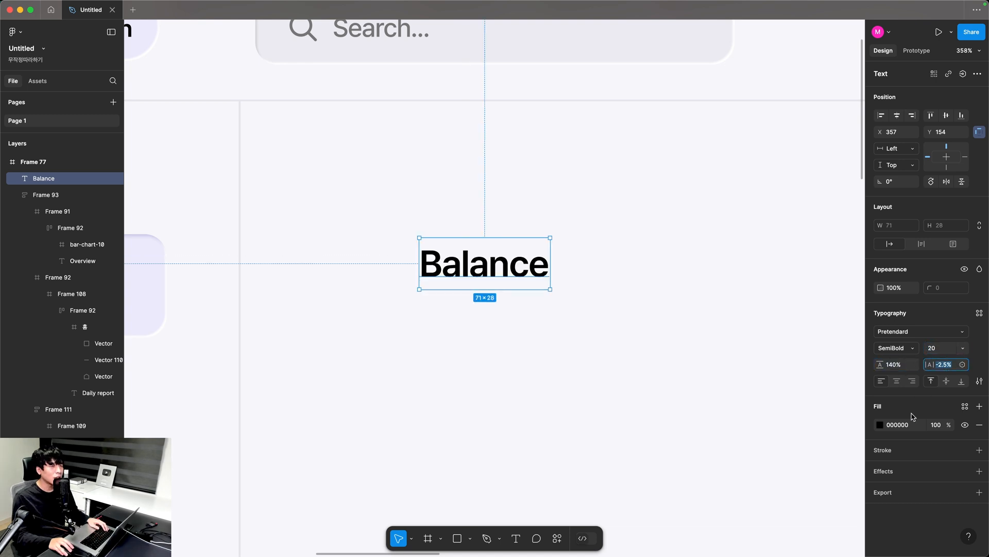
{"action": "left_click", "coordinate": [903, 426]}
{"action": "key", "text": "BackSpace"}
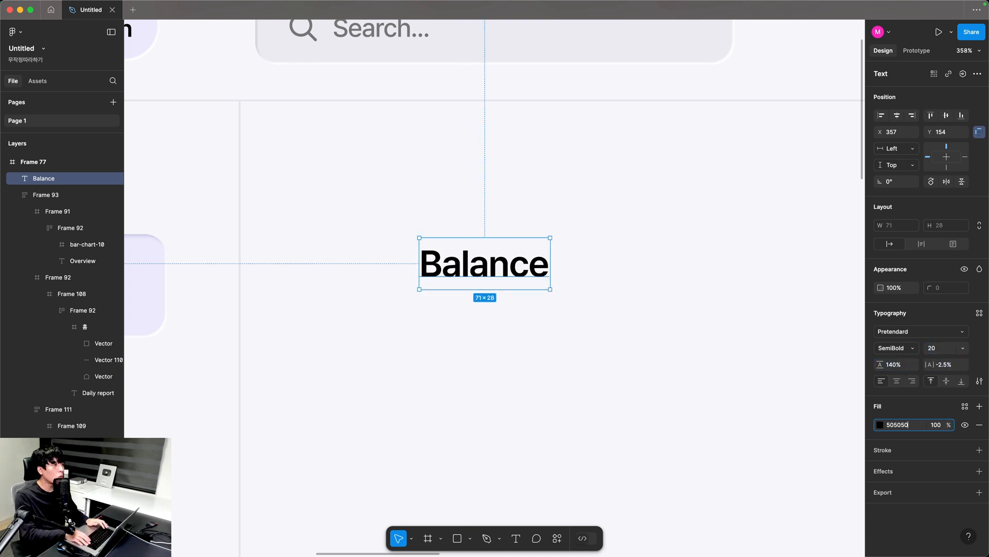
{"action": "key", "text": "Return"}
{"action": "left_click_drag", "start_coordinate": [467, 268], "coordinate": [377, 194]}
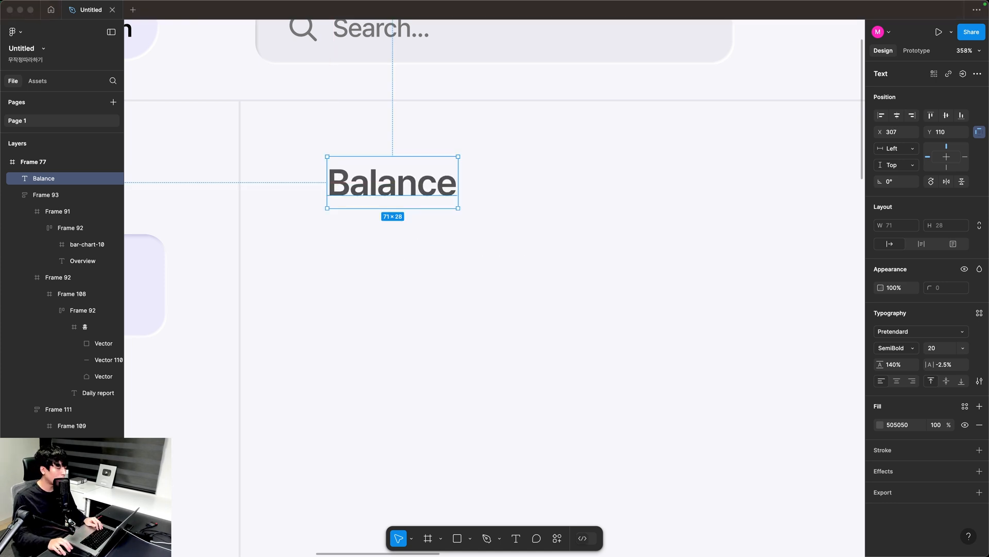
Copy the light grey server-fill icon from the icon frame and place it just right of the Balance title in the dashboard.
{"action": "left_click_drag", "start_coordinate": [644, 330], "coordinate": [588, 337]}
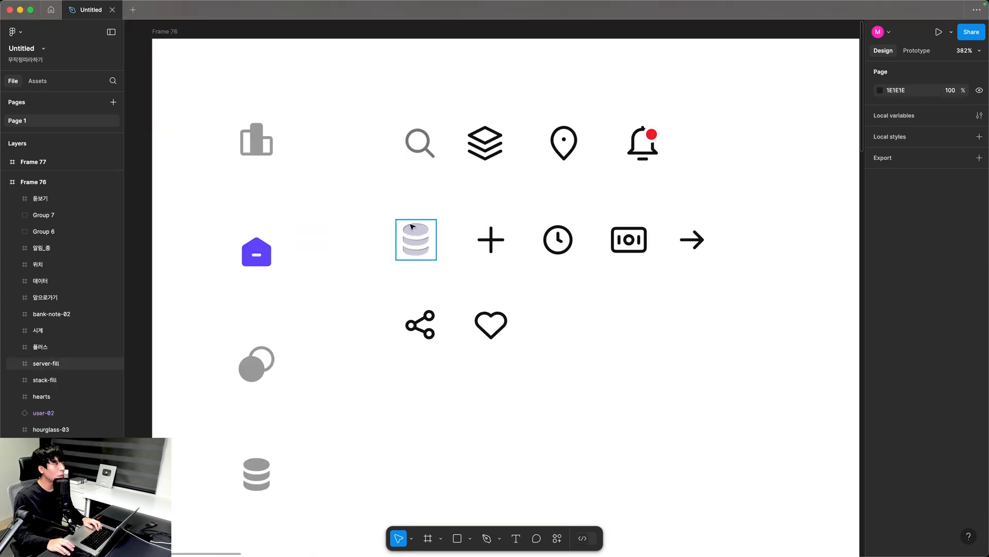
{"action": "left_click", "coordinate": [412, 226]}
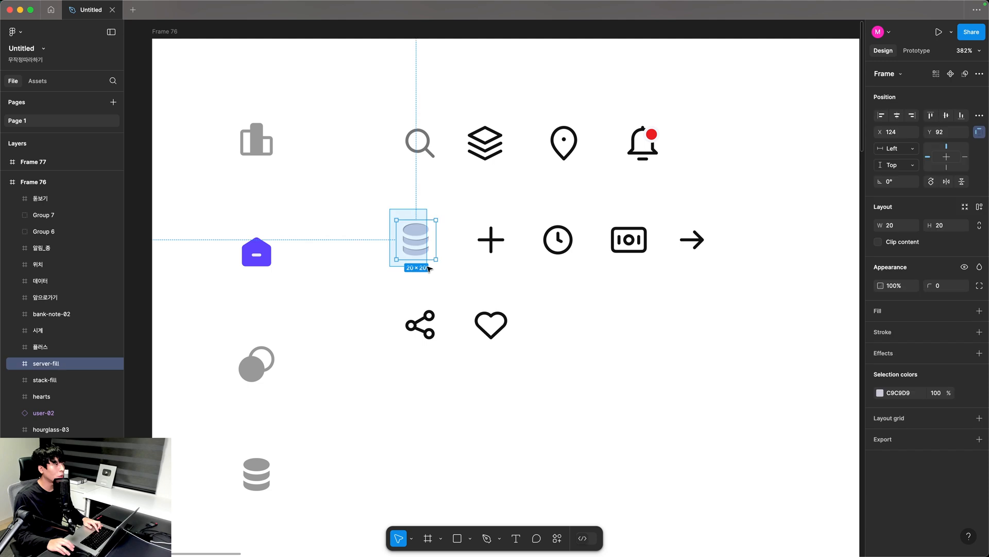
{"action": "left_click_drag", "start_coordinate": [596, 300], "coordinate": [248, 269]}
{"action": "scroll", "coordinate": [670, 153], "scroll_direction": "up", "scroll_amount": 2}
{"action": "left_click", "coordinate": [463, 245]}
{"action": "key", "text": "super+v"}
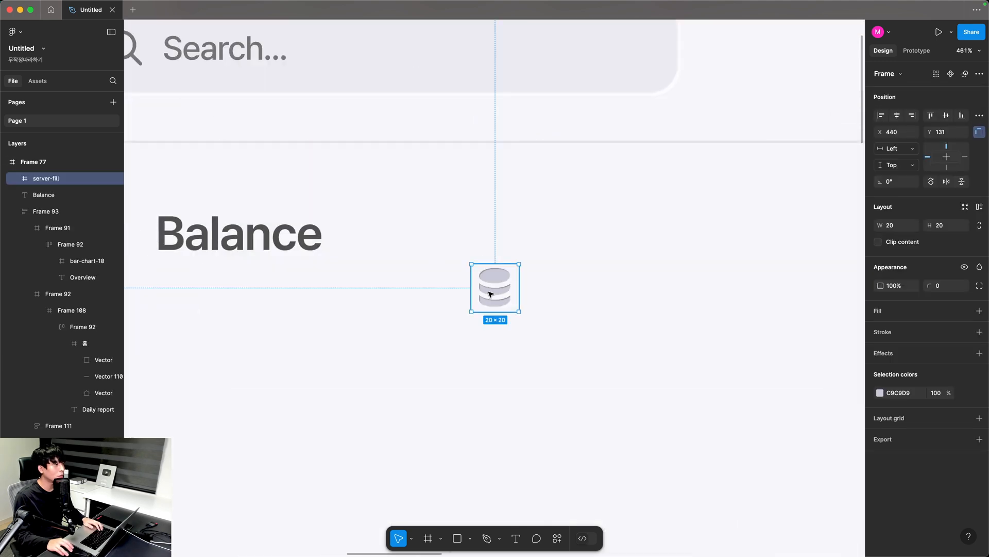
{"action": "left_click_drag", "start_coordinate": [494, 286], "coordinate": [401, 230]}
Duplicate the Balance text and place the copy on the other side of the server icon.
{"action": "left_click", "coordinate": [250, 245]}
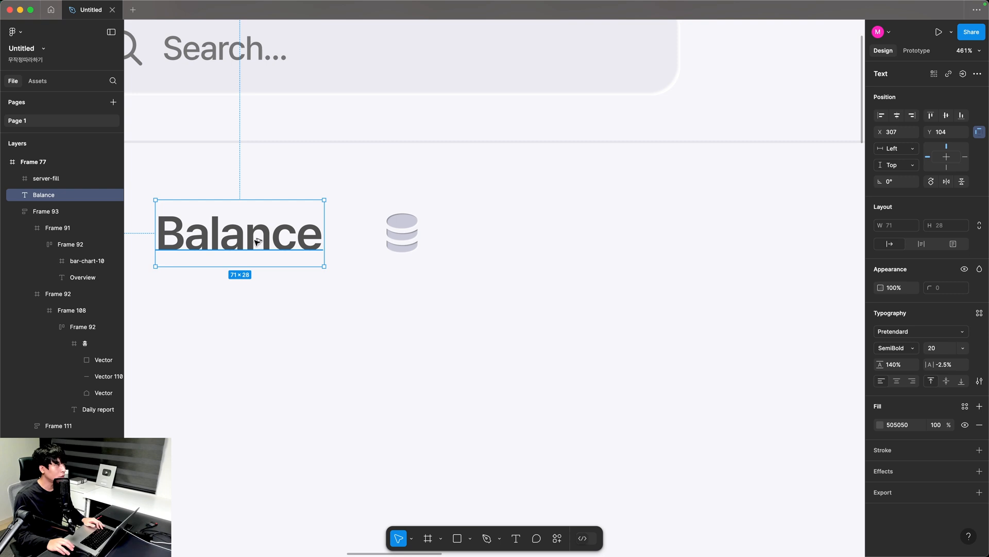
{"action": "left_click_drag", "start_coordinate": [258, 241], "coordinate": [518, 249]}
{"action": "left_click", "coordinate": [459, 273]}
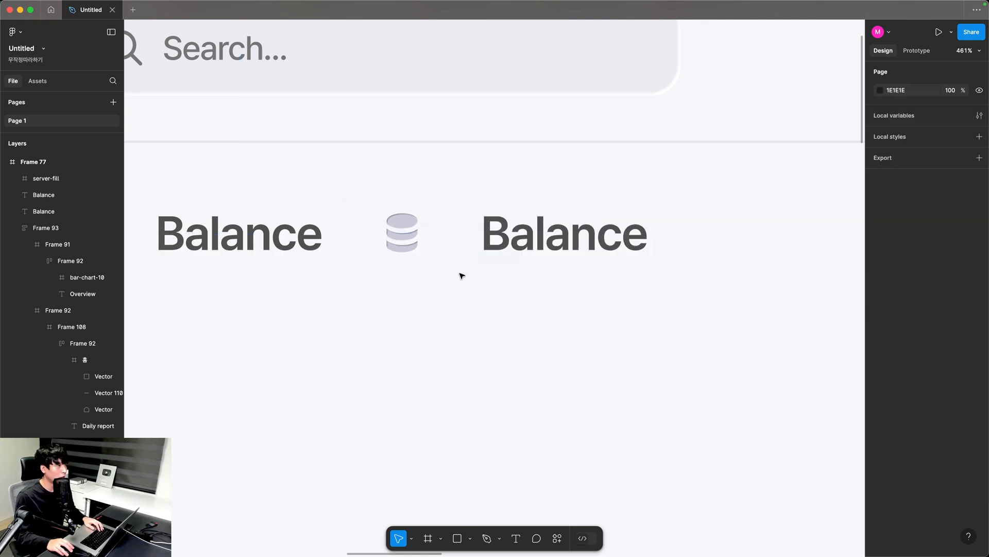
Draw a 1 px wide vertical divider between the server icon and the second Balance text, with height 16 and fill C9C9D9.
{"action": "left_click_drag", "start_coordinate": [313, 139], "coordinate": [579, 316]}
{"action": "key", "text": "r"}
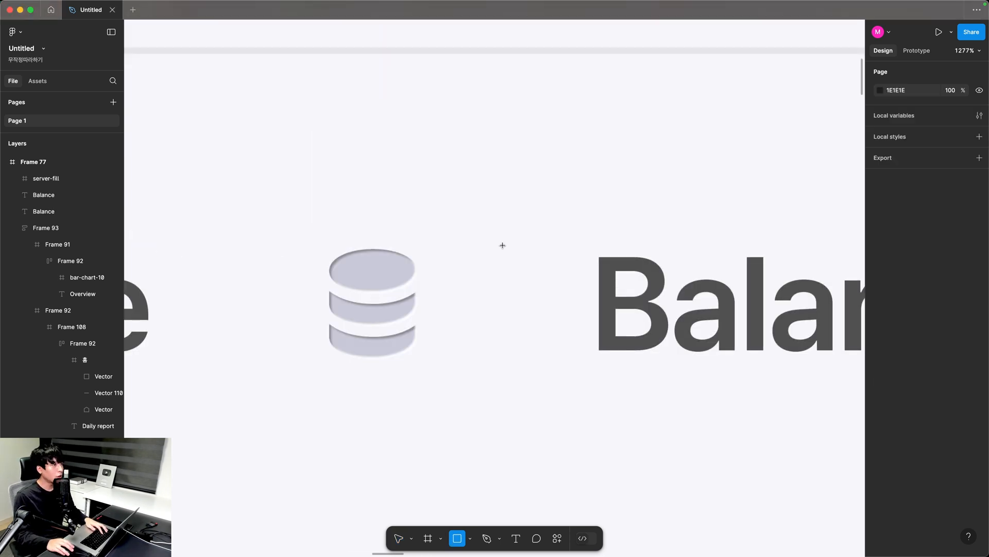
{"action": "left_click_drag", "start_coordinate": [505, 245], "coordinate": [508, 362]}
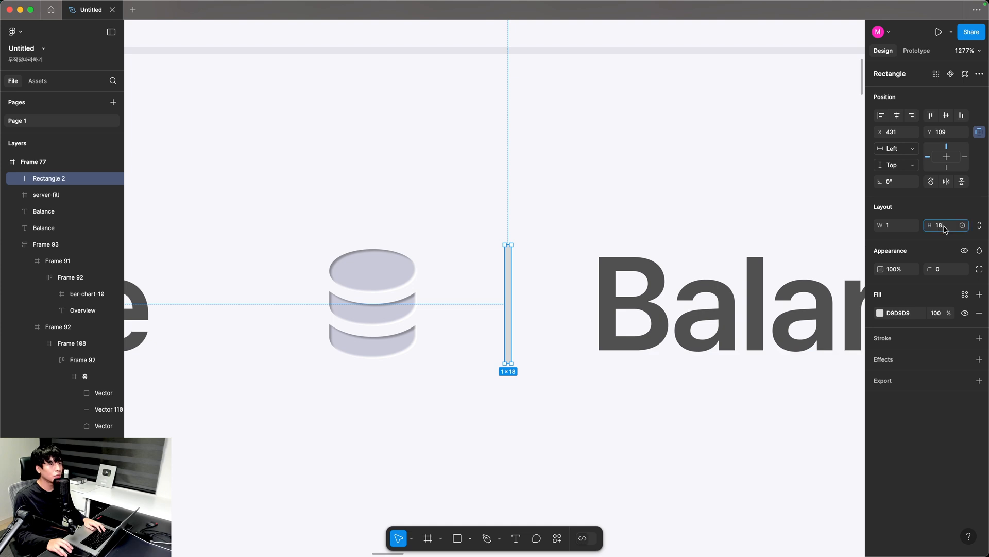
{"action": "key", "text": "Return"}
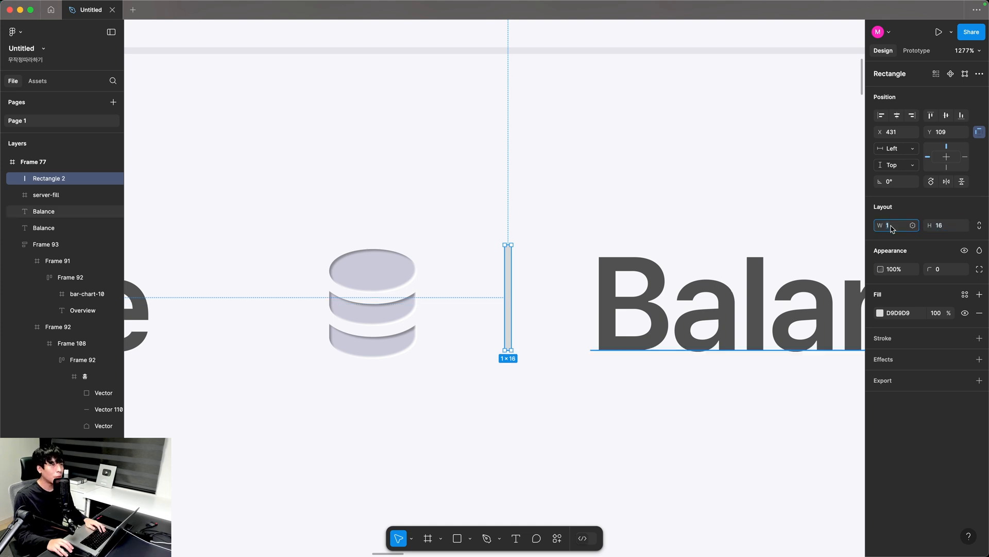
{"action": "left_click", "coordinate": [909, 315]}
{"action": "type", "text": "C9C9D9"}
{"action": "key", "text": "Return"}
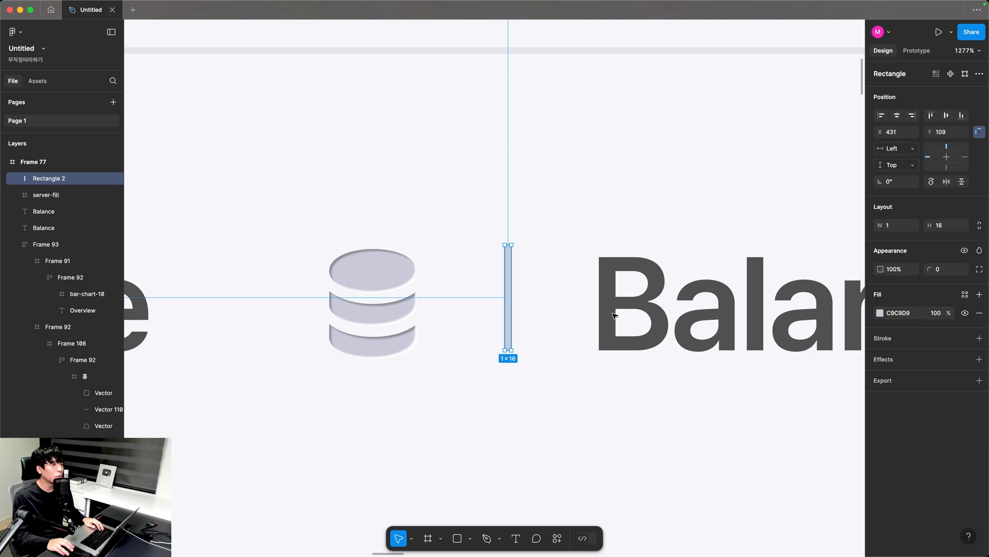
Set the second Balance text to Medium weight and size 14.
{"action": "left_click", "coordinate": [634, 323]}
{"action": "scroll", "coordinate": [578, 318], "scroll_direction": "right", "scroll_amount": 5}
{"action": "left_click", "coordinate": [887, 349]}
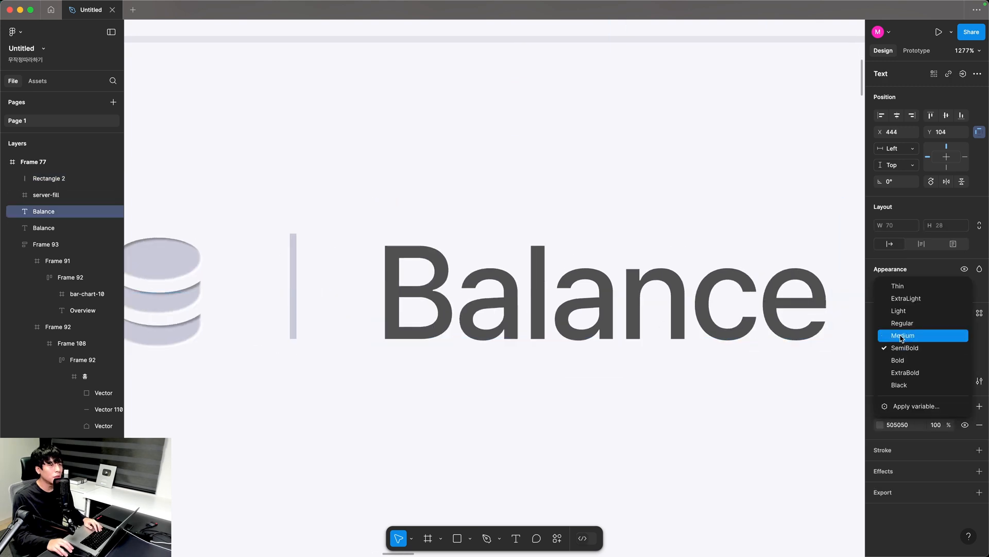
{"action": "left_click", "coordinate": [896, 336]}
{"action": "left_click", "coordinate": [936, 348]}
{"action": "type", "text": "14"}
{"action": "key", "text": "Return"}
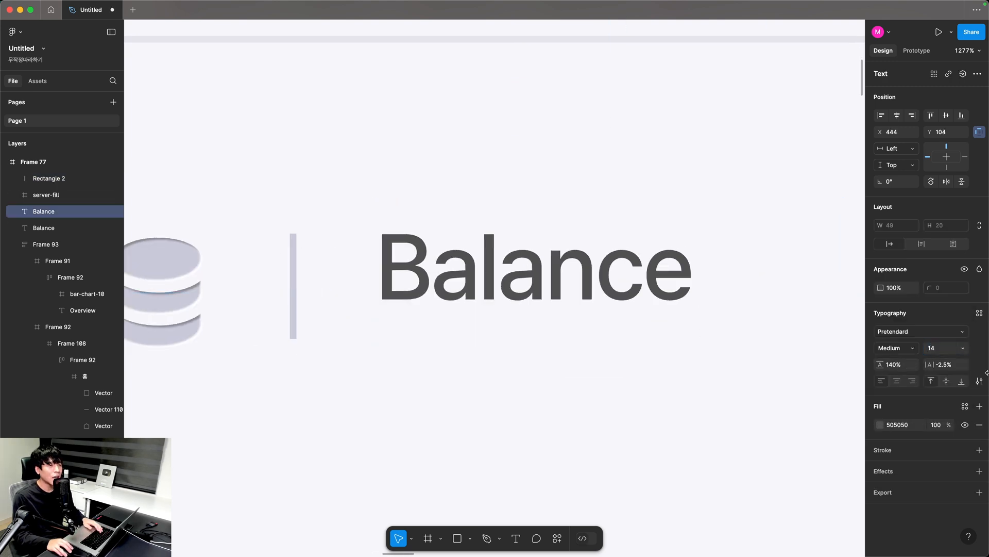
Change the second Balance text to $25,800.94 and set its fill to 111111.
{"action": "key", "text": "super+Tab"}
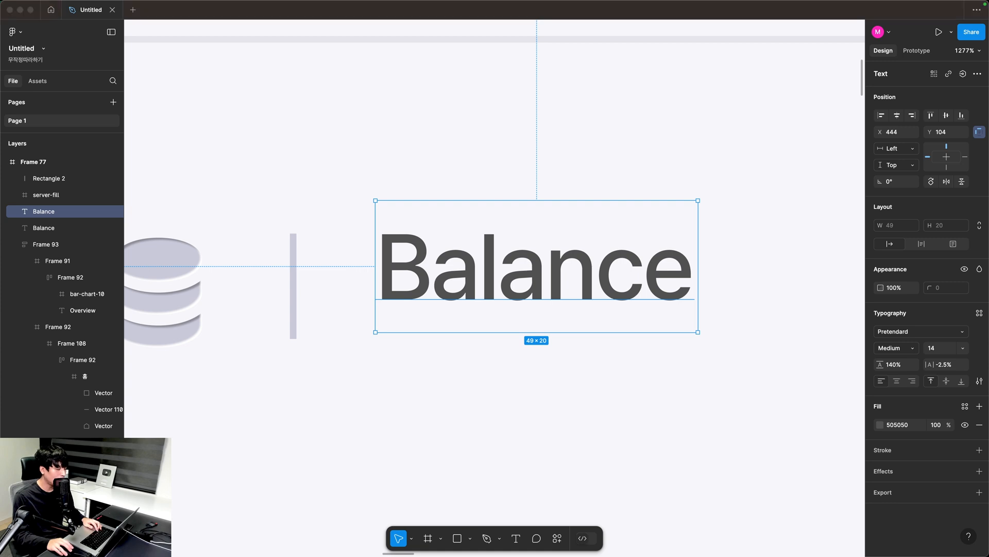
{"action": "double_click", "coordinate": [523, 312]}
{"action": "type", "text": "$25,800.94"}
{"action": "left_click", "coordinate": [524, 378]}
{"action": "left_click_drag", "start_coordinate": [443, 254], "coordinate": [436, 266]}
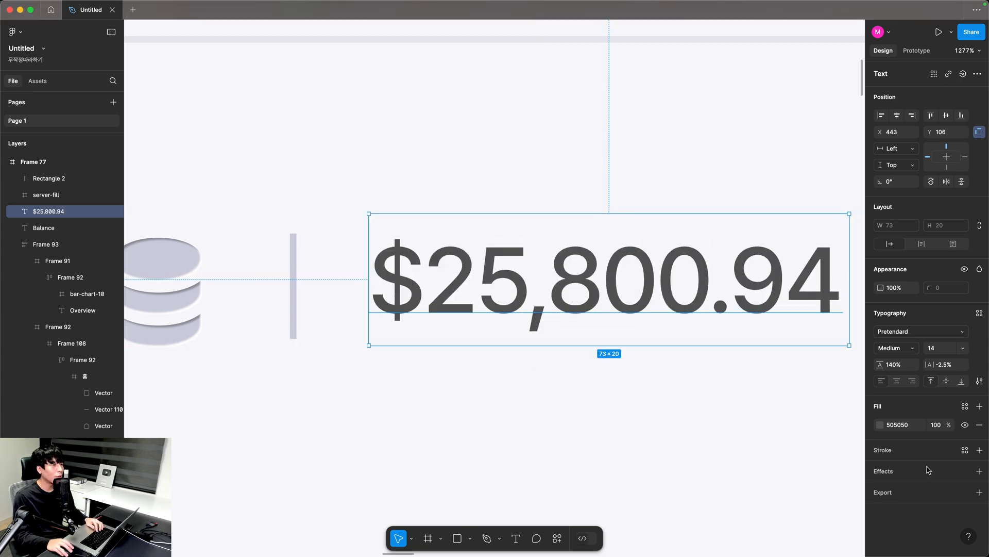
{"action": "left_click", "coordinate": [896, 428]}
{"action": "type", "text": "111"}
{"action": "left_click", "coordinate": [563, 437]}
Group the server icon, divider and amount in a horizontal auto layout with gap 8, vertical padding 10 and horizontal padding 16.
{"action": "scroll", "coordinate": [498, 429], "scroll_direction": "left", "scroll_amount": 3}
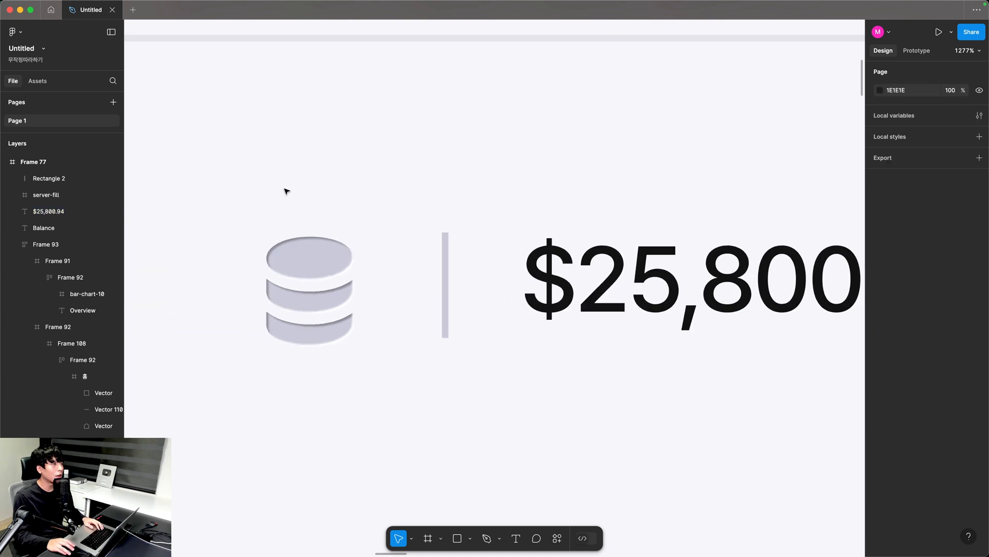
{"action": "left_click_drag", "start_coordinate": [271, 176], "coordinate": [661, 392]}
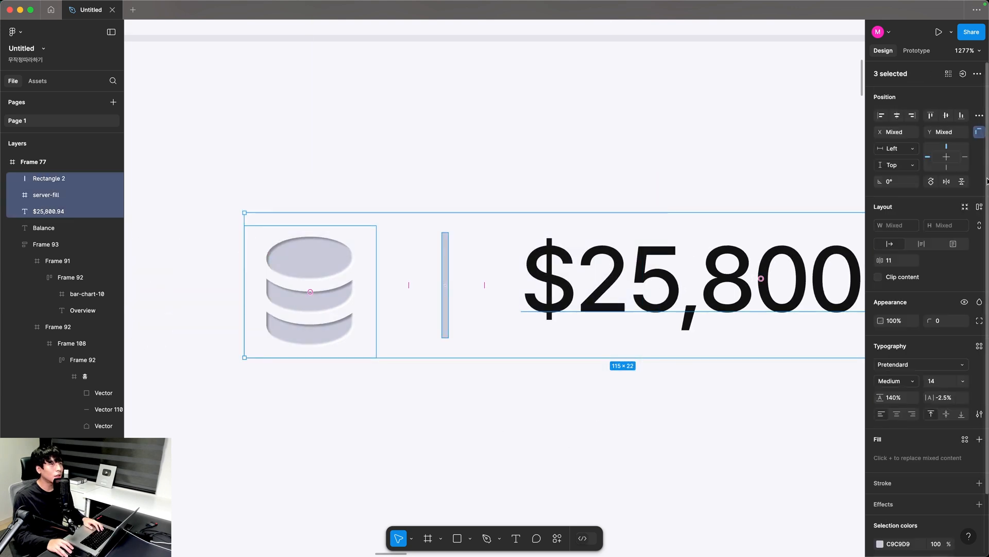
{"action": "left_click", "coordinate": [979, 207]}
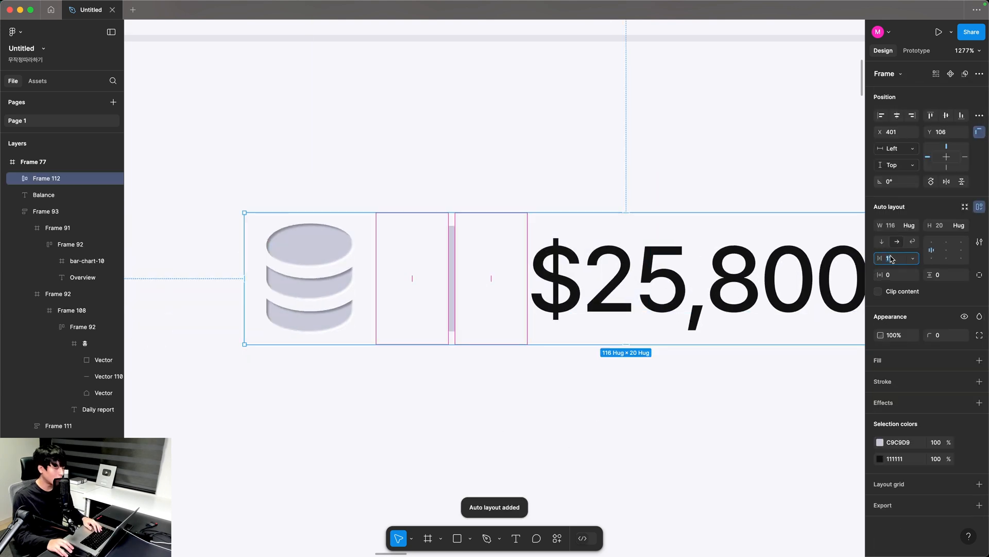
{"action": "key", "text": "Return"}
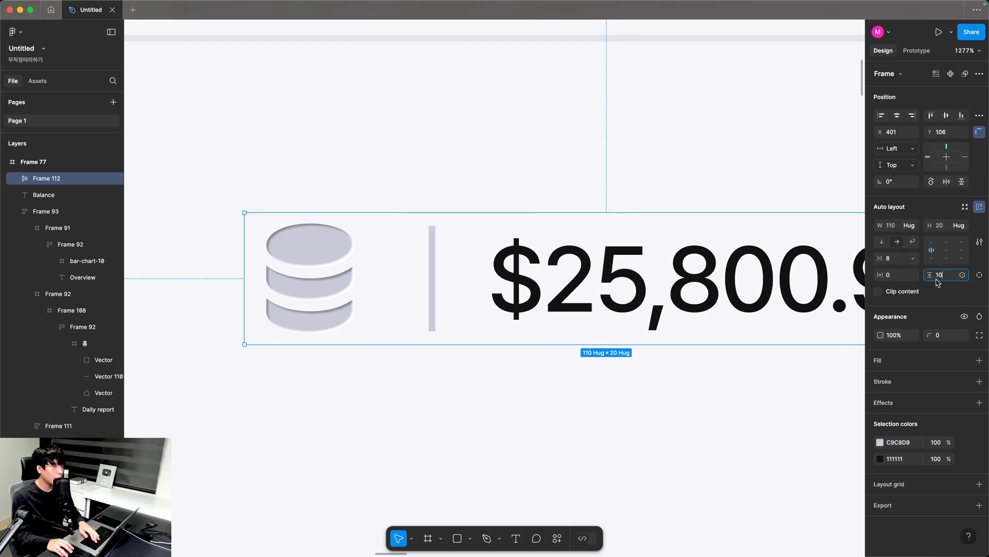
{"action": "key", "text": "Return"}
{"action": "type", "text": "16"}
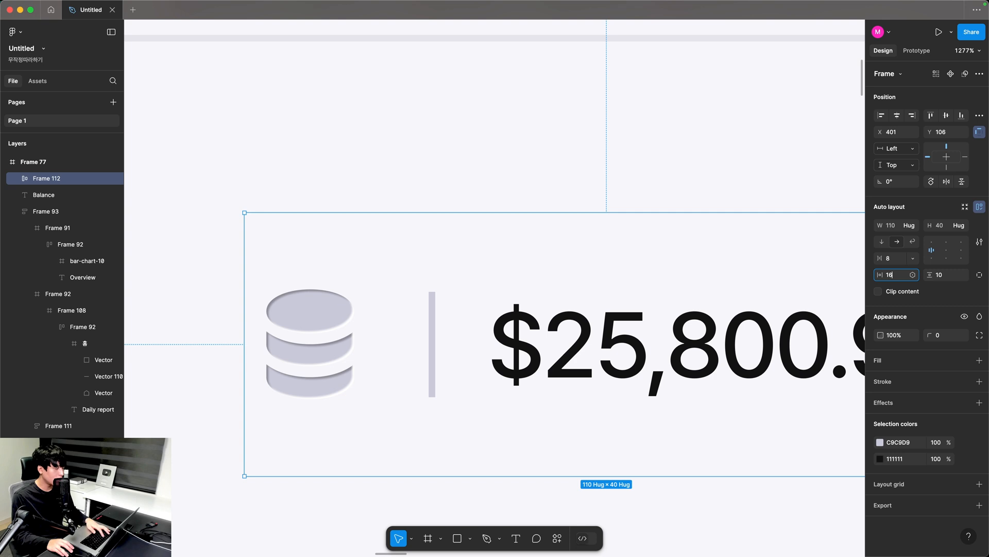
{"action": "key", "text": "Return"}
Move the amount frame next to the Balance title, at X 398 and Y 98.
{"action": "key", "text": "super+minus"}
{"action": "key", "text": "super+minus"}
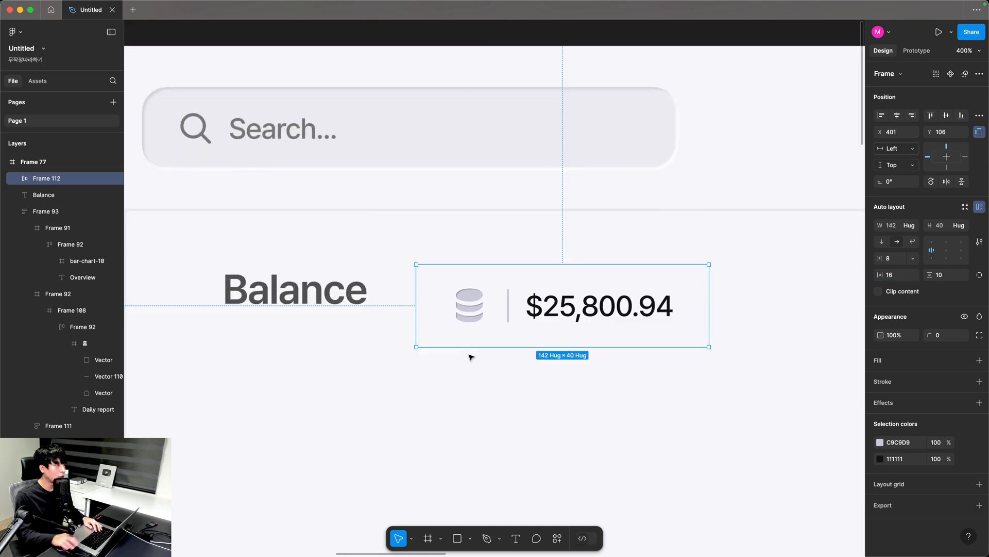
{"action": "left_click_drag", "start_coordinate": [408, 342], "coordinate": [461, 348]}
{"action": "left_click_drag", "start_coordinate": [513, 313], "coordinate": [506, 298]}
{"action": "key", "text": "z"}
{"action": "left_click_drag", "start_coordinate": [211, 68], "coordinate": [761, 354]}
{"action": "key", "text": "space"}
{"action": "left_click_drag", "start_coordinate": [610, 333], "coordinate": [539, 296]}
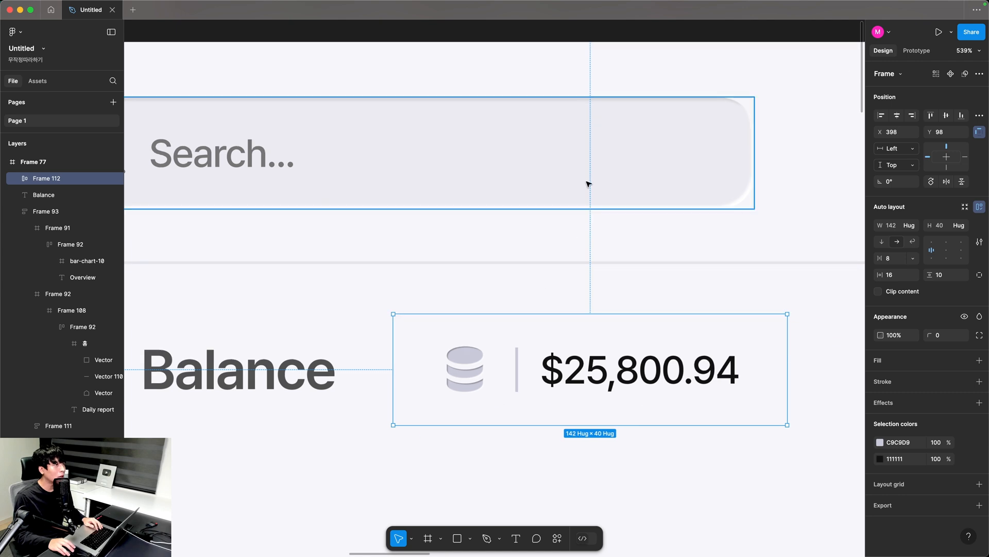
Copy the search box's EBEBF1 fill onto the amount frame.
{"action": "left_click", "coordinate": [589, 184]}
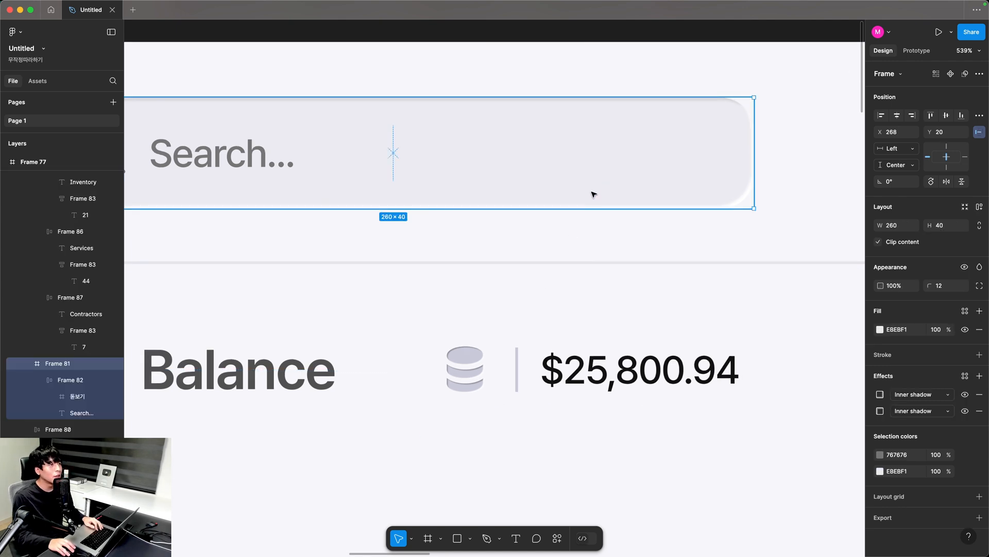
{"action": "left_click", "coordinate": [871, 333]}
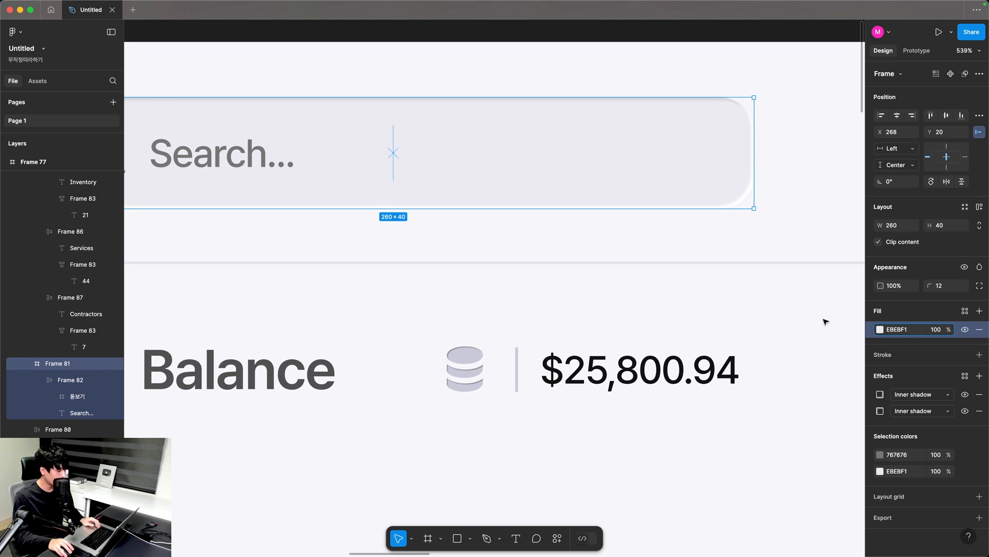
{"action": "left_click", "coordinate": [545, 386]}
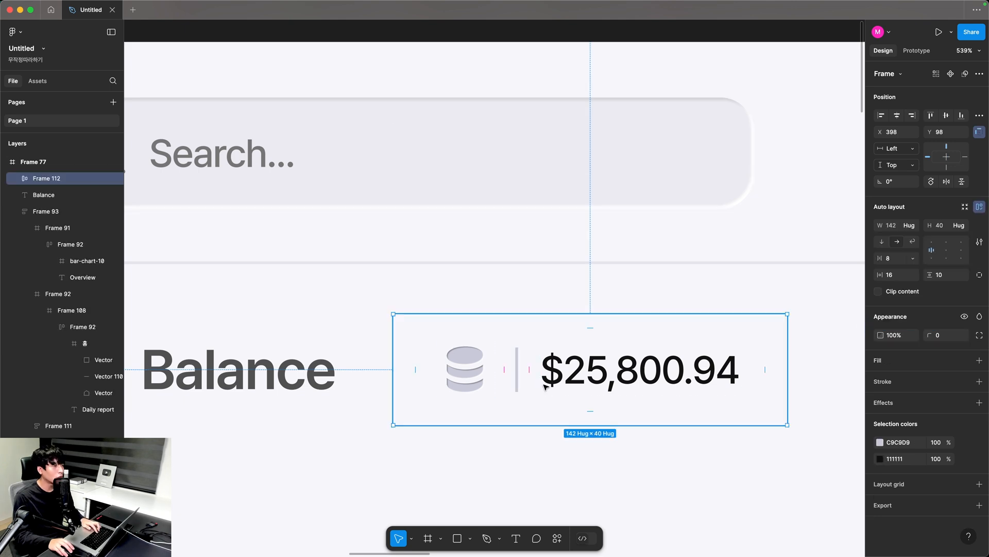
{"action": "key", "text": "super+v"}
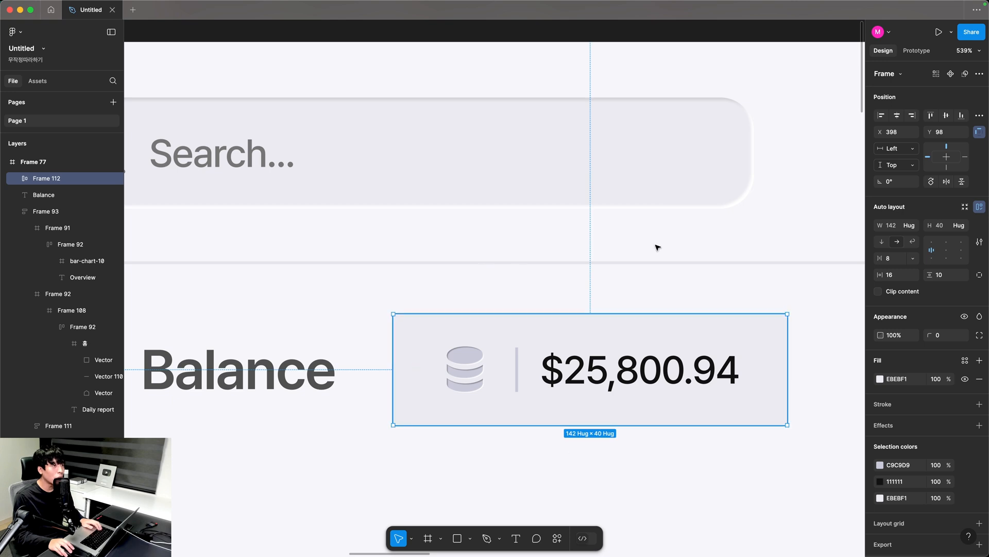
Copy the search box's two inner shadows onto the amount frame and set its corner radius to 8.
{"action": "left_click", "coordinate": [654, 181]}
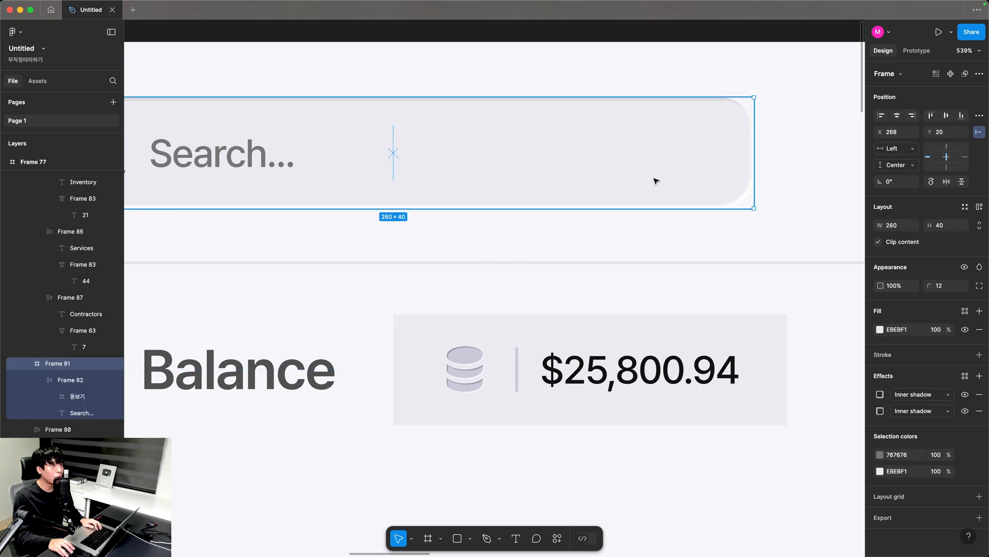
{"action": "left_click", "coordinate": [871, 395]}
{"action": "left_click", "coordinate": [870, 413], "text": "shift"}
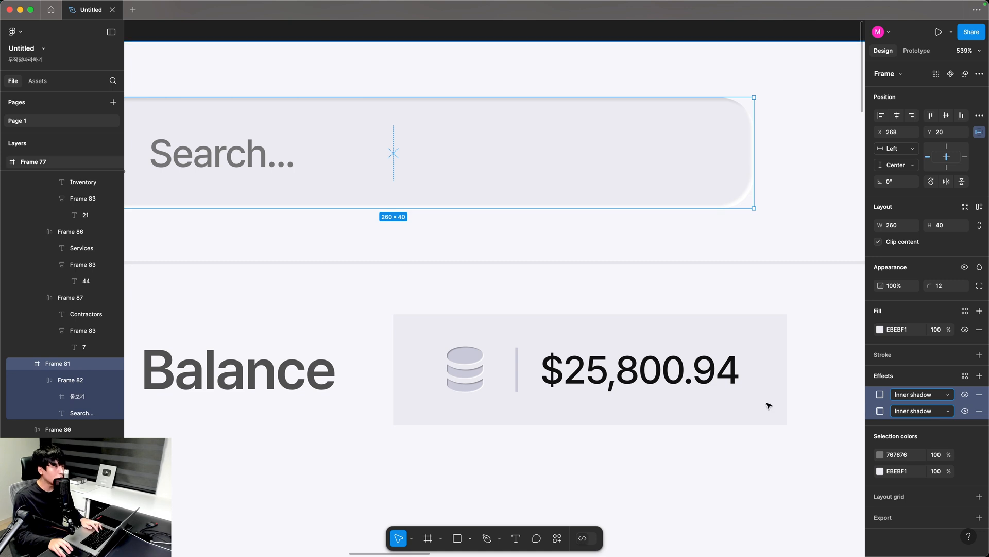
{"action": "left_click", "coordinate": [561, 350]}
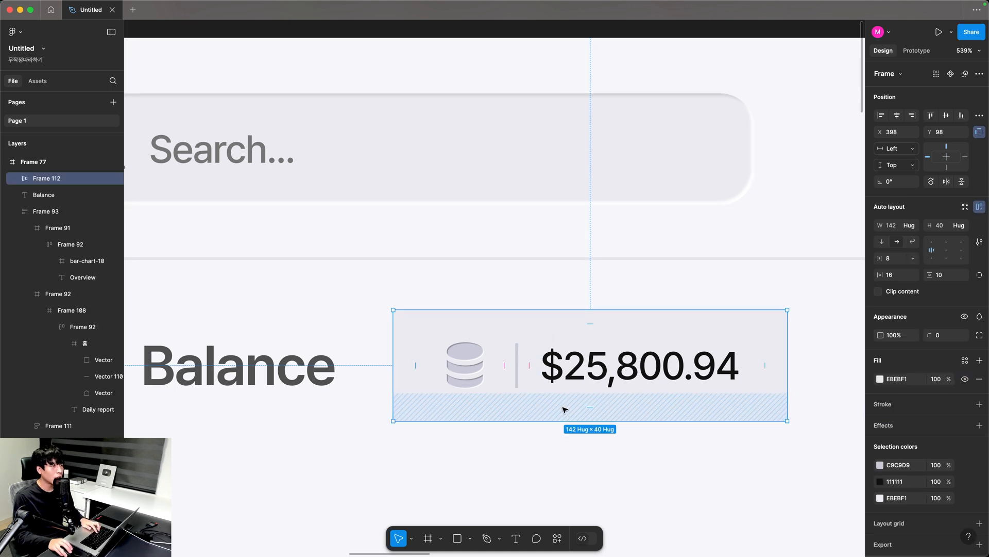
{"action": "scroll", "coordinate": [565, 409], "scroll_direction": "down", "scroll_amount": 2}
{"action": "key", "text": "super+v"}
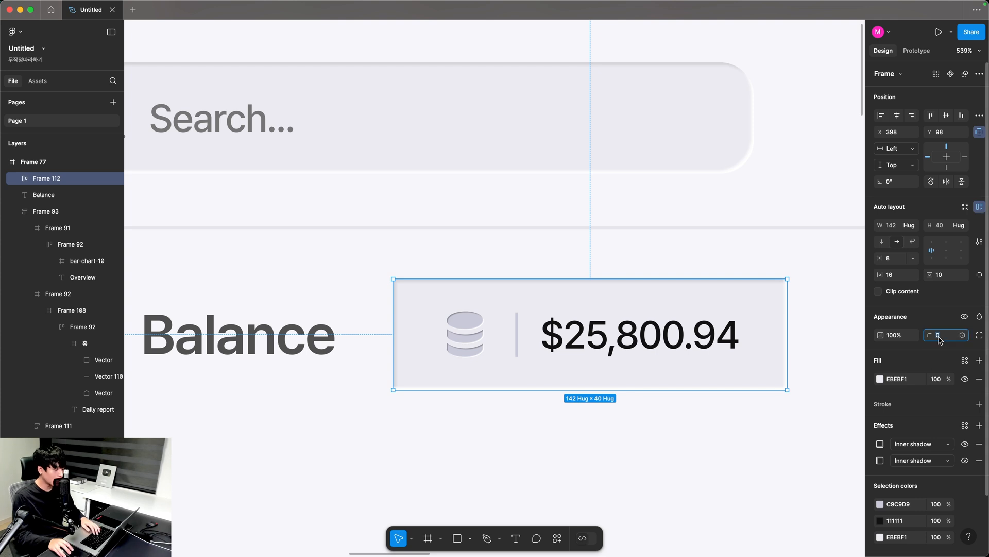
{"action": "type", "text": "8"}
{"action": "key", "text": "Return"}
{"action": "left_click", "coordinate": [401, 423]}
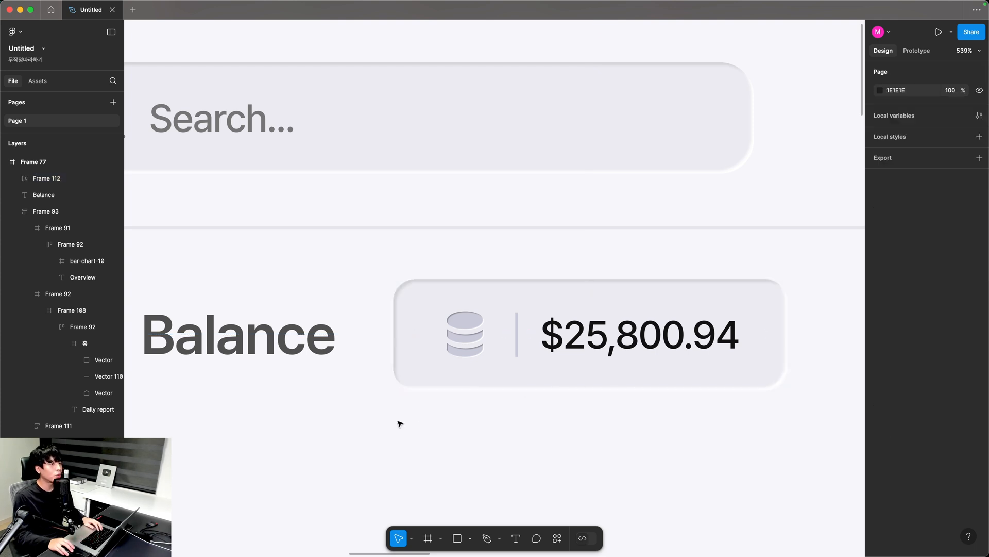
Combine the Balance title and the amount box in a horizontal auto layout with a gap of 16.
{"action": "scroll", "coordinate": [298, 387], "scroll_direction": "left", "scroll_amount": 3}
{"action": "scroll", "coordinate": [298, 386], "scroll_direction": "down", "scroll_amount": 1}
{"action": "left_click", "coordinate": [315, 306]}
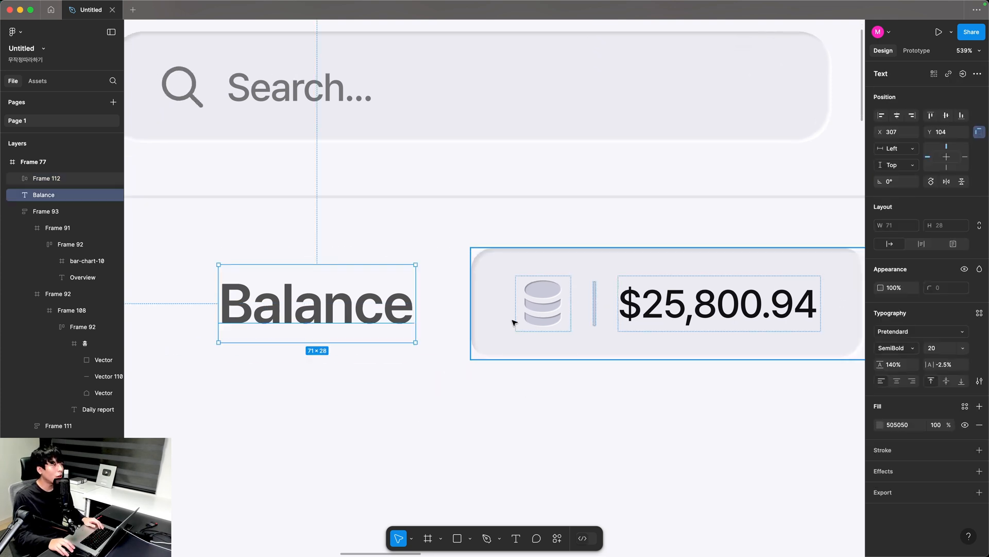
{"action": "left_click", "coordinate": [514, 322], "text": "shift"}
{"action": "left_click", "coordinate": [979, 208]}
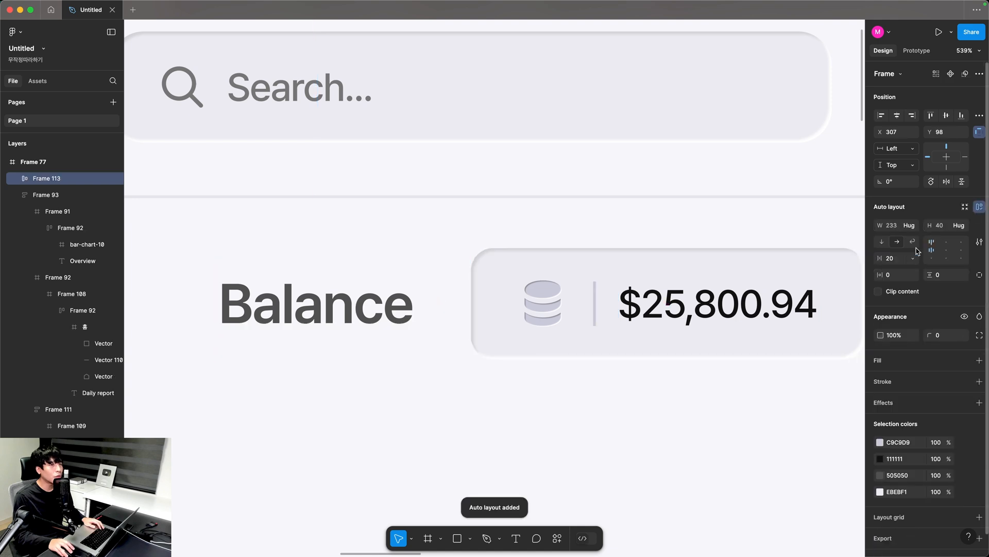
{"action": "left_click", "coordinate": [894, 258]}
{"action": "type", "text": "16"}
{"action": "key", "text": "Return"}
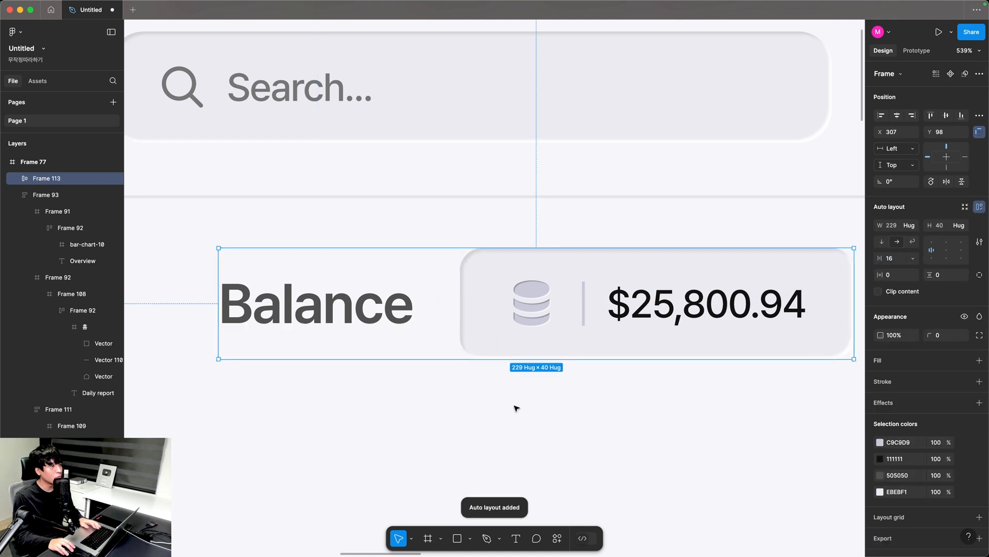
{"action": "scroll", "coordinate": [511, 406], "scroll_direction": "down", "scroll_amount": 5}
{"action": "scroll", "coordinate": [298, 398], "scroll_direction": "right", "scroll_amount": 5}
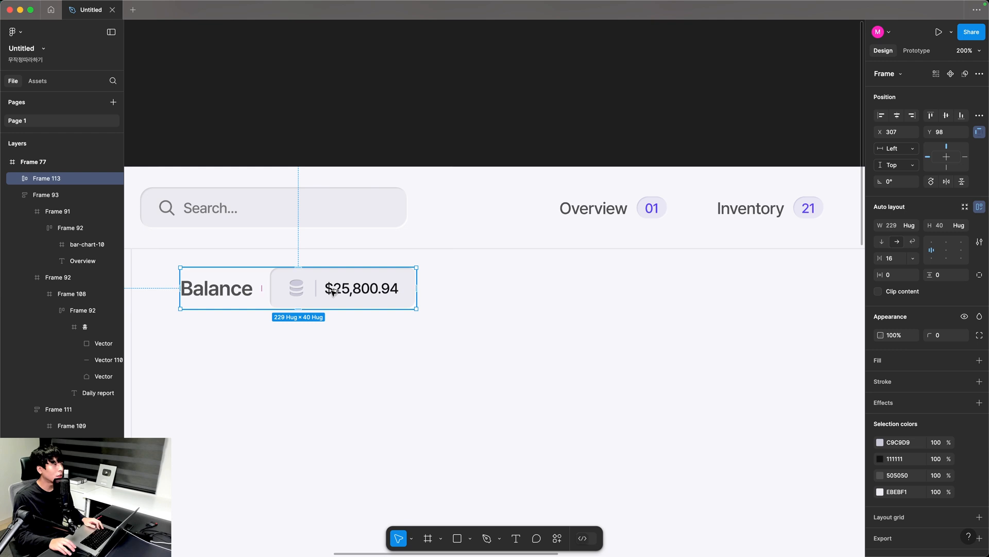
{"action": "left_click_drag", "start_coordinate": [322, 289], "coordinate": [808, 290]}
{"action": "left_click_drag", "start_coordinate": [777, 327], "coordinate": [437, 341]}
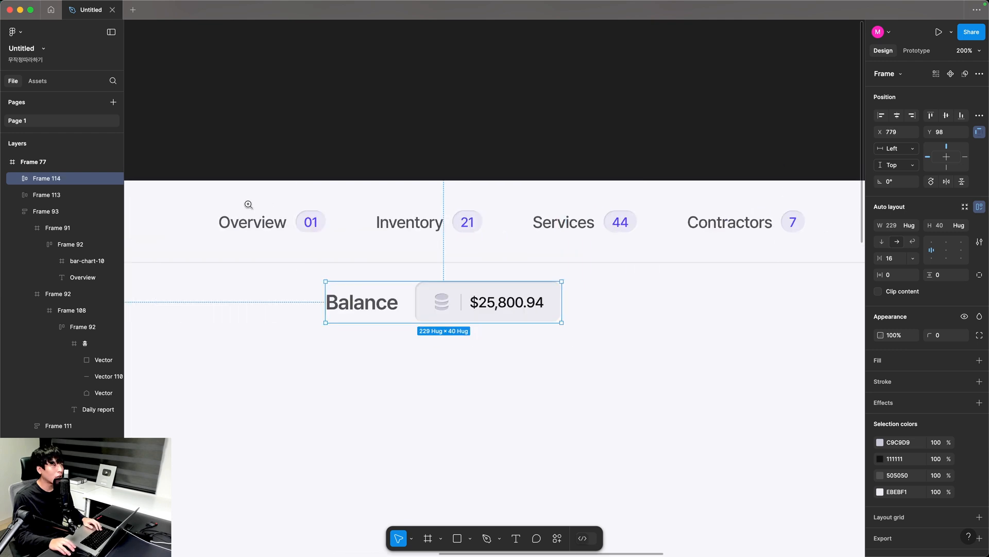
{"action": "left_click_drag", "start_coordinate": [247, 204], "coordinate": [636, 397]}
{"action": "key", "text": "Delete"}
Copy the $25,800.94 amount box out of the Balance row and place the copy in the content area below Contractors.
{"action": "double_click", "coordinate": [452, 311]}
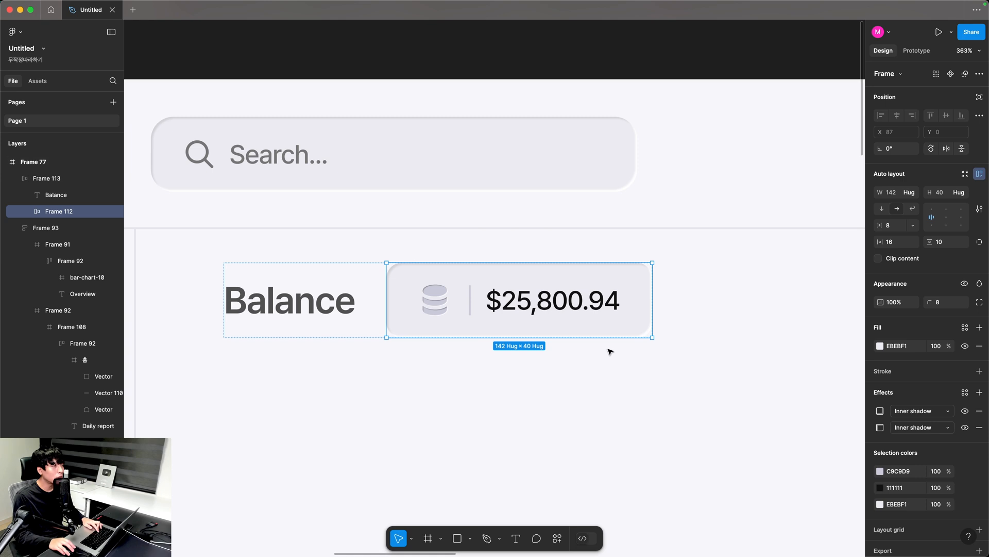
{"action": "left_click_drag", "start_coordinate": [799, 368], "coordinate": [186, 385]}
{"action": "left_click_drag", "start_coordinate": [809, 394], "coordinate": [192, 372]}
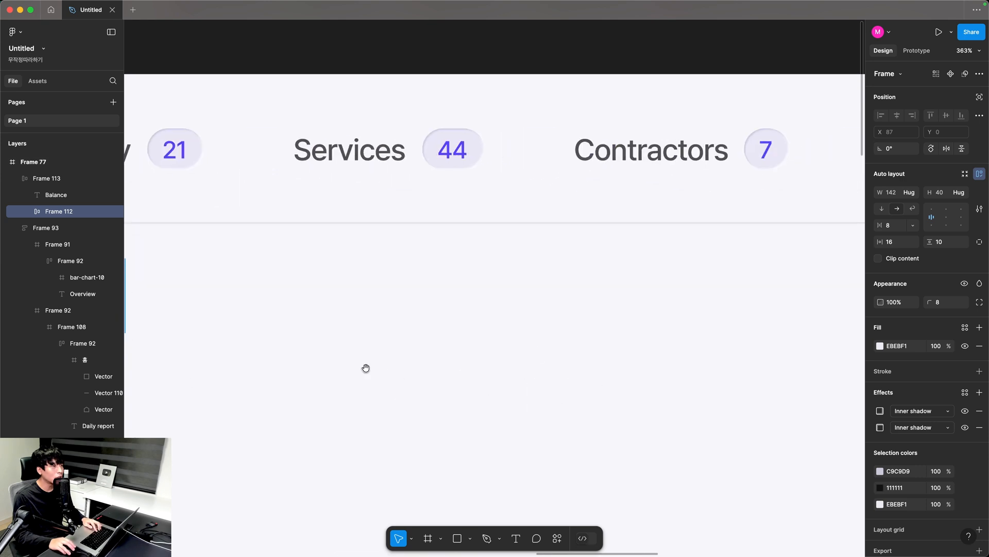
{"action": "left_click", "coordinate": [591, 349]}
{"action": "key", "text": "super+v"}
{"action": "left_click_drag", "start_coordinate": [538, 286], "coordinate": [634, 323]}
Copy the plus, clock and bank-note icons from the icon frame and place them just below the copied amount box.
{"action": "key", "text": "super+0"}
{"action": "left_click_drag", "start_coordinate": [170, 350], "coordinate": [616, 394]}
{"action": "key", "text": "z"}
{"action": "left_click_drag", "start_coordinate": [483, 268], "coordinate": [631, 364]}
{"action": "left_click_drag", "start_coordinate": [503, 277], "coordinate": [755, 381]}
{"action": "left_click_drag", "start_coordinate": [726, 385], "coordinate": [628, 334]}
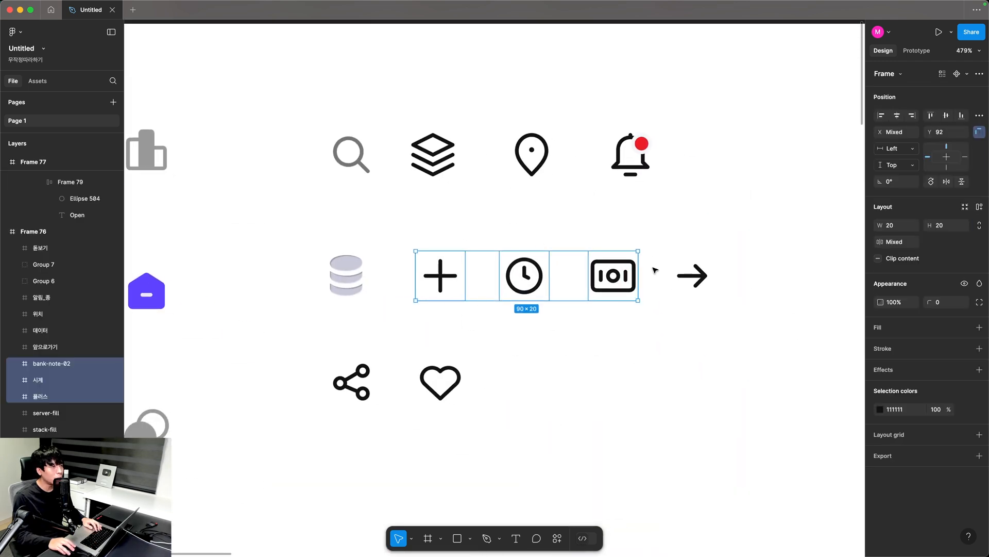
{"action": "key", "text": "super+minus"}
{"action": "left_click_drag", "start_coordinate": [671, 349], "coordinate": [335, 351]}
{"action": "left_click_drag", "start_coordinate": [726, 356], "coordinate": [346, 343]}
{"action": "left_click_drag", "start_coordinate": [768, 348], "coordinate": [146, 319]}
{"action": "key", "text": "z"}
{"action": "left_click_drag", "start_coordinate": [332, 181], "coordinate": [716, 404]}
{"action": "left_click", "coordinate": [410, 378]}
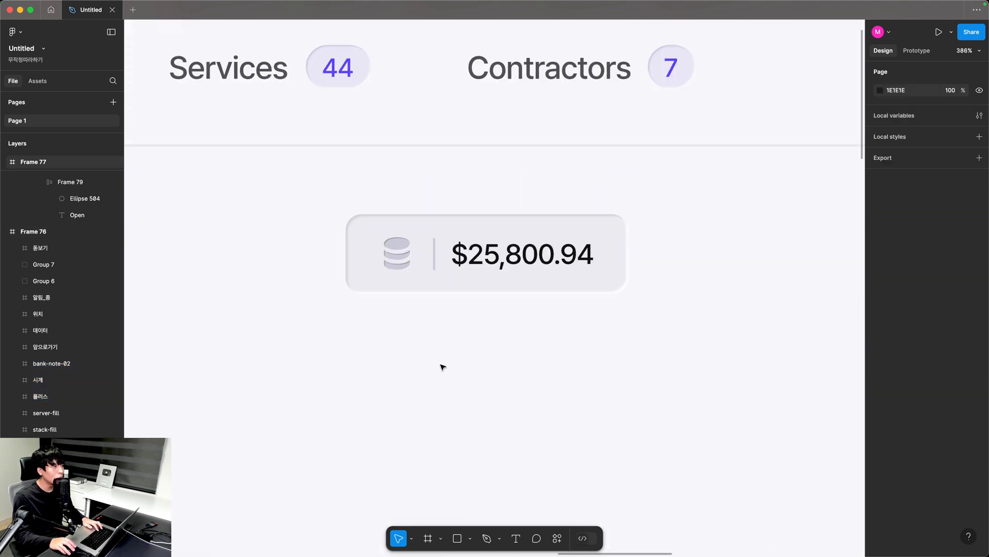
{"action": "key", "text": "super+v"}
{"action": "left_click_drag", "start_coordinate": [479, 298], "coordinate": [461, 350]}
Change the copied box's amount text to Add Widget.
{"action": "key", "text": "z"}
{"action": "left_click_drag", "start_coordinate": [249, 173], "coordinate": [703, 417]}
{"action": "double_click", "coordinate": [572, 222]}
{"action": "type", "text": "Add Widget"}
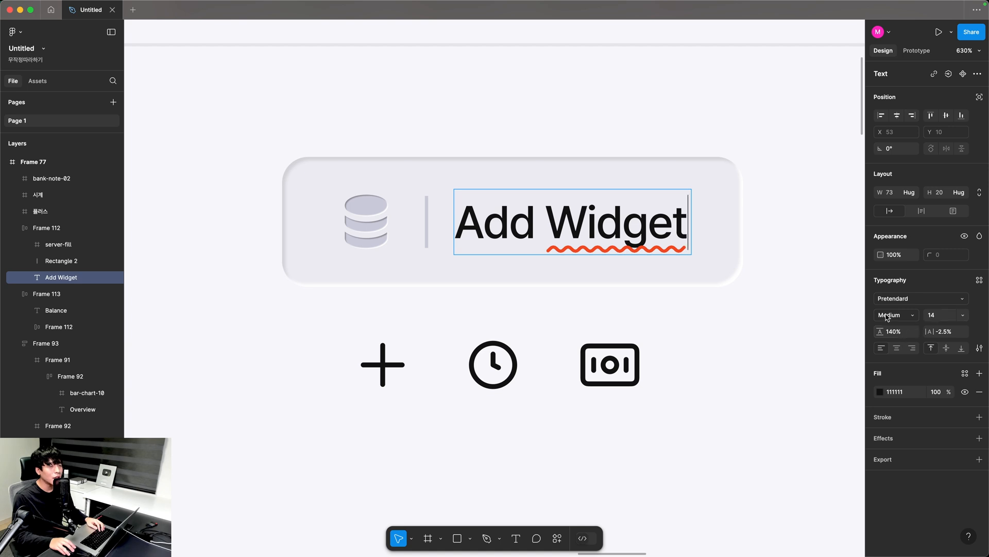
{"action": "key", "text": "Escape"}
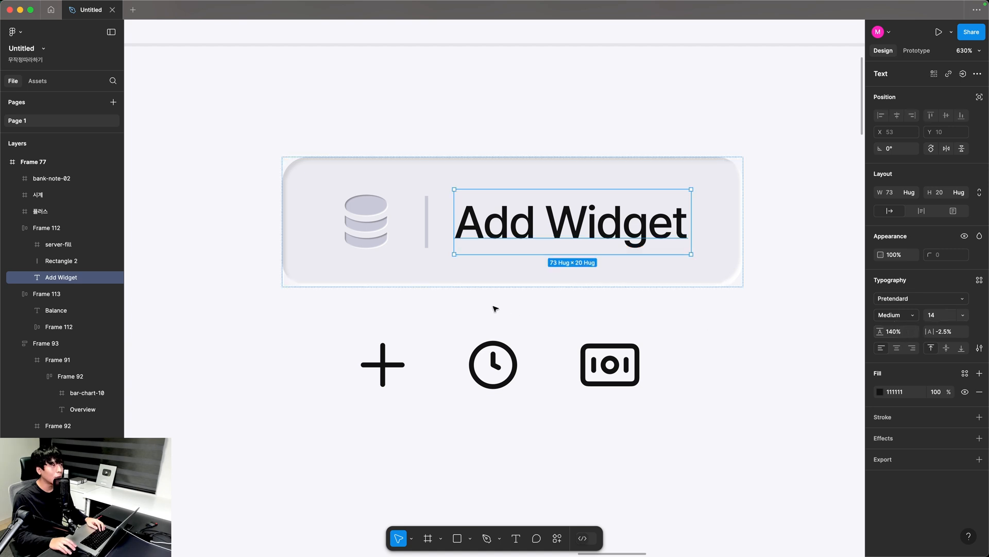
Replace the server icon in the Add Widget box with a copy of the plus icon, placed before the divider.
{"action": "left_click", "coordinate": [408, 373]}
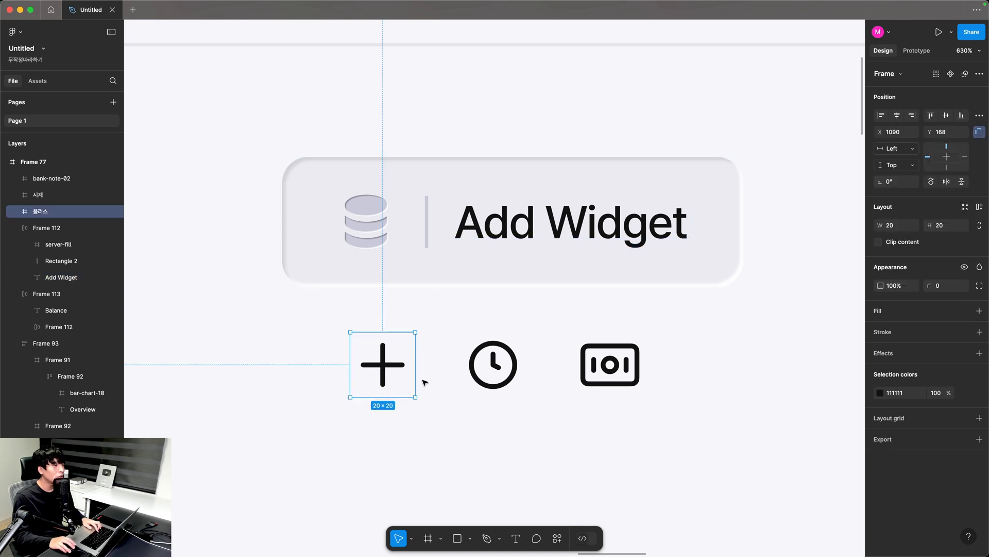
{"action": "left_click", "coordinate": [462, 233]}
{"action": "left_click", "coordinate": [383, 364]}
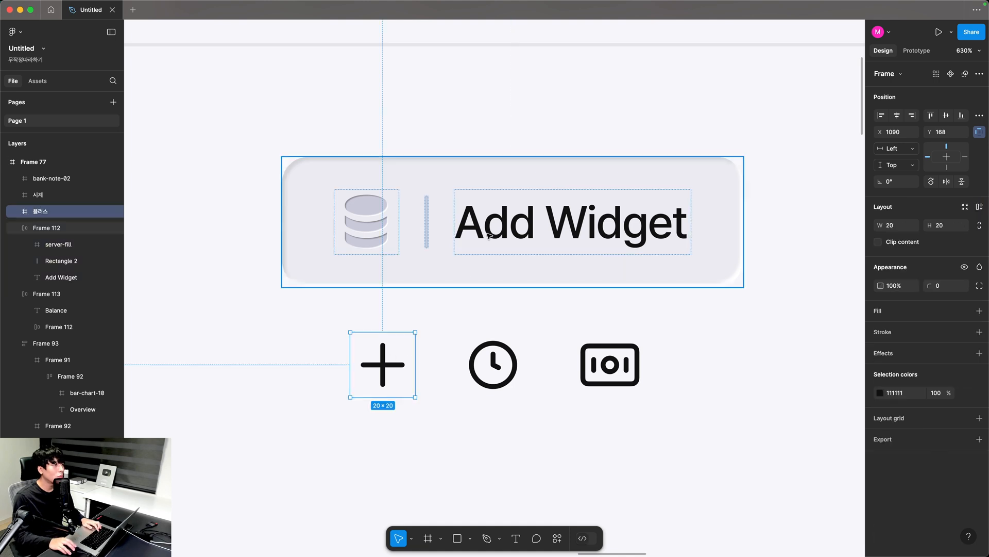
{"action": "left_click", "coordinate": [496, 219]}
{"action": "key", "text": "ctrl+v"}
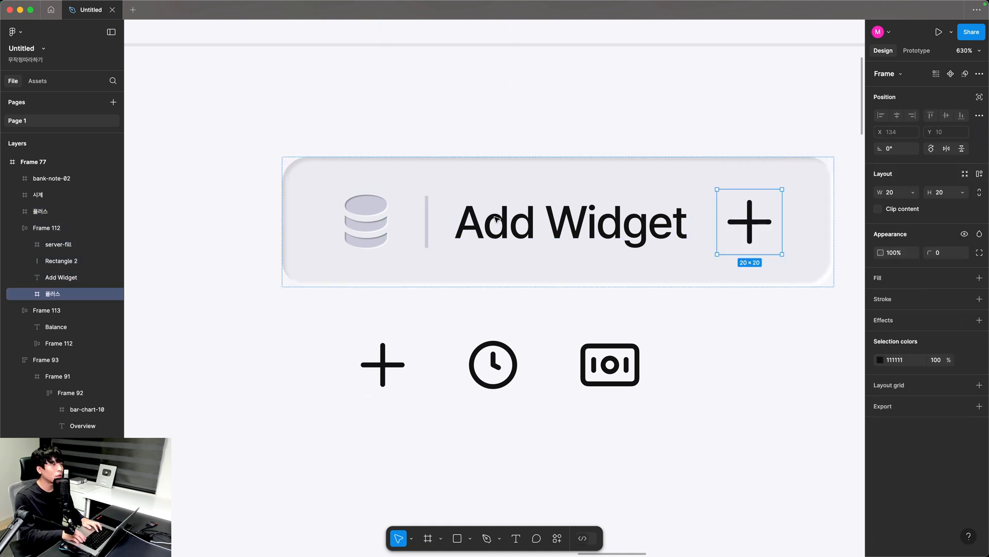
{"action": "key", "text": "Left"}
{"action": "key", "text": "Left"}
{"action": "left_click", "coordinate": [377, 227]}
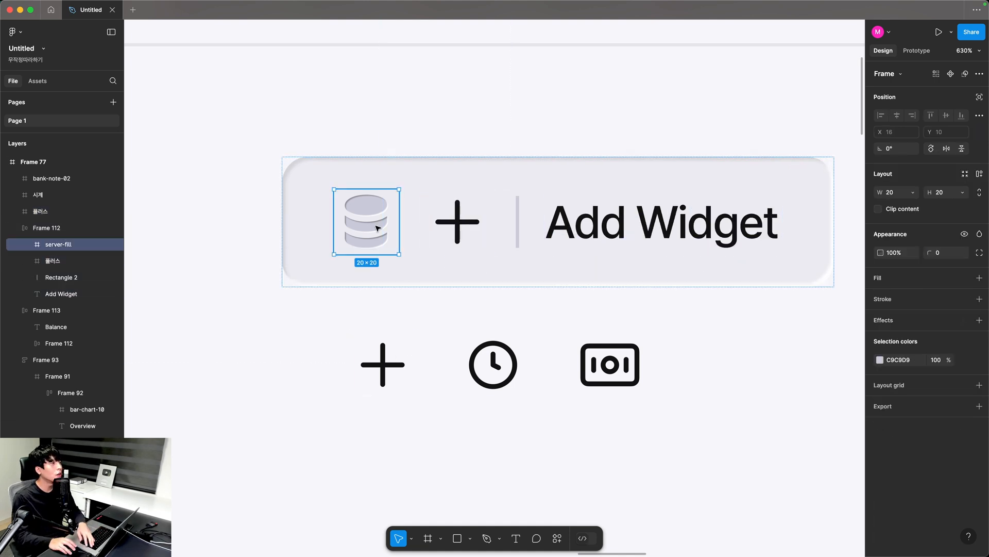
{"action": "key", "text": "BackSpace"}
Delete the vertical divider between the plus icon and the text in the Add Widget box.
{"action": "left_click", "coordinate": [427, 221]}
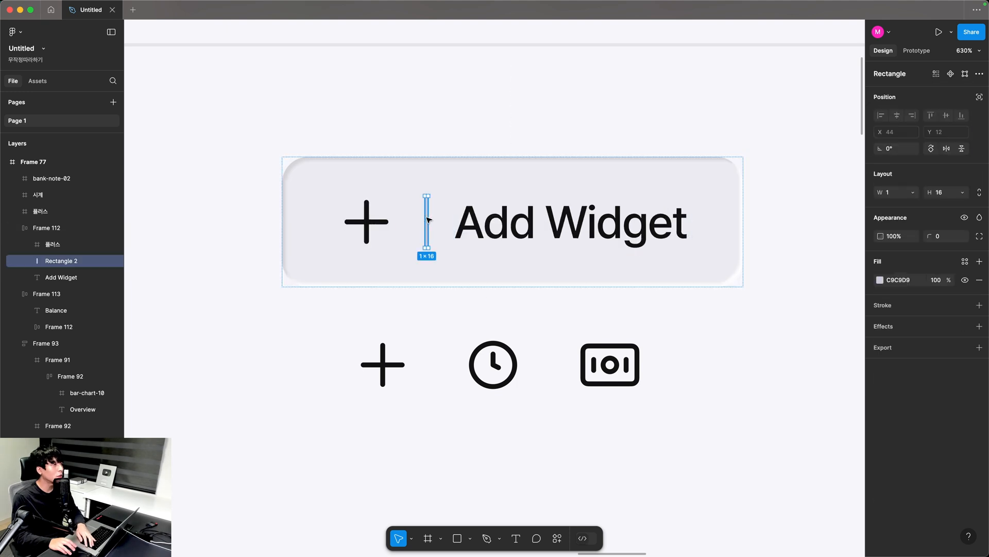
{"action": "key", "text": "BackSpace"}
{"action": "left_click", "coordinate": [414, 225]}
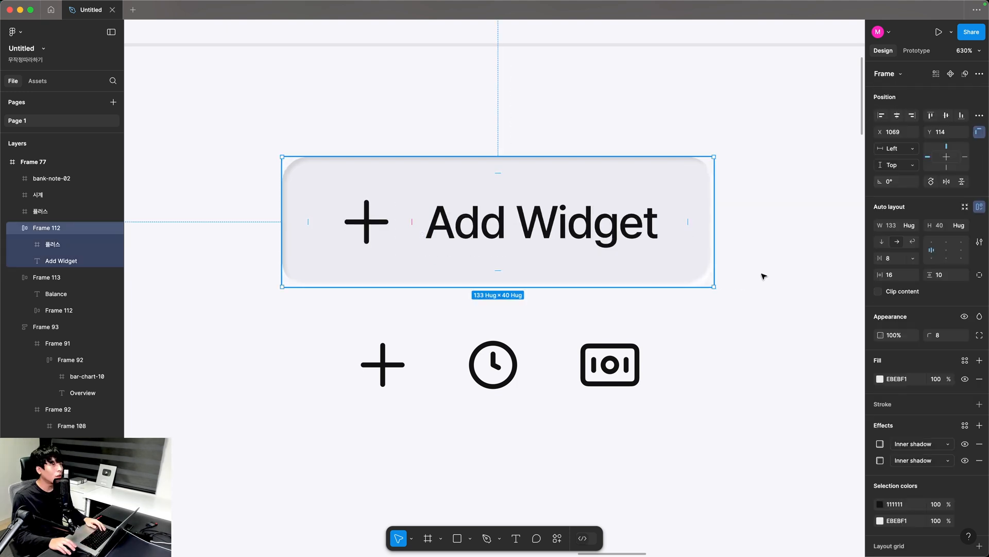
Set the Add Widget box's item spacing to 6 and remove both of its inner shadows.
{"action": "type", "text": "6"}
{"action": "key", "text": "Return"}
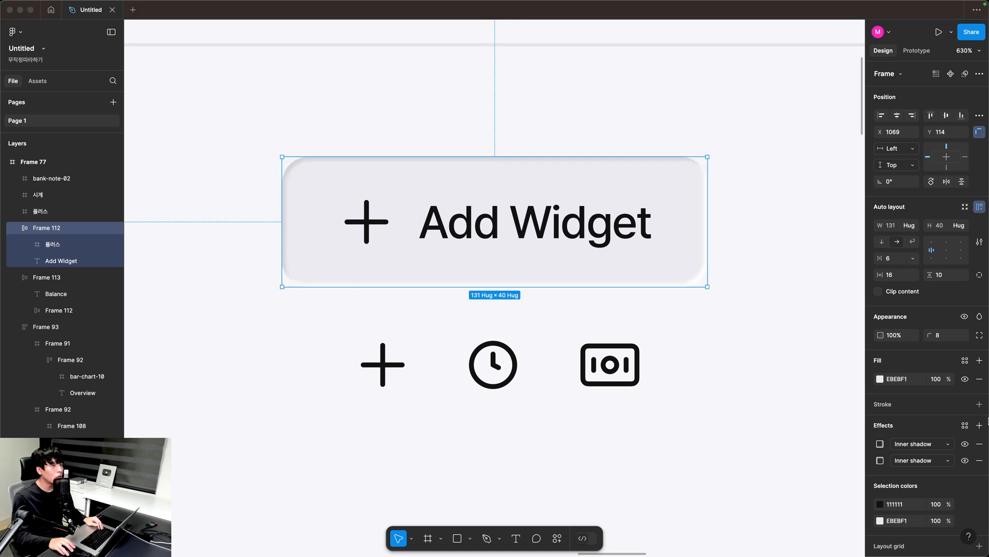
{"action": "left_click", "coordinate": [981, 445]}
{"action": "left_click", "coordinate": [981, 444]}
{"action": "left_click", "coordinate": [981, 444]}
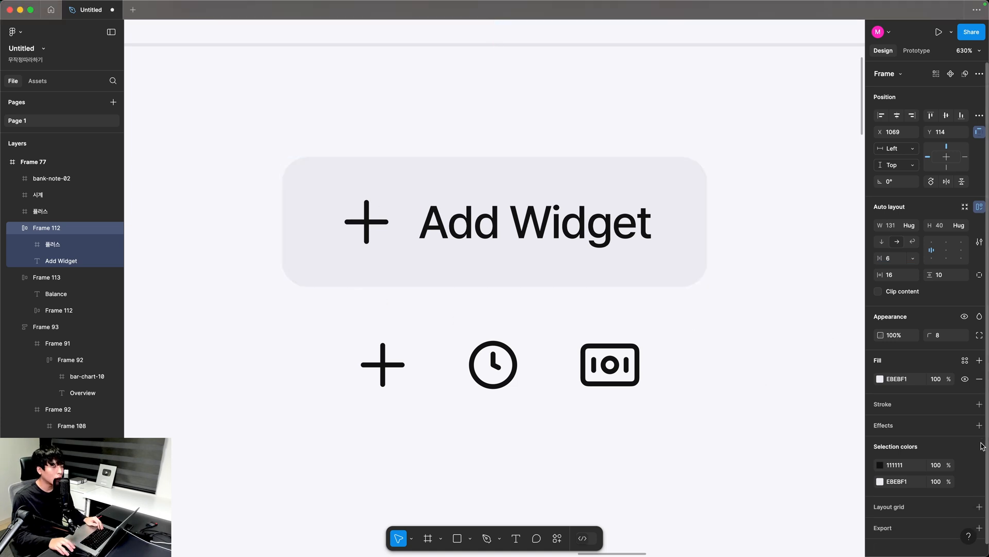
Give the Add Widget box an inside stroke in color E5E5EC.
{"action": "left_click", "coordinate": [880, 405]}
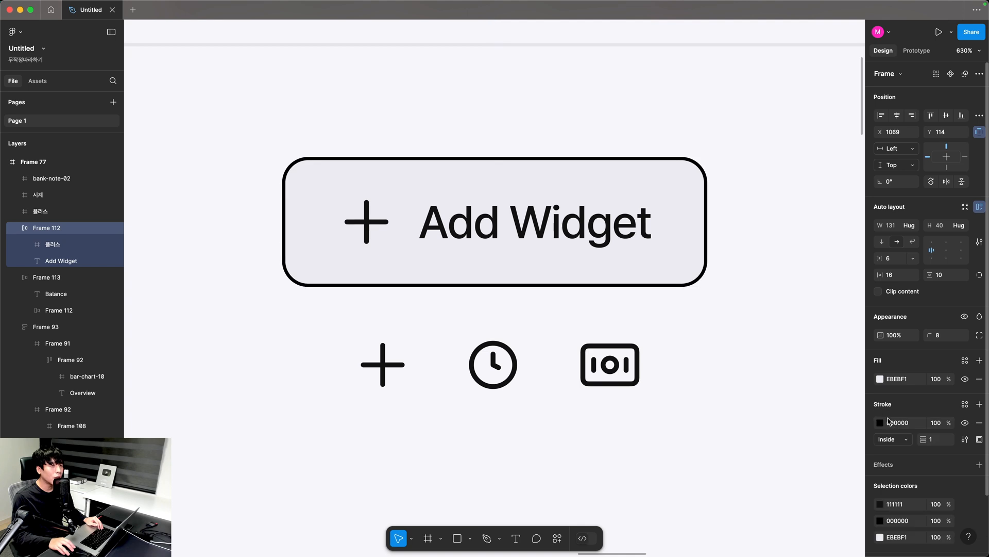
{"action": "left_click", "coordinate": [907, 423]}
{"action": "type", "text": "e5e5ec"}
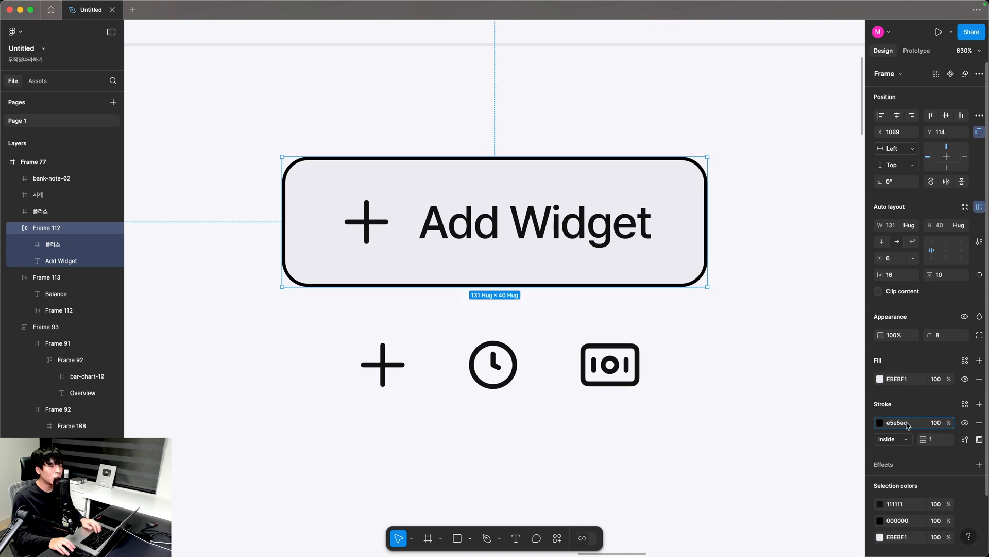
{"action": "key", "text": "Return"}
{"action": "left_click", "coordinate": [377, 308]}
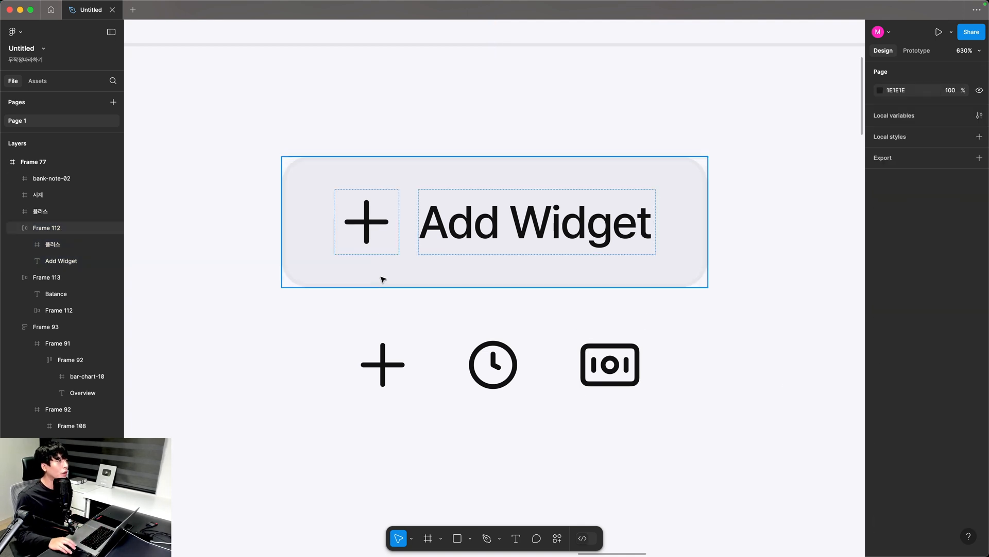
Duplicate the Add Widget box beside the original and wrap both in a horizontal auto layout with spacing 8.
{"action": "left_click", "coordinate": [363, 276]}
{"action": "scroll", "coordinate": [347, 258], "scroll_direction": "right", "scroll_amount": 5}
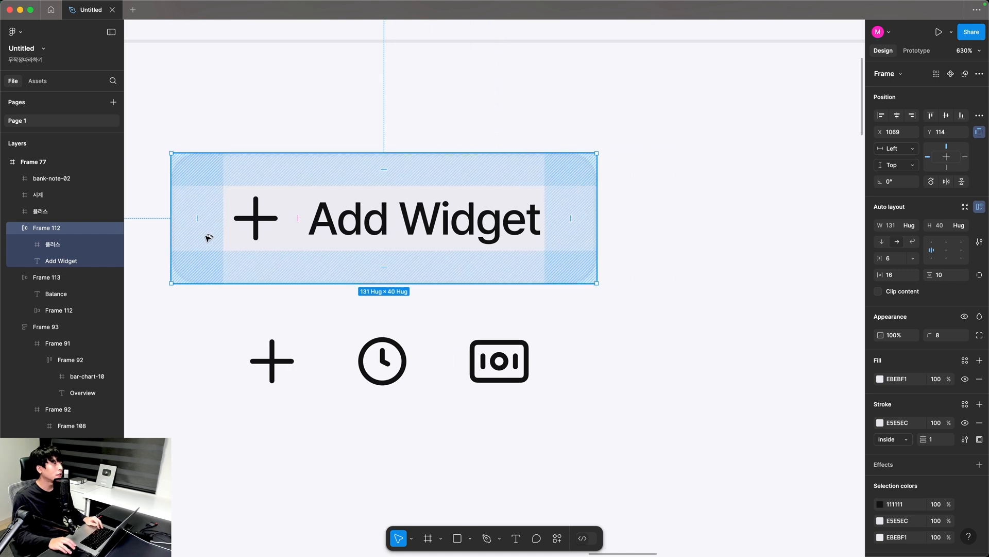
{"action": "left_click_drag", "start_coordinate": [264, 242], "coordinate": [676, 258]}
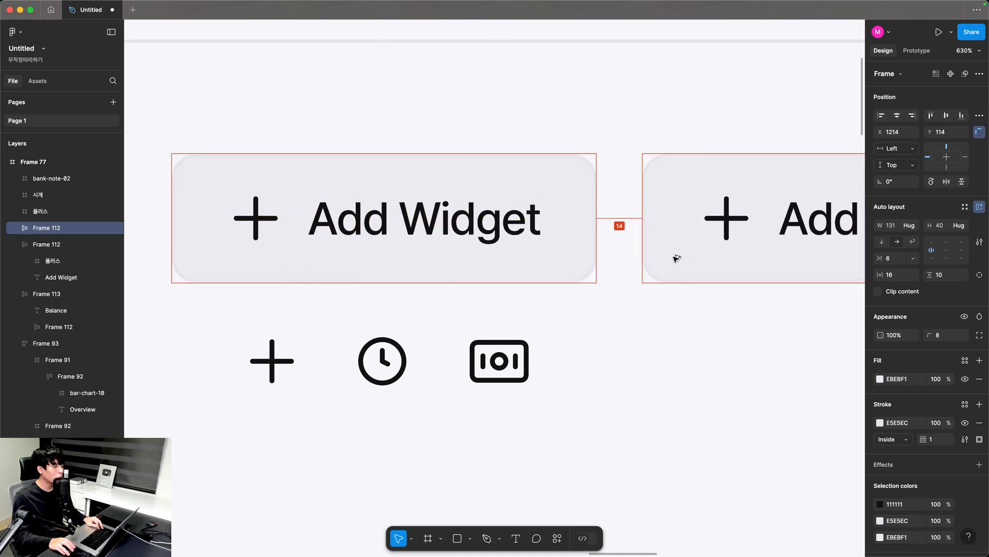
{"action": "left_click", "coordinate": [561, 256], "text": "shift"}
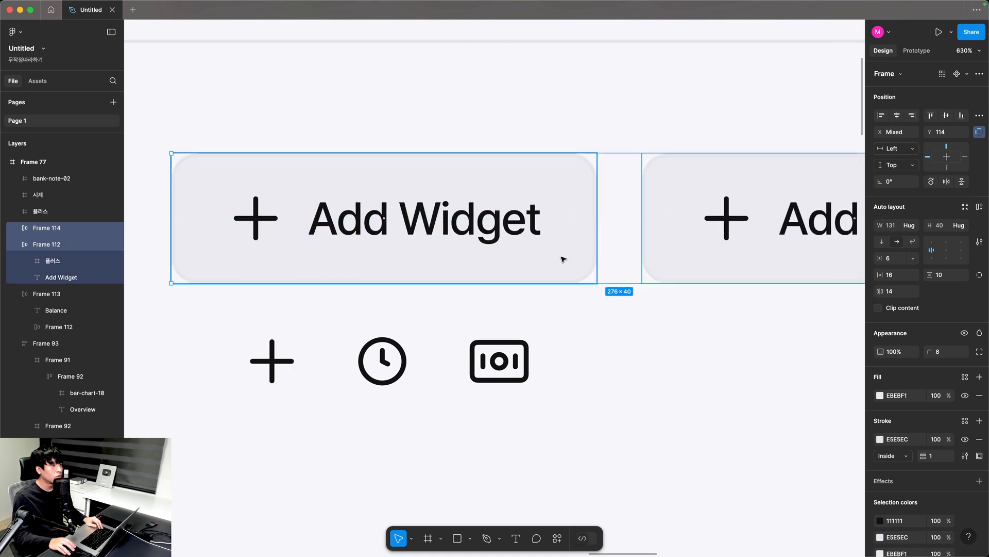
{"action": "left_click", "coordinate": [980, 209]}
{"action": "type", "text": "8"}
{"action": "key", "text": "Return"}
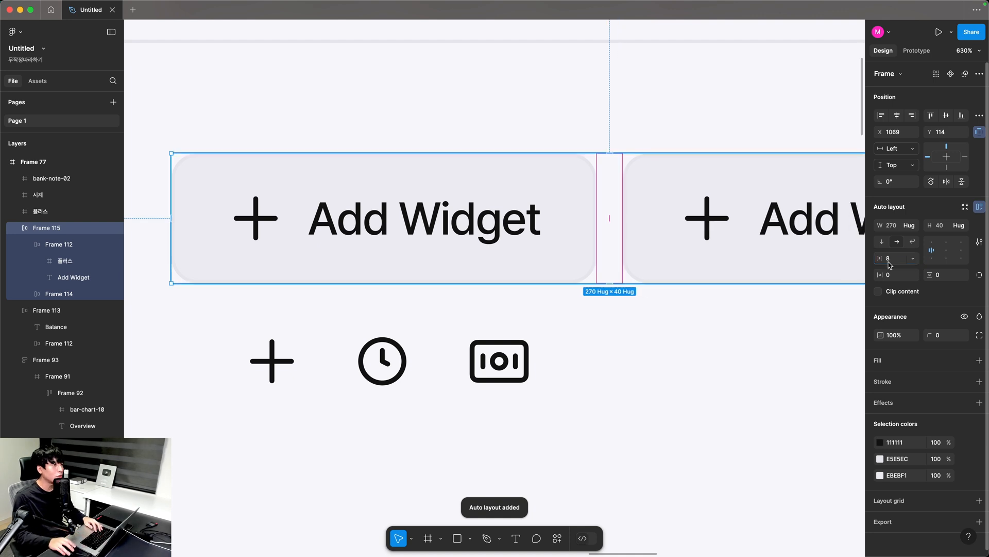
Replace the plus icon in the second Add Widget button with a copy of the clock icon, placed before the text.
{"action": "left_click_drag", "start_coordinate": [668, 361], "coordinate": [653, 337]}
{"action": "left_click", "coordinate": [567, 409]}
{"action": "left_click_drag", "start_coordinate": [566, 409], "coordinate": [271, 329]}
{"action": "left_click_drag", "start_coordinate": [375, 348], "coordinate": [875, 355]}
{"action": "left_click_drag", "start_coordinate": [804, 357], "coordinate": [470, 372]}
{"action": "left_click", "coordinate": [345, 375]}
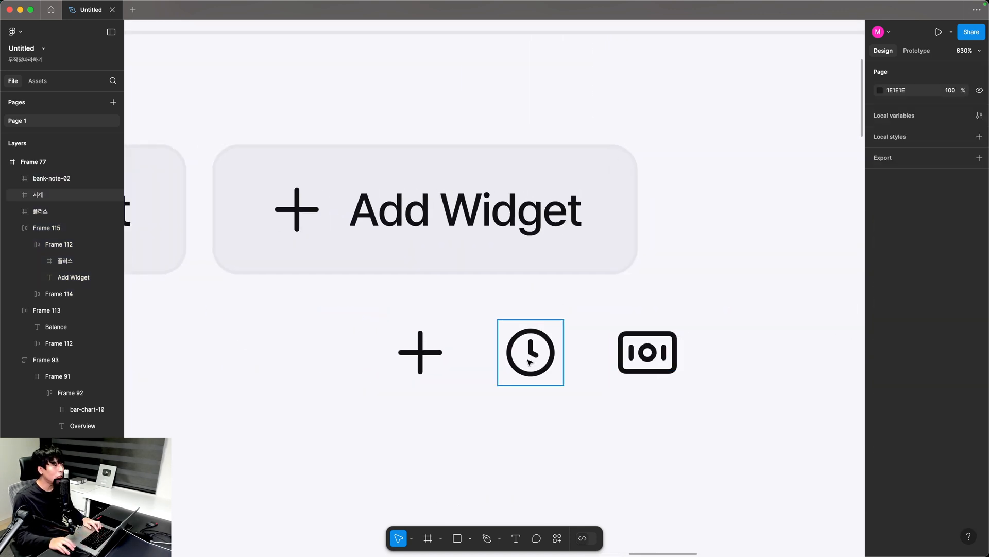
{"action": "left_click", "coordinate": [530, 361]}
{"action": "left_click", "coordinate": [499, 233], "text": "super"}
{"action": "key", "text": "super+v"}
{"action": "key", "text": "Left"}
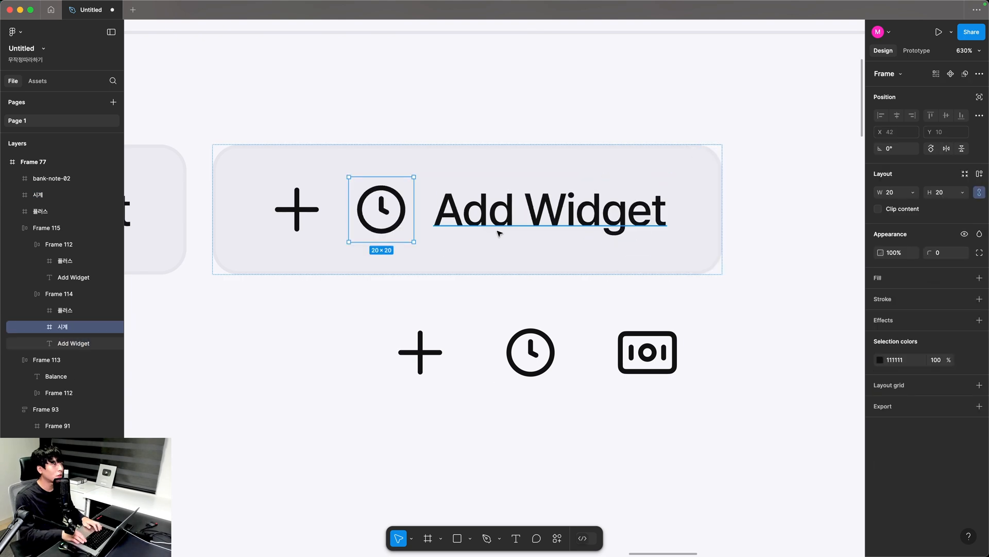
{"action": "left_click", "coordinate": [301, 220], "text": "super"}
{"action": "key", "text": "Delete"}
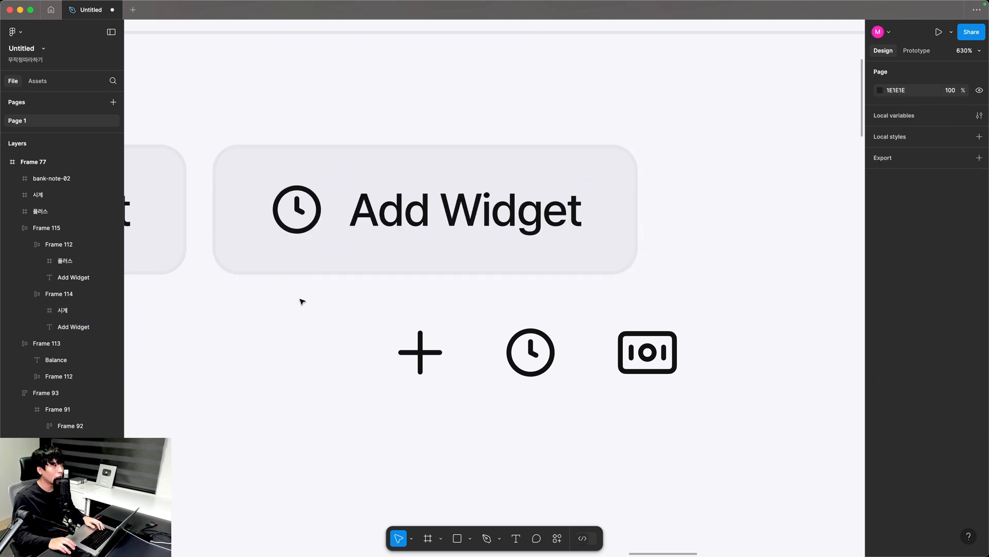
Duplicate the clock button to add a third button to the row.
{"action": "left_click", "coordinate": [342, 210]}
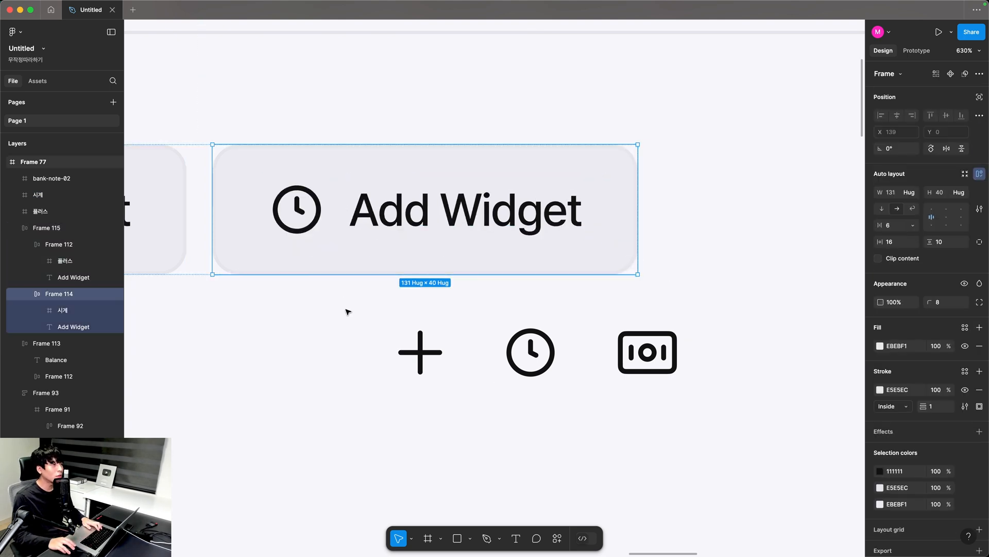
{"action": "key", "text": "super+d"}
{"action": "left_click_drag", "start_coordinate": [270, 299], "coordinate": [617, 307]}
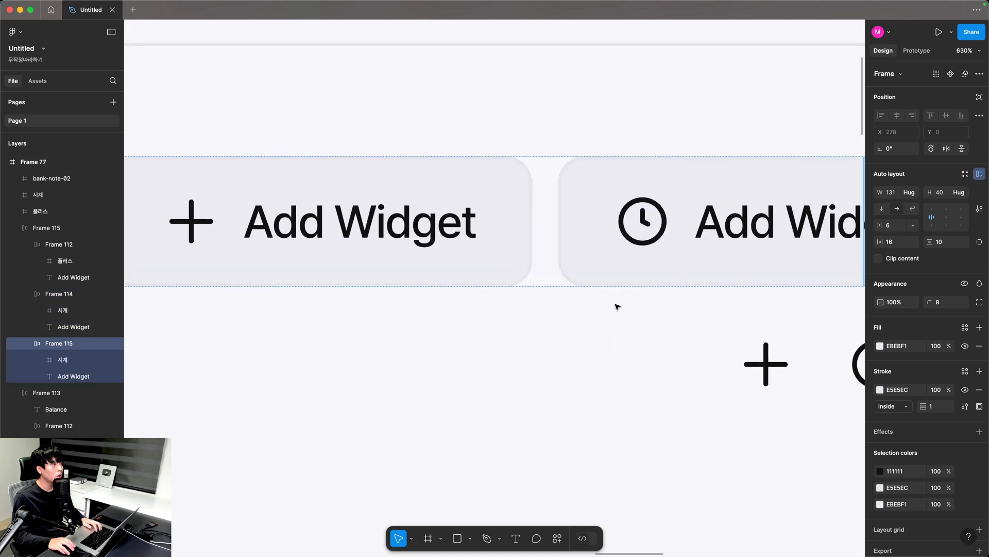
Replace the clock icon in the third button with a copy of the bank-note icon, placed before the text.
{"action": "scroll", "coordinate": [548, 287], "scroll_direction": "right", "scroll_amount": 10}
{"action": "left_click", "coordinate": [471, 356]}
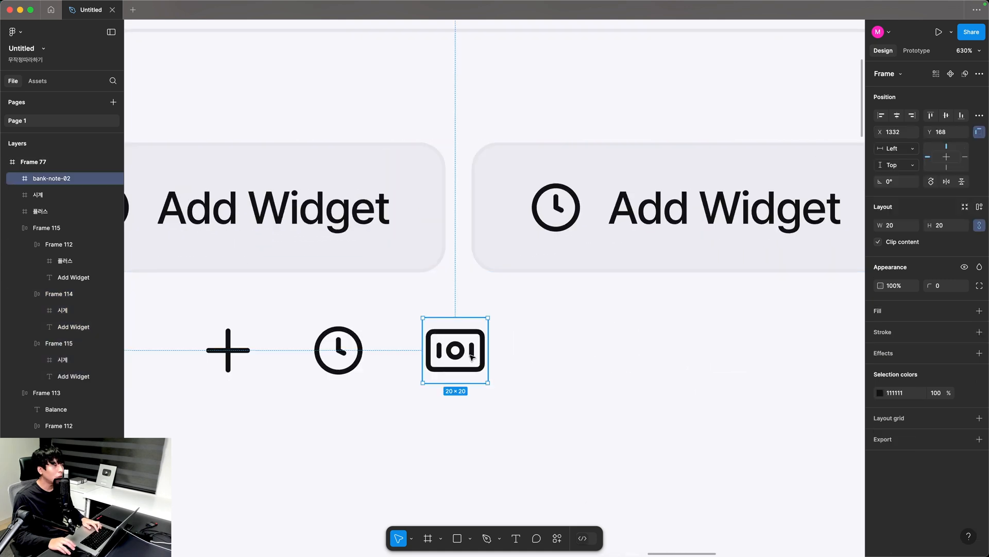
{"action": "scroll", "coordinate": [682, 338], "scroll_direction": "right", "scroll_amount": 5}
{"action": "left_click", "coordinate": [483, 230]}
{"action": "key", "text": "super+v"}
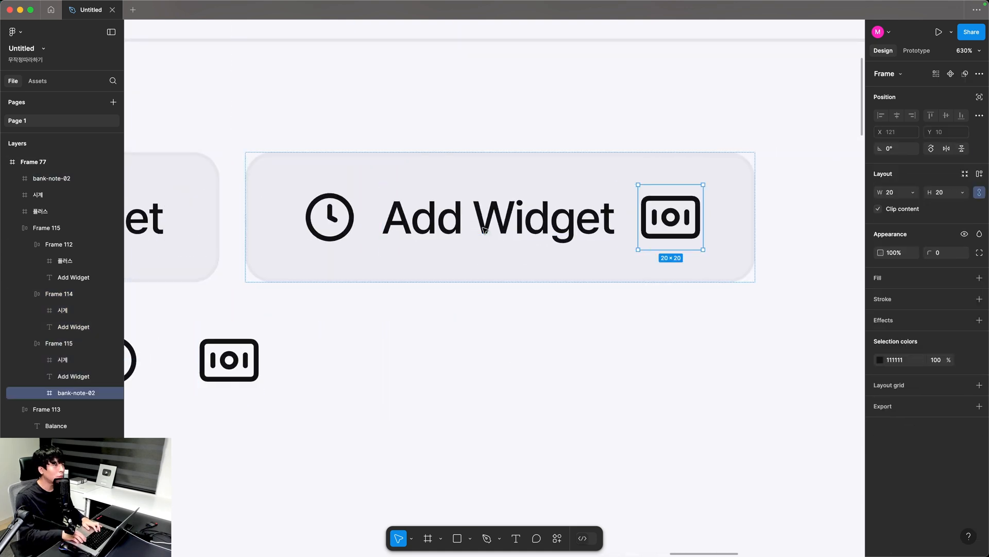
{"action": "key", "text": "Left"}
{"action": "left_click", "coordinate": [330, 218]}
{"action": "key", "text": "Delete"}
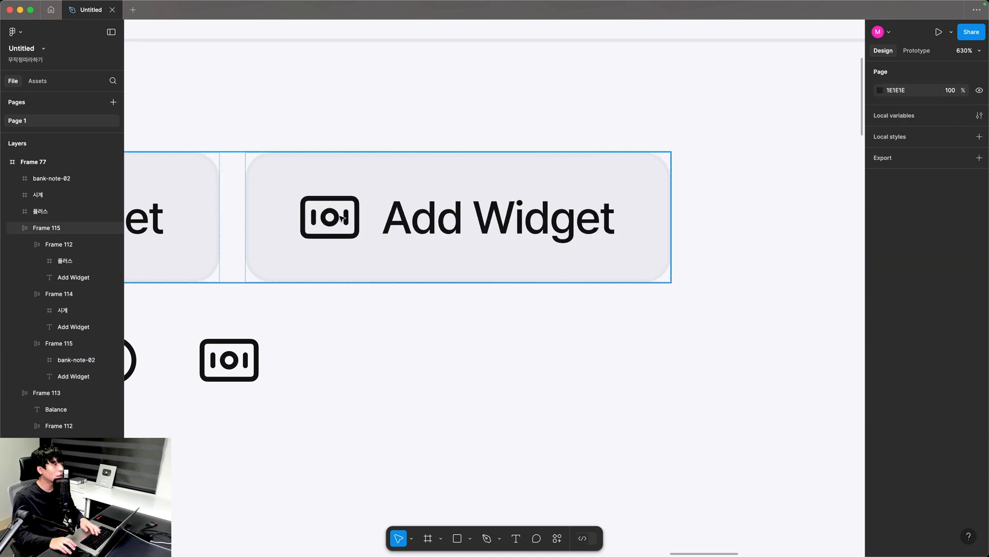
Recolor the third button's bank-note icon and its text to white (FFFFFF).
{"action": "double_click", "coordinate": [344, 225]}
{"action": "left_click", "coordinate": [880, 334]}
{"action": "left_click_drag", "start_coordinate": [823, 352], "coordinate": [477, 211]}
{"action": "left_click", "coordinate": [476, 211]}
{"action": "left_click", "coordinate": [880, 392]}
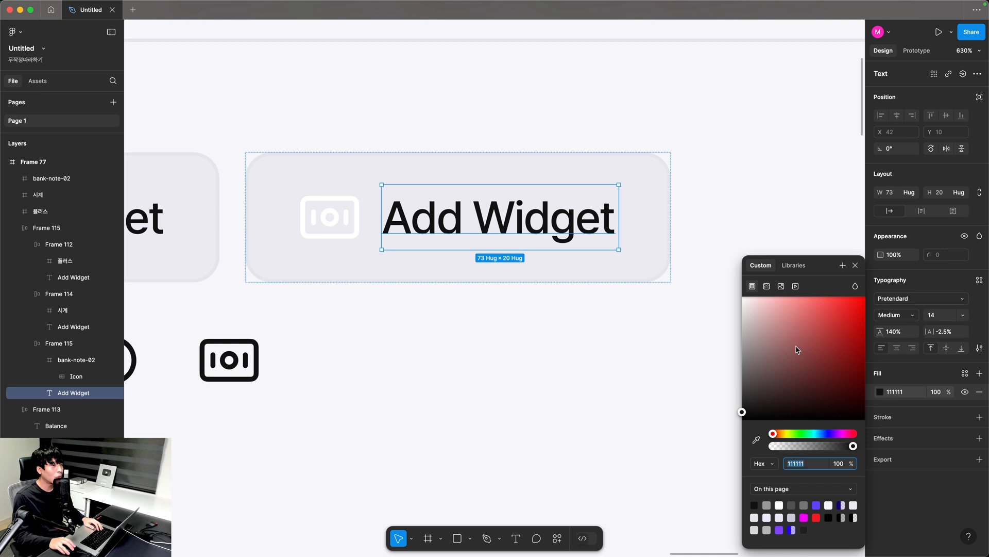
{"action": "left_click_drag", "start_coordinate": [745, 409], "coordinate": [744, 290]}
Remove the third button's stroke and set its fill to 5F43FF.
{"action": "left_click", "coordinate": [634, 276]}
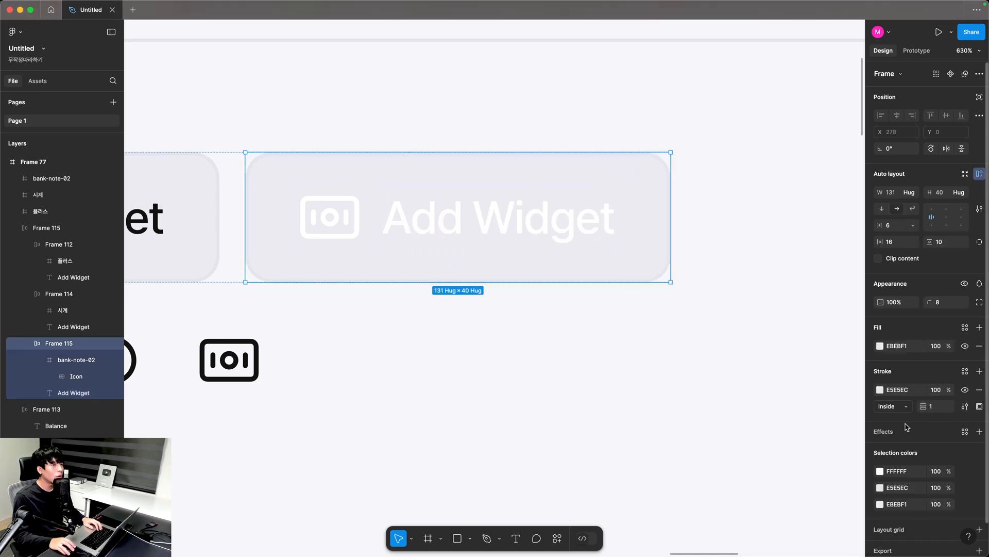
{"action": "left_click", "coordinate": [979, 390]}
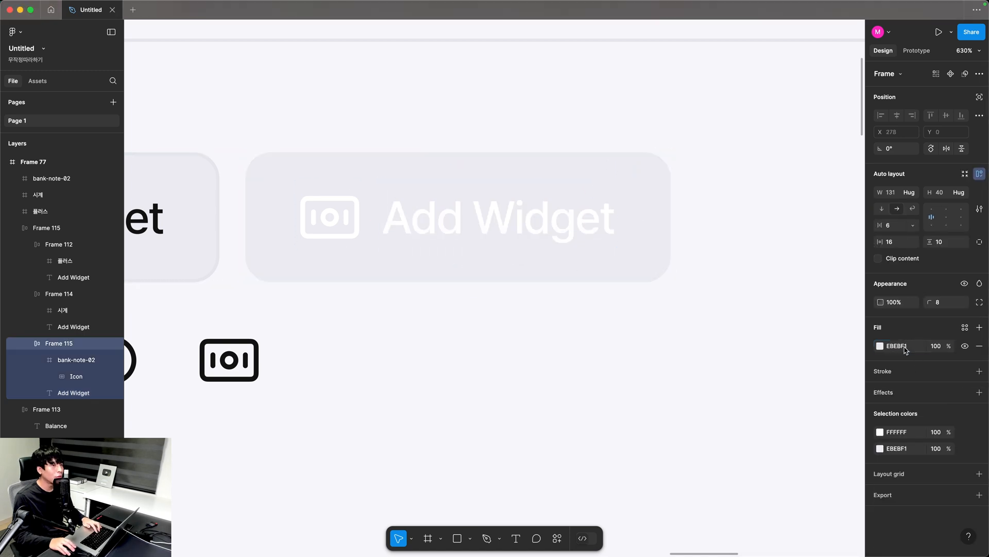
{"action": "left_click", "coordinate": [905, 347]}
{"action": "type", "text": "5F43FF"}
{"action": "key", "text": "Return"}
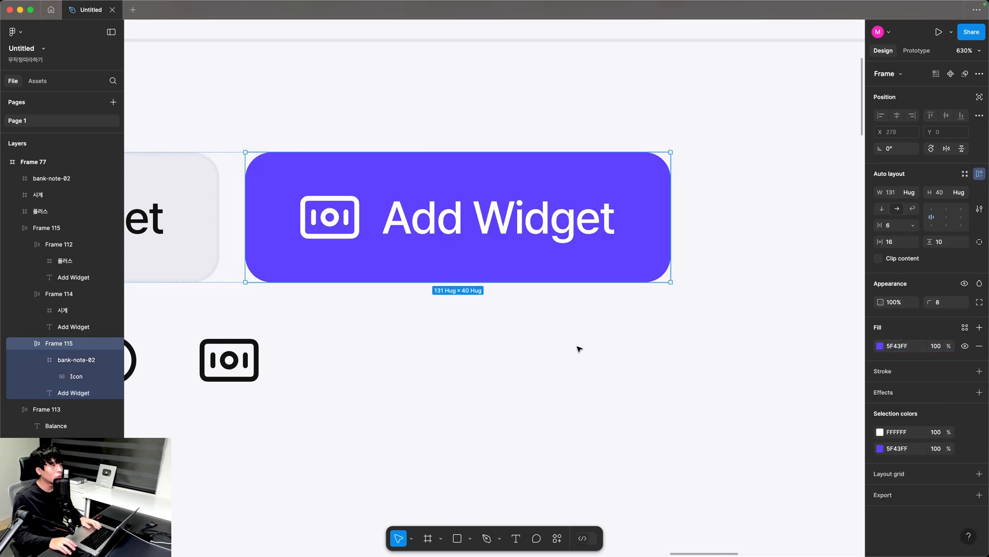
{"action": "left_click", "coordinate": [369, 337]}
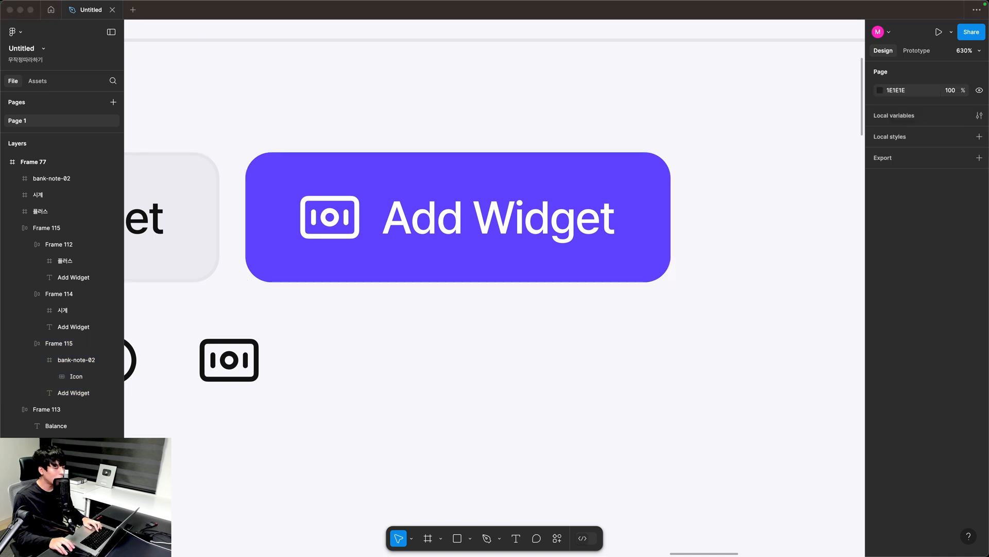
Change the purple button's text to Buy Asset.
{"action": "left_click", "coordinate": [524, 229]}
{"action": "double_click", "coordinate": [524, 229]}
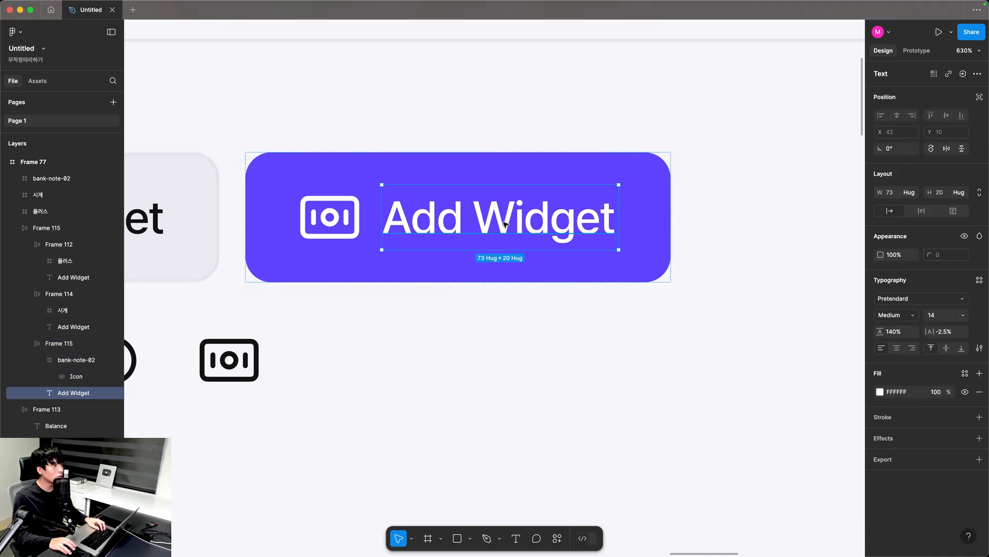
{"action": "key", "text": "Return"}
{"action": "type", "text": "Buy Asset"}
{"action": "key", "text": "Escape"}
Change the clock button's text to All time.
{"action": "scroll", "coordinate": [430, 330], "scroll_direction": "left", "scroll_amount": 6}
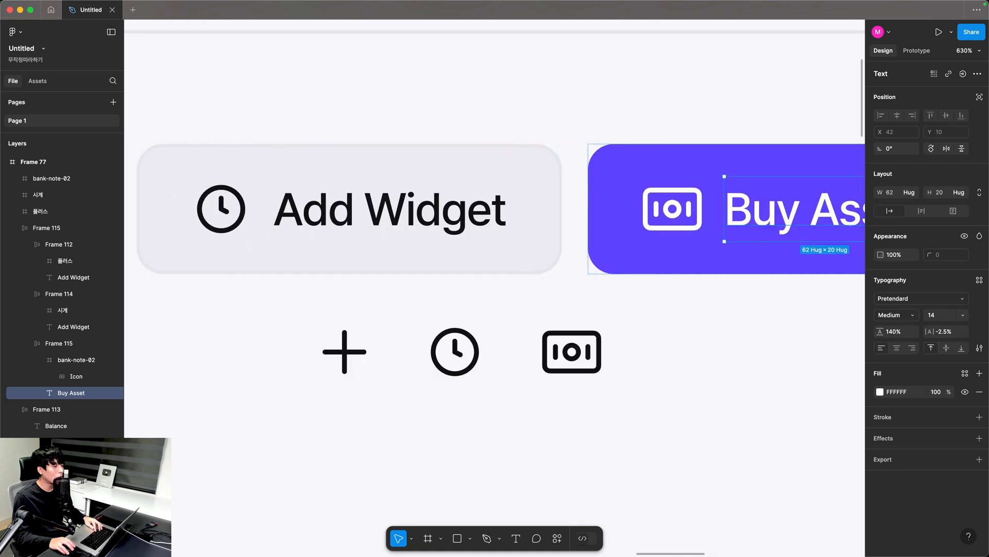
{"action": "left_click", "coordinate": [443, 244]}
{"action": "double_click", "coordinate": [438, 234]}
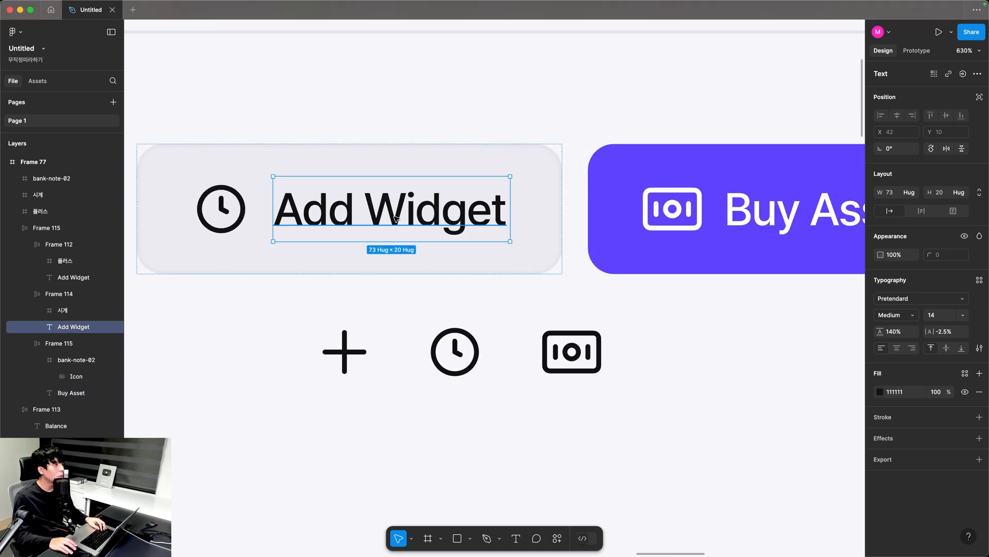
{"action": "key", "text": "Return"}
{"action": "type", "text": "All time"}
{"action": "key", "text": "Escape"}
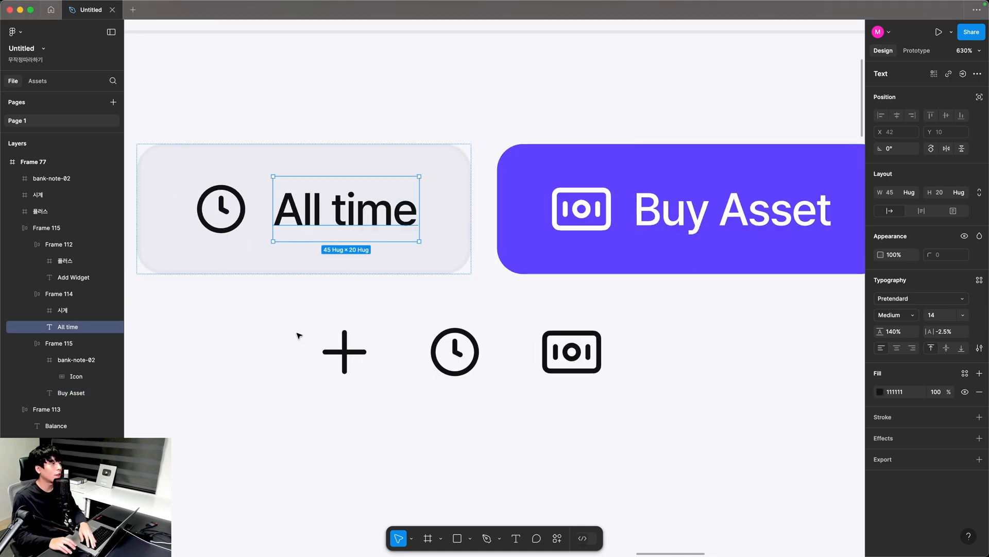
Delete the loose plus, clock and bank-note icons below the button row.
{"action": "left_click_drag", "start_coordinate": [299, 335], "coordinate": [698, 432]}
{"action": "key", "text": "Delete"}
{"action": "key", "text": "shift+0"}
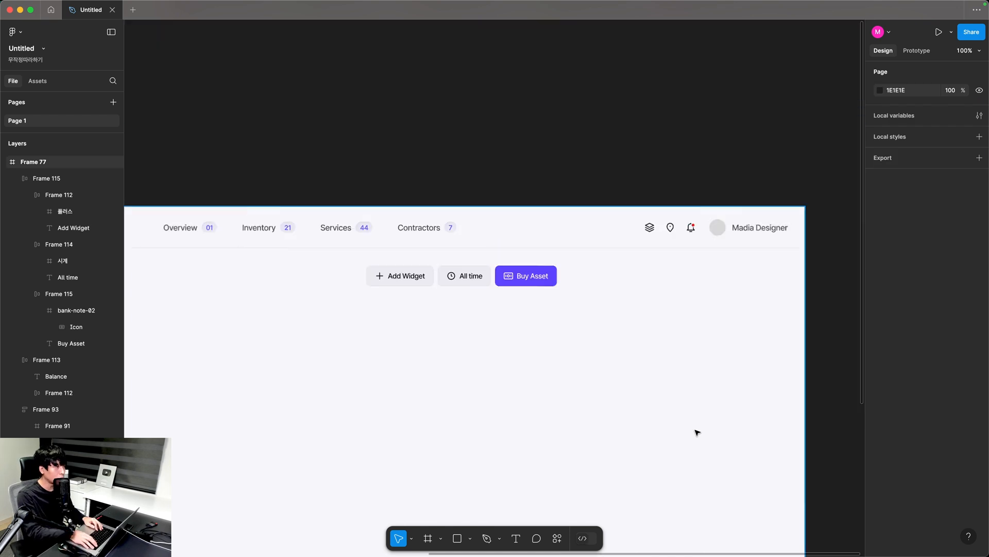
Align the Balance title group and the button row on their vertical centers.
{"action": "left_click", "coordinate": [319, 283]}
{"action": "left_click", "coordinate": [670, 284], "text": "shift"}
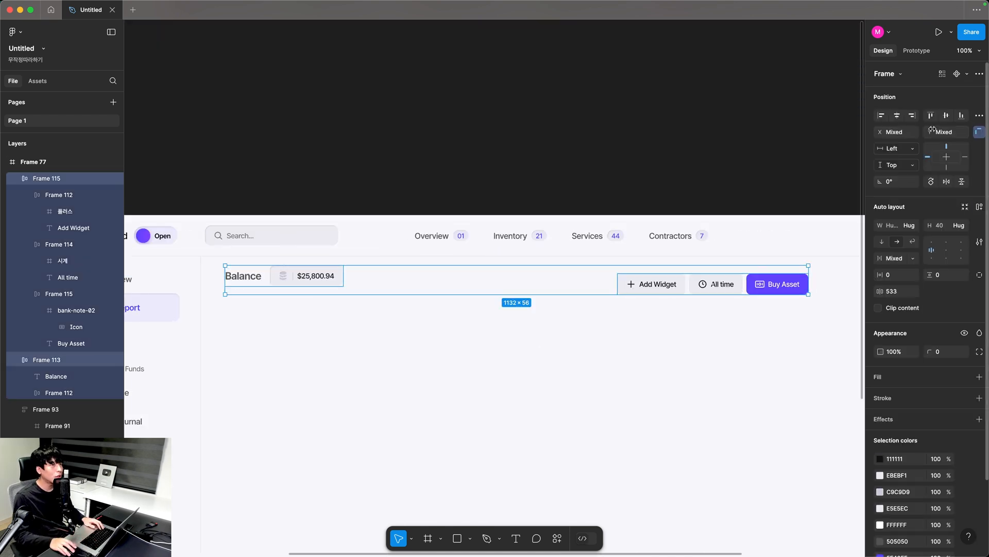
{"action": "left_click", "coordinate": [946, 115]}
{"action": "scroll", "coordinate": [447, 293], "scroll_direction": "up", "scroll_amount": 5}
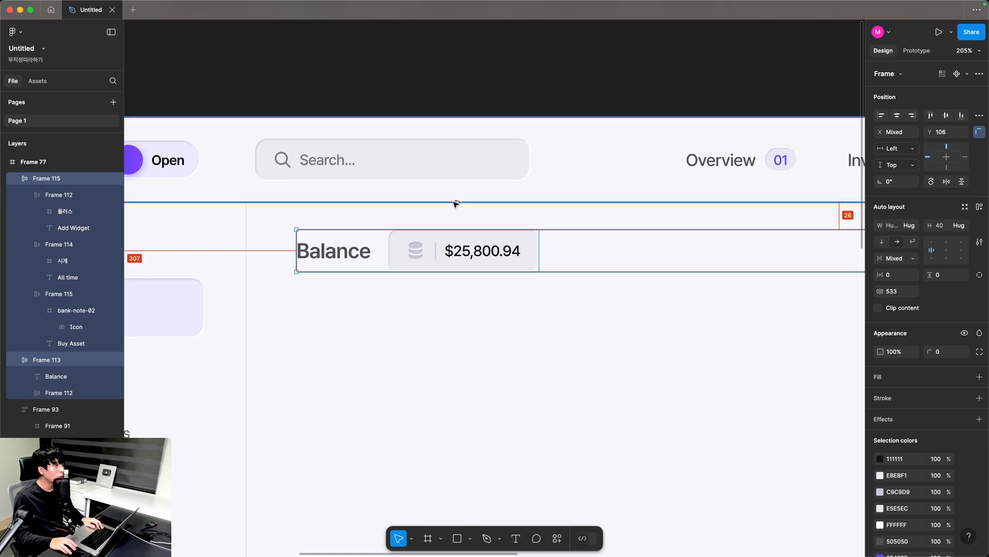
Move the Balance group and button row together to 32 px below the header and 40 px from the sidebar divider.
{"action": "key", "text": "Down"}
{"action": "key", "text": "Down"}
{"action": "key", "text": "Down"}
{"action": "key", "text": "Down"}
{"action": "key", "text": "Down"}
{"action": "key", "text": "Down"}
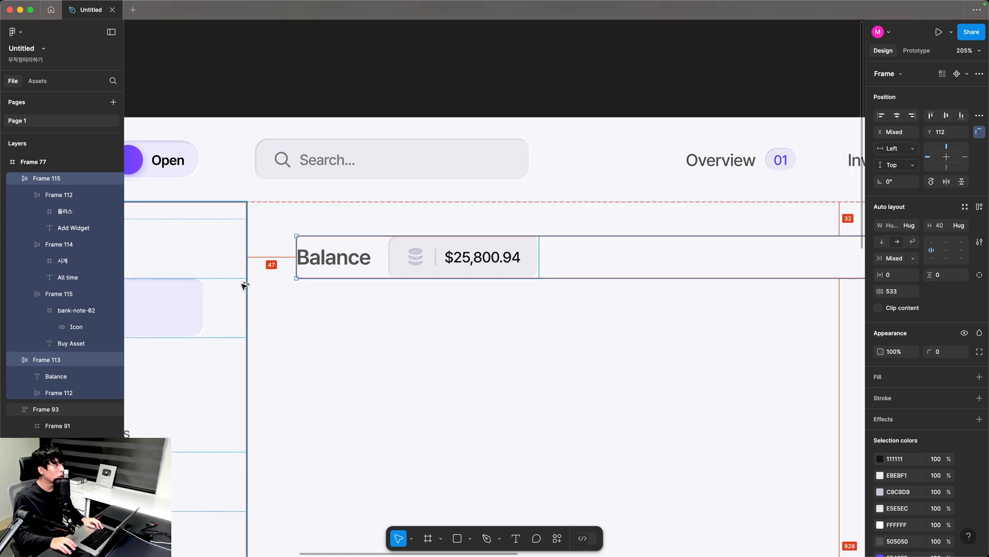
{"action": "key", "text": "shift+Left"}
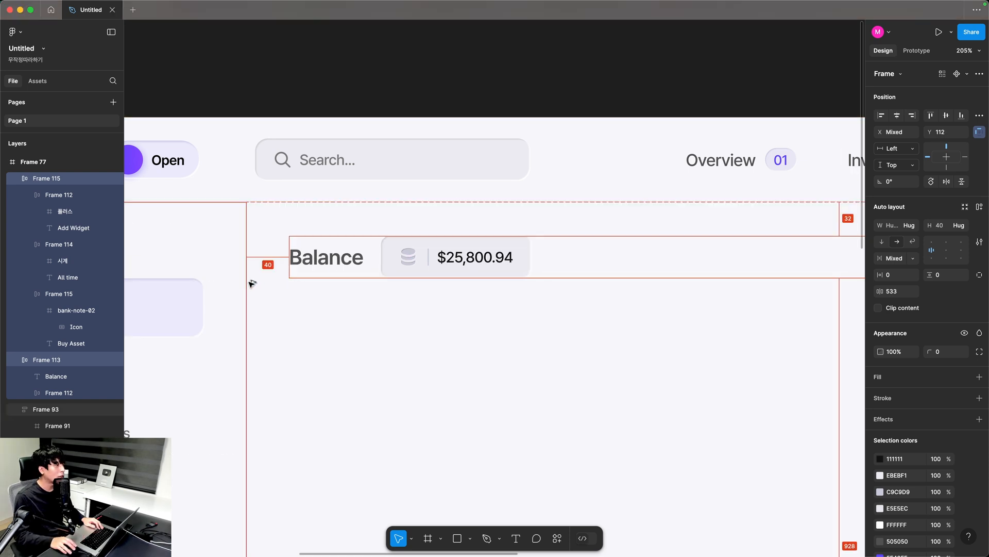
{"action": "left_click", "coordinate": [402, 318]}
{"action": "key", "text": "super+0"}
{"action": "left_click_drag", "start_coordinate": [417, 320], "coordinate": [166, 316]}
{"action": "left_click_drag", "start_coordinate": [542, 334], "coordinate": [747, 251]}
{"action": "left_click_drag", "start_coordinate": [751, 352], "coordinate": [568, 317]}
{"action": "key", "text": "r"}
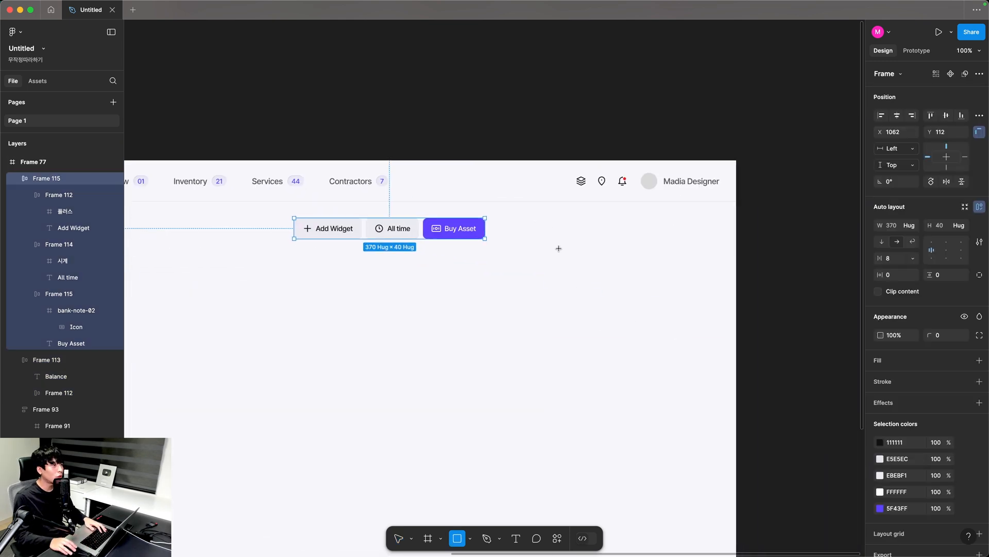
{"action": "left_click_drag", "start_coordinate": [530, 211], "coordinate": [715, 554]}
{"action": "scroll", "coordinate": [564, 280], "scroll_direction": "up", "scroll_amount": 5}
{"action": "scroll", "coordinate": [563, 280], "scroll_direction": "left", "scroll_amount": 2}
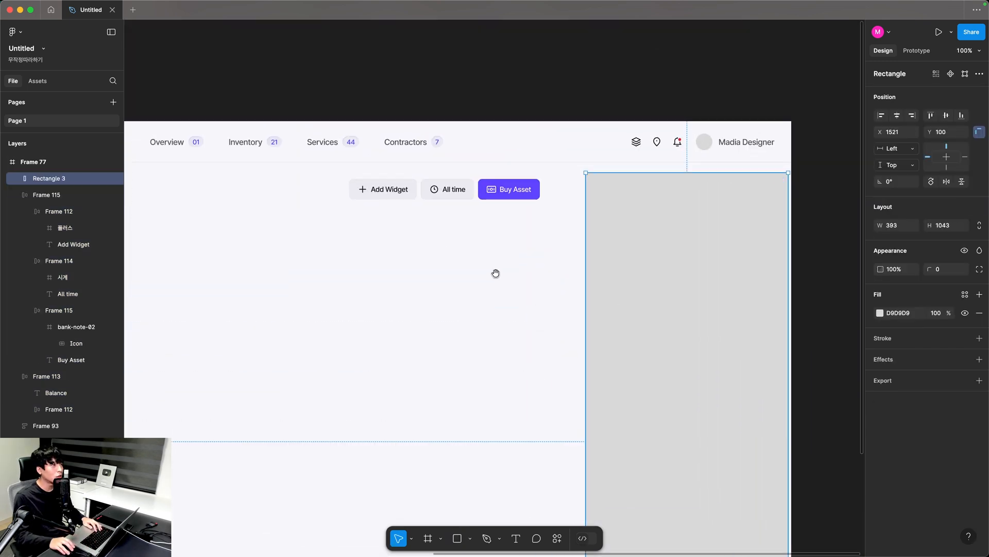
{"action": "left_click_drag", "start_coordinate": [369, 242], "coordinate": [549, 193]}
{"action": "key", "text": "super+z"}
{"action": "left_click", "coordinate": [615, 206]}
{"action": "key", "text": "Delete"}
Add the placeholder text "sdsdsd" in the empty area below the Balance title.
{"action": "scroll", "coordinate": [615, 206], "scroll_direction": "left", "scroll_amount": 6}
{"action": "scroll", "coordinate": [615, 206], "scroll_direction": "down", "scroll_amount": 1}
{"action": "key", "text": "z"}
{"action": "left_click_drag", "start_coordinate": [228, 111], "coordinate": [486, 269]}
{"action": "key", "text": "t"}
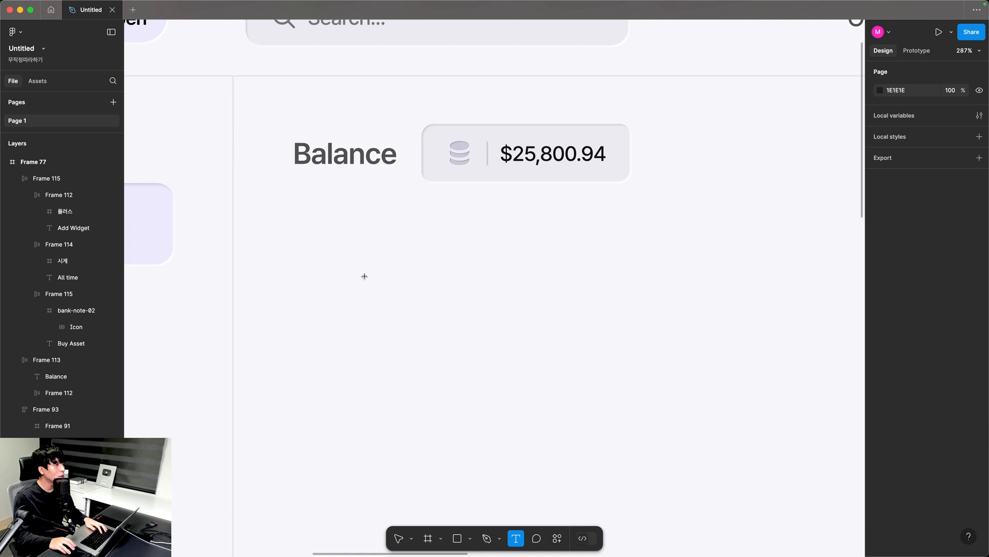
{"action": "left_click", "coordinate": [365, 278]}
{"action": "type", "text": "sdsdsd"}
{"action": "key", "text": "Escape"}
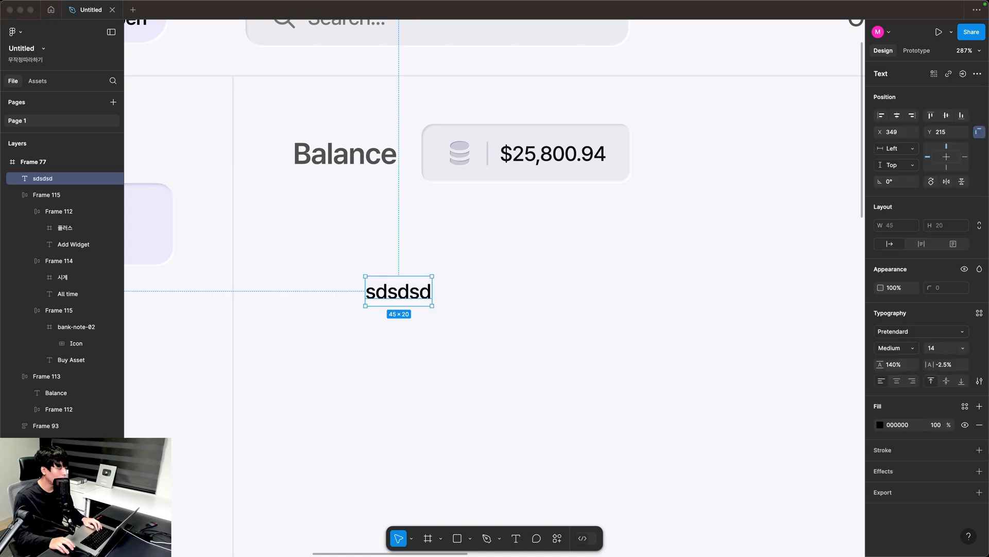
Replace the placeholder text with "Net revenue" and set its font size to 16 and its fill to 767676.
{"action": "key", "text": "Return"}
{"action": "type", "text": "Net revenue"}
{"action": "key", "text": "Escape"}
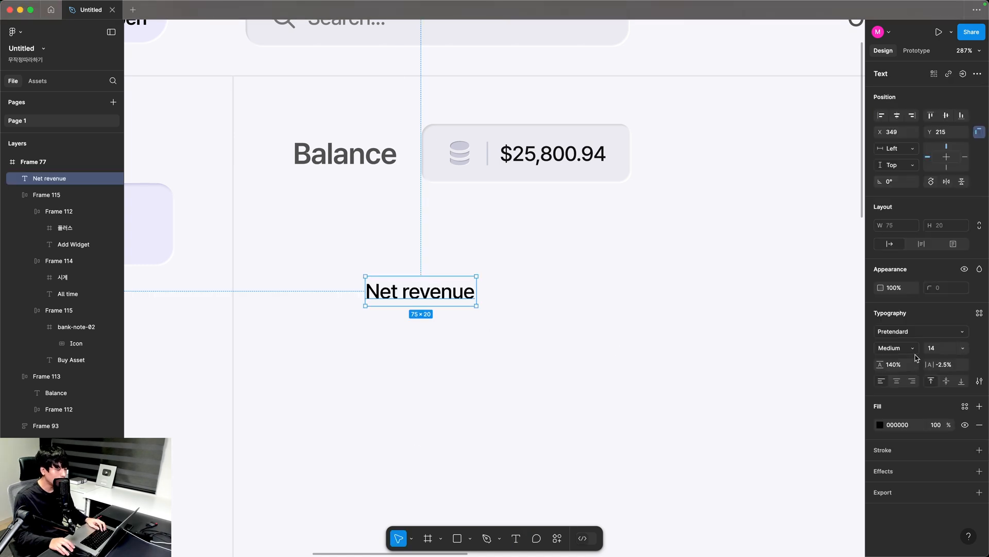
{"action": "left_click", "coordinate": [942, 354]}
{"action": "type", "text": "16"}
{"action": "key", "text": "Return"}
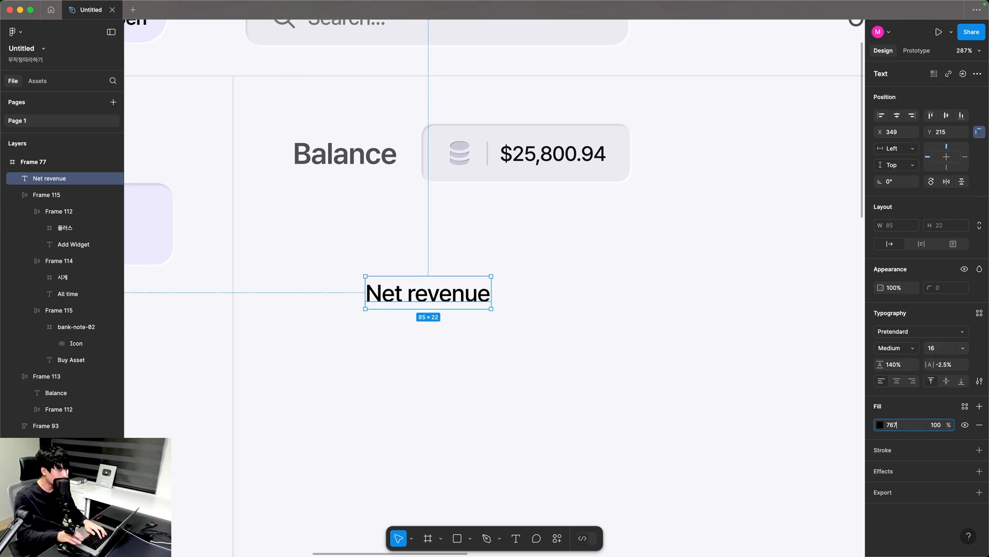
{"action": "type", "text": "767676"}
{"action": "key", "text": "Return"}
{"action": "left_click", "coordinate": [432, 330]}
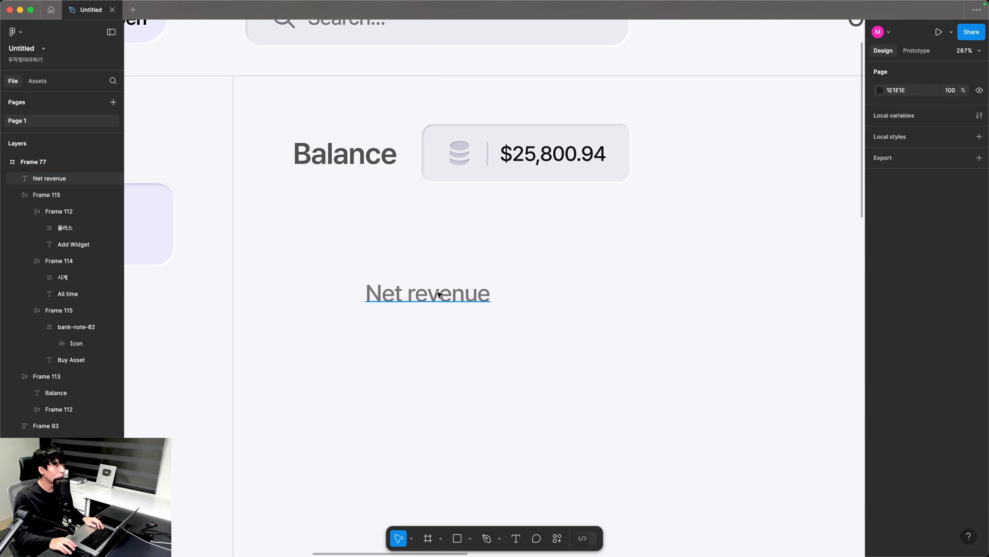
Duplicate the Net revenue label below itself, change the copy to "$8,231,907" and set it in SemiBold at size 28.
{"action": "left_click_drag", "start_coordinate": [442, 292], "coordinate": [441, 363]}
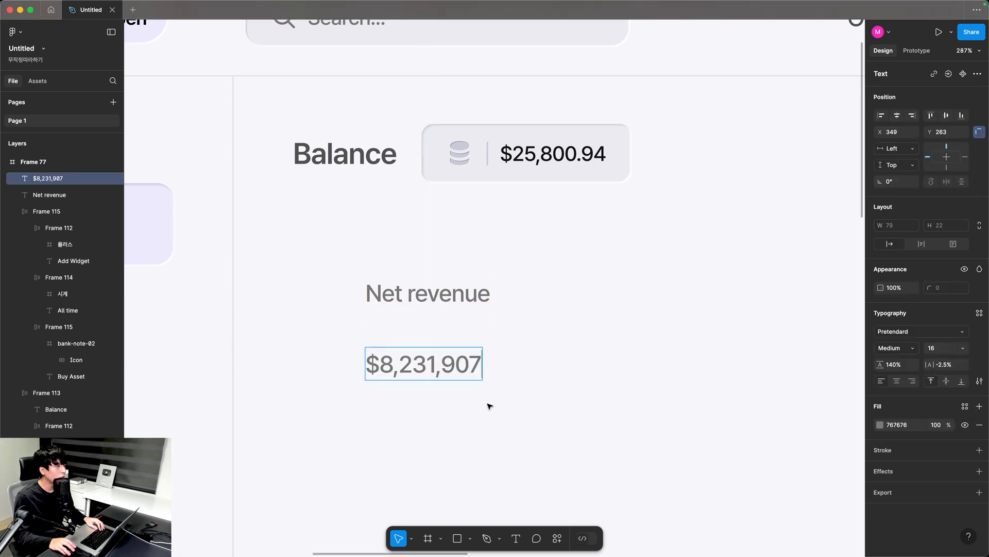
{"action": "left_click", "coordinate": [488, 405]}
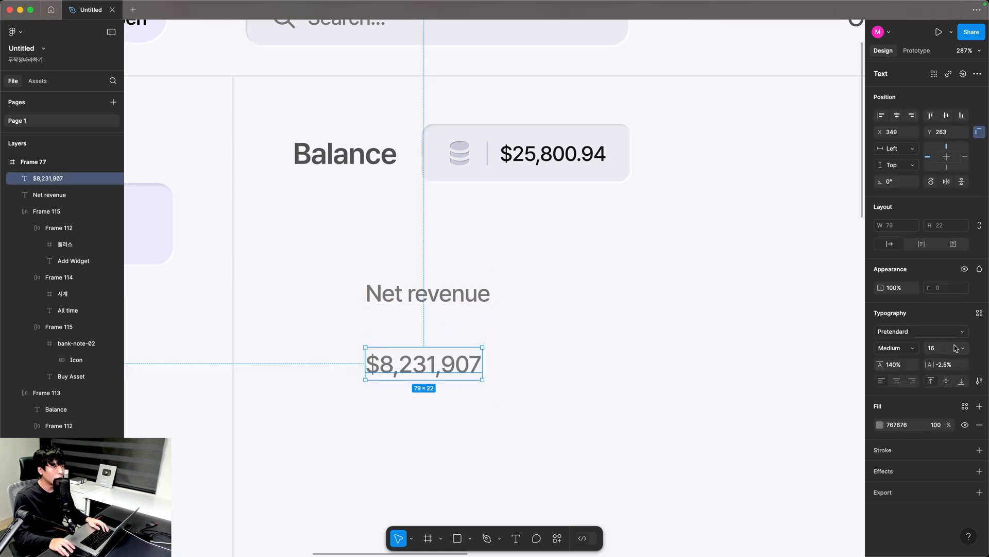
{"action": "left_click", "coordinate": [936, 350]}
{"action": "key", "text": "Return"}
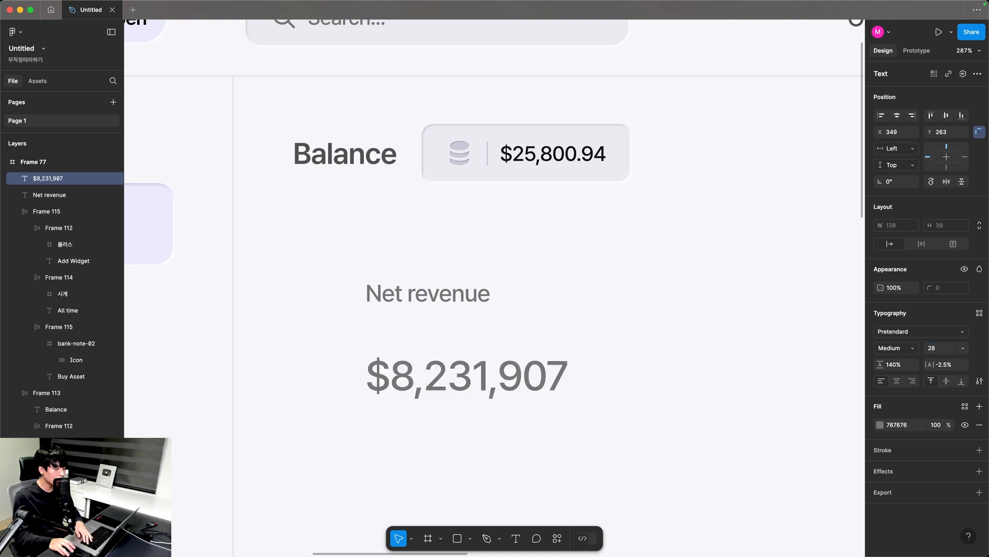
{"action": "left_click", "coordinate": [904, 352]}
{"action": "left_click", "coordinate": [902, 360]}
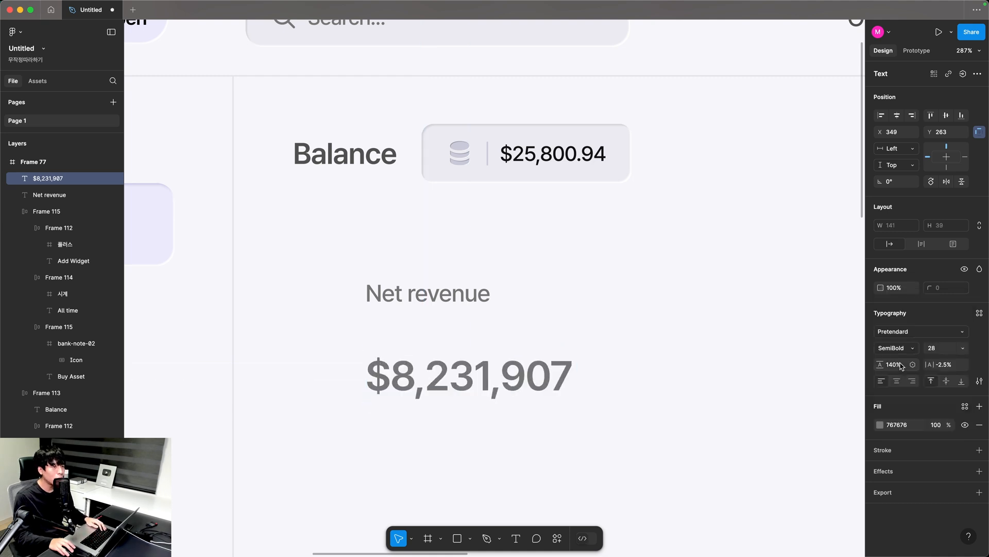
Set the fill of the $8,231,907 amount to 111111 and move it up close beneath the Net revenue label.
{"action": "left_click", "coordinate": [899, 425]}
{"action": "type", "text": "111111"}
{"action": "key", "text": "Return"}
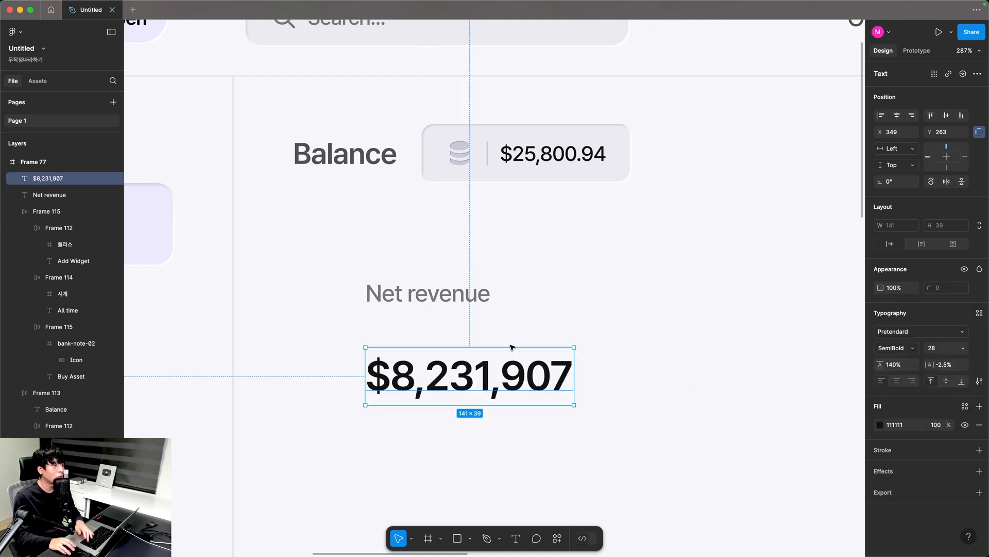
{"action": "left_click_drag", "start_coordinate": [527, 365], "coordinate": [538, 337]}
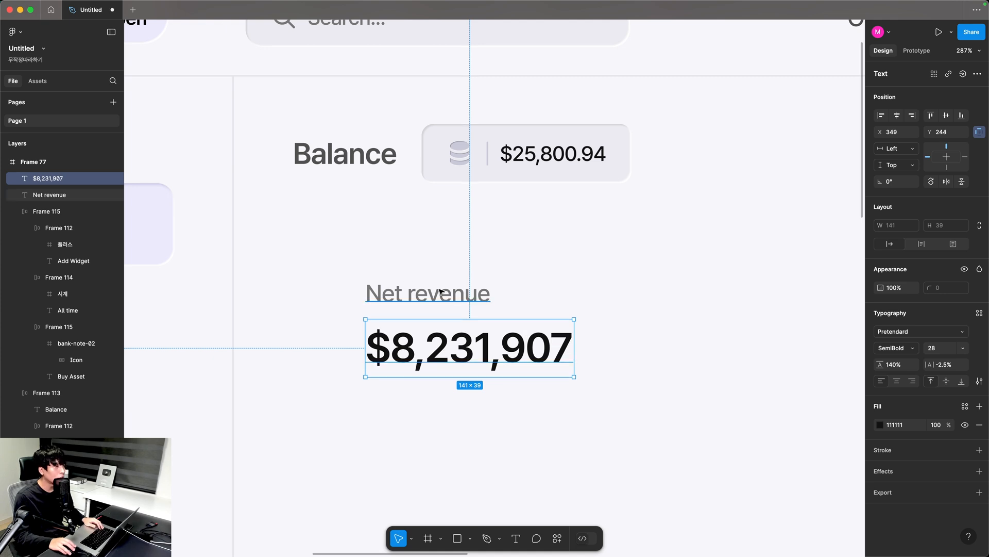
Duplicate the Net revenue label below the amount and change the copy to "0.6% Last month".
{"action": "left_click", "coordinate": [440, 291]}
{"action": "left_click_drag", "start_coordinate": [441, 290], "coordinate": [440, 405], "text": "alt"}
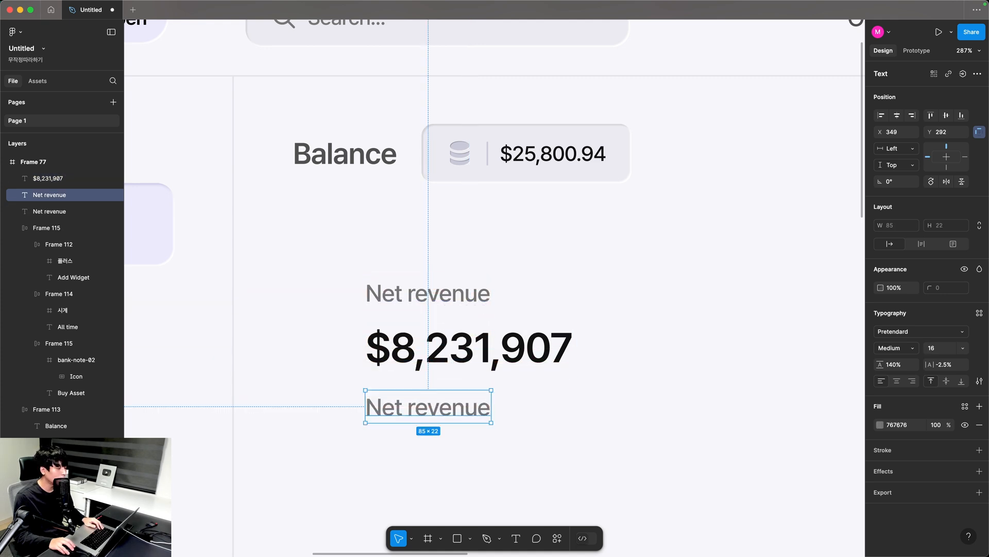
{"action": "key", "text": "Return"}
{"action": "type", "text": "0.6% Last month"}
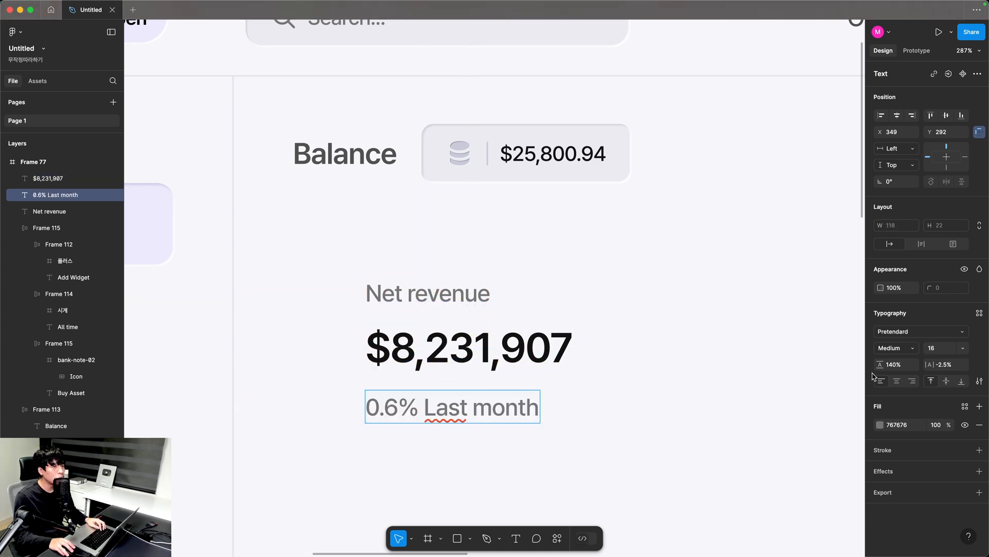
{"action": "key", "text": "Escape"}
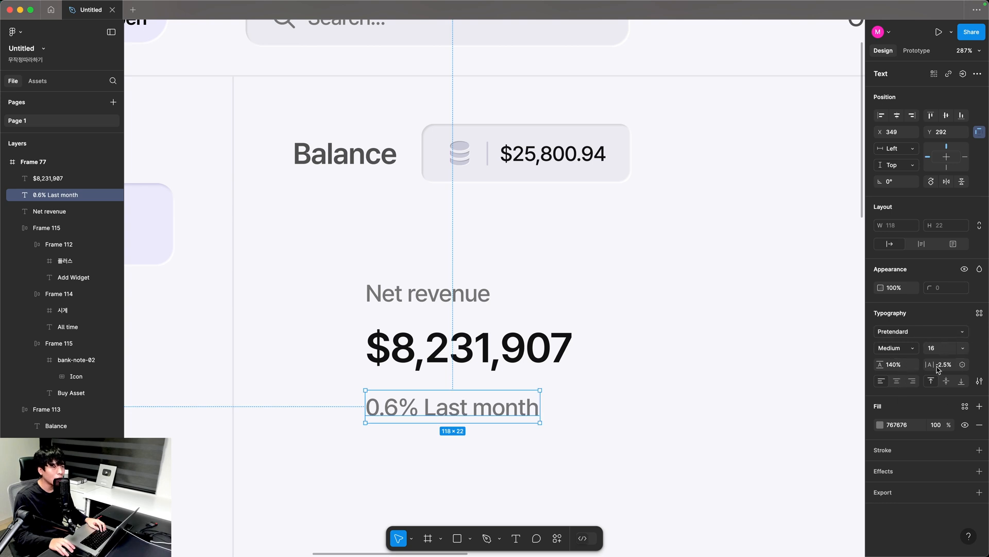
{"action": "left_click", "coordinate": [386, 449]}
Color only the "0.6%" part of the Last month text with 0C8800.
{"action": "scroll", "coordinate": [335, 412], "scroll_direction": "up", "scroll_amount": 5}
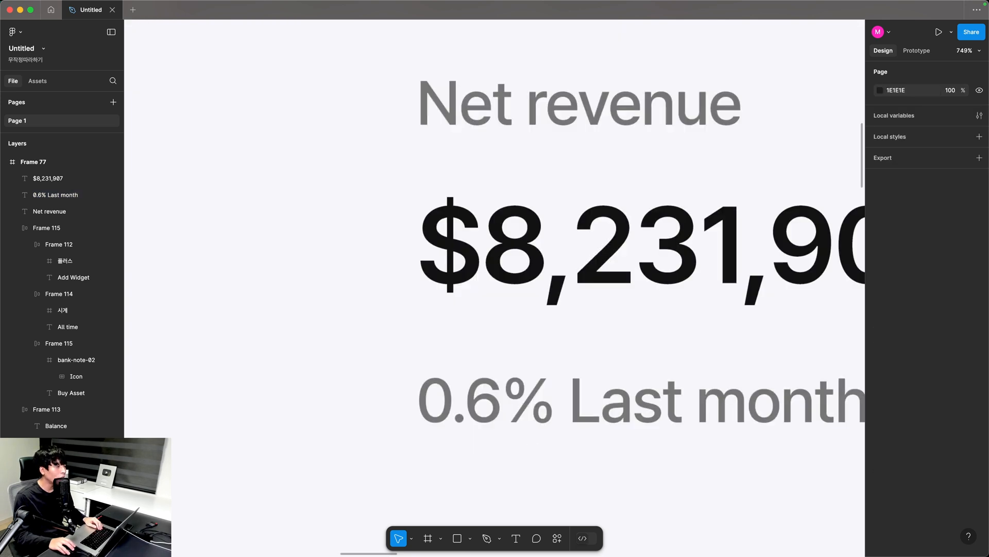
{"action": "left_click", "coordinate": [548, 401]}
{"action": "key", "text": "Return"}
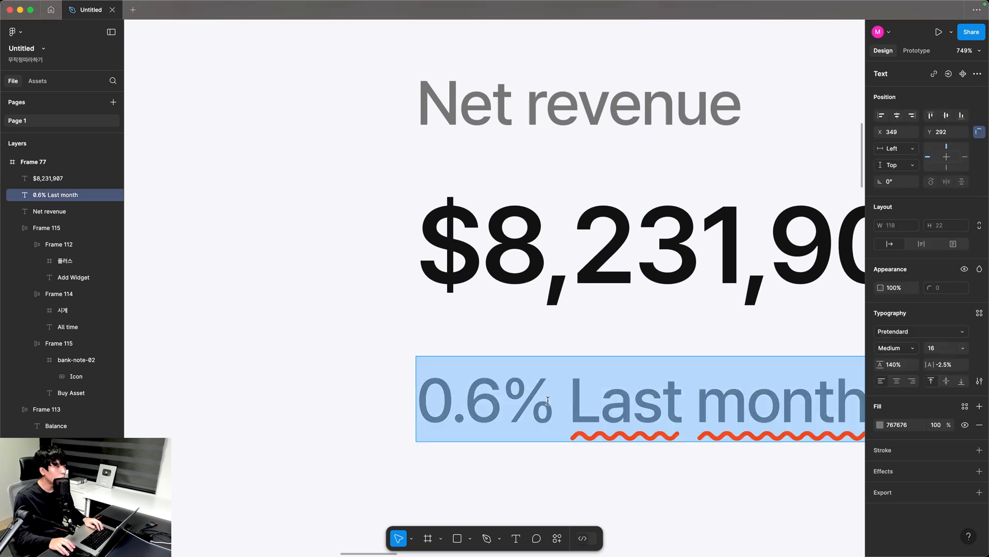
{"action": "left_click_drag", "start_coordinate": [548, 401], "coordinate": [220, 397]}
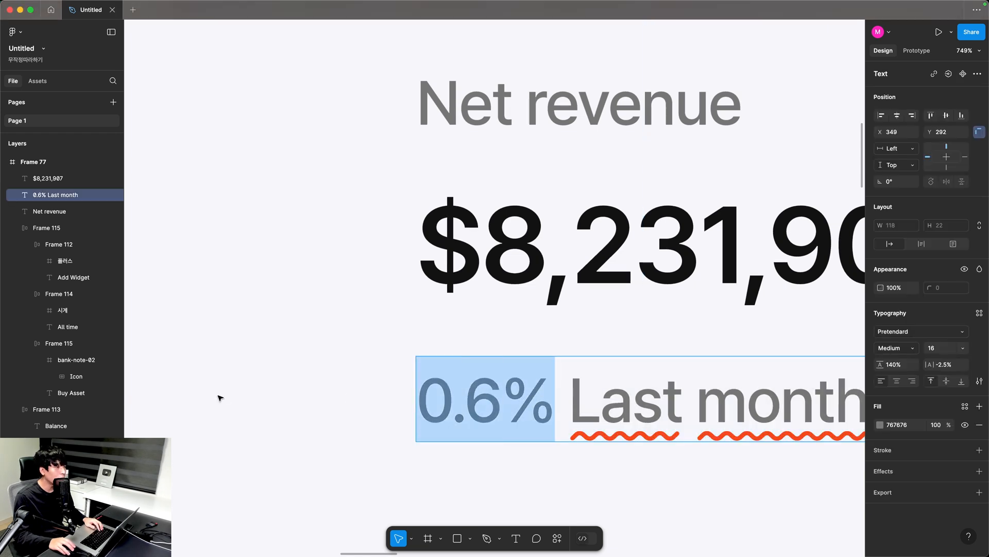
{"action": "left_click", "coordinate": [881, 425]}
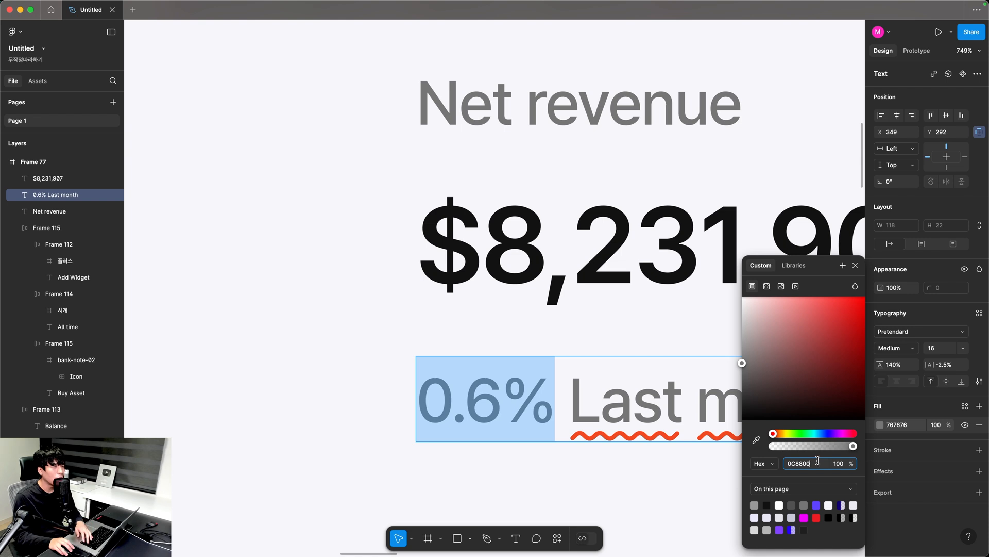
{"action": "key", "text": "Return"}
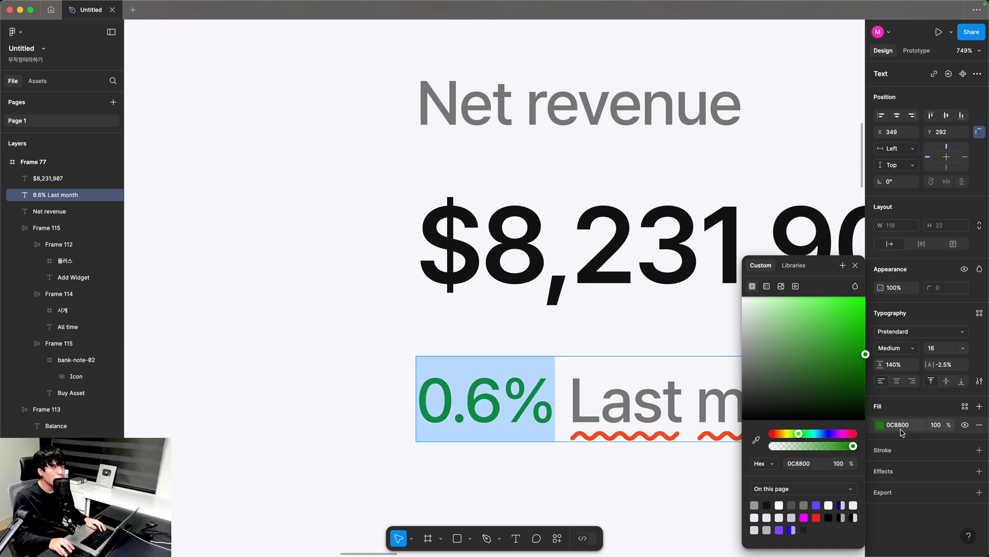
{"action": "key", "text": "Escape"}
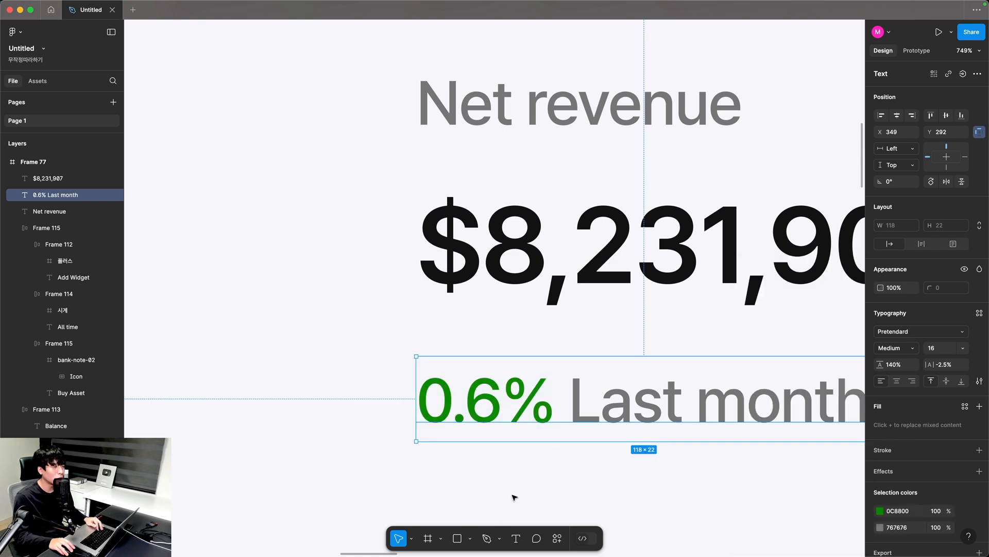
{"action": "left_click", "coordinate": [514, 497]}
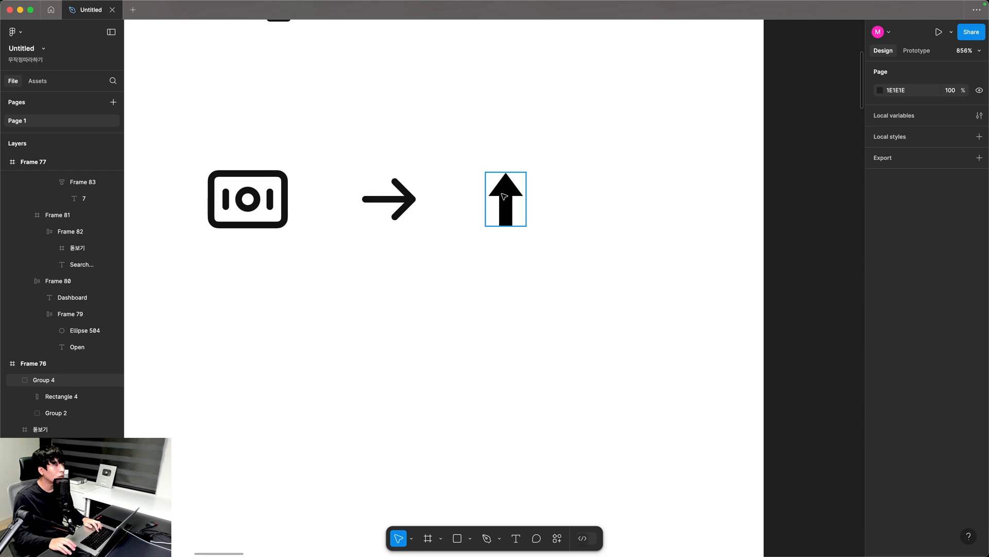
Copy the solid up arrow from the icon frame into the dashboard and place it just before the "0.6% Last month" text.
{"action": "left_click", "coordinate": [505, 196]}
{"action": "scroll", "coordinate": [505, 196], "scroll_direction": "down", "scroll_amount": 10}
{"action": "left_click_drag", "start_coordinate": [677, 369], "coordinate": [300, 321]}
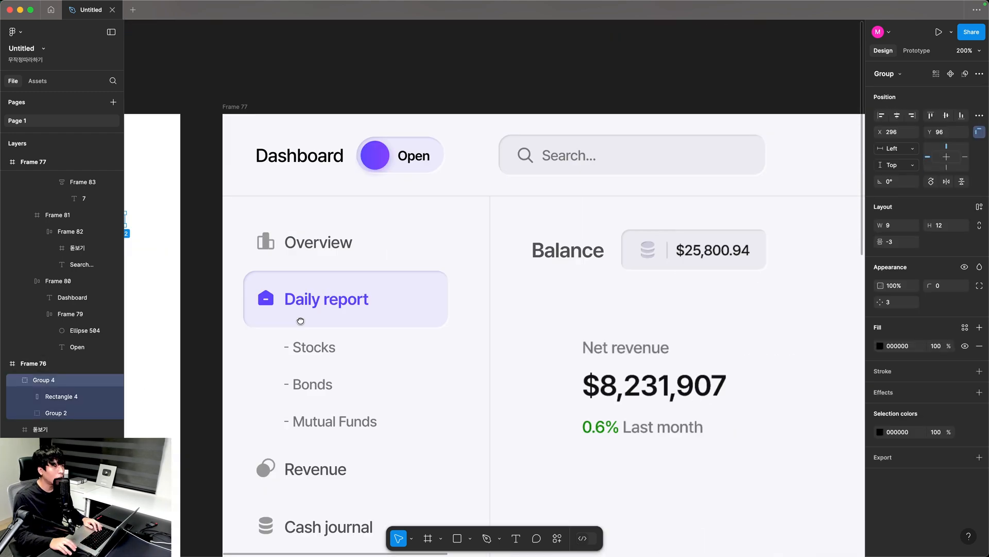
{"action": "scroll", "coordinate": [444, 391], "scroll_direction": "right", "scroll_amount": 3}
{"action": "scroll", "coordinate": [444, 391], "scroll_direction": "up", "scroll_amount": 10}
{"action": "left_click", "coordinate": [312, 320]}
{"action": "key", "text": "ctrl+v"}
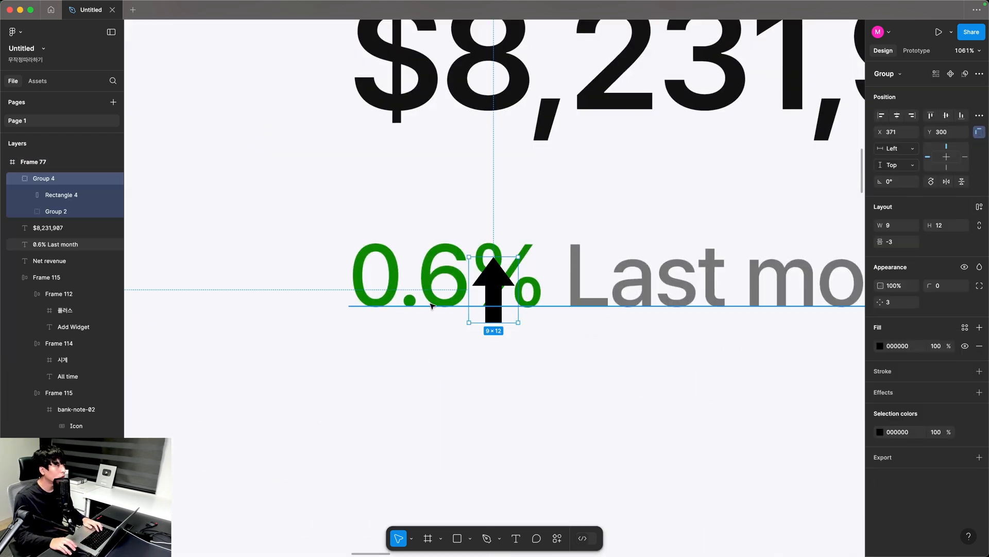
{"action": "left_click_drag", "start_coordinate": [493, 288], "coordinate": [302, 272]}
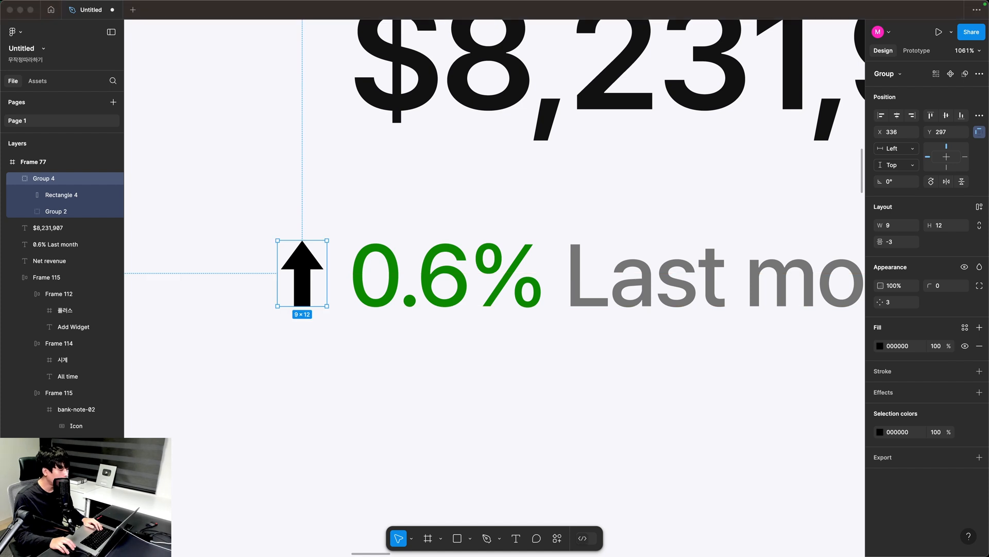
Nudge the arrow 2 px to the left so it sits 6 px from the "0.6% Last month" text.
{"action": "left_click", "coordinate": [388, 266]}
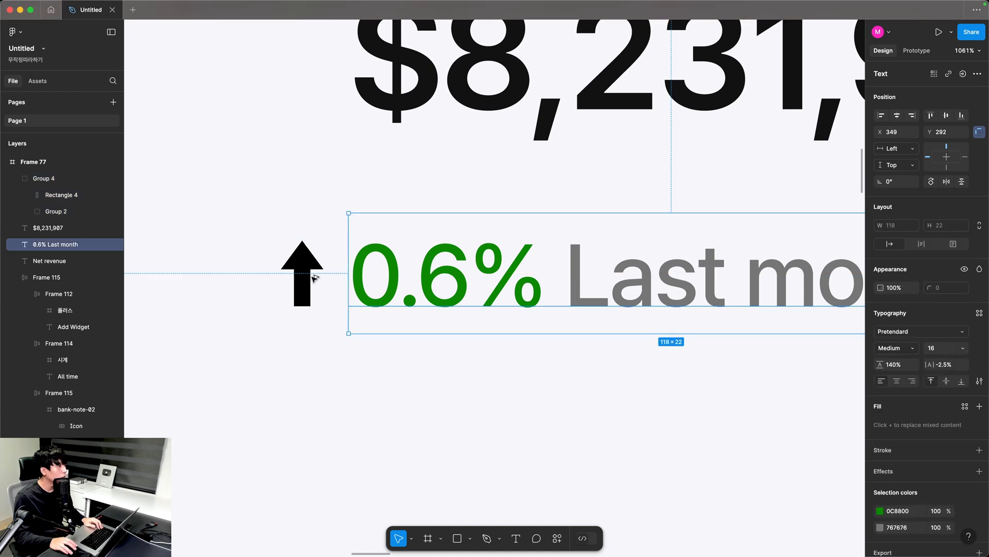
{"action": "key", "text": "alt"}
{"action": "left_click", "coordinate": [314, 276]}
{"action": "key", "text": "Left"}
{"action": "key", "text": "Left"}
{"action": "key", "text": "alt"}
Apply the green 0C8800 of the "0.6%" text to both the shaft and the head of the arrow.
{"action": "left_click", "coordinate": [404, 283]}
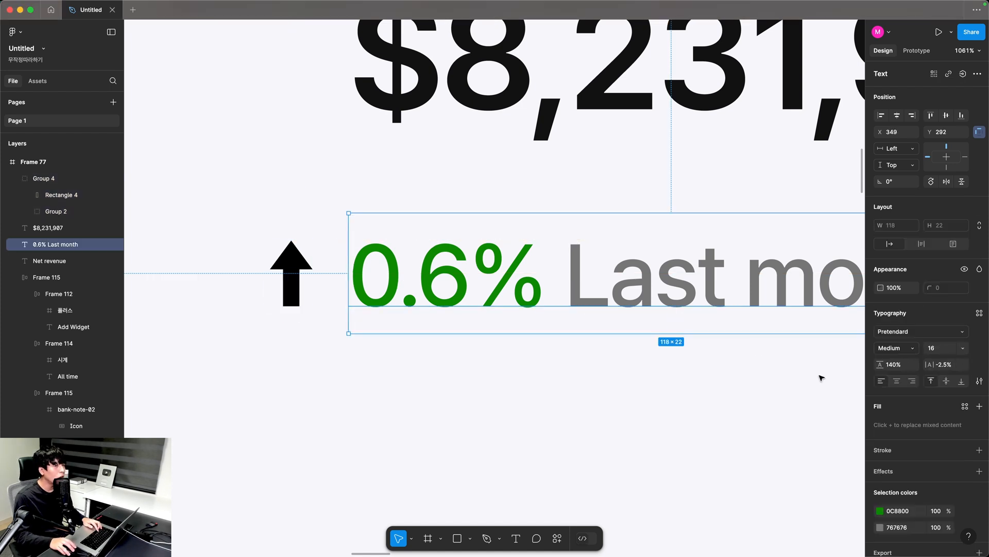
{"action": "left_click", "coordinate": [898, 511]}
{"action": "key", "text": "super+c"}
{"action": "double_click", "coordinate": [290, 281]}
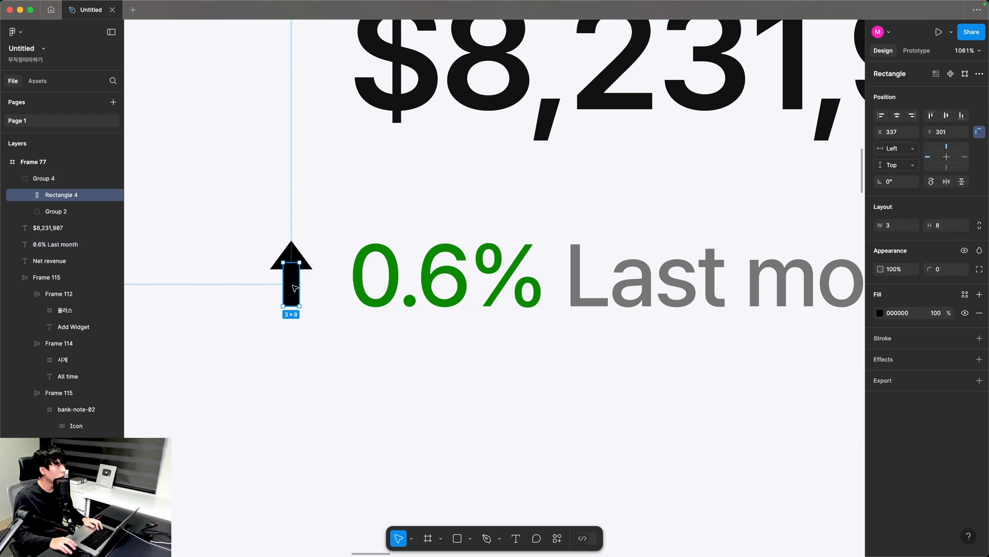
{"action": "left_click", "coordinate": [290, 259], "text": "shift"}
{"action": "left_click", "coordinate": [896, 331]}
{"action": "key", "text": "super+v"}
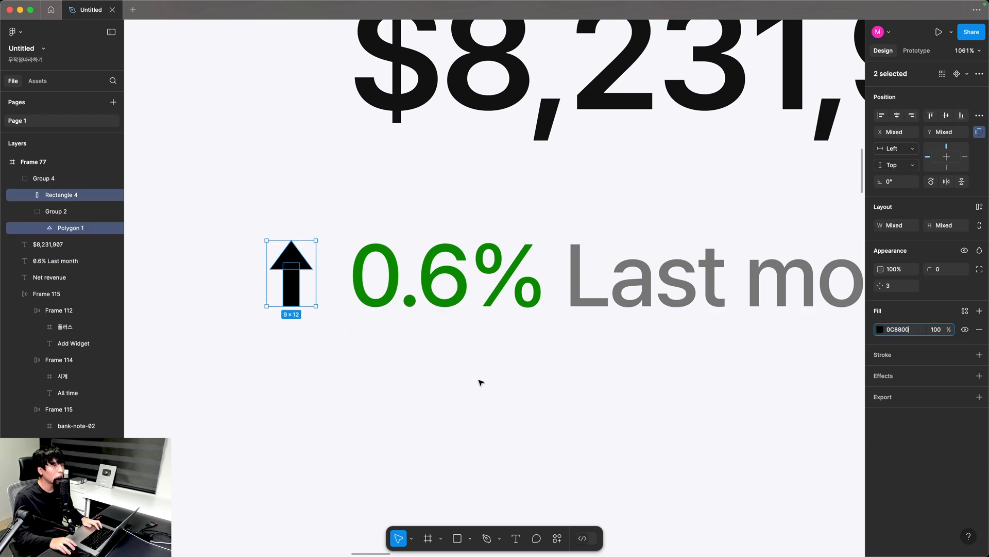
{"action": "left_click", "coordinate": [475, 373]}
Combine the arrow and the "0.6% Last month" text in an auto layout and left-align the row directly beneath the amount.
{"action": "left_click", "coordinate": [376, 271]}
{"action": "key", "text": "alt"}
{"action": "left_click", "coordinate": [285, 269], "text": "shift"}
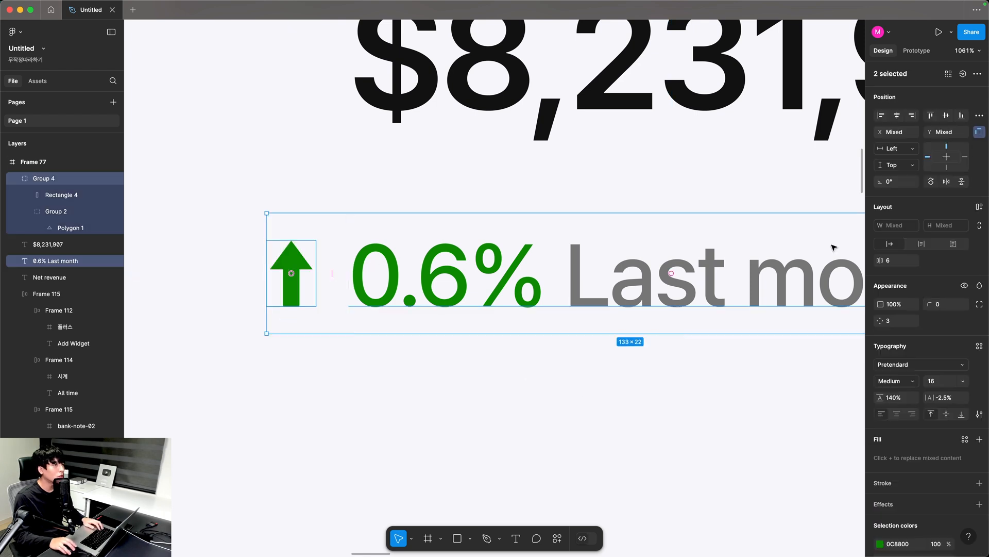
{"action": "key", "text": "shift+a"}
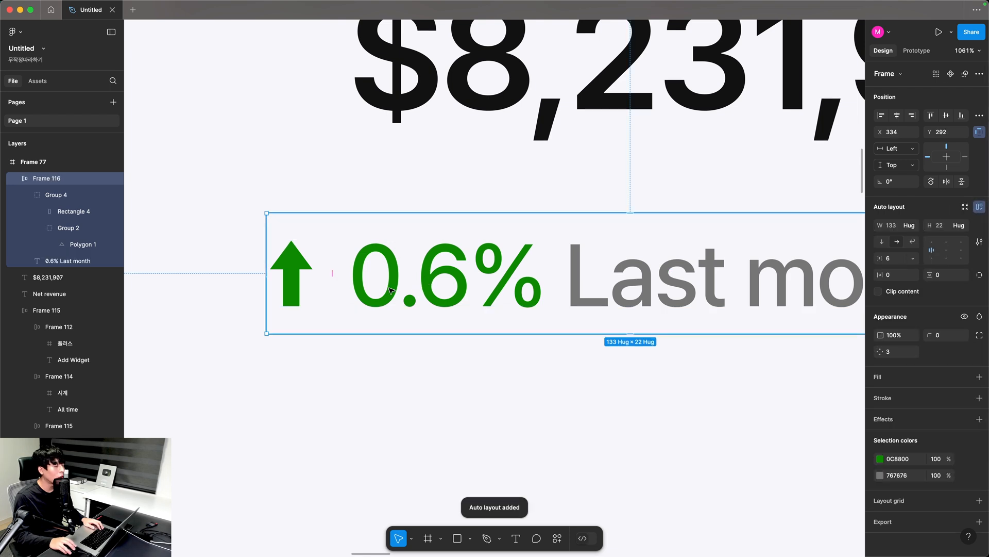
{"action": "scroll", "coordinate": [390, 290], "scroll_direction": "down", "scroll_amount": 5}
{"action": "left_click_drag", "start_coordinate": [475, 310], "coordinate": [508, 290]}
{"action": "scroll", "coordinate": [456, 233], "scroll_direction": "right", "scroll_amount": 3}
Combine the $8,231,907 amount and the Last month row in a vertical auto layout with a gap of 2.
{"action": "left_click", "coordinate": [455, 234]}
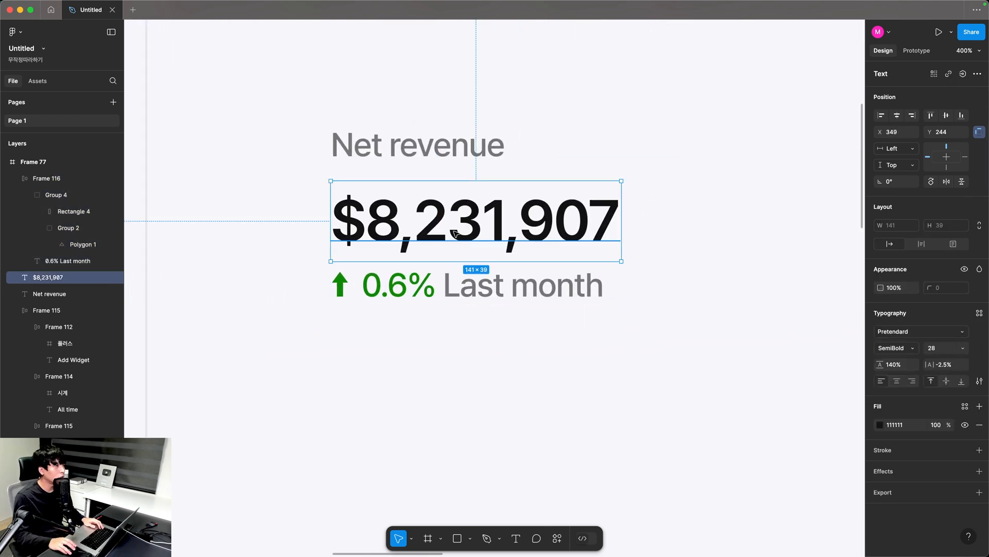
{"action": "left_click", "coordinate": [450, 291], "text": "shift"}
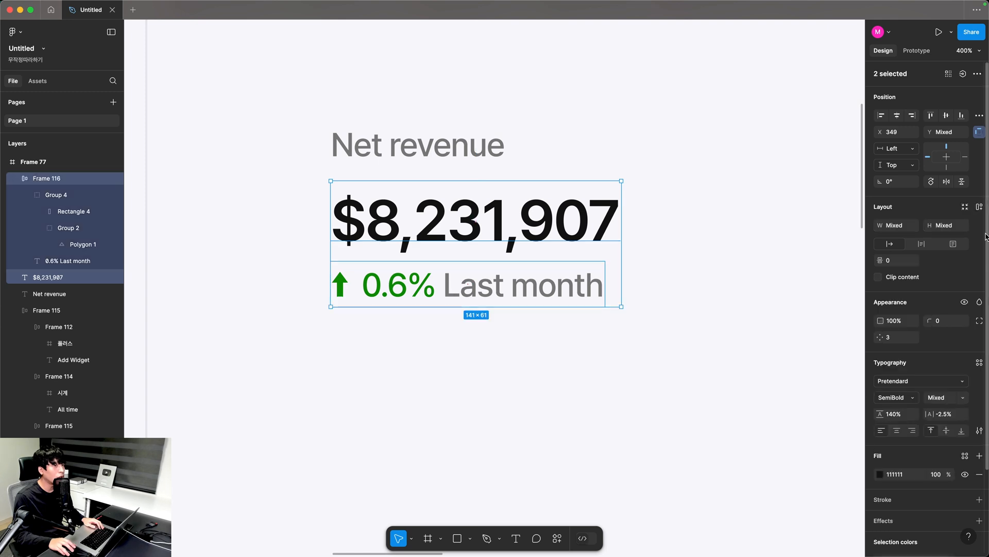
{"action": "left_click", "coordinate": [980, 208]}
{"action": "left_click", "coordinate": [898, 262]}
{"action": "type", "text": "2"}
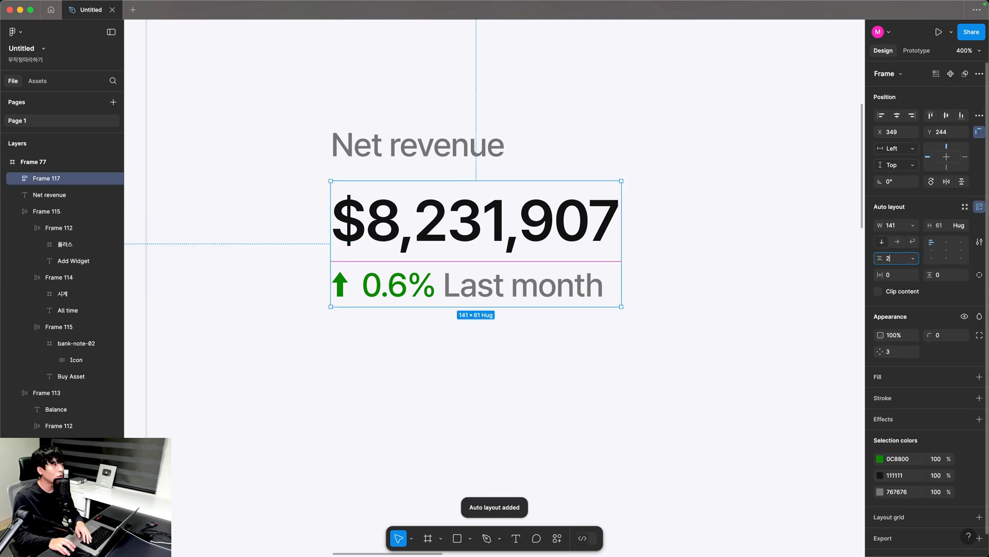
{"action": "key", "text": "Return"}
Move the Net revenue label up and combine it with the amount block in a vertical auto layout with a gap of 24.
{"action": "left_click", "coordinate": [418, 147]}
{"action": "scroll", "coordinate": [408, 252], "scroll_direction": "up", "scroll_amount": 3}
{"action": "key", "text": "shift+Up"}
{"action": "key", "text": "shift+Up"}
{"action": "key", "text": "shift+Up"}
{"action": "left_click", "coordinate": [424, 360], "text": "shift"}
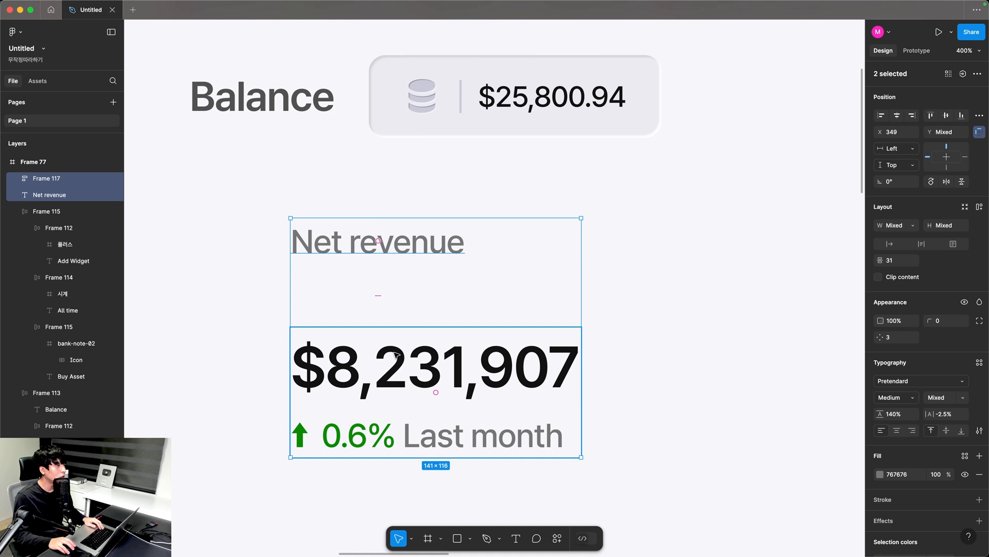
{"action": "left_click", "coordinate": [979, 208]}
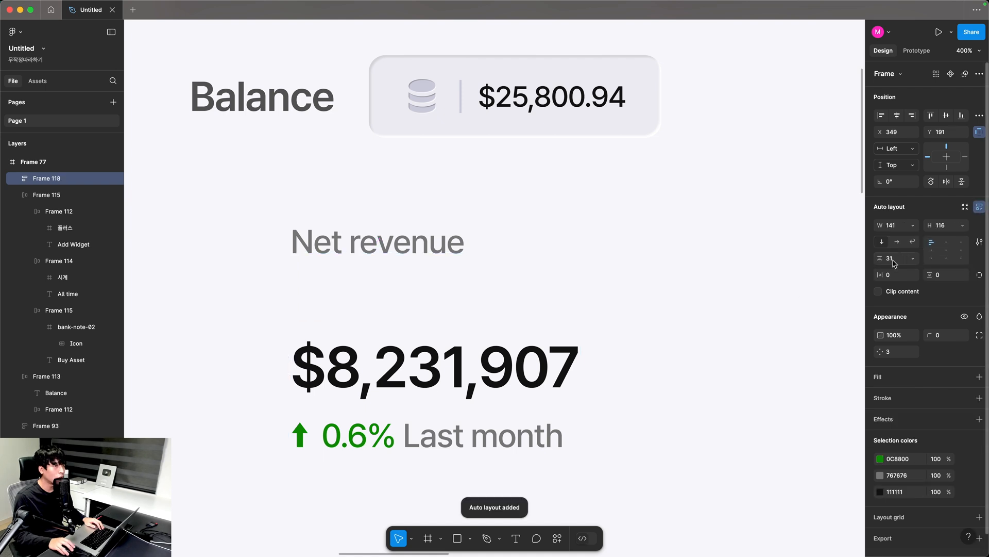
{"action": "type", "text": "24"}
{"action": "key", "text": "Return"}
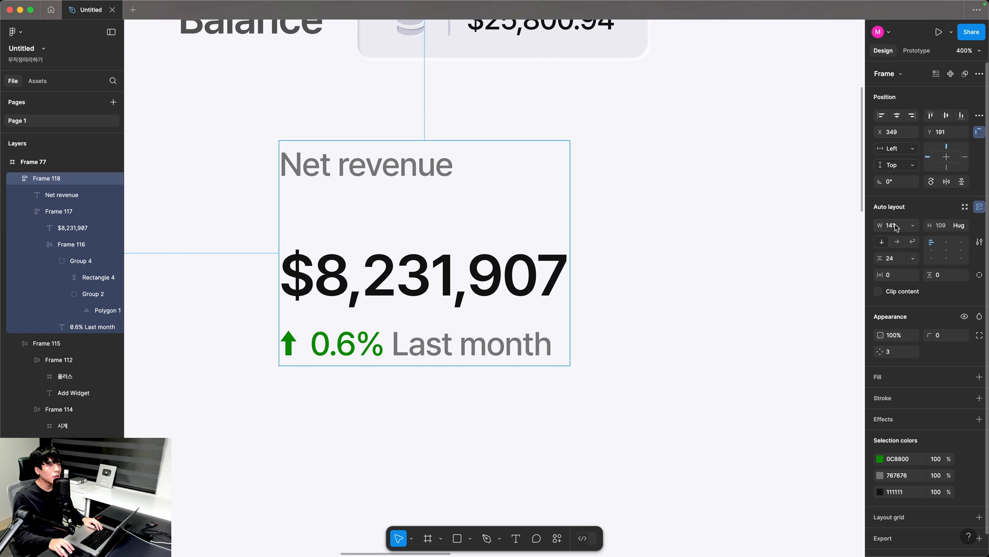
Set the Net revenue card's width to 252 and its horizontal and vertical padding to 24.
{"action": "type", "text": "252"}
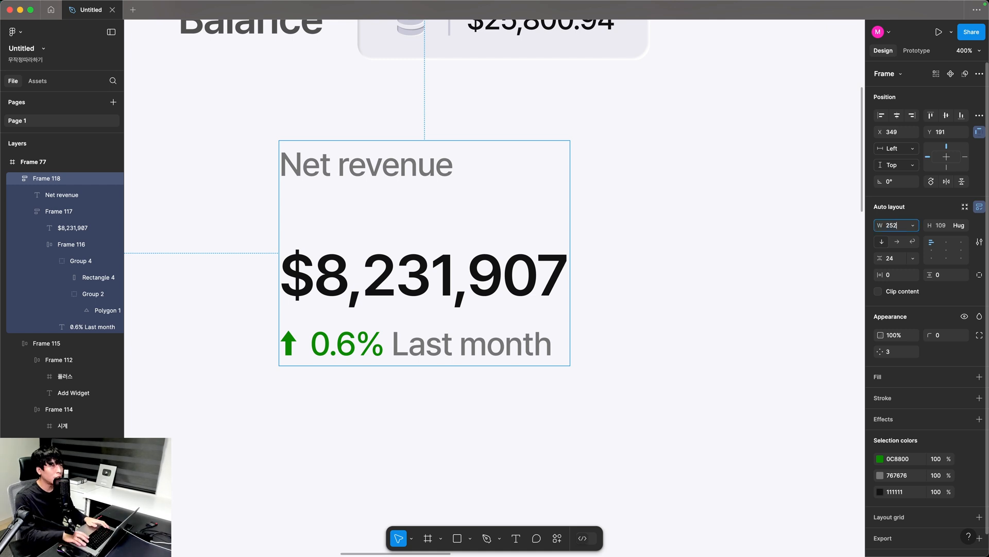
{"action": "key", "text": "Return"}
{"action": "scroll", "coordinate": [292, 145], "scroll_direction": "right", "scroll_amount": 3}
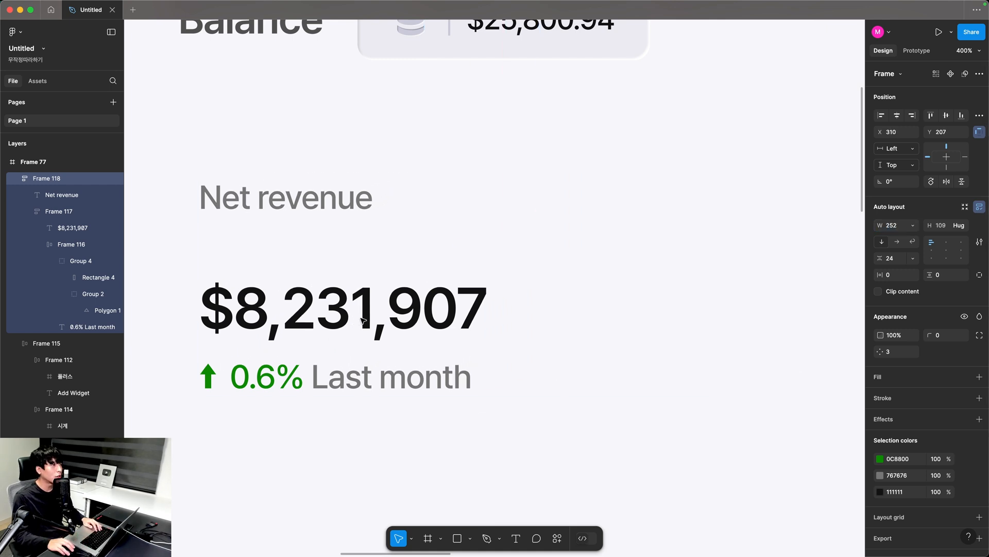
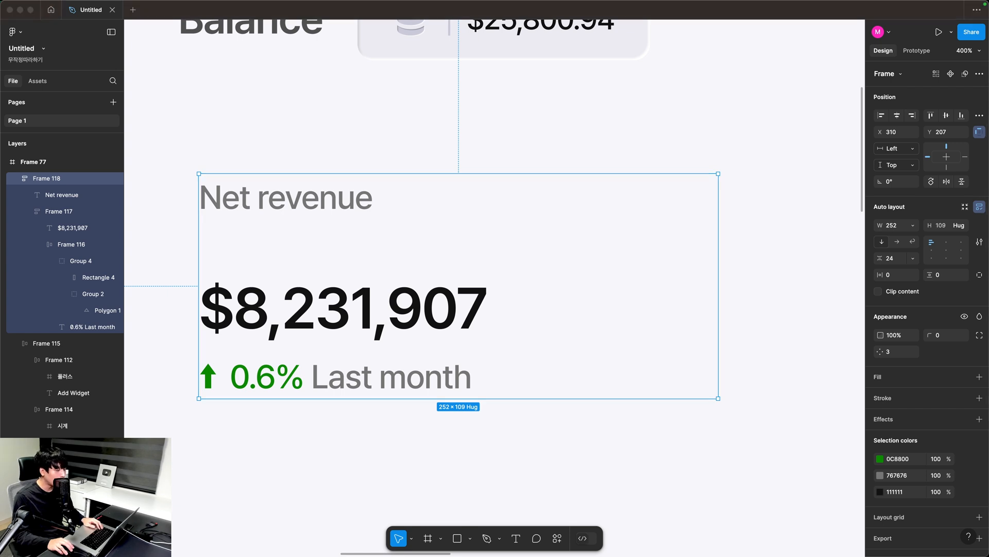
{"action": "left_click", "coordinate": [895, 278]}
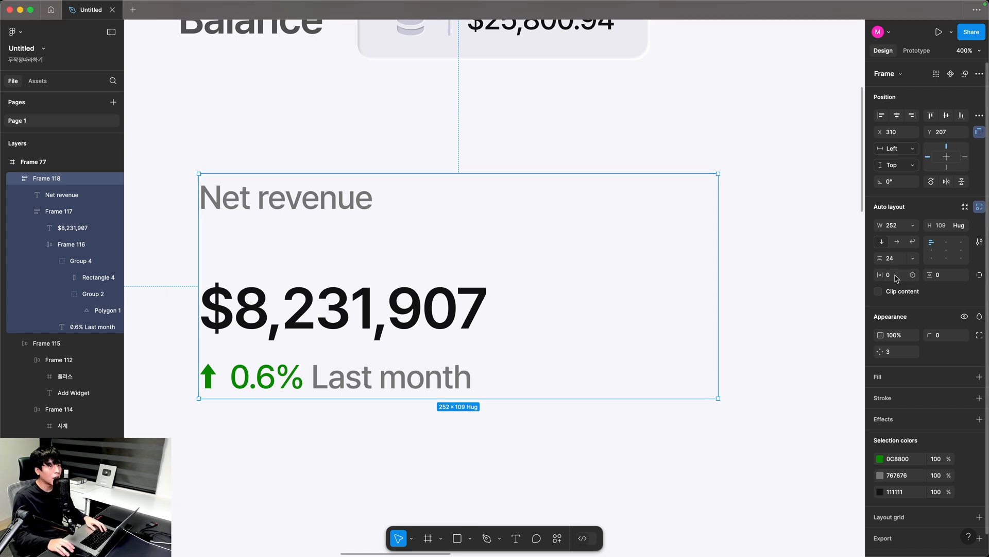
{"action": "type", "text": "24"}
{"action": "key", "text": "Return"}
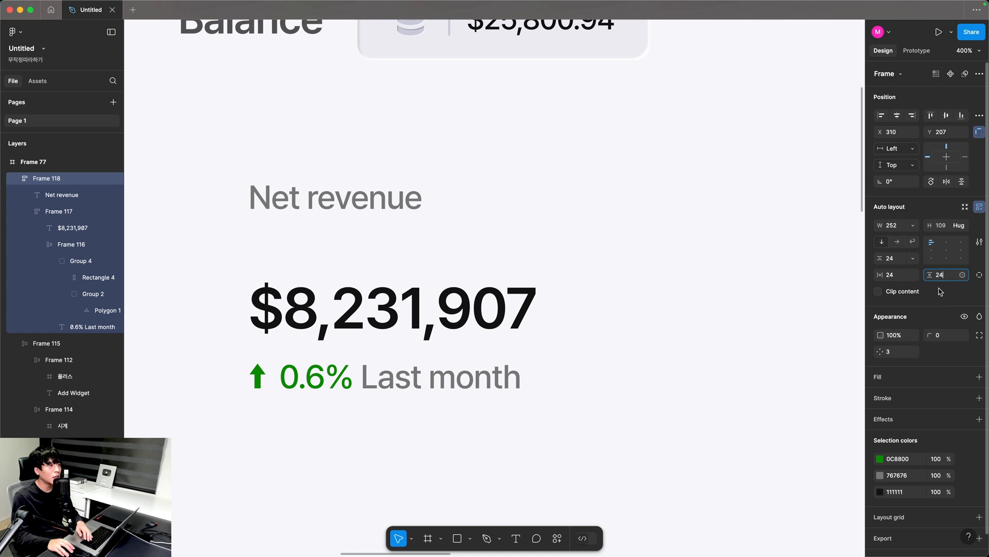
{"action": "key", "text": "Return"}
{"action": "scroll", "coordinate": [412, 372], "scroll_direction": "left", "scroll_amount": 2}
{"action": "left_click_drag", "start_coordinate": [406, 368], "coordinate": [399, 313]}
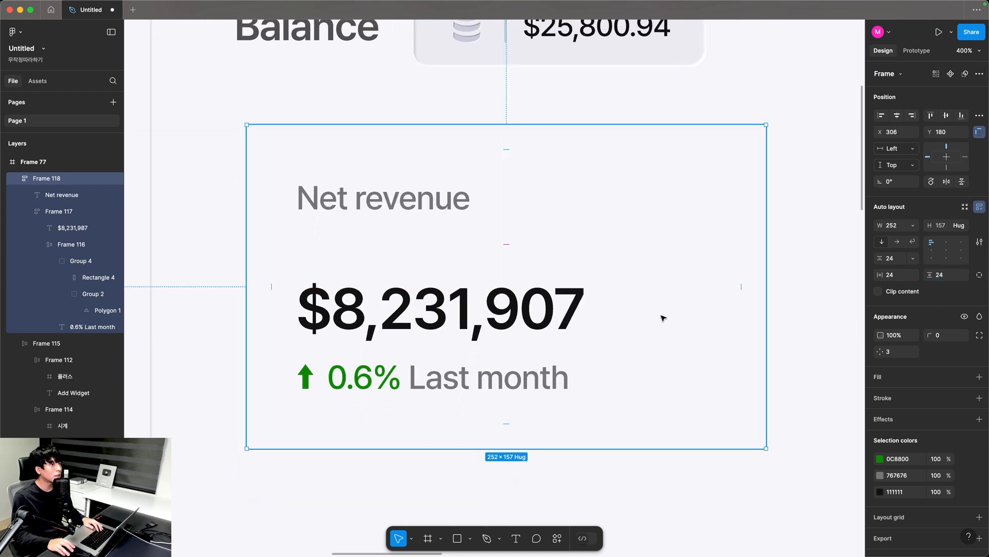
Give the Net revenue card a white FFFFFF fill and a corner radius of 16.
{"action": "left_click", "coordinate": [877, 378]}
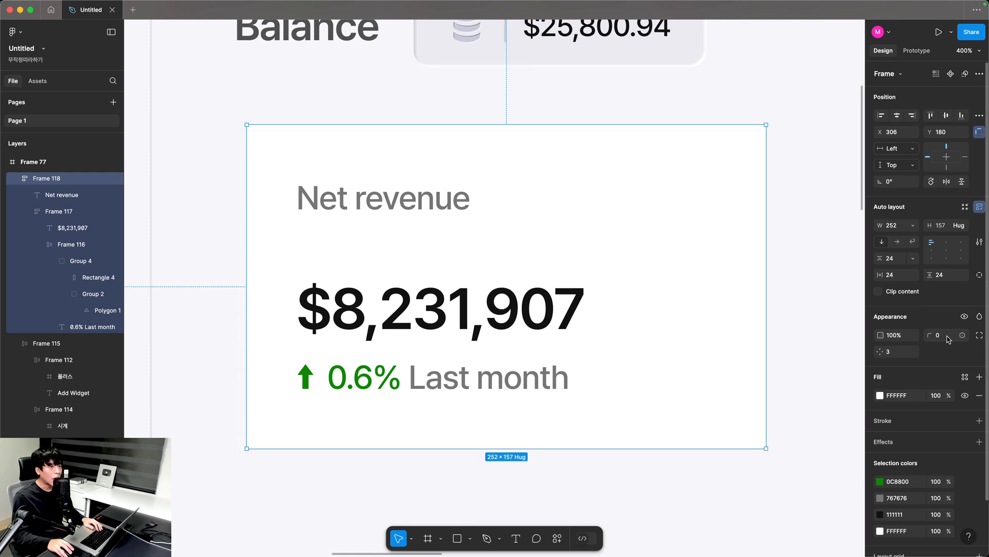
{"action": "type", "text": "16"}
{"action": "key", "text": "Return"}
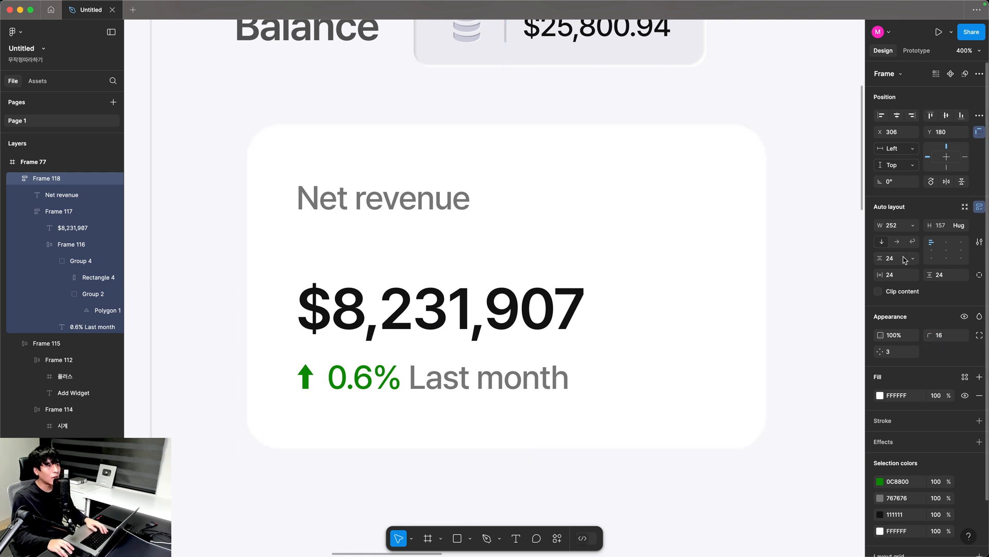
Set the Net revenue card's width to 300 and place it left-aligned beneath the Balance row at X 300, Y 176.
{"action": "left_click", "coordinate": [896, 228]}
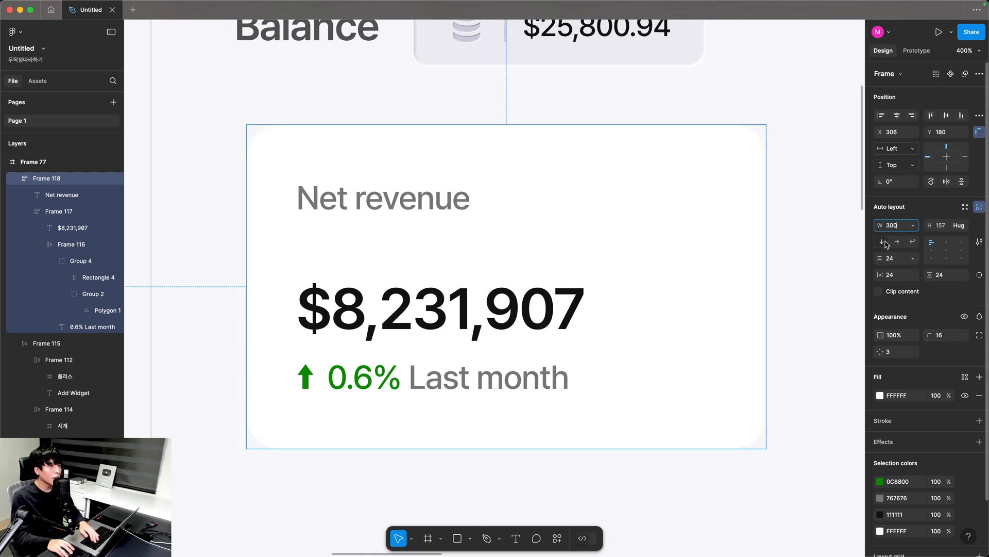
{"action": "type", "text": "300"}
{"action": "key", "text": "Return"}
{"action": "left_click_drag", "start_coordinate": [431, 301], "coordinate": [417, 288]}
{"action": "key", "text": "super+minus"}
{"action": "left_click_drag", "start_coordinate": [353, 303], "coordinate": [293, 319]}
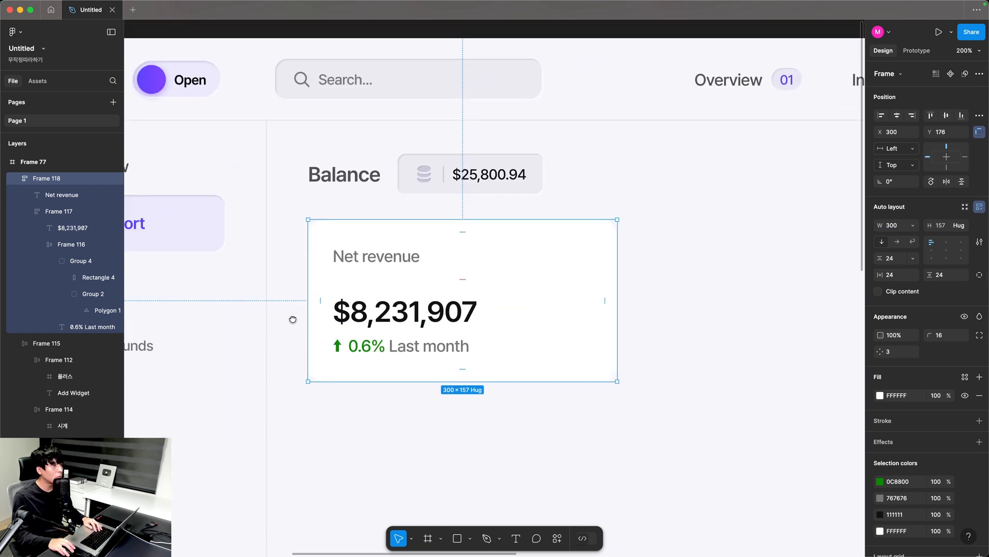
{"action": "left_click", "coordinate": [637, 307]}
{"action": "scroll", "coordinate": [634, 308], "scroll_direction": "down", "scroll_amount": 2}
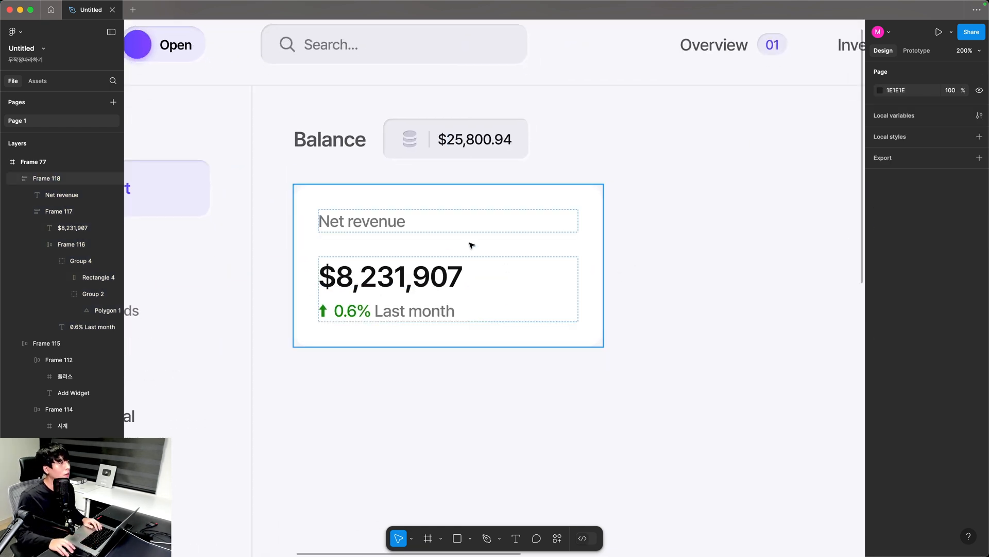
Nudge the Net revenue card 8 px left to X 292.
{"action": "left_click", "coordinate": [393, 223], "text": "super"}
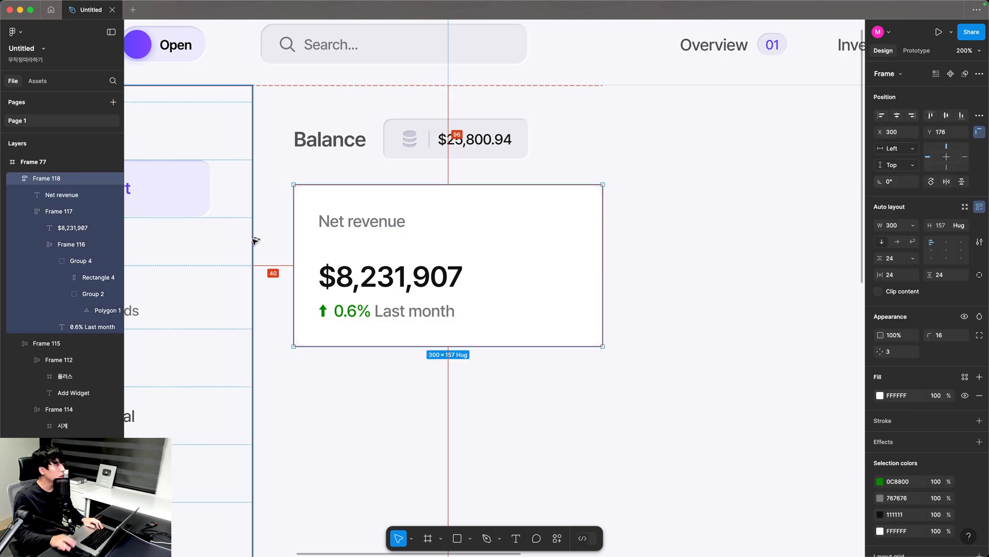
{"action": "key", "text": "Right"}
{"action": "key", "text": "Right"}
{"action": "key", "text": "Left"}
{"action": "key", "text": "Left"}
{"action": "key", "text": "shift+Left"}
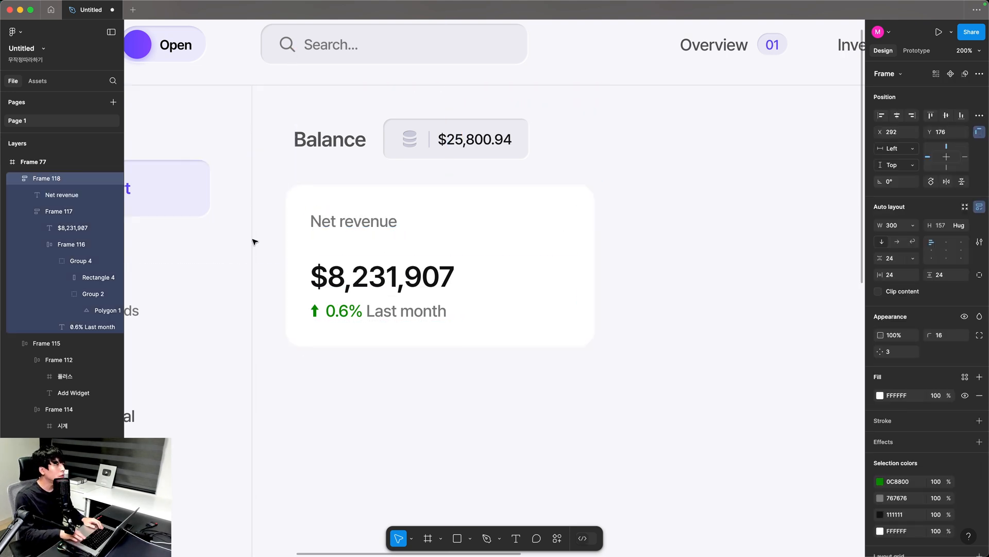
Move the Balance title row left to X 292 so it lines up with the card's left edge.
{"action": "scroll", "coordinate": [530, 287], "scroll_direction": "up", "scroll_amount": 5}
{"action": "left_click", "coordinate": [459, 208]}
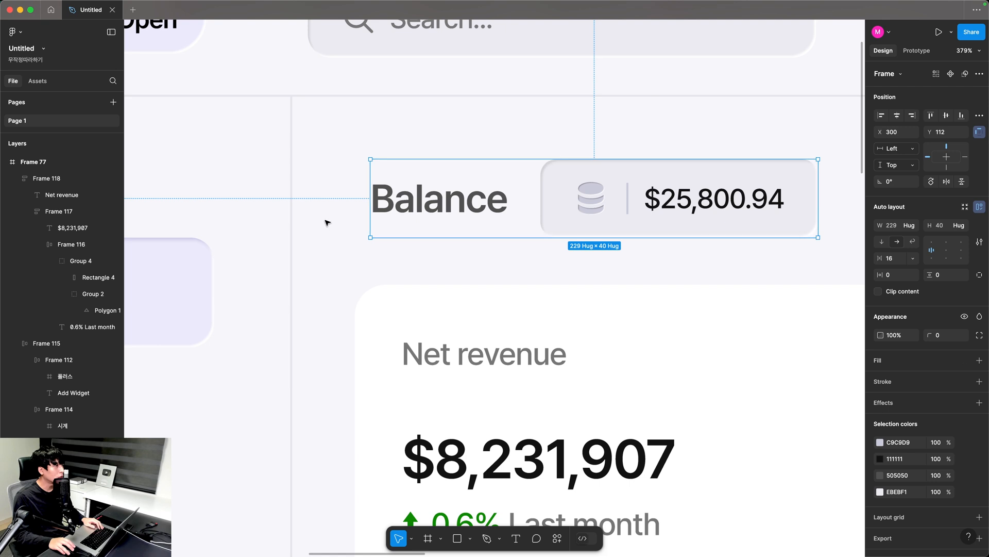
{"action": "left_click", "coordinate": [387, 365]}
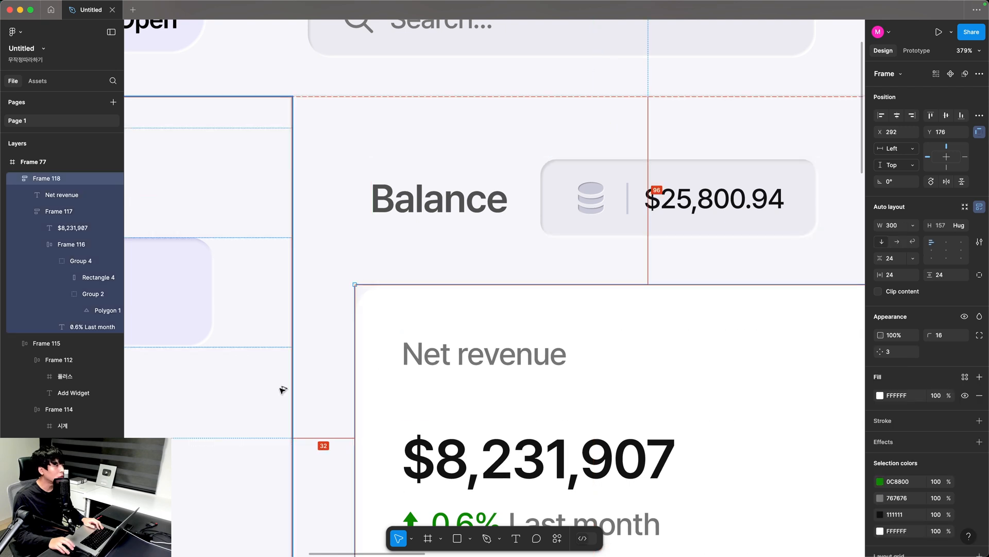
{"action": "left_click_drag", "start_coordinate": [393, 194], "coordinate": [325, 228]}
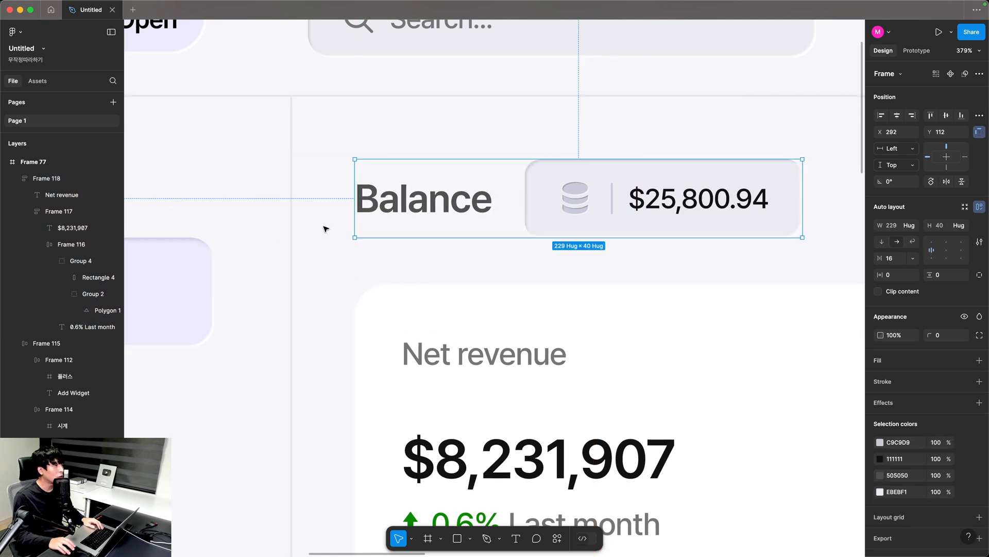
{"action": "left_click", "coordinate": [364, 272]}
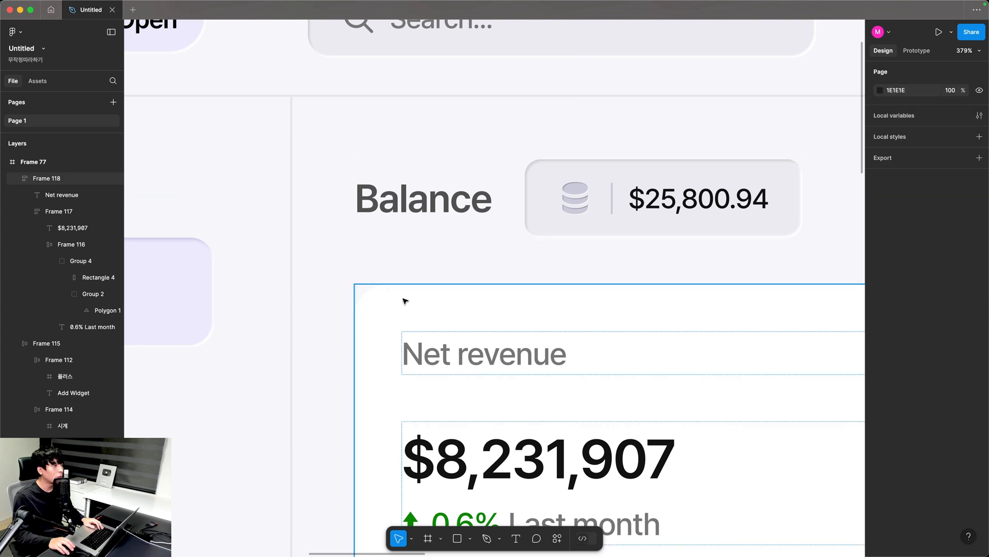
{"action": "key", "text": "r"}
{"action": "mouse_move", "coordinate": [347, 219]}
{"action": "left_mouse_down"}
{"action": "mouse_move", "coordinate": [380, 305]}
{"action": "mouse_move", "coordinate": [383, 278]}
{"action": "mouse_move", "coordinate": [374, 316]}
{"action": "mouse_move", "coordinate": [385, 301]}
{"action": "left_mouse_up"}
{"action": "key", "text": "Delete"}
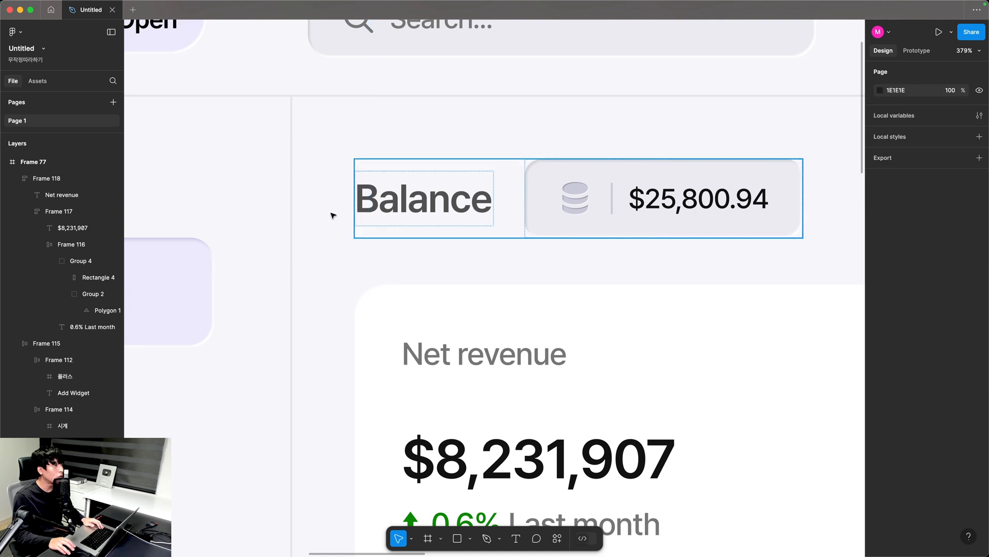
Move the Balance title row back to X 300, 8 px inside the card's left edge.
{"action": "left_click", "coordinate": [356, 214]}
{"action": "key", "text": "alt"}
{"action": "key", "text": "Left"}
{"action": "key", "text": "Left"}
{"action": "key", "text": "shift+Right"}
{"action": "key", "text": "alt"}
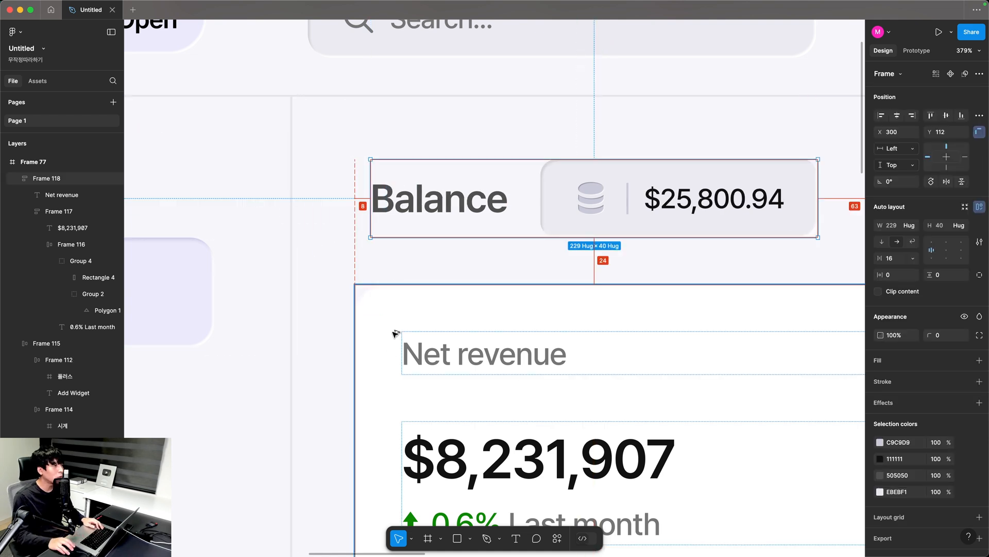
Nudge the Net revenue card up to Y 172, closer to the Balance title row.
{"action": "left_click", "coordinate": [572, 315]}
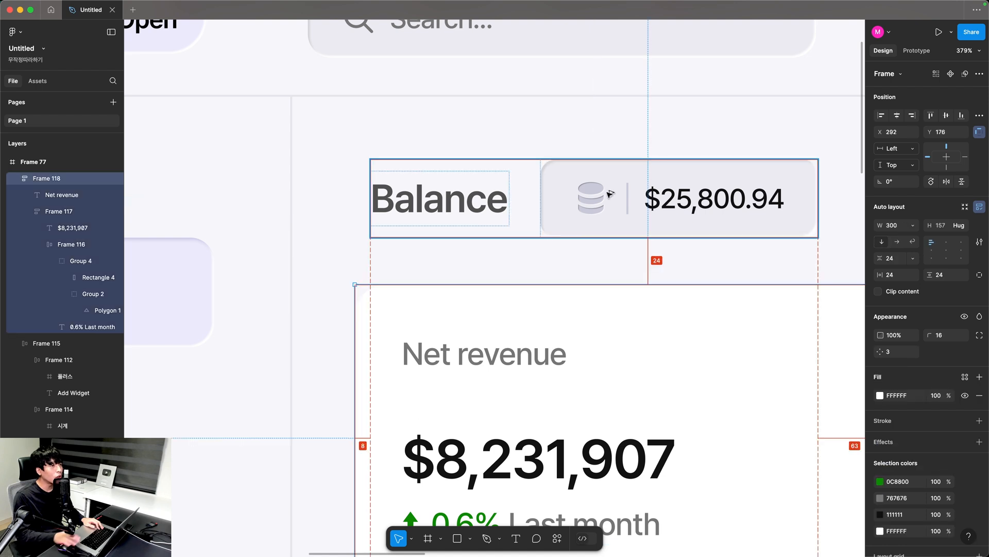
{"action": "key", "text": "alt"}
{"action": "key", "text": "Up"}
{"action": "key", "text": "Up"}
{"action": "key", "text": "Up"}
{"action": "scroll", "coordinate": [609, 194], "scroll_direction": "down", "scroll_amount": 10}
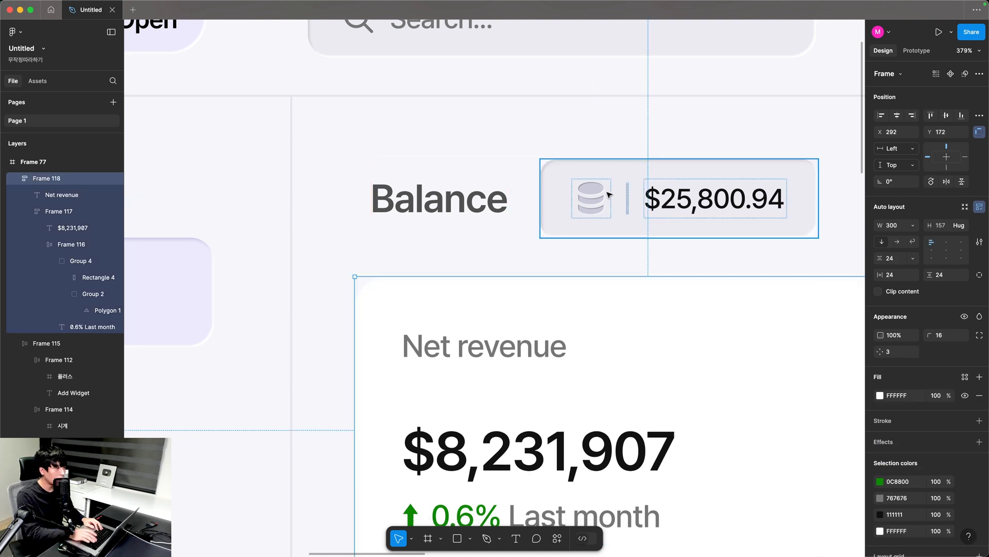
{"action": "scroll", "coordinate": [454, 327], "scroll_direction": "up", "scroll_amount": 5}
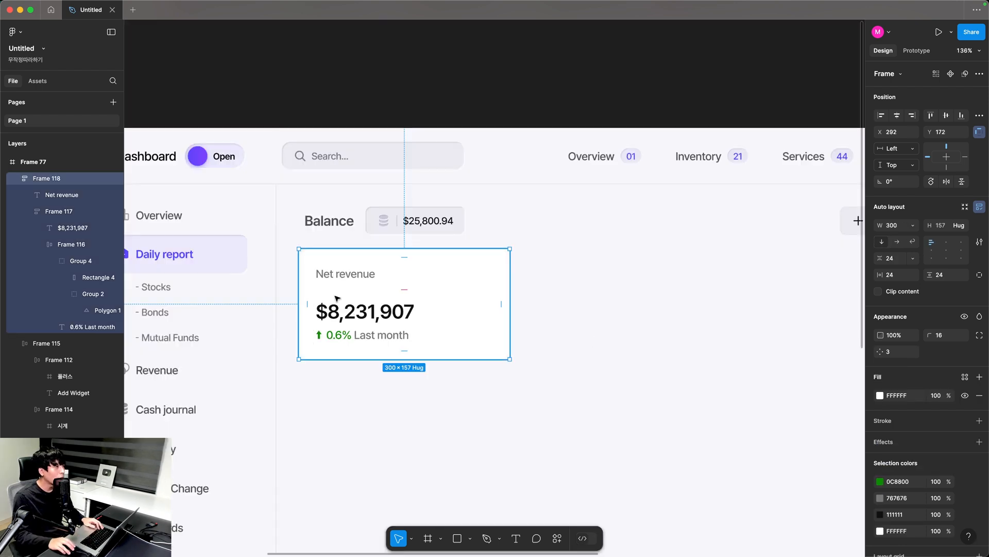
Duplicate the Net revenue card beside the original and combine both in a horizontal auto layout with a gap of 12.
{"action": "left_click_drag", "start_coordinate": [357, 315], "coordinate": [558, 307]}
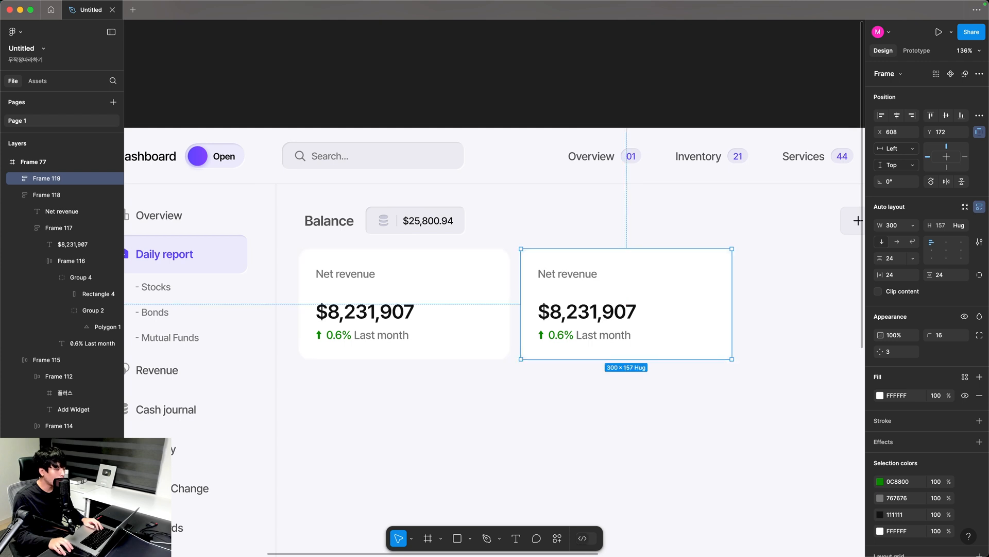
{"action": "left_click", "coordinate": [463, 308], "text": "shift"}
{"action": "left_click", "coordinate": [980, 209]}
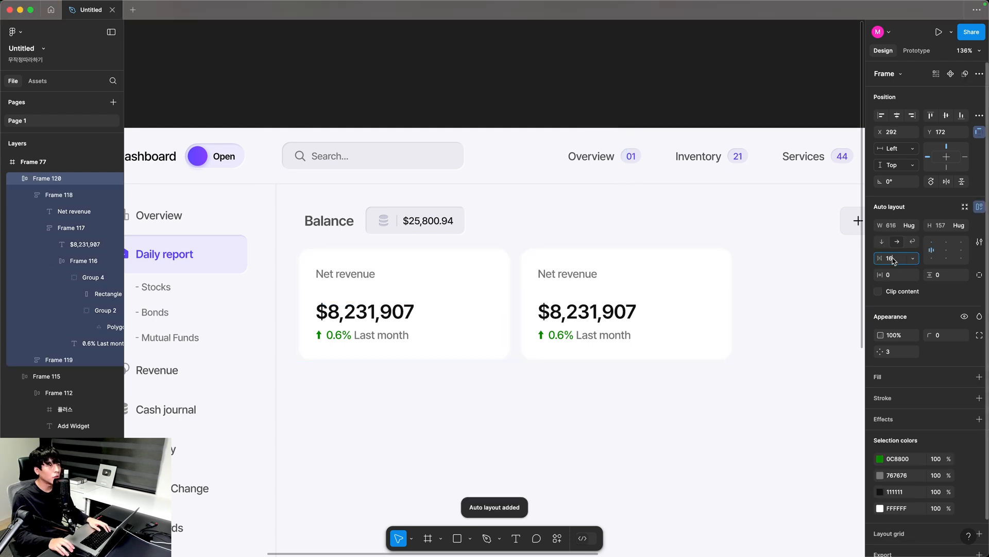
{"action": "left_click_drag", "start_coordinate": [687, 400], "coordinate": [470, 347]}
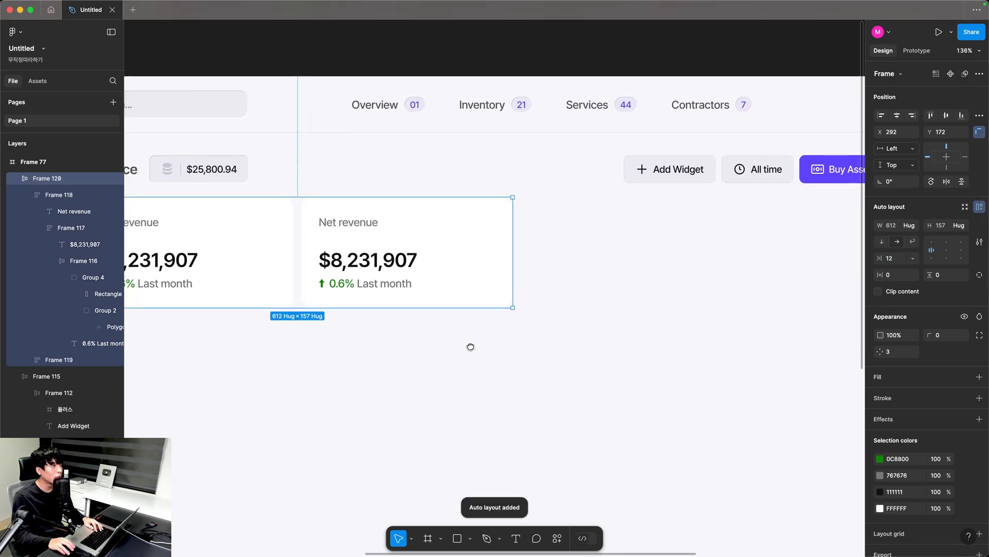
Duplicate the second card twice inside the auto layout to make a row of four cards.
{"action": "double_click", "coordinate": [464, 281]}
{"action": "key", "text": "super+d"}
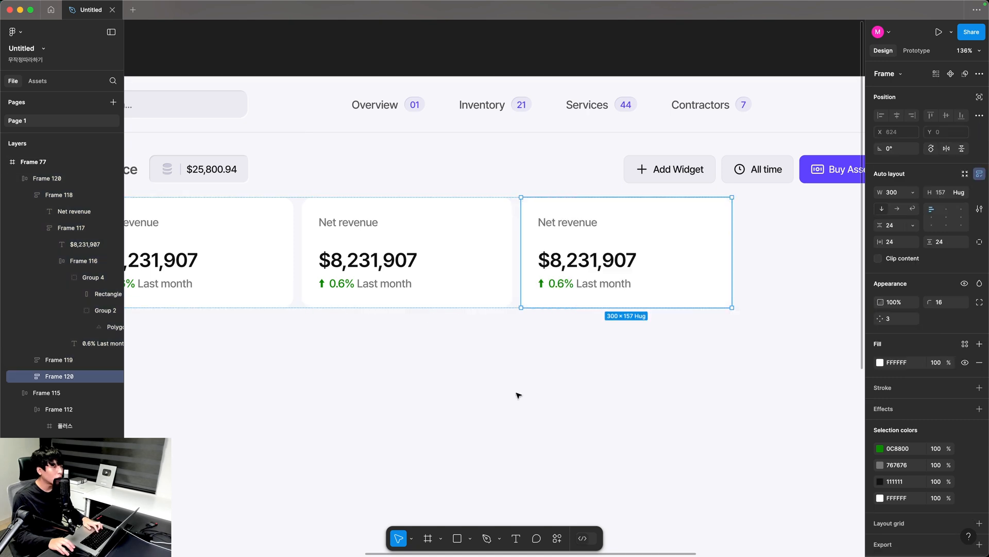
{"action": "key", "text": "super+d"}
{"action": "left_click", "coordinate": [696, 369]}
{"action": "left_click_drag", "start_coordinate": [696, 369], "coordinate": [477, 419]}
Move the row of Add Widget, All time and Buy Asset buttons so its right edge aligns with the fourth card.
{"action": "scroll", "coordinate": [699, 270], "scroll_direction": "up", "scroll_amount": 5}
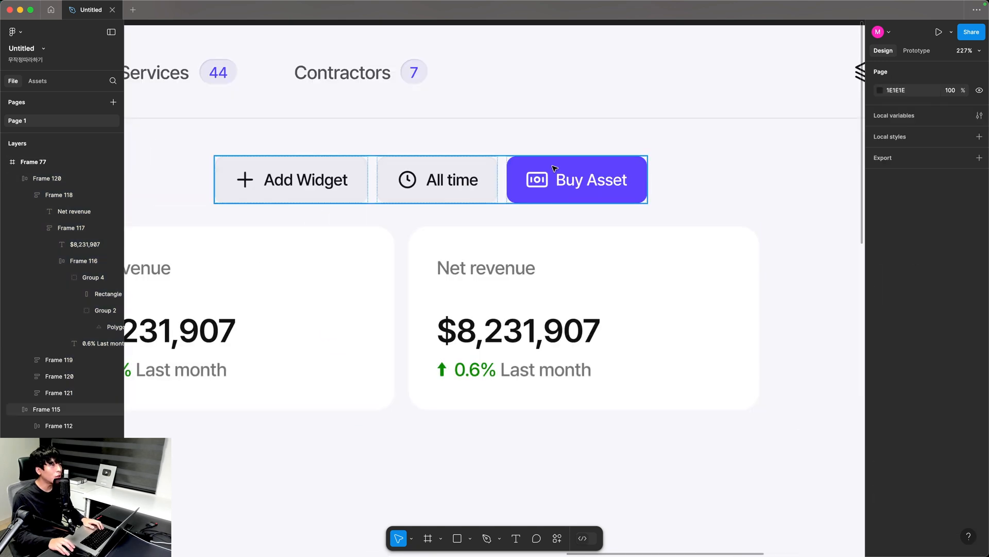
{"action": "left_click", "coordinate": [595, 175]}
{"action": "left_click_drag", "start_coordinate": [608, 191], "coordinate": [722, 201]}
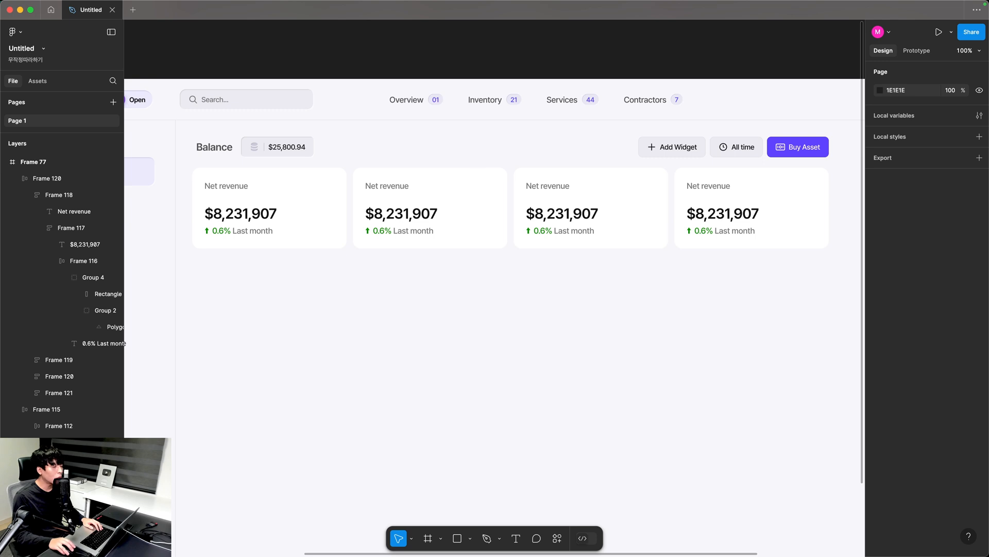
{"action": "left_click", "coordinate": [604, 344]}
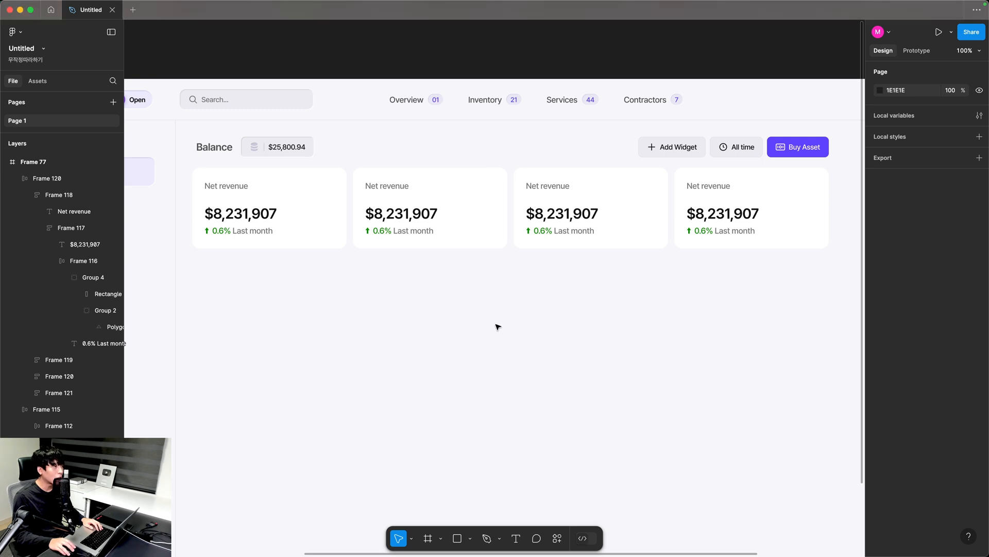
Change the second card's label to ARR, its amount to $1,530,121 and its change text to 0.3% Last quarter.
{"action": "left_click_drag", "start_coordinate": [292, 152], "coordinate": [561, 298]}
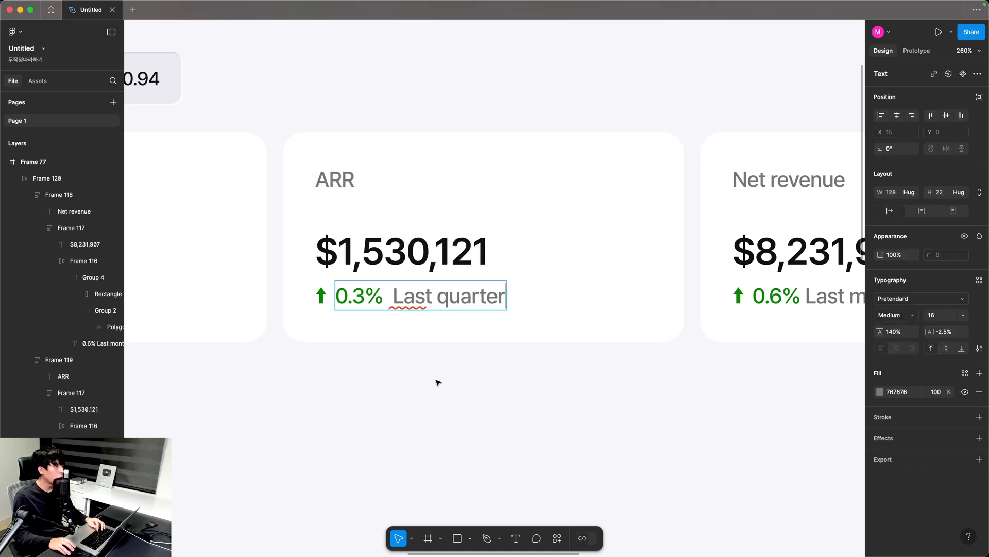
{"action": "key", "text": "Escape"}
{"action": "key", "text": "Escape"}
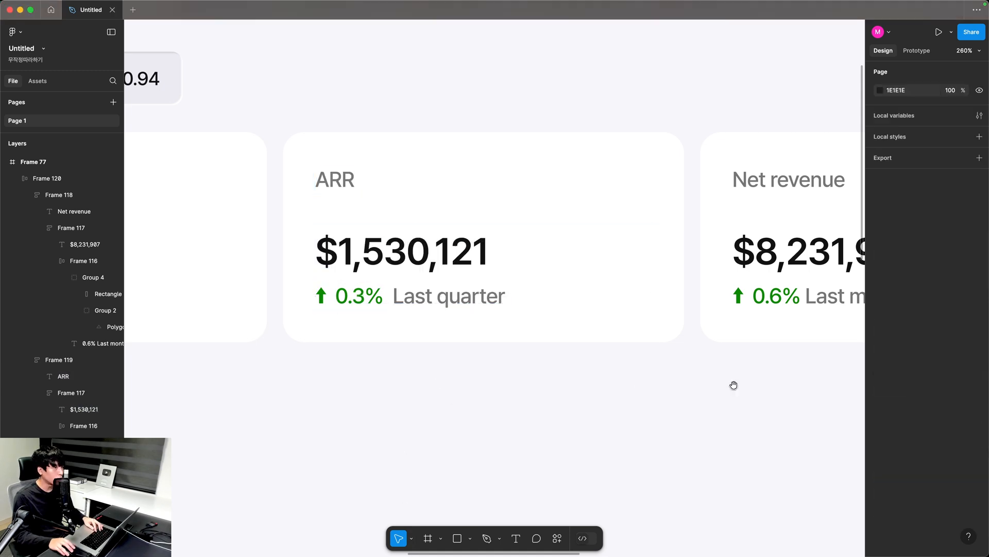
Change the fourth card's label to New orders, its value to 24,000 and its change text to 11% Last quarter.
{"action": "scroll", "coordinate": [734, 385], "scroll_direction": "right", "scroll_amount": 10}
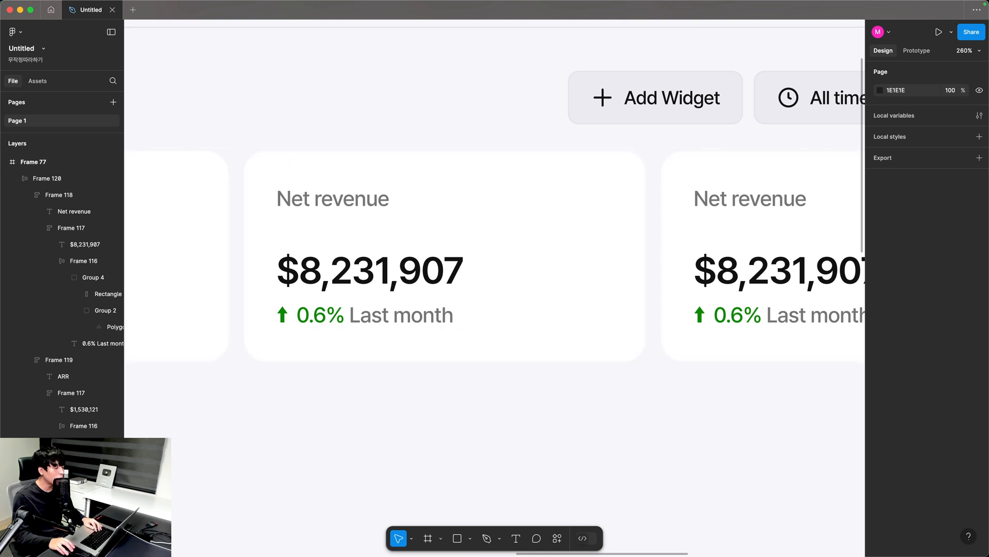
{"action": "scroll", "coordinate": [378, 407], "scroll_direction": "right", "scroll_amount": 8}
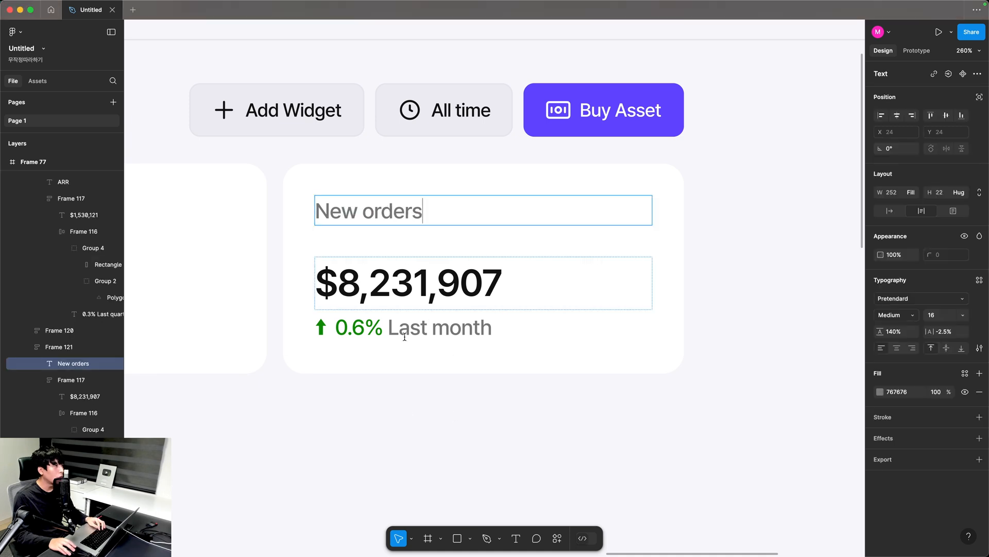
{"action": "double_click", "coordinate": [383, 289]}
{"action": "type", "text": "24,000"}
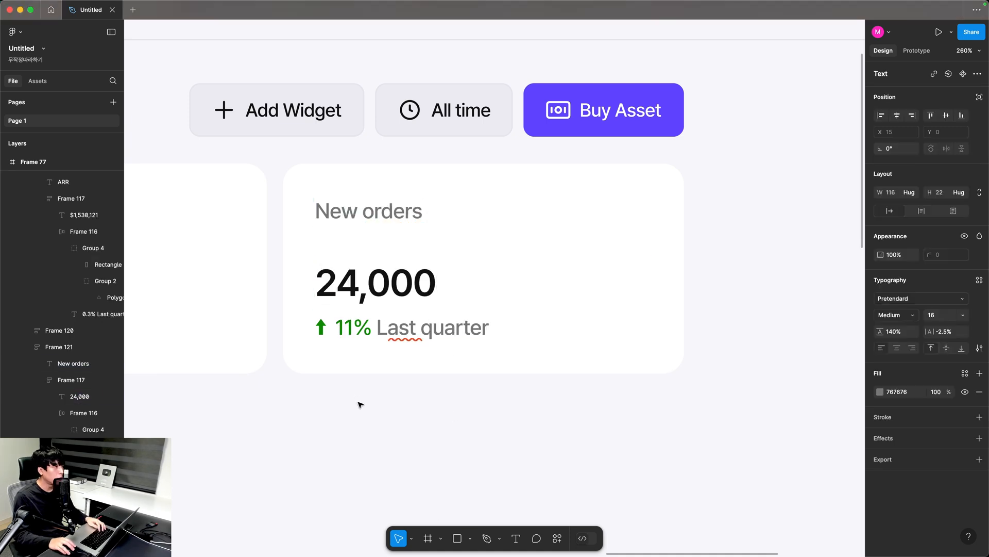
{"action": "left_click", "coordinate": [360, 405]}
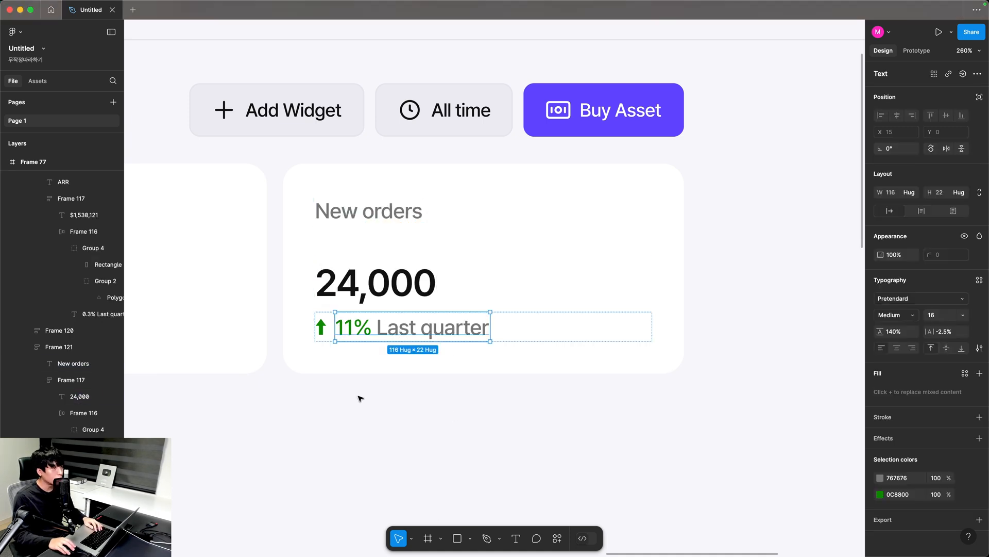
Change the third card's label to Quarterly revenue goal and its value to 71%.
{"action": "left_click", "coordinate": [360, 398]}
{"action": "left_click_drag", "start_coordinate": [218, 402], "coordinate": [690, 358]}
{"action": "left_click", "coordinate": [442, 163]}
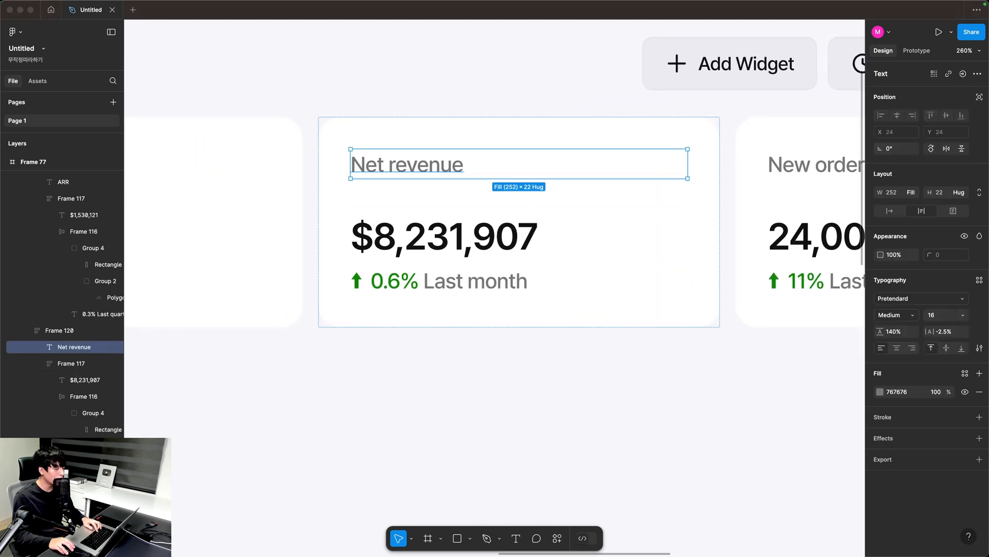
{"action": "double_click", "coordinate": [514, 154]}
{"action": "key", "text": "super+a"}
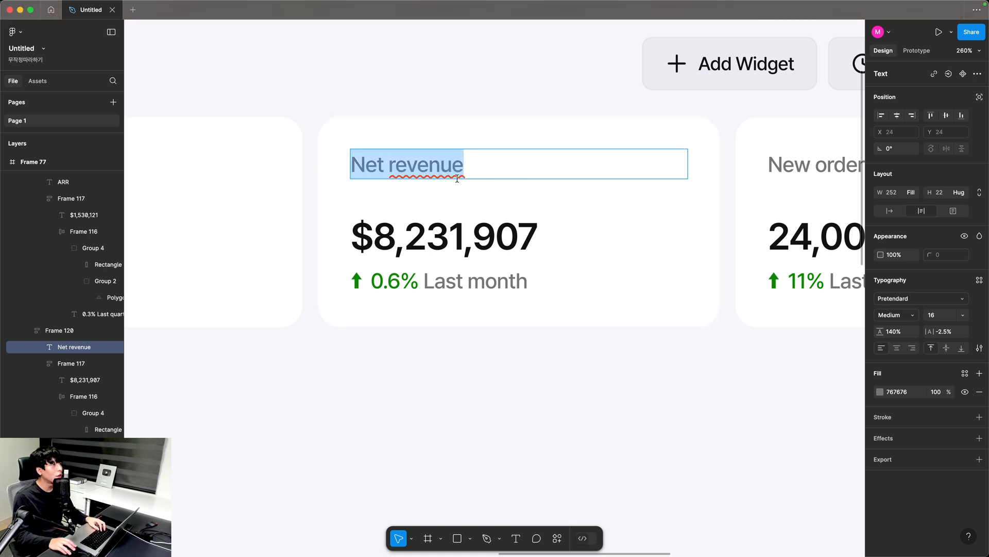
{"action": "type", "text": "Quarterly revenue goal"}
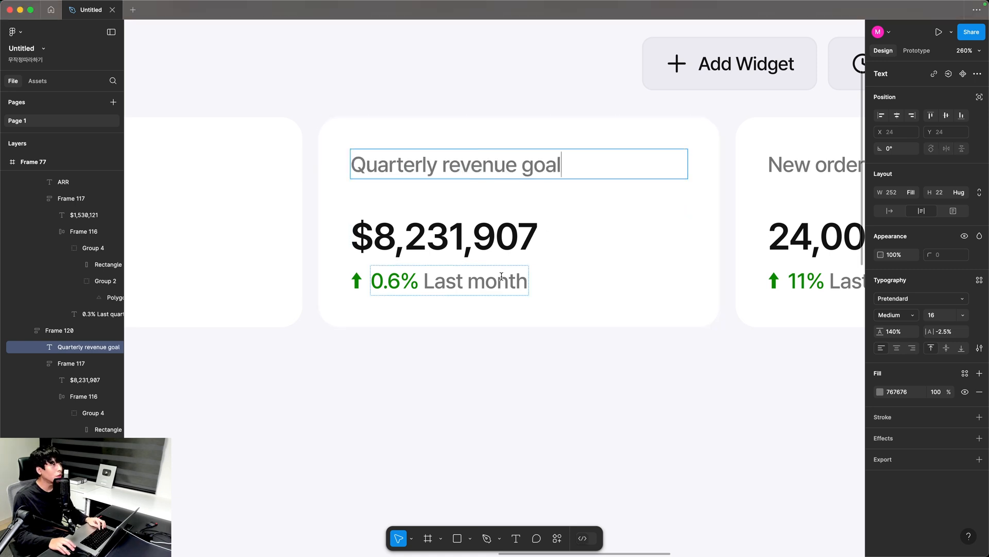
{"action": "double_click", "coordinate": [406, 244]}
{"action": "key", "text": "super+a"}
{"action": "type", "text": "71%"}
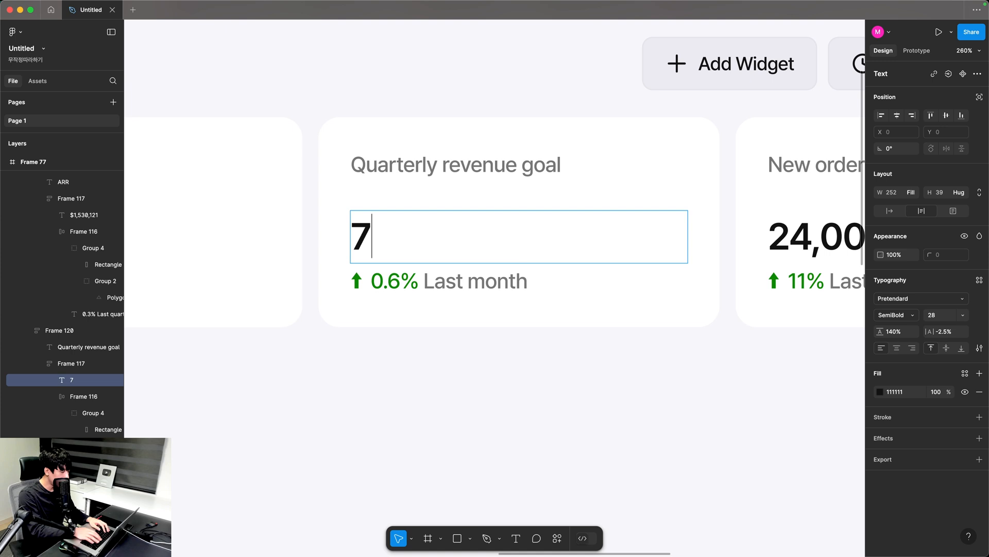
{"action": "key", "text": "Escape"}
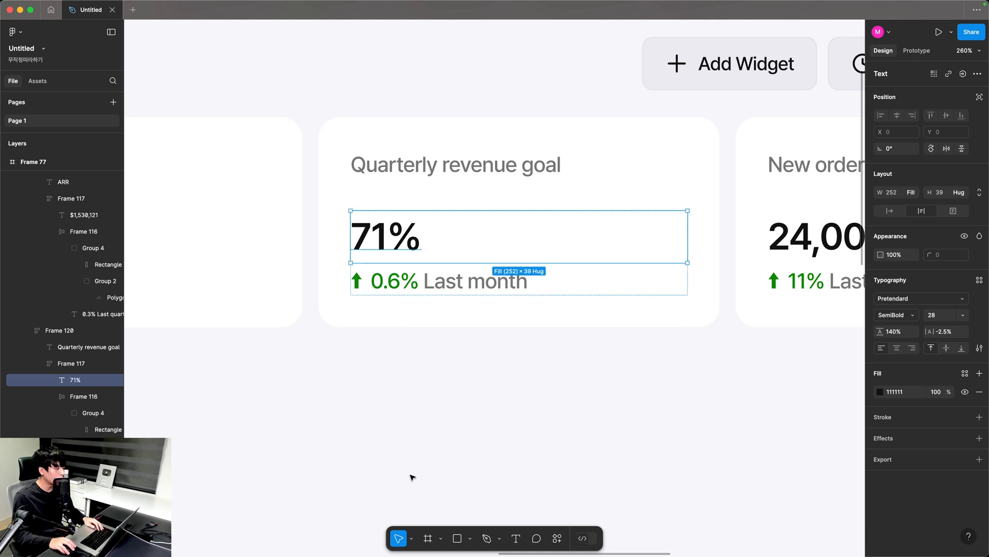
Remove the green arrow from the third card and replace its change text with Goal $5,8.
{"action": "key", "text": "z"}
{"action": "left_click_drag", "start_coordinate": [294, 203], "coordinate": [618, 364]}
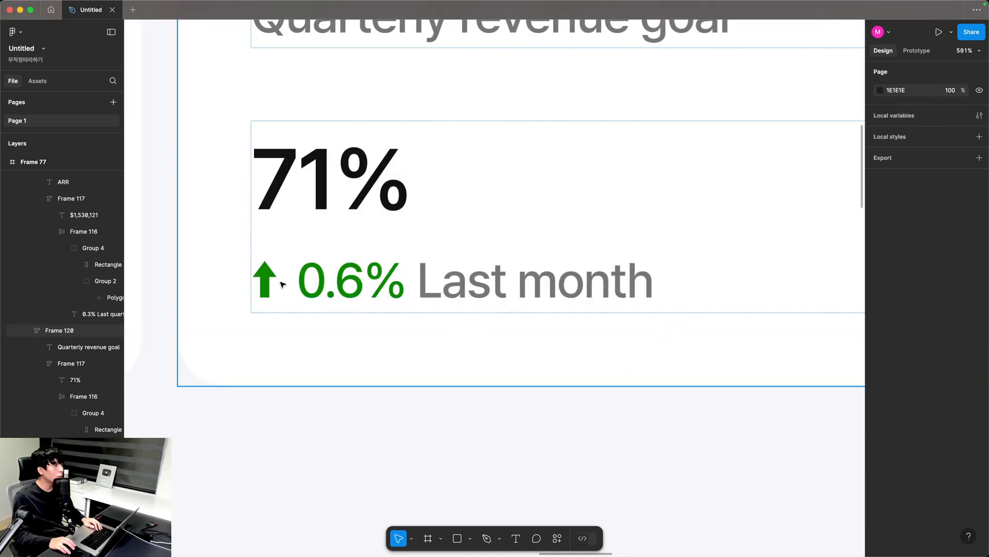
{"action": "left_click", "coordinate": [275, 278]}
{"action": "double_click", "coordinate": [276, 278]}
{"action": "double_click", "coordinate": [275, 277]}
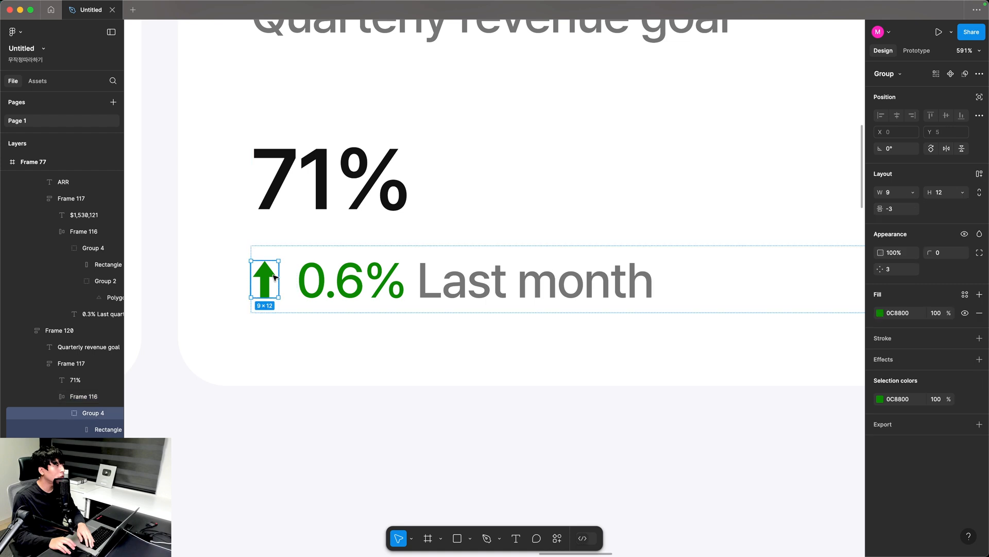
{"action": "left_click", "coordinate": [303, 285]}
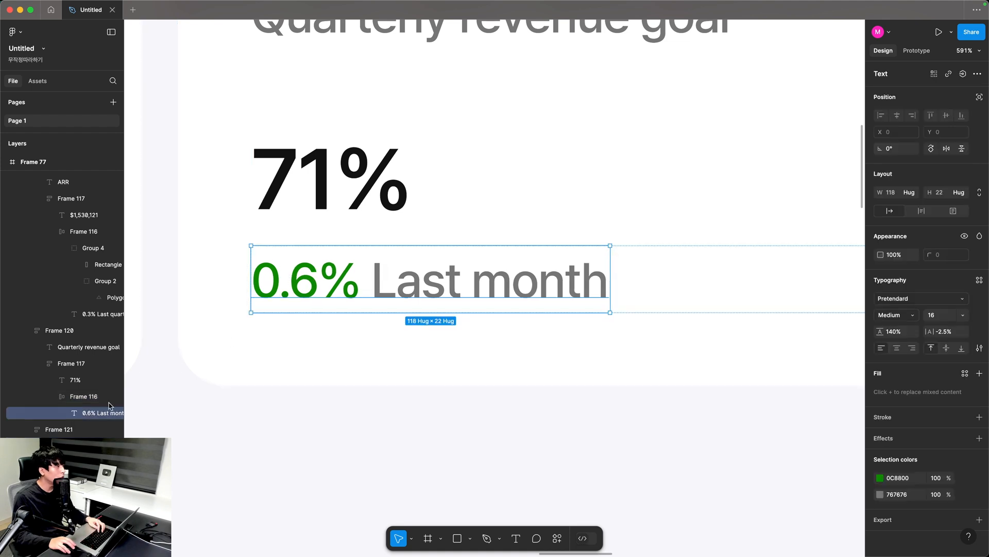
{"action": "double_click", "coordinate": [303, 285]}
{"action": "type", "text": "Goal $5,8"}
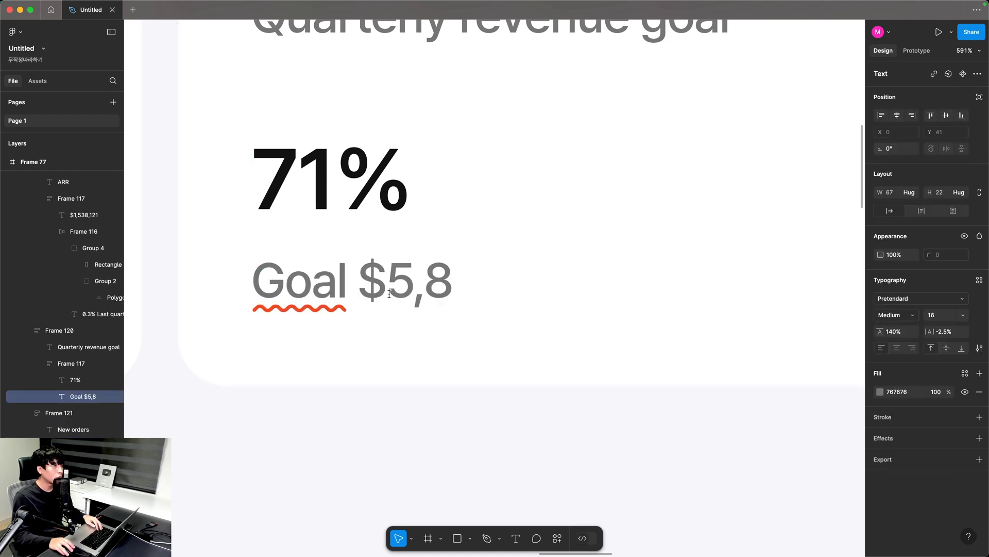
{"action": "key", "text": "Escape"}
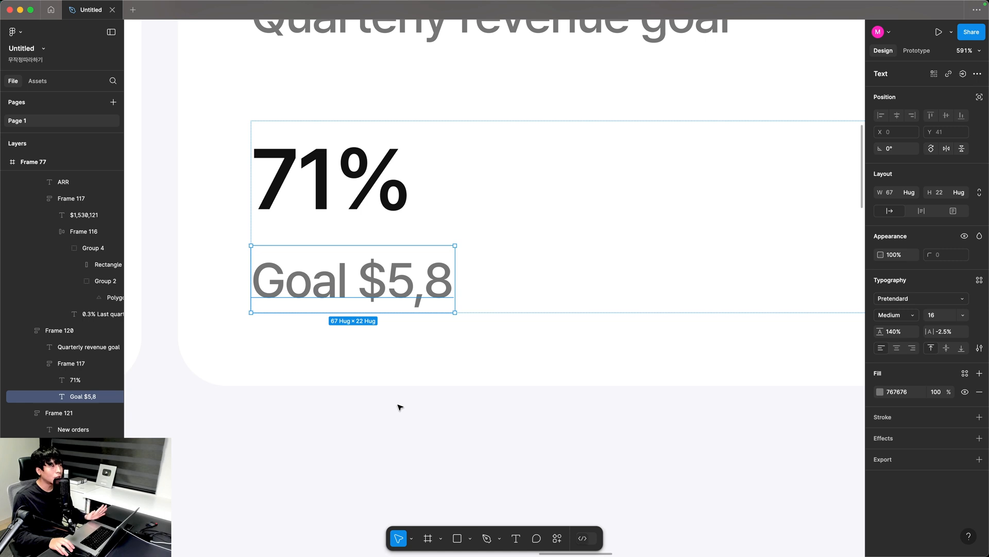
Draw a rectangle in the empty area below the third card and size it to 161 × 60.
{"action": "left_click", "coordinate": [483, 431]}
{"action": "left_click_drag", "start_coordinate": [618, 472], "coordinate": [436, 216]}
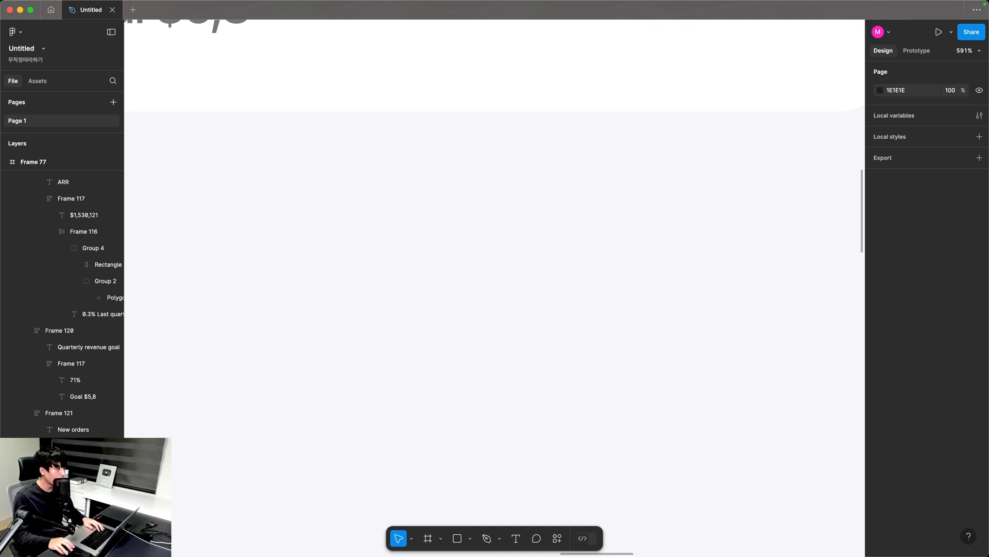
{"action": "key", "text": "r"}
{"action": "left_click_drag", "start_coordinate": [335, 221], "coordinate": [709, 383]}
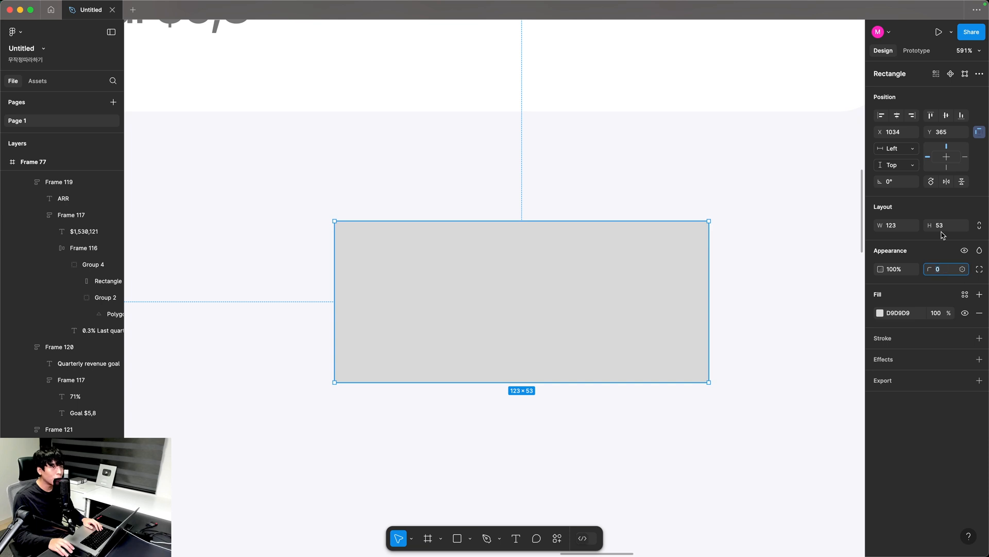
{"action": "left_click", "coordinate": [942, 227]}
{"action": "type", "text": "60"}
{"action": "key", "text": "Return"}
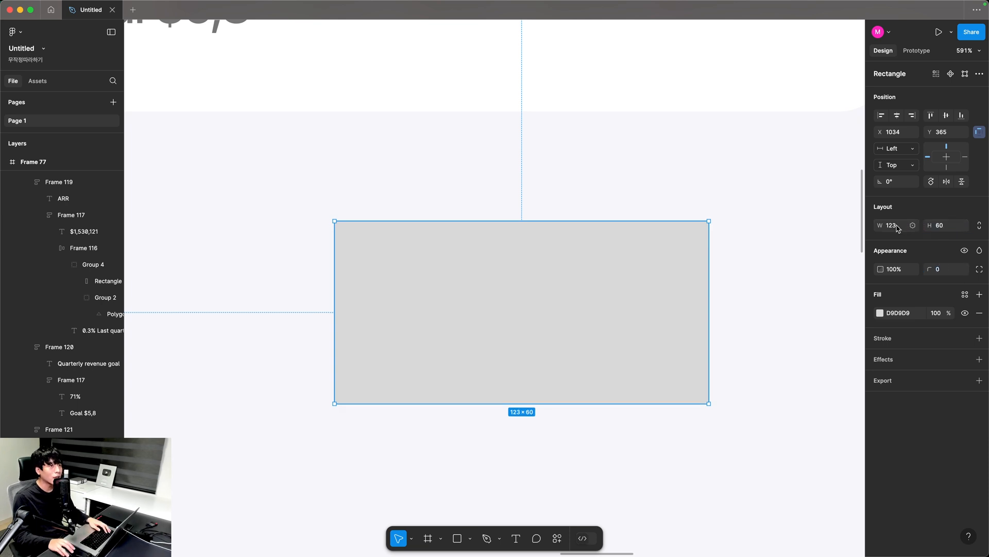
{"action": "left_click", "coordinate": [897, 228]}
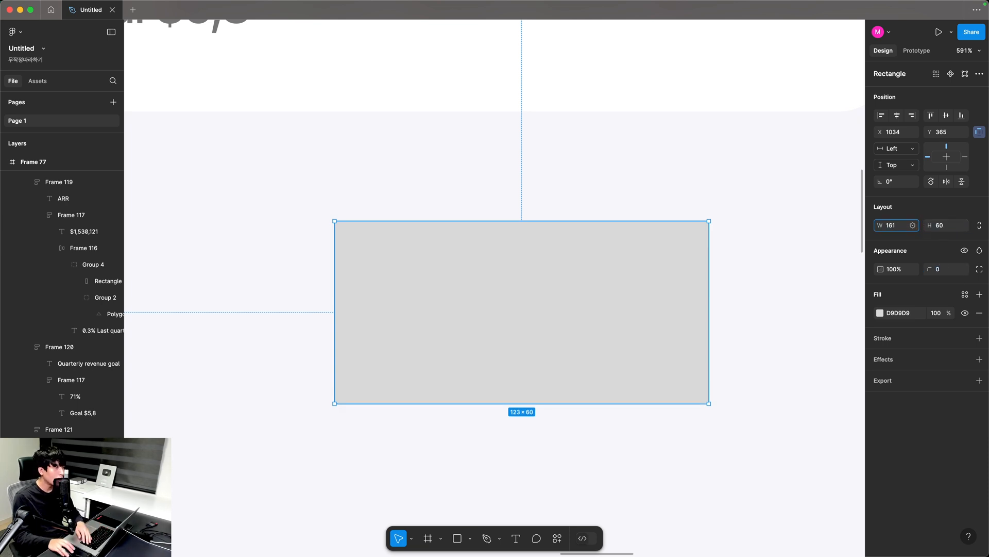
{"action": "type", "text": "161"}
{"action": "key", "text": "Return"}
{"action": "left_click_drag", "start_coordinate": [675, 309], "coordinate": [624, 309]}
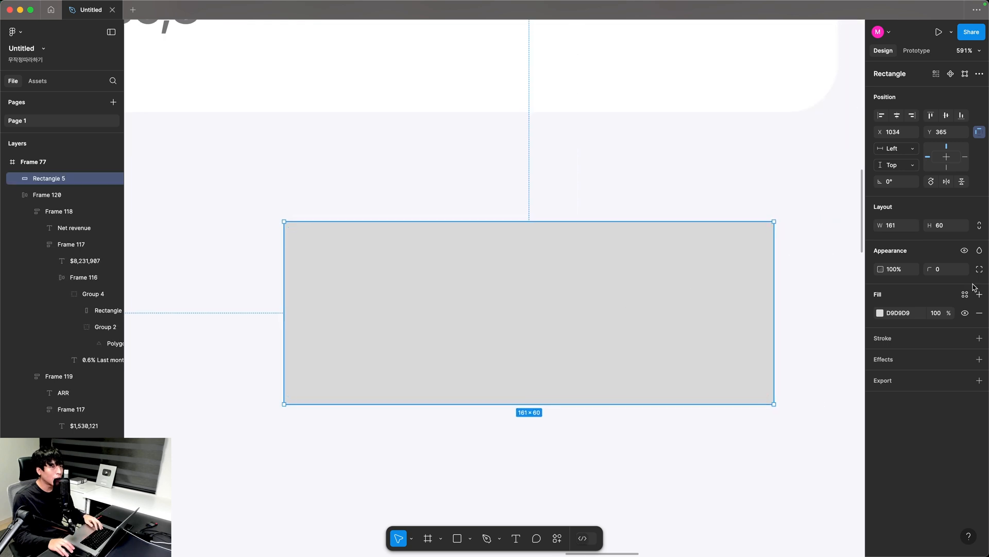
Give the rectangle a corner radius of 12 and the fill colour EBE9FB.
{"action": "left_click", "coordinate": [939, 268]}
{"action": "type", "text": "12"}
{"action": "key", "text": "Return"}
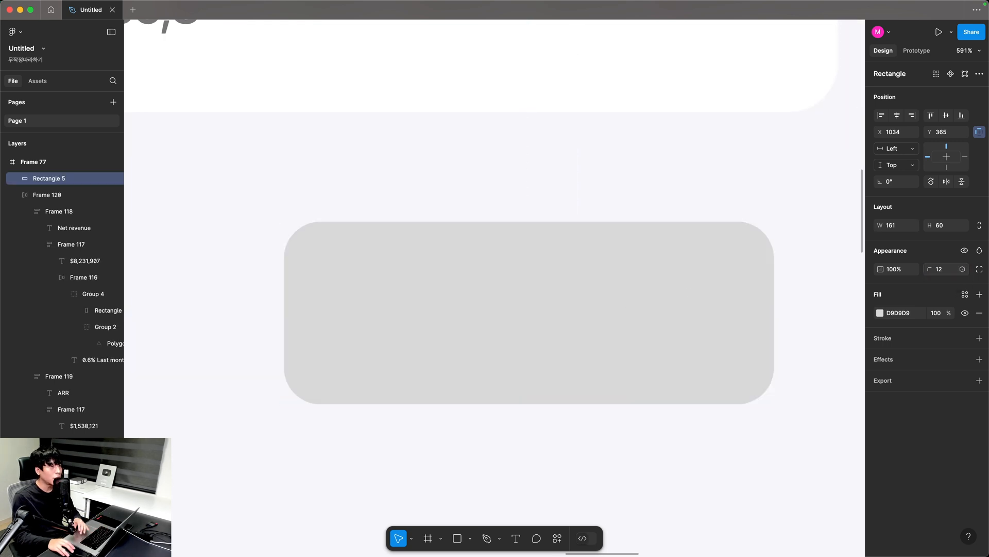
{"action": "left_click", "coordinate": [896, 314]}
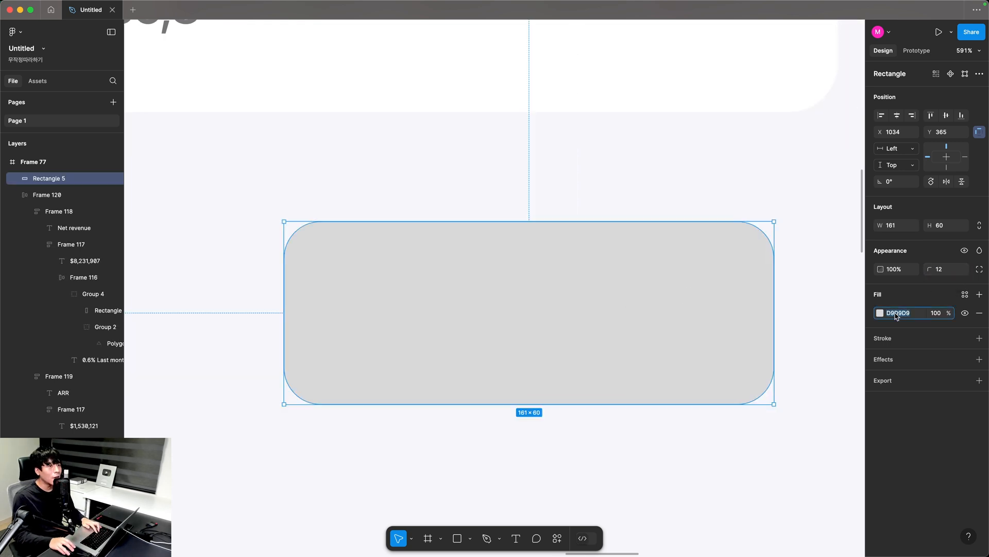
{"action": "key", "text": "Return"}
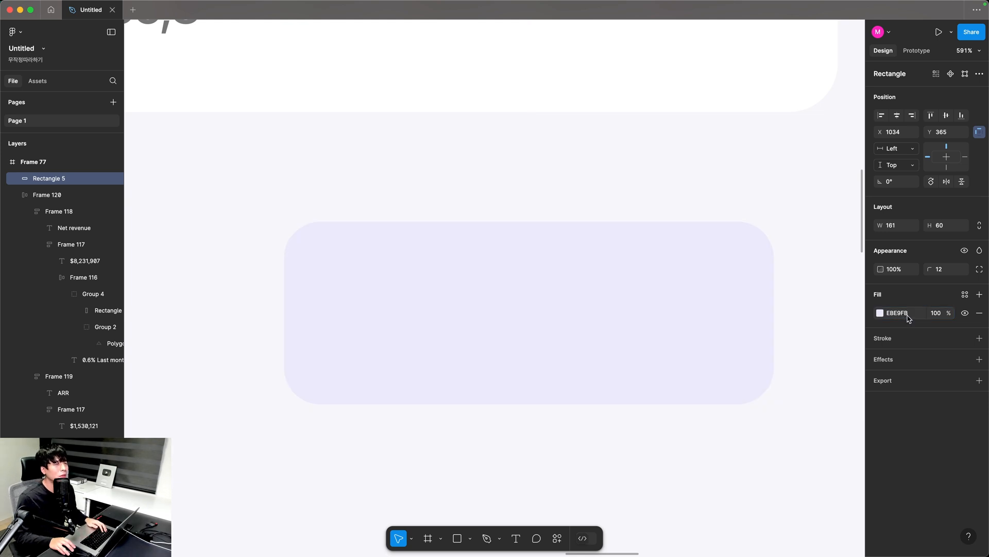
{"action": "left_click", "coordinate": [683, 380]}
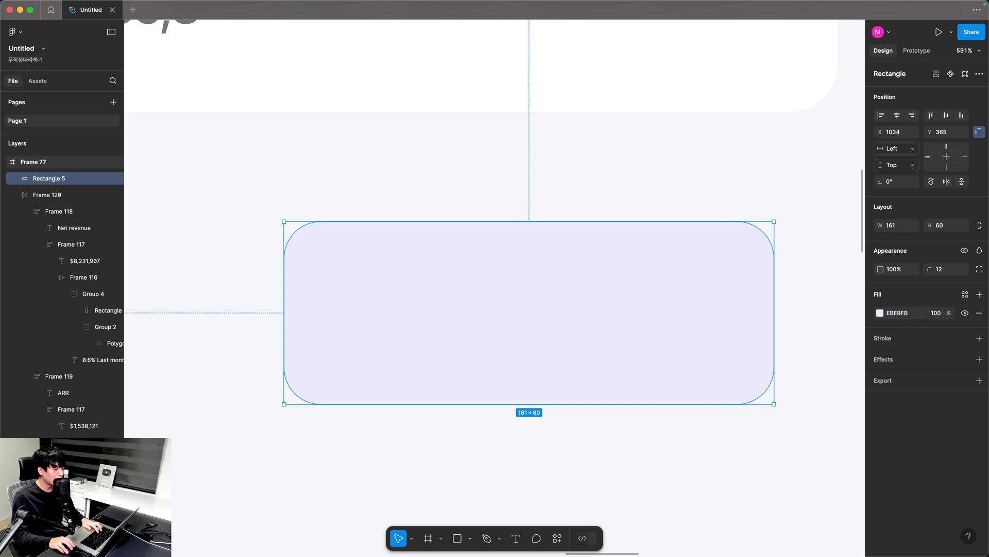
Duplicate the pale rectangle in place and set the copy's width to 110, keeping the left edges aligned.
{"action": "key", "text": "super+d"}
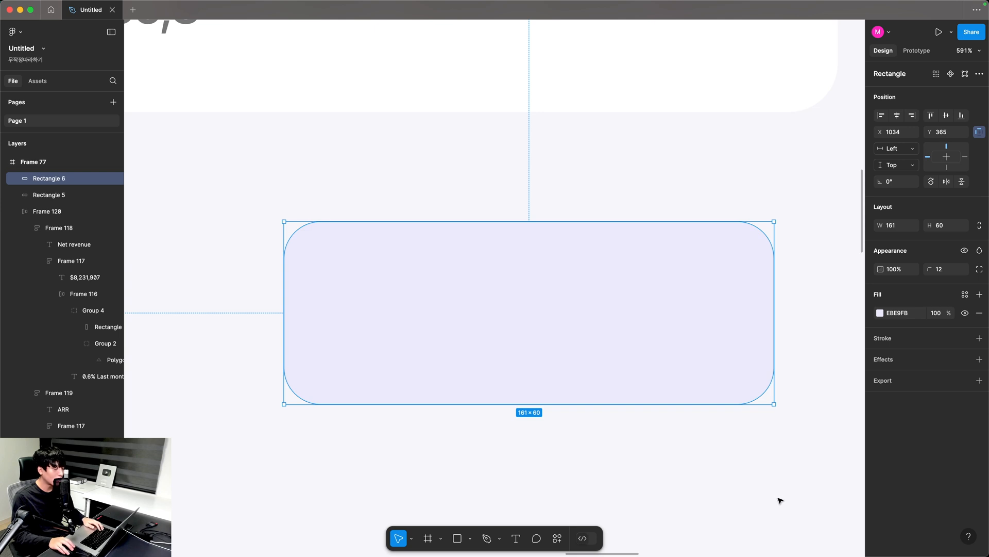
{"action": "left_click_drag", "start_coordinate": [766, 302], "coordinate": [655, 303]}
{"action": "left_click", "coordinate": [904, 227]}
{"action": "type", "text": "1"}
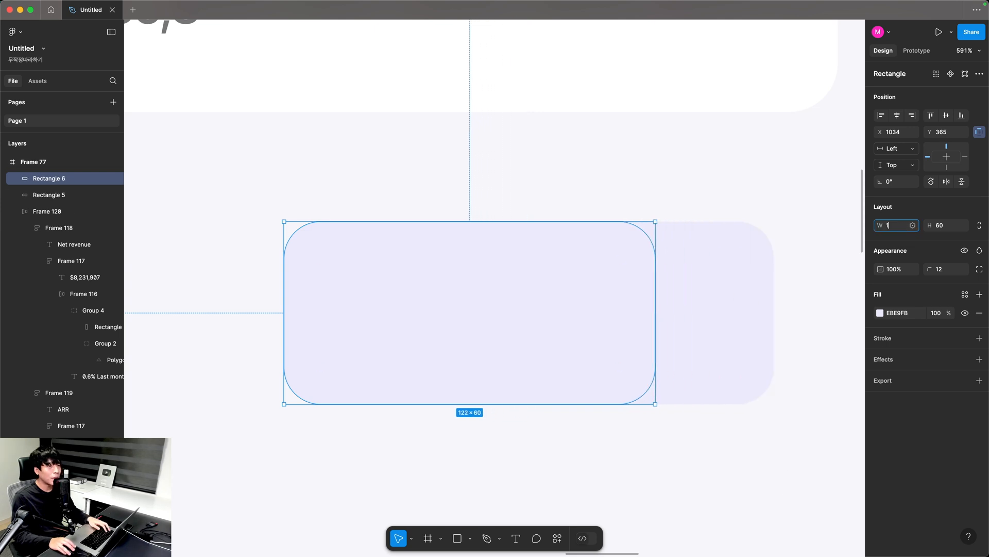
{"action": "type", "text": "10"}
{"action": "key", "text": "Return"}
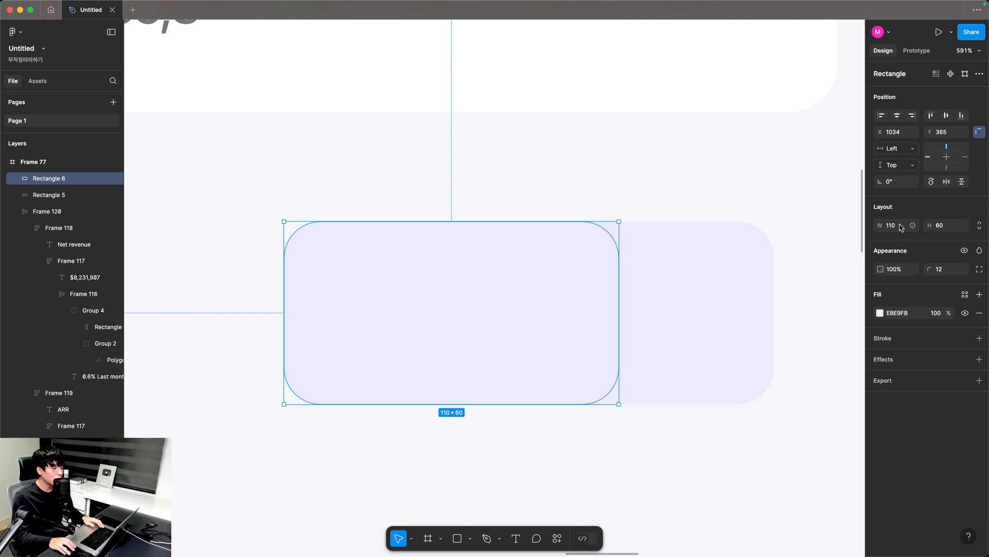
Fill the shorter rectangle with a horizontal linear gradient from 5F43FF at the left edge to 8243FF at the right edge.
{"action": "left_click", "coordinate": [880, 313]}
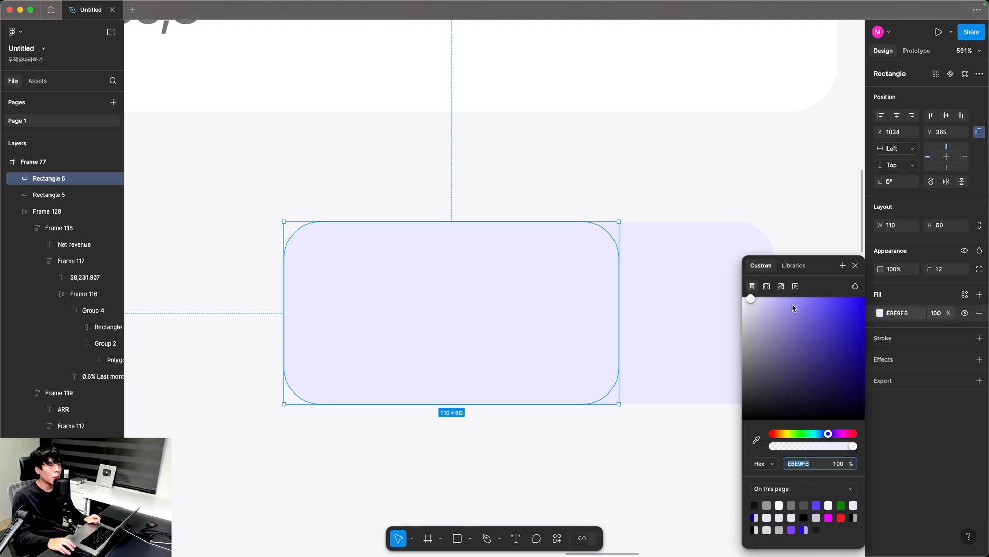
{"action": "left_click", "coordinate": [768, 288]}
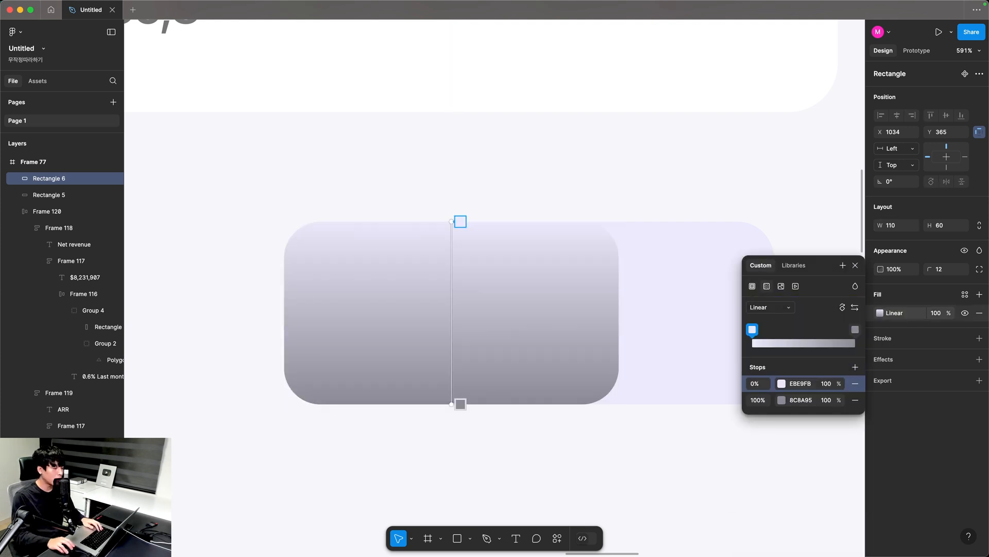
{"action": "left_click", "coordinate": [800, 383]}
{"action": "type", "text": "5F43FF"}
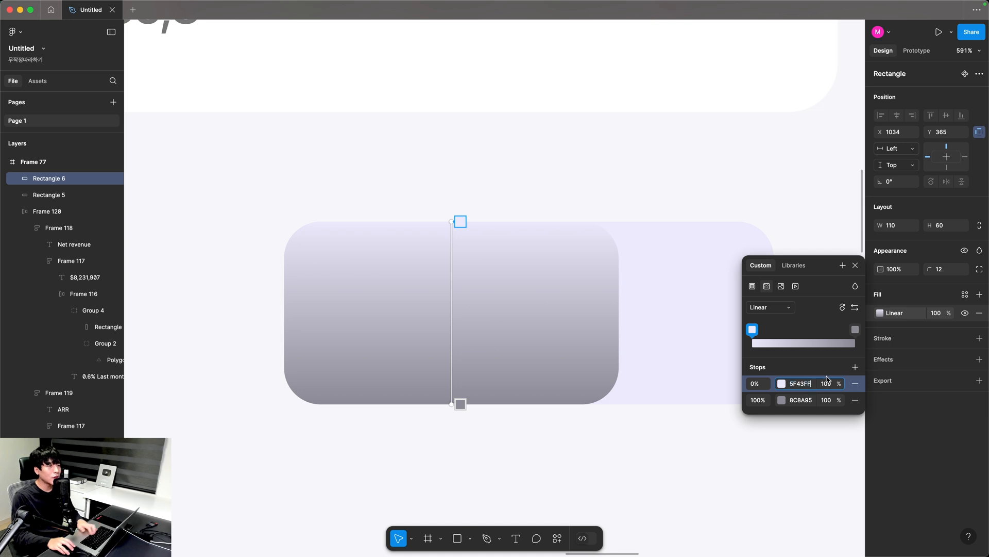
{"action": "key", "text": "Return"}
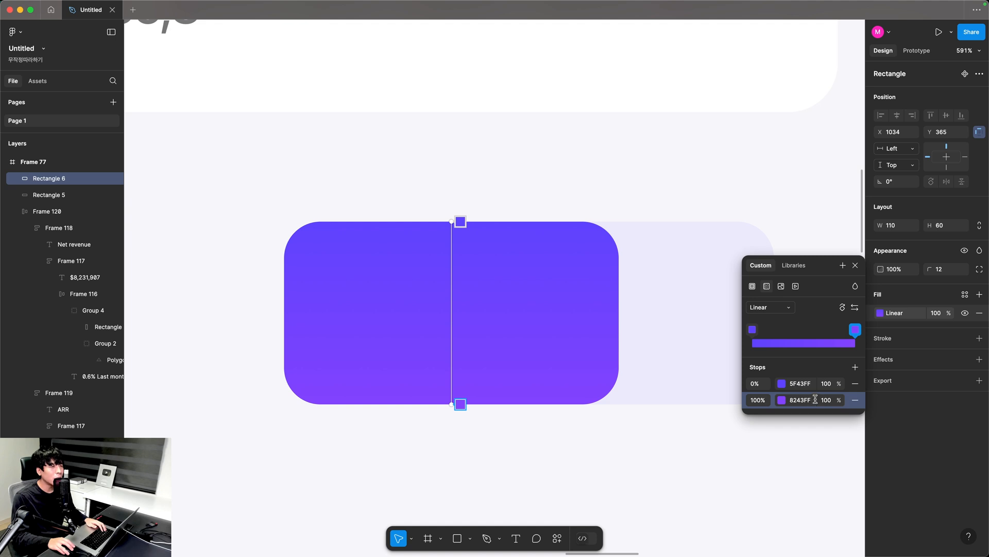
{"action": "left_click_drag", "start_coordinate": [449, 223], "coordinate": [285, 314]}
{"action": "left_click_drag", "start_coordinate": [452, 399], "coordinate": [618, 309]}
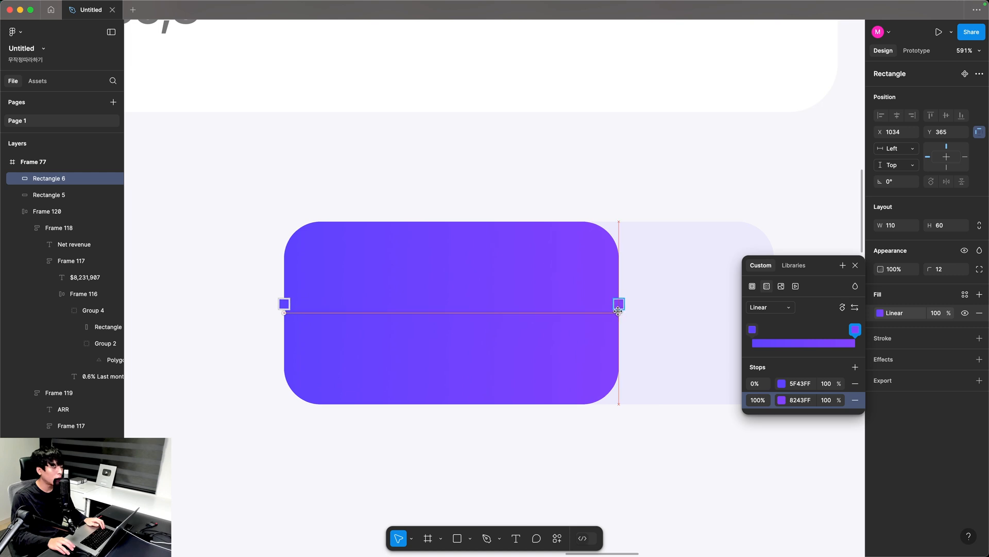
Add a drop shadow to the gradient rectangle with a Y offset of 4 and a blur of 16.
{"action": "left_click", "coordinate": [884, 361]}
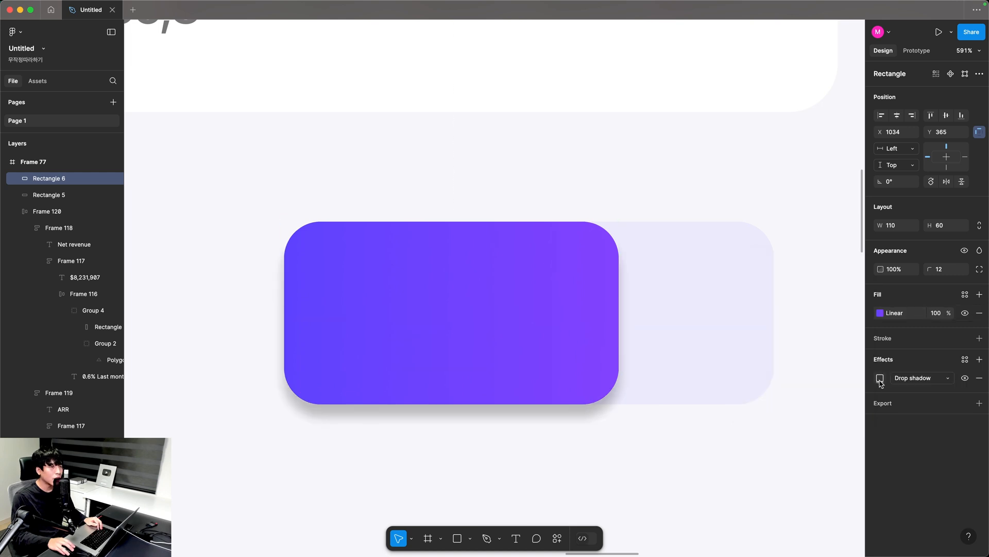
{"action": "left_click", "coordinate": [881, 378]}
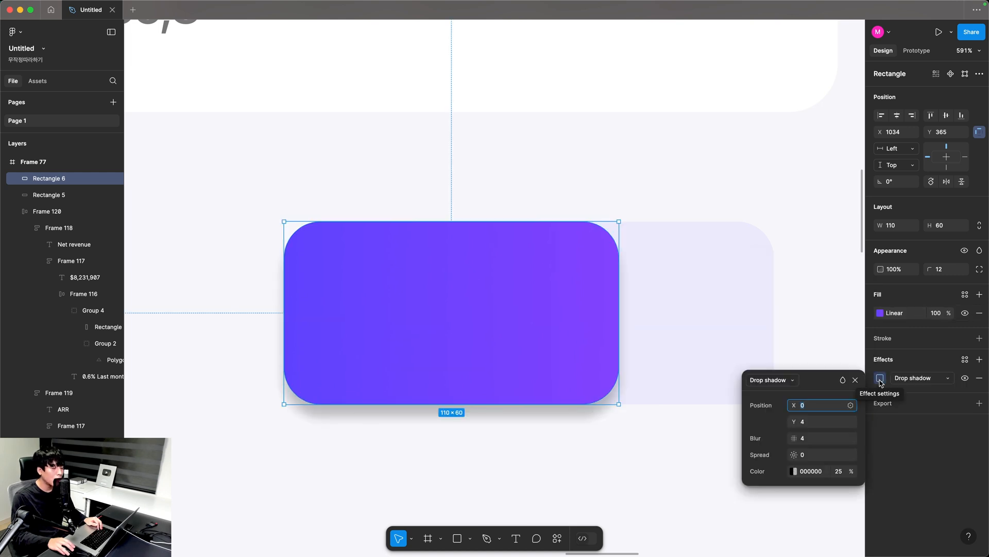
{"action": "left_click", "coordinate": [808, 422]}
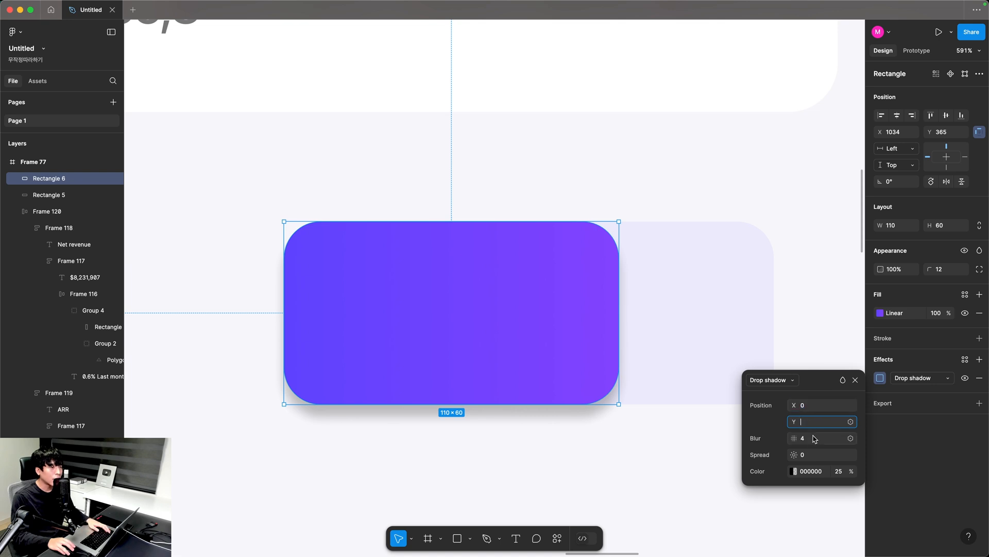
{"action": "type", "text": "4"}
{"action": "key", "text": "Tab"}
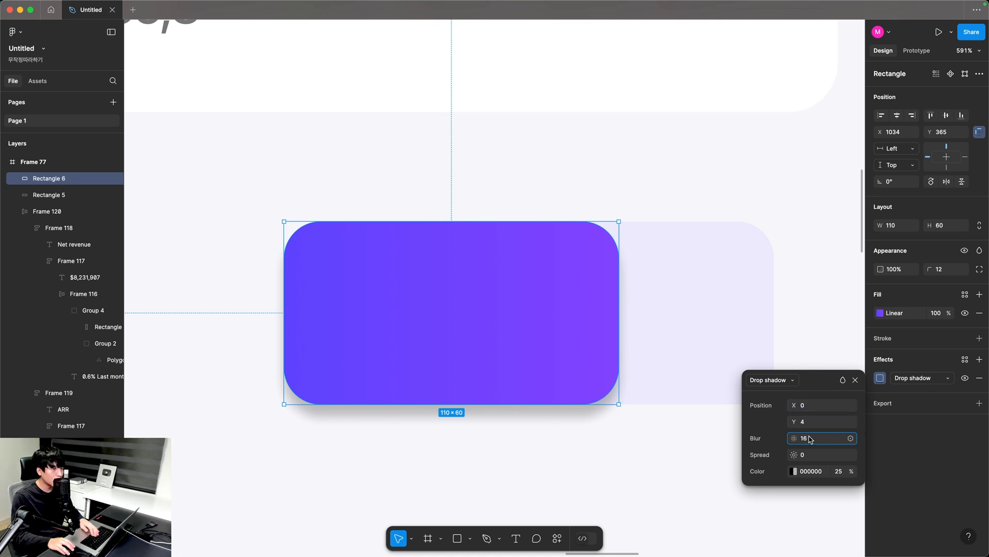
Set the drop shadow's colour to 2600FF at 30% opacity.
{"action": "left_click", "coordinate": [829, 473]}
{"action": "type", "text": "2600FF"}
{"action": "key", "text": "Return"}
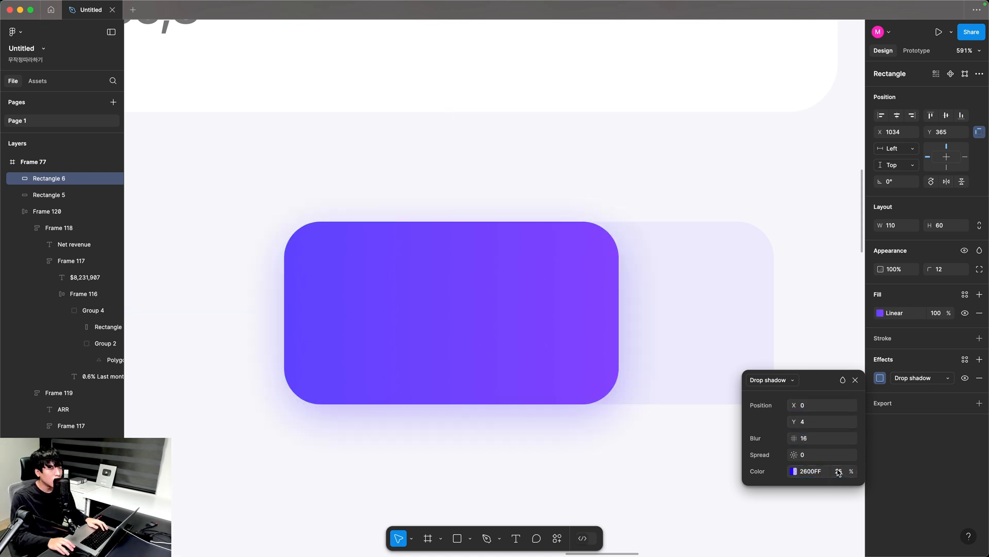
{"action": "left_click", "coordinate": [839, 471]}
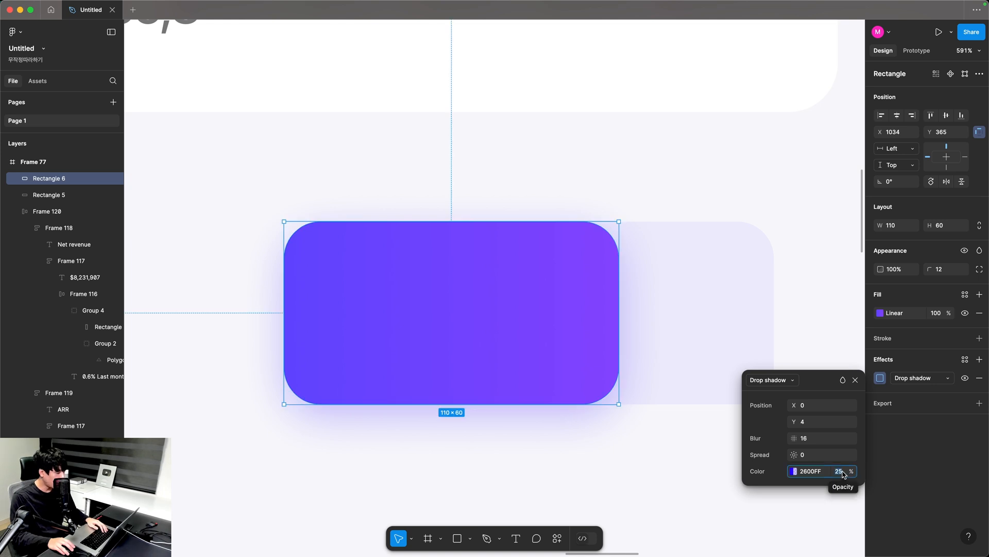
{"action": "type", "text": "30"}
{"action": "key", "text": "Return"}
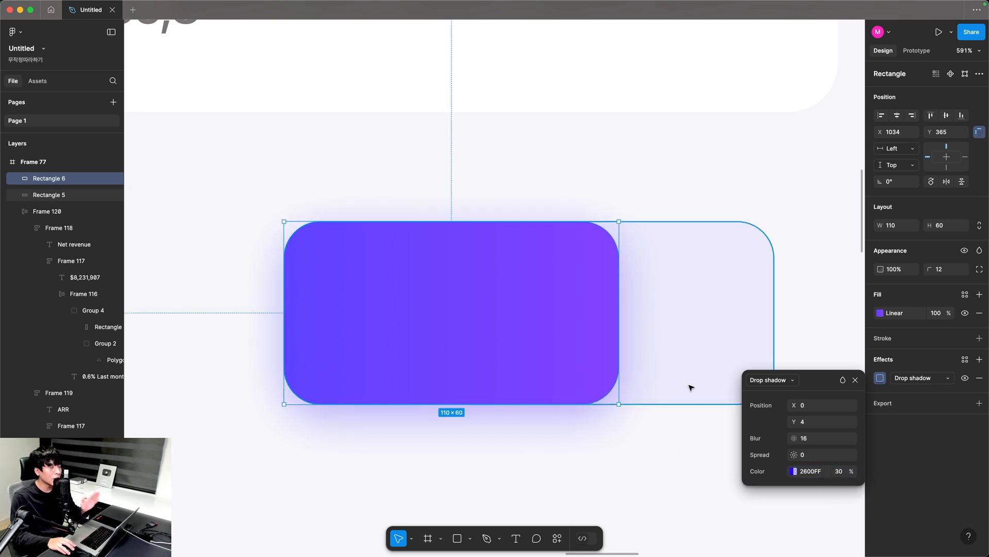
{"action": "key", "text": "super+Tab"}
{"action": "left_click", "coordinate": [787, 333]}
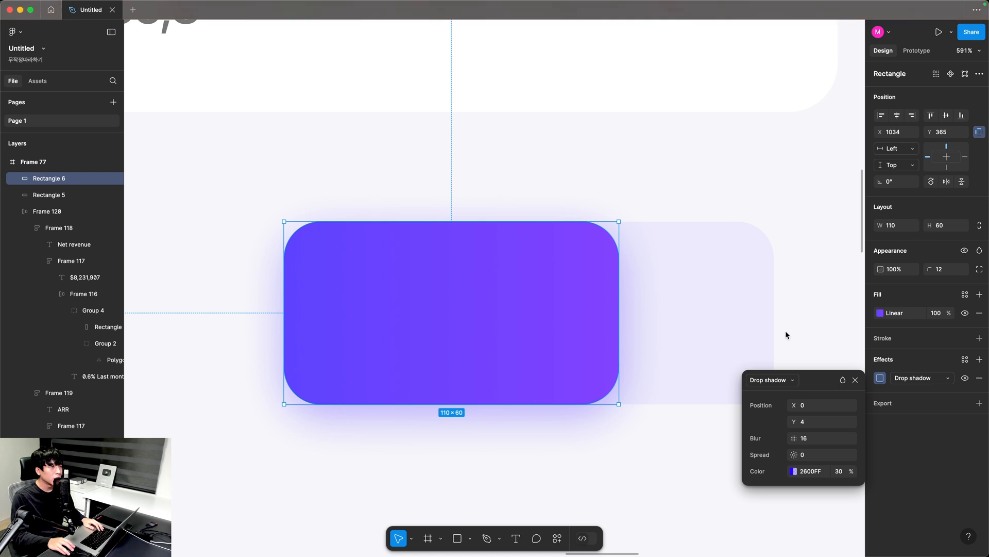
Add an inner shadow effect to the pale background rectangle of the progress bar.
{"action": "key", "text": "space"}
{"action": "left_click_drag", "start_coordinate": [757, 301], "coordinate": [683, 296]}
{"action": "left_click", "coordinate": [674, 288]}
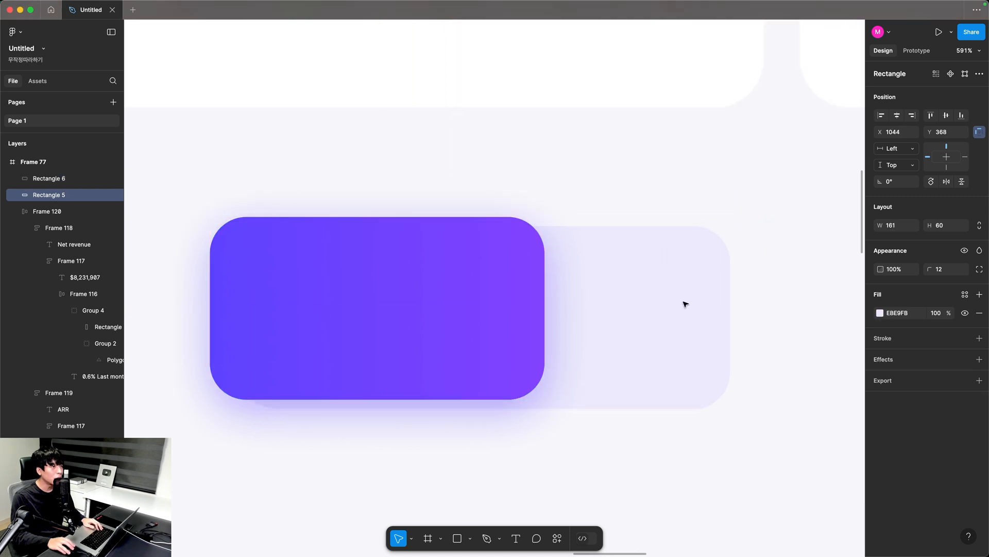
{"action": "left_click", "coordinate": [887, 364]}
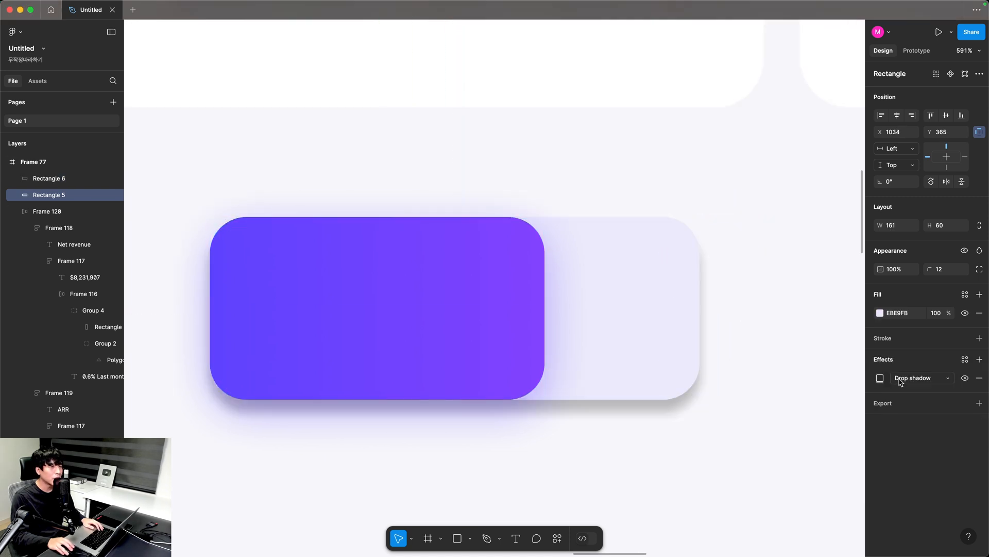
{"action": "left_click", "coordinate": [917, 378]}
{"action": "left_click", "coordinate": [917, 366]}
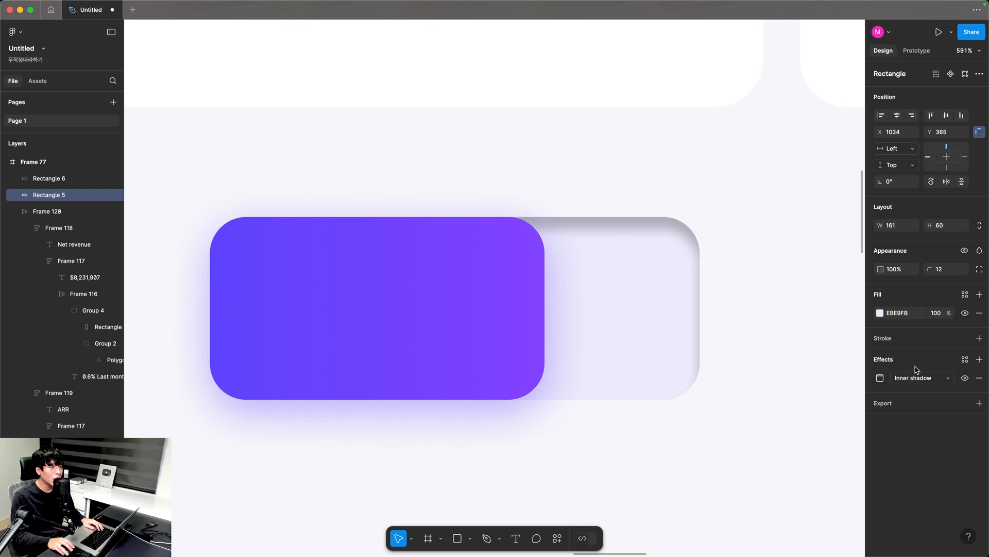
Set the inner shadow's X and Y offsets to 1 and its blur to 1.5.
{"action": "left_click", "coordinate": [880, 378]}
{"action": "left_click", "coordinate": [807, 438]}
{"action": "type", "text": "1"}
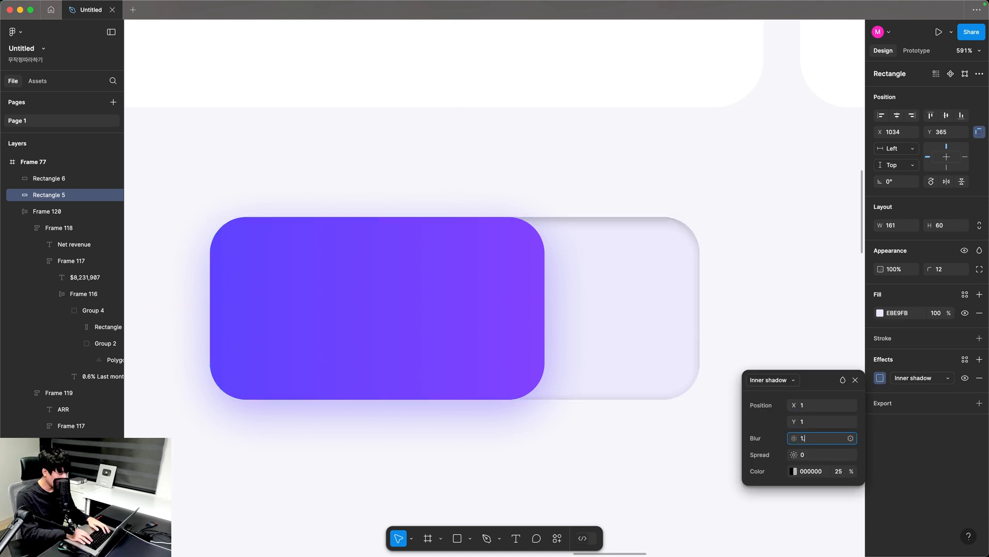
{"action": "type", "text": ".5"}
{"action": "key", "text": "Tab"}
Set the inner shadow's colour to 110074 and lower its opacity.
{"action": "left_click", "coordinate": [811, 470]}
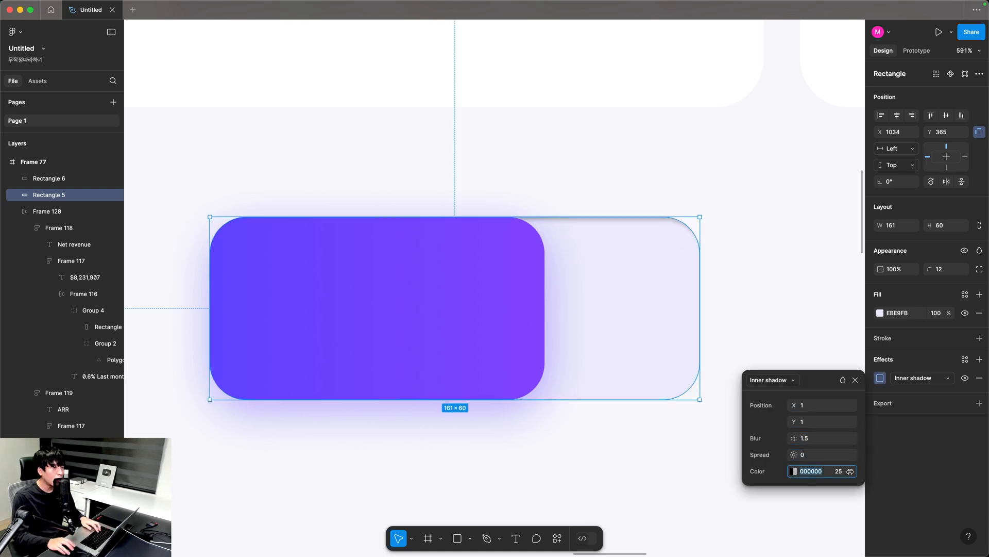
{"action": "type", "text": "110074"}
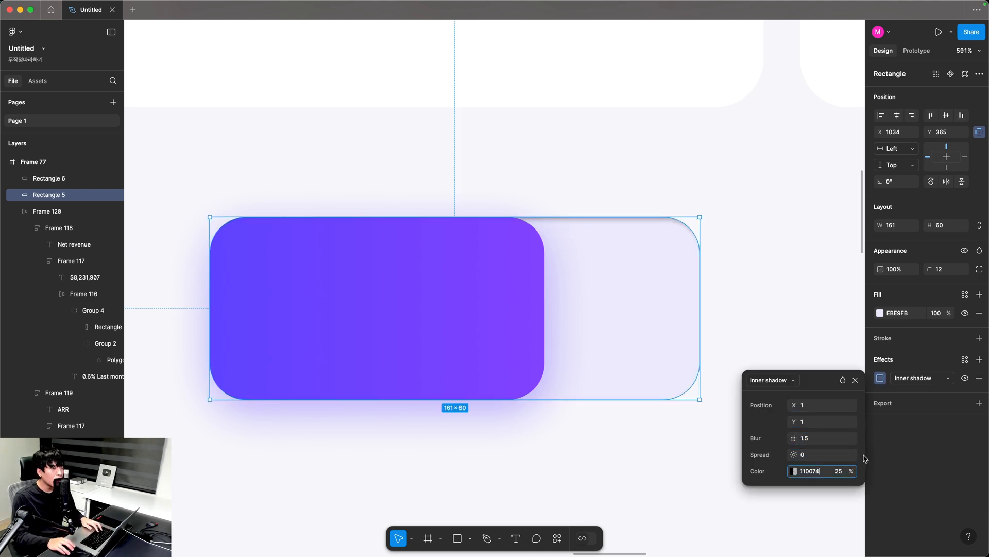
{"action": "left_click", "coordinate": [840, 472]}
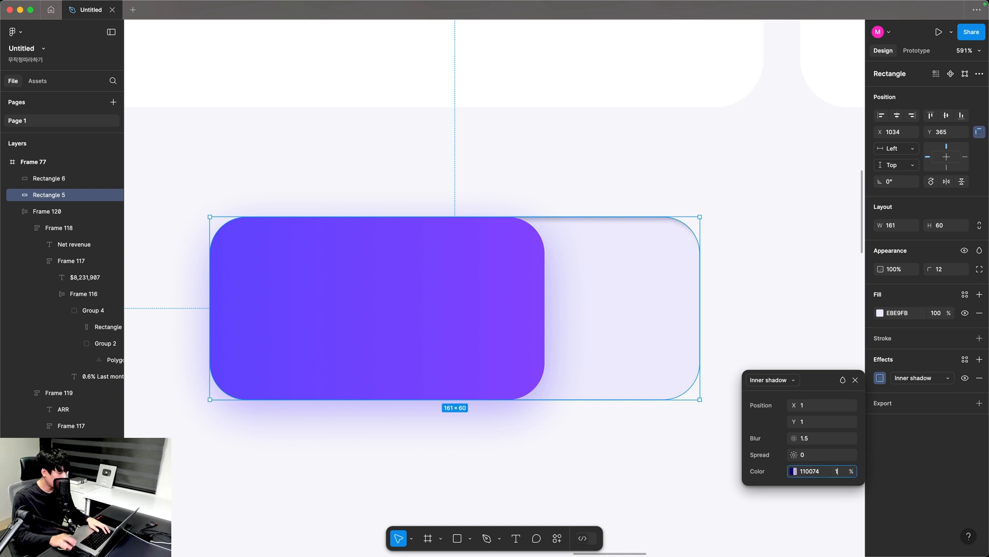
{"action": "left_click", "coordinate": [744, 326]}
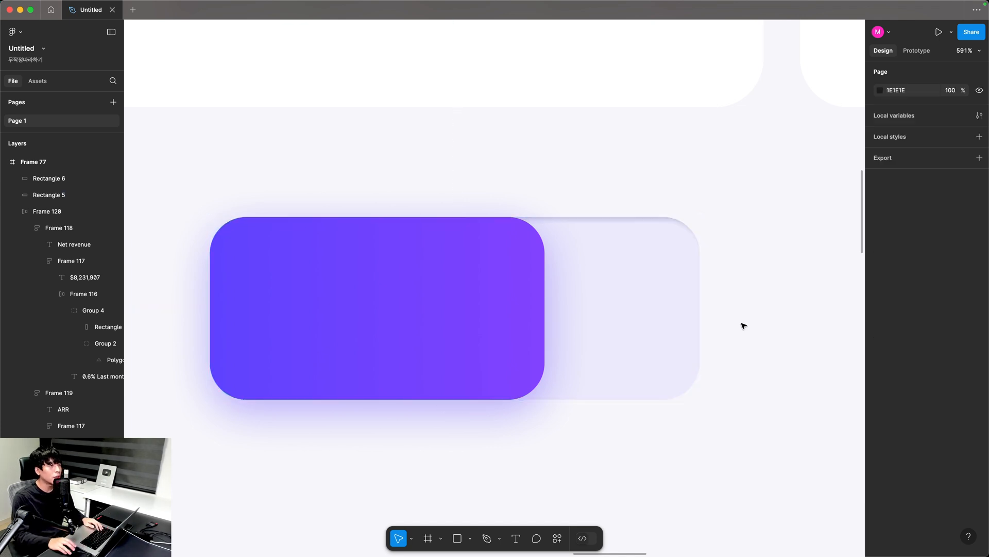
Group the gradient rectangle with the pale rectangle behind it.
{"action": "left_click", "coordinate": [465, 346]}
{"action": "left_click", "coordinate": [598, 342], "text": "shift"}
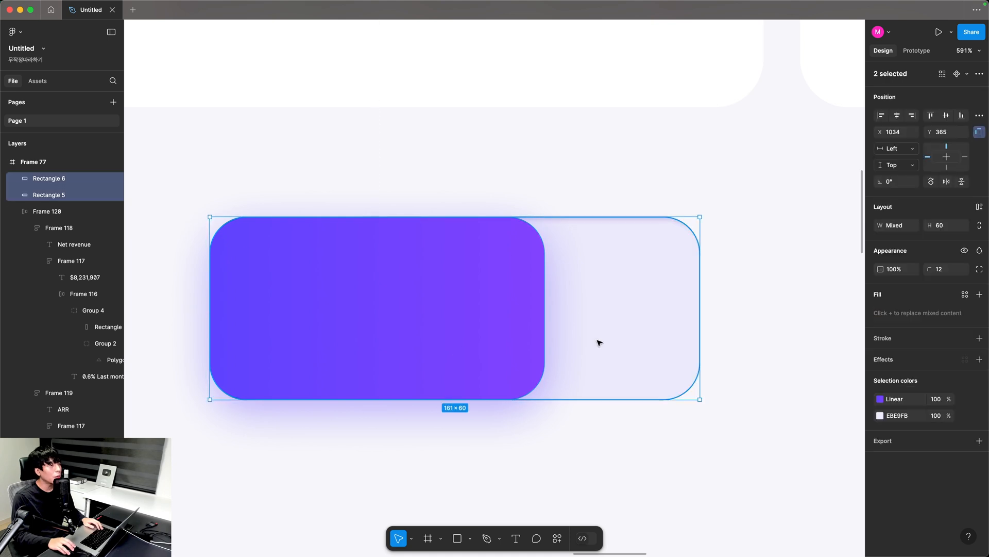
{"action": "key", "text": "super+g"}
Place the progress bar group inside the Quarterly revenue goal card beneath the goal text, leaving no copy outside the card.
{"action": "left_click_drag", "start_coordinate": [522, 347], "coordinate": [728, 482]}
{"action": "scroll", "coordinate": [431, 297], "scroll_direction": "up", "scroll_amount": 5}
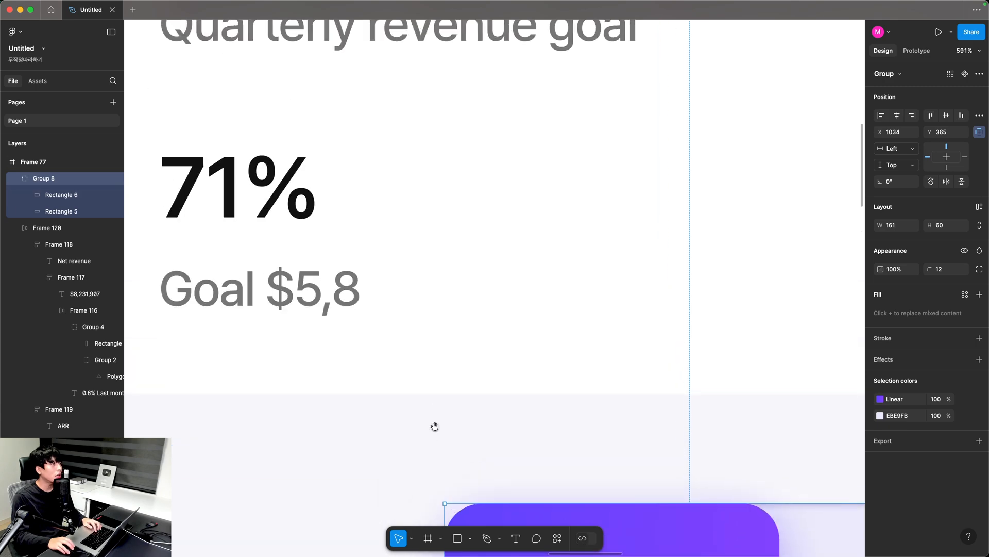
{"action": "left_click", "coordinate": [303, 265]}
{"action": "scroll", "coordinate": [303, 261], "scroll_direction": "down", "scroll_amount": 5}
{"action": "key", "text": "super+v"}
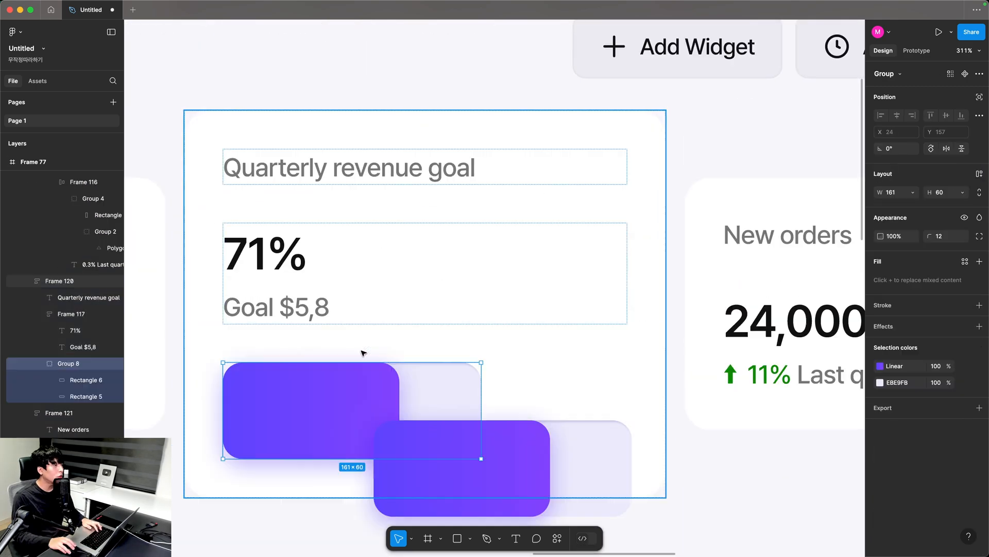
{"action": "left_click_drag", "start_coordinate": [548, 475], "coordinate": [771, 488]}
{"action": "key", "text": "super+z"}
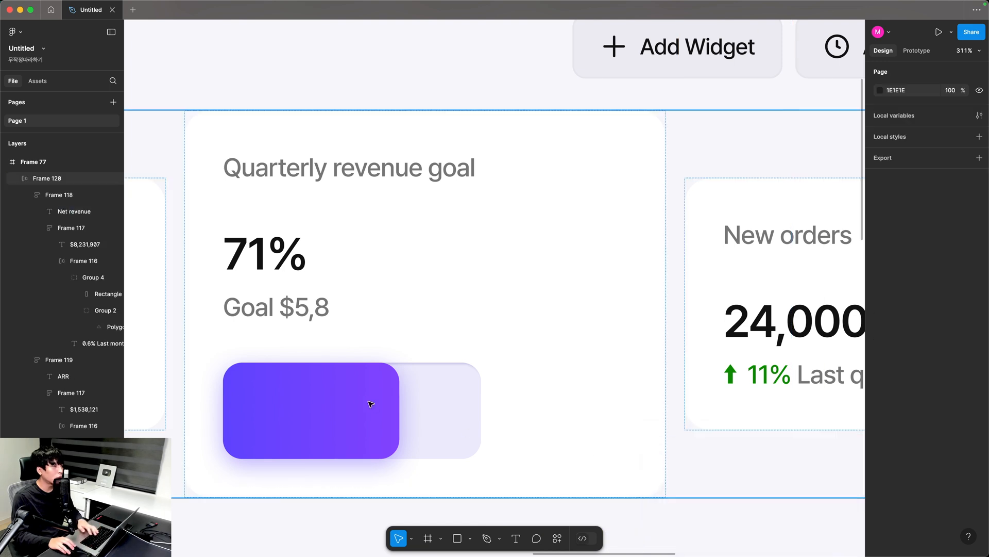
Wrap the 71% text block and the progress bar group in a horizontal auto layout.
{"action": "left_click", "coordinate": [369, 402]}
{"action": "left_click", "coordinate": [276, 285], "text": "shift"}
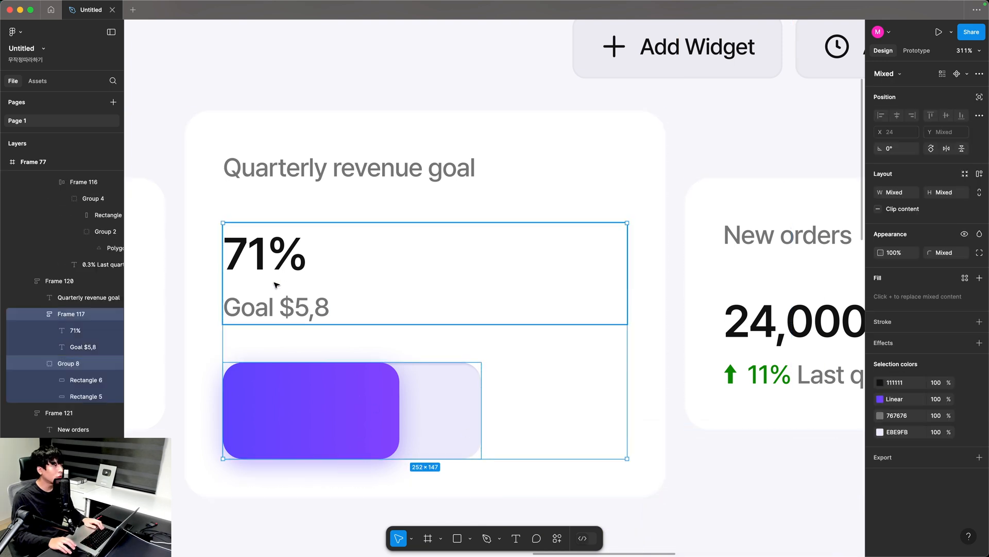
{"action": "left_click", "coordinate": [980, 175]}
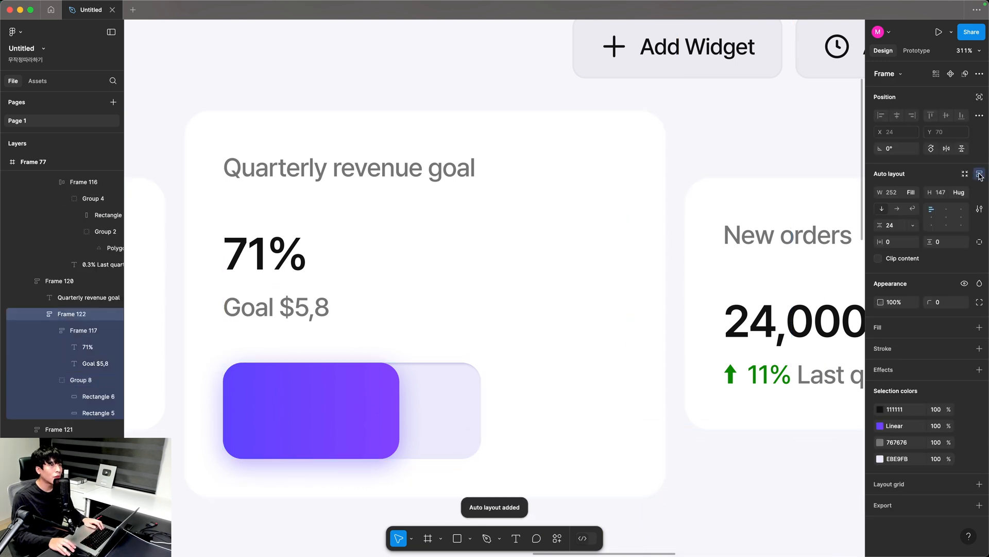
{"action": "left_click", "coordinate": [899, 209]}
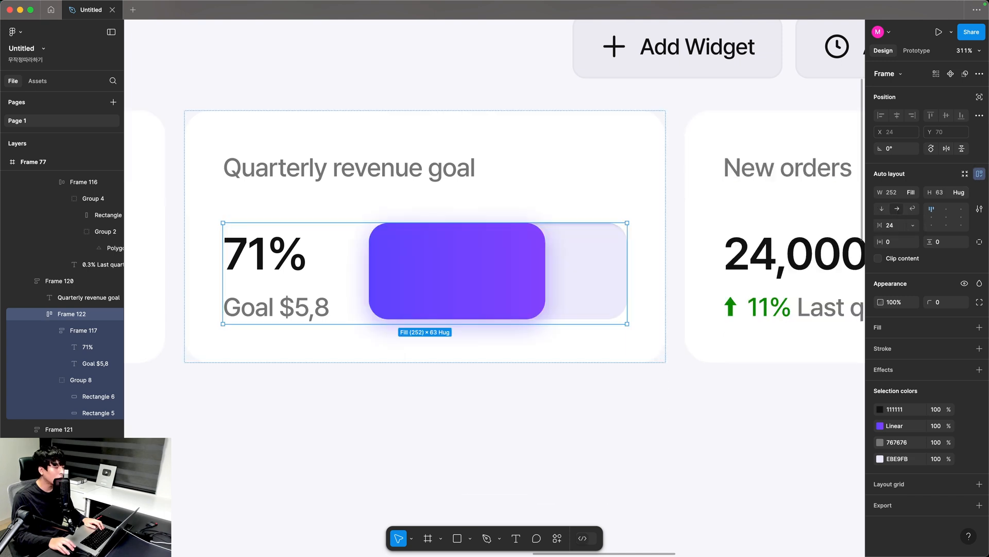
Align the contents of the 71% and progress bar row to the bottom left.
{"action": "double_click", "coordinate": [305, 310]}
{"action": "key", "text": "alt"}
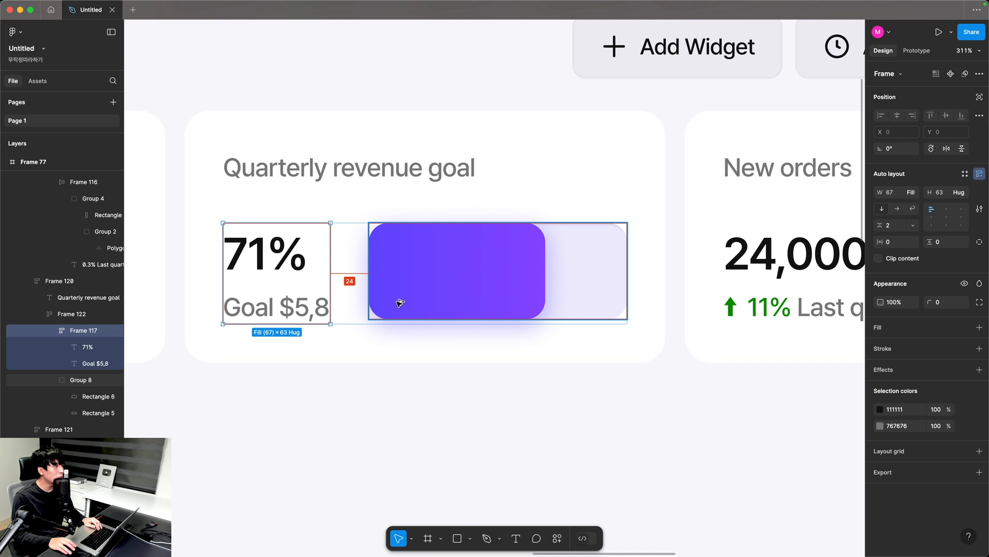
{"action": "left_click", "coordinate": [354, 311]}
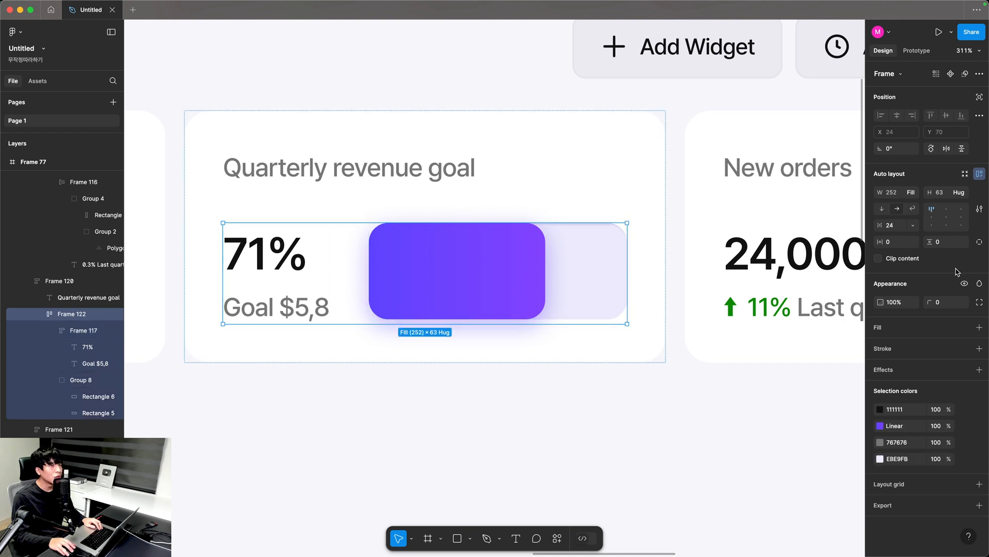
{"action": "left_click", "coordinate": [932, 225]}
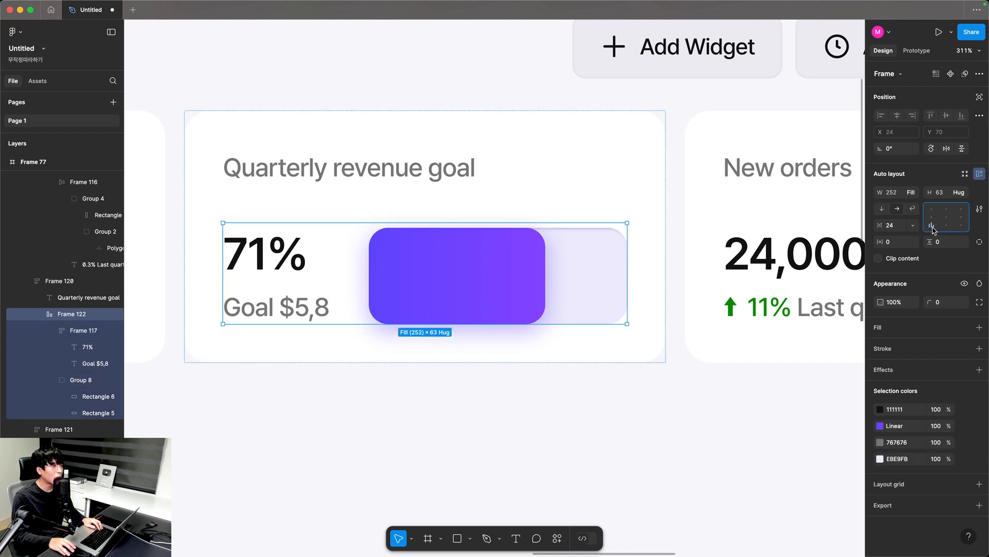
{"action": "left_click", "coordinate": [634, 473]}
Examine the row of four metric cards at 100% zoom.
{"action": "key", "text": "super+0"}
{"action": "key", "text": "space"}
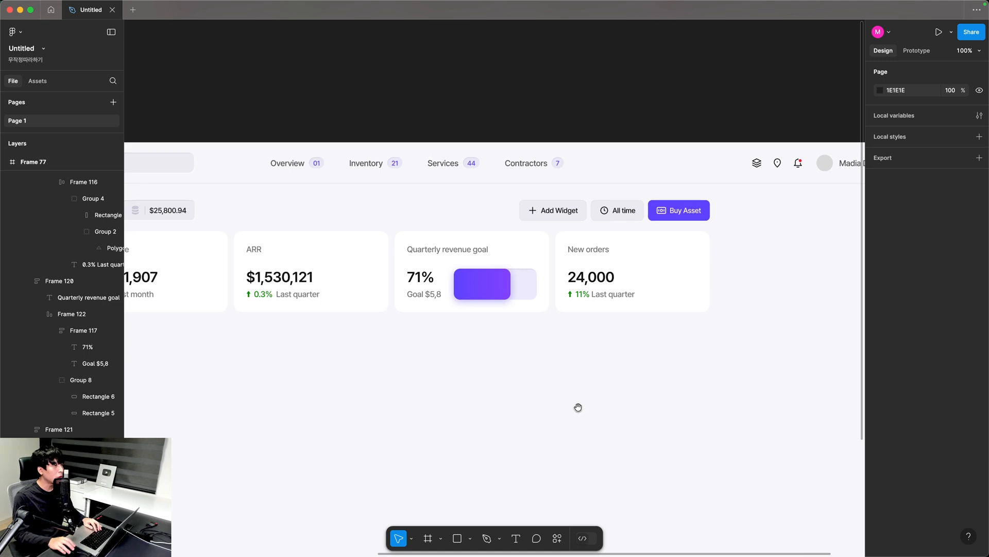
{"action": "scroll", "coordinate": [579, 407], "scroll_direction": "left", "scroll_amount": 6}
{"action": "scroll", "coordinate": [578, 407], "scroll_direction": "down", "scroll_amount": 2}
{"action": "left_click_drag", "start_coordinate": [284, 326], "coordinate": [831, 173]}
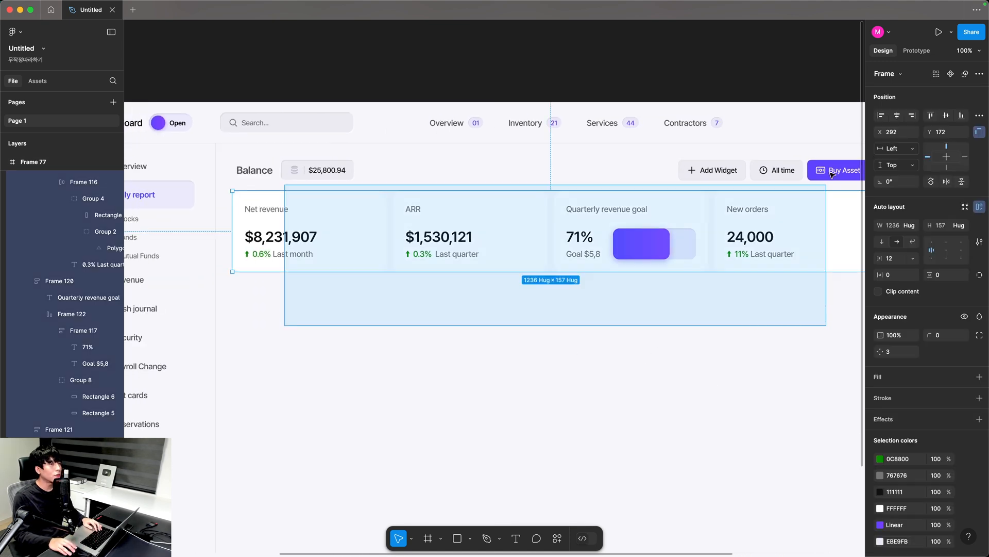
{"action": "left_click", "coordinate": [570, 355]}
{"action": "scroll", "coordinate": [558, 344], "scroll_direction": "down", "scroll_amount": 2}
{"action": "scroll", "coordinate": [559, 345], "scroll_direction": "right", "scroll_amount": 2}
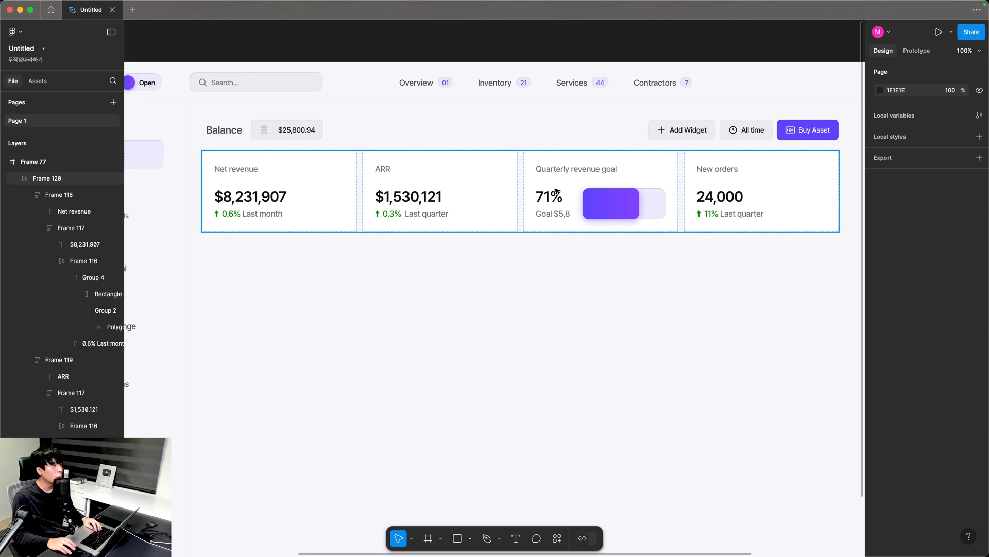
Duplicate the Quarterly revenue goal card and place the copy below the Net revenue card, left edges aligned.
{"action": "double_click", "coordinate": [557, 192]}
{"action": "left_click_drag", "start_coordinate": [568, 192], "coordinate": [245, 287]}
{"action": "scroll", "coordinate": [180, 263], "scroll_direction": "up", "scroll_amount": 5}
{"action": "left_click_drag", "start_coordinate": [334, 192], "coordinate": [340, 188]}
Nudge the duplicated card up to Y 341, leaving a 12 px gap below the metric card row.
{"action": "key", "text": "alt"}
{"action": "scroll", "coordinate": [598, 121], "scroll_direction": "up", "scroll_amount": 3}
{"action": "scroll", "coordinate": [598, 121], "scroll_direction": "right", "scroll_amount": 5}
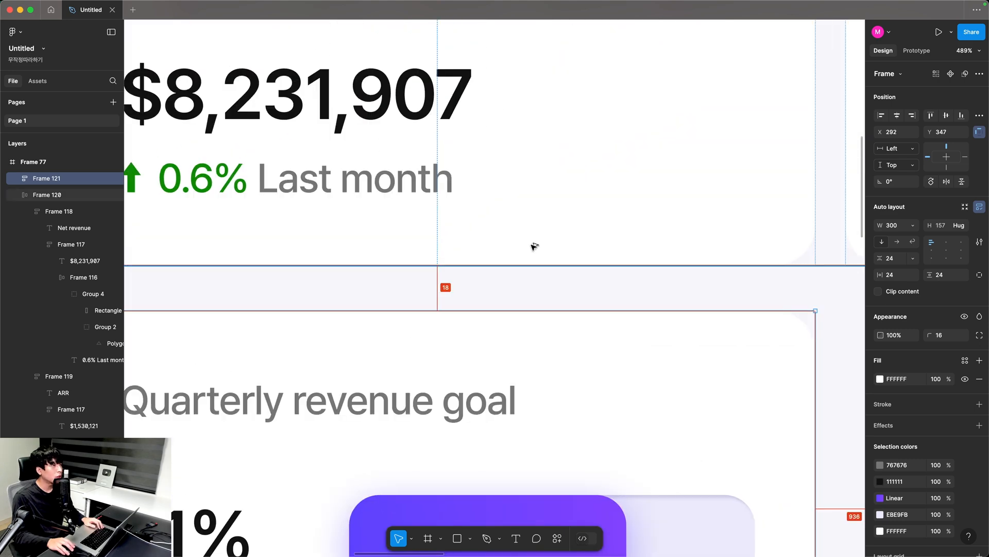
{"action": "key", "text": "Up"}
{"action": "key", "text": "Up"}
{"action": "key", "text": "Up"}
{"action": "key", "text": "Up"}
{"action": "key", "text": "Up"}
{"action": "key", "text": "Up"}
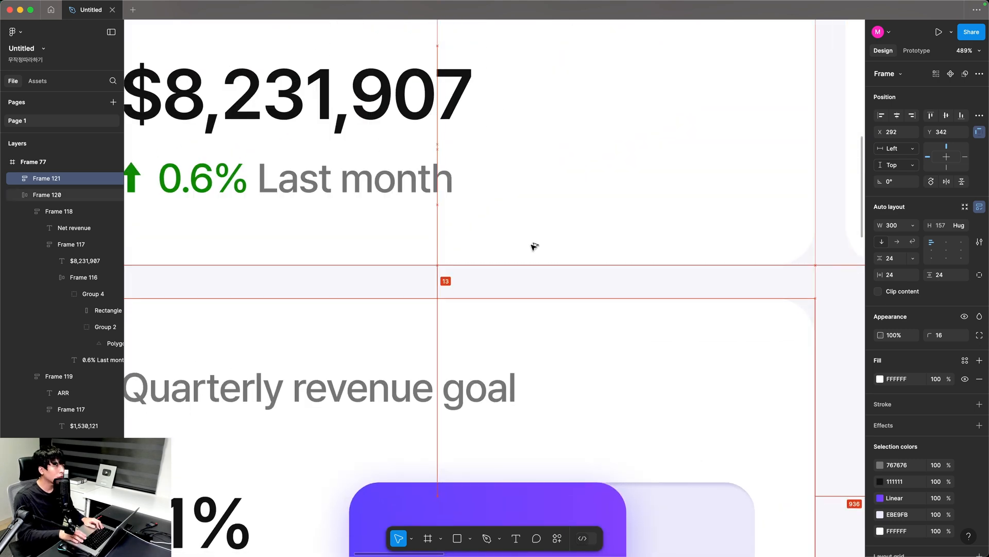
Widen the duplicated card so it spans the full width of the metric card row above.
{"action": "scroll", "coordinate": [533, 247], "scroll_direction": "down", "scroll_amount": 5}
{"action": "scroll", "coordinate": [532, 247], "scroll_direction": "right", "scroll_amount": 5}
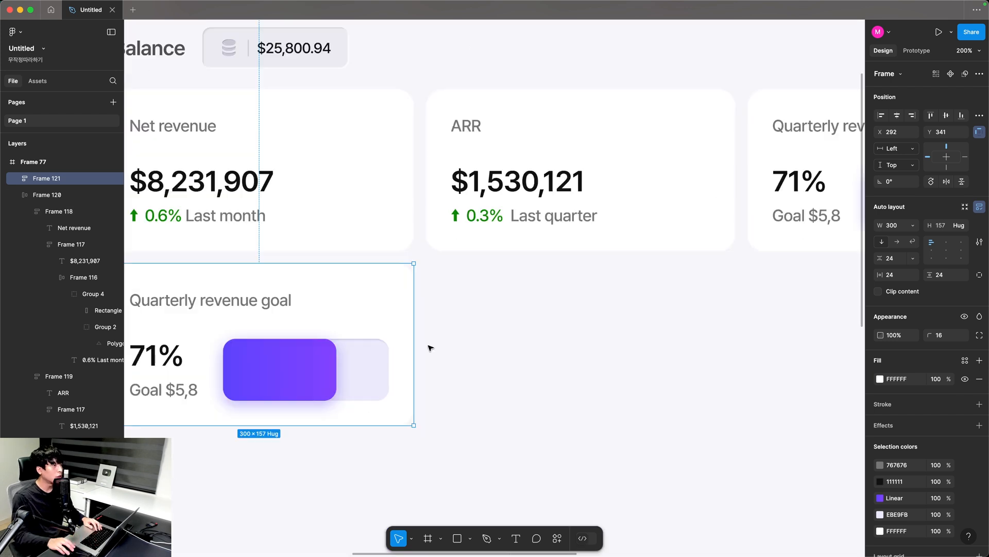
{"action": "left_click_drag", "start_coordinate": [411, 345], "coordinate": [743, 383]}
Replace the wide card's title with "Goal 80% emissions redyction by 2025".
{"action": "key", "text": "z"}
{"action": "left_click_drag", "start_coordinate": [202, 194], "coordinate": [502, 403]}
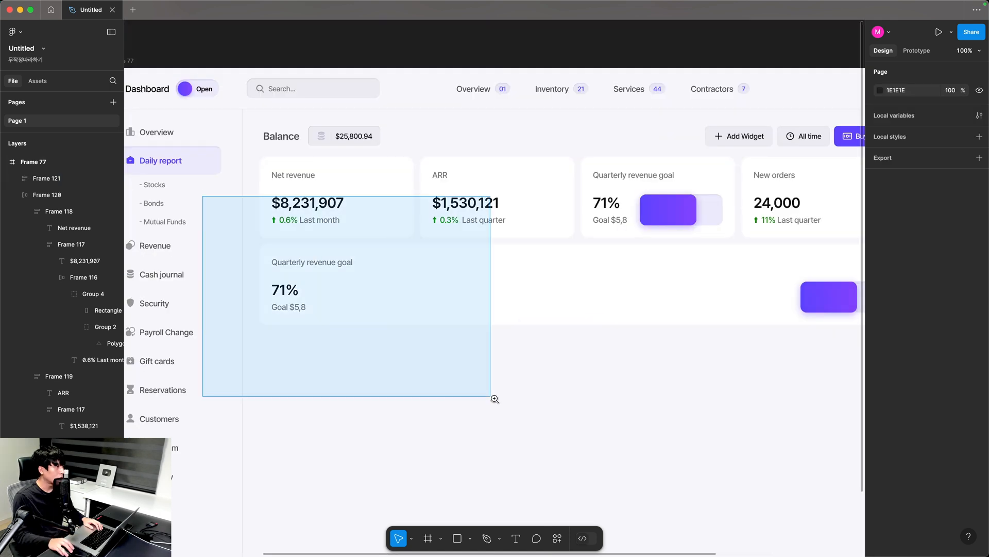
{"action": "double_click", "coordinate": [384, 200], "text": "super"}
{"action": "type", "text": "Goal 80% emissions redyction by 2025"}
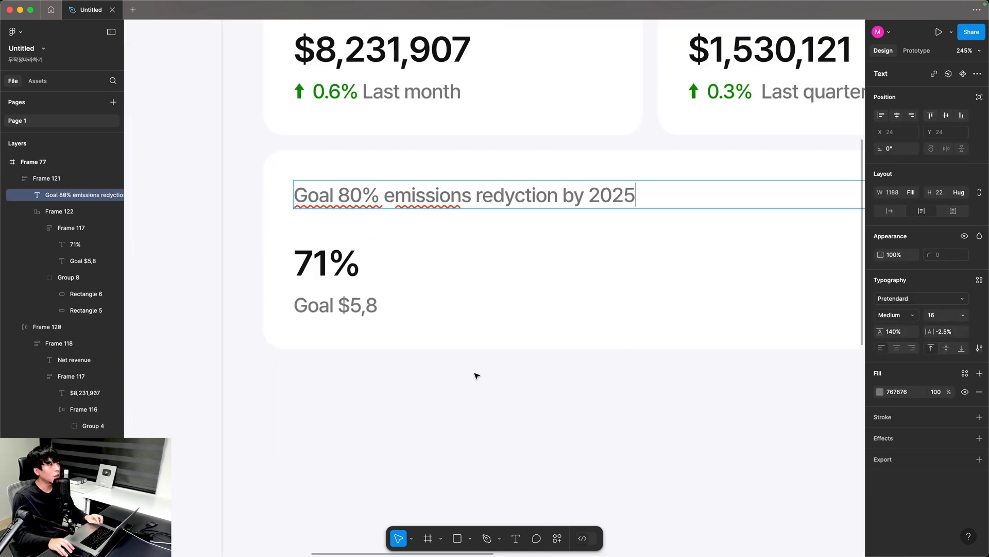
Change the wide card's large percentage to 11%.
{"action": "double_click", "coordinate": [327, 266]}
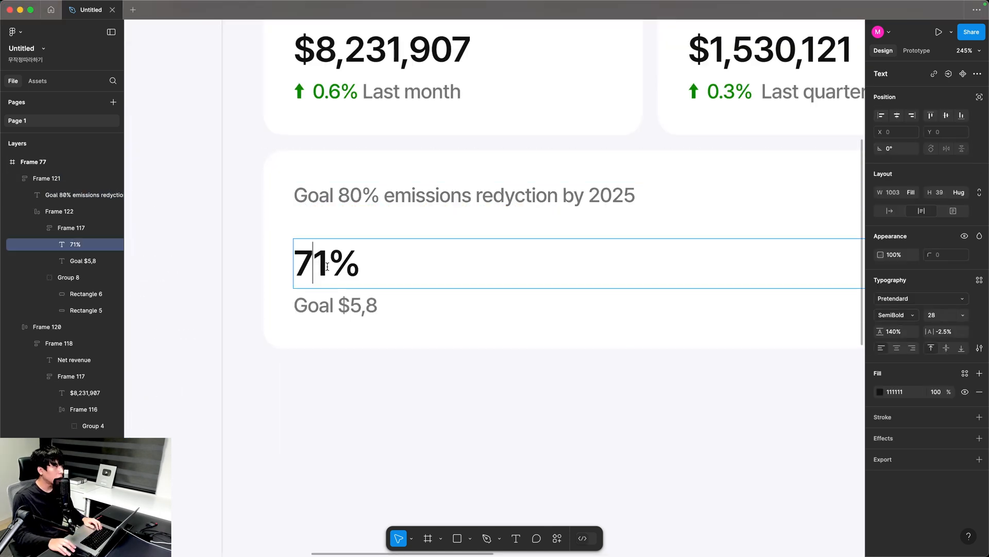
{"action": "left_click_drag", "start_coordinate": [328, 265], "coordinate": [279, 269]}
{"action": "type", "text": "11"}
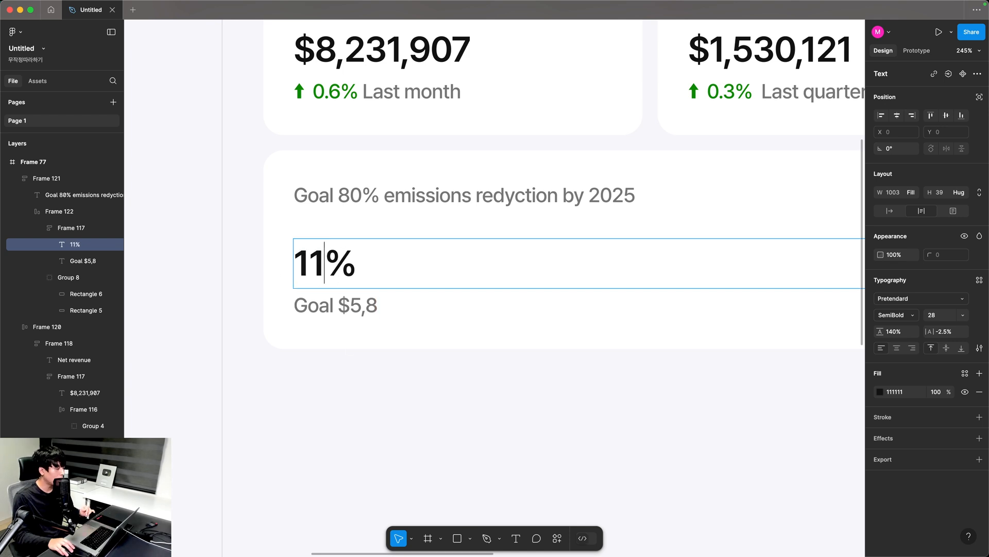
Replace the text under 11% with "Colser to your goal" and set its font size to 14.
{"action": "left_click", "coordinate": [335, 306]}
{"action": "key", "text": "Return"}
{"action": "type", "text": "Colser to your goal"}
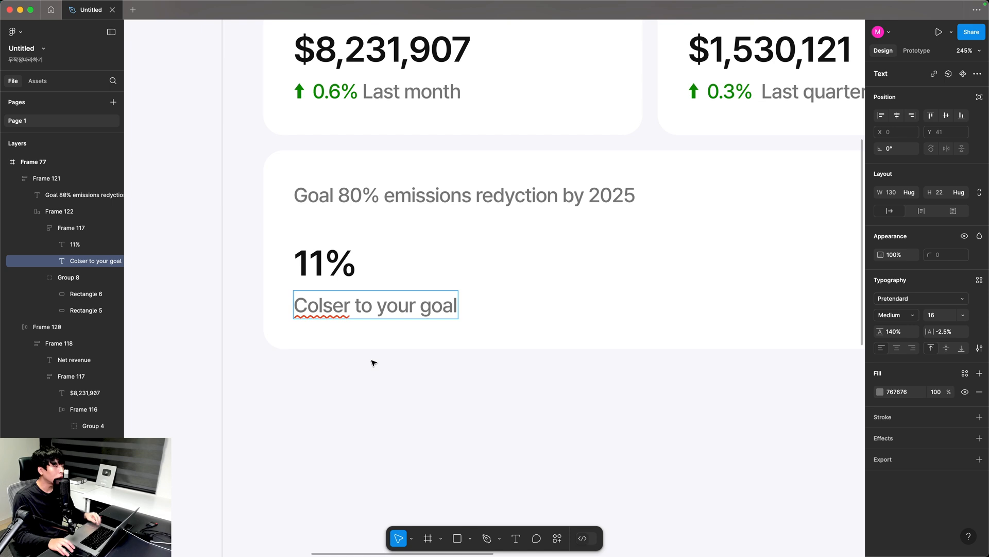
{"action": "key", "text": "Escape"}
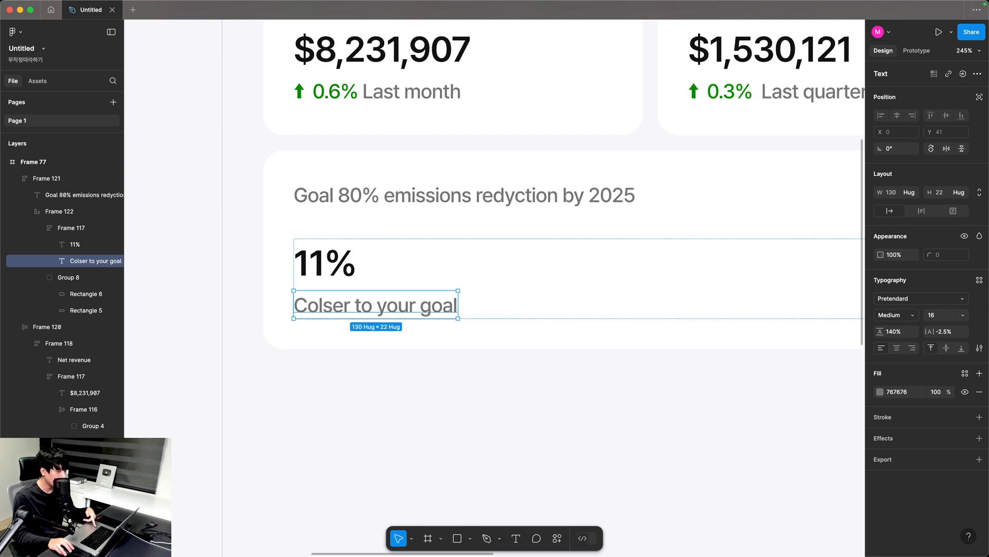
{"action": "left_click", "coordinate": [939, 316]}
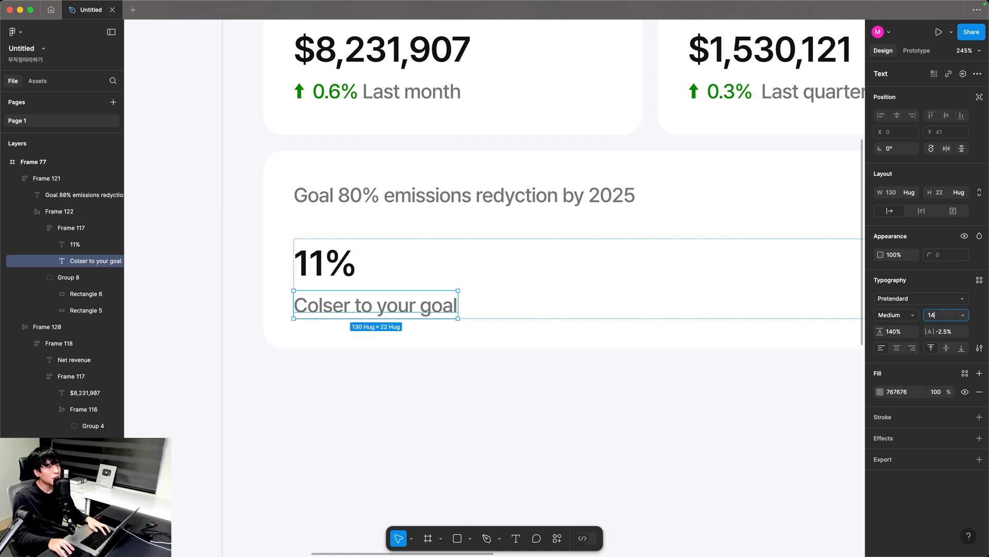
{"action": "key", "text": "Return"}
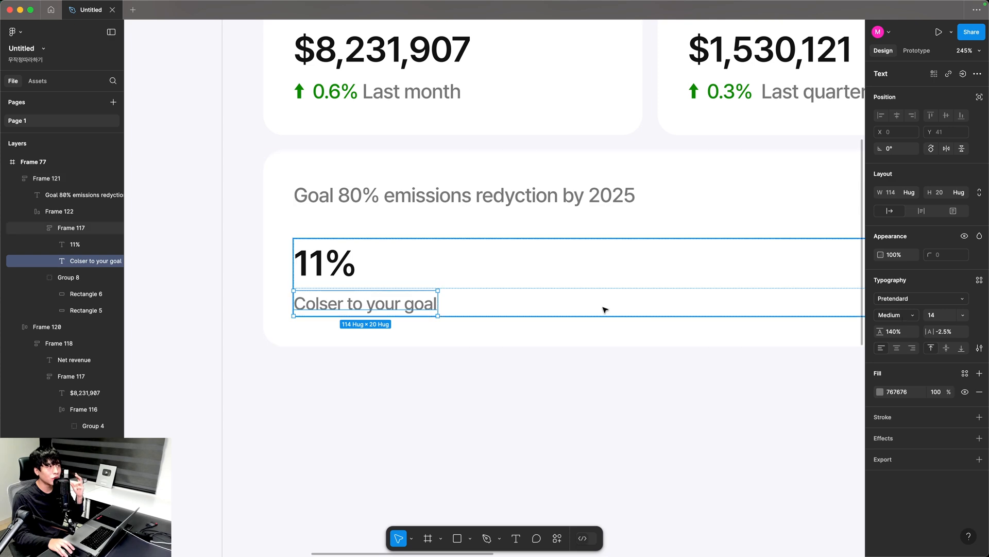
Ungroup the row holding the 11% text and the progress bar in the wide emissions goal card.
{"action": "key", "text": "z"}
{"action": "left_click_drag", "start_coordinate": [433, 137], "coordinate": [675, 291]}
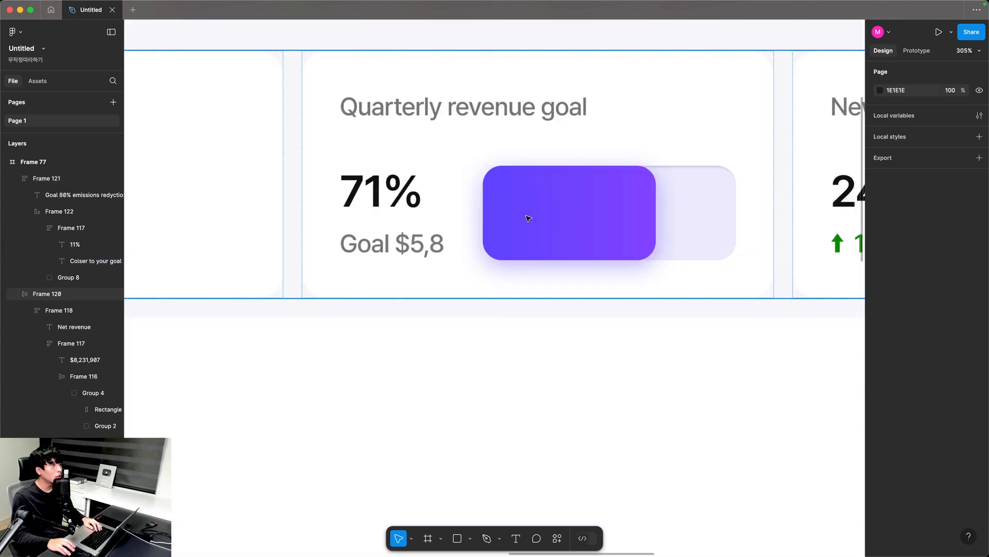
{"action": "key", "text": "shift+0"}
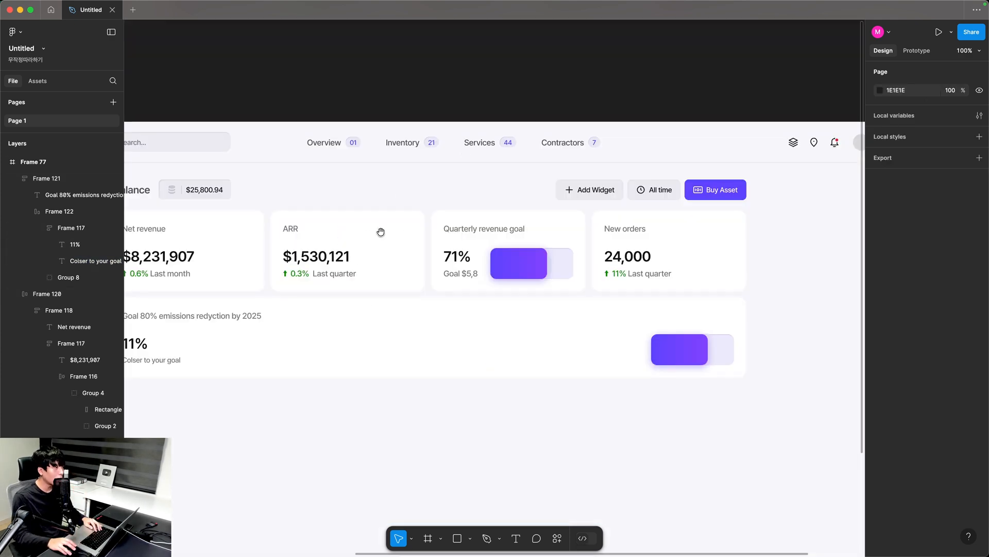
{"action": "scroll", "coordinate": [448, 265], "scroll_direction": "up", "scroll_amount": 3}
{"action": "left_click", "coordinate": [221, 305]}
{"action": "double_click", "coordinate": [220, 305]}
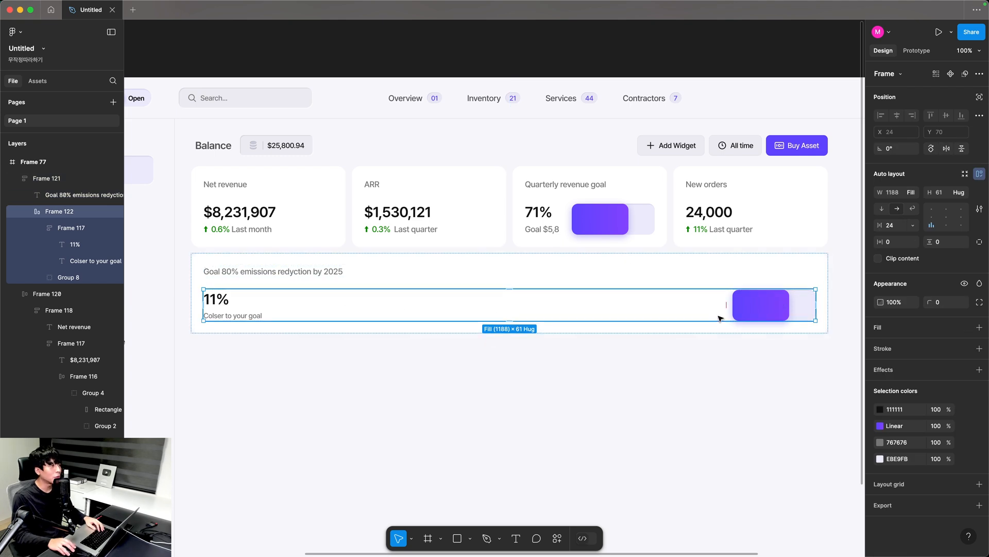
{"action": "key", "text": "super+shift+g"}
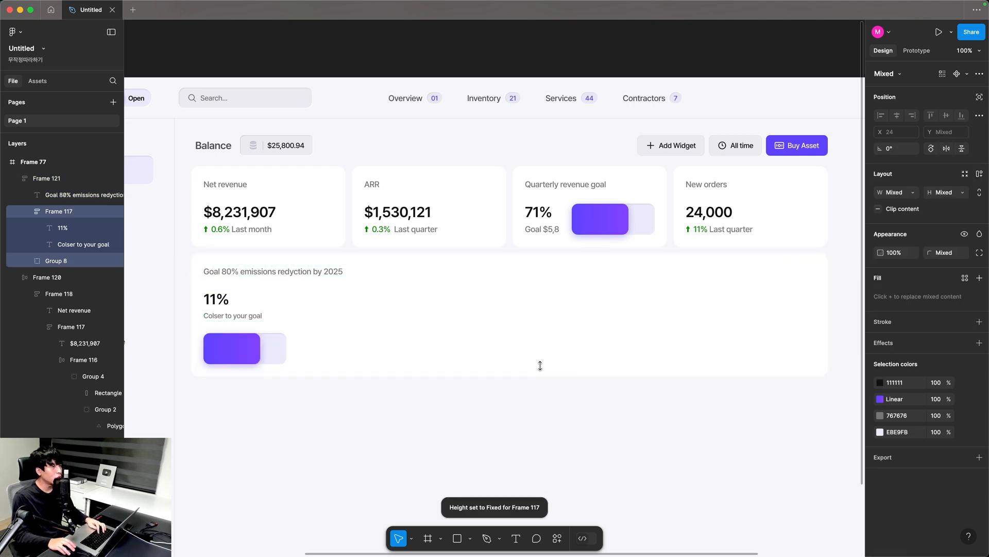
Arrange 11% and "Colser to your goal" in the wide card side by side, left-aligned and vertically centred.
{"action": "left_click", "coordinate": [230, 310]}
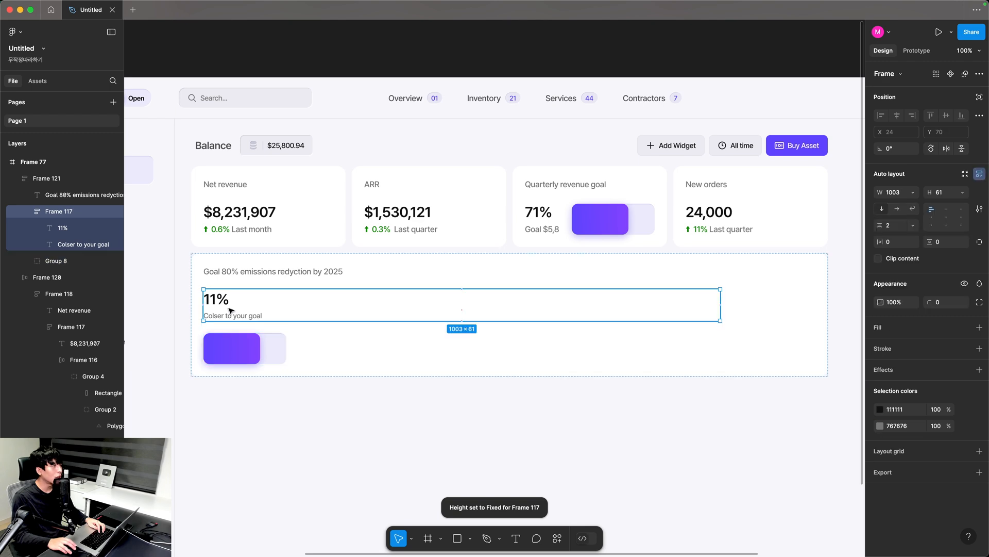
{"action": "left_click_drag", "start_coordinate": [185, 263], "coordinate": [317, 390]}
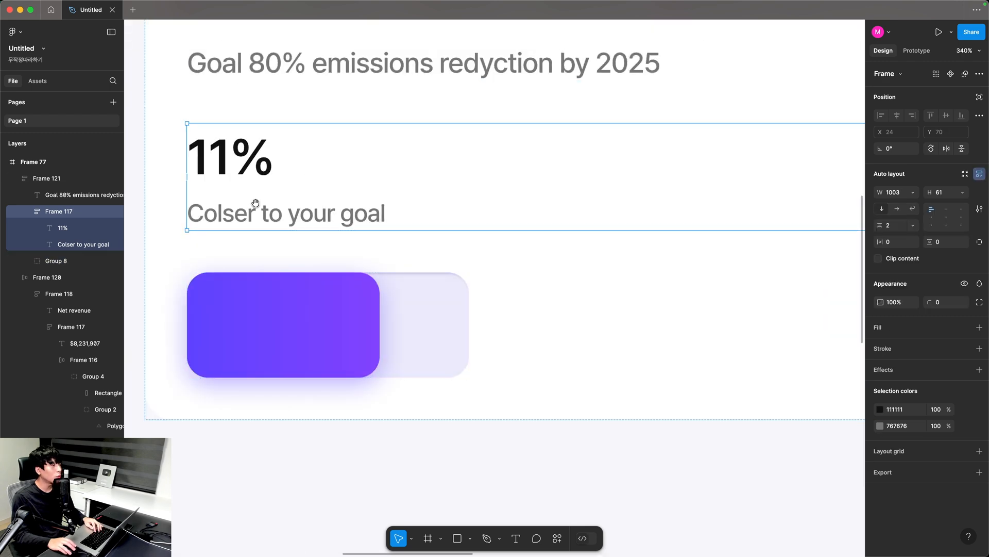
{"action": "left_click_drag", "start_coordinate": [258, 210], "coordinate": [289, 206]}
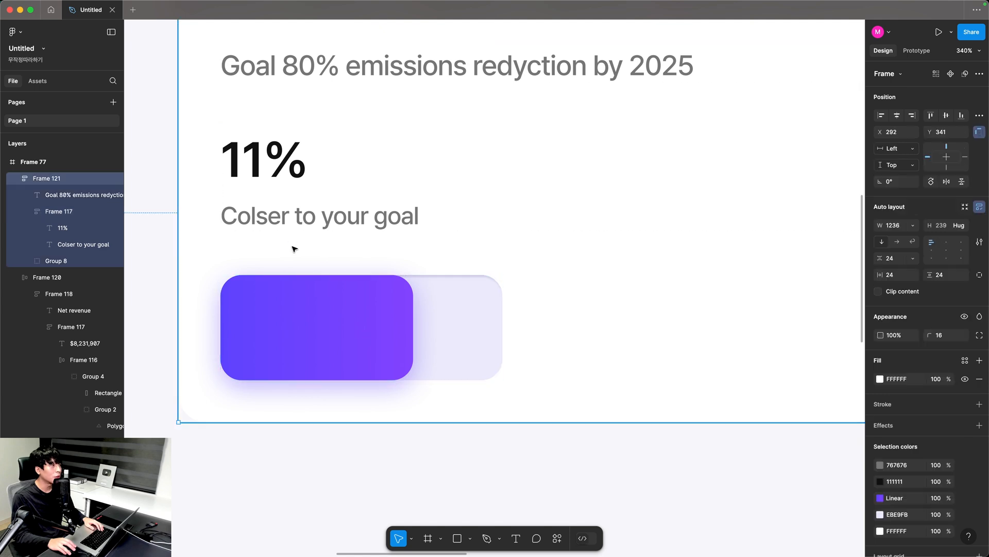
{"action": "left_click_drag", "start_coordinate": [286, 192], "coordinate": [306, 202]}
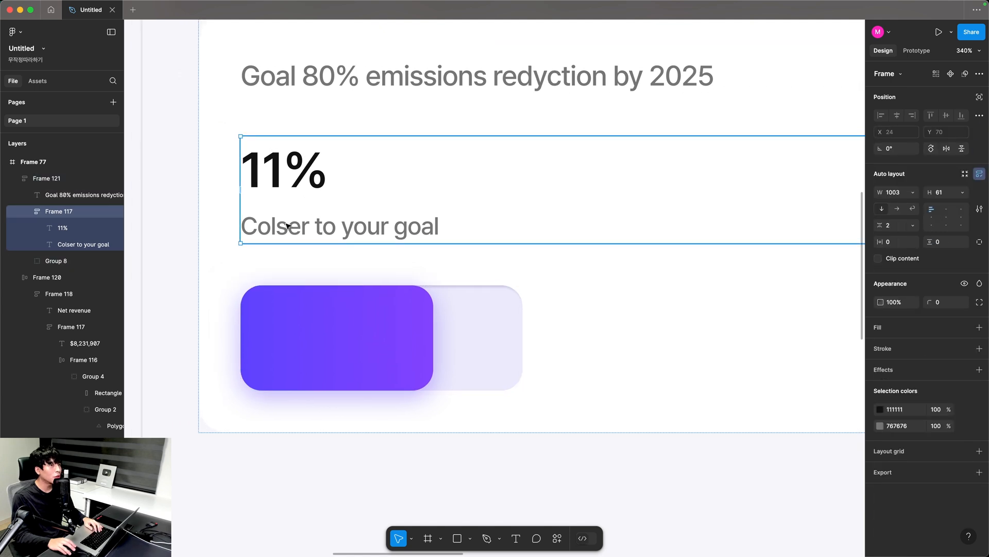
{"action": "left_click", "coordinate": [897, 209]}
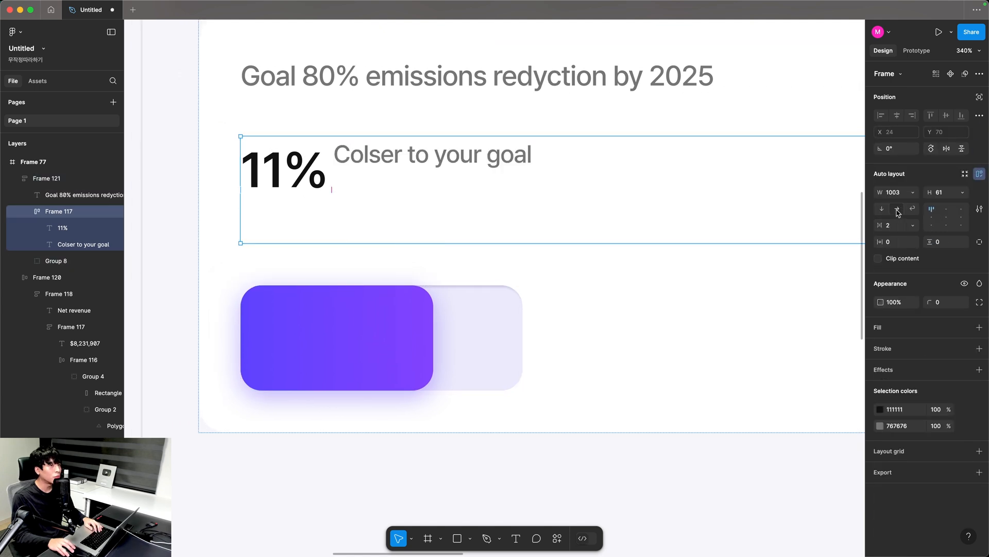
{"action": "left_click", "coordinate": [932, 218]}
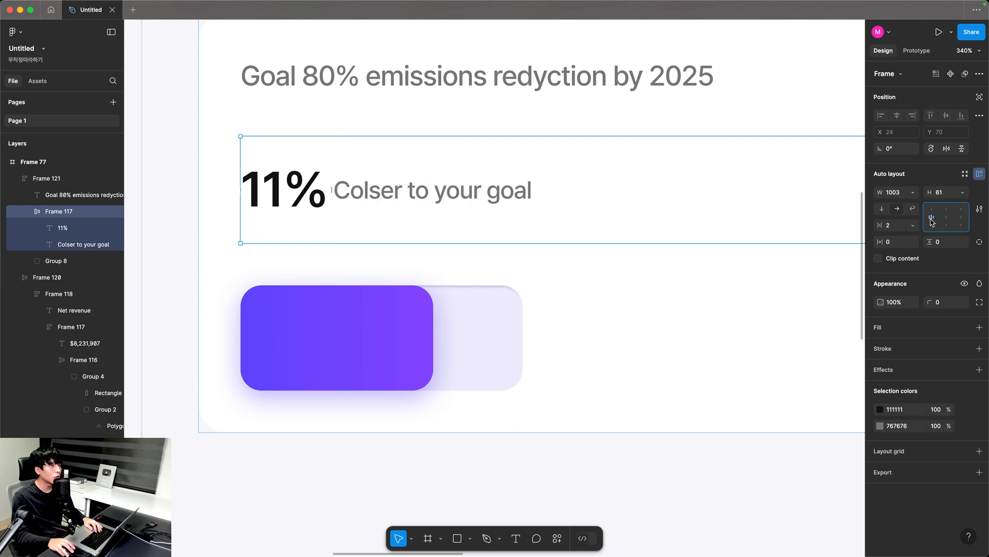
Set the gap between 11% and its caption to 8 and make their frame's height hug contents.
{"action": "left_click", "coordinate": [896, 226]}
{"action": "type", "text": "8"}
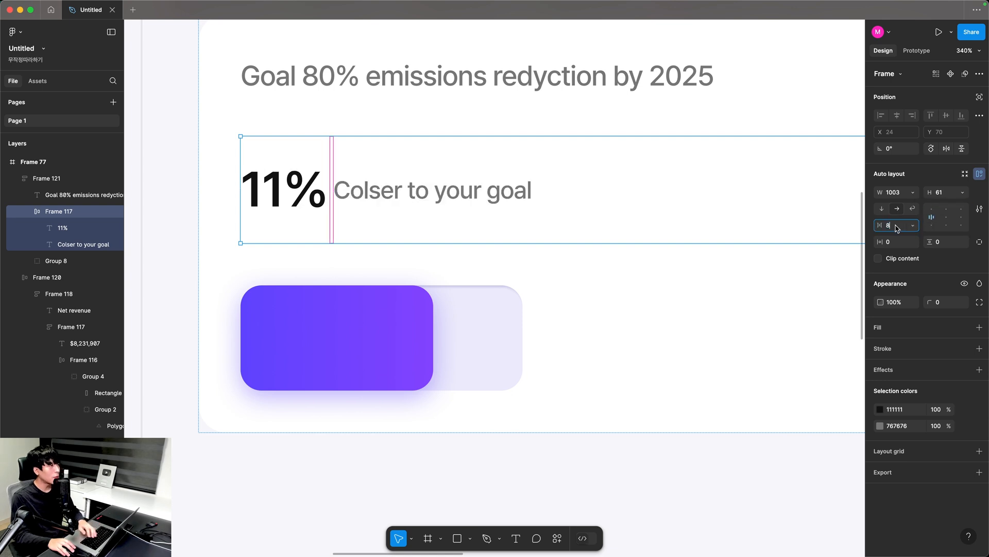
{"action": "key", "text": "Return"}
{"action": "left_click", "coordinate": [963, 194]}
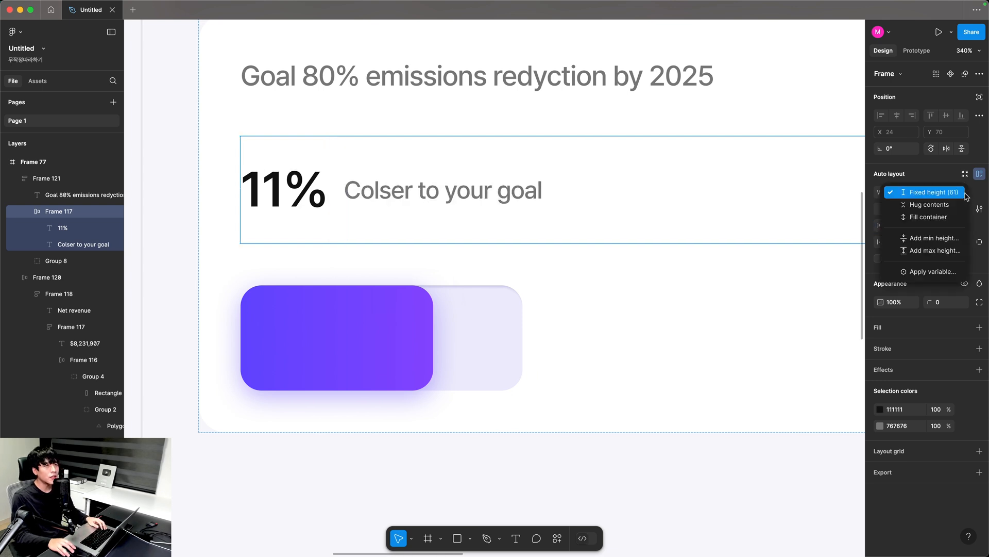
{"action": "left_click", "coordinate": [930, 204]}
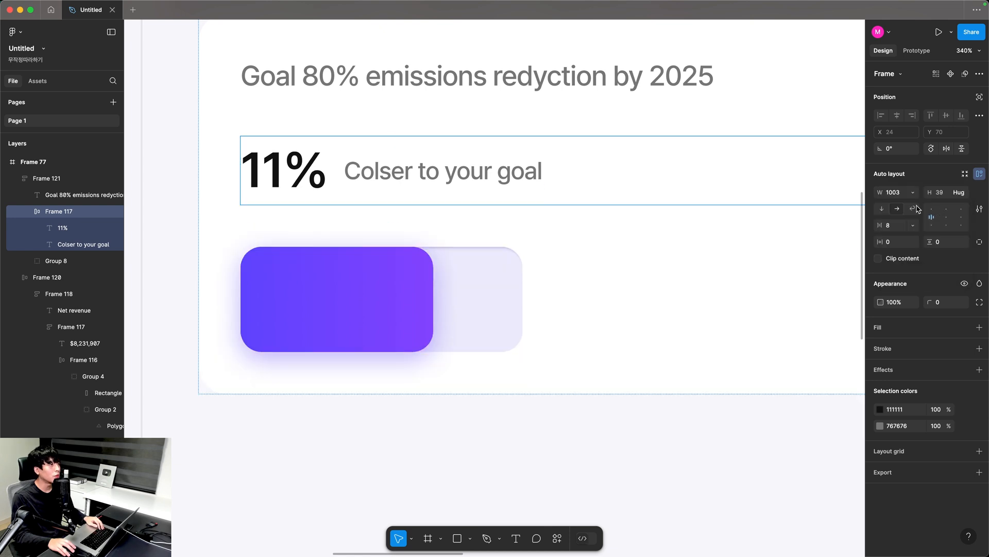
Move the progress bar group out of the wide card onto the empty area beneath it.
{"action": "left_click_drag", "start_coordinate": [431, 276], "coordinate": [384, 456]}
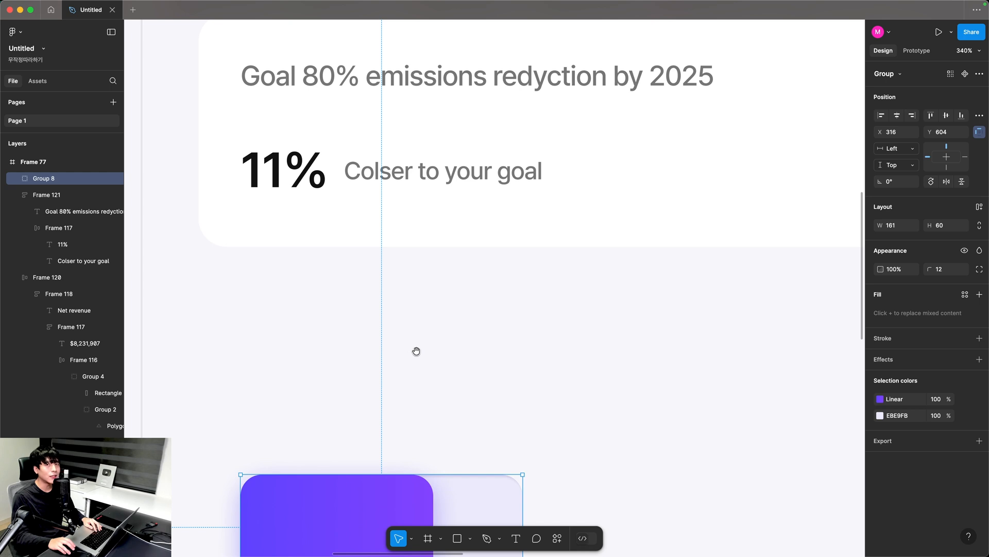
{"action": "left_click_drag", "start_coordinate": [416, 351], "coordinate": [408, 227]}
{"action": "key", "text": "shift+0"}
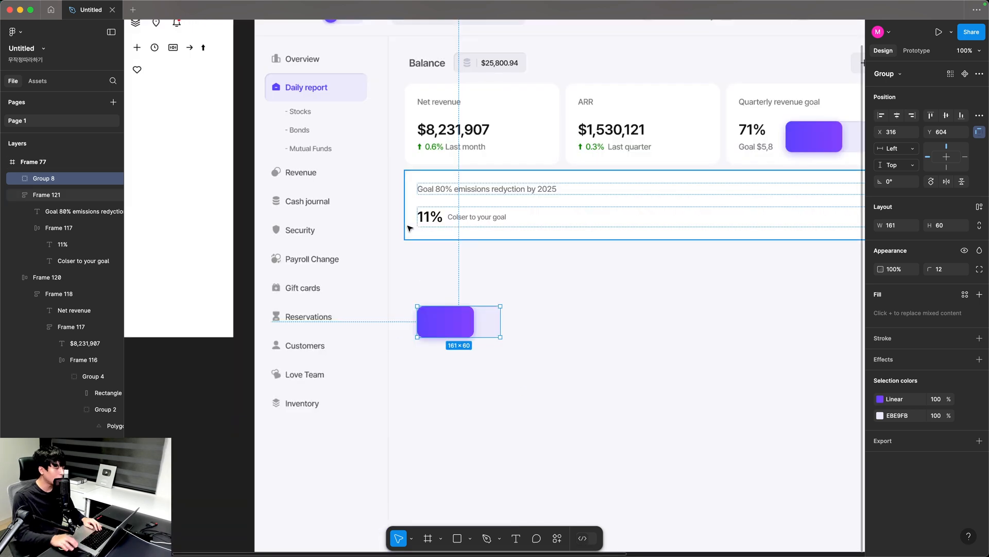
Widen the pale track of the progress bar below the wide card to 1188.
{"action": "left_click_drag", "start_coordinate": [461, 292], "coordinate": [836, 338]}
{"action": "left_click", "coordinate": [273, 305]}
{"action": "left_click", "coordinate": [289, 329]}
{"action": "double_click", "coordinate": [289, 329]}
{"action": "left_click", "coordinate": [903, 225]}
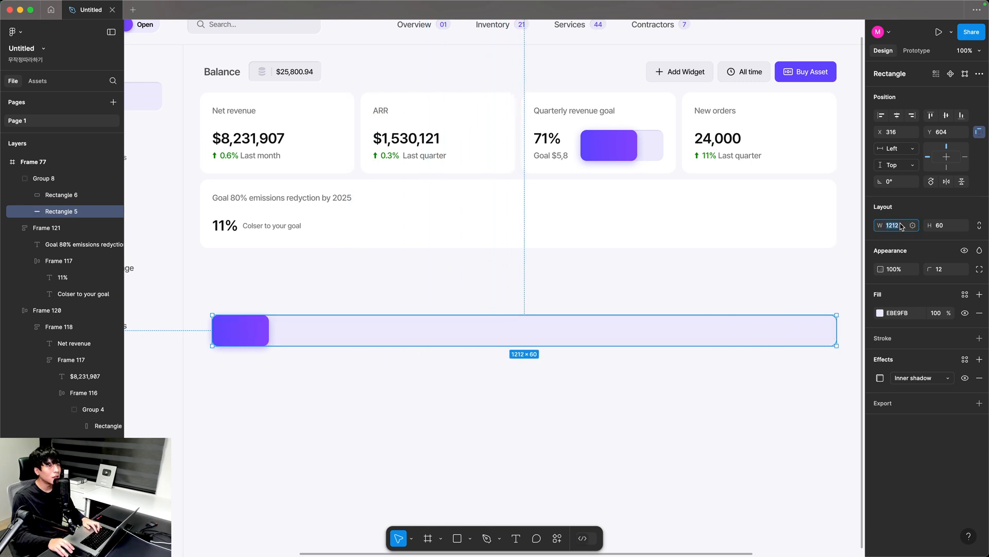
{"action": "type", "text": "1188"}
{"action": "key", "text": "Return"}
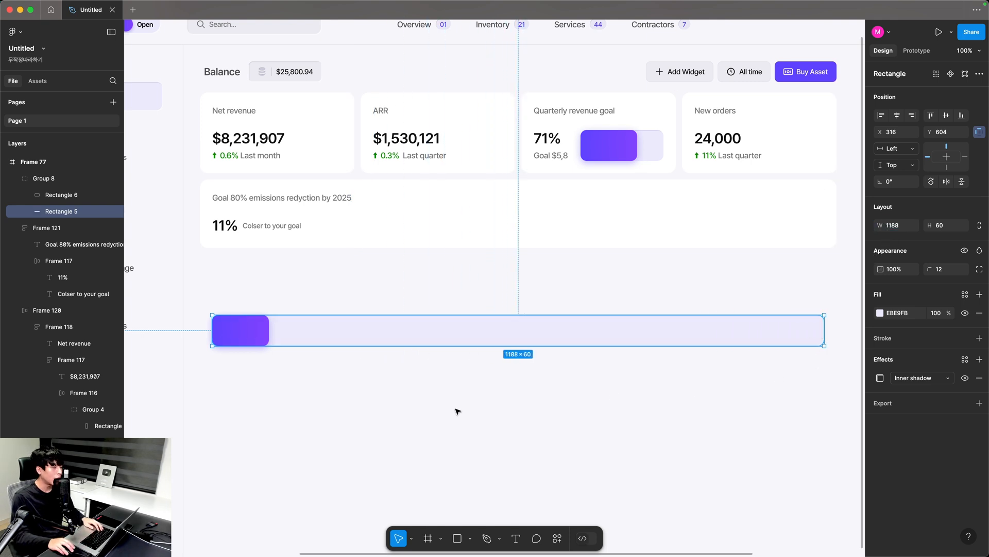
Set the width of the purple gradient bar on the 1188-wide track to 450.
{"action": "left_click", "coordinate": [458, 412]}
{"action": "scroll", "coordinate": [246, 325], "scroll_direction": "down", "scroll_amount": 2}
{"action": "left_click", "coordinate": [245, 325]}
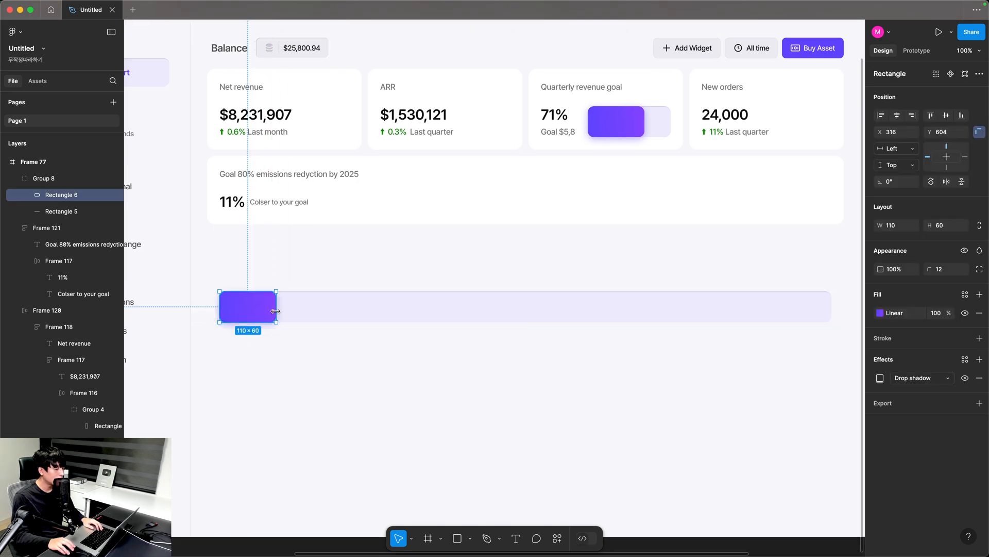
{"action": "left_click", "coordinate": [899, 226]}
{"action": "type", "text": "450"}
{"action": "key", "text": "Return"}
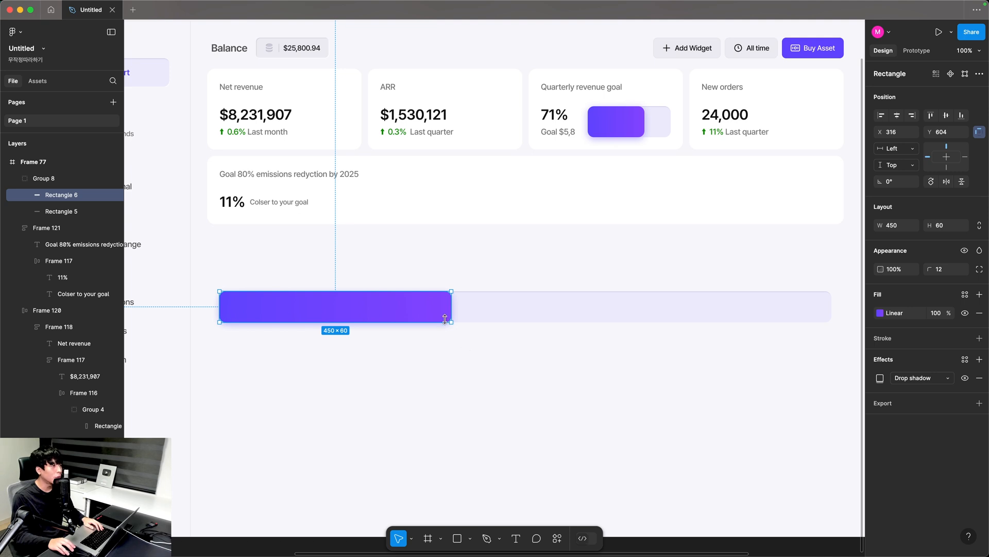
Duplicate the purple gradient bar and offset the copy 24 downwards from the original.
{"action": "key", "text": "super+d"}
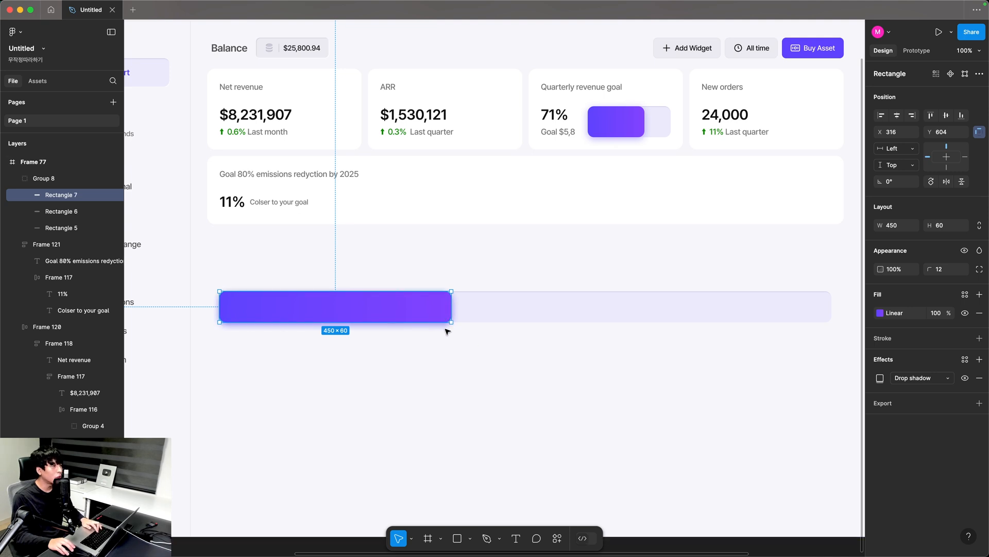
{"action": "left_click_drag", "start_coordinate": [423, 316], "coordinate": [468, 317]}
{"action": "key", "text": "super+z"}
{"action": "key", "text": "z"}
{"action": "left_click_drag", "start_coordinate": [305, 236], "coordinate": [526, 394]}
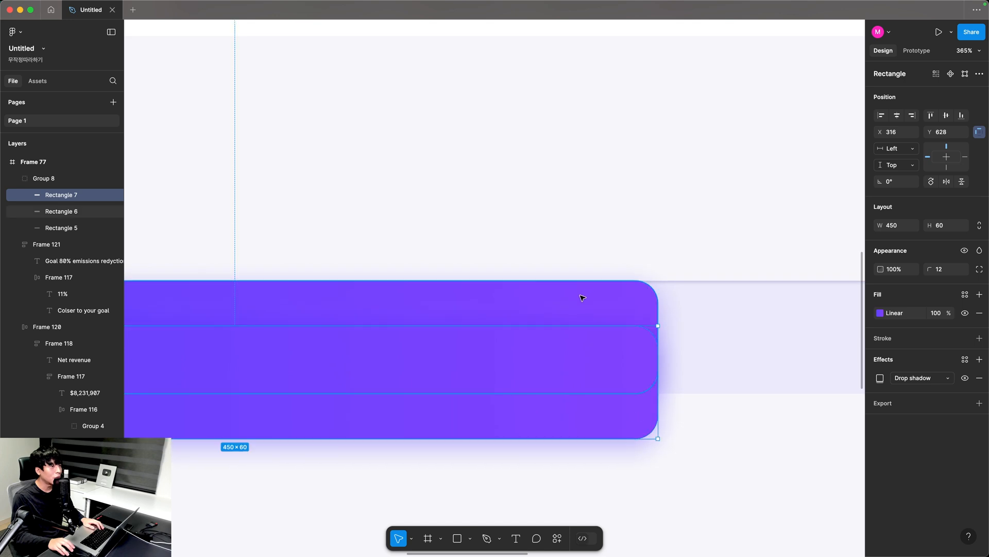
Remove the drop shadow from the original purple bar and change its fill to solid AC83FF.
{"action": "left_click", "coordinate": [582, 298]}
{"action": "left_click_drag", "start_coordinate": [598, 297], "coordinate": [602, 301]}
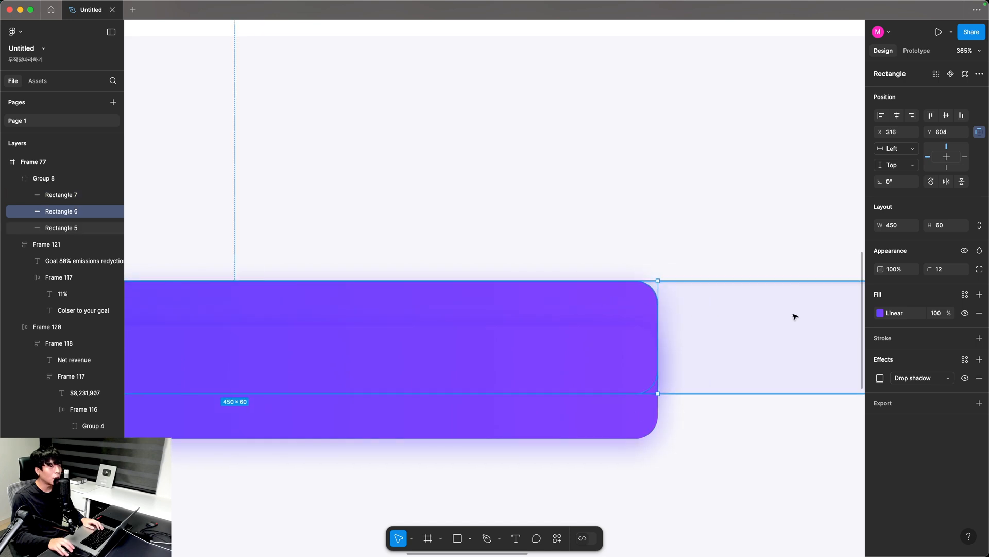
{"action": "left_click", "coordinate": [980, 379]}
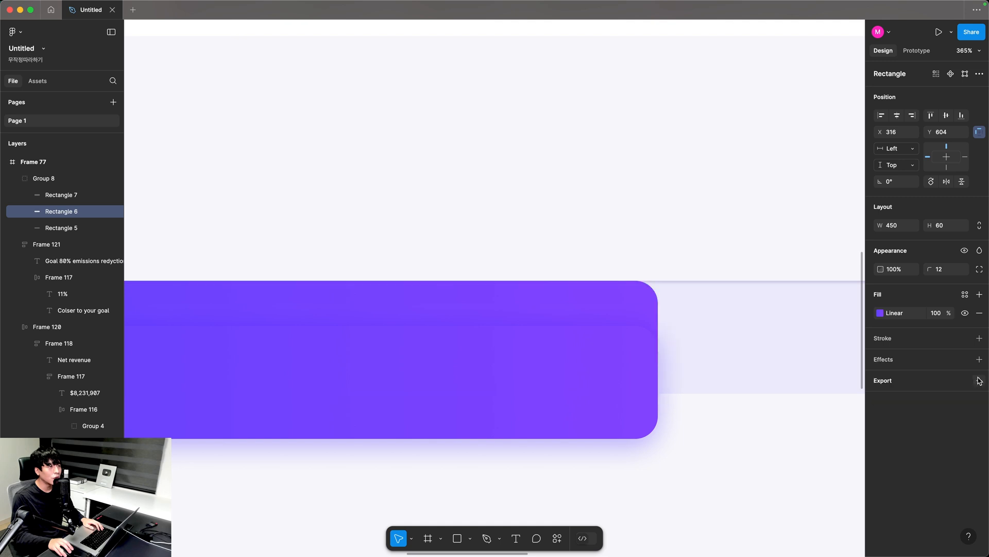
{"action": "left_click", "coordinate": [881, 314]}
{"action": "left_click", "coordinate": [752, 338]}
{"action": "left_click", "coordinate": [804, 465]}
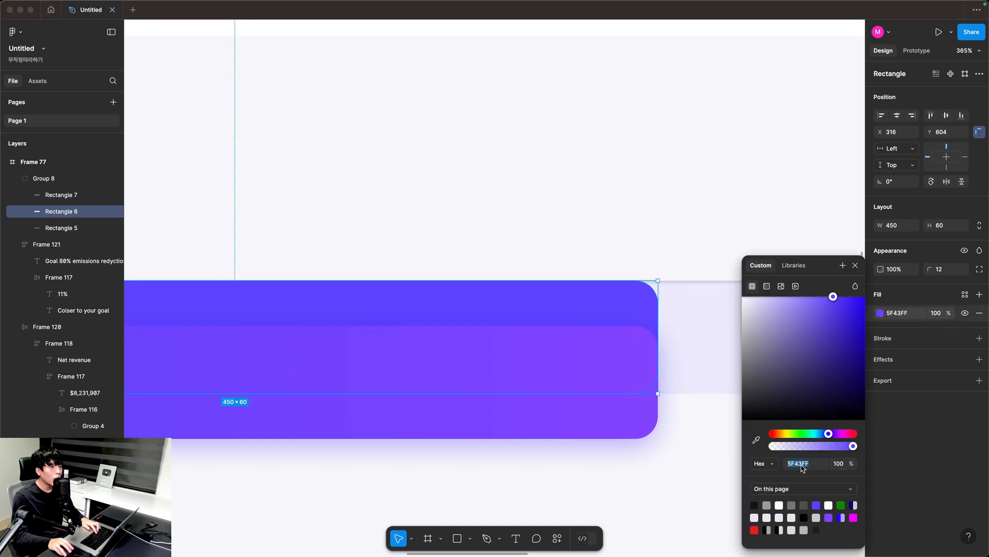
{"action": "type", "text": "AC83FF"}
{"action": "key", "text": "Return"}
{"action": "left_click", "coordinate": [787, 465]}
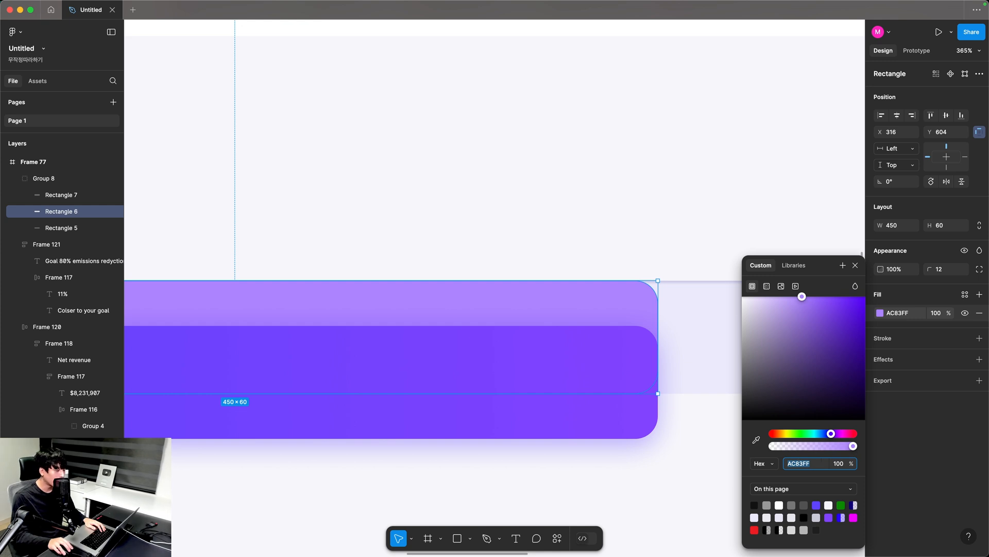
Set the light purple bar's width to 470 and align the gradient copy vertically on top of it.
{"action": "left_click", "coordinate": [894, 225]}
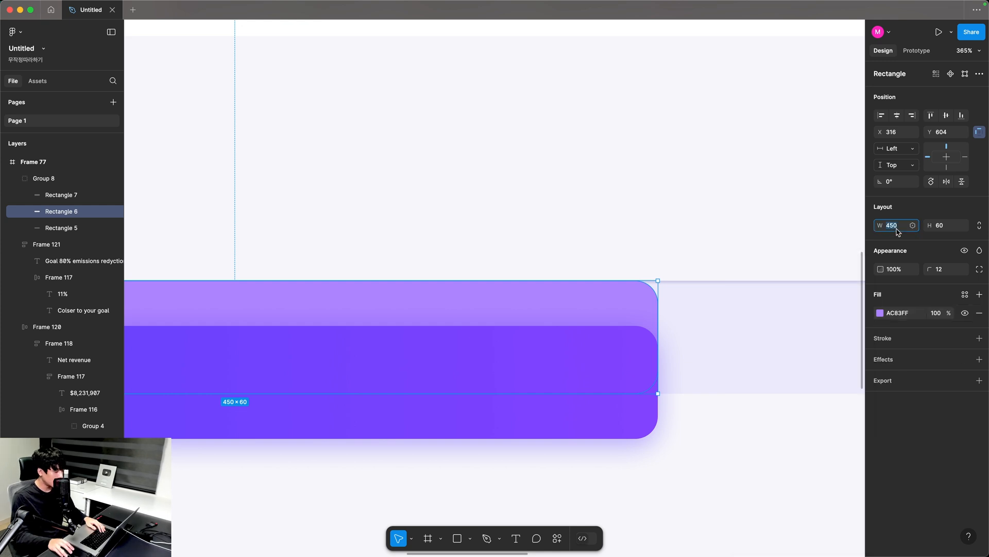
{"action": "type", "text": "470"}
{"action": "key", "text": "Return"}
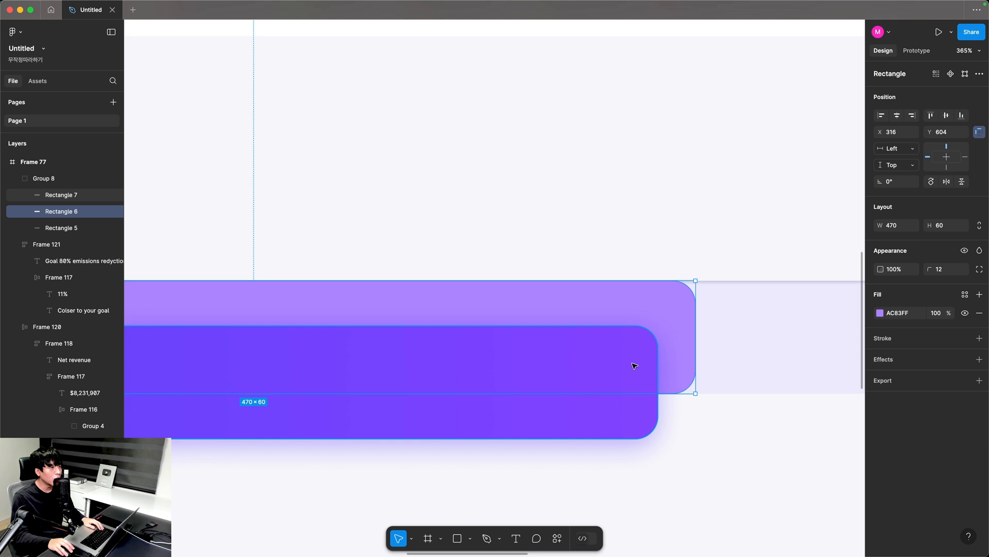
{"action": "left_click", "coordinate": [623, 369]}
{"action": "left_click_drag", "start_coordinate": [621, 371], "coordinate": [618, 326]}
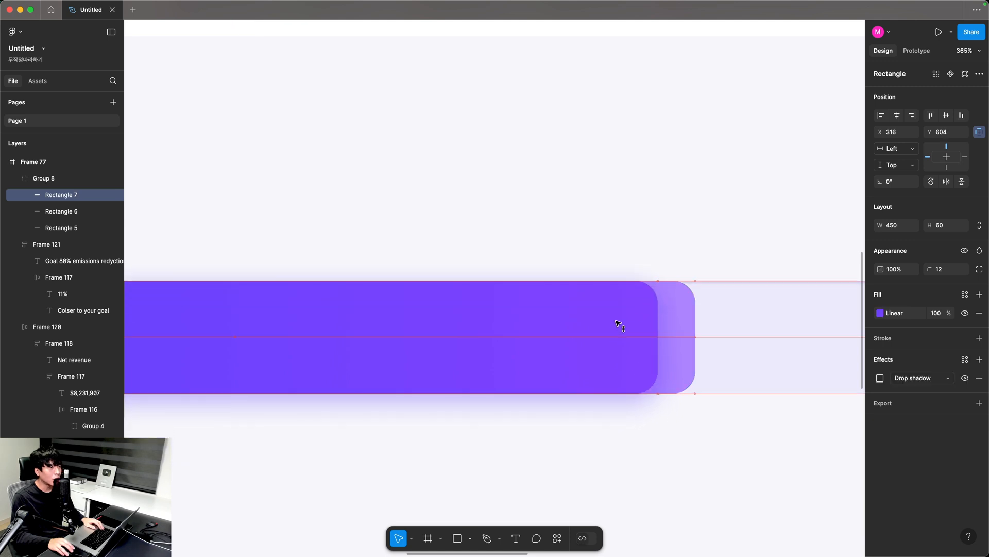
{"action": "left_click", "coordinate": [652, 444]}
{"action": "key", "text": "shift+0"}
Duplicate the pale track below the progress bar and reduce the copy to one fifth of its width.
{"action": "left_click", "coordinate": [510, 252]}
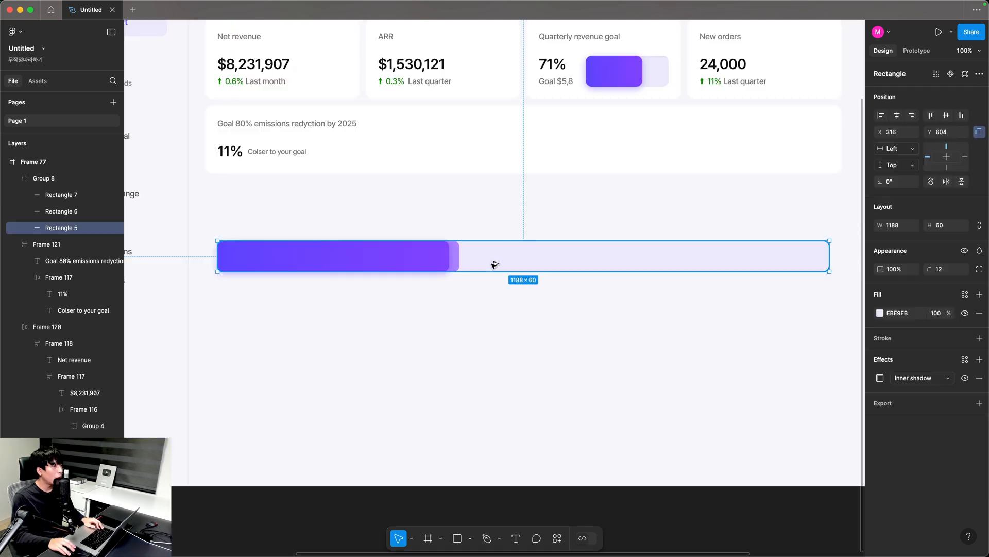
{"action": "left_click_drag", "start_coordinate": [495, 263], "coordinate": [493, 317]}
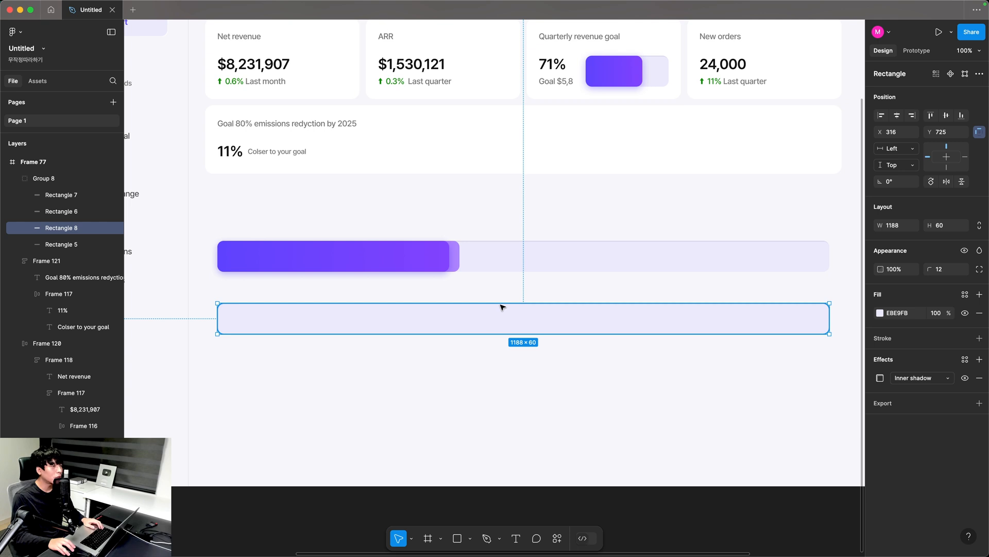
{"action": "left_click", "coordinate": [895, 226]}
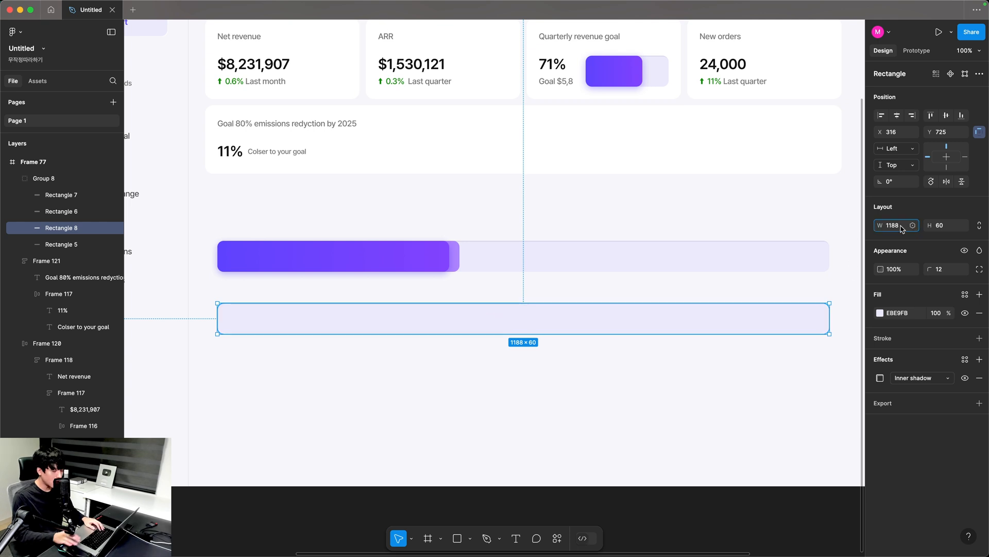
{"action": "type", "text": "/5"}
{"action": "key", "text": "Return"}
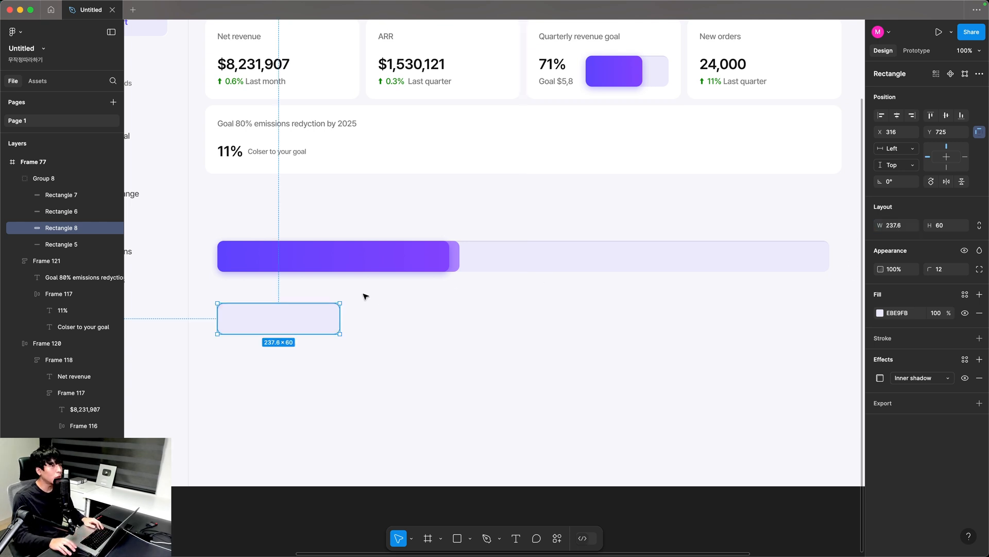
Duplicate the short pale segment into a row of five adjoining segments spanning the progress bar's width.
{"action": "left_click_drag", "start_coordinate": [372, 322], "coordinate": [604, 320]}
{"action": "left_click", "coordinate": [318, 322], "text": "shift"}
{"action": "left_click", "coordinate": [604, 321]}
{"action": "left_click_drag", "start_coordinate": [617, 322], "coordinate": [740, 326]}
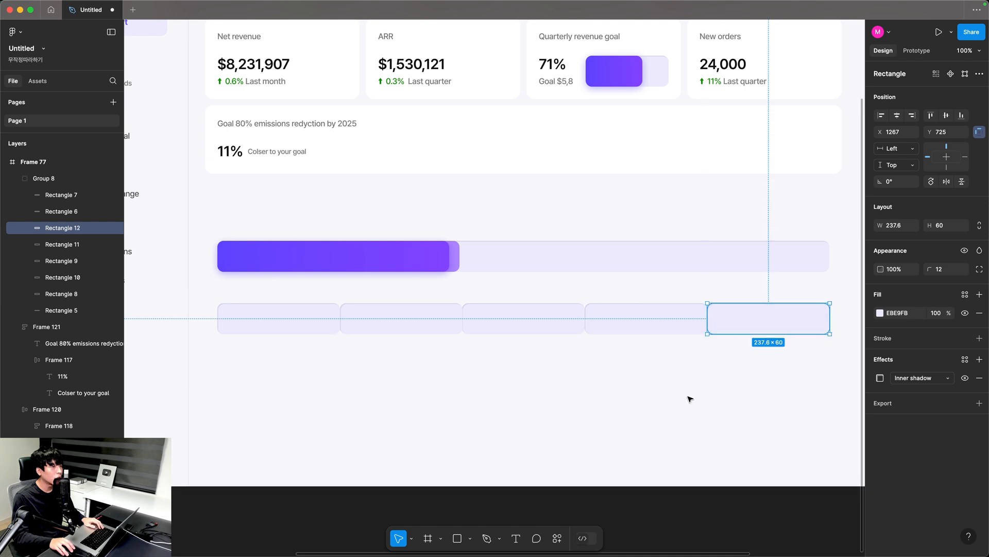
{"action": "left_click", "coordinate": [691, 400]}
Ungroup the progress bar and the five pale segments into separate rectangles.
{"action": "left_click", "coordinate": [393, 320]}
{"action": "key", "text": "super+shift+g"}
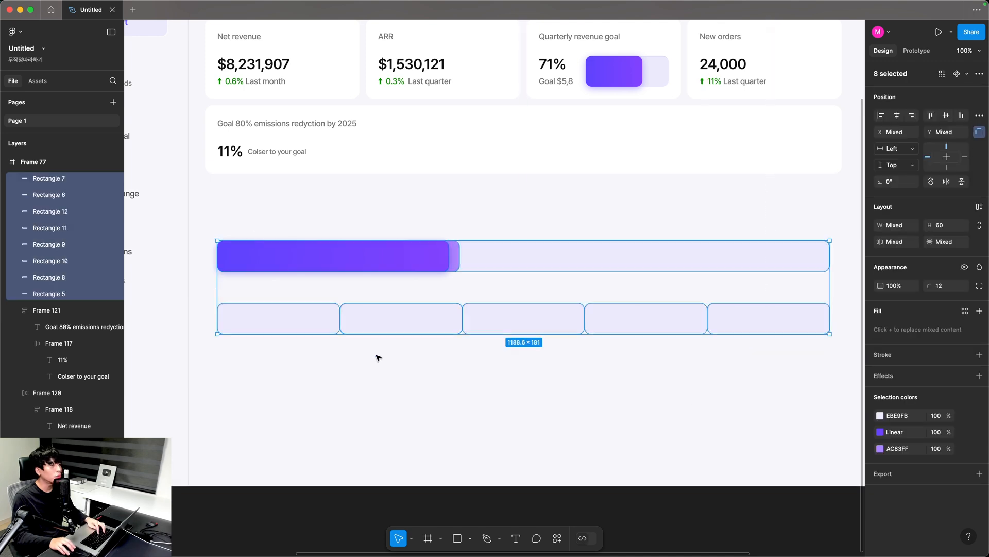
{"action": "left_click", "coordinate": [360, 363]}
{"action": "left_click_drag", "start_coordinate": [257, 367], "coordinate": [733, 307]}
{"action": "key", "text": "z"}
{"action": "left_click_drag", "start_coordinate": [184, 254], "coordinate": [327, 355]}
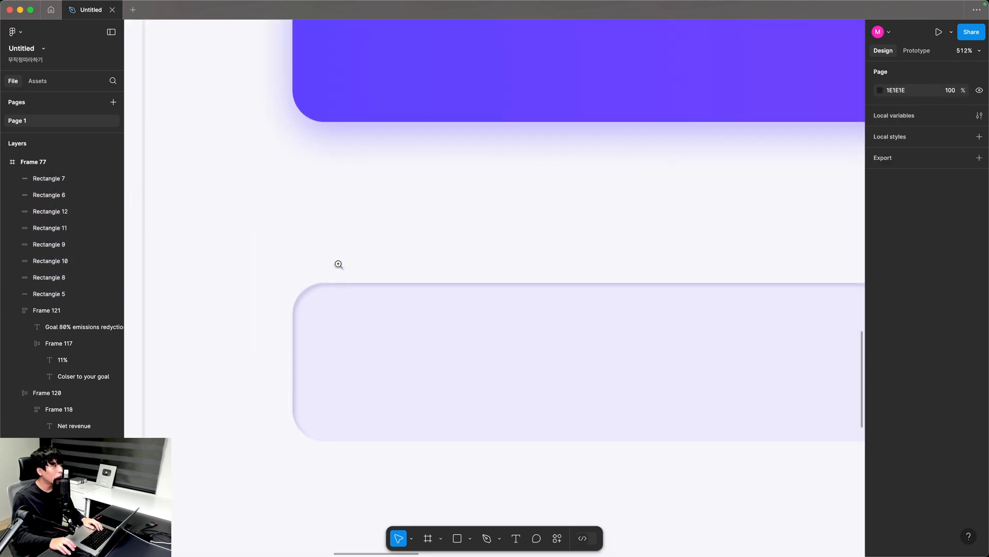
Add a text label reading 0% above the first pale segment.
{"action": "key", "text": "t"}
{"action": "left_click", "coordinate": [335, 241]}
{"action": "type", "text": "sdsd"}
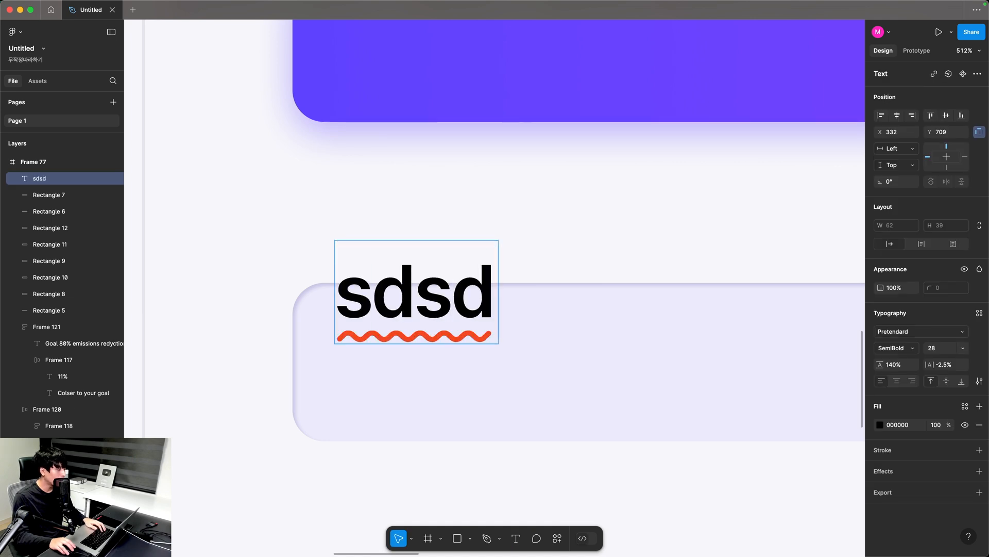
{"action": "double_click", "coordinate": [451, 289]}
{"action": "type", "text": "0"}
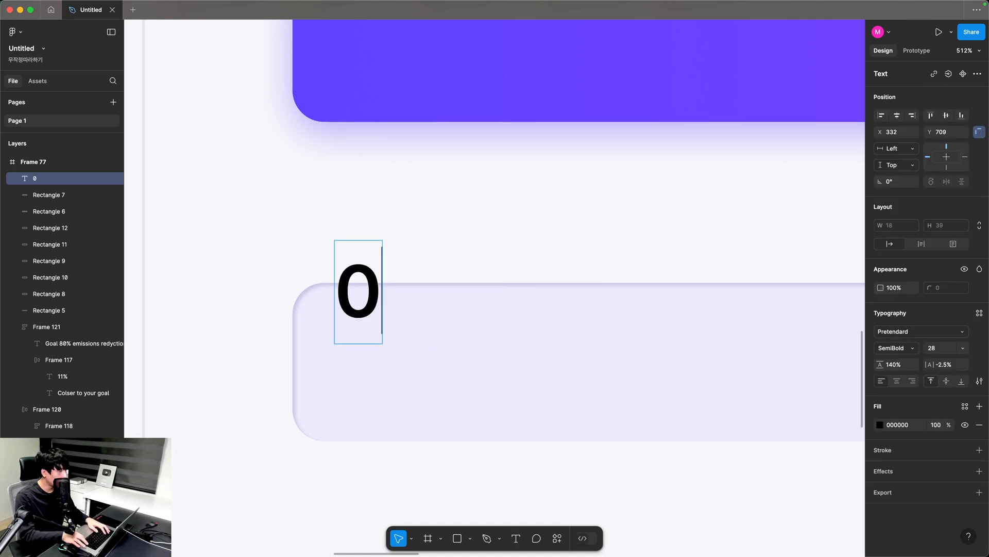
{"action": "type", "text": "%"}
{"action": "key", "text": "Escape"}
Style the 0% label with font size 14, Medium weight and fill colour 767676.
{"action": "left_click", "coordinate": [943, 347]}
{"action": "type", "text": "14"}
{"action": "key", "text": "Return"}
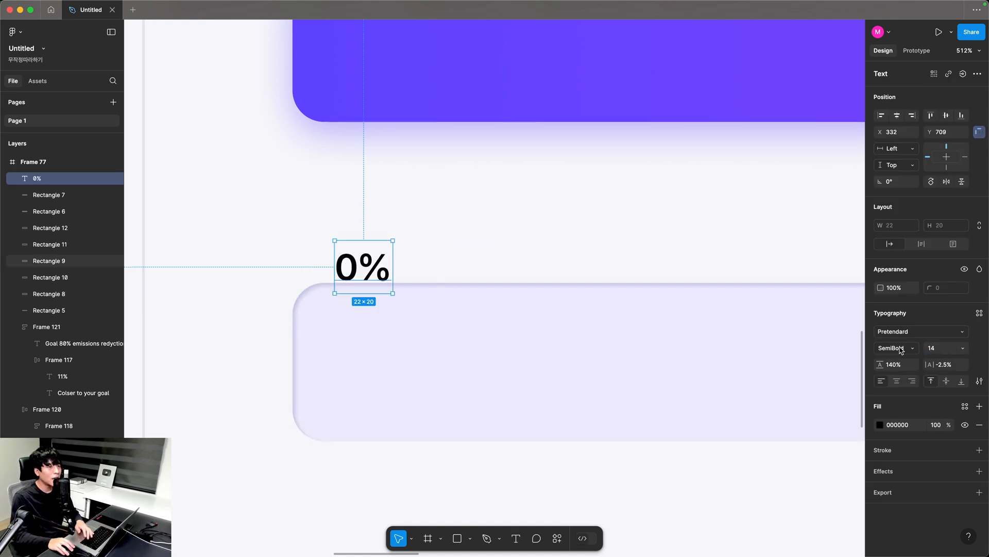
{"action": "left_click", "coordinate": [896, 348]}
{"action": "left_click", "coordinate": [894, 335]}
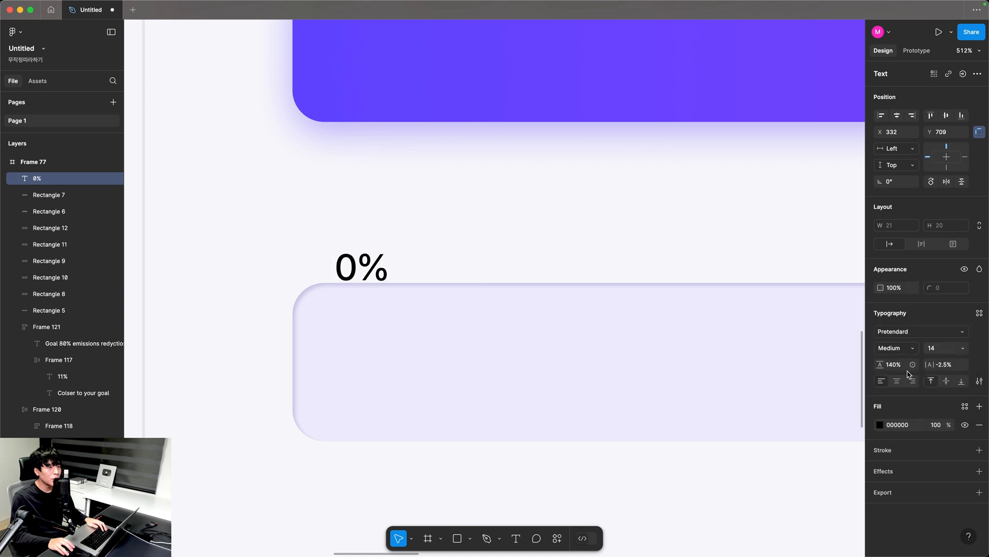
{"action": "left_click", "coordinate": [904, 426]}
{"action": "type", "text": "76767"}
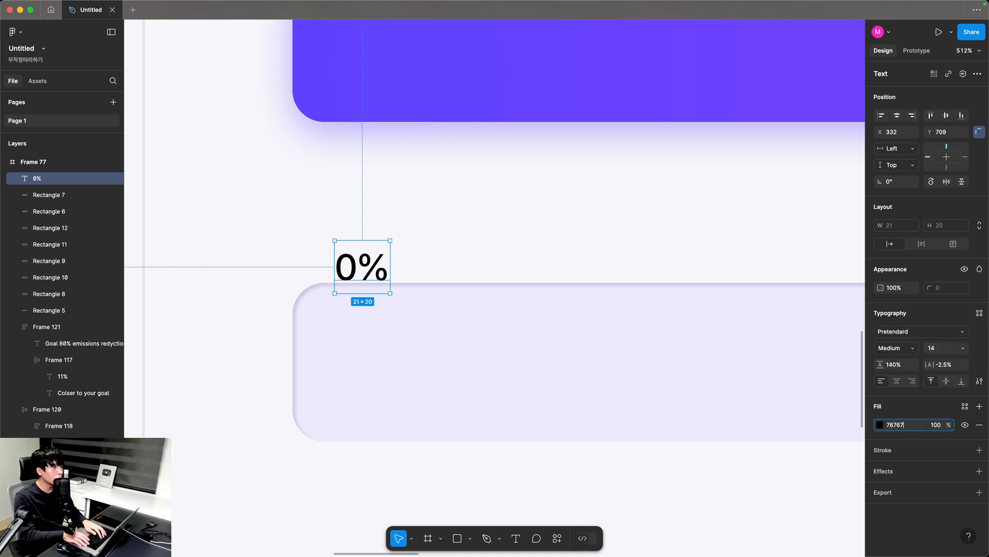
{"action": "type", "text": "6"}
{"action": "key", "text": "Return"}
Align the 0% label with the first pale segment's left edge and raise it to about 8 px above the segment.
{"action": "left_click_drag", "start_coordinate": [362, 267], "coordinate": [320, 251]}
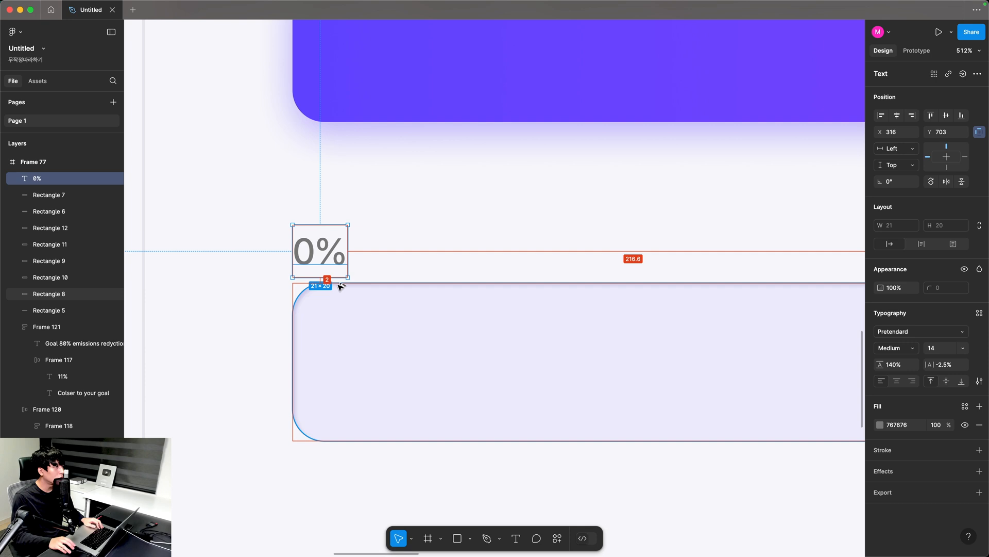
{"action": "key", "text": "Up"}
{"action": "key", "text": "Up"}
{"action": "key", "text": "Up"}
{"action": "key", "text": "Up"}
{"action": "key", "text": "Up"}
{"action": "key", "text": "Up"}
Duplicate the 0% label above the first segment boundary, change it to a centred 20%, and copy it above the second boundary.
{"action": "key", "text": "super+minus"}
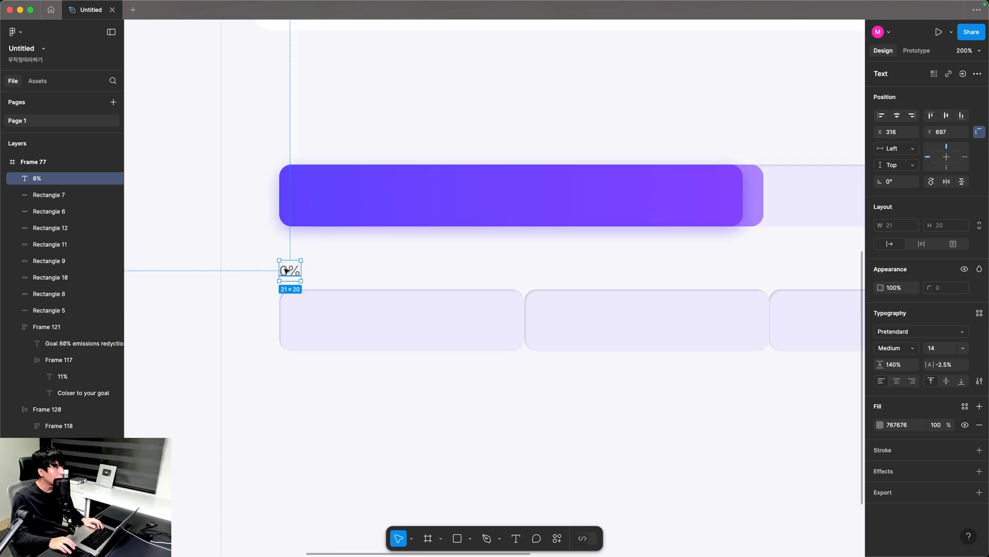
{"action": "left_click_drag", "start_coordinate": [286, 270], "coordinate": [770, 280]}
{"action": "double_click", "coordinate": [518, 271]}
{"action": "type", "text": "20"}
{"action": "key", "text": "Escape"}
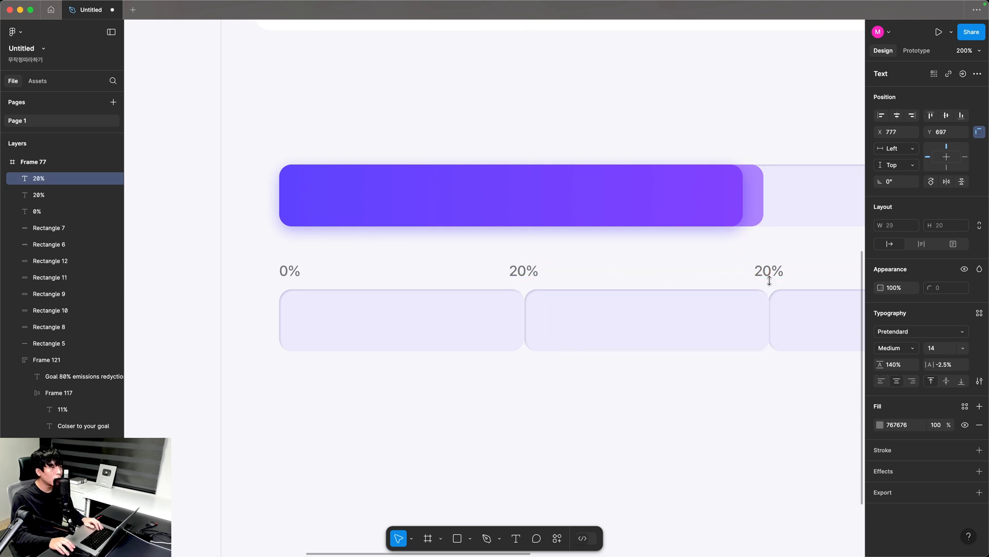
Change the second boundary's label to 40% and add a copy reading 60% above the third boundary.
{"action": "scroll", "coordinate": [770, 281], "scroll_direction": "right", "scroll_amount": 7}
{"action": "double_click", "coordinate": [392, 276]}
{"action": "type", "text": "40"}
{"action": "key", "text": "Escape"}
{"action": "left_click_drag", "start_coordinate": [404, 274], "coordinate": [544, 279]}
{"action": "double_click", "coordinate": [633, 283]}
{"action": "type", "text": "60"}
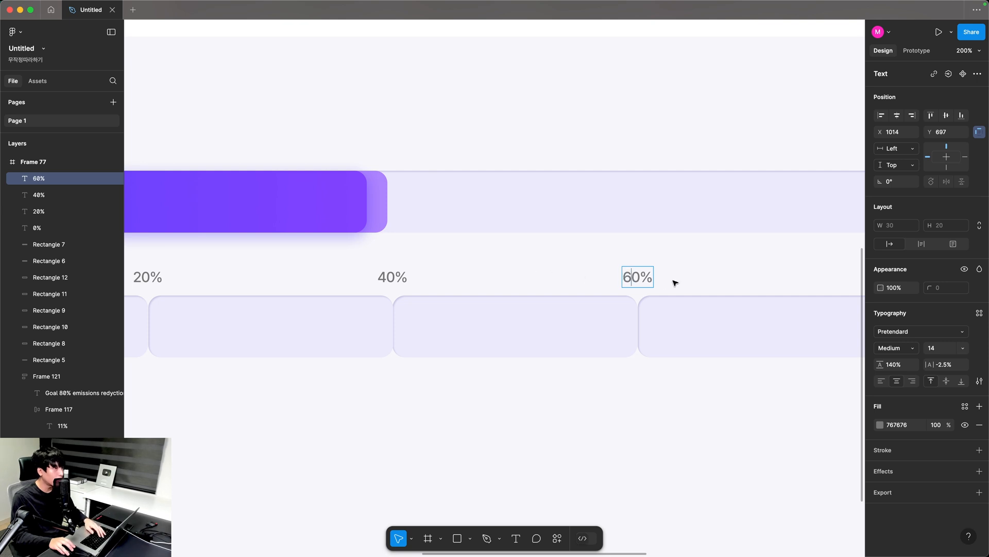
{"action": "key", "text": "Escape"}
Duplicate the 60% label above the fourth segment boundary and change the copy to 80%.
{"action": "scroll", "coordinate": [675, 283], "scroll_direction": "right", "scroll_amount": 7}
{"action": "left_click_drag", "start_coordinate": [380, 283], "coordinate": [623, 295]}
{"action": "double_click", "coordinate": [620, 283]}
{"action": "left_click_drag", "start_coordinate": [617, 282], "coordinate": [587, 283]}
{"action": "type", "text": "8"}
{"action": "key", "text": "Escape"}
Duplicate the 80% label above the right end of the last segment and change the copy to 100%.
{"action": "left_click_drag", "start_coordinate": [696, 276], "coordinate": [449, 283]}
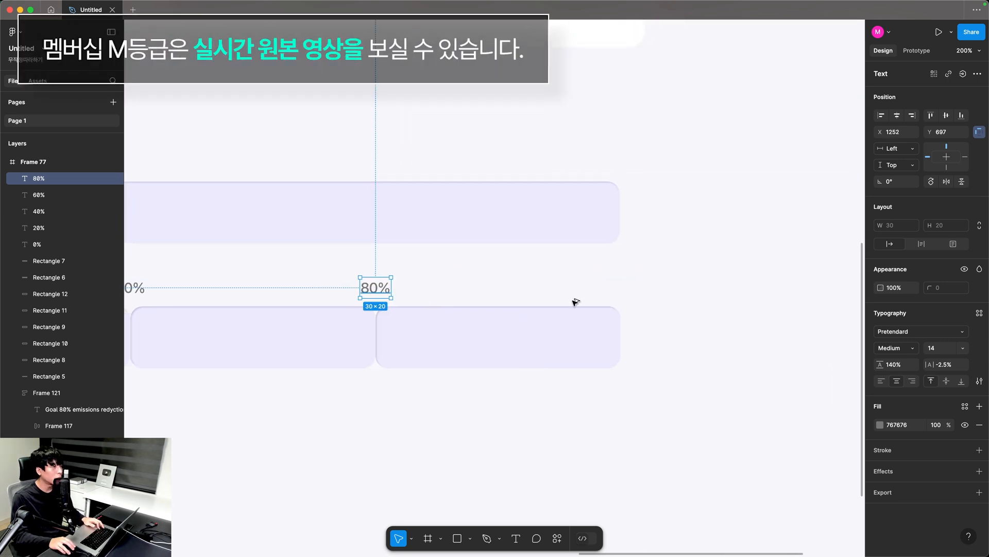
{"action": "left_click_drag", "start_coordinate": [573, 299], "coordinate": [600, 291]}
{"action": "double_click", "coordinate": [605, 292]}
{"action": "type", "text": "100"}
{"action": "key", "text": "Escape"}
Draw a vertical line about 59 px tall with the Pen tool across the pale progress track, just above the 80% label.
{"action": "left_click_drag", "start_coordinate": [417, 348], "coordinate": [729, 333]}
{"action": "scroll", "coordinate": [752, 344], "scroll_direction": "up", "scroll_amount": 5}
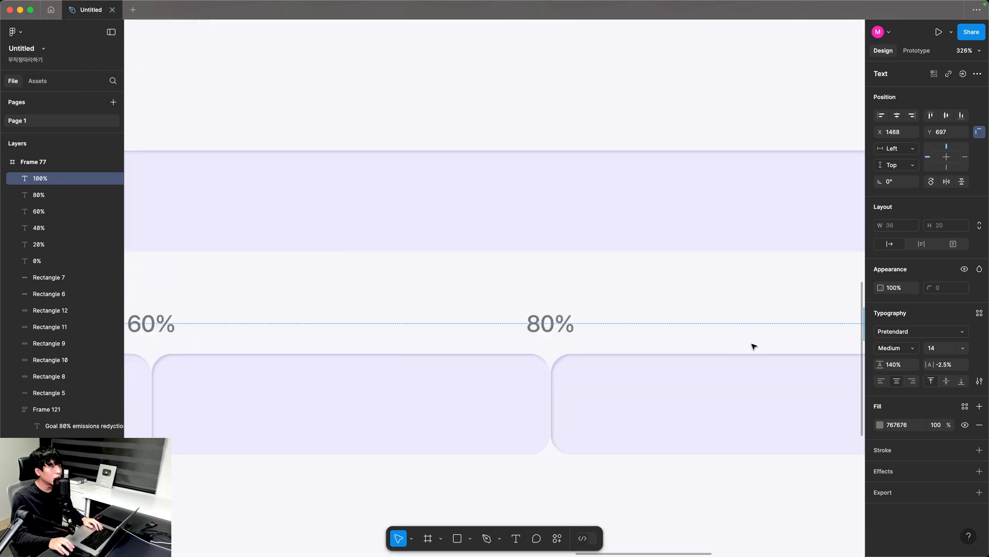
{"action": "scroll", "coordinate": [598, 320], "scroll_direction": "down", "scroll_amount": 1}
{"action": "scroll", "coordinate": [696, 439], "scroll_direction": "up", "scroll_amount": 3}
{"action": "scroll", "coordinate": [545, 393], "scroll_direction": "up", "scroll_amount": 2}
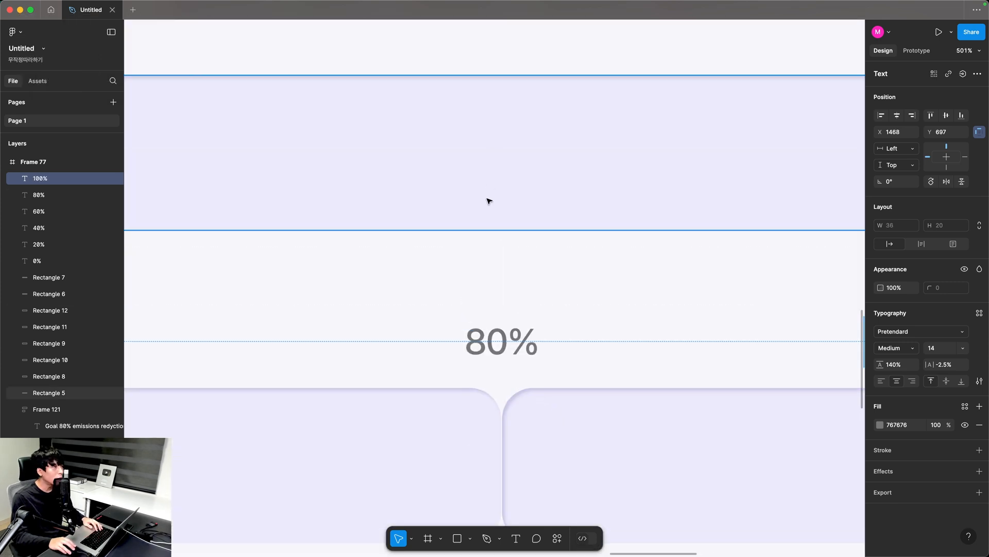
{"action": "left_click", "coordinate": [550, 281]}
{"action": "key", "text": "p"}
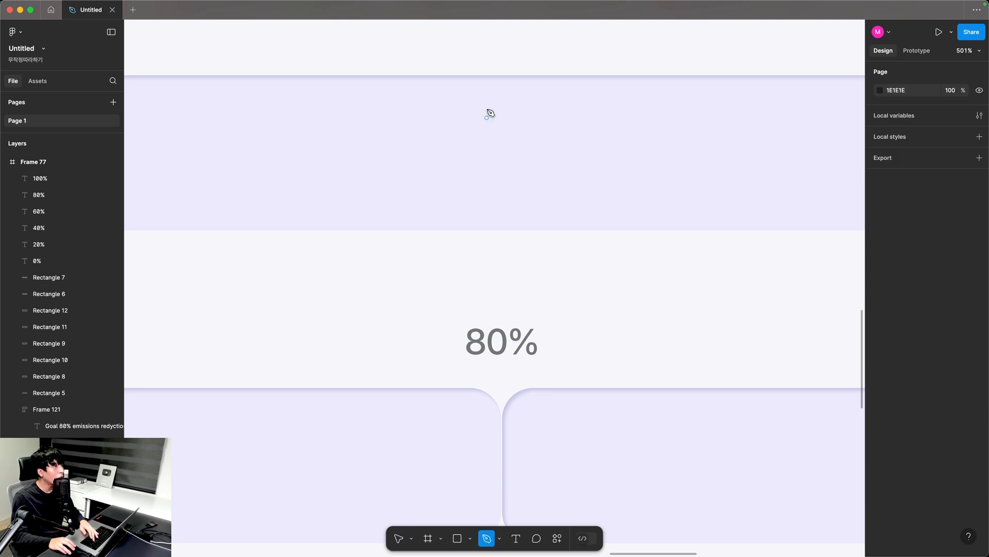
{"action": "left_click", "coordinate": [488, 77]}
{"action": "left_click", "coordinate": [488, 229]}
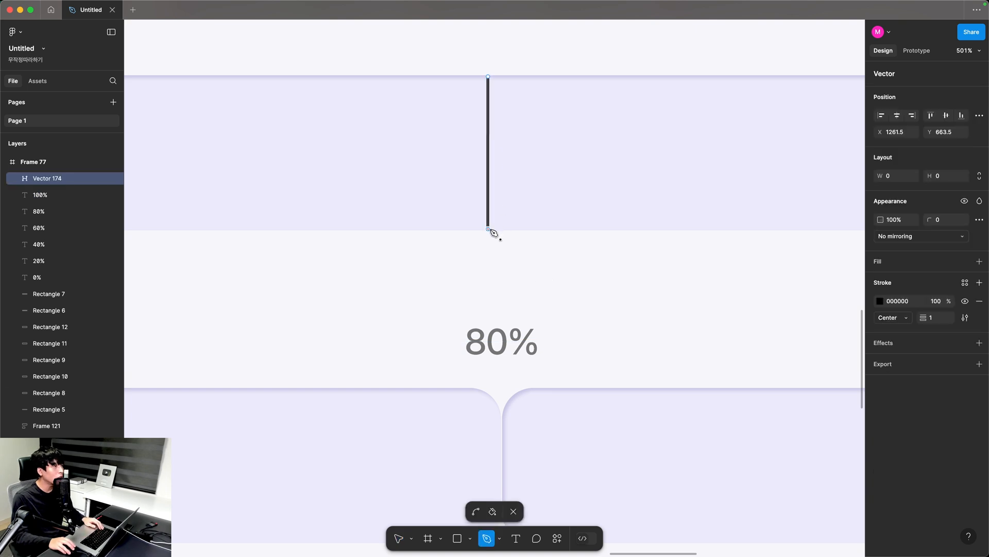
{"action": "key", "text": "Escape"}
{"action": "key", "text": "Escape"}
Set the vertical line's height to 60.
{"action": "key", "text": "shift+2"}
{"action": "left_click", "coordinate": [942, 226]}
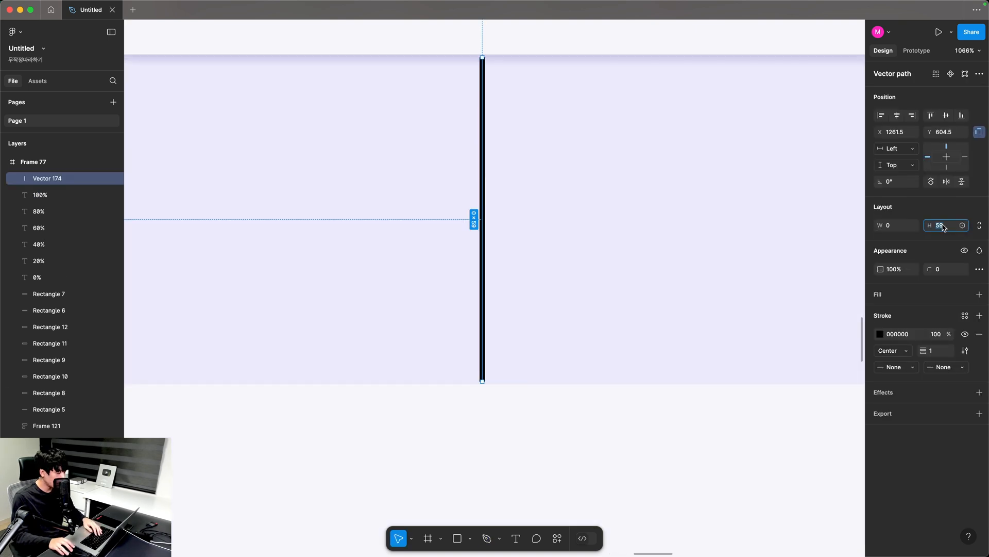
{"action": "key", "text": "Return"}
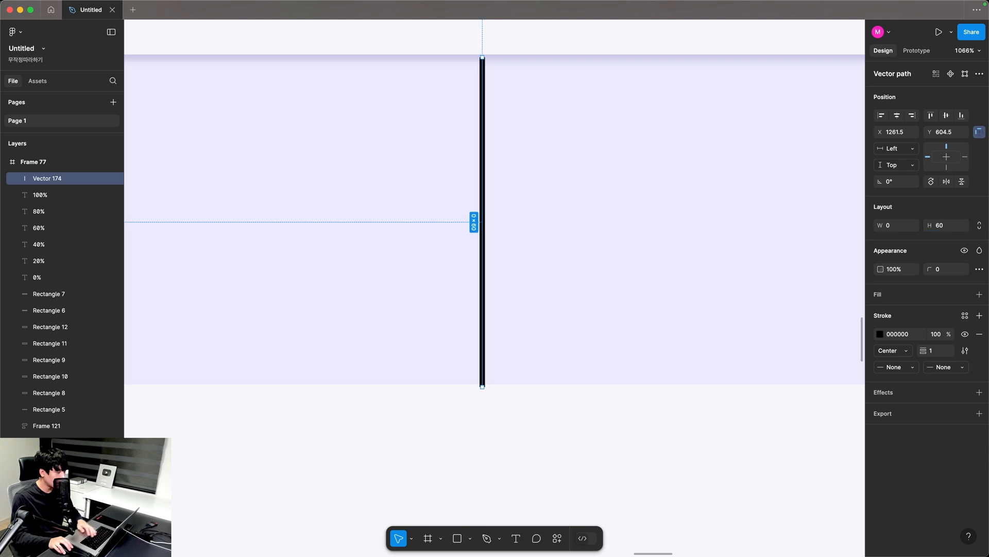
Give the vertical line a dashed stroke in color 111111 at 20% opacity.
{"action": "left_click", "coordinate": [900, 333]}
{"action": "type", "text": "111"}
{"action": "key", "text": "Tab"}
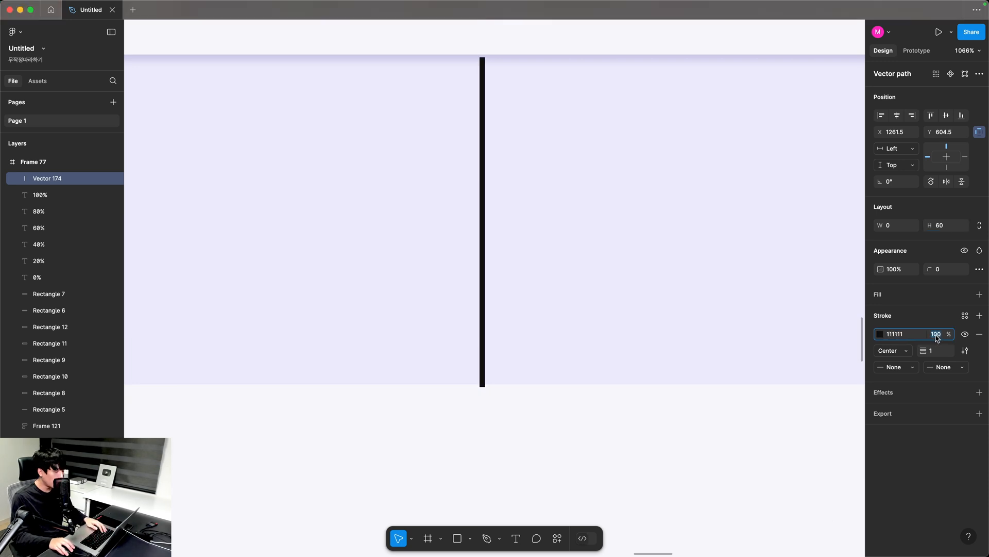
{"action": "type", "text": "20"}
{"action": "key", "text": "Return"}
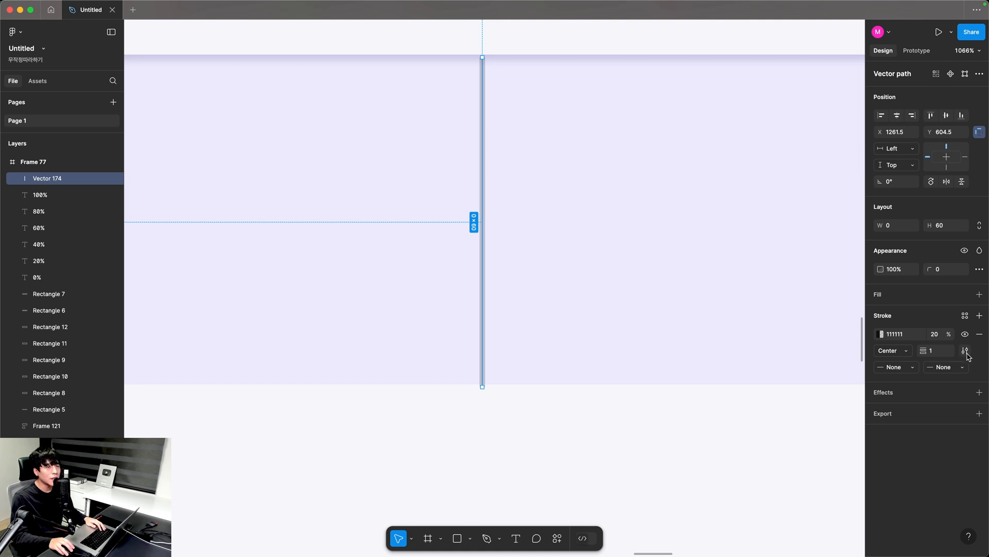
{"action": "left_click", "coordinate": [966, 352]}
{"action": "left_click", "coordinate": [834, 392]}
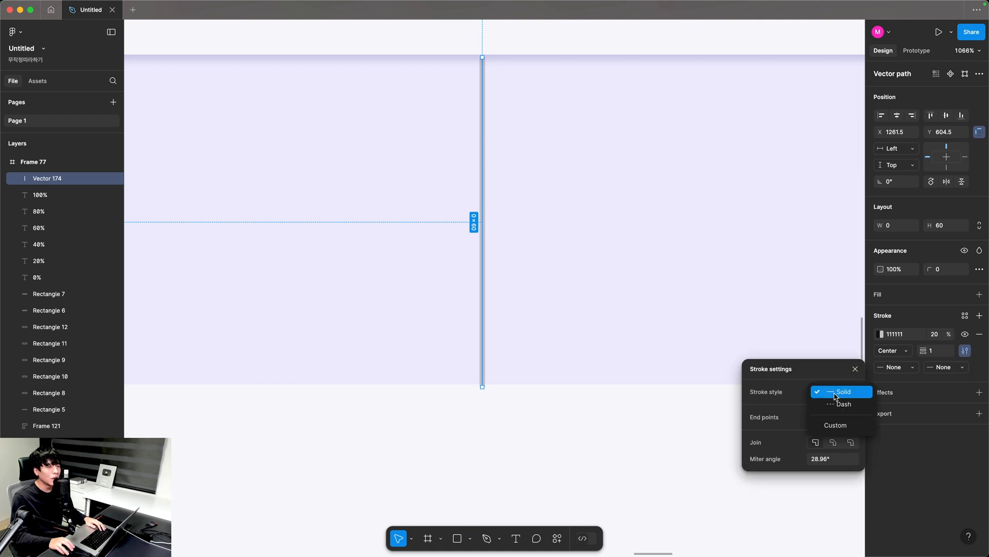
{"action": "left_click", "coordinate": [836, 405]}
Align the dashed line with the top edge of the progress track at X 1261, Y 604.
{"action": "key", "text": "z"}
{"action": "left_click_drag", "start_coordinate": [439, 37], "coordinate": [495, 98]}
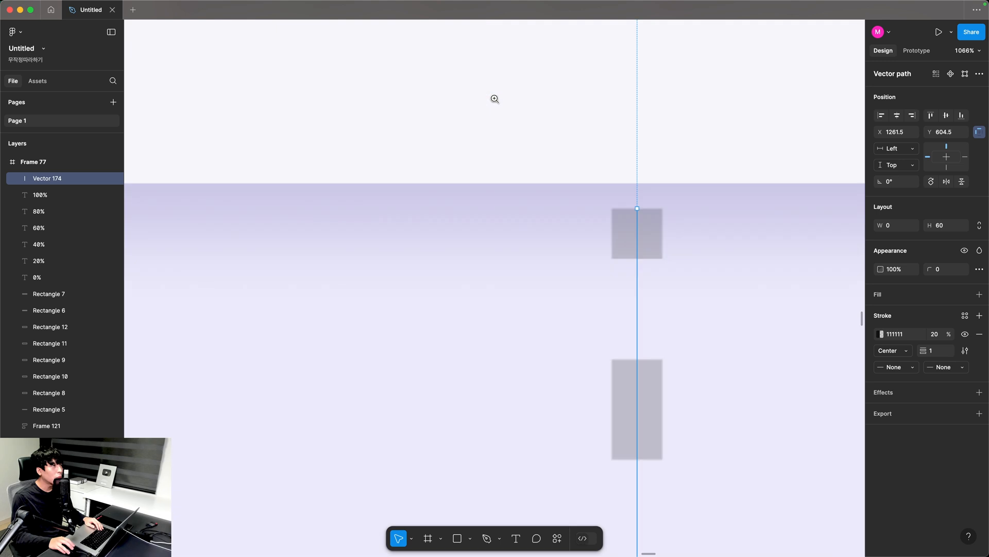
{"action": "left_click_drag", "start_coordinate": [636, 214], "coordinate": [635, 211]}
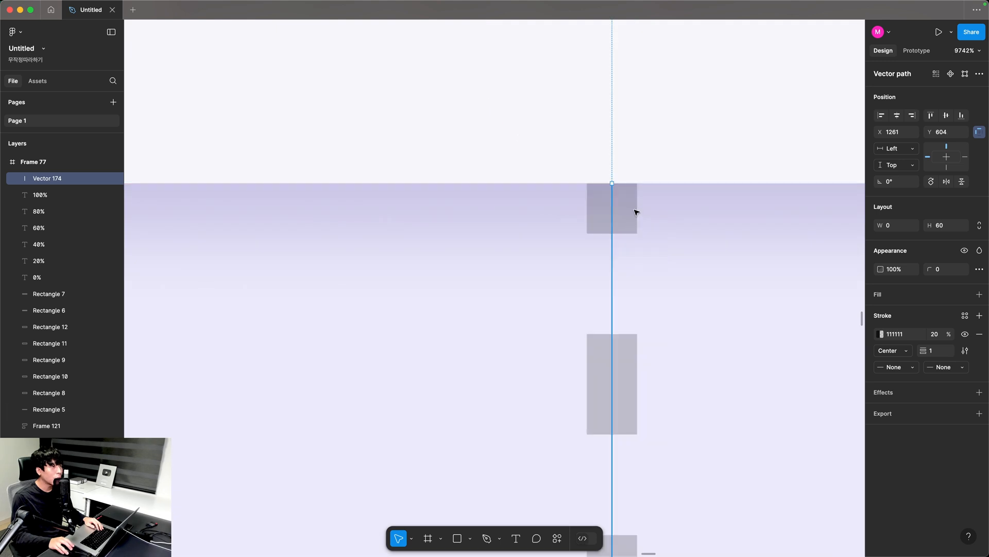
{"action": "key", "text": "shift+0"}
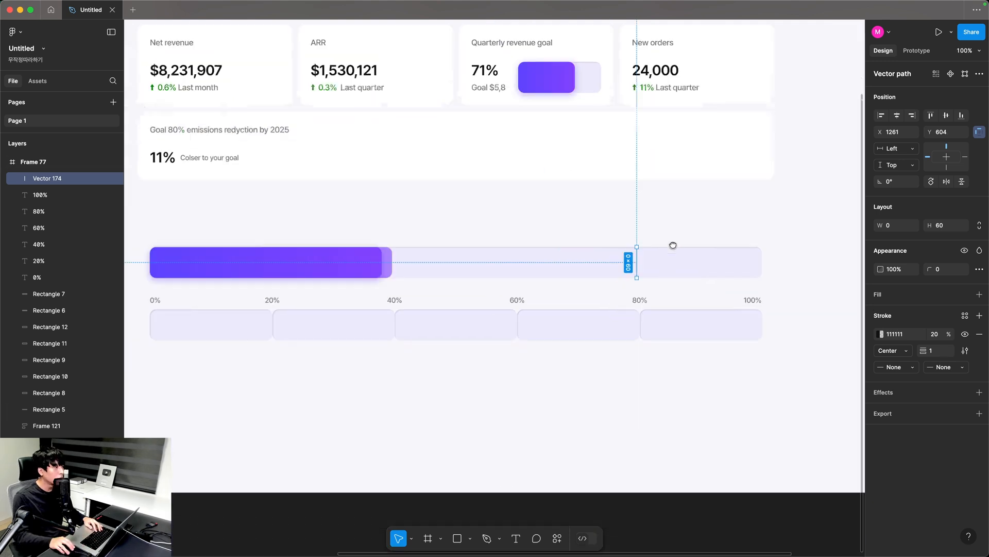
Delete the segment rectangles below the progress bar and move the six percentage labels above the bar to Y 576.
{"action": "left_click_drag", "start_coordinate": [242, 370], "coordinate": [740, 318]}
{"action": "key", "text": "Delete"}
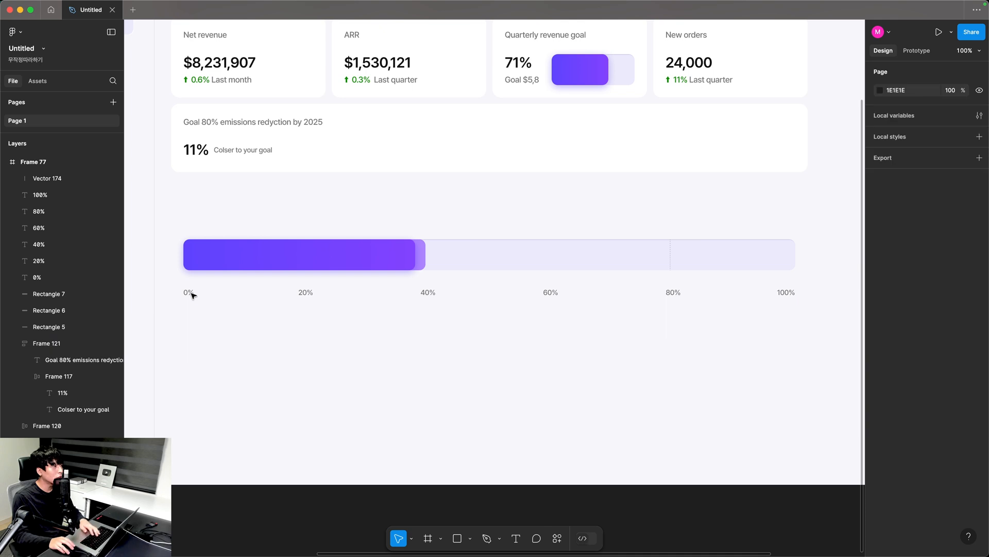
{"action": "left_click_drag", "start_coordinate": [174, 278], "coordinate": [711, 325]}
{"action": "left_click_drag", "start_coordinate": [574, 292], "coordinate": [547, 237]}
{"action": "left_click_drag", "start_coordinate": [183, 215], "coordinate": [284, 275]}
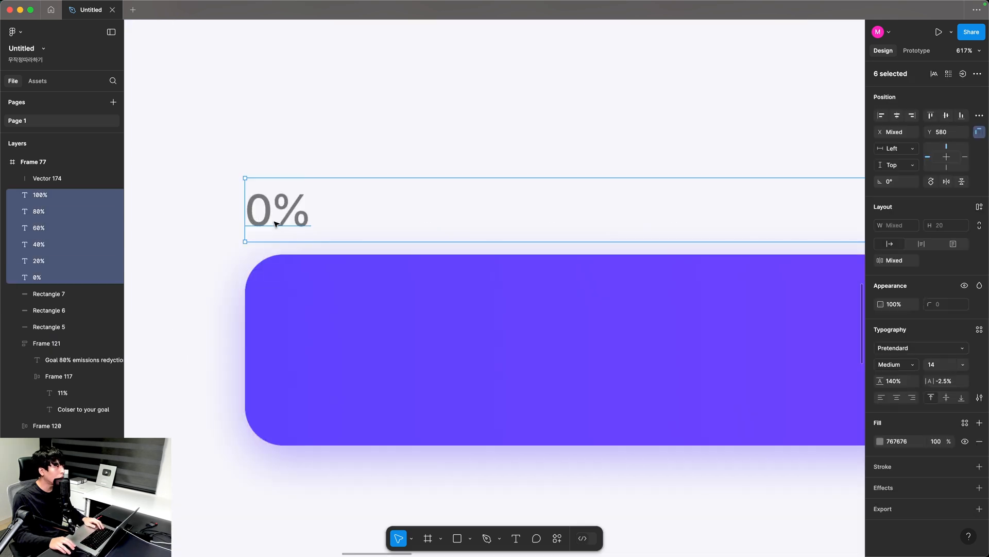
{"action": "key", "text": "super+z"}
{"action": "key", "text": "shift+0"}
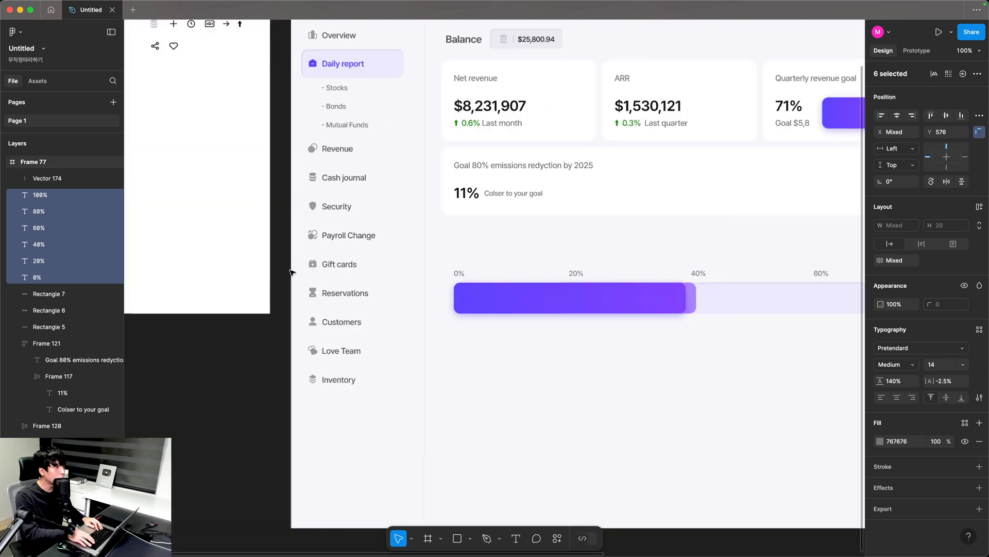
Group the percentage labels with the progress bar and move the group into the emissions goal card.
{"action": "left_click_drag", "start_coordinate": [438, 306], "coordinate": [227, 309]}
{"action": "left_click_drag", "start_coordinate": [236, 253], "coordinate": [841, 370]}
{"action": "key", "text": "super+g"}
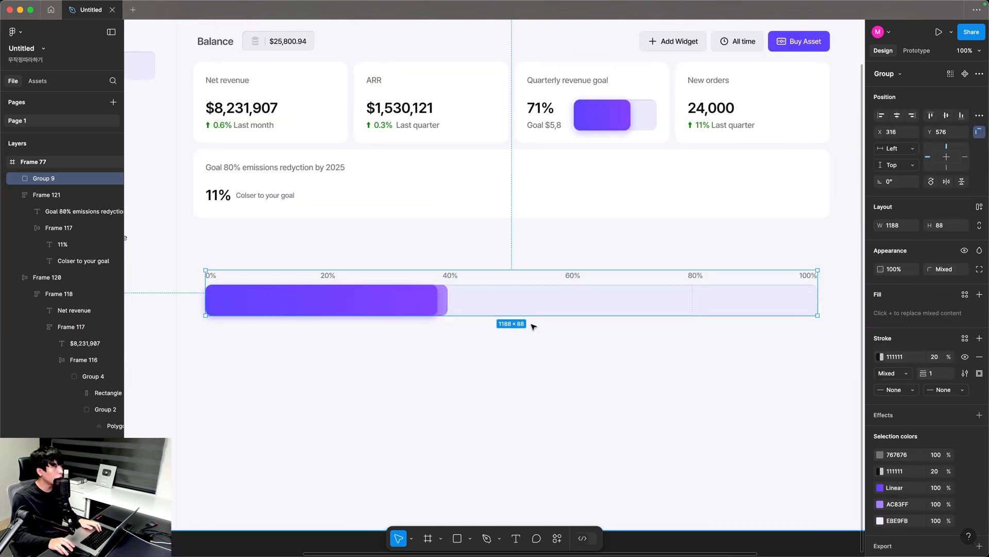
{"action": "left_click", "coordinate": [300, 198]}
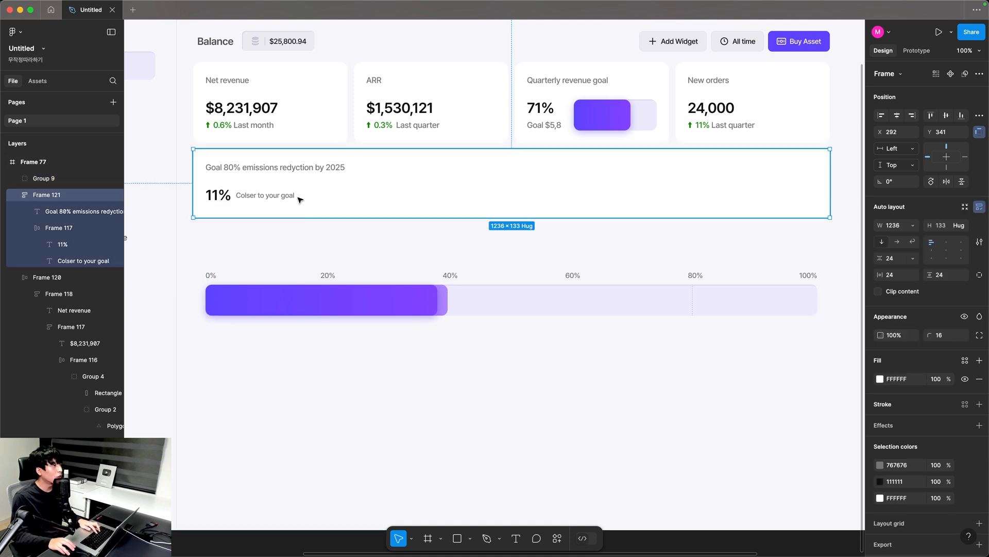
{"action": "key", "text": "super+v"}
{"action": "left_click", "coordinate": [289, 301]}
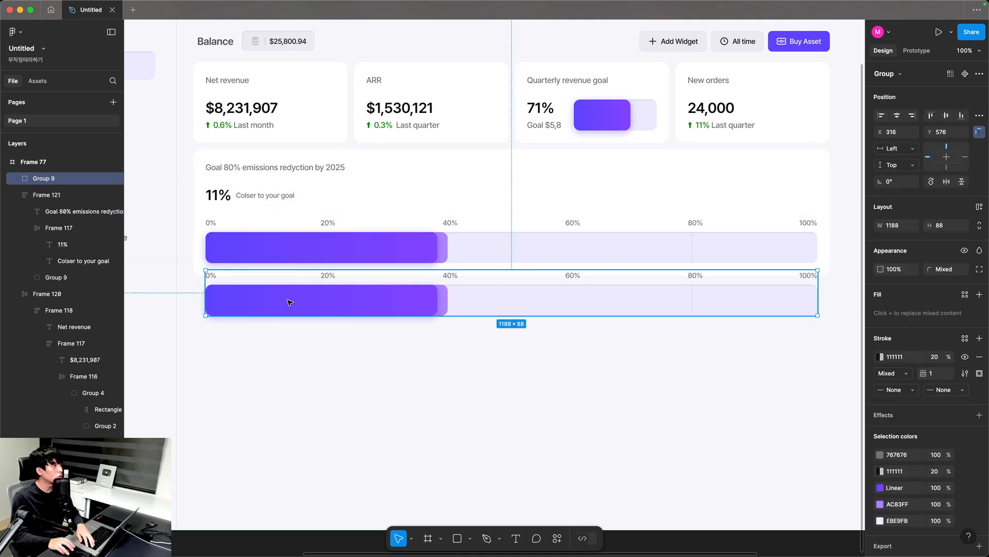
{"action": "key", "text": "Delete"}
Combine the card's title and 11% row in an auto layout frame with a gap of 16.
{"action": "key", "text": "z"}
{"action": "left_click_drag", "start_coordinate": [169, 131], "coordinate": [443, 310]}
{"action": "left_click", "coordinate": [280, 145]}
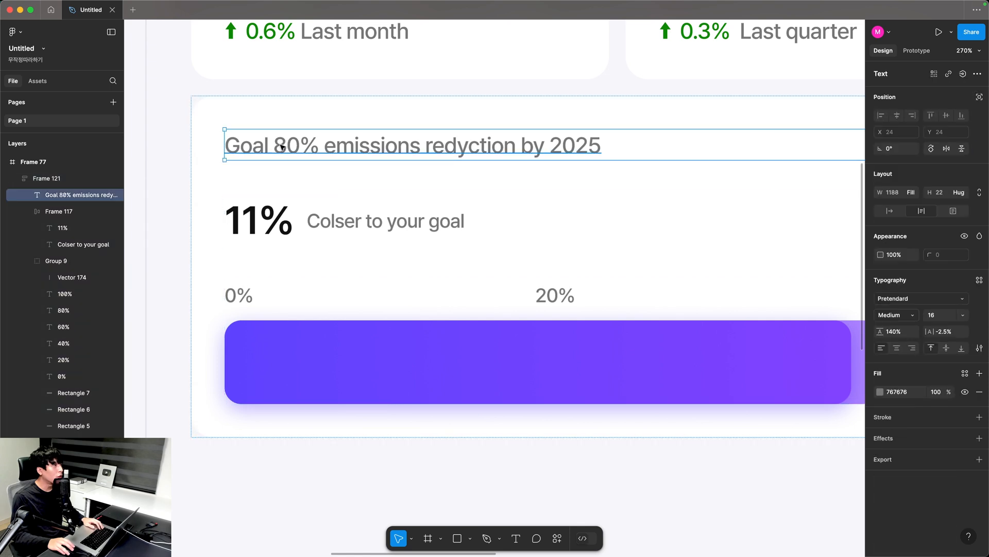
{"action": "left_click", "coordinate": [260, 219], "text": "shift"}
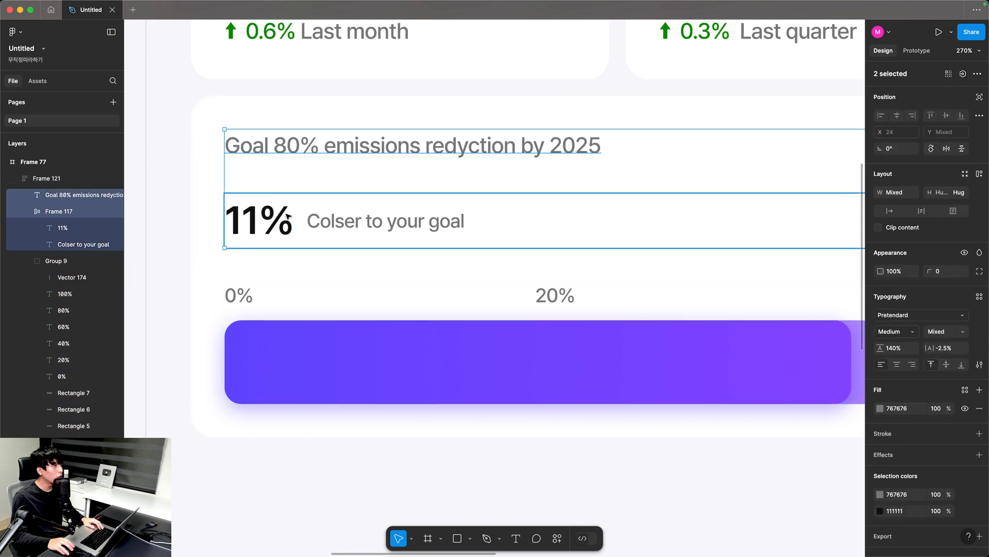
{"action": "left_click", "coordinate": [980, 174]}
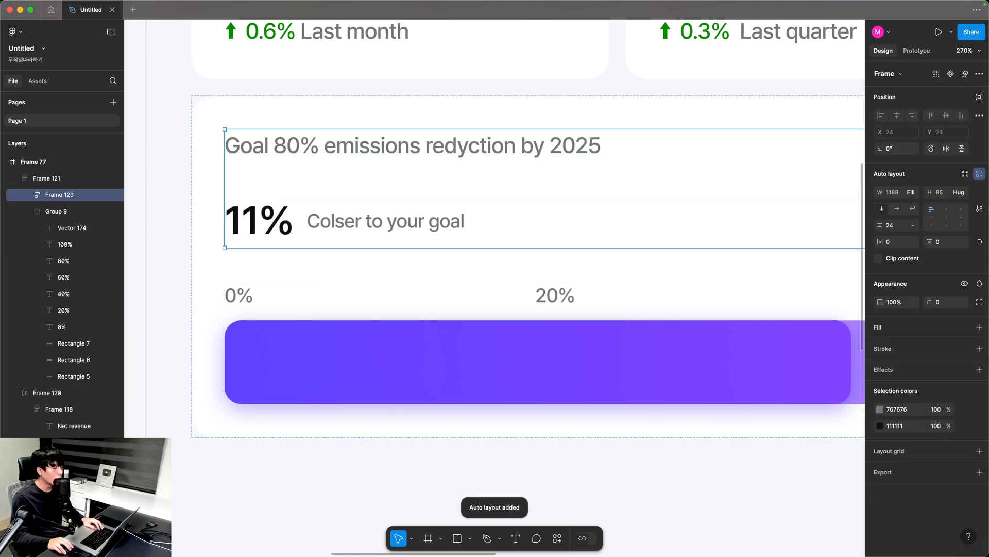
{"action": "left_click", "coordinate": [890, 225]}
{"action": "type", "text": "16"}
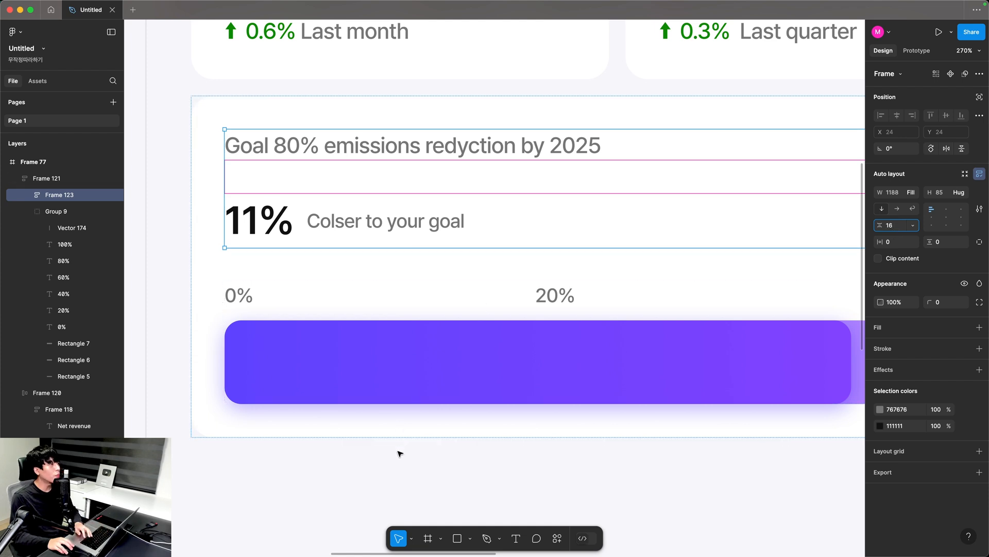
{"action": "key", "text": "Return"}
{"action": "left_click", "coordinate": [394, 481]}
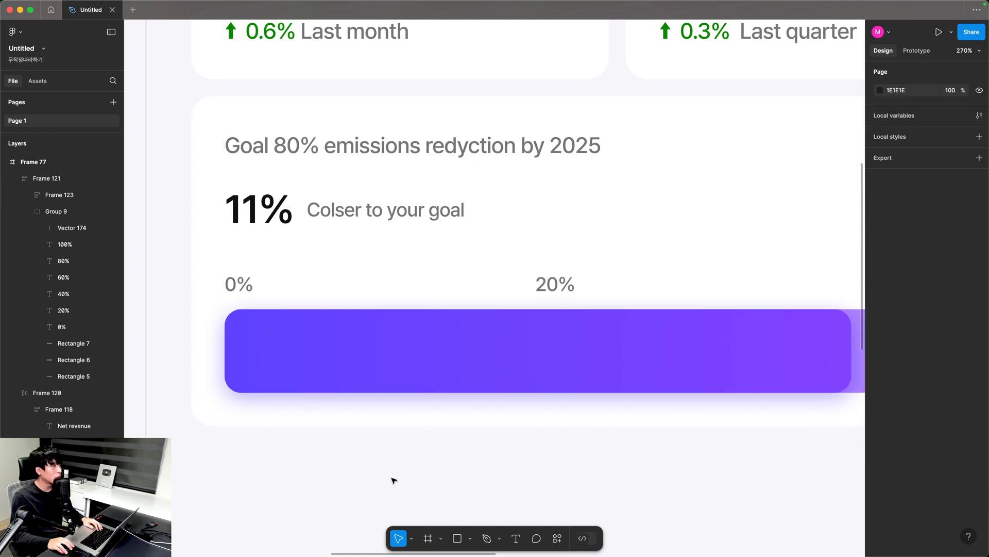
Measure the gap between the card's text block and the progress bar group.
{"action": "left_click", "coordinate": [258, 283]}
{"action": "left_click", "coordinate": [299, 210]}
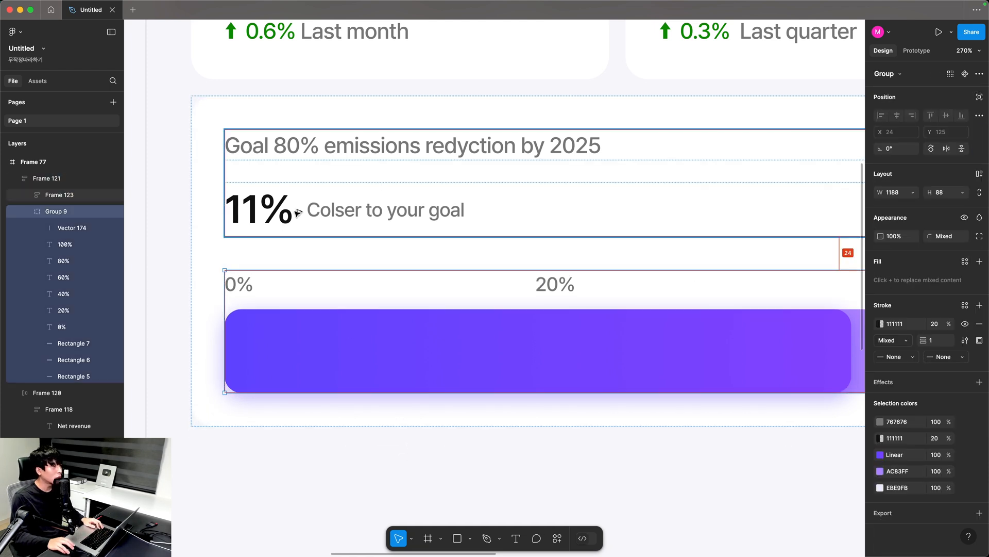
{"action": "left_click", "coordinate": [589, 461]}
{"action": "key", "text": "shift+0"}
{"action": "left_click_drag", "start_coordinate": [596, 453], "coordinate": [494, 437]}
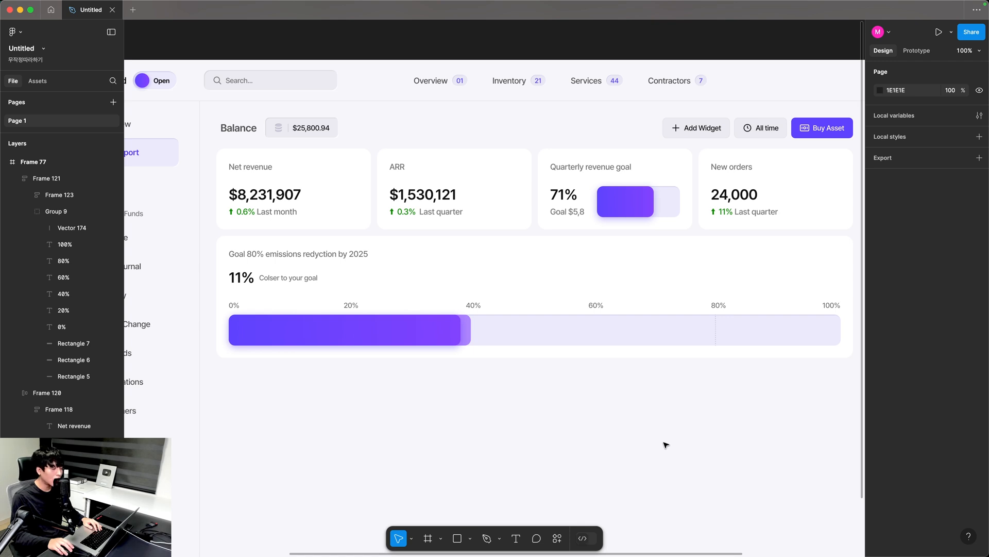
Set both right corner radii of the purple gradient rectangle in the Quarterly revenue goal card to 6.
{"action": "left_click_drag", "start_coordinate": [378, 143], "coordinate": [709, 381]}
{"action": "left_click_drag", "start_coordinate": [612, 235], "coordinate": [917, 422]}
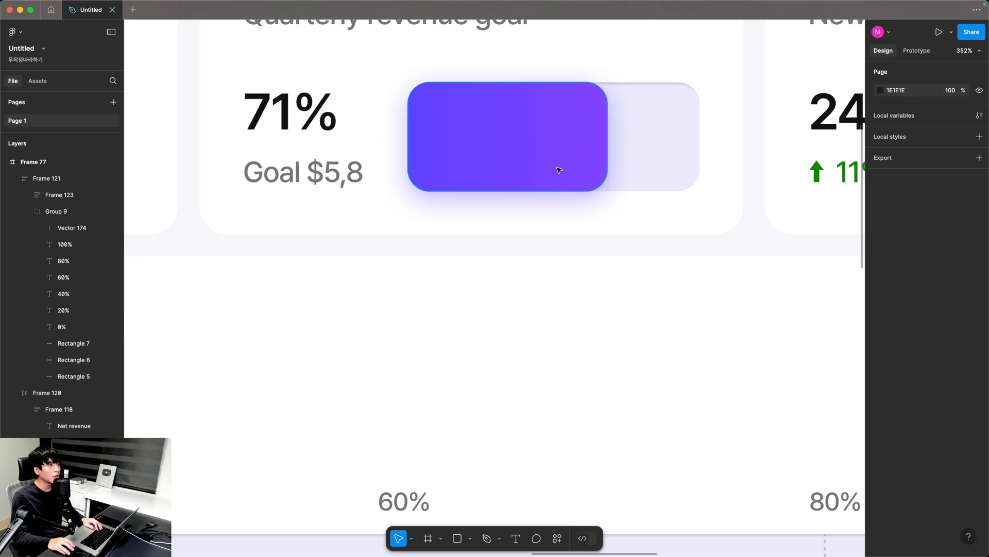
{"action": "left_click", "coordinate": [561, 165], "text": "super"}
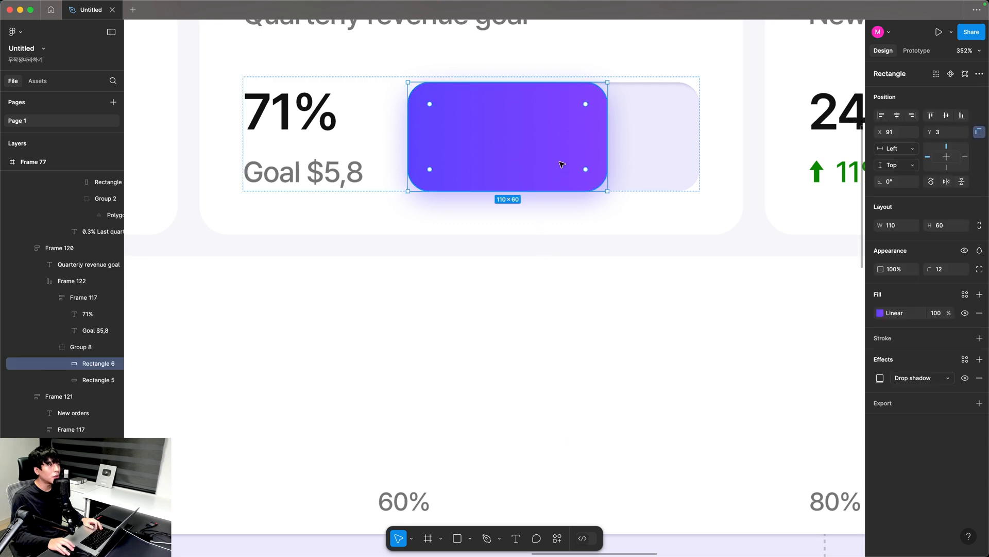
{"action": "left_click", "coordinate": [980, 269]}
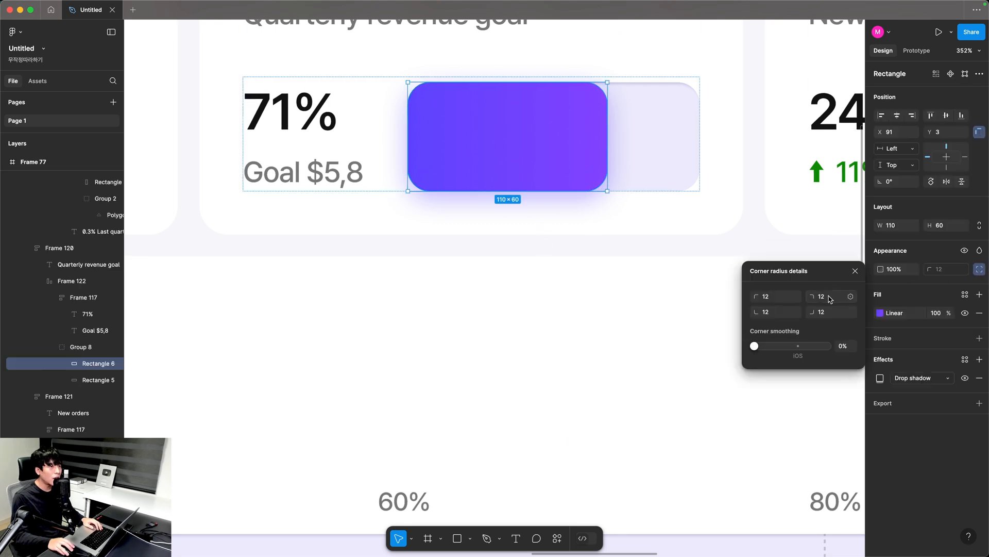
{"action": "type", "text": "4"}
{"action": "left_click", "coordinate": [825, 314]}
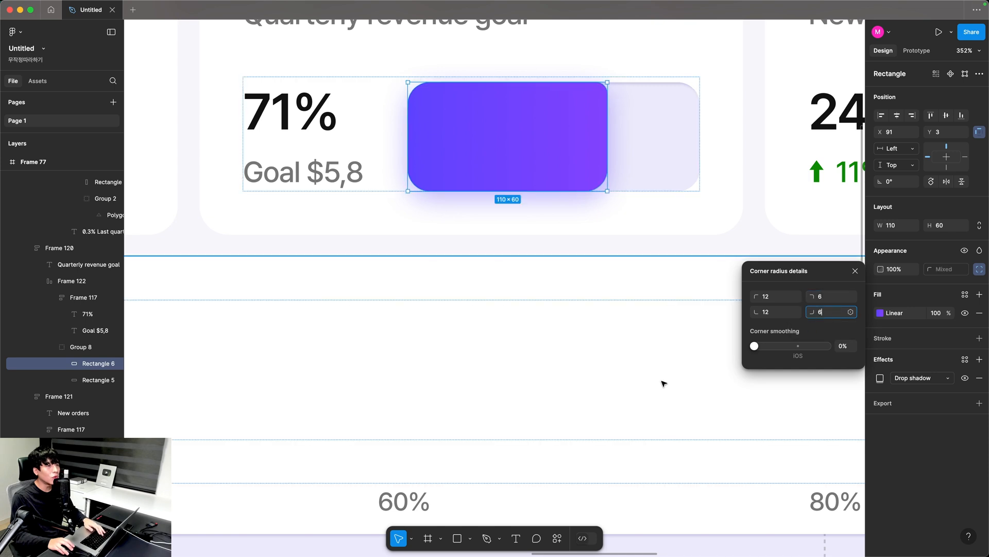
{"action": "type", "text": "4"}
{"action": "left_click", "coordinate": [672, 384]}
Set both right corner radii of the two purple rectangles in the emissions goal progress bar to 6.
{"action": "scroll", "coordinate": [568, 345], "scroll_direction": "down", "scroll_amount": 10}
{"action": "scroll", "coordinate": [567, 278], "scroll_direction": "left", "scroll_amount": 5}
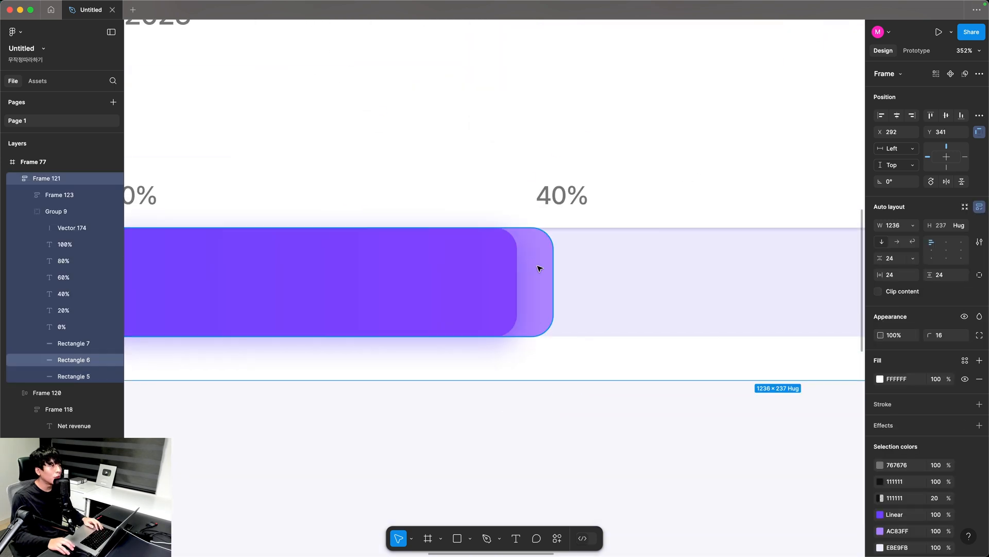
{"action": "left_click", "coordinate": [536, 270], "text": "super"}
{"action": "left_click", "coordinate": [453, 281], "text": "shift"}
{"action": "left_click", "coordinate": [980, 269]}
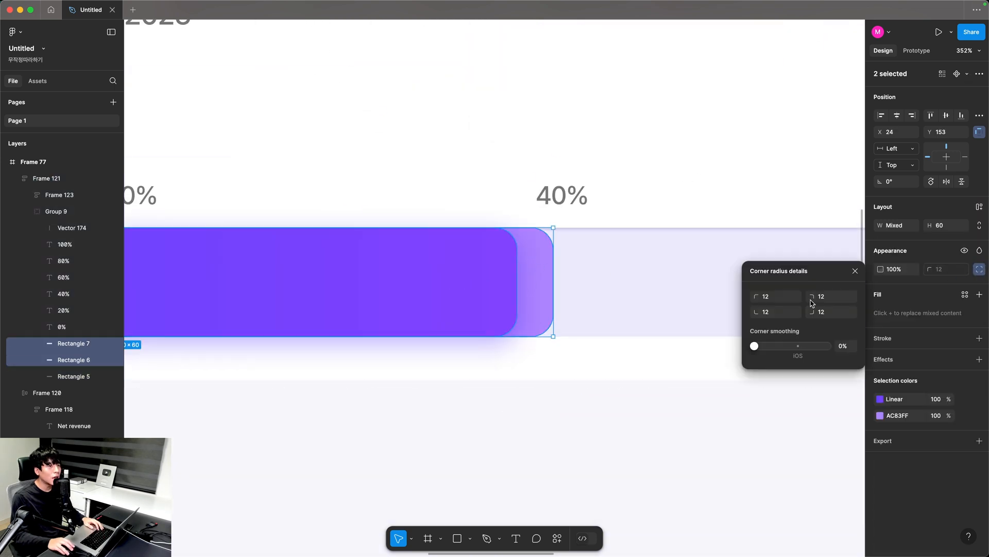
{"action": "type", "text": "4"}
{"action": "left_click", "coordinate": [825, 312]}
{"action": "type", "text": "4"}
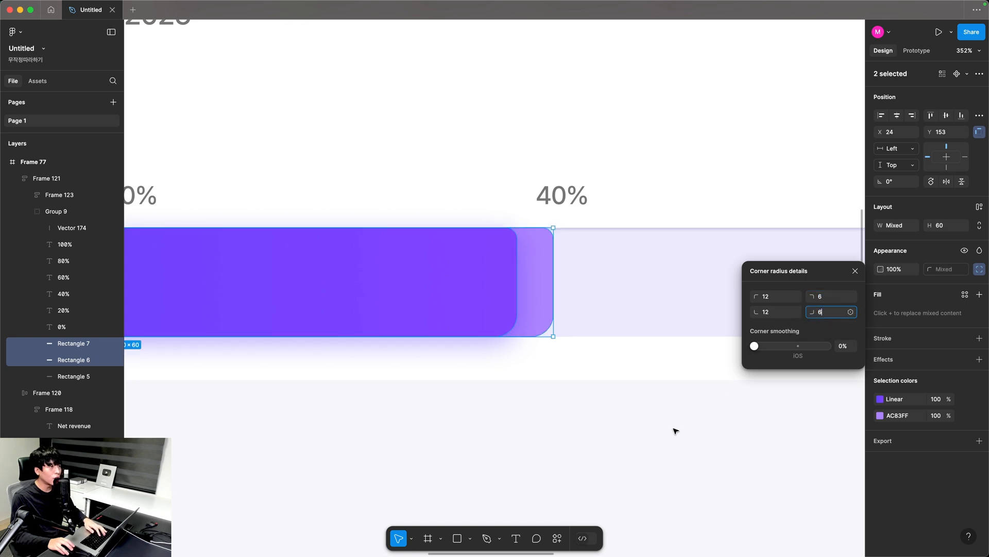
{"action": "left_click", "coordinate": [664, 439]}
{"action": "scroll", "coordinate": [661, 437], "scroll_direction": "down", "scroll_amount": 10}
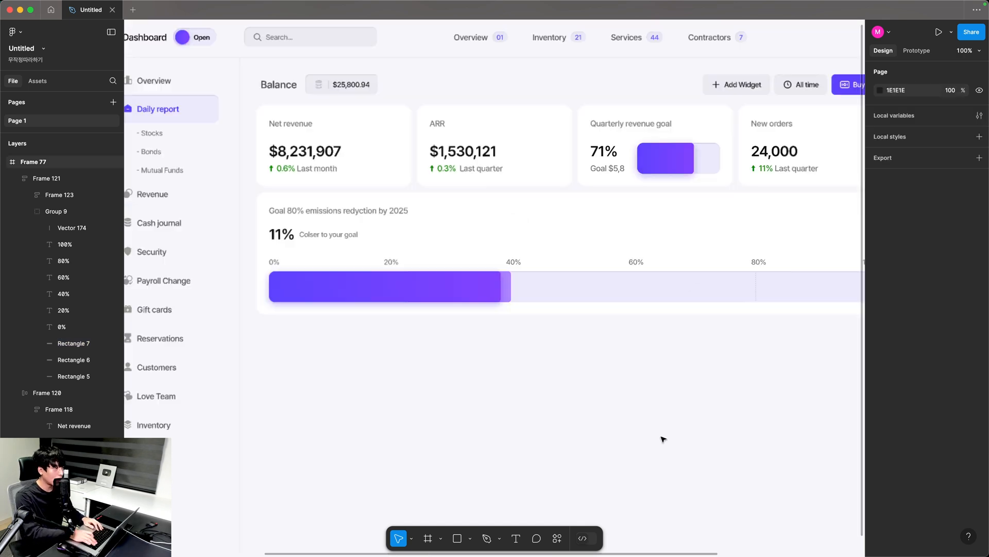
{"action": "left_click", "coordinate": [325, 219]}
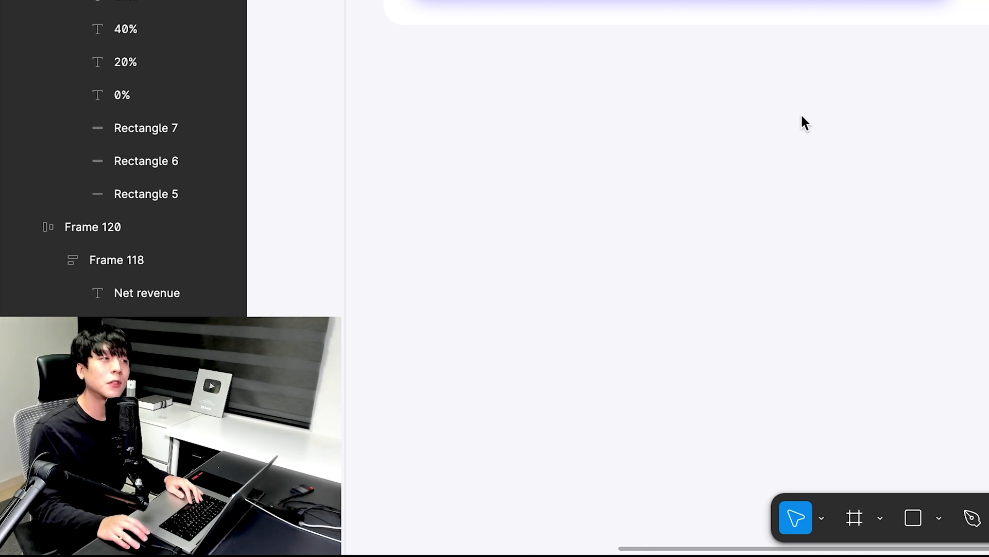
{"action": "scroll", "coordinate": [870, 100], "scroll_direction": "down", "scroll_amount": 1}
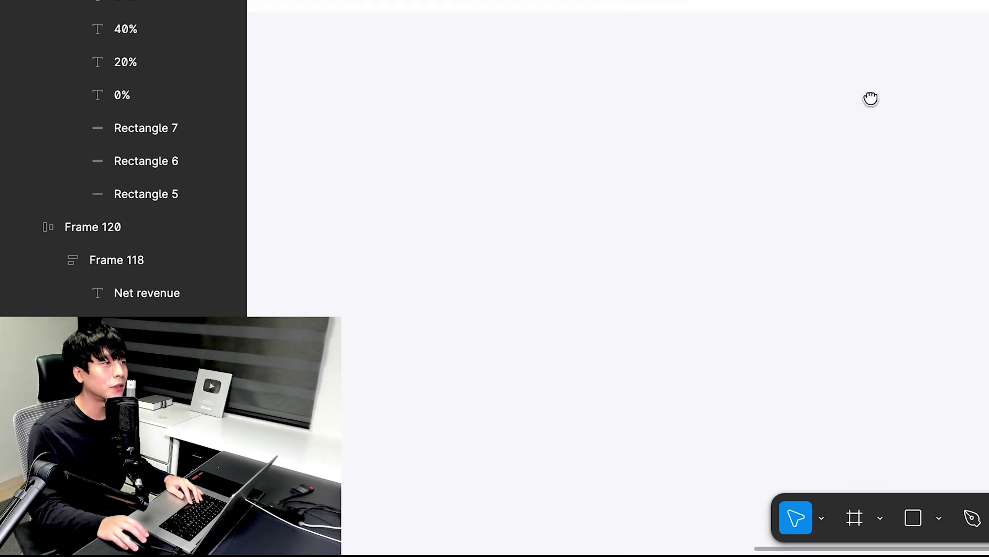
{"action": "scroll", "coordinate": [862, 99], "scroll_direction": "up", "scroll_amount": 3}
{"action": "scroll", "coordinate": [961, 195], "scroll_direction": "right", "scroll_amount": 3}
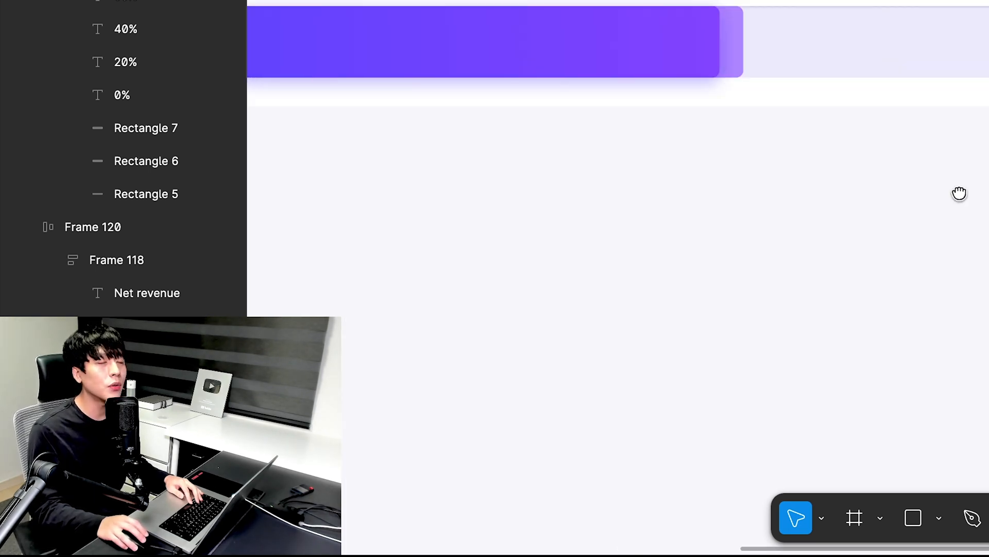
{"action": "scroll", "coordinate": [962, 193], "scroll_direction": "left", "scroll_amount": 4}
{"action": "scroll", "coordinate": [962, 192], "scroll_direction": "down", "scroll_amount": 1}
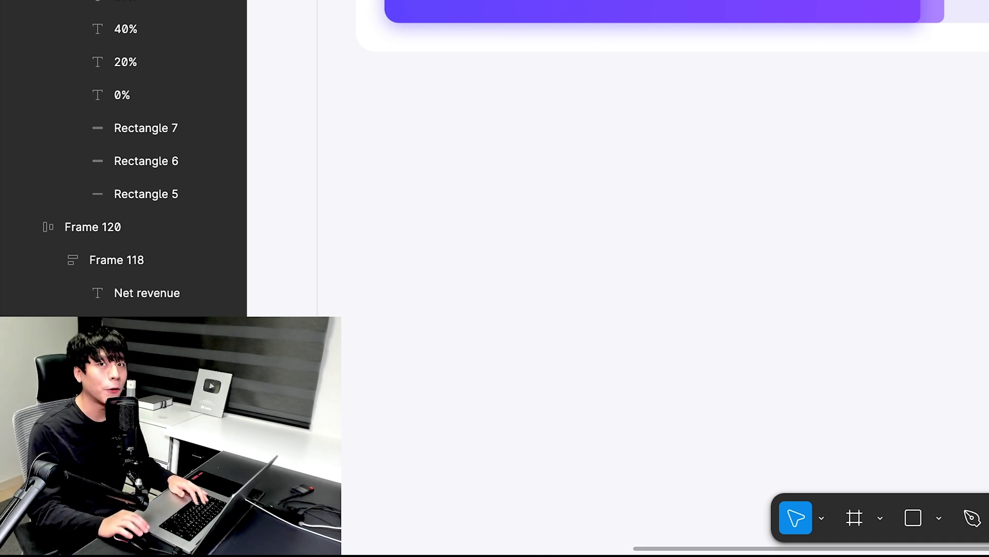
Duplicate the Balance heading row with its amount badge below the emissions goal card at X 300, Y 624.
{"action": "left_click_drag", "start_coordinate": [783, 92], "coordinate": [988, 302]}
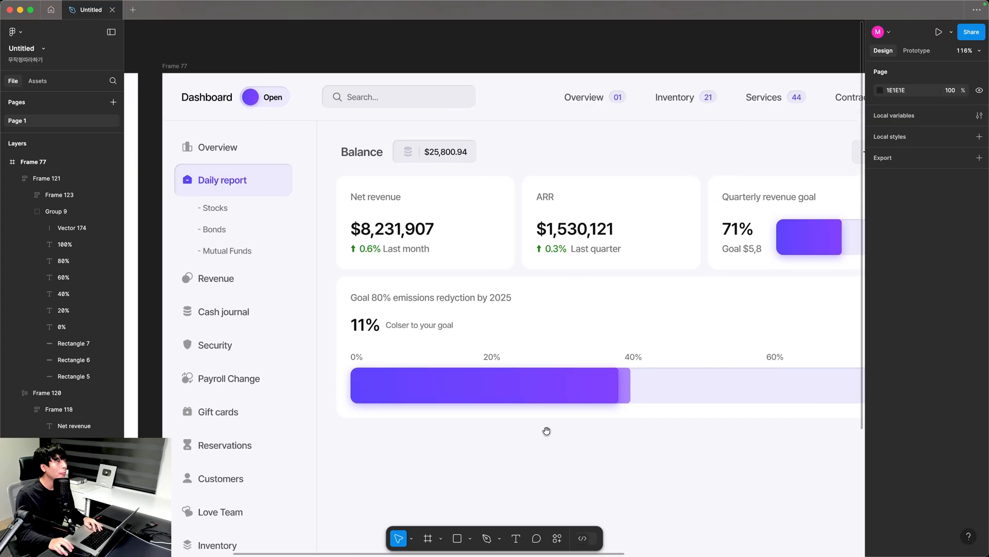
{"action": "left_click_drag", "start_coordinate": [215, 79], "coordinate": [401, 255]}
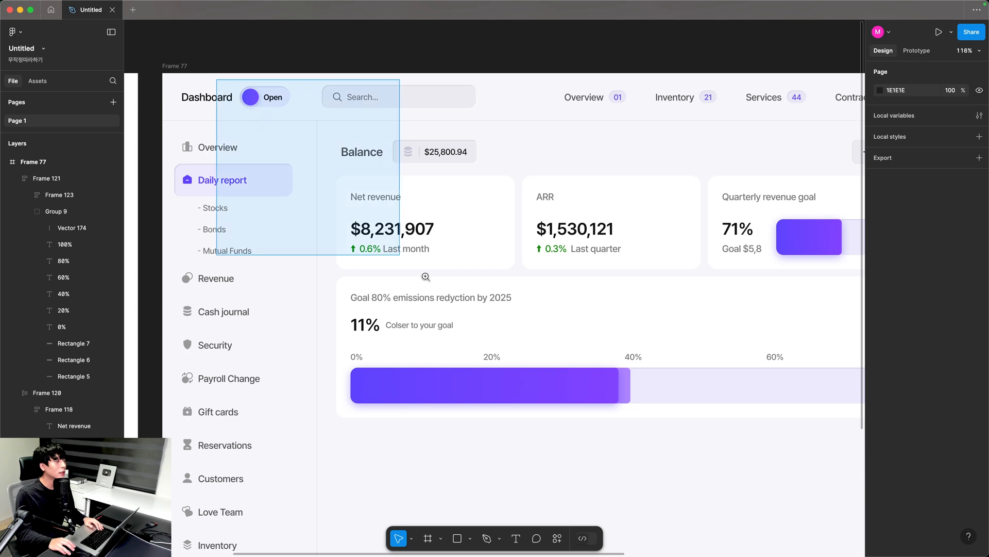
{"action": "scroll", "coordinate": [394, 234], "scroll_direction": "up", "scroll_amount": 3}
{"action": "left_click", "coordinate": [405, 117]}
{"action": "left_click_drag", "start_coordinate": [406, 117], "coordinate": [408, 326]}
{"action": "scroll", "coordinate": [411, 322], "scroll_direction": "down", "scroll_amount": 5}
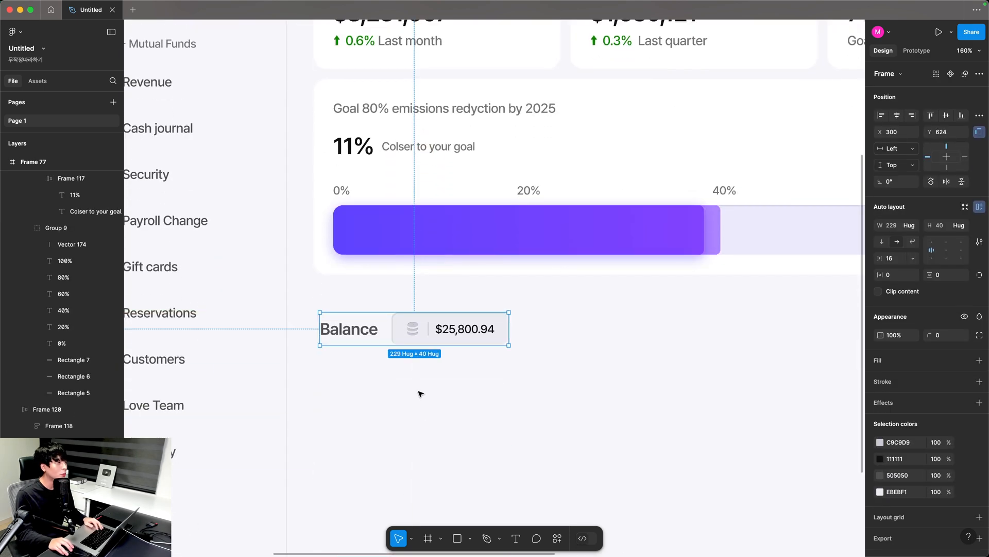
{"action": "scroll", "coordinate": [419, 390], "scroll_direction": "down", "scroll_amount": 3}
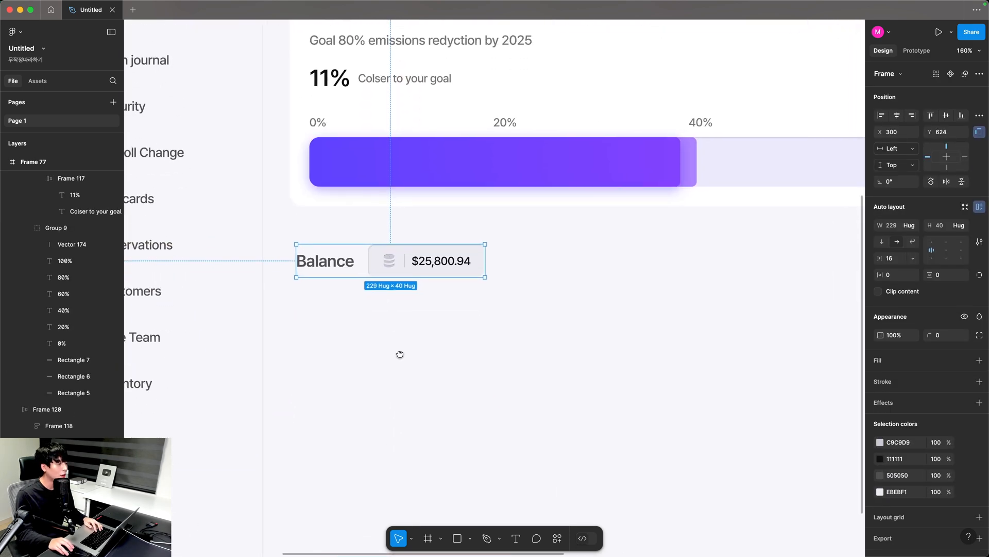
Delete the amount badge from the duplicated heading row below the emissions goal card and change the heading text to "Activities".
{"action": "left_click", "coordinate": [396, 292]}
{"action": "left_click", "coordinate": [403, 268]}
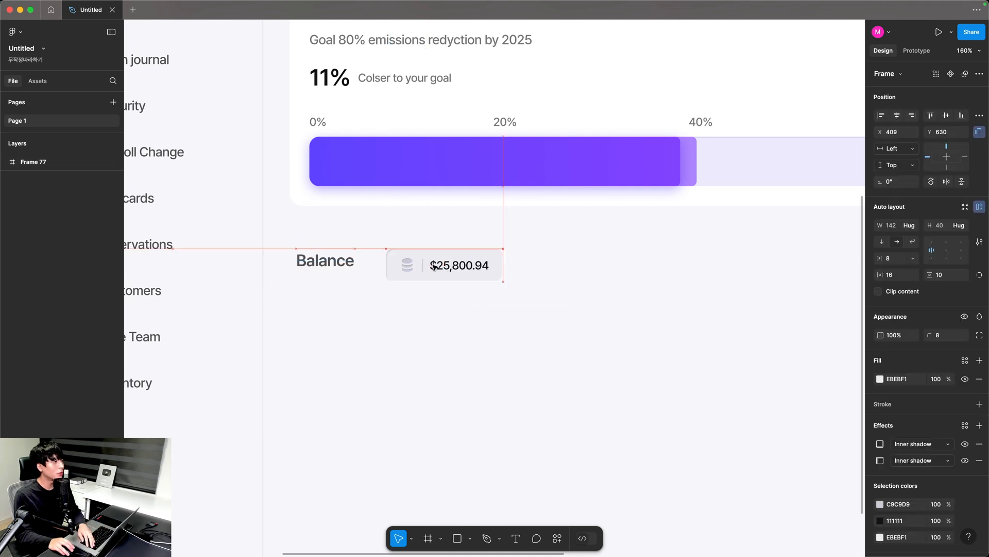
{"action": "key", "text": "Delete"}
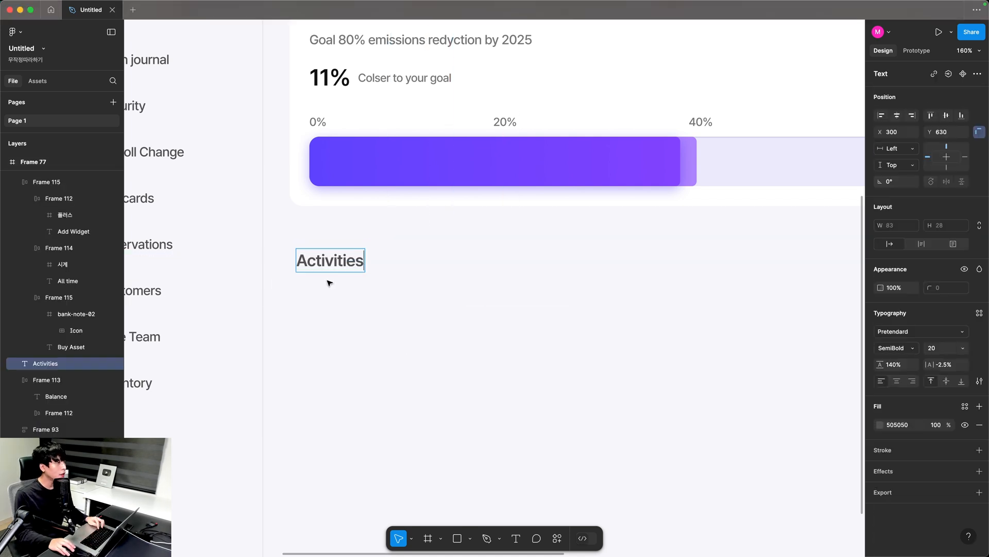
{"action": "left_click", "coordinate": [344, 298]}
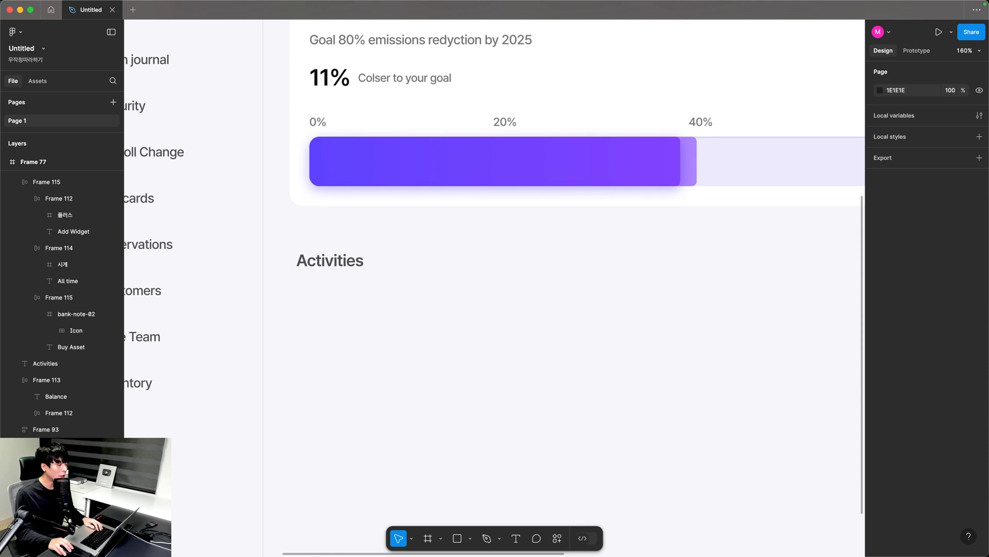
Draw a rectangle below the Activities heading and set its size to 356 by 162.
{"action": "left_click", "coordinate": [457, 539]}
{"action": "left_click_drag", "start_coordinate": [300, 292], "coordinate": [578, 435]}
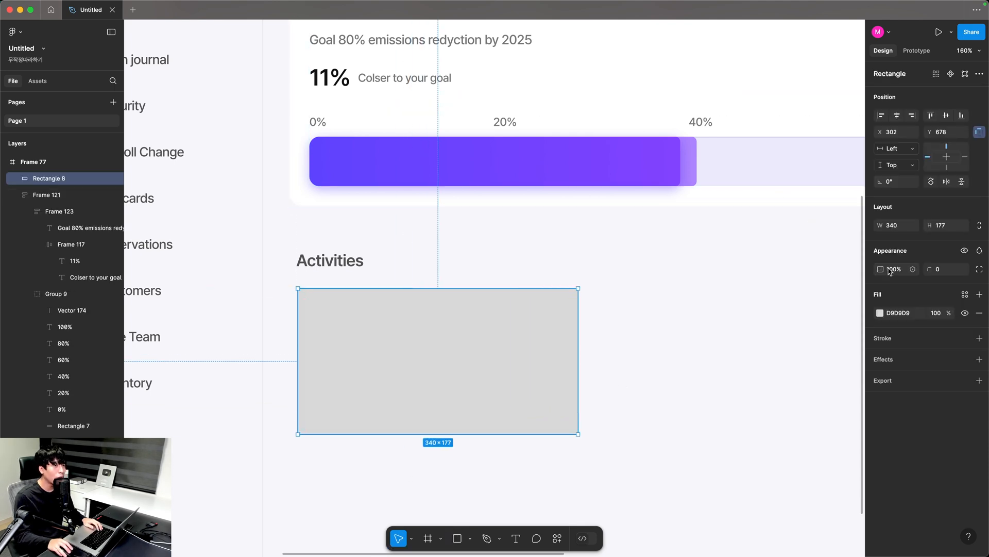
{"action": "left_click", "coordinate": [896, 230]}
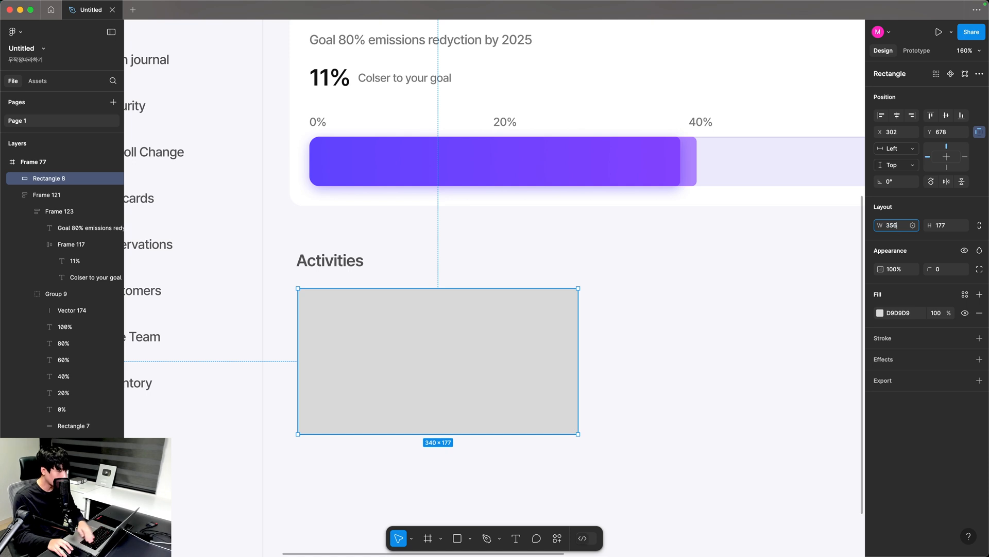
{"action": "type", "text": "356"}
{"action": "key", "text": "Return"}
{"action": "left_click", "coordinate": [947, 227]}
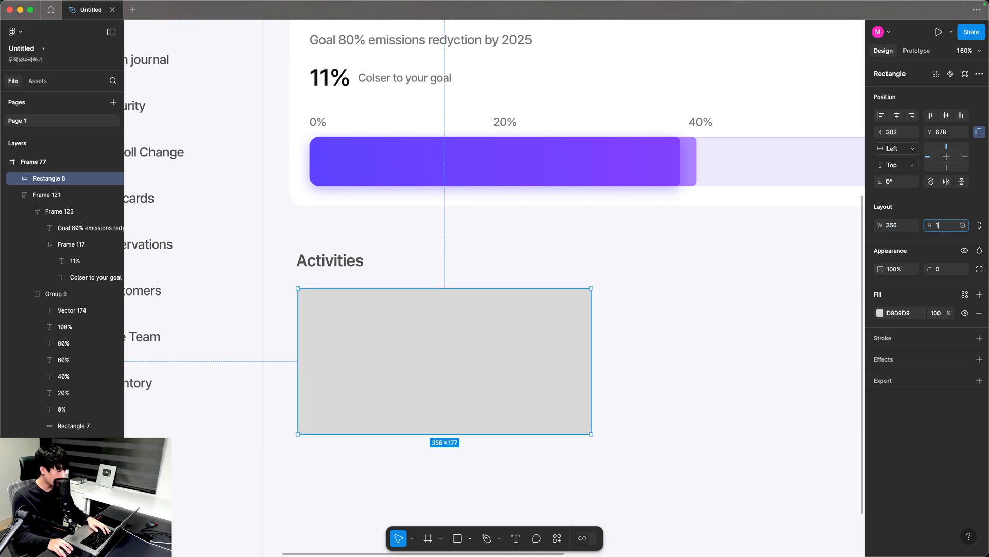
{"action": "key", "text": "Return"}
Move the grey rectangle down to Y 700 and set its corner radius to 12.
{"action": "left_click_drag", "start_coordinate": [432, 364], "coordinate": [432, 383]}
{"action": "left_click", "coordinate": [930, 271]}
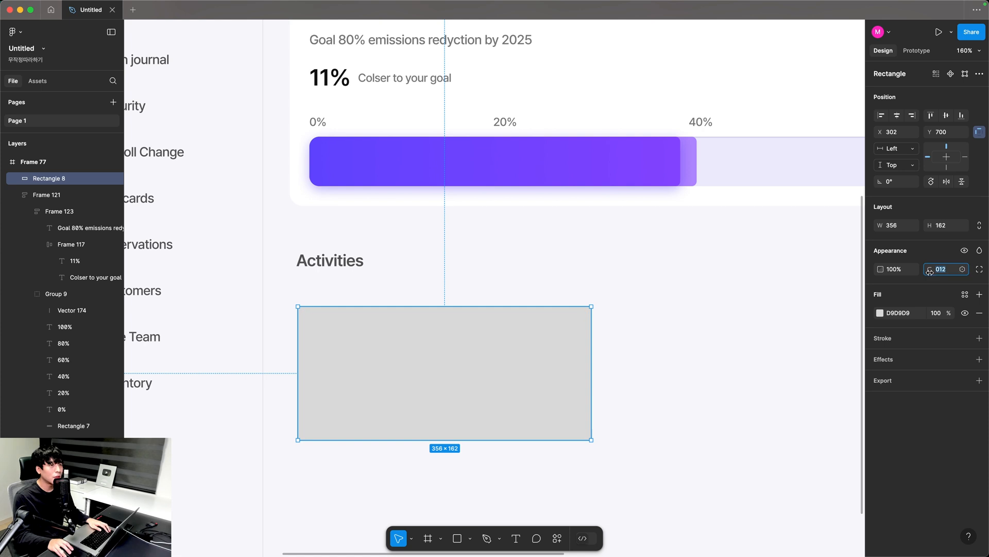
{"action": "key", "text": "Return"}
{"action": "left_click", "coordinate": [714, 310]}
Add a "Front End" text layer in the empty area below the grey rectangle.
{"action": "left_click_drag", "start_coordinate": [658, 382], "coordinate": [670, 281]}
{"action": "left_click_drag", "start_coordinate": [250, 271], "coordinate": [541, 460]}
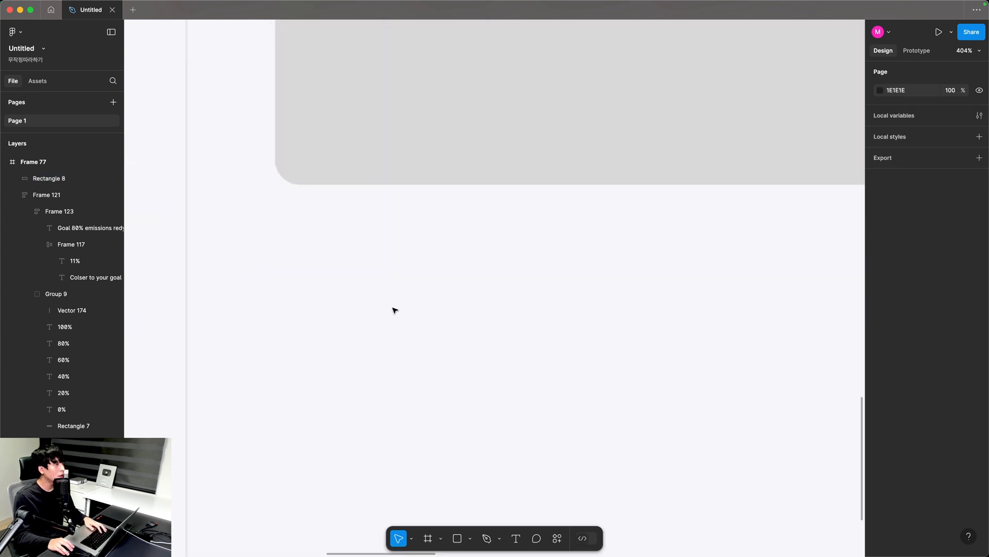
{"action": "key", "text": "t"}
{"action": "left_click", "coordinate": [393, 308]}
{"action": "type", "text": "dsd"}
{"action": "key", "text": "BackSpace"}
{"action": "key", "text": "BackSpace"}
{"action": "key", "text": "BackSpace"}
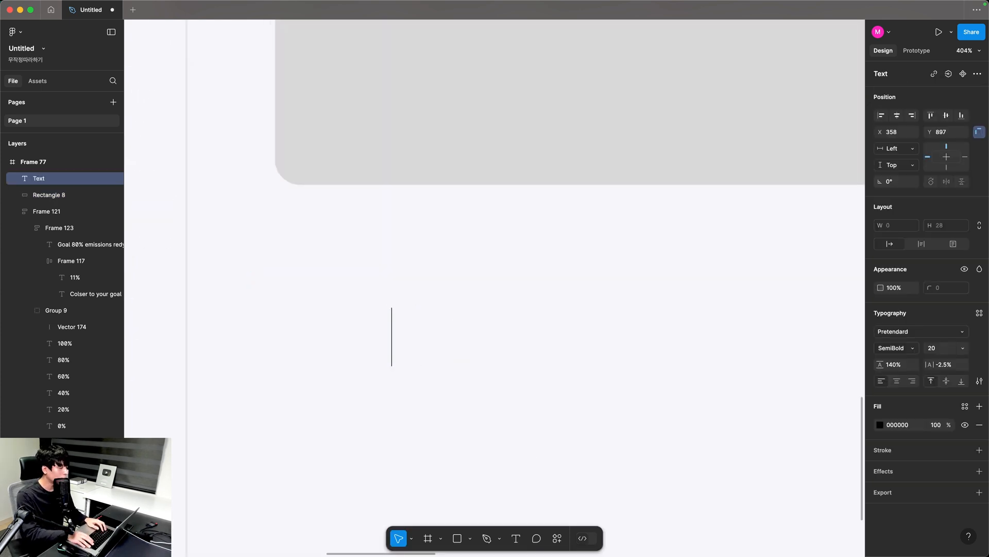
{"action": "type", "text": "Front End"}
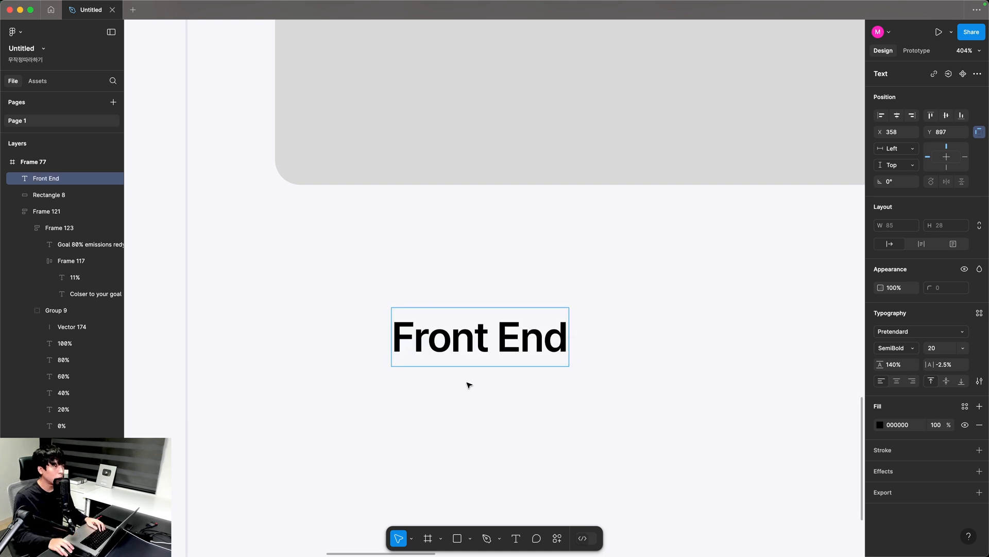
{"action": "key", "text": "Escape"}
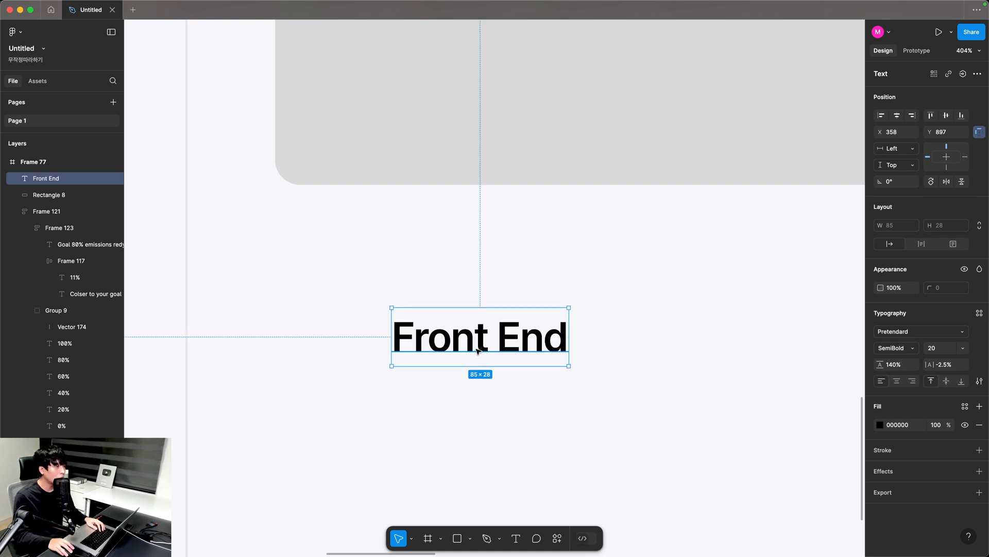
Style the "Front End" text with font size 12, Medium weight and fill colour 5F43FF.
{"action": "left_click", "coordinate": [938, 352]}
{"action": "key", "text": "Return"}
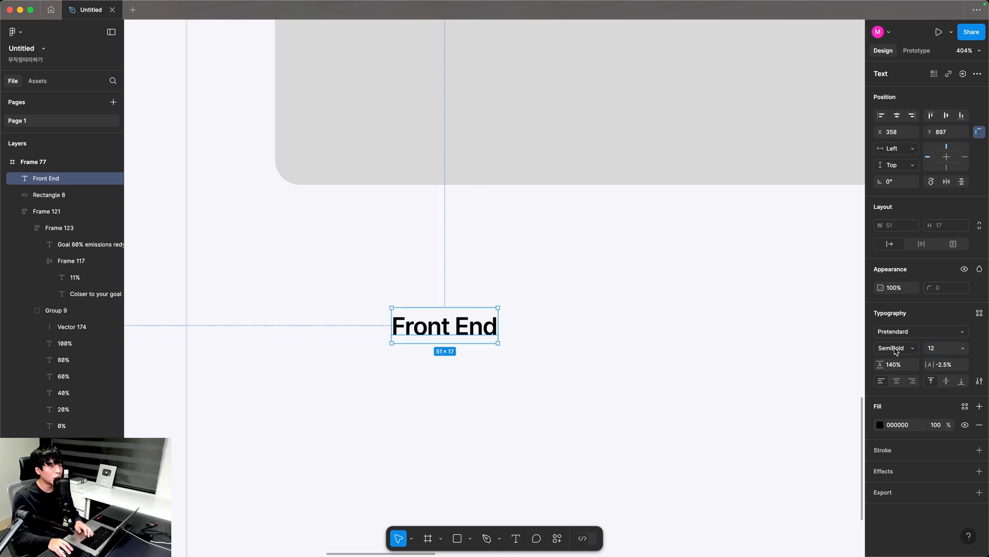
{"action": "left_click", "coordinate": [897, 348]}
{"action": "left_click", "coordinate": [897, 335]}
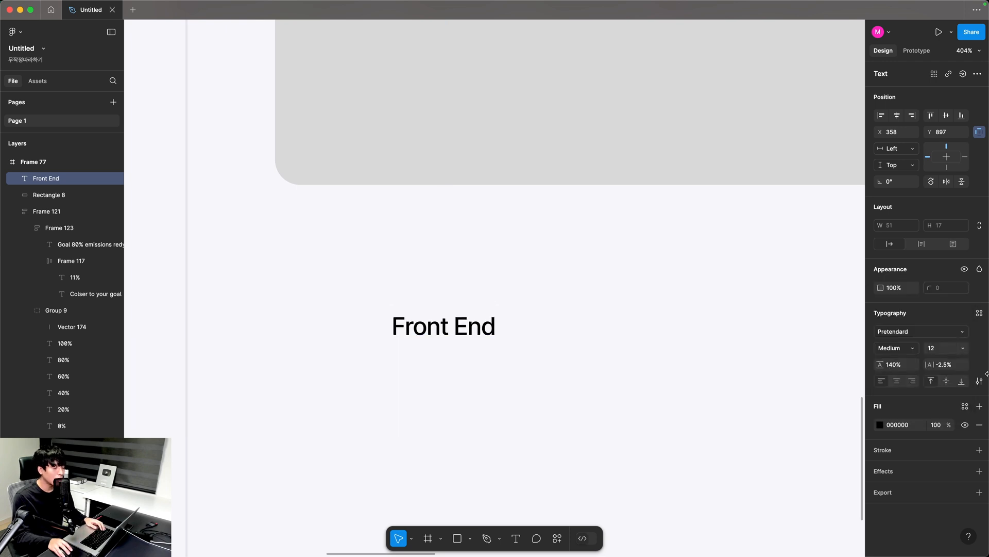
{"action": "left_click", "coordinate": [901, 425]}
{"action": "type", "text": "5F43FF"}
{"action": "key", "text": "Return"}
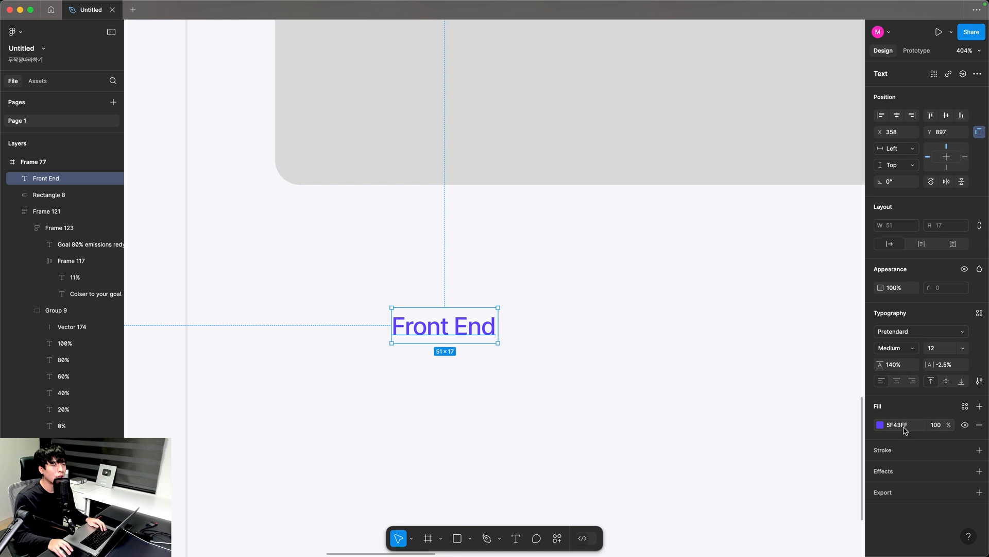
Wrap the "Front End" text in an auto layout frame with horizontal padding 8 and vertical padding 4.
{"action": "right_click", "coordinate": [451, 330]}
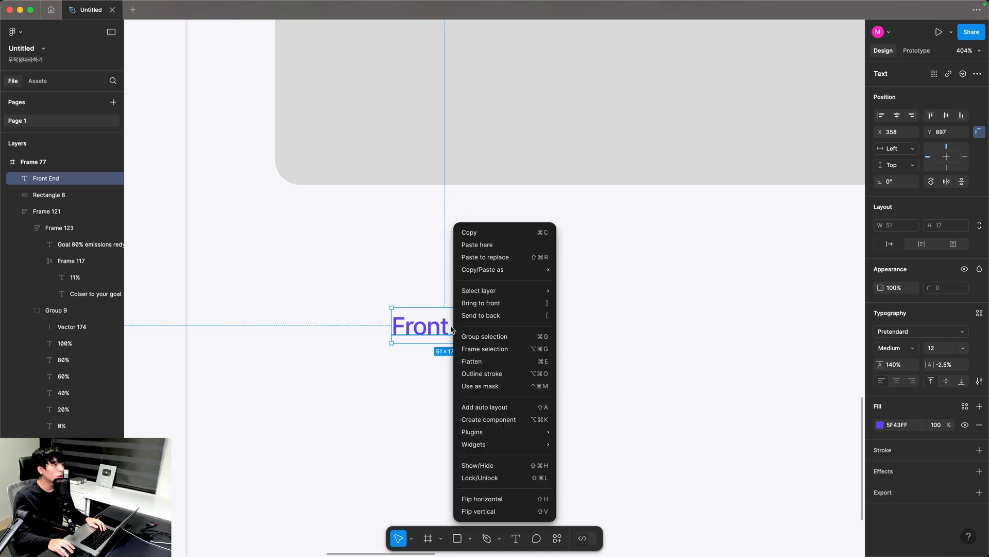
{"action": "left_click", "coordinate": [484, 349]}
{"action": "left_click", "coordinate": [980, 208]}
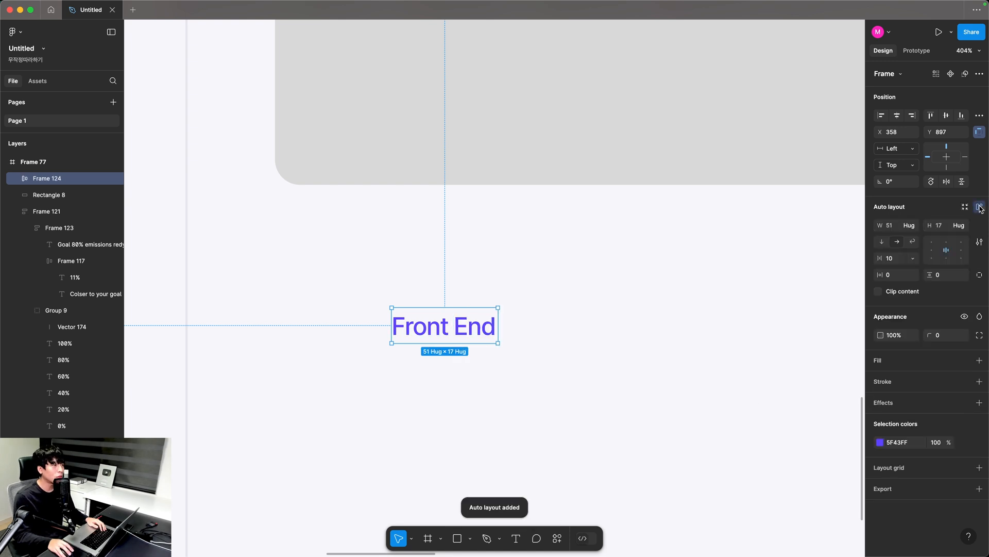
{"action": "left_click", "coordinate": [893, 276]}
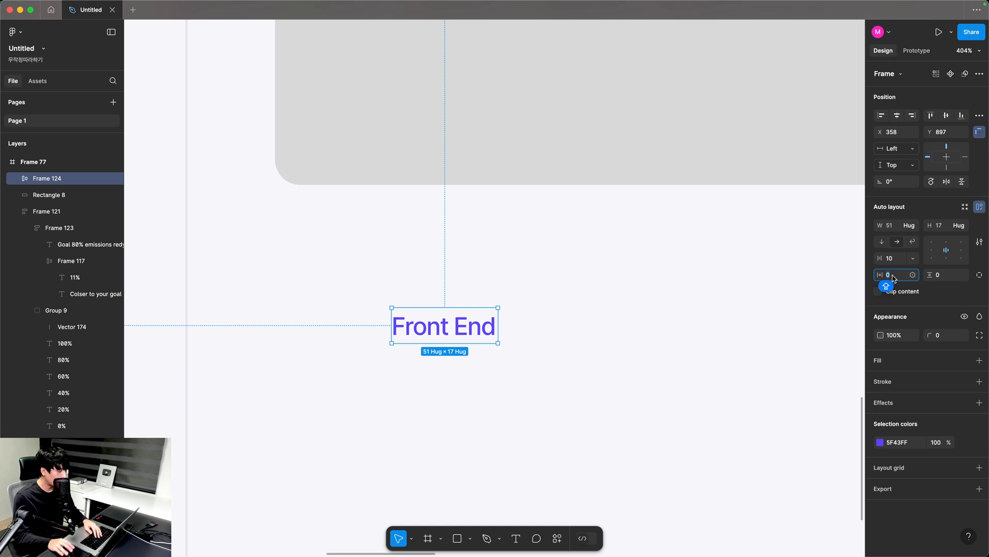
{"action": "type", "text": "8"}
{"action": "key", "text": "Return"}
{"action": "type", "text": "4"}
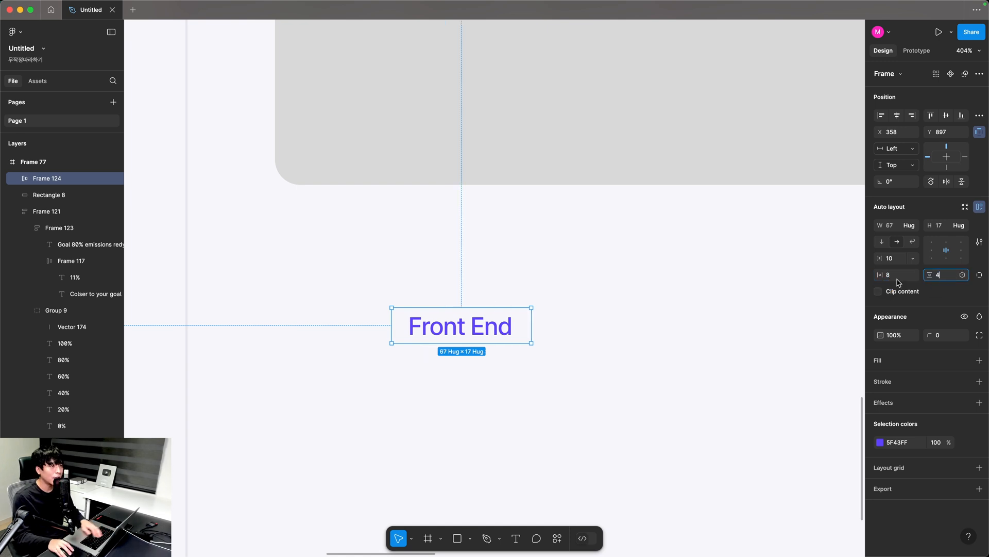
{"action": "key", "text": "Return"}
Give the "Front End" frame a corner radius of 100 and an EBEAFC fill.
{"action": "left_click", "coordinate": [942, 336]}
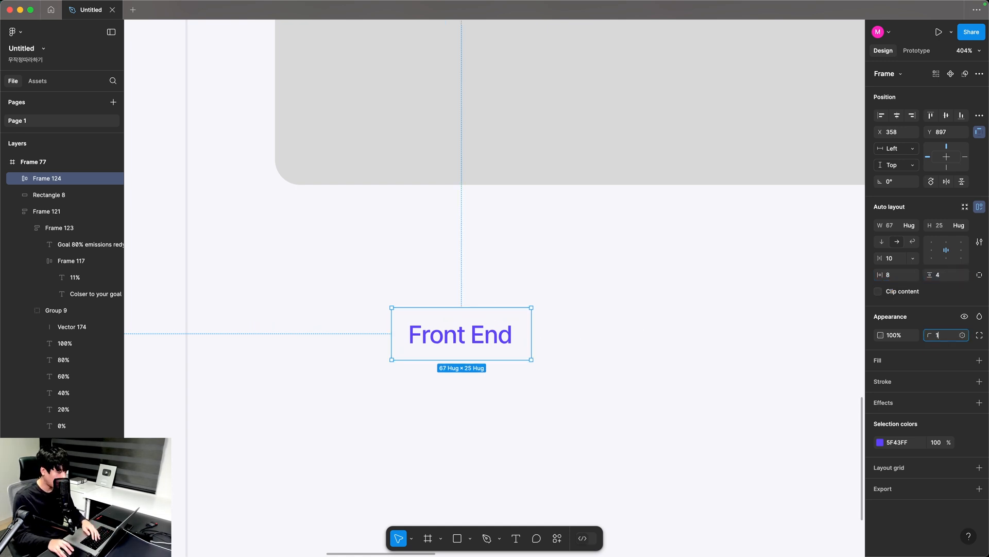
{"action": "key", "text": "Return"}
{"action": "left_click", "coordinate": [979, 360]}
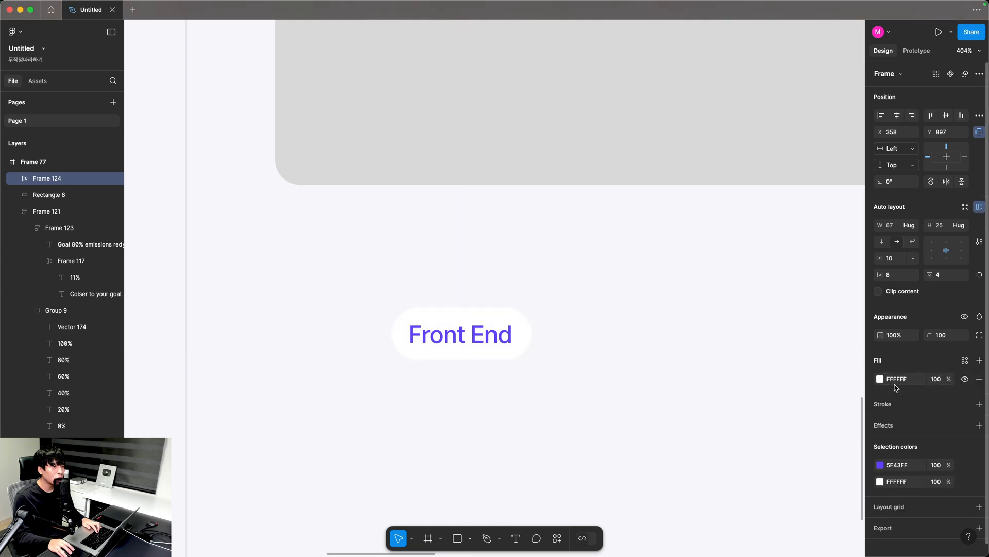
{"action": "left_click", "coordinate": [922, 380]}
{"action": "type", "text": "EBEAFC"}
{"action": "key", "text": "Return"}
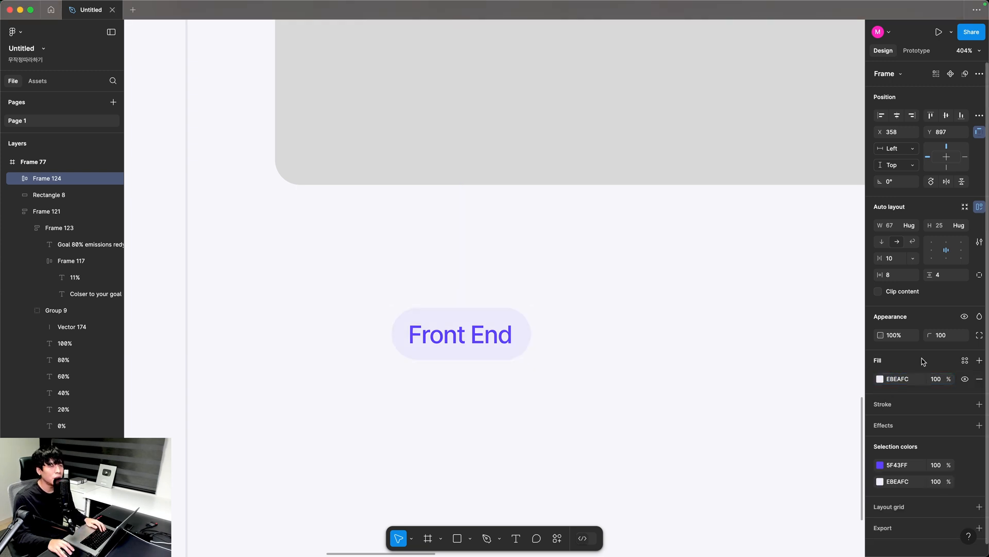
Move the Front End tag to X 332, Y 874 and add the title "Beginner’s Guide to Becoming a Professional Front - End Developer" beneath it.
{"action": "left_click_drag", "start_coordinate": [505, 334], "coordinate": [451, 286]}
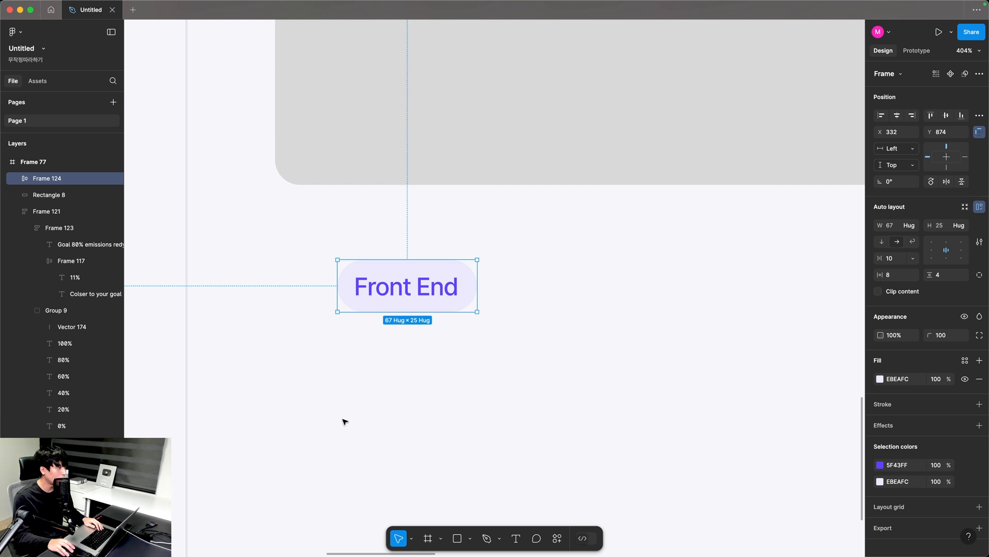
{"action": "key", "text": "t"}
{"action": "left_click", "coordinate": [406, 368]}
{"action": "type", "text": "SDSD"}
{"action": "left_click", "coordinate": [333, 434]}
{"action": "left_click_drag", "start_coordinate": [431, 383], "coordinate": [393, 367]}
{"action": "key", "text": "super+v"}
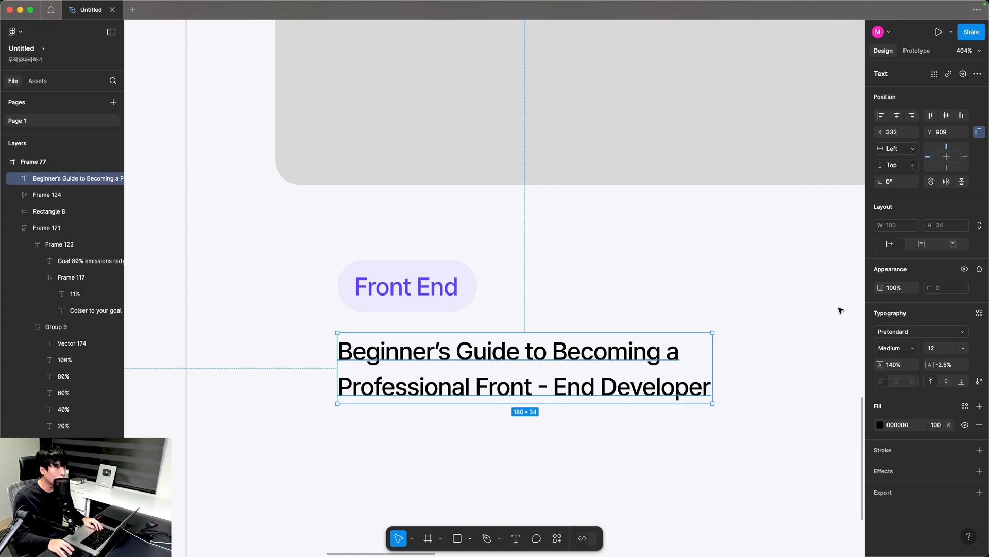
Set the font size of the Beginner’s Guide title to 16.
{"action": "left_click", "coordinate": [937, 349]}
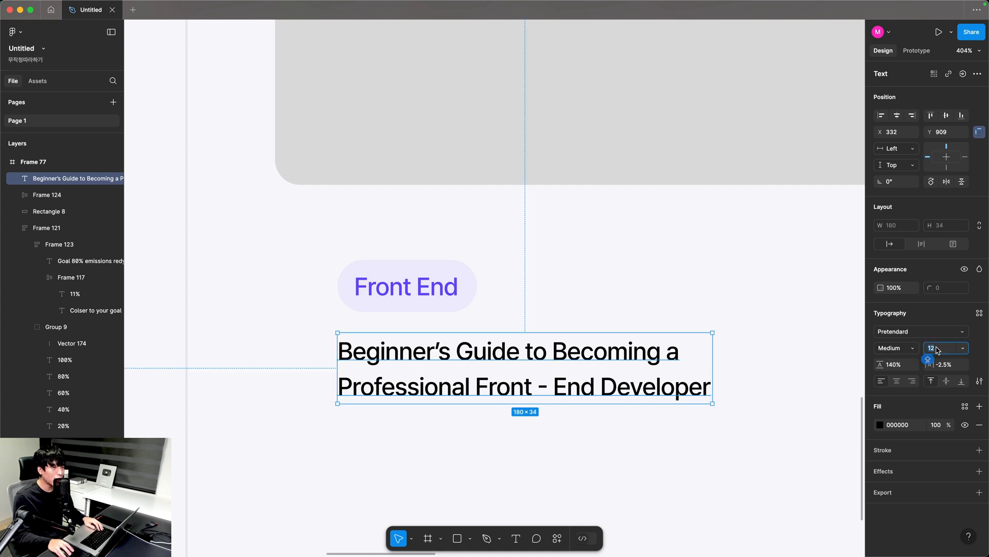
{"action": "type", "text": "16"}
{"action": "key", "text": "Return"}
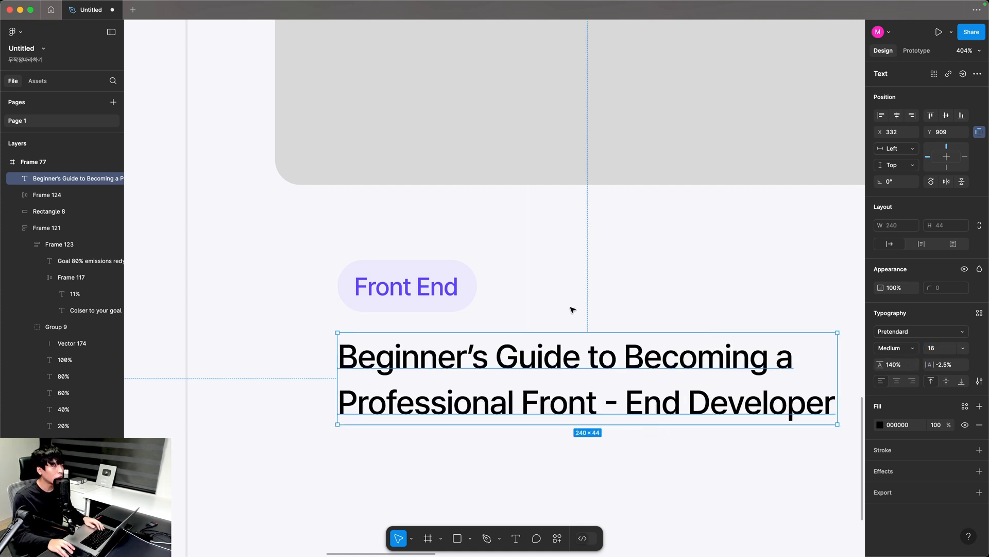
{"action": "left_click", "coordinate": [572, 311]}
Copy the three rectangles that form the progress bar in the emissions goal card.
{"action": "scroll", "coordinate": [572, 311], "scroll_direction": "down", "scroll_amount": 5}
{"action": "scroll", "coordinate": [572, 311], "scroll_direction": "right", "scroll_amount": 3}
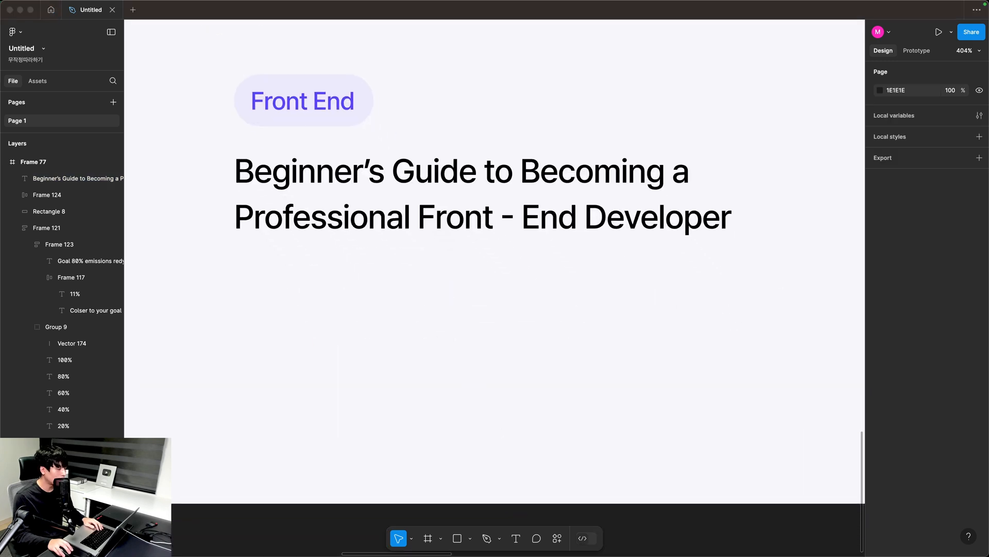
{"action": "key", "text": "super+minus"}
{"action": "left_click_drag", "start_coordinate": [617, 243], "coordinate": [546, 459]}
{"action": "left_click_drag", "start_coordinate": [567, 69], "coordinate": [356, 290]}
{"action": "double_click", "coordinate": [510, 259]}
{"action": "double_click", "coordinate": [510, 259]}
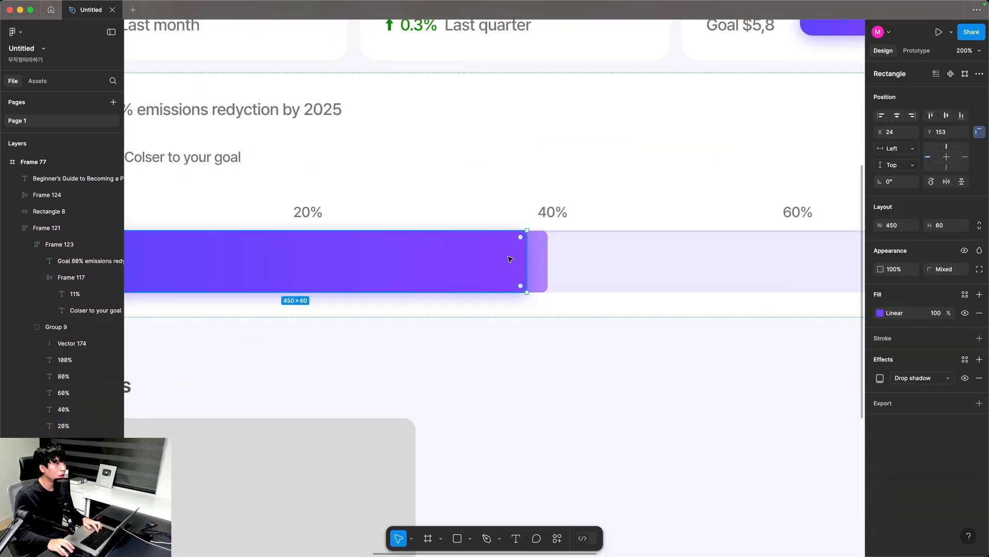
{"action": "left_click", "coordinate": [537, 262], "text": "shift"}
{"action": "left_click", "coordinate": [573, 281], "text": "shift"}
{"action": "key", "text": "super+c"}
Paste the three progress bar rectangles below the Beginner’s Guide title at X 455, Y 1033.
{"action": "left_click_drag", "start_coordinate": [546, 248], "coordinate": [580, 26]}
{"action": "left_click_drag", "start_coordinate": [399, 510], "coordinate": [578, 247]}
{"action": "left_click", "coordinate": [470, 249]}
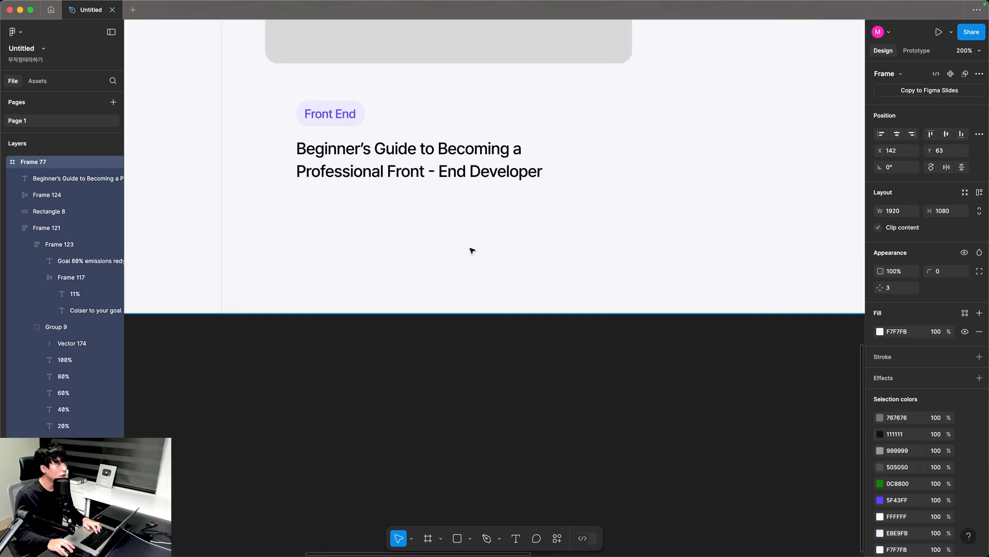
{"action": "key", "text": "super+v"}
{"action": "left_click_drag", "start_coordinate": [371, 281], "coordinate": [765, 224]}
{"action": "scroll", "coordinate": [766, 227], "scroll_direction": "up", "scroll_amount": 5}
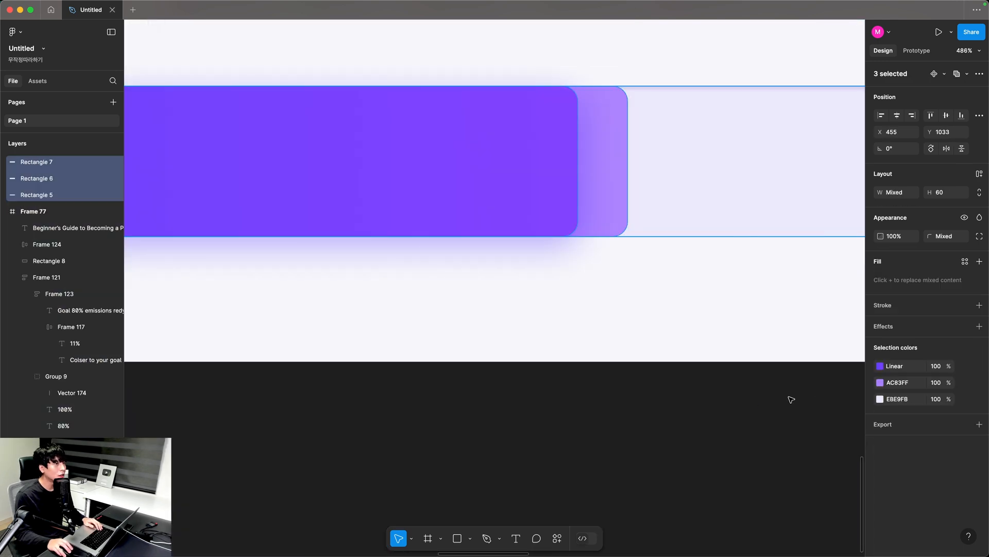
Delete the lighter purple AC83FF rectangle from the pasted progress bar.
{"action": "left_click", "coordinate": [649, 401]}
{"action": "left_click", "coordinate": [615, 177]}
{"action": "left_click_drag", "start_coordinate": [603, 188], "coordinate": [641, 298]}
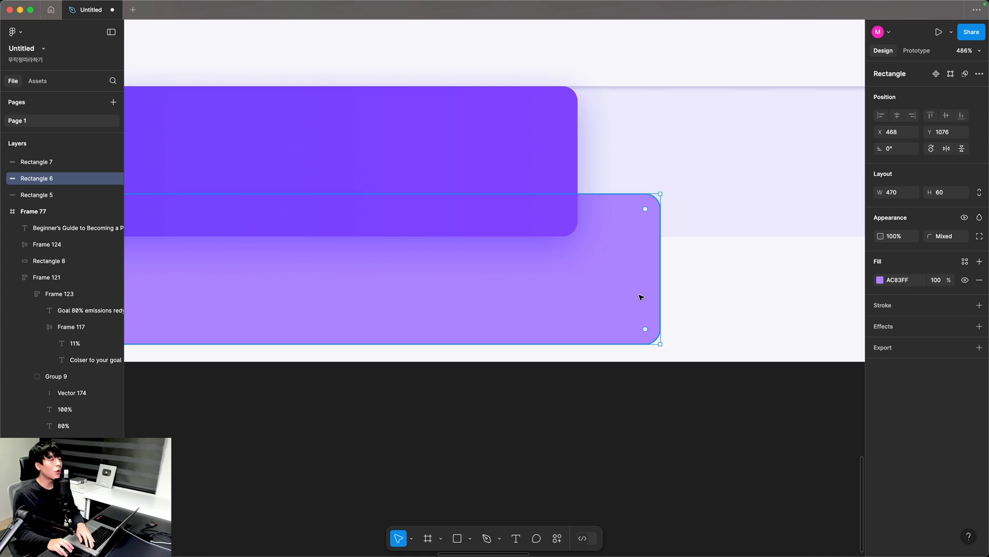
{"action": "key", "text": "Delete"}
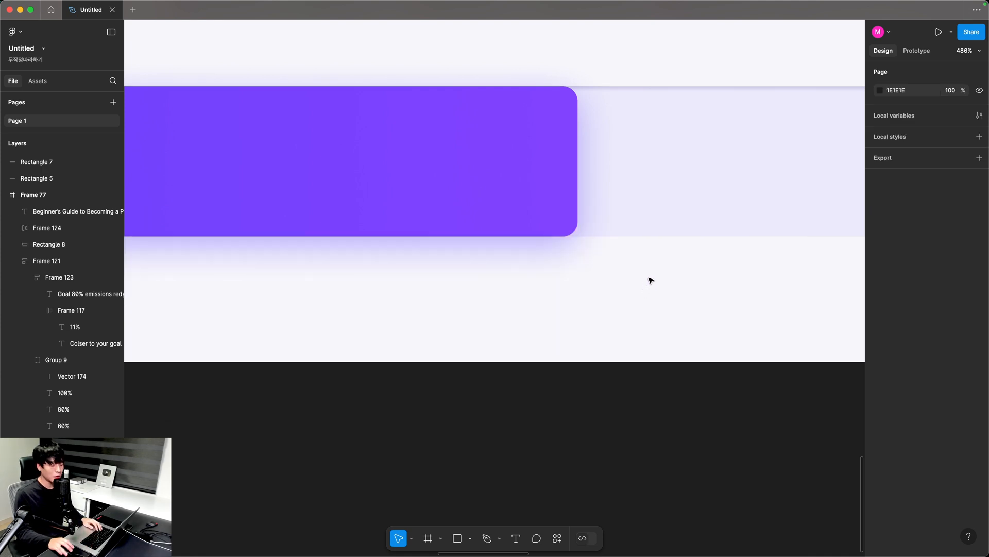
Resize the pasted bar's pale lavender track rectangle to 356 wide and 4 high.
{"action": "scroll", "coordinate": [649, 278], "scroll_direction": "down", "scroll_amount": 5}
{"action": "left_click", "coordinate": [557, 276]}
{"action": "left_click_drag", "start_coordinate": [557, 277], "coordinate": [519, 285]}
{"action": "left_click", "coordinate": [899, 195]}
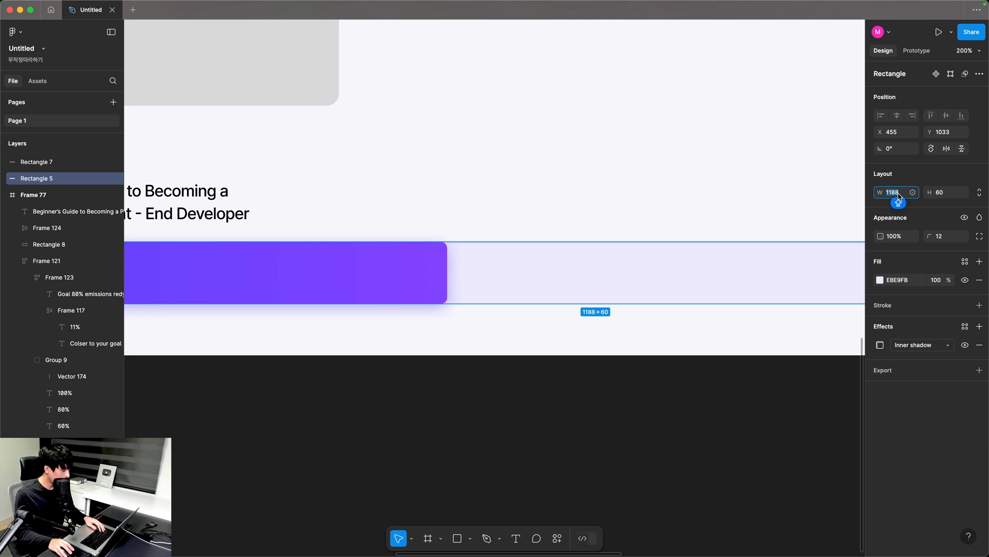
{"action": "type", "text": "356"}
{"action": "key", "text": "Return"}
{"action": "scroll", "coordinate": [575, 355], "scroll_direction": "left", "scroll_amount": 5}
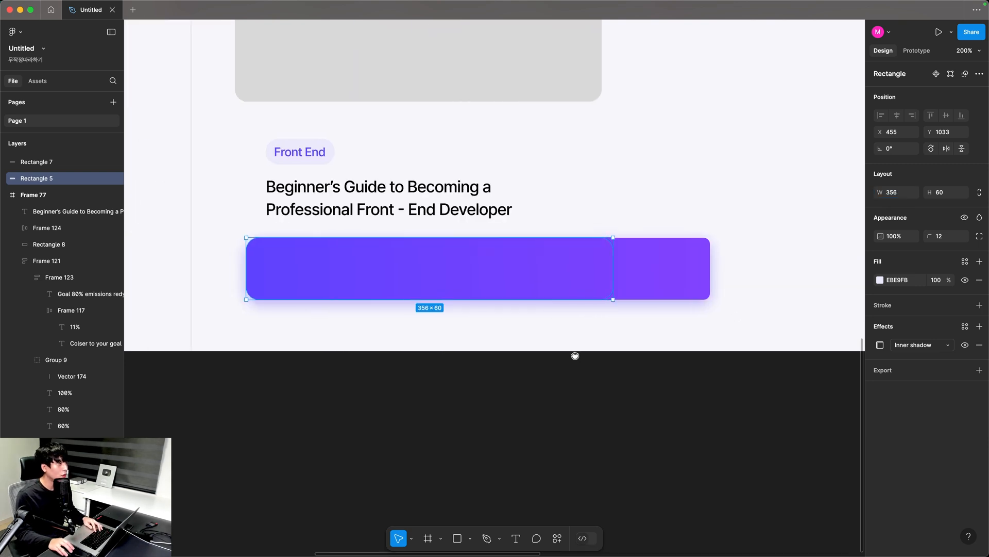
{"action": "scroll", "coordinate": [534, 316], "scroll_direction": "up", "scroll_amount": 3}
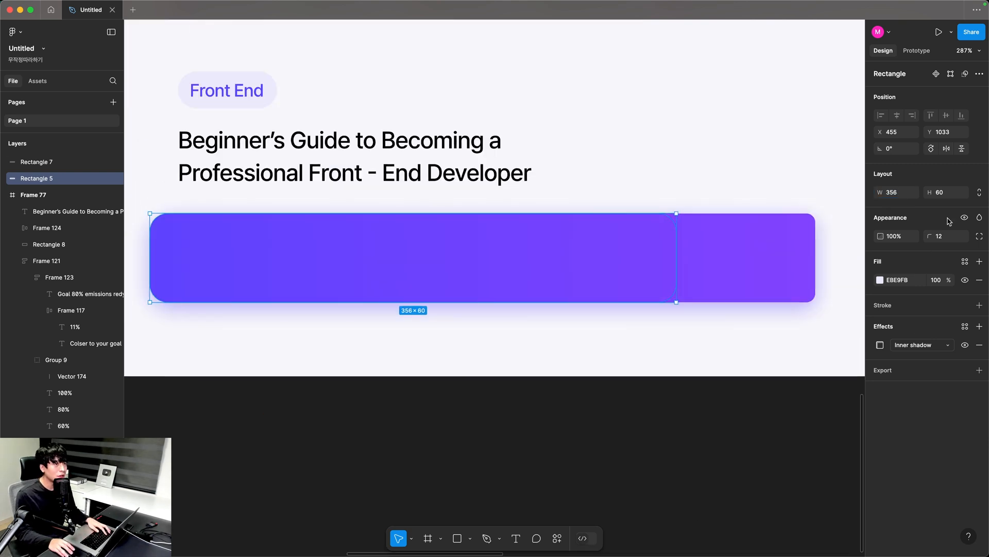
{"action": "left_click", "coordinate": [950, 195]}
{"action": "type", "text": "4"}
{"action": "key", "text": "Return"}
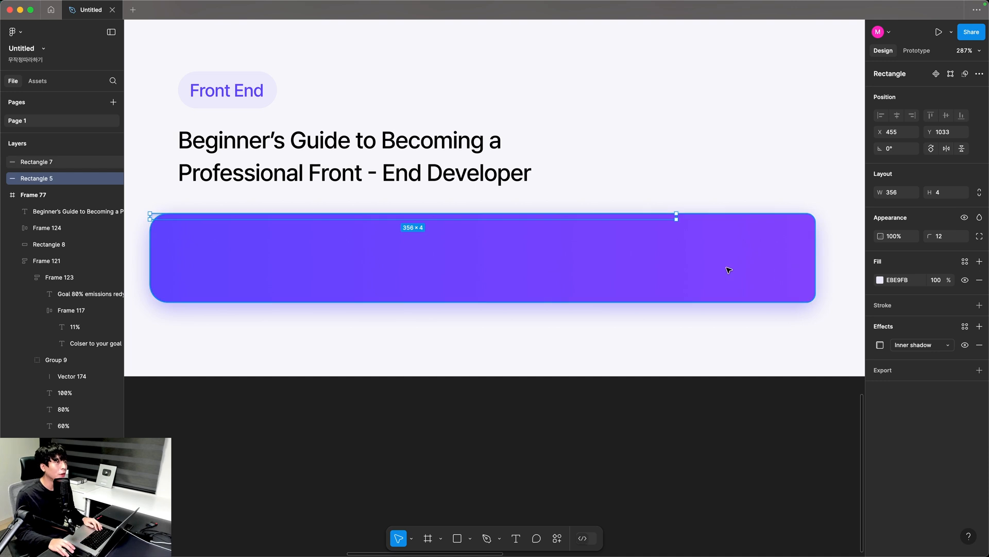
Move the purple gradient rectangle below the pale track and resize it to 210 wide and 4 high.
{"action": "left_click_drag", "start_coordinate": [728, 270], "coordinate": [715, 289]}
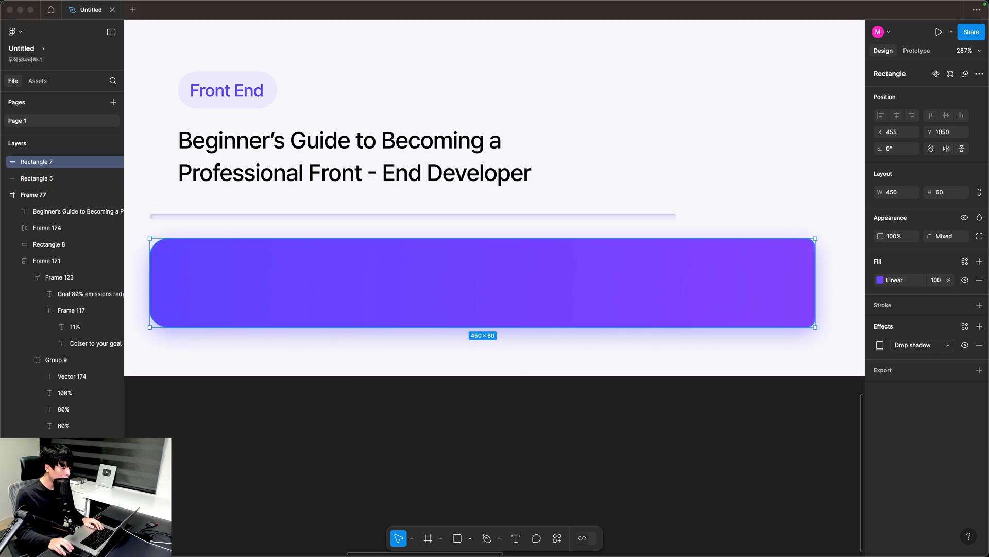
{"action": "left_click", "coordinate": [906, 196]}
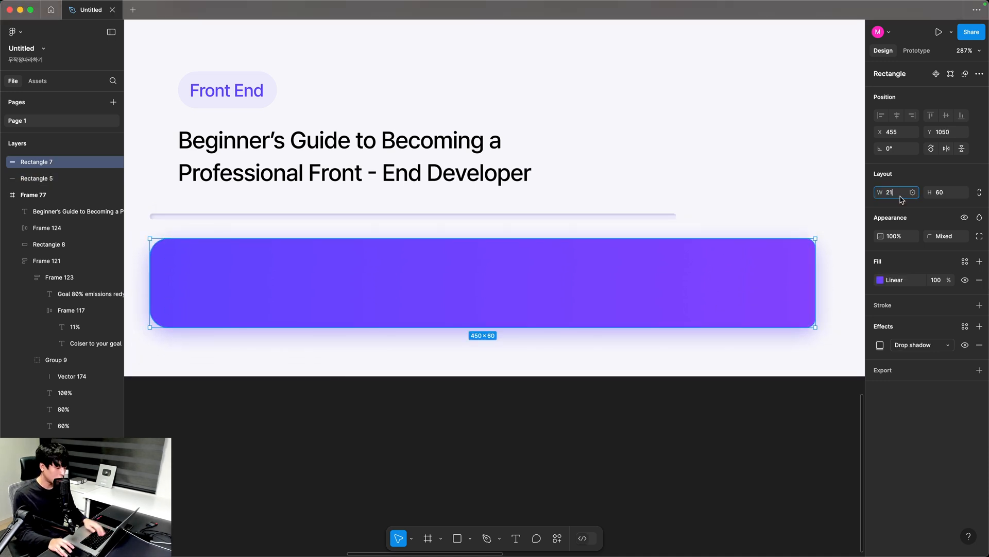
{"action": "type", "text": "210"}
{"action": "key", "text": "Tab"}
{"action": "type", "text": "4"}
{"action": "key", "text": "Return"}
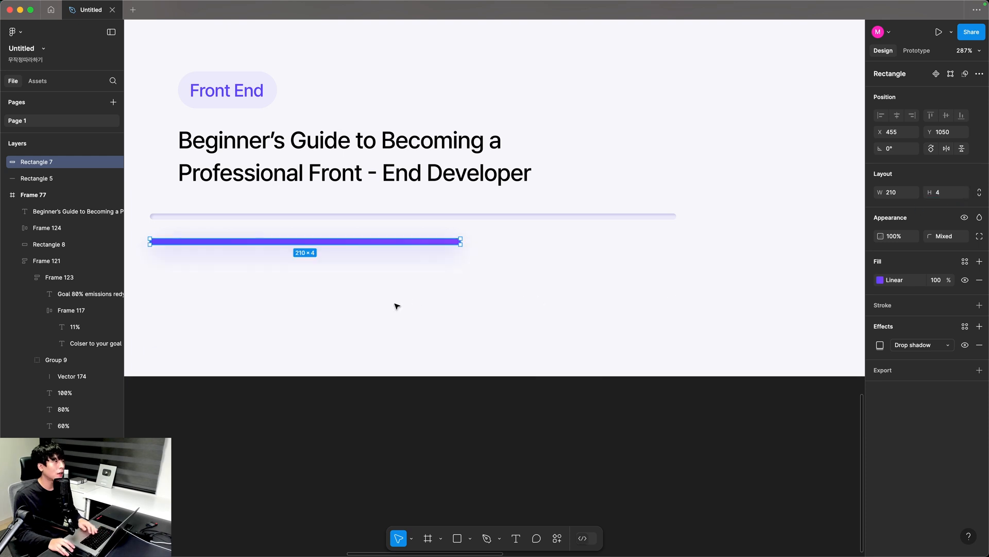
Move the purple progress fill onto the start of the pale track at X 455, Y 1033.
{"action": "scroll", "coordinate": [353, 297], "scroll_direction": "left", "scroll_amount": 5}
{"action": "scroll", "coordinate": [353, 296], "scroll_direction": "up", "scroll_amount": 1}
{"action": "scroll", "coordinate": [353, 297], "scroll_direction": "up", "scroll_amount": 5}
{"action": "left_click_drag", "start_coordinate": [369, 295], "coordinate": [375, 203]}
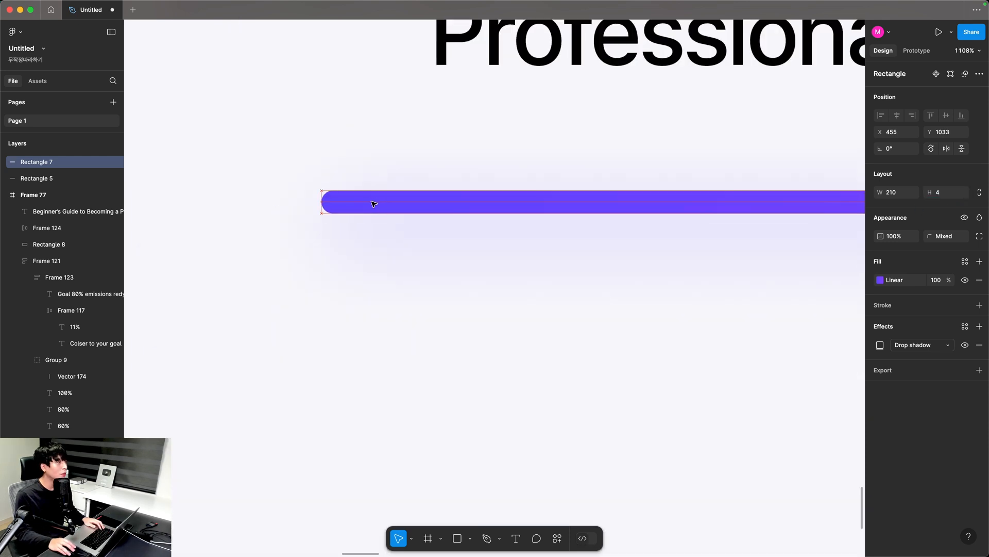
Set the pale track's inner shadow to X 0.5, Y 0.5 and blur 1.
{"action": "scroll", "coordinate": [495, 247], "scroll_direction": "right", "scroll_amount": 10}
{"action": "scroll", "coordinate": [495, 247], "scroll_direction": "up", "scroll_amount": 1}
{"action": "left_click", "coordinate": [495, 247]}
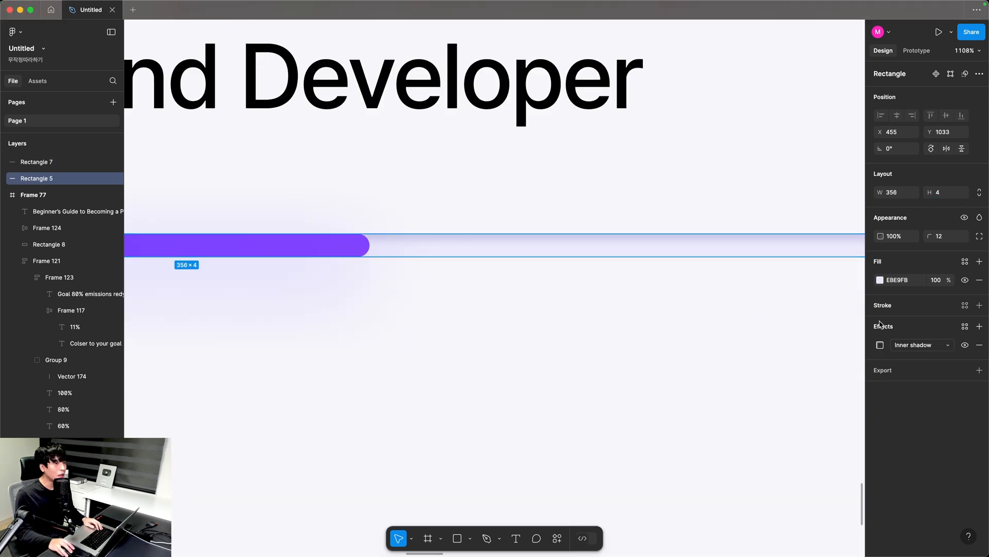
{"action": "left_click", "coordinate": [880, 344]}
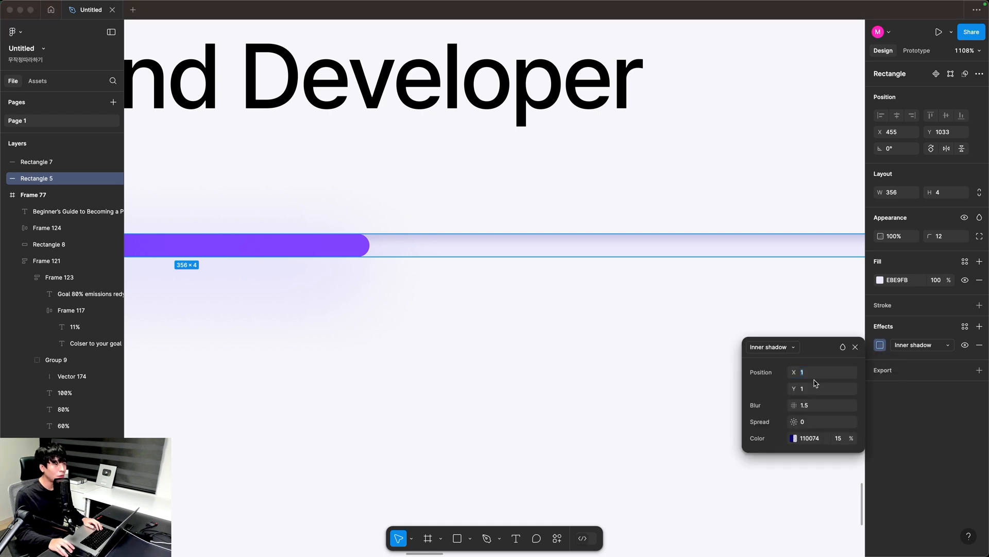
{"action": "type", "text": "0.5"}
{"action": "key", "text": "Tab"}
{"action": "type", "text": "0"}
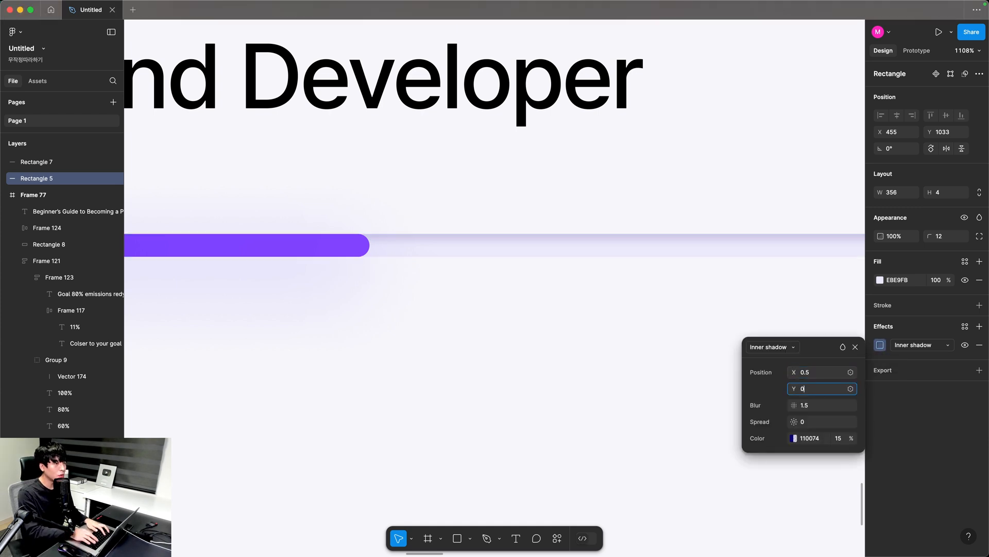
{"action": "type", "text": ".5"}
{"action": "key", "text": "Tab"}
{"action": "type", "text": "1"}
{"action": "key", "text": "Return"}
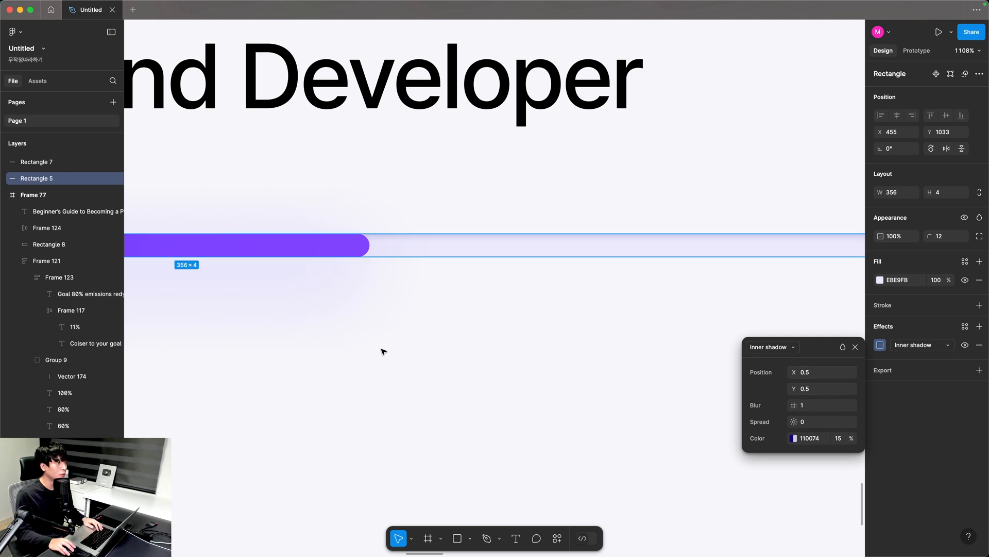
{"action": "key", "text": "Escape"}
{"action": "key", "text": "Escape"}
Set the purple progress fill's drop shadow to Y 1 and blur 2.
{"action": "scroll", "coordinate": [598, 338], "scroll_direction": "left", "scroll_amount": 6}
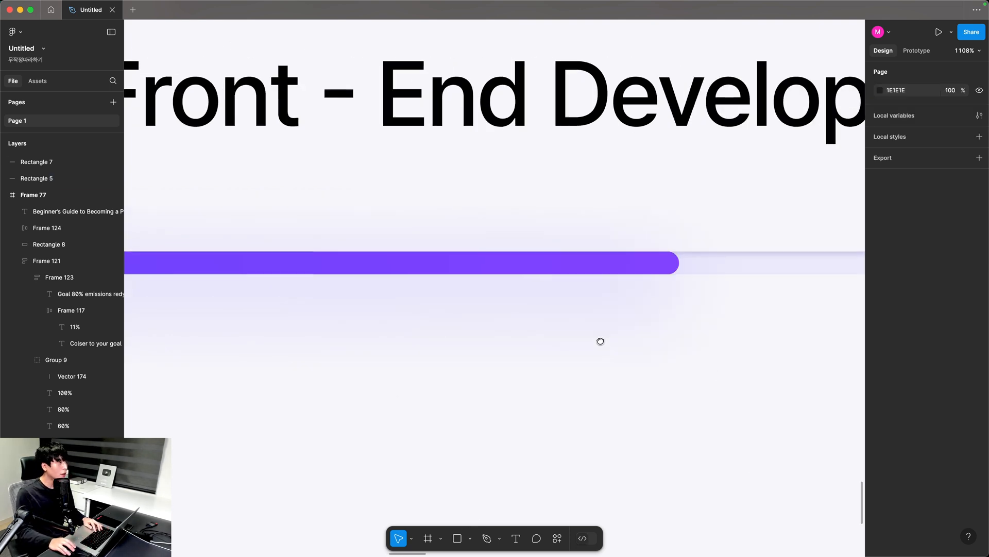
{"action": "left_click", "coordinate": [596, 265]}
{"action": "left_click", "coordinate": [880, 345]}
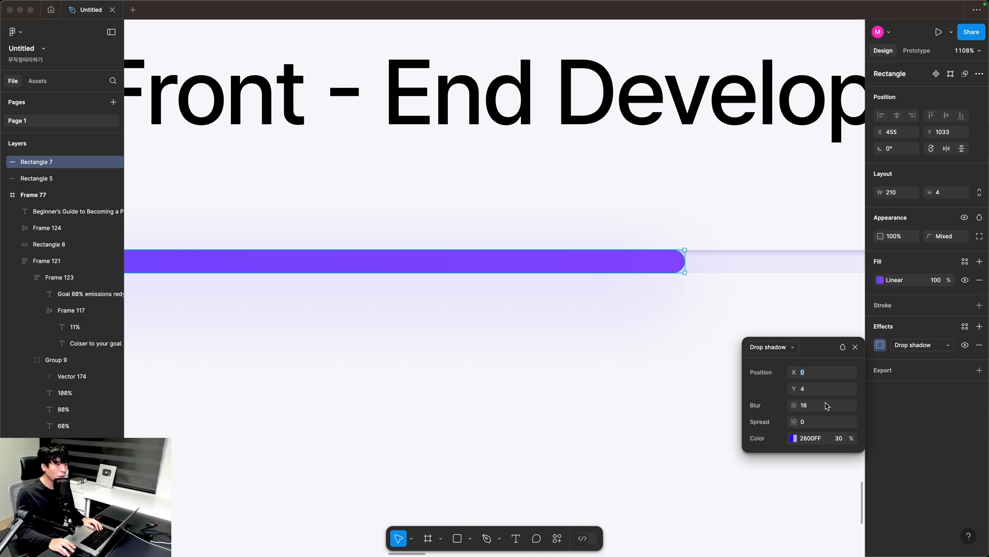
{"action": "left_click", "coordinate": [812, 391]}
{"action": "left_click", "coordinate": [812, 390]}
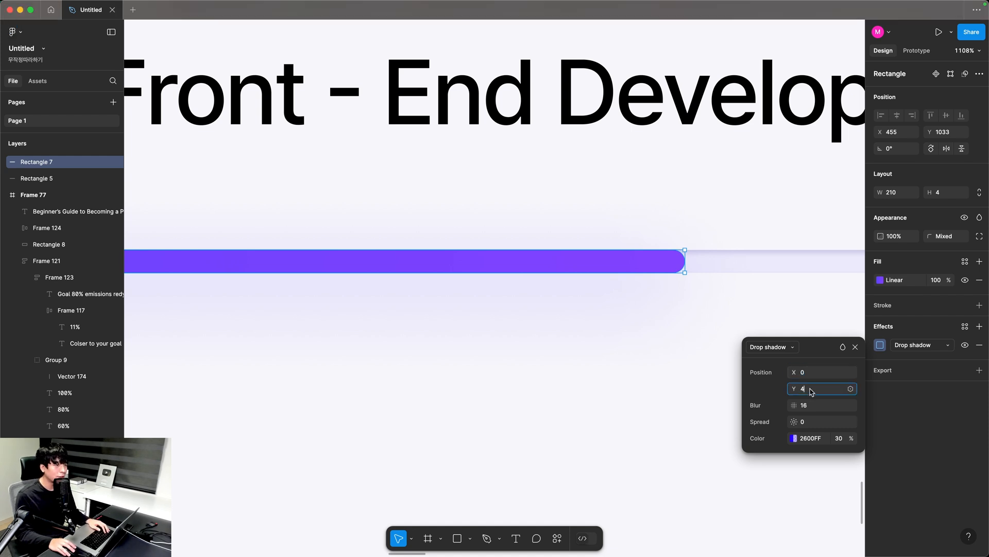
{"action": "type", "text": "1"}
{"action": "key", "text": "Return"}
{"action": "left_click", "coordinate": [812, 405]}
{"action": "type", "text": "2"}
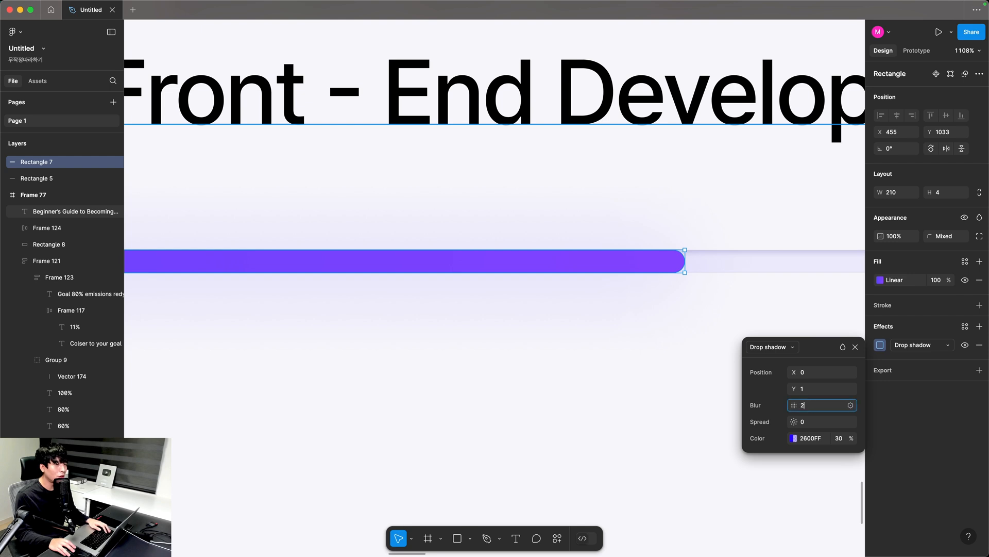
{"action": "key", "text": "Return"}
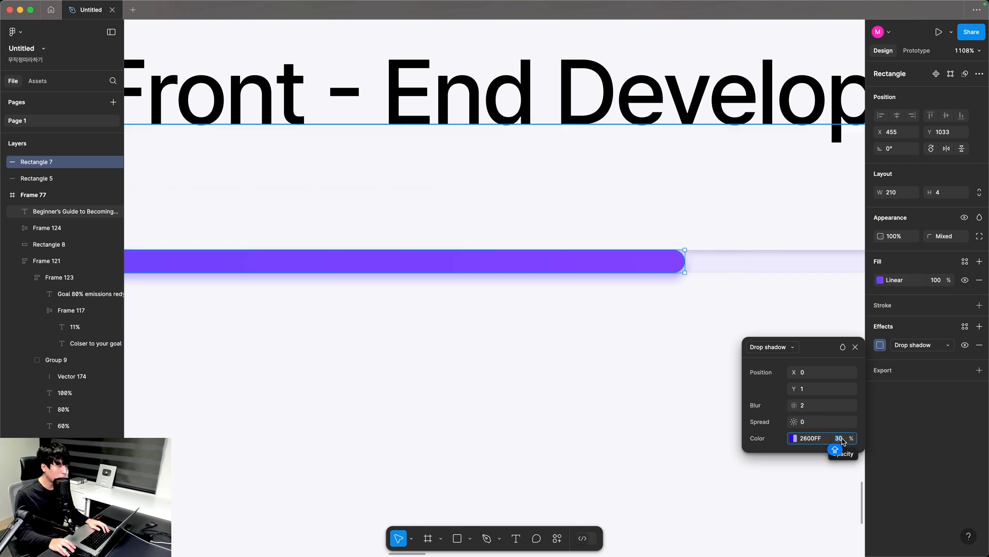
{"action": "left_click", "coordinate": [540, 346]}
Draw a 32 by 32 circle below the progress bar and place it at X 346, Y 987.
{"action": "scroll", "coordinate": [539, 347], "scroll_direction": "down", "scroll_amount": 5}
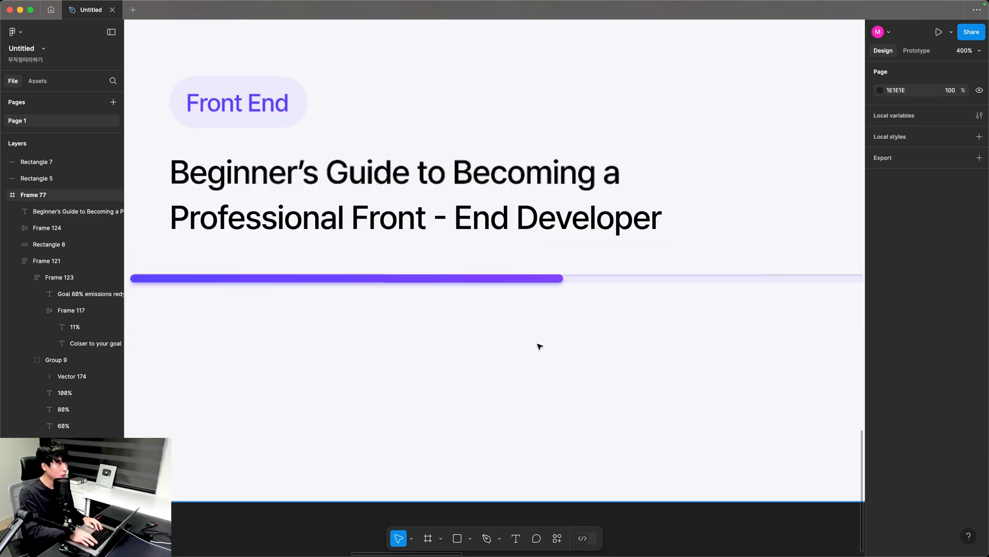
{"action": "scroll", "coordinate": [438, 369], "scroll_direction": "up", "scroll_amount": 3}
{"action": "left_click", "coordinate": [470, 538]}
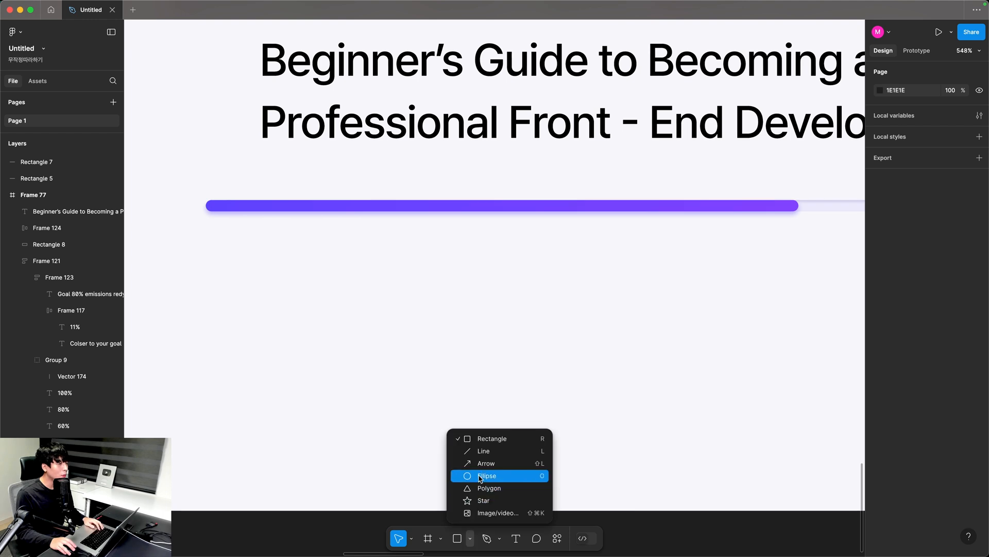
{"action": "left_click", "coordinate": [485, 477]}
{"action": "left_click_drag", "start_coordinate": [310, 279], "coordinate": [396, 363]}
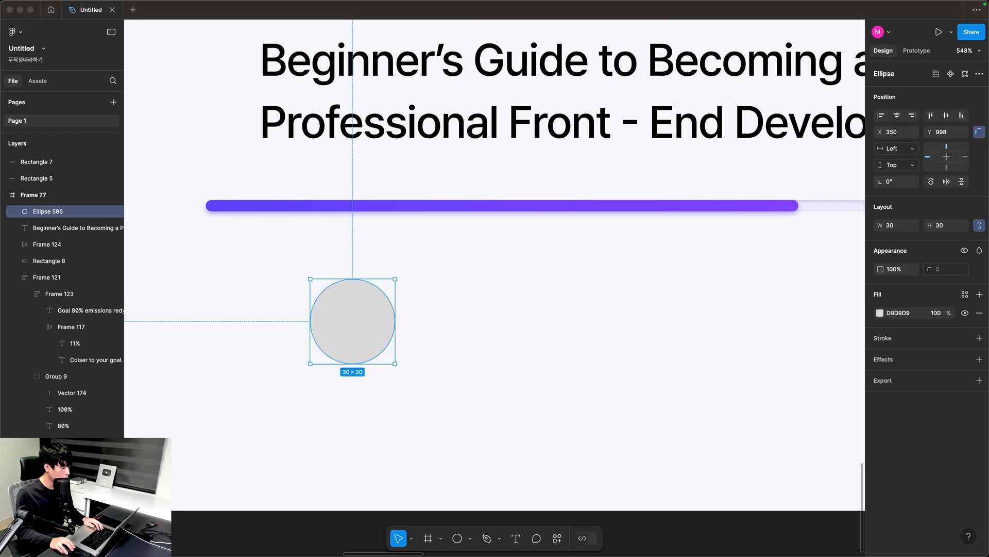
{"action": "left_click", "coordinate": [940, 226]}
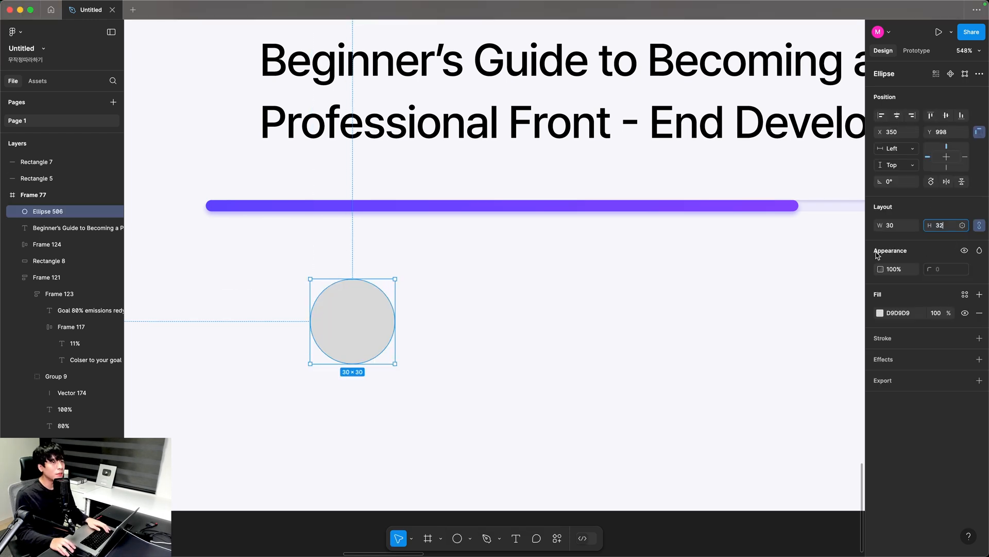
{"action": "type", "text": "32"}
{"action": "left_click_drag", "start_coordinate": [360, 342], "coordinate": [351, 310]}
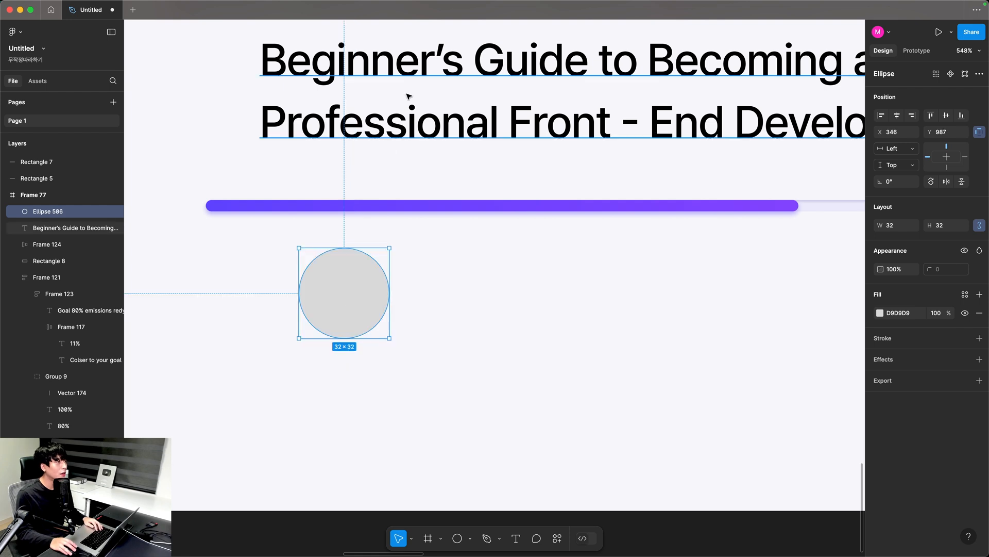
Duplicate the course title beside the grey circle, style it SemiBold size 12, and replace its text with the mentor's full name.
{"action": "left_click", "coordinate": [380, 88]}
{"action": "left_click_drag", "start_coordinate": [380, 88], "coordinate": [522, 294]}
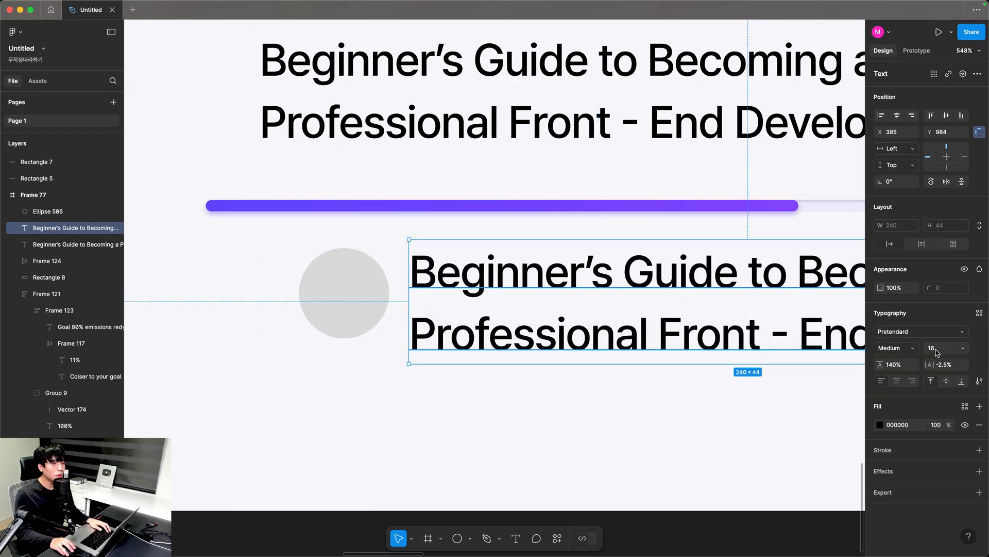
{"action": "type", "text": "12"}
{"action": "key", "text": "Return"}
{"action": "left_click", "coordinate": [896, 348]}
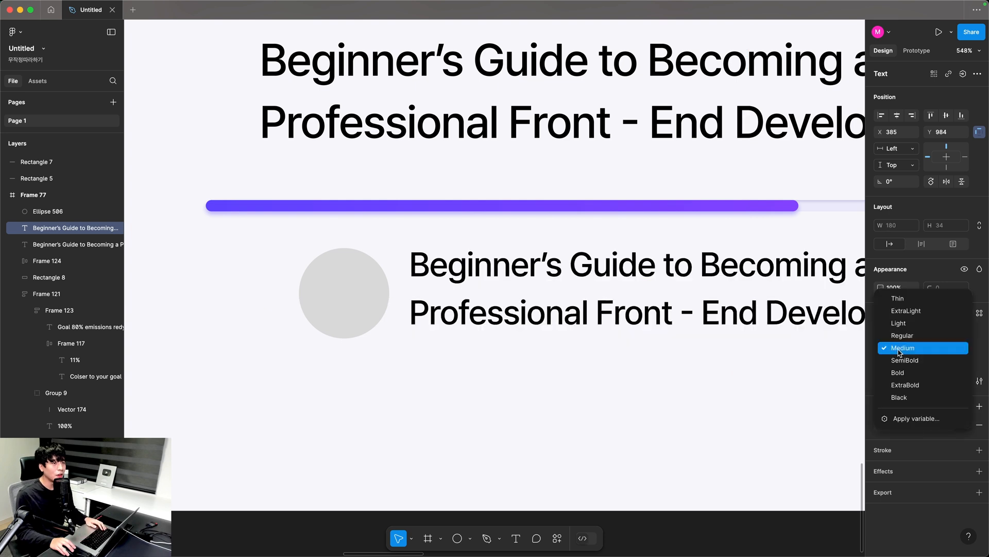
{"action": "left_click", "coordinate": [896, 358]}
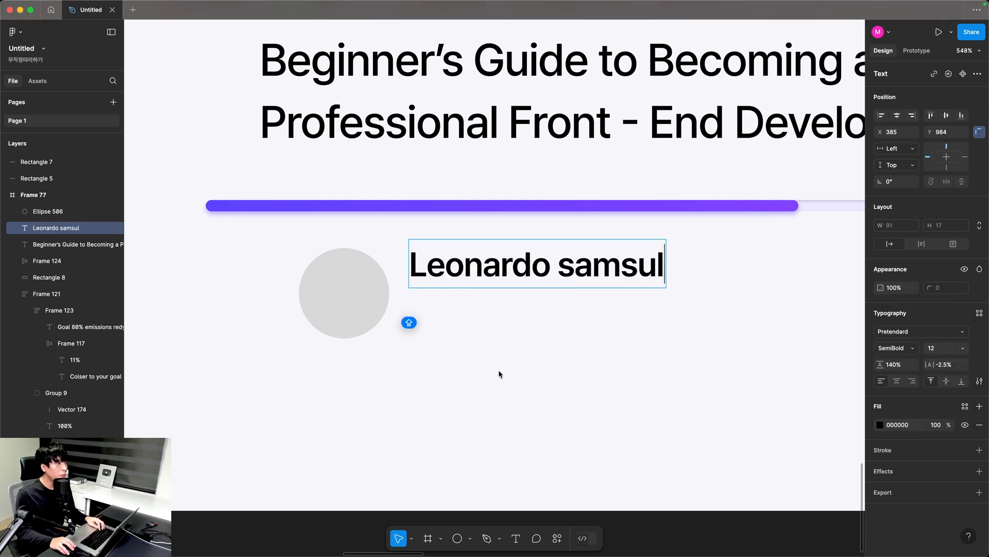
{"action": "key", "text": "Escape"}
Move the mentor's name text to X 387, Y 992 and set its fill to 505050.
{"action": "left_click_drag", "start_coordinate": [473, 263], "coordinate": [479, 285]}
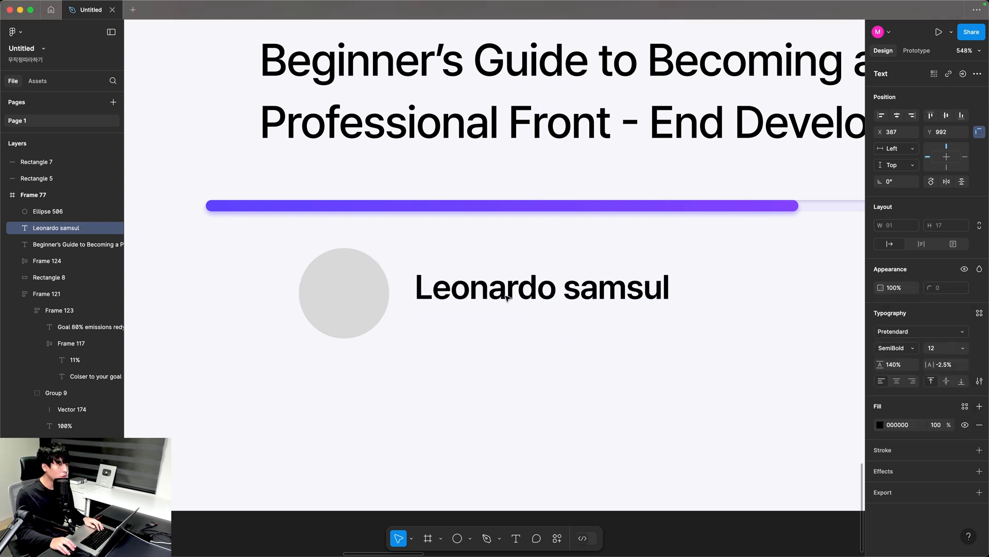
{"action": "left_click", "coordinate": [899, 425]}
{"action": "type", "text": "50505"}
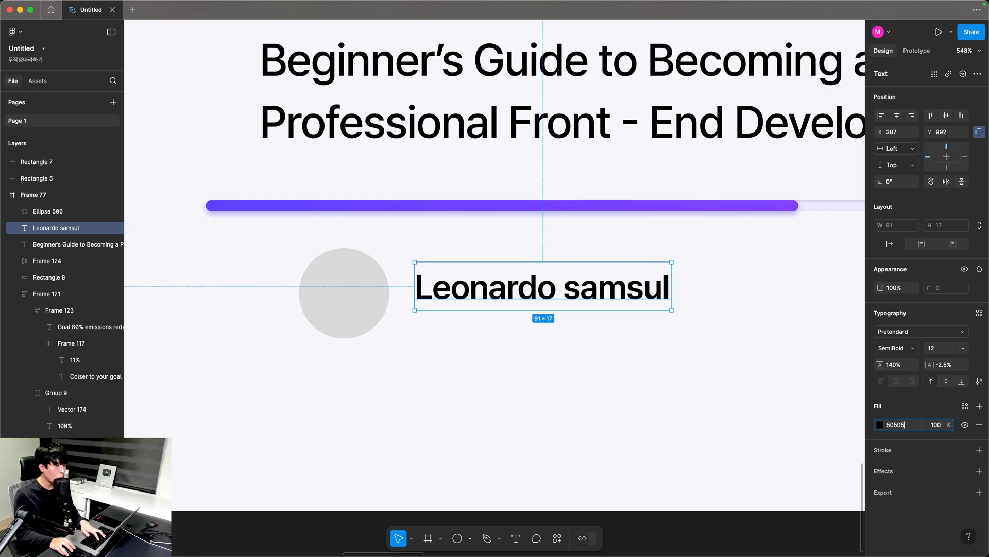
{"action": "type", "text": "0"}
{"action": "key", "text": "Return"}
{"action": "left_click", "coordinate": [601, 360]}
Set the Beginner’s Guide title's fill colour to 111.
{"action": "scroll", "coordinate": [567, 335], "scroll_direction": "up", "scroll_amount": 3}
{"action": "left_click", "coordinate": [500, 245]}
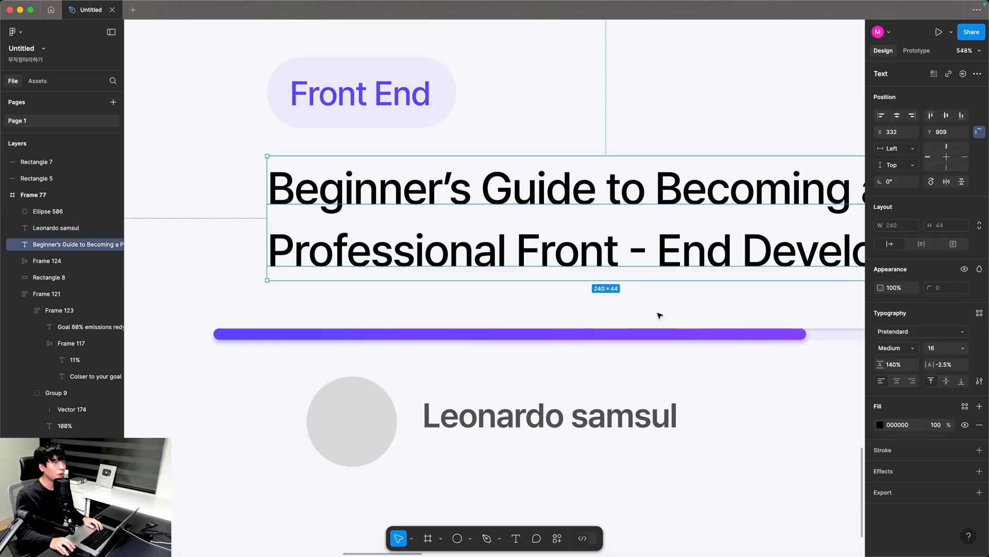
{"action": "left_click", "coordinate": [899, 424]}
{"action": "type", "text": "111"}
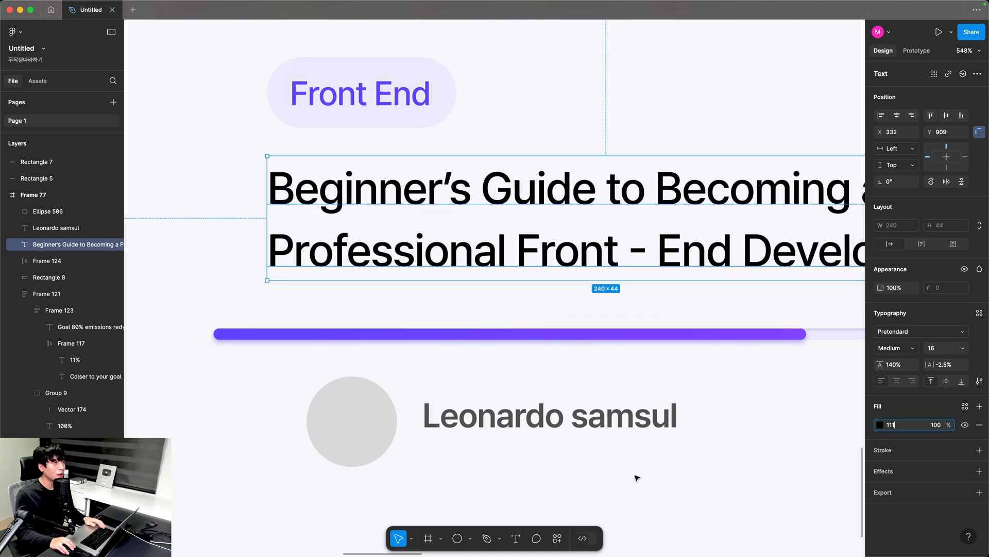
{"action": "left_click", "coordinate": [577, 465]}
Duplicate the mentor's name directly below at Y 1012 and change the copy's text to "mentor".
{"action": "scroll", "coordinate": [577, 463], "scroll_direction": "down", "scroll_amount": 3}
{"action": "left_click", "coordinate": [505, 280]}
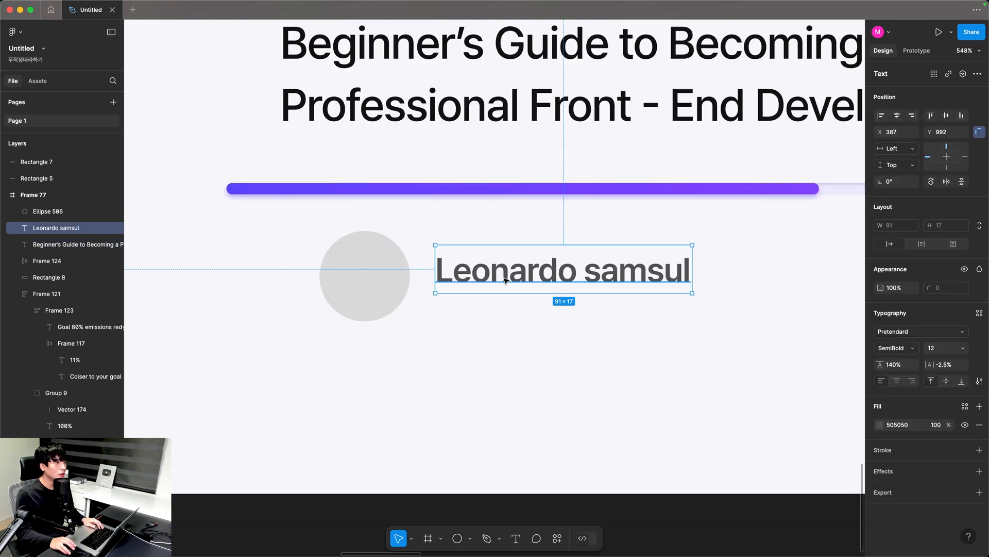
{"action": "left_click_drag", "start_coordinate": [505, 290], "coordinate": [505, 347], "text": "alt"}
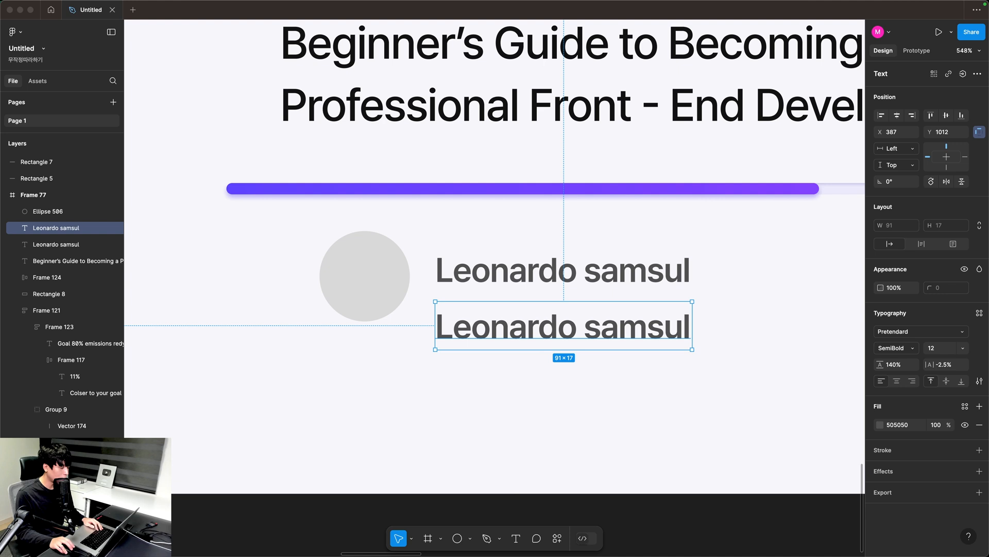
{"action": "key", "text": "Return"}
{"action": "type", "text": "mentor"}
{"action": "key", "text": "Escape"}
Style the "mentor" label as Medium size 11 with a 767676 fill.
{"action": "left_click", "coordinate": [934, 352]}
{"action": "type", "text": "11"}
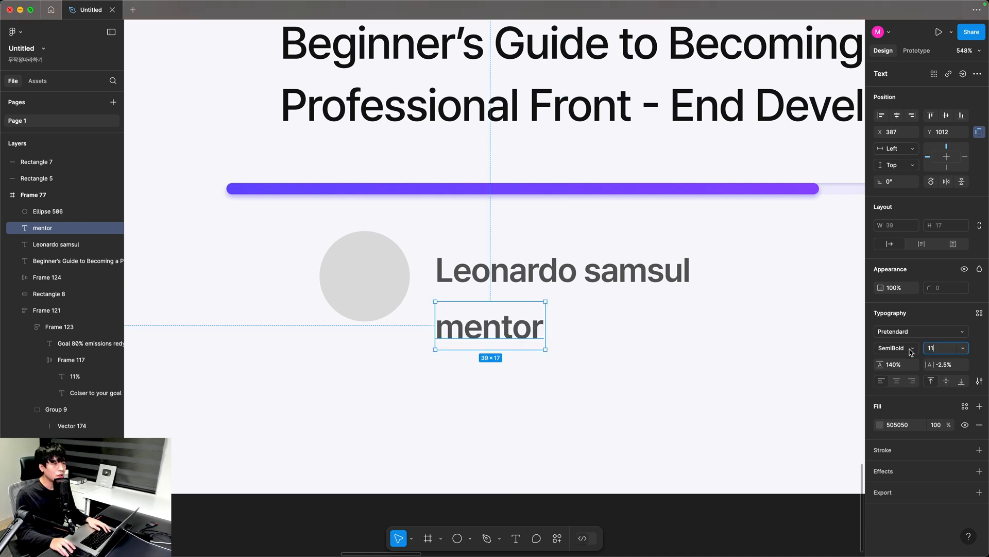
{"action": "key", "text": "Return"}
{"action": "left_click", "coordinate": [897, 348]}
{"action": "left_click", "coordinate": [906, 338]}
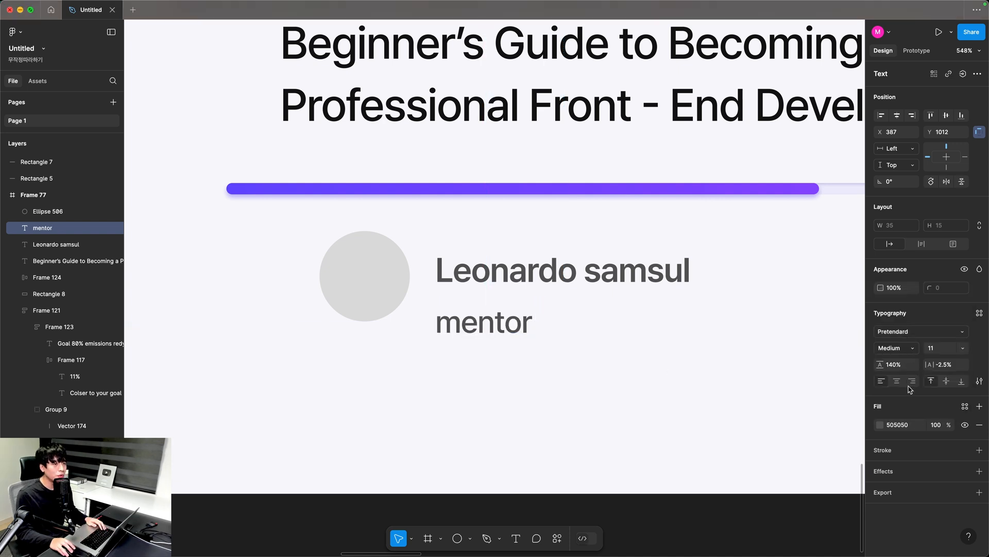
{"action": "left_click", "coordinate": [900, 424]}
{"action": "type", "text": "76"}
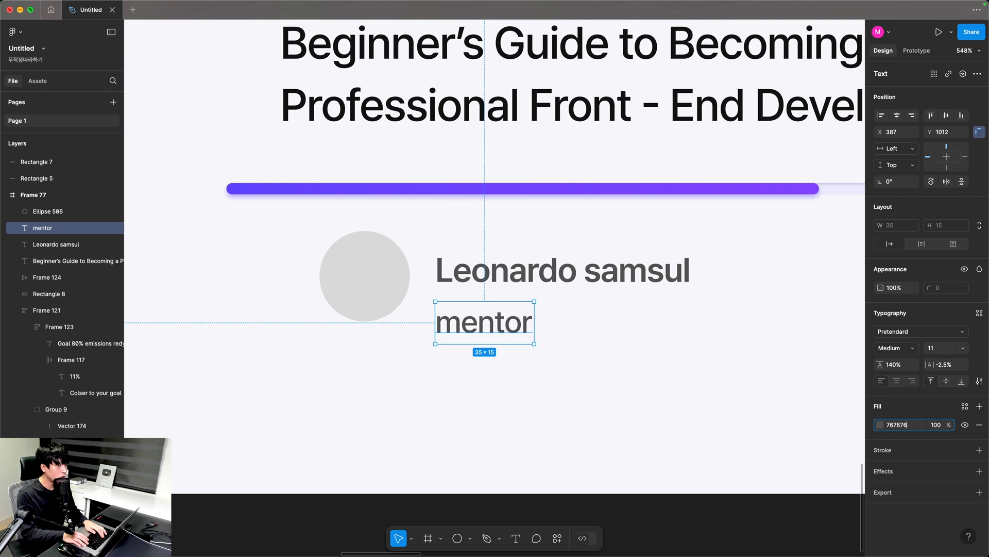
{"action": "type", "text": "7676"}
{"action": "key", "text": "Return"}
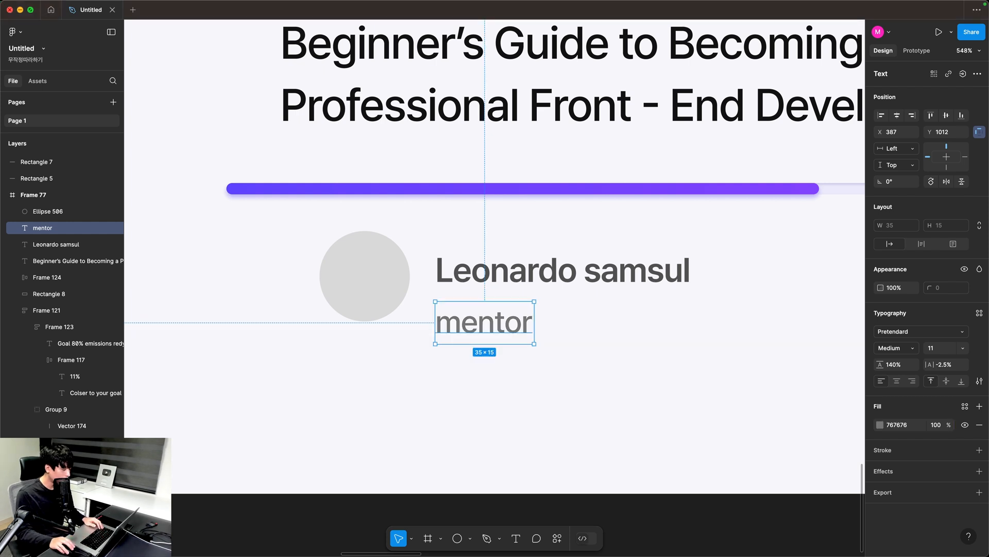
Wrap the name and "mentor" label in an auto layout with 0 spacing and move it up beside the circle.
{"action": "left_click", "coordinate": [495, 274], "text": "shift"}
{"action": "left_click", "coordinate": [981, 208]}
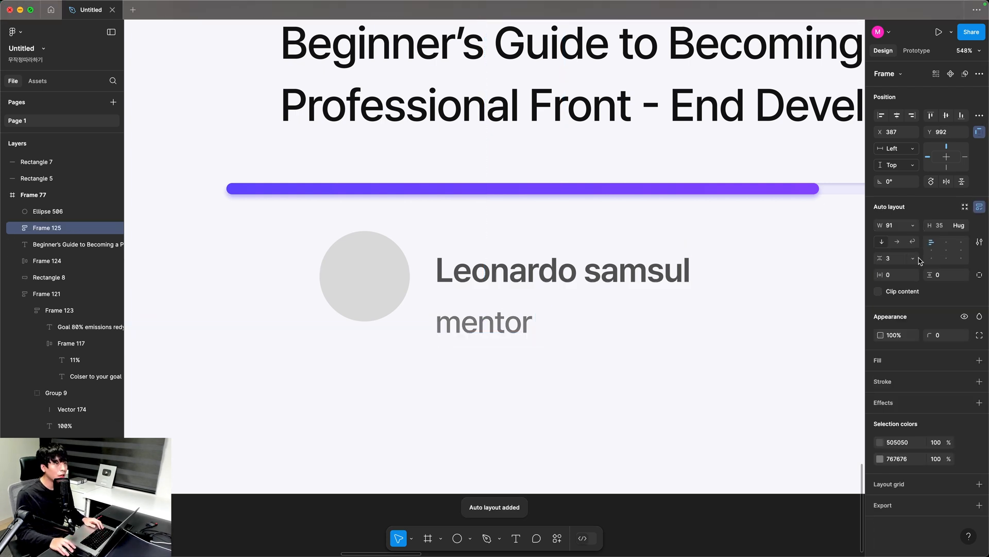
{"action": "left_click", "coordinate": [896, 258]}
{"action": "type", "text": "0"}
{"action": "key", "text": "Return"}
{"action": "left_click_drag", "start_coordinate": [455, 269], "coordinate": [455, 258]}
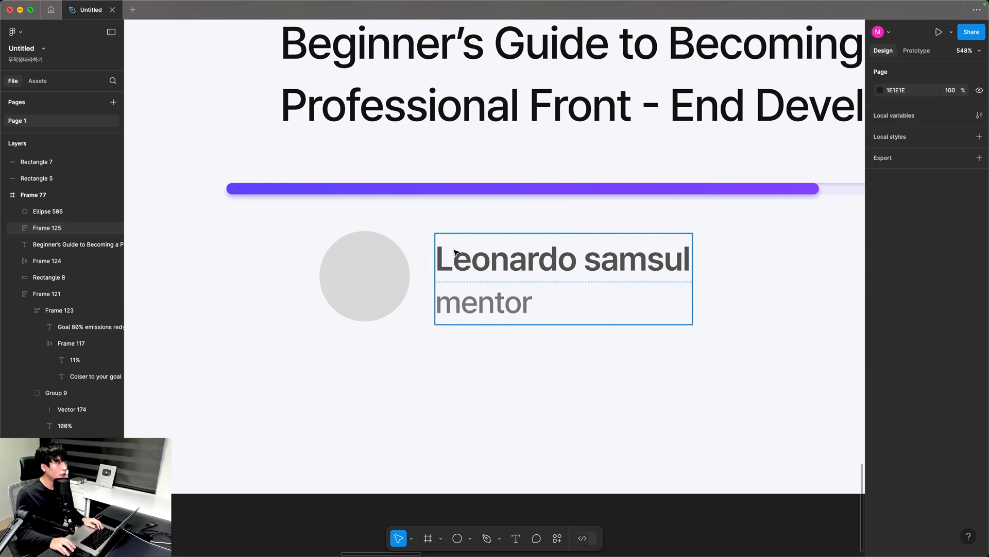
Combine the grey circle and the name block in a horizontal auto layout with a spacing of 12.
{"action": "left_click", "coordinate": [402, 267]}
{"action": "left_click", "coordinate": [630, 247], "text": "shift"}
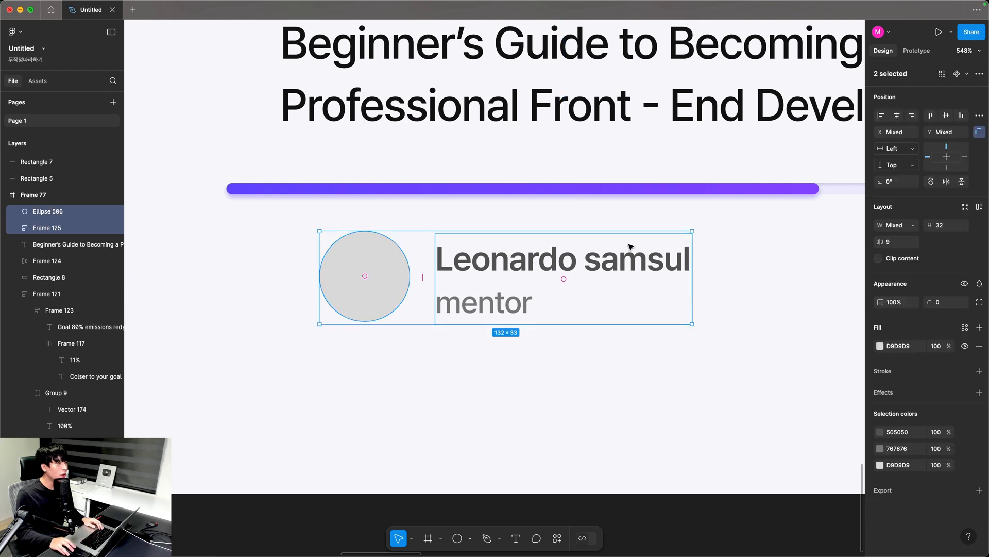
{"action": "left_click", "coordinate": [980, 209]}
{"action": "left_click", "coordinate": [896, 259]}
{"action": "type", "text": "12"}
{"action": "key", "text": "Return"}
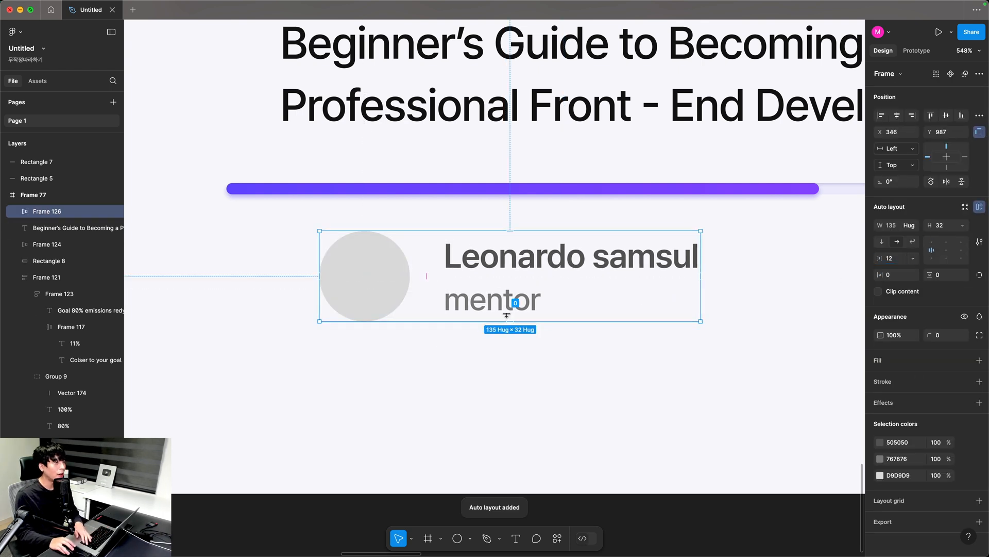
Group the progress bar's purple fill and its light track rectangle into one object.
{"action": "scroll", "coordinate": [627, 244], "scroll_direction": "right", "scroll_amount": 3}
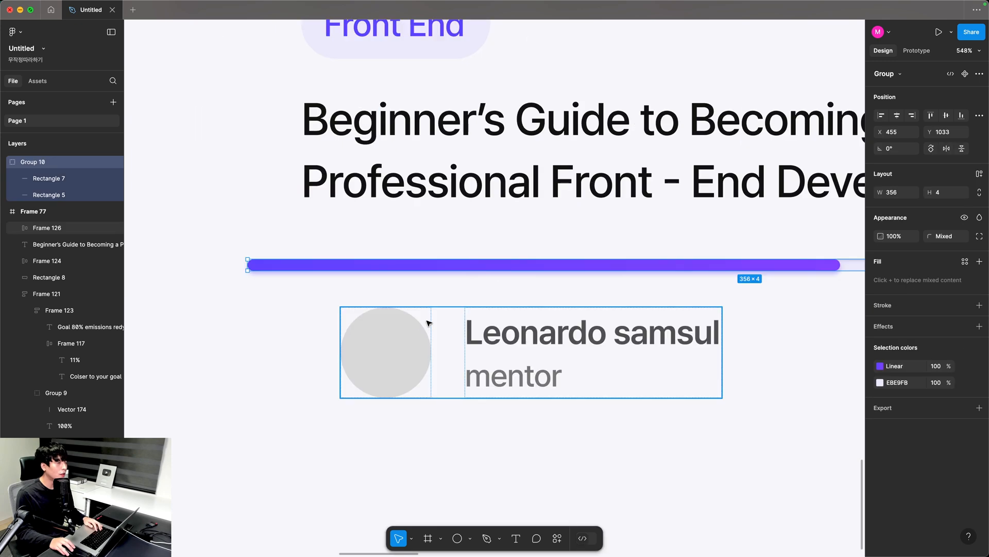
{"action": "scroll", "coordinate": [427, 323], "scroll_direction": "down", "scroll_amount": 5}
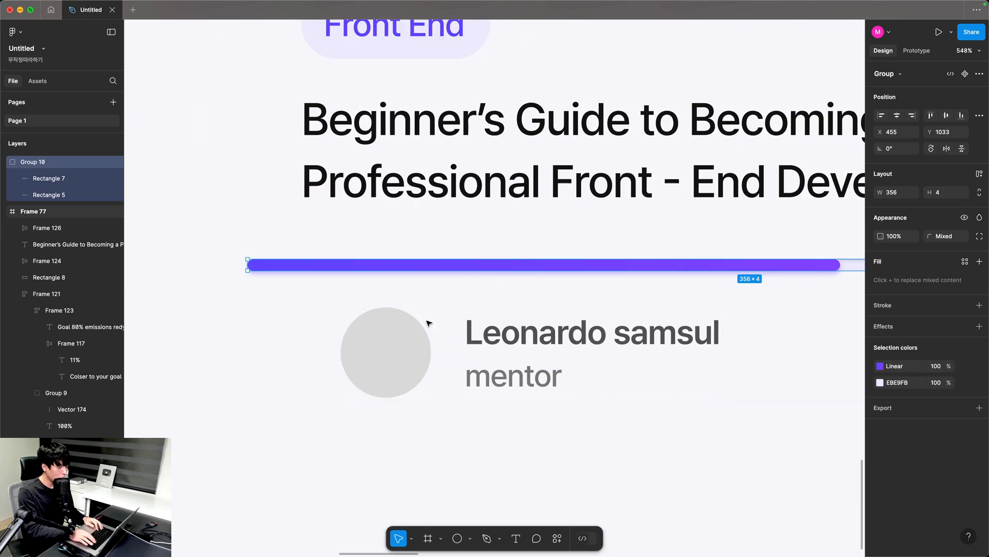
{"action": "left_click_drag", "start_coordinate": [406, 326], "coordinate": [349, 427]}
{"action": "left_click_drag", "start_coordinate": [307, 172], "coordinate": [565, 468]}
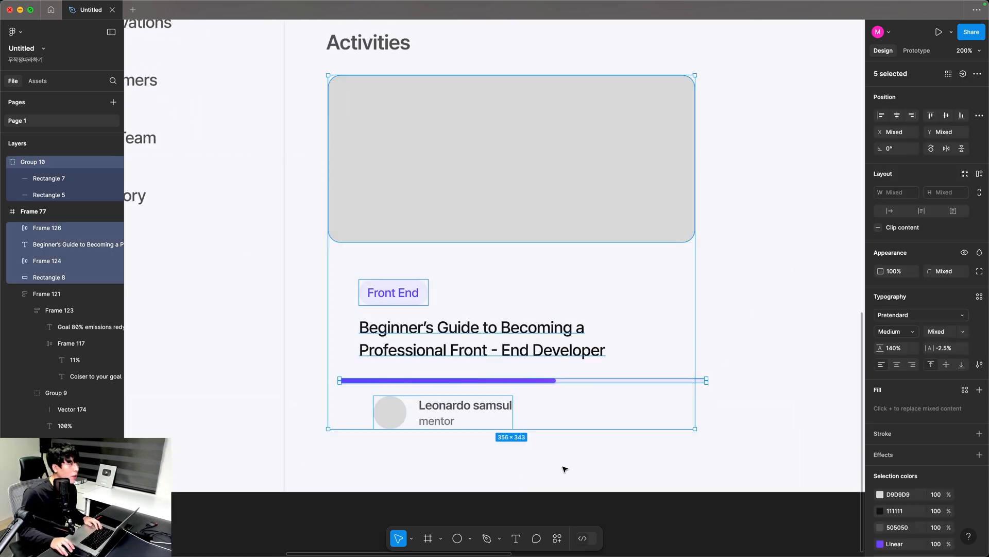
Wrap the "Front End" tag and the course title in a vertical auto layout with a spacing of 8.
{"action": "left_click", "coordinate": [393, 292]}
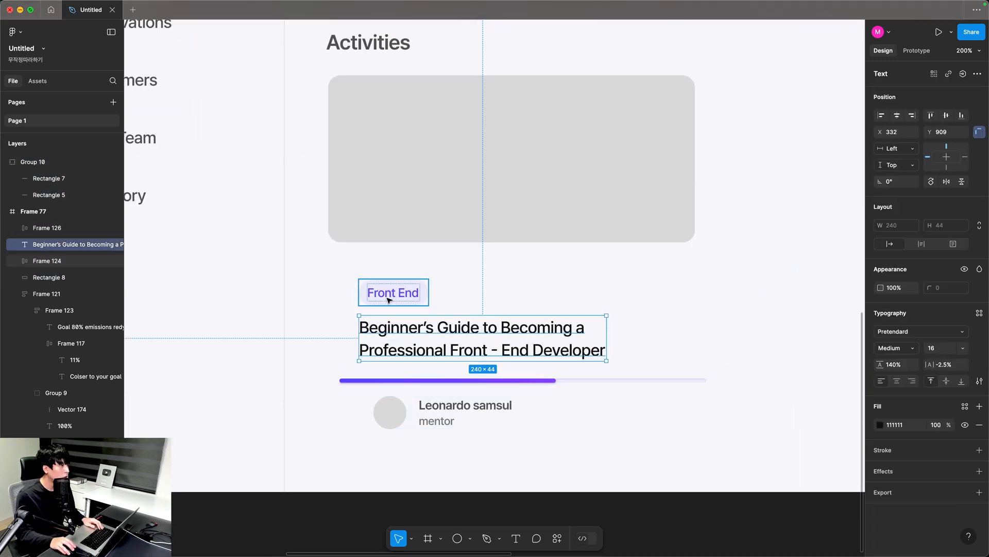
{"action": "left_click", "coordinate": [395, 337], "text": "shift"}
{"action": "mouse_move", "coordinate": [394, 337]}
{"action": "left_mouse_down"}
{"action": "mouse_move", "coordinate": [377, 318]}
{"action": "mouse_move", "coordinate": [395, 337]}
{"action": "left_mouse_up"}
{"action": "key", "text": "shift+a"}
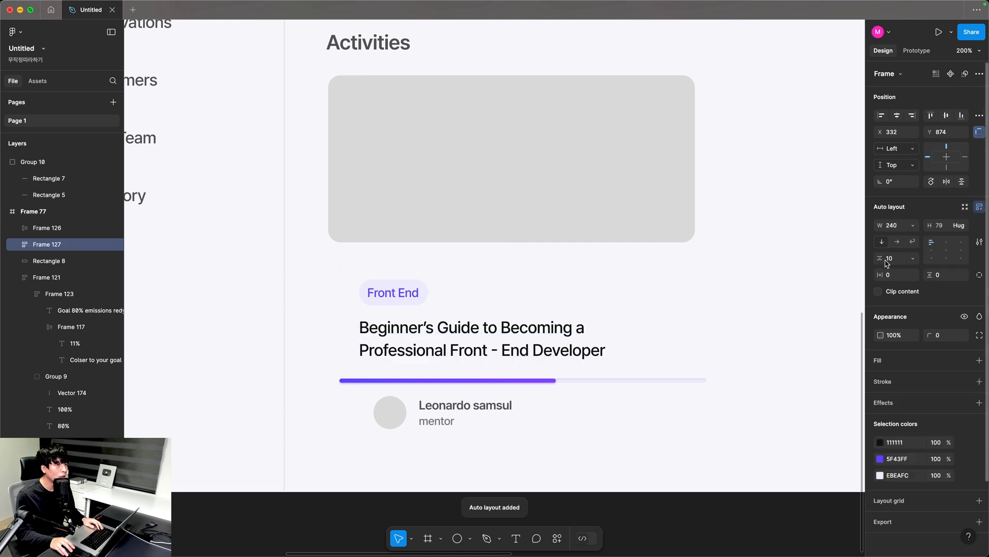
{"action": "key", "text": "Return"}
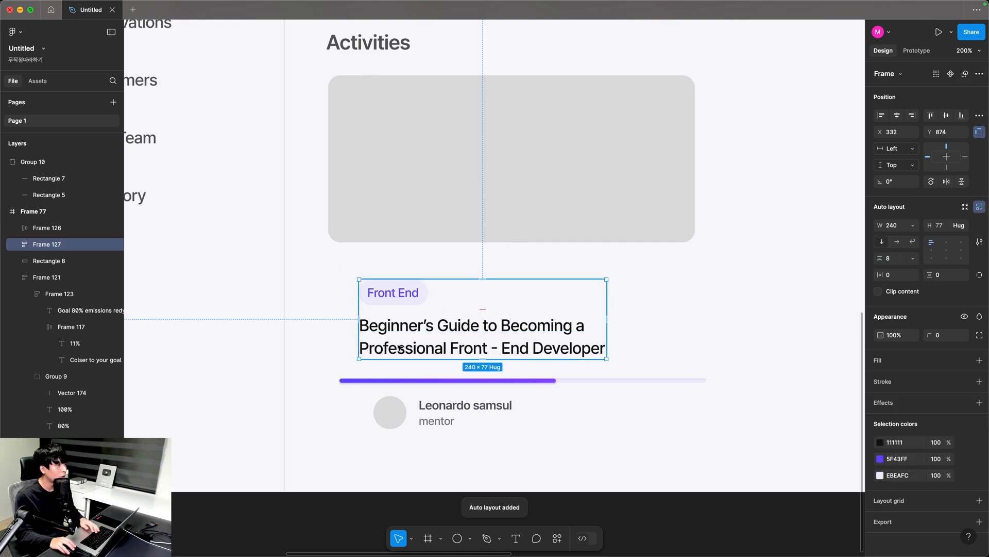
{"action": "key", "text": "Escape"}
Combine the tag-and-title block with the progress bar group in a vertical auto layout with a spacing of 16.
{"action": "left_click", "coordinate": [367, 381]}
{"action": "left_click", "coordinate": [375, 304], "text": "shift"}
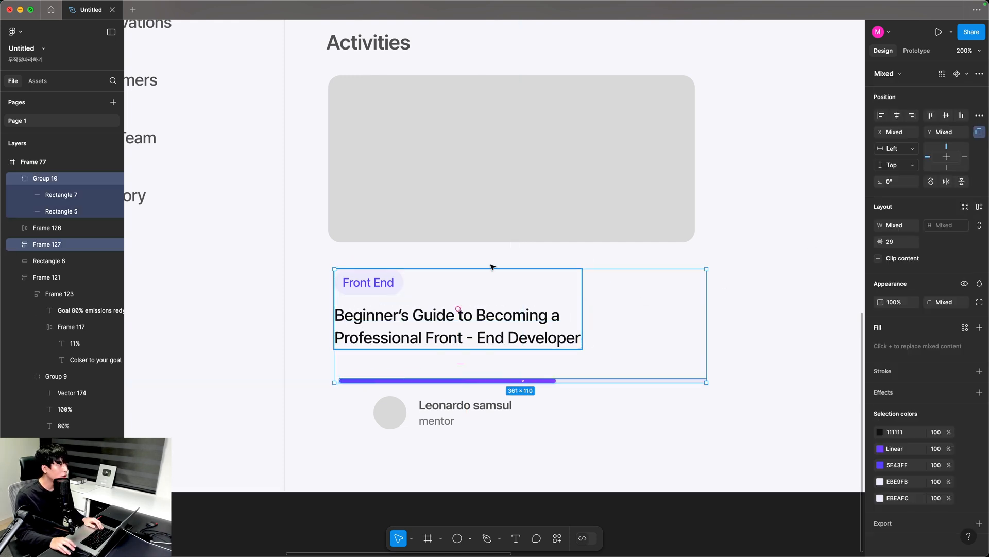
{"action": "left_click", "coordinate": [980, 207]}
{"action": "left_click", "coordinate": [897, 258]}
{"action": "type", "text": "16"}
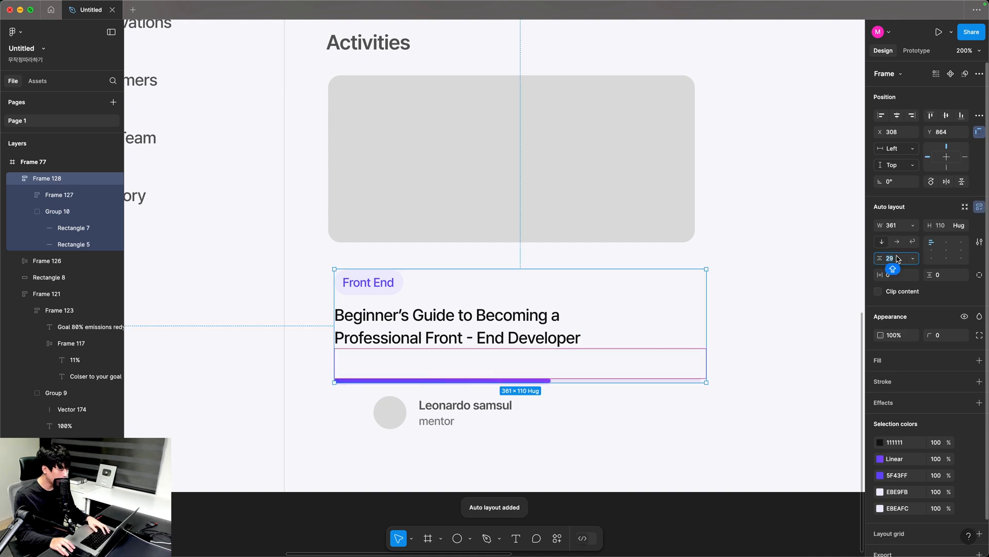
{"action": "key", "text": "Return"}
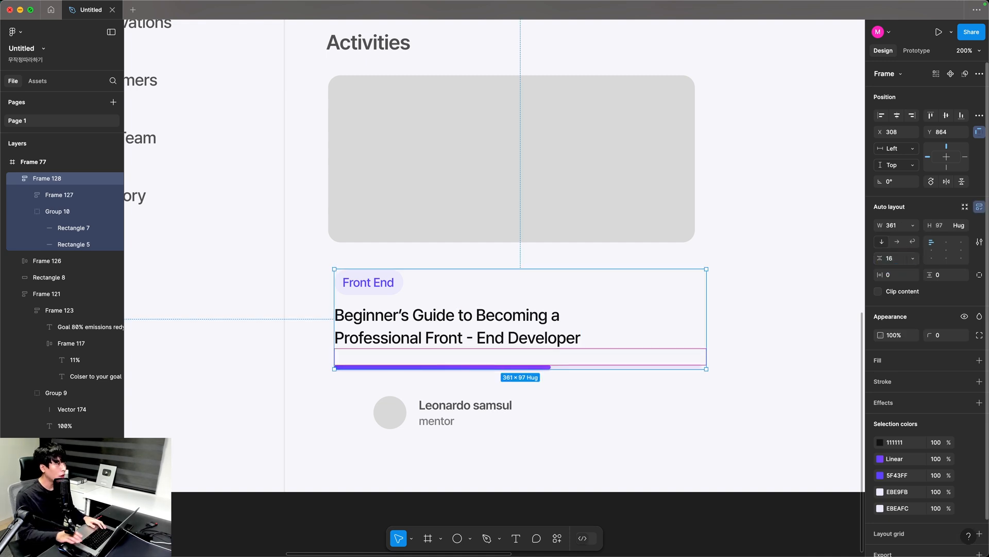
Wrap the progress bar block with the mentor profile, and the result with the grey image, in vertical auto layouts spaced 20.
{"action": "left_click", "coordinate": [404, 420], "text": "shift"}
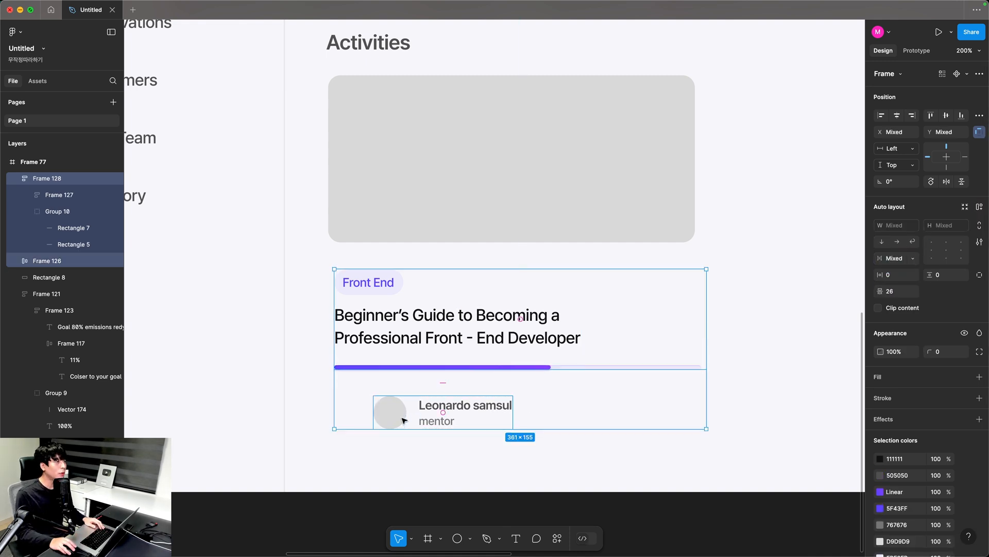
{"action": "left_click", "coordinate": [979, 207]}
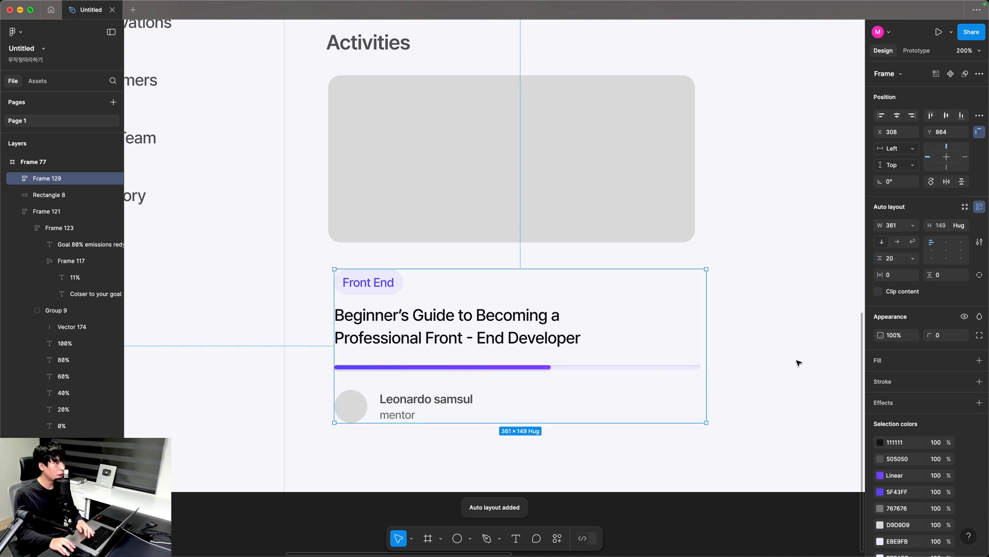
{"action": "left_click", "coordinate": [358, 231], "text": "shift"}
{"action": "left_click", "coordinate": [373, 218]}
{"action": "left_click", "coordinate": [360, 283], "text": "shift"}
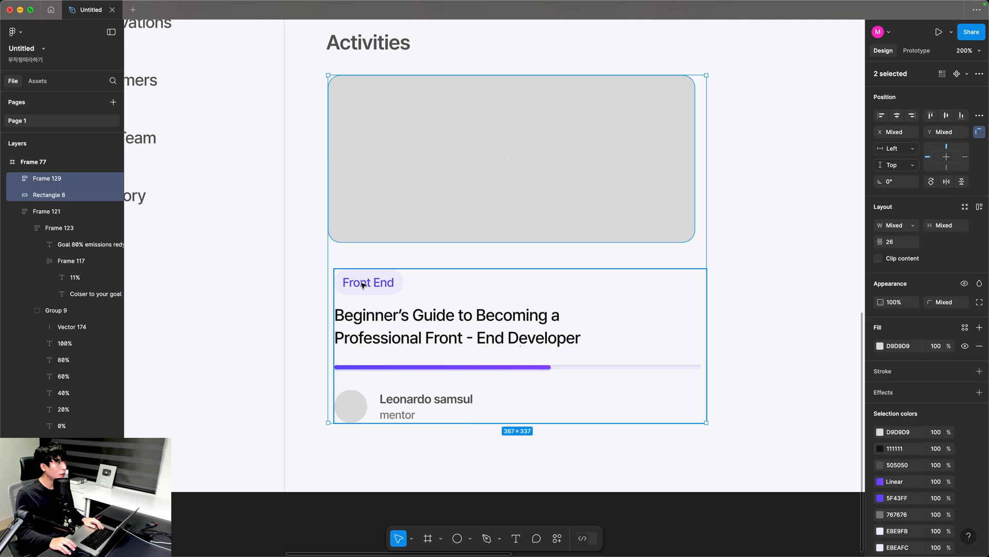
{"action": "left_click", "coordinate": [979, 208]}
{"action": "type", "text": "20"}
{"action": "key", "text": "Return"}
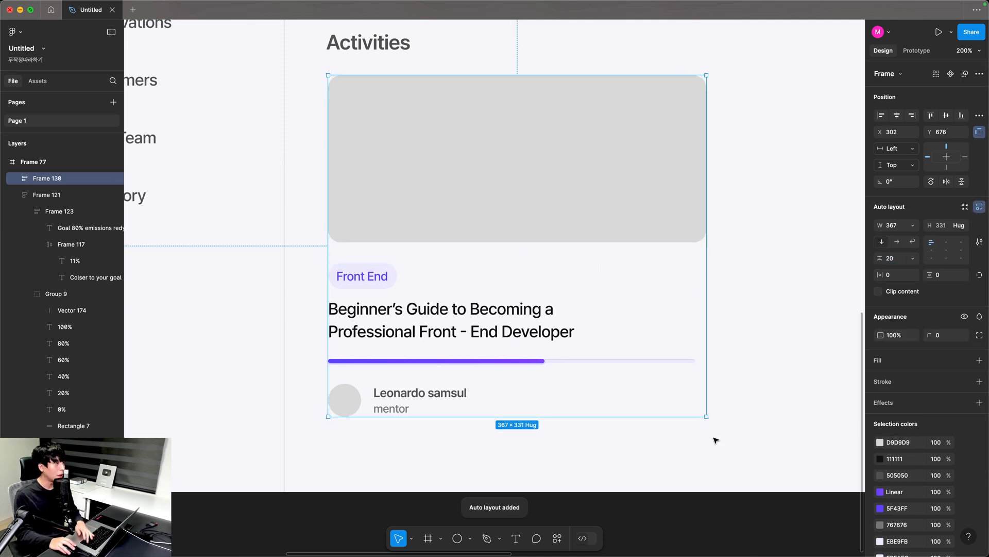
Set the course card's horizontal and vertical padding to 24.
{"action": "scroll", "coordinate": [468, 256], "scroll_direction": "up", "scroll_amount": 2}
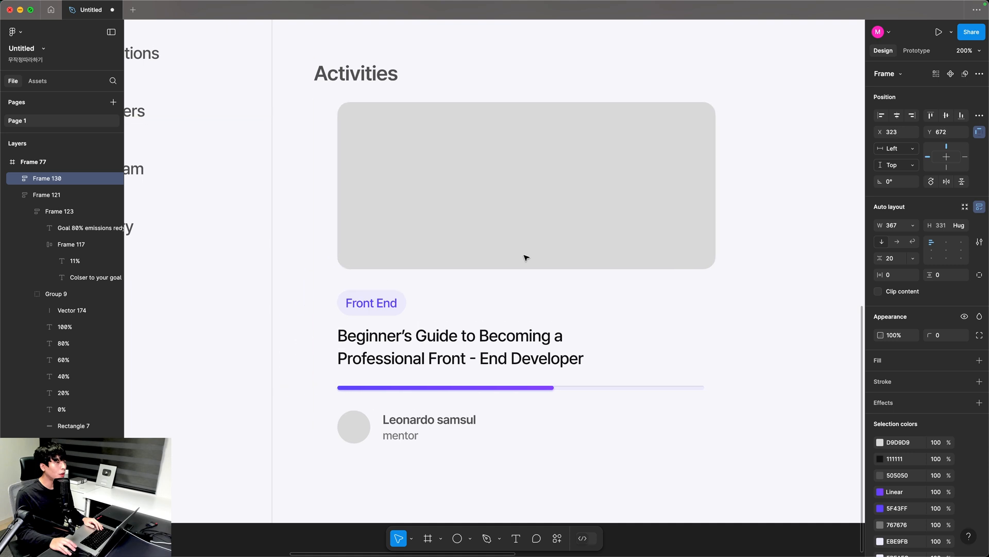
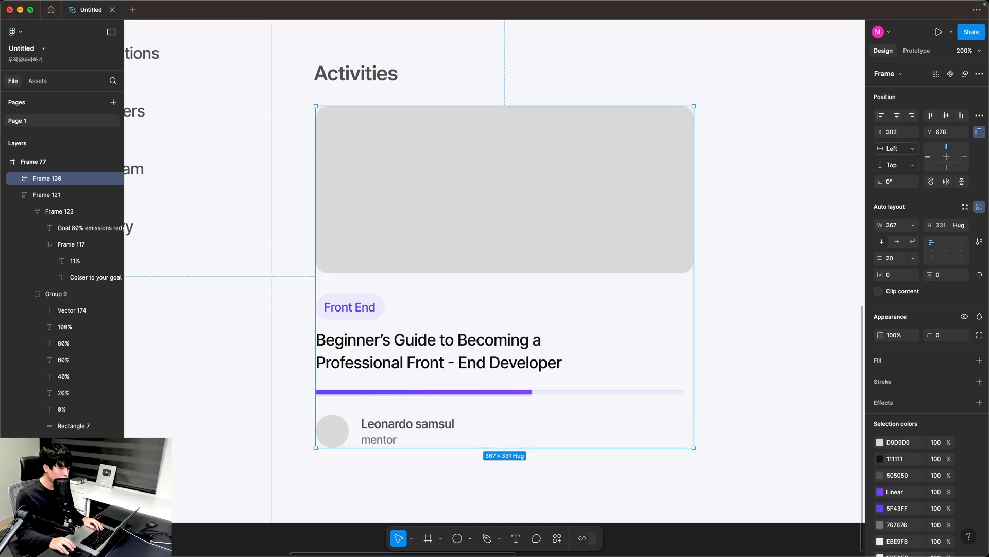
{"action": "type", "text": "24"}
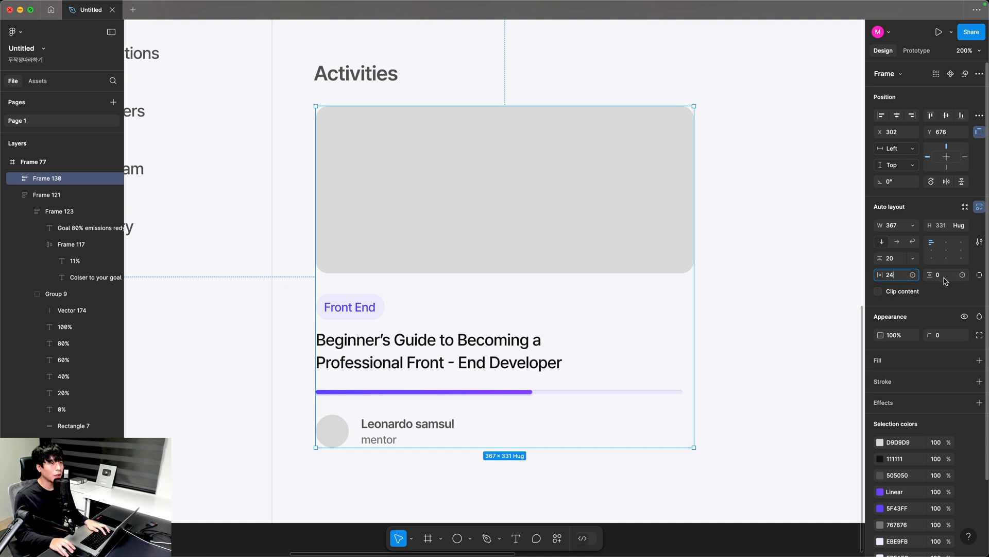
{"action": "left_click", "coordinate": [946, 278]}
{"action": "type", "text": "24"}
{"action": "key", "text": "Return"}
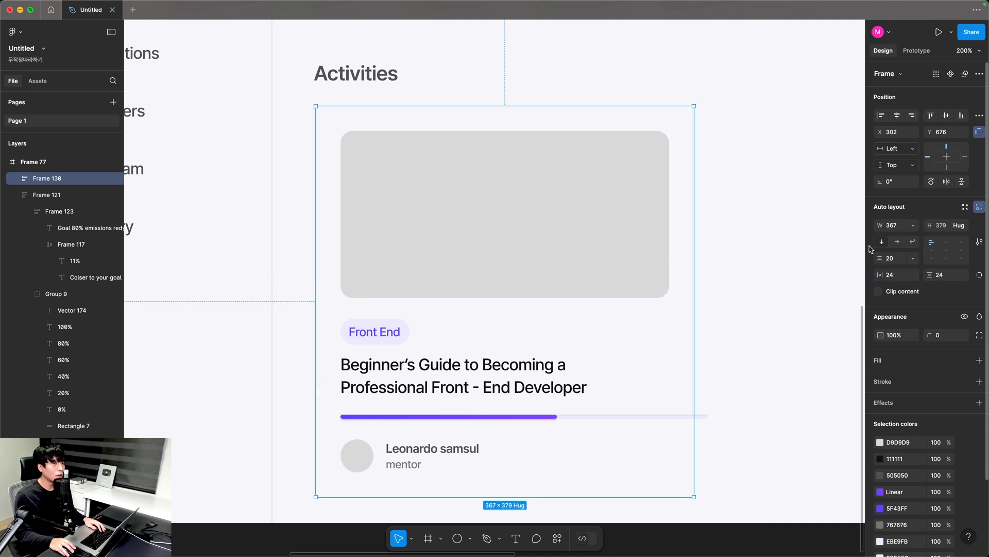
Set the course card's width to 404.
{"action": "left_click", "coordinate": [888, 226]}
{"action": "type", "text": "40"}
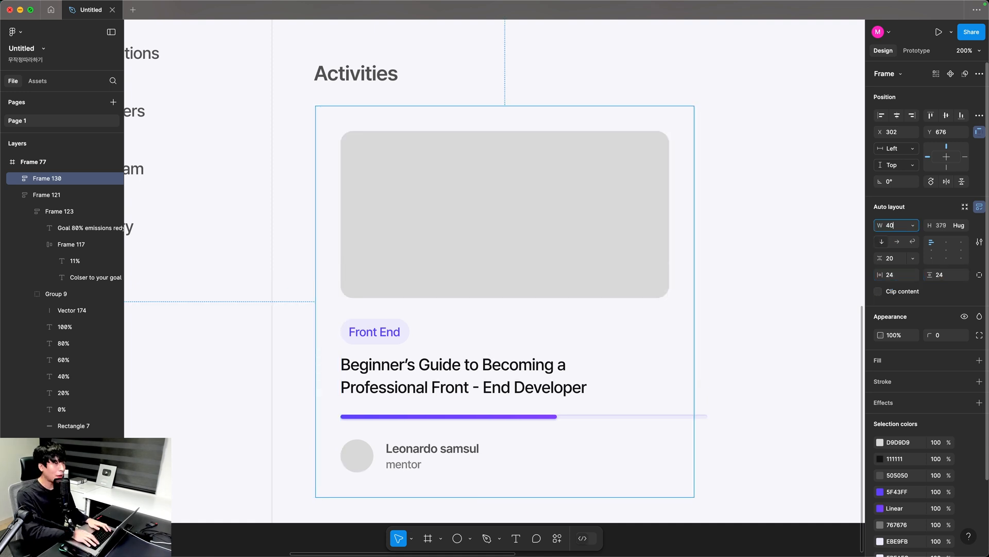
{"action": "type", "text": "4"}
{"action": "key", "text": "Return"}
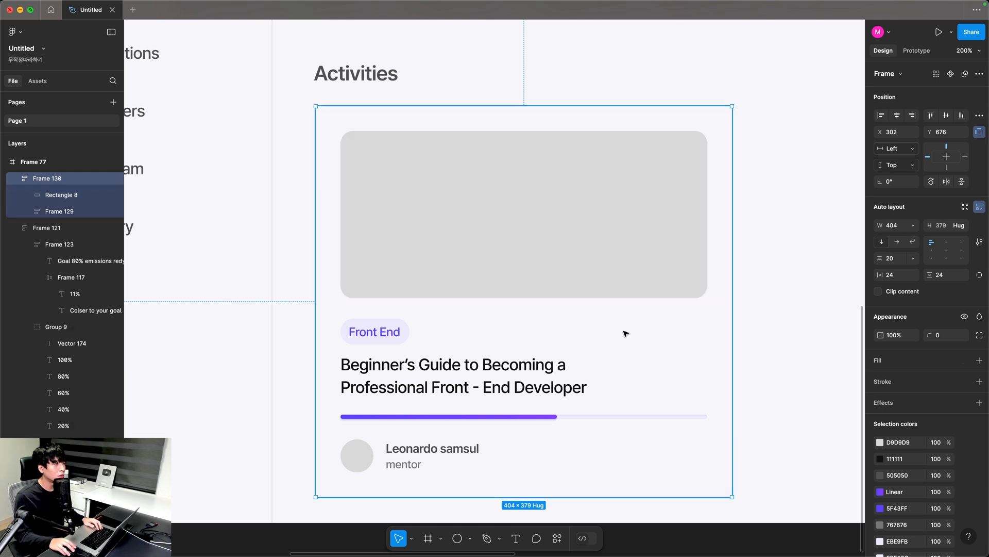
Give the course card an FFFFFF fill and a corner radius of 16, aligning its left edge with the Activities heading at X 300.
{"action": "scroll", "coordinate": [353, 278], "scroll_direction": "up", "scroll_amount": 2}
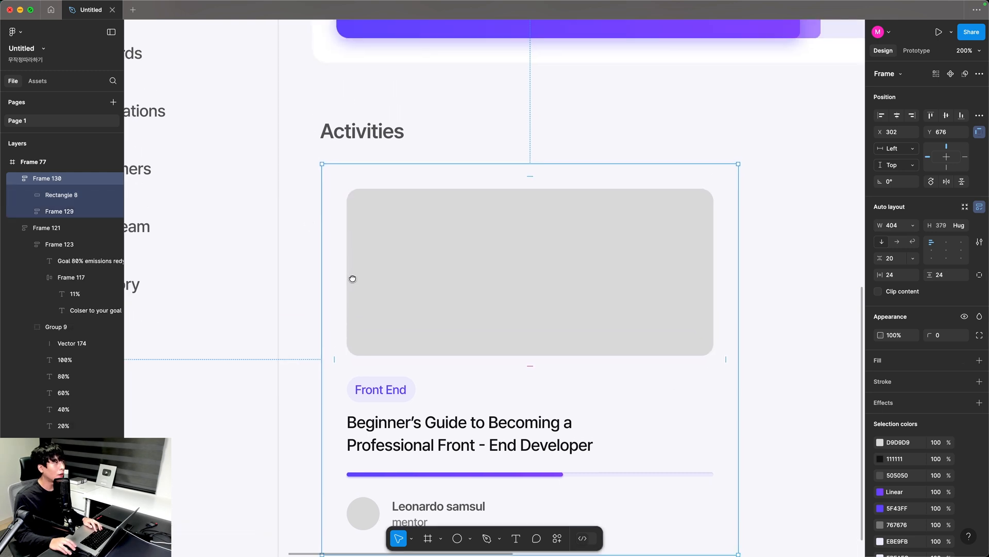
{"action": "left_click", "coordinate": [877, 361]}
{"action": "left_click_drag", "start_coordinate": [523, 281], "coordinate": [521, 273]}
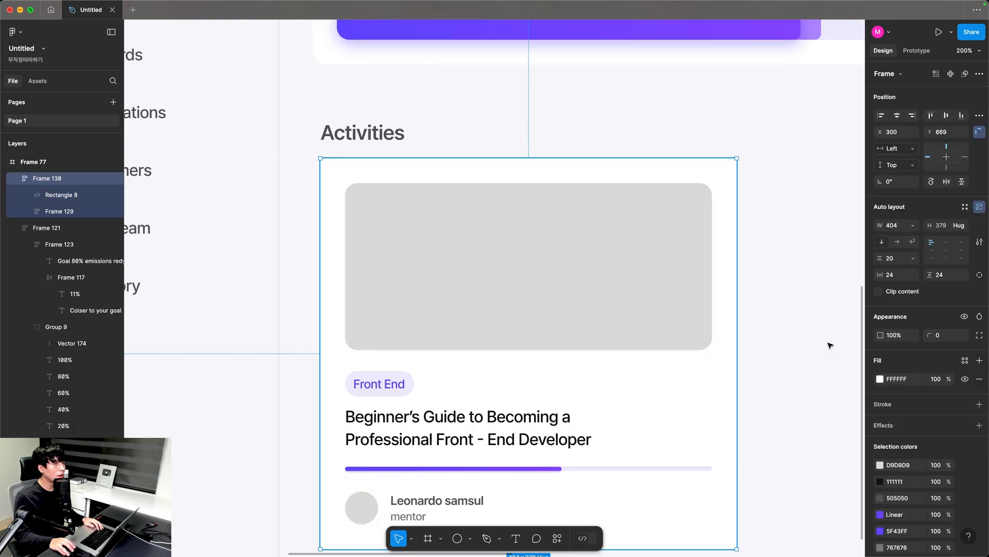
{"action": "left_click", "coordinate": [945, 338]}
{"action": "type", "text": "16"}
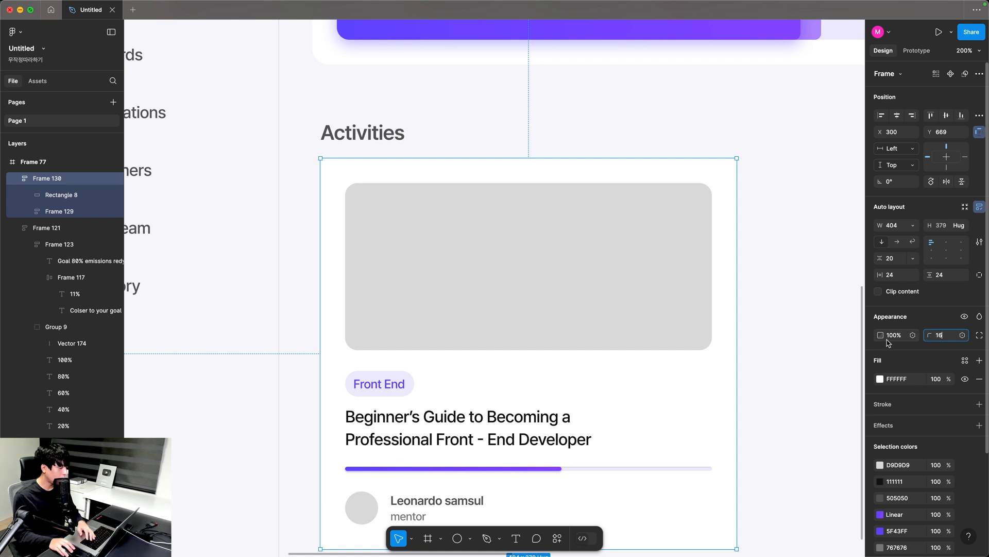
{"action": "key", "text": "Return"}
Check the gap below the Activities heading and move the course card down to Y 678.
{"action": "left_click", "coordinate": [364, 142]}
{"action": "key", "text": "alt"}
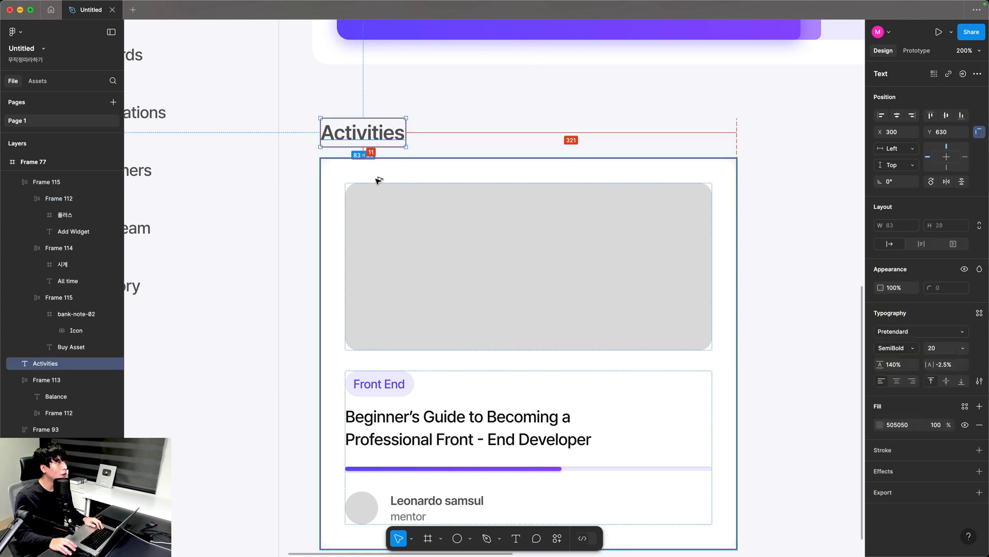
{"action": "left_click", "coordinate": [402, 478]}
{"action": "key", "text": "shift+Down"}
{"action": "key", "text": "Down"}
{"action": "key", "text": "Down"}
{"action": "key", "text": "Up"}
{"action": "key", "text": "Up"}
{"action": "key", "text": "Up"}
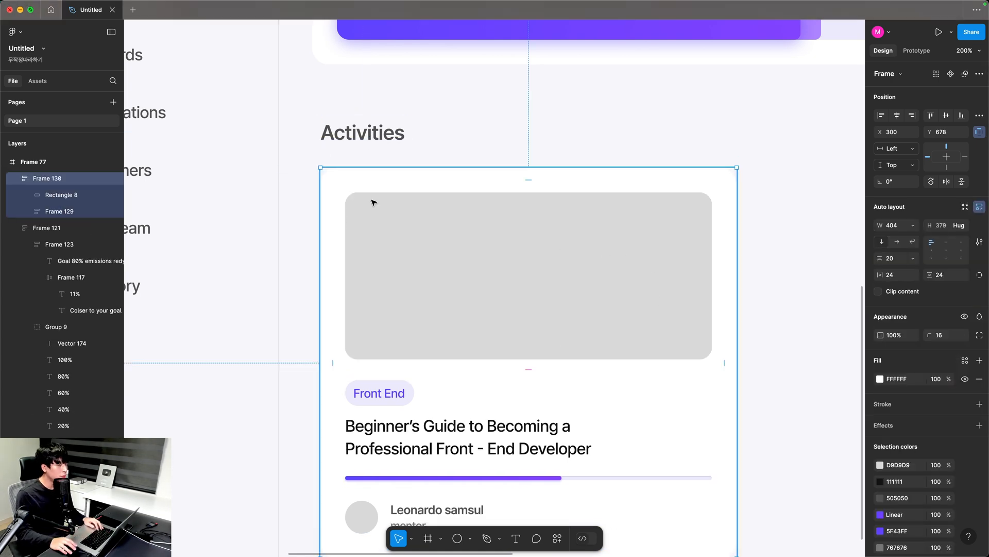
Duplicate the course card and place the copy to its right with a gap of 12.
{"action": "key", "text": "super+minus"}
{"action": "scroll", "coordinate": [380, 212], "scroll_direction": "up", "scroll_amount": 5}
{"action": "scroll", "coordinate": [380, 211], "scroll_direction": "right", "scroll_amount": 4}
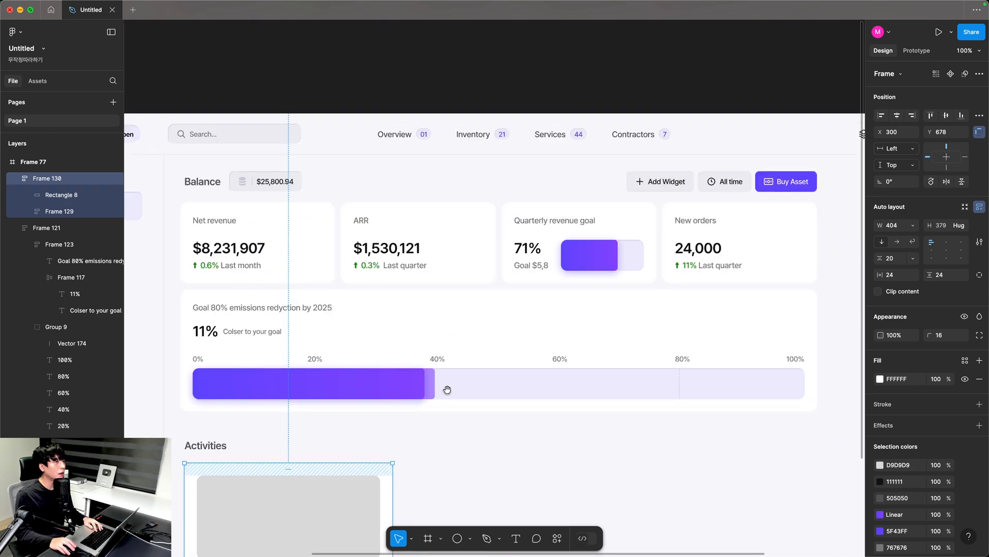
{"action": "scroll", "coordinate": [446, 388], "scroll_direction": "down", "scroll_amount": 4}
{"action": "scroll", "coordinate": [446, 389], "scroll_direction": "left", "scroll_amount": 2}
{"action": "left_click_drag", "start_coordinate": [332, 354], "coordinate": [546, 359]}
{"action": "key", "text": "Right"}
{"action": "key", "text": "Right"}
Wrap the two course cards in a horizontal auto layout with a spacing of 12.
{"action": "left_click", "coordinate": [415, 322], "text": "shift"}
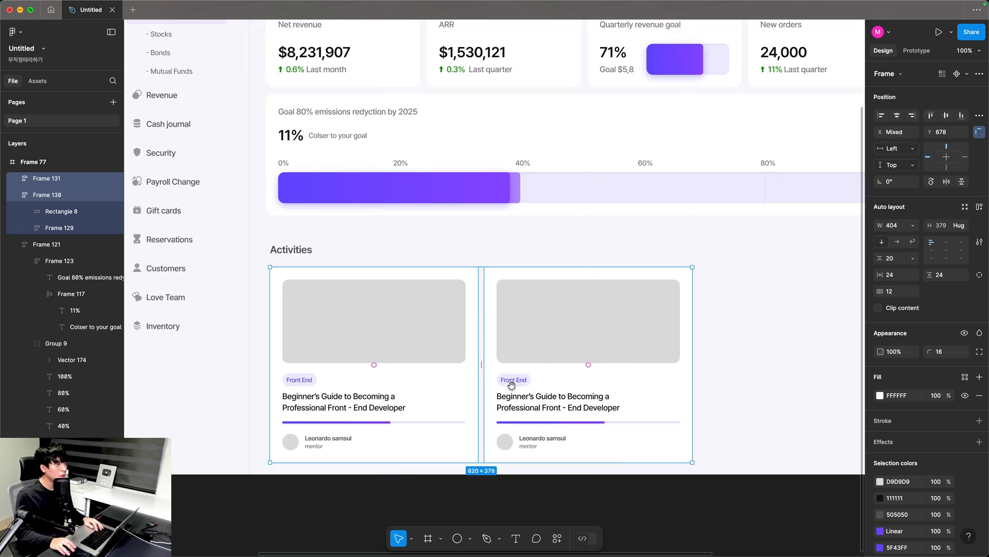
{"action": "scroll", "coordinate": [415, 322], "scroll_direction": "down", "scroll_amount": 2}
{"action": "scroll", "coordinate": [415, 322], "scroll_direction": "right", "scroll_amount": 3}
{"action": "left_click", "coordinate": [980, 208]}
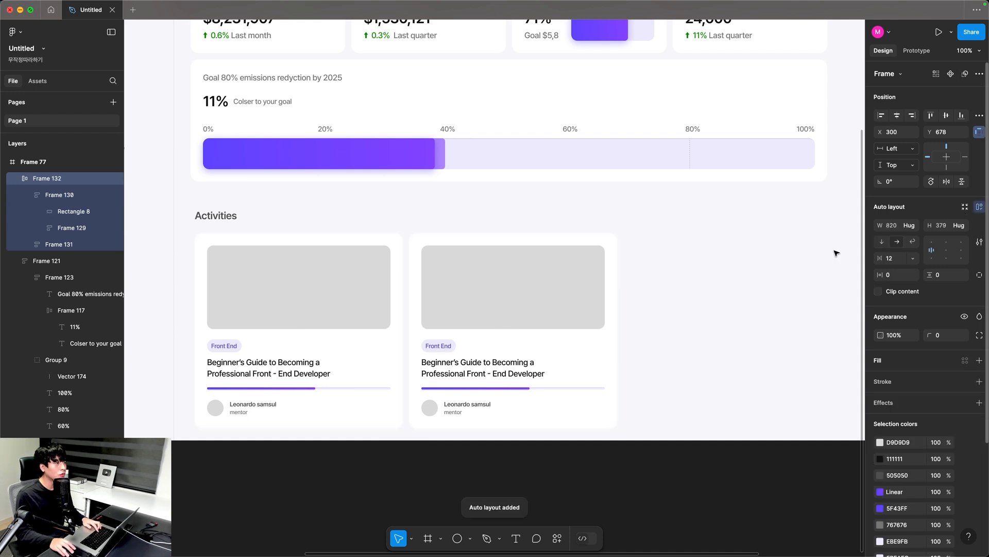
Duplicate the second card to make a third in the row and move the row left to X 292.
{"action": "left_click", "coordinate": [564, 347]}
{"action": "key", "text": "ctrl+d"}
{"action": "left_click_drag", "start_coordinate": [204, 269], "coordinate": [200, 269]}
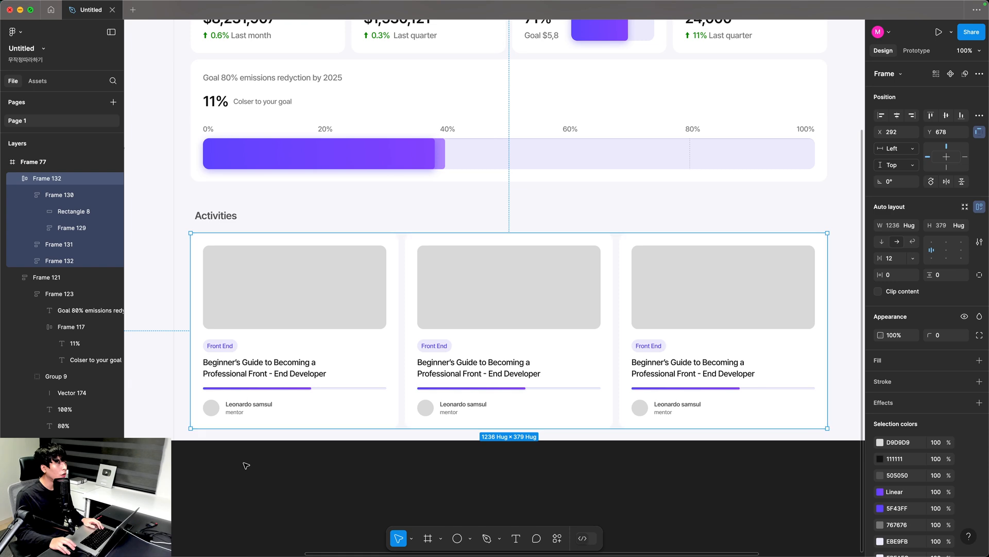
Select the Activities heading together with the card row and move both up closer to the emissions goal card.
{"action": "left_click_drag", "start_coordinate": [214, 505], "coordinate": [838, 134]}
{"action": "left_click", "coordinate": [247, 483]}
{"action": "left_click", "coordinate": [320, 437]}
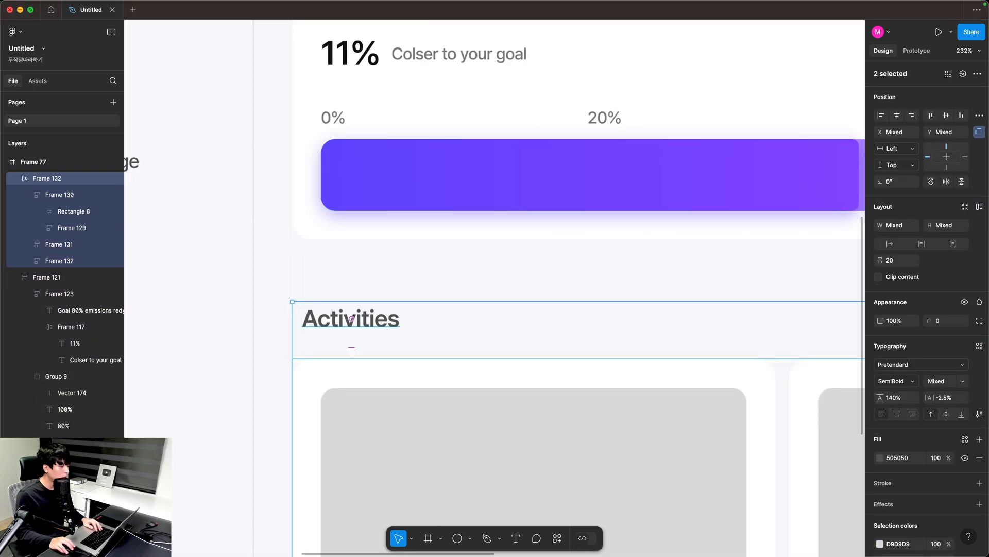
{"action": "left_click_drag", "start_coordinate": [352, 318], "coordinate": [360, 287]}
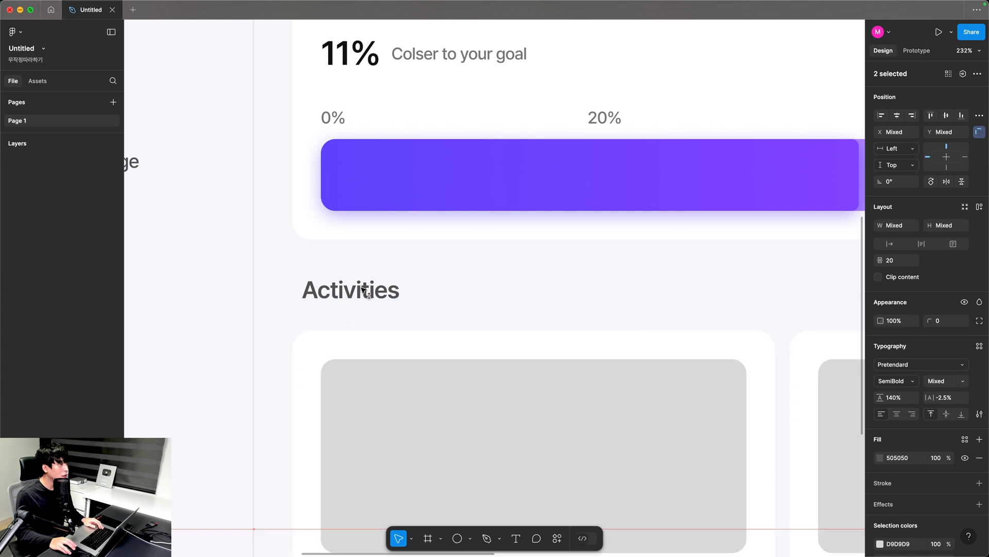
{"action": "key", "text": "shift+Down"}
{"action": "key", "text": "Down"}
{"action": "key", "text": "Down"}
{"action": "key", "text": "super+0"}
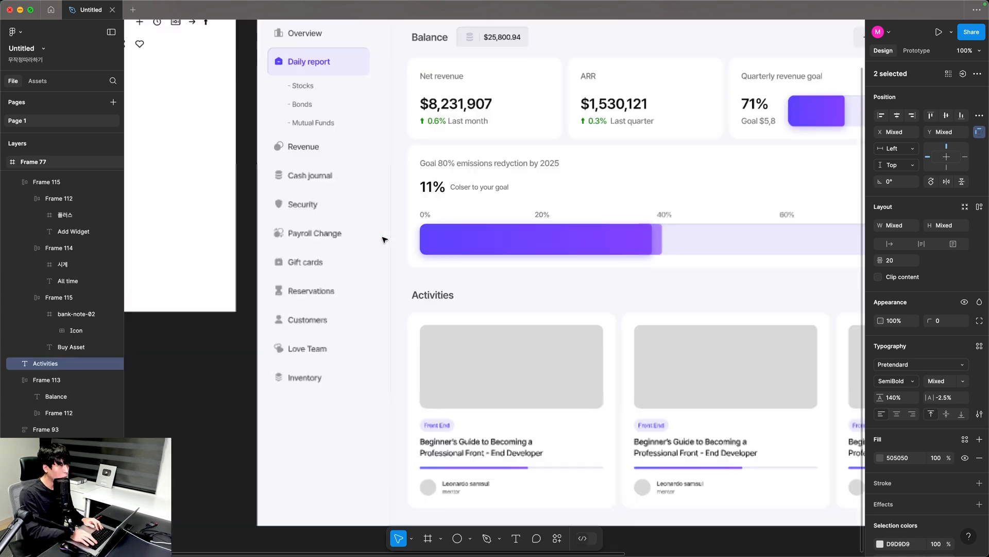
Copy the Add Widget, All time and Buy Asset button row down beside the Activities heading, above the third card.
{"action": "left_click_drag", "start_coordinate": [393, 484], "coordinate": [245, 363]}
{"action": "left_click", "coordinate": [688, 410]}
{"action": "left_click_drag", "start_coordinate": [691, 385], "coordinate": [576, 505]}
{"action": "mouse_move", "coordinate": [627, 243]}
{"action": "left_mouse_down"}
{"action": "mouse_move", "coordinate": [630, 299]}
{"action": "mouse_move", "coordinate": [630, 235]}
{"action": "mouse_move", "coordinate": [632, 244]}
{"action": "left_mouse_up"}
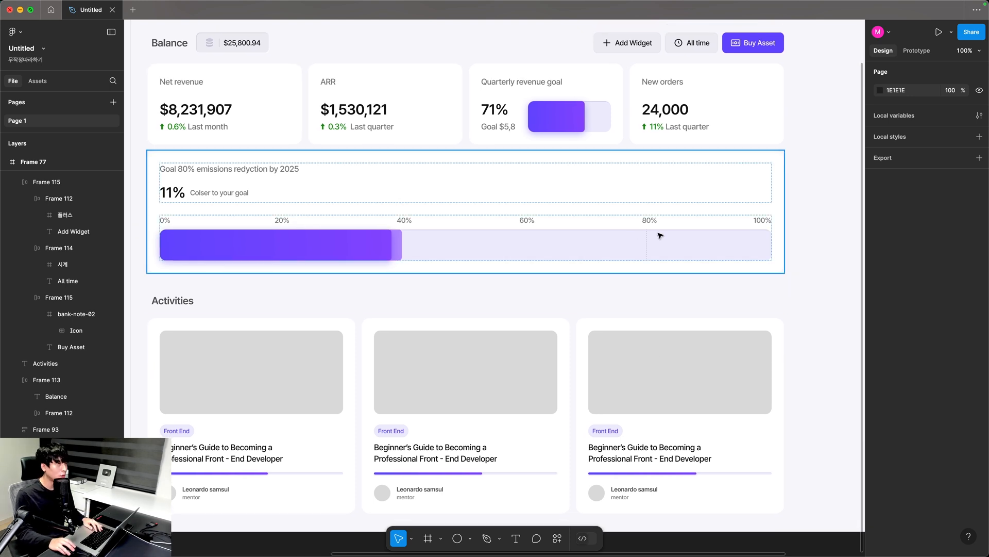
{"action": "left_click_drag", "start_coordinate": [668, 71], "coordinate": [577, 401]}
{"action": "left_click", "coordinate": [576, 147]}
Change the copied "Add Widget" button's label to "All more".
{"action": "double_click", "coordinate": [381, 204]}
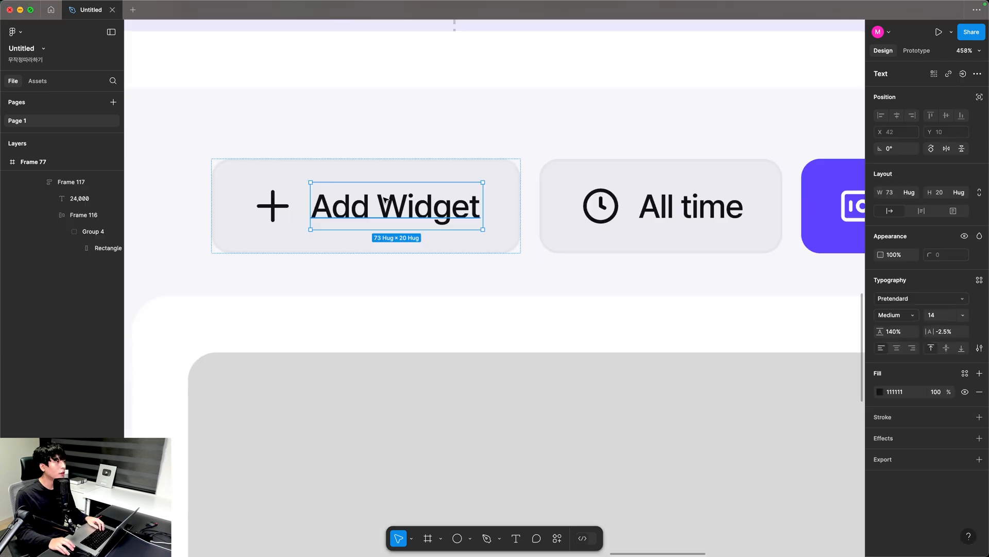
{"action": "double_click", "coordinate": [381, 204]}
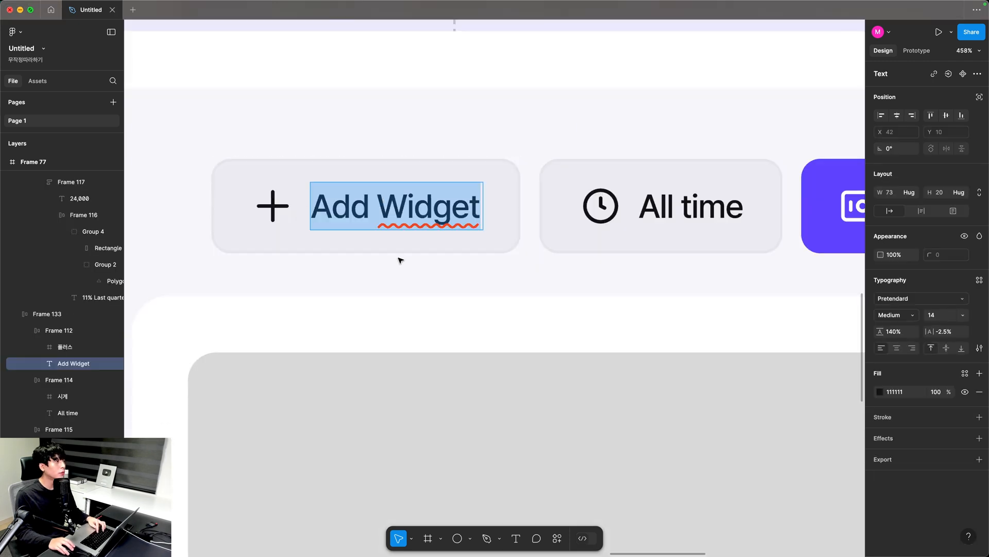
{"action": "type", "text": "All more"}
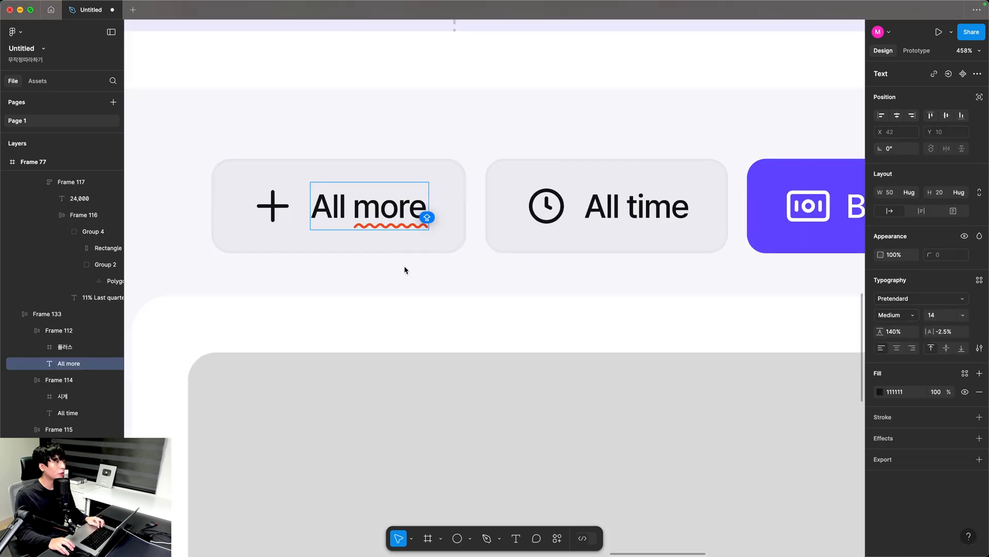
Delete the copied "All time" and "Buy Asset" buttons beside the "All more" button above the third card.
{"action": "key", "text": "Escape"}
{"action": "scroll", "coordinate": [549, 272], "scroll_direction": "right", "scroll_amount": 3}
{"action": "left_click", "coordinate": [549, 230]}
{"action": "left_click", "coordinate": [681, 213], "text": "shift"}
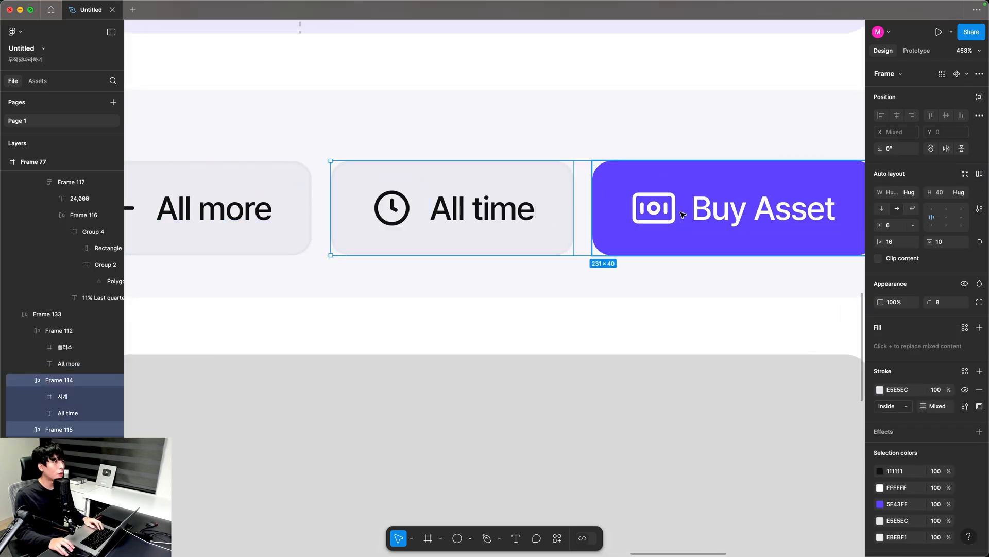
{"action": "key", "text": "Delete"}
{"action": "key", "text": "ctrl+minus"}
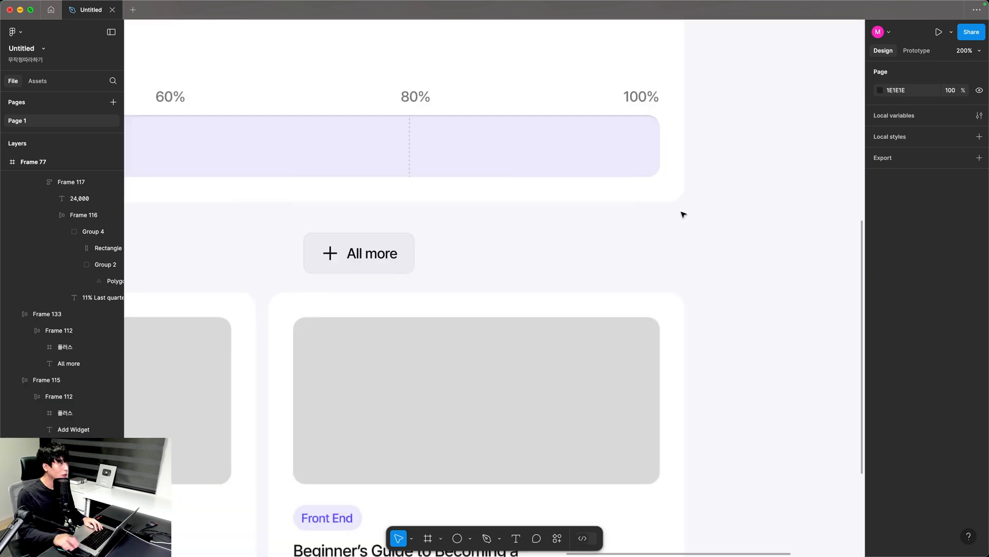
Pick the right-pointing arrow icon in the icon collection frame to reuse in the "All more" button.
{"action": "scroll", "coordinate": [864, 299], "scroll_direction": "left", "scroll_amount": 5}
{"action": "left_click_drag", "start_coordinate": [217, 355], "coordinate": [706, 395]}
{"action": "left_click_drag", "start_coordinate": [171, 227], "coordinate": [444, 485]}
{"action": "left_click_drag", "start_coordinate": [665, 67], "coordinate": [518, 225]}
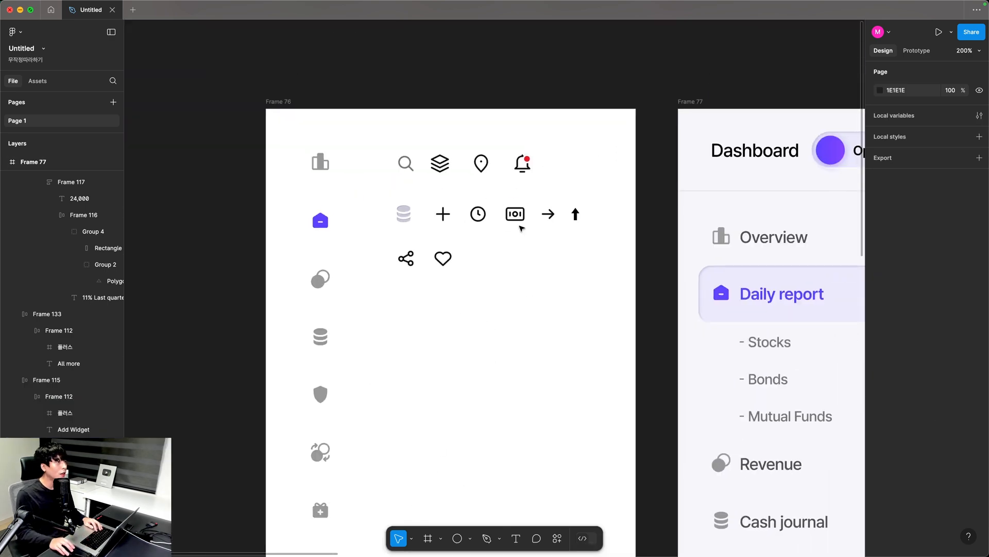
{"action": "scroll", "coordinate": [519, 225], "scroll_direction": "up", "scroll_amount": 5}
{"action": "left_click", "coordinate": [611, 249]}
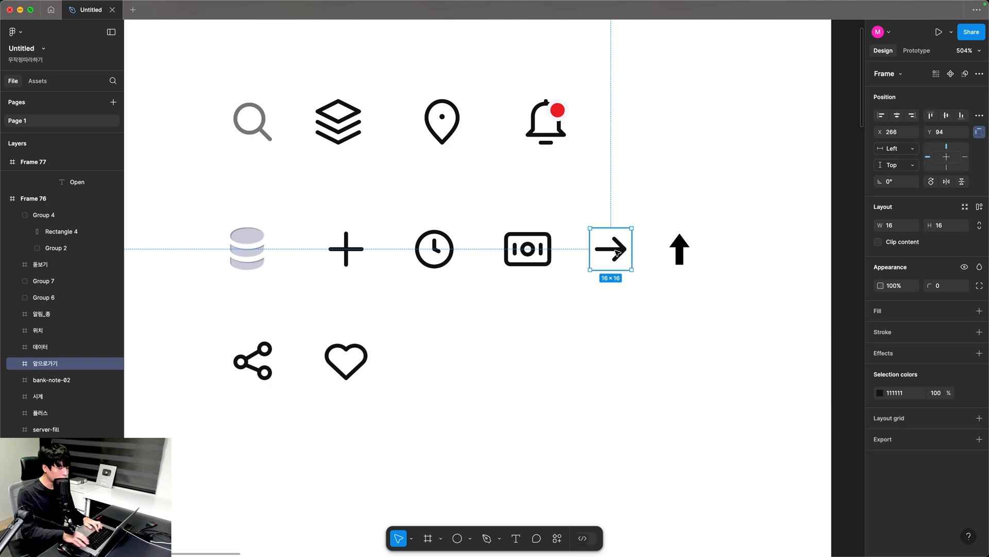
Paste the arrow icon after the "All more" label and delete the button's plus icon.
{"action": "key", "text": "ctrl+minus"}
{"action": "key", "text": "ctrl+minus"}
{"action": "key", "text": "ctrl+minus"}
{"action": "key", "text": "ctrl+minus"}
{"action": "left_click_drag", "start_coordinate": [851, 426], "coordinate": [336, 199]}
{"action": "scroll", "coordinate": [336, 199], "scroll_direction": "up", "scroll_amount": 5}
{"action": "left_click", "coordinate": [335, 196]}
{"action": "key", "text": "super+v"}
{"action": "left_click", "coordinate": [292, 173]}
{"action": "key", "text": "Delete"}
{"action": "left_click", "coordinate": [244, 170]}
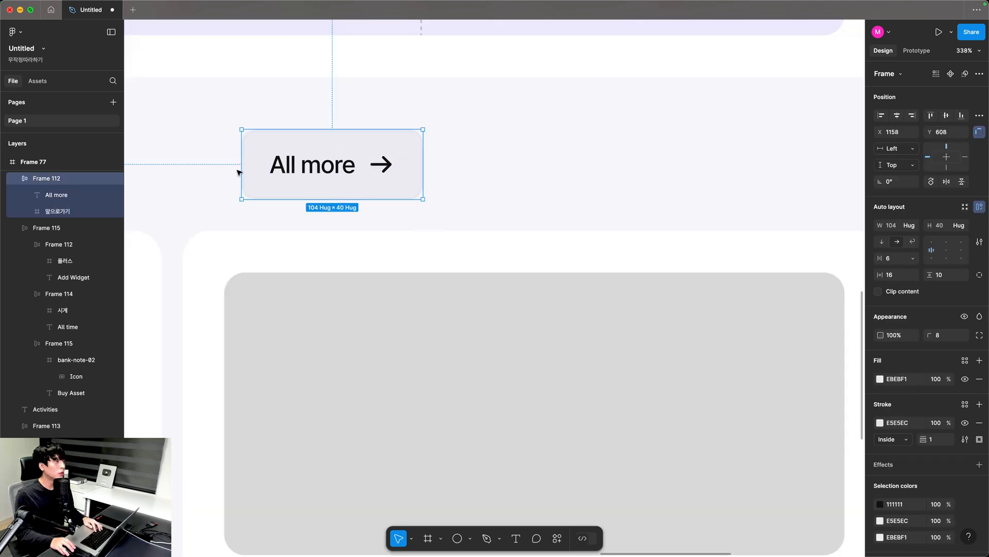
Move the "All more" button to X 1424, flush with the third card's right edge, and check it against the Activities heading.
{"action": "left_click_drag", "start_coordinate": [405, 174], "coordinate": [676, 212]}
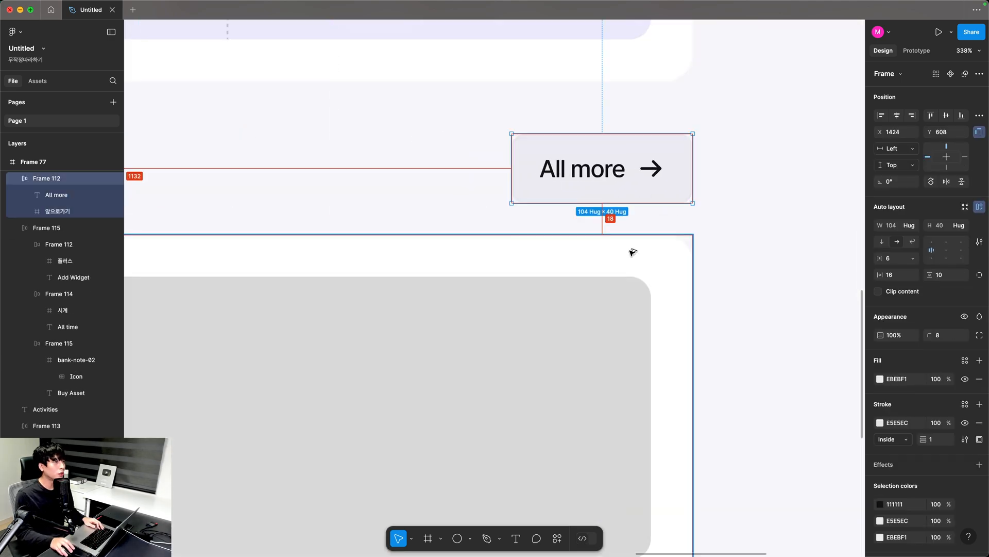
{"action": "scroll", "coordinate": [625, 242], "scroll_direction": "down", "scroll_amount": 8}
{"action": "left_click", "coordinate": [252, 250], "text": "shift"}
{"action": "left_click_drag", "start_coordinate": [485, 257], "coordinate": [382, 262]}
{"action": "left_click_drag", "start_coordinate": [680, 254], "coordinate": [727, 229]}
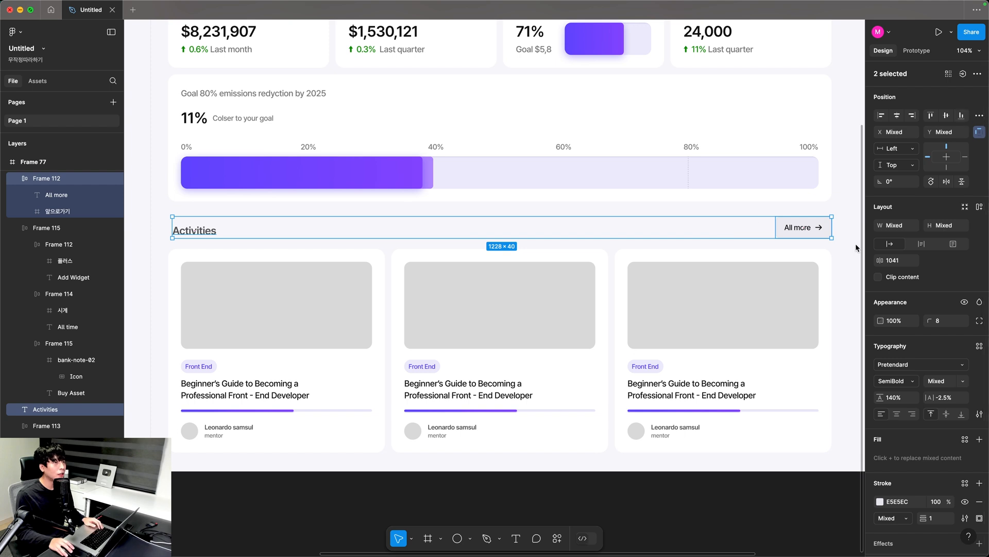
{"action": "key", "text": "alt"}
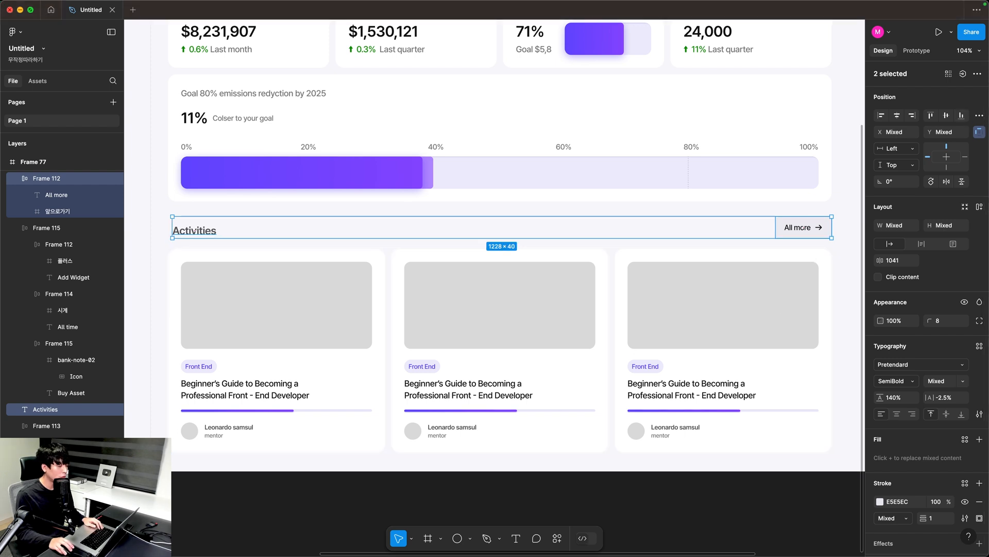
{"action": "left_click", "coordinate": [846, 335]}
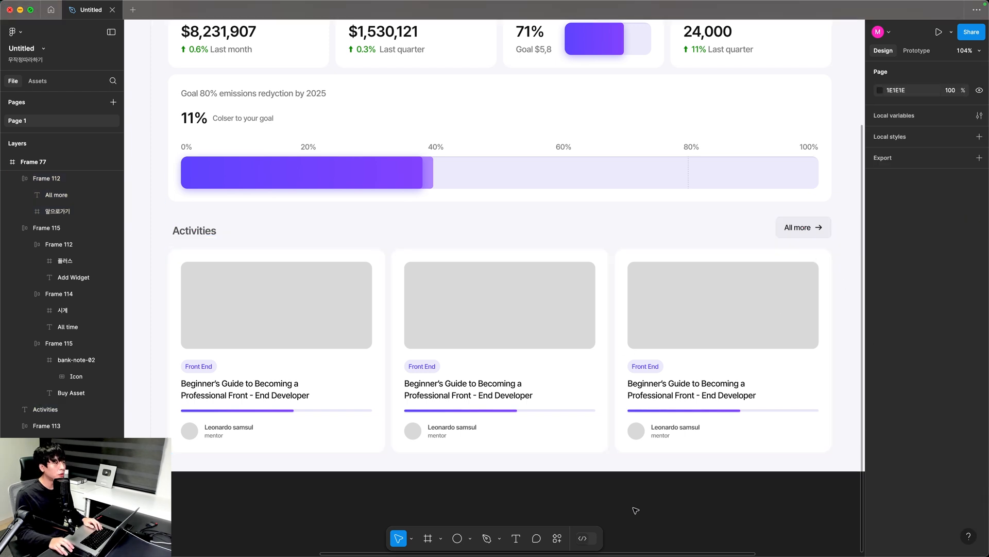
Change the second card's tag to "UIUX Design" and title to "Optimizing User Experience with the Best UIUX Design", and shorten its progress bar.
{"action": "scroll", "coordinate": [443, 496], "scroll_direction": "down", "scroll_amount": 3}
{"action": "left_click_drag", "start_coordinate": [278, 181], "coordinate": [714, 435]}
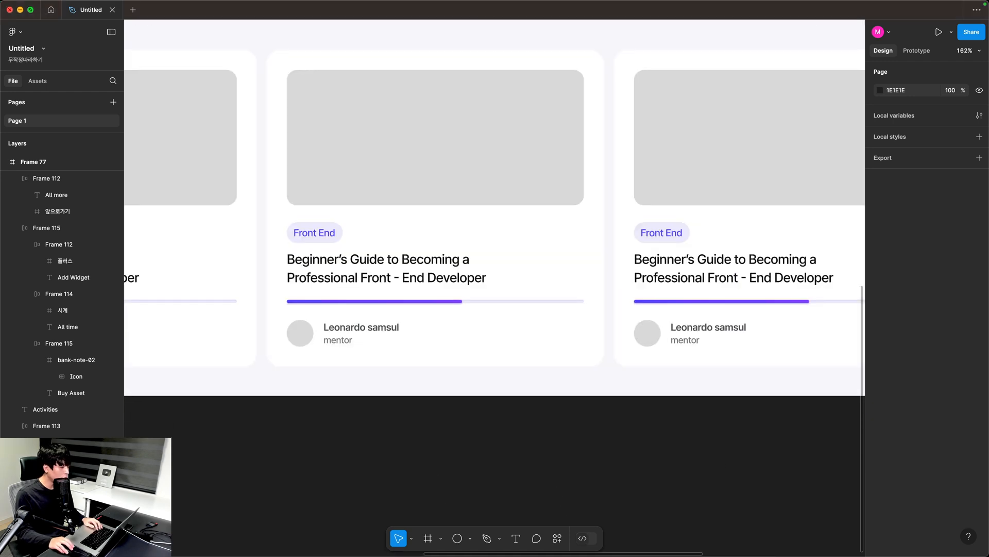
{"action": "left_click", "coordinate": [361, 263], "text": "super"}
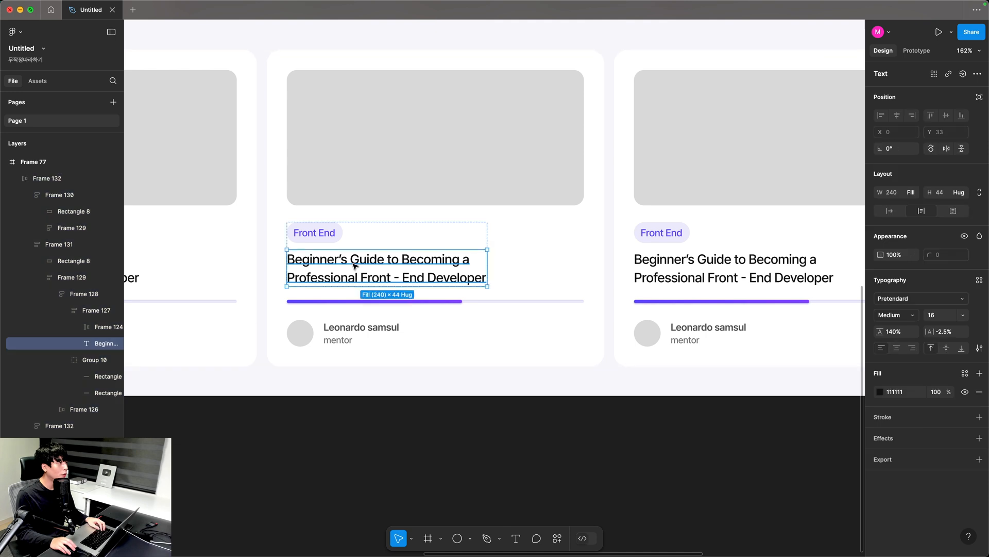
{"action": "left_click", "coordinate": [459, 301], "text": "super"}
{"action": "left_click_drag", "start_coordinate": [466, 302], "coordinate": [370, 302]}
{"action": "left_click", "coordinate": [651, 442]}
{"action": "mouse_move", "coordinate": [652, 442]}
{"action": "left_mouse_down"}
{"action": "mouse_move", "coordinate": [498, 433]}
{"action": "mouse_move", "coordinate": [660, 431]}
{"action": "left_mouse_up"}
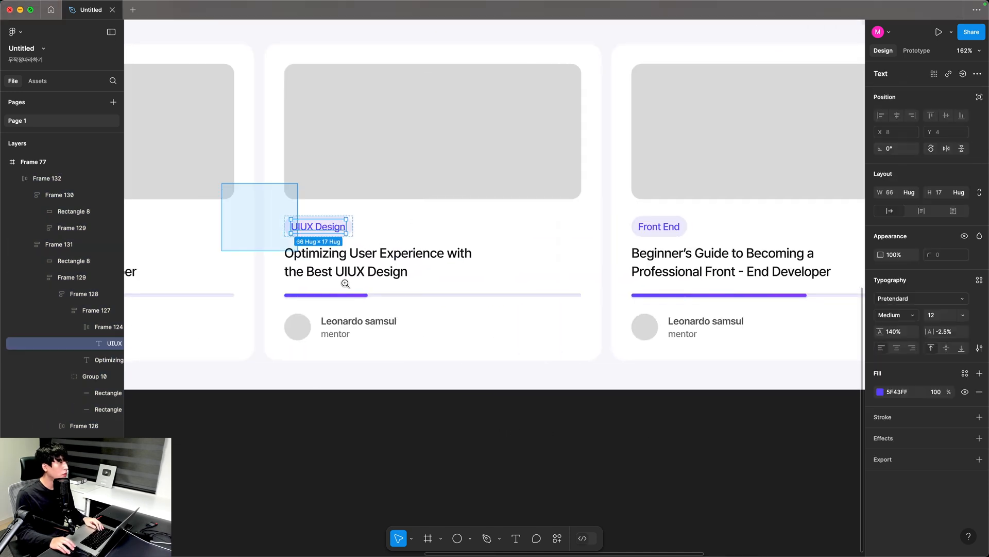
Set the text colour of the second card's "UIUX Design" tag to 007BFE.
{"action": "scroll", "coordinate": [314, 299], "scroll_direction": "up", "scroll_amount": 5}
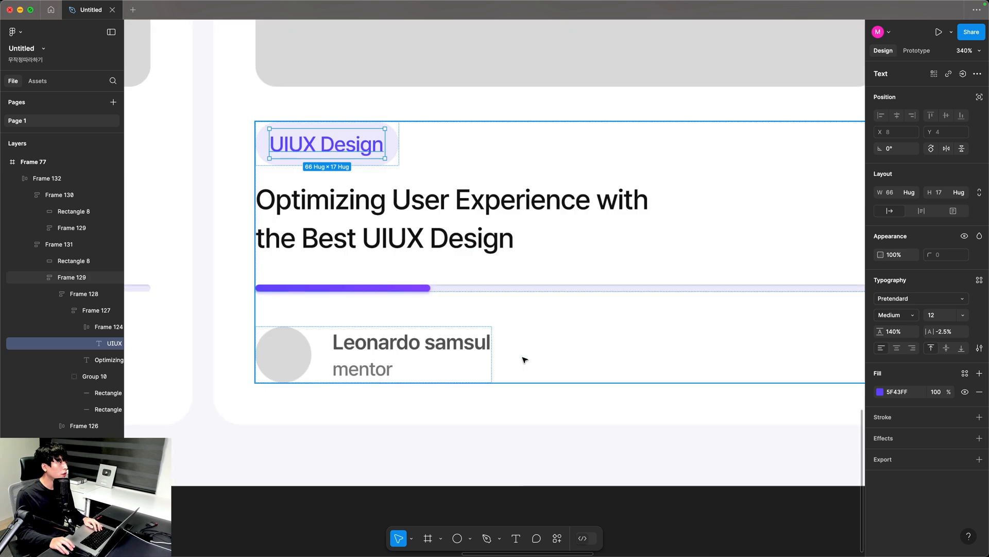
{"action": "left_click", "coordinate": [906, 394]}
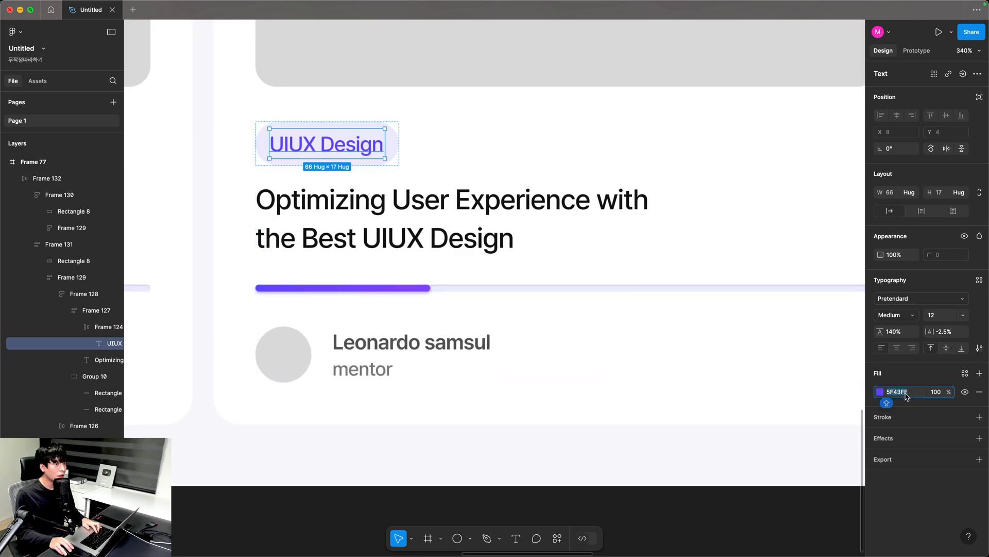
{"action": "left_click", "coordinate": [635, 520]}
{"action": "left_click", "coordinate": [361, 149], "text": "super"}
{"action": "left_click", "coordinate": [906, 392]}
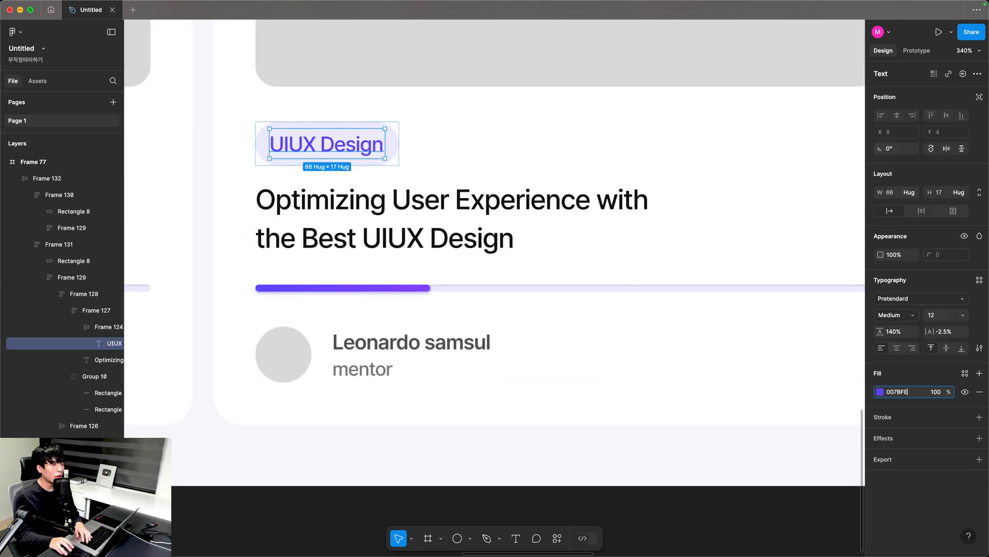
{"action": "type", "text": "007BFE"}
{"action": "key", "text": "Return"}
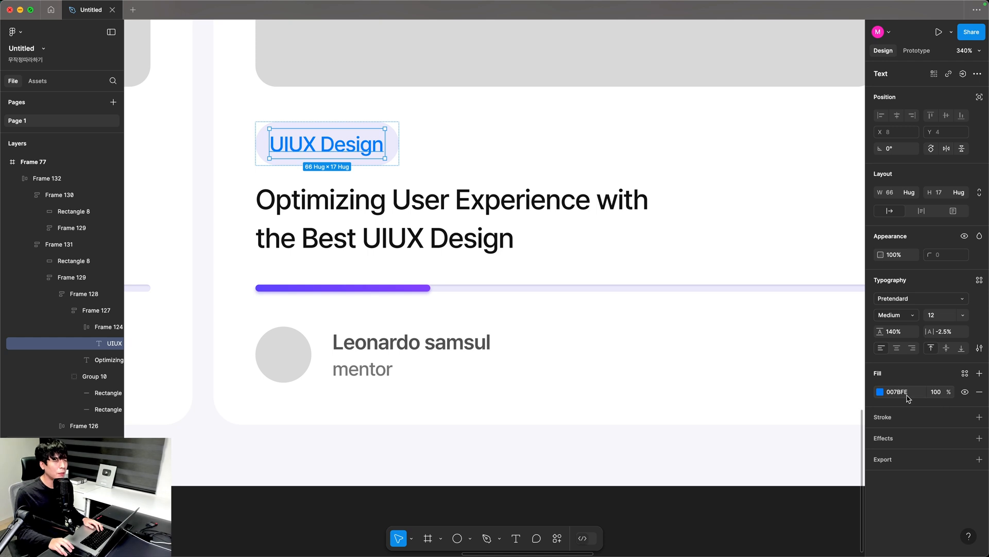
Fill the background of the second card's "UIUX Design" tag with E6F0FB.
{"action": "left_click", "coordinate": [392, 151]}
{"action": "left_click", "coordinate": [903, 346]}
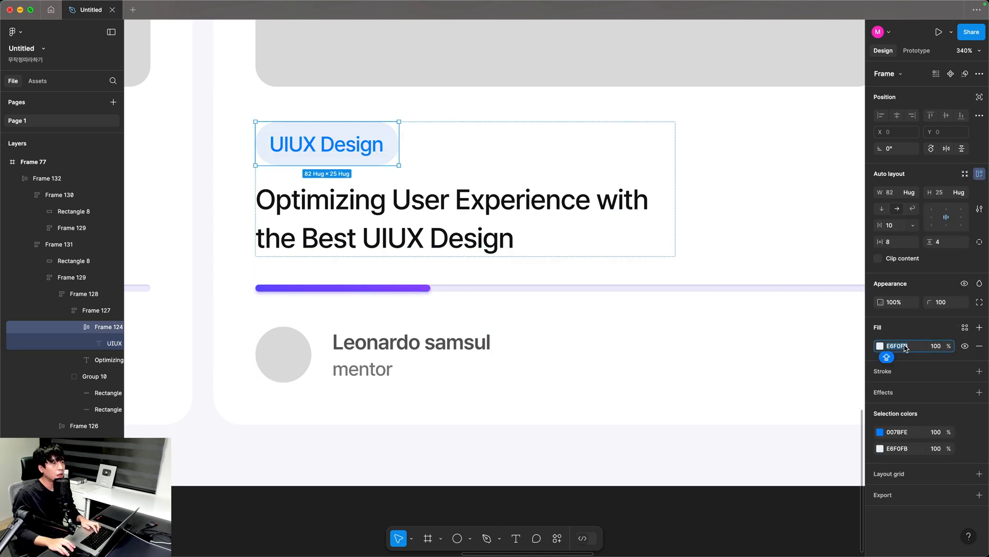
{"action": "type", "text": "E6F0FB"}
{"action": "key", "text": "Return"}
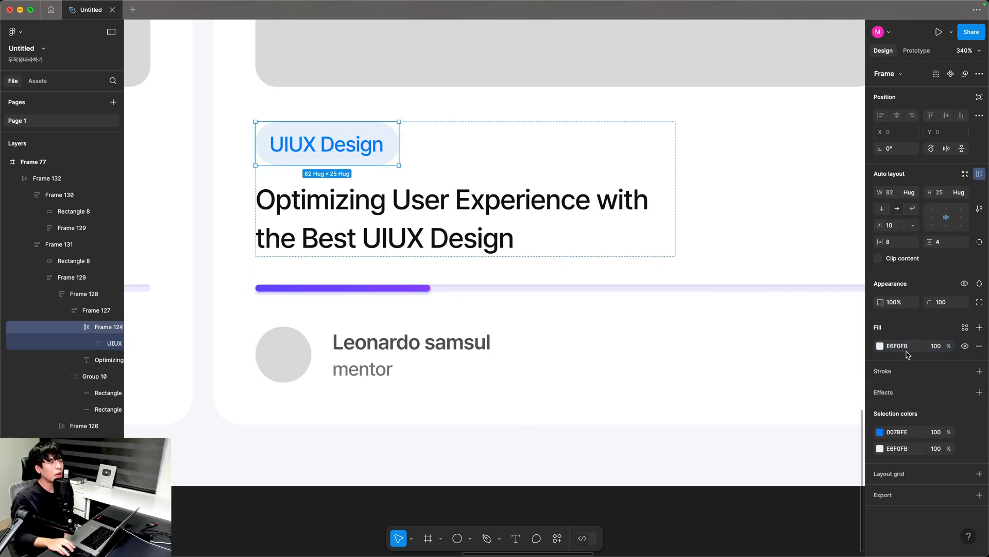
{"action": "left_click", "coordinate": [601, 354]}
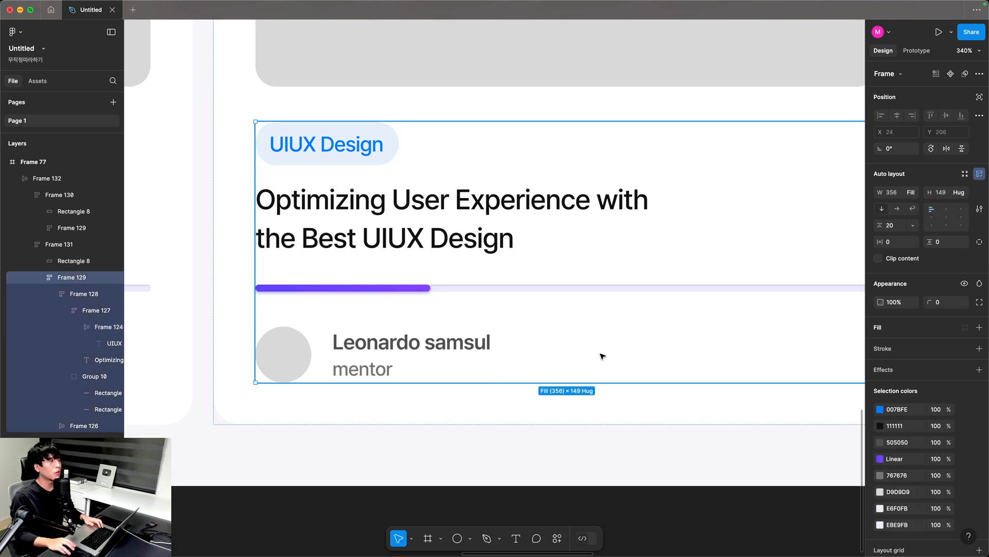
{"action": "left_click", "coordinate": [548, 475]}
Change the third card's tag to "Branding" with FFA143 text on an F9F0E7 background.
{"action": "scroll", "coordinate": [741, 400], "scroll_direction": "right", "scroll_amount": 1}
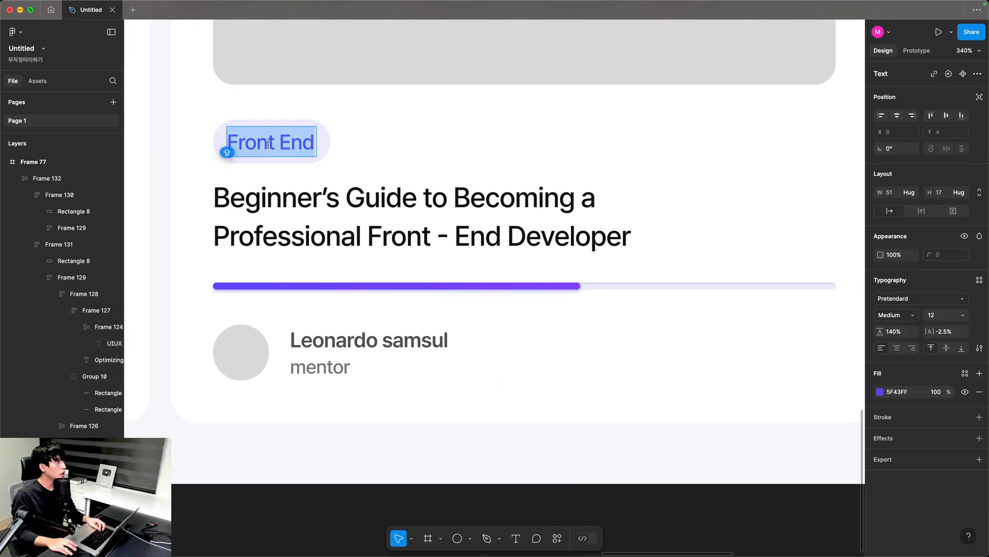
{"action": "type", "text": "Branding"}
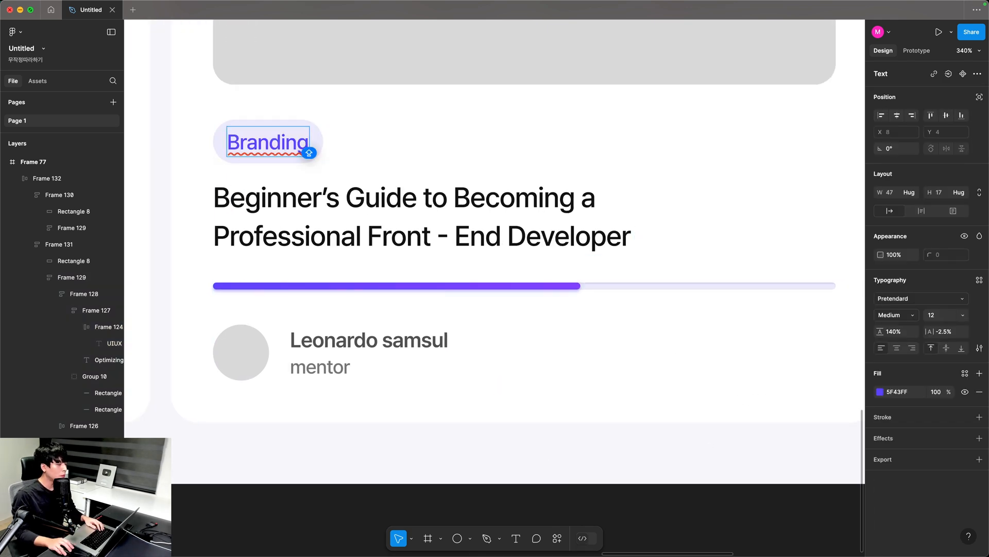
{"action": "key", "text": "Escape"}
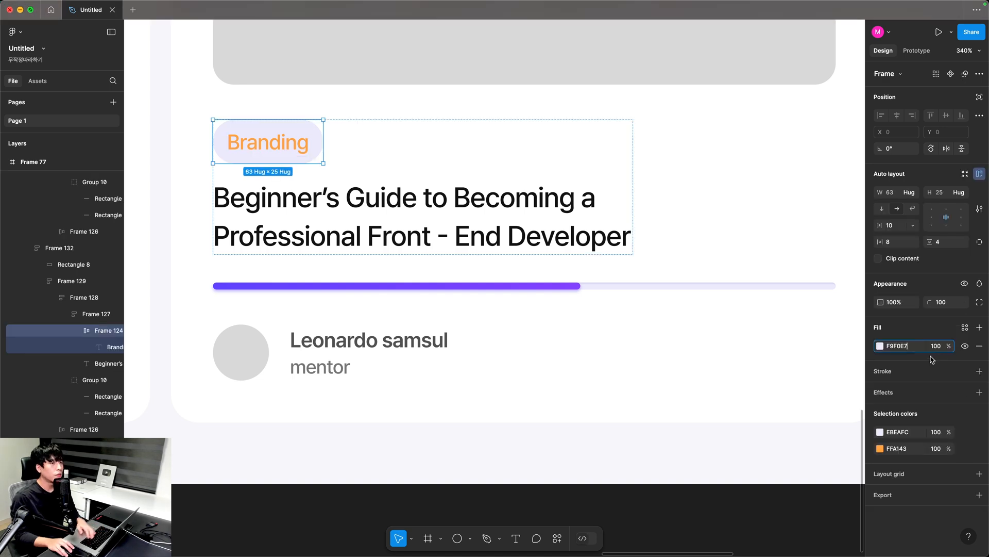
{"action": "key", "text": "Return"}
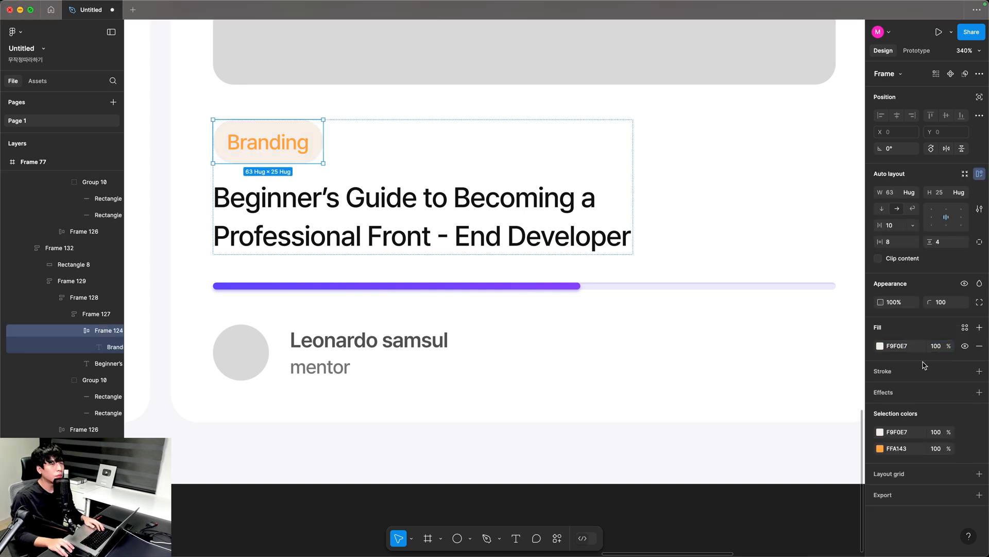
{"action": "left_click", "coordinate": [575, 343]}
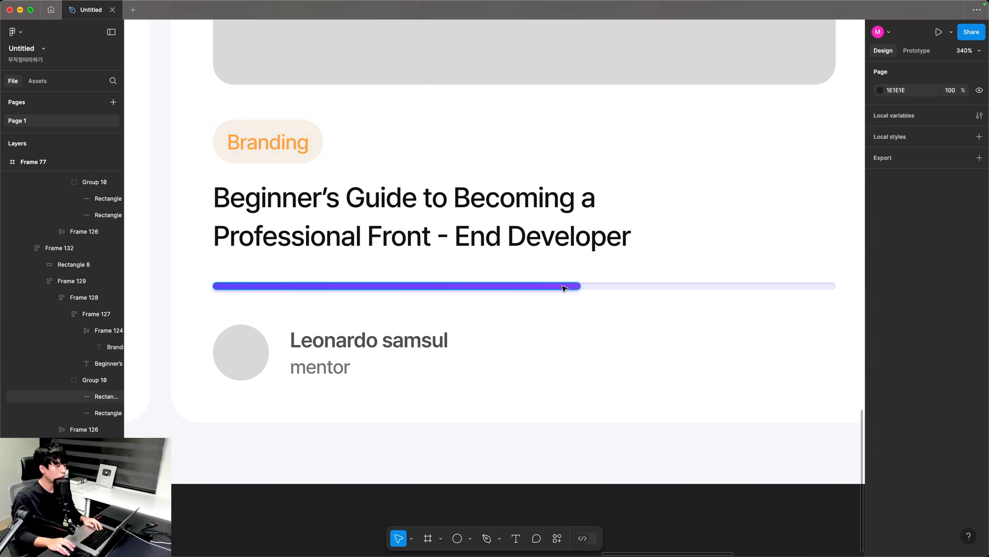
Lengthen the purple part of the third card's progress bar to a width of about 297.
{"action": "left_click", "coordinate": [582, 287]}
{"action": "left_click_drag", "start_coordinate": [582, 285], "coordinate": [731, 295]}
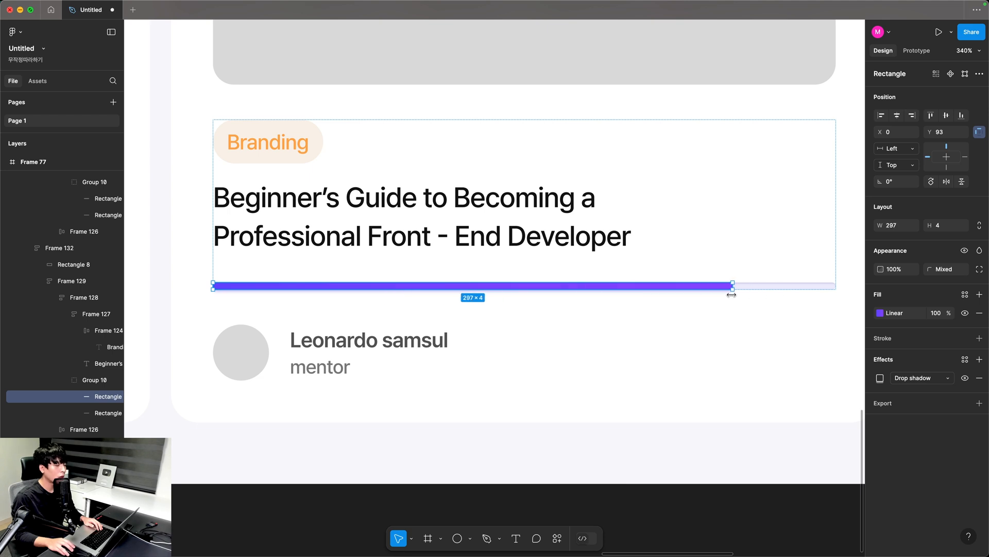
{"action": "left_click_drag", "start_coordinate": [673, 446], "coordinate": [635, 429]}
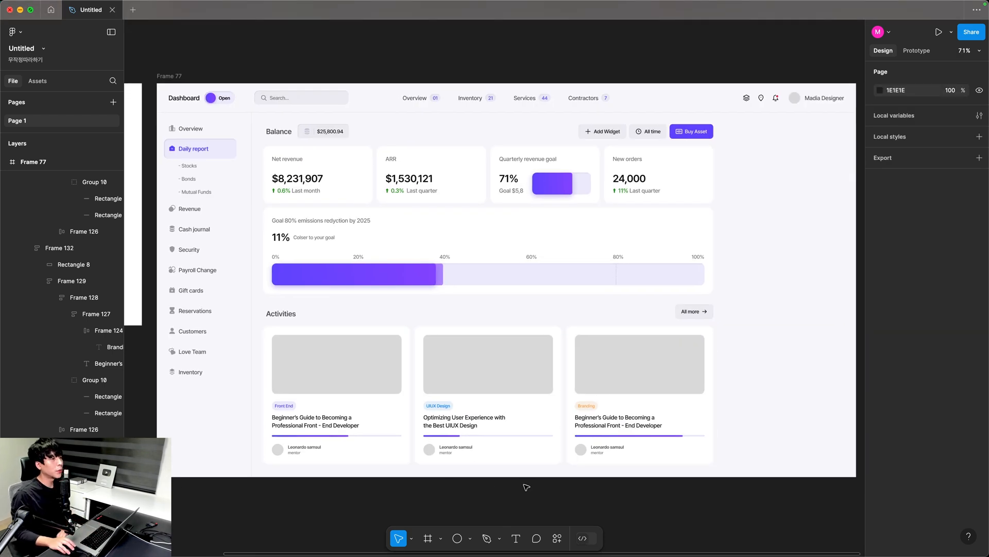
Review the whole dashboard layout and the empty area beside the balance and activity cards.
{"action": "left_click_drag", "start_coordinate": [692, 473], "coordinate": [522, 458]}
{"action": "key", "text": "z"}
{"action": "mouse_move", "coordinate": [472, 68]}
{"action": "left_mouse_down"}
{"action": "mouse_move", "coordinate": [695, 393]}
{"action": "mouse_move", "coordinate": [680, 449]}
{"action": "left_mouse_up"}
{"action": "left_click_drag", "start_coordinate": [483, 83], "coordinate": [652, 519]}
{"action": "left_click_drag", "start_coordinate": [690, 415], "coordinate": [691, 327]}
{"action": "left_click_drag", "start_coordinate": [662, 257], "coordinate": [684, 302]}
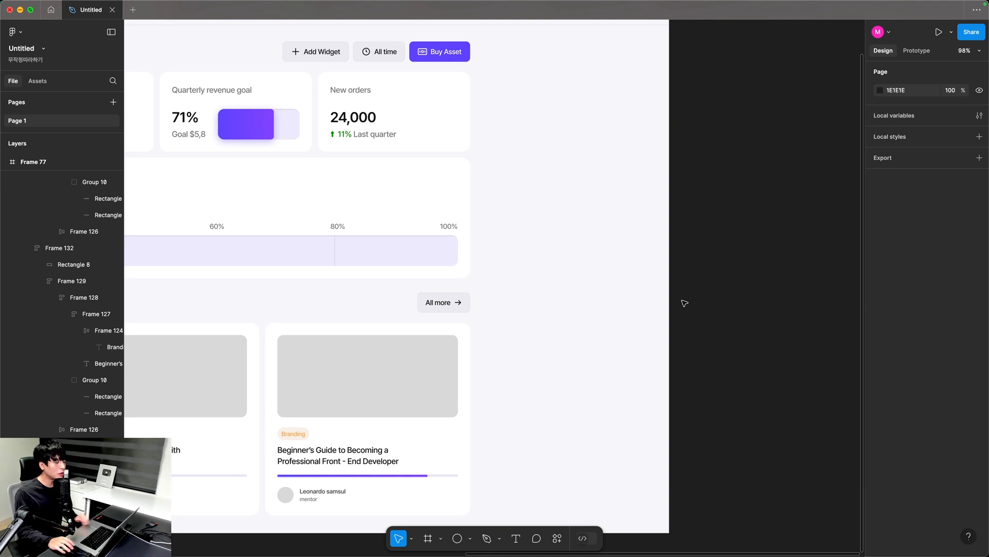
{"action": "right_click", "coordinate": [705, 140]}
{"action": "left_click", "coordinate": [697, 120]}
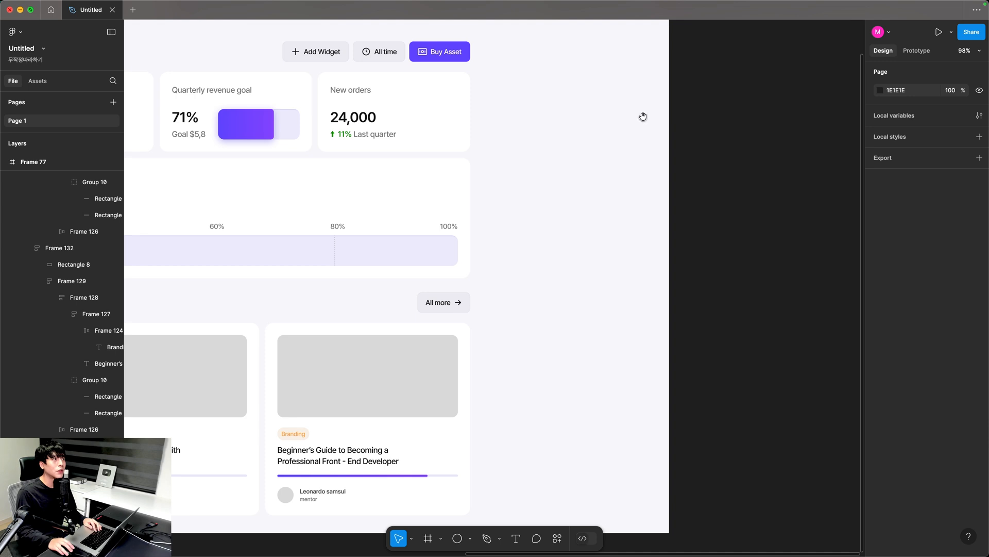
{"action": "left_click_drag", "start_coordinate": [643, 117], "coordinate": [582, 155]}
{"action": "left_click_drag", "start_coordinate": [671, 89], "coordinate": [450, 508]}
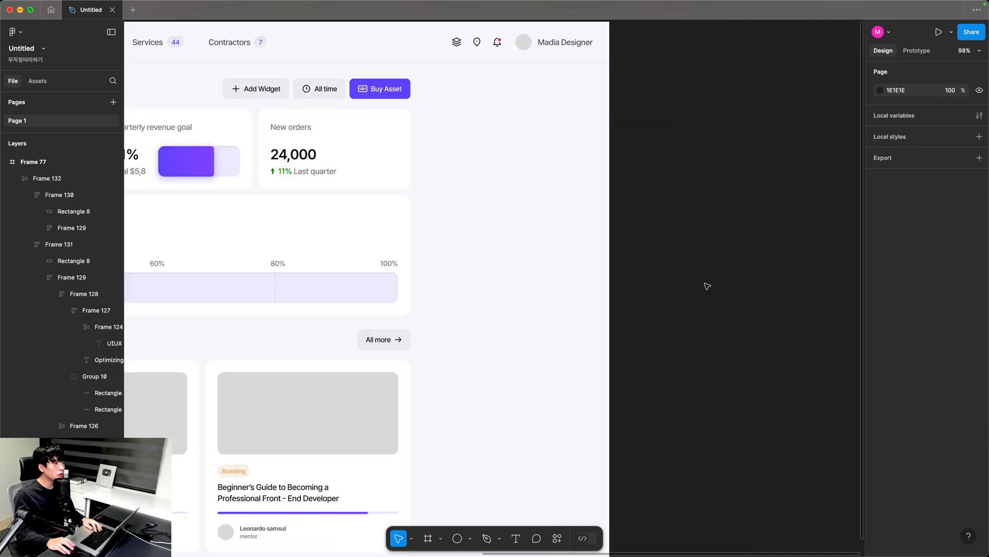
{"action": "left_click_drag", "start_coordinate": [692, 263], "coordinate": [667, 265]}
Draw a frame about 291 × 70 in the empty area beside the New orders card and fill it with FFFFFF.
{"action": "key", "text": "z"}
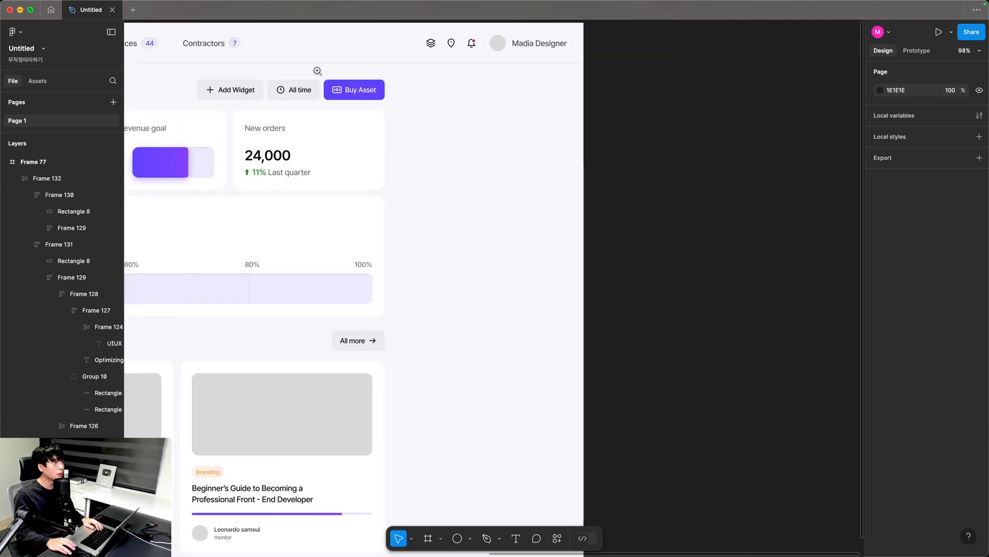
{"action": "left_click_drag", "start_coordinate": [316, 71], "coordinate": [637, 265]}
{"action": "left_click", "coordinate": [428, 538]}
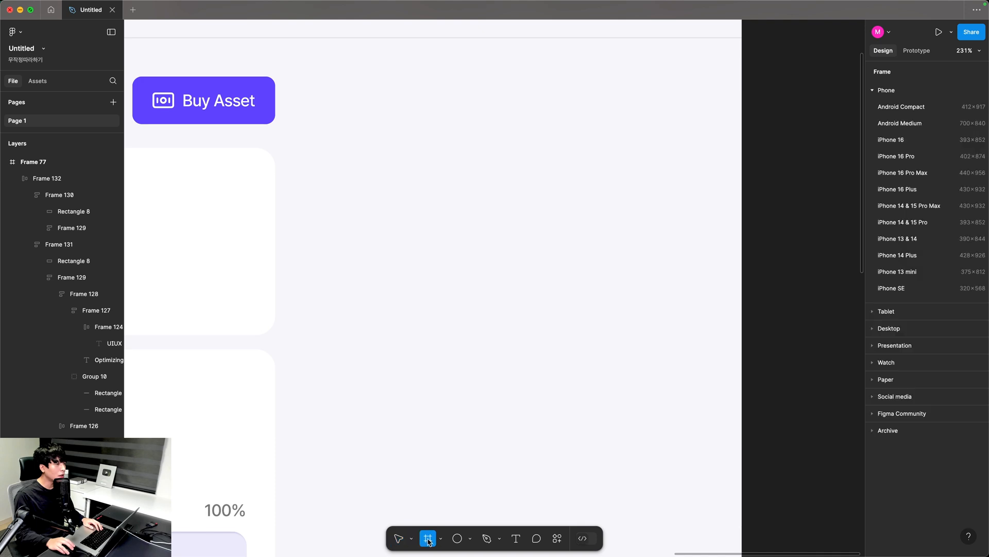
{"action": "left_click_drag", "start_coordinate": [366, 194], "coordinate": [714, 277]}
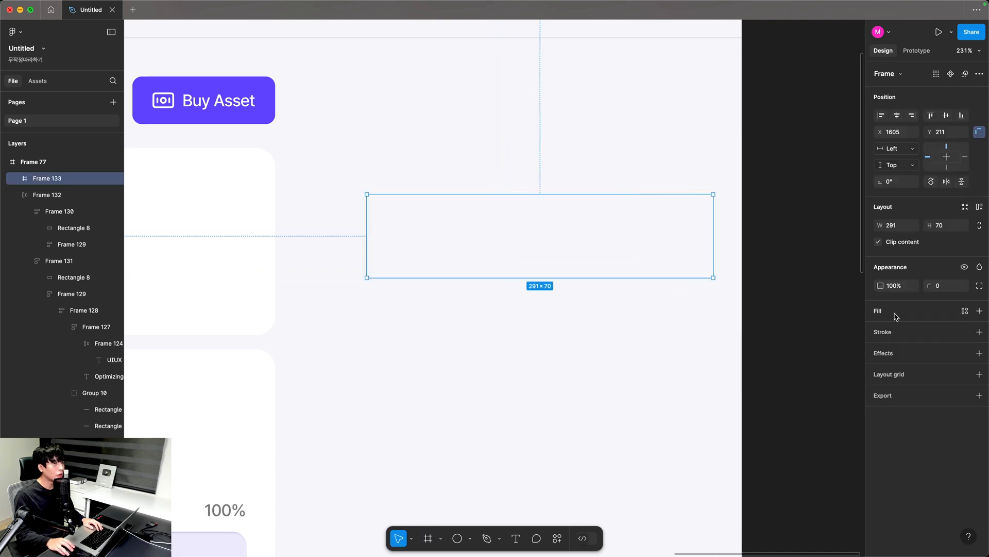
{"action": "left_click", "coordinate": [878, 311]}
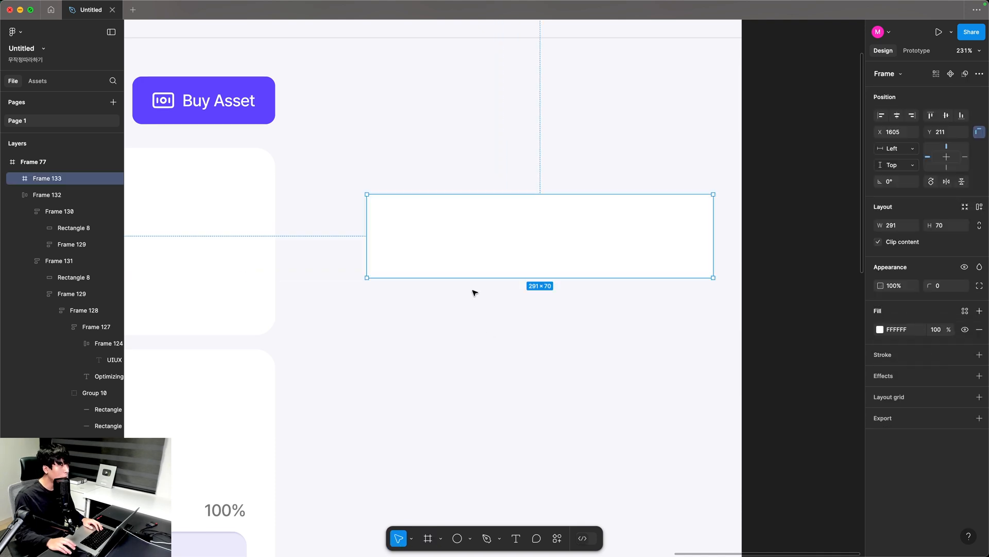
Draw a circle inside the new white frame and set its size to 32 × 32.
{"action": "key", "text": "shift+2"}
{"action": "left_click", "coordinate": [457, 538]}
{"action": "left_click_drag", "start_coordinate": [295, 210], "coordinate": [387, 302]}
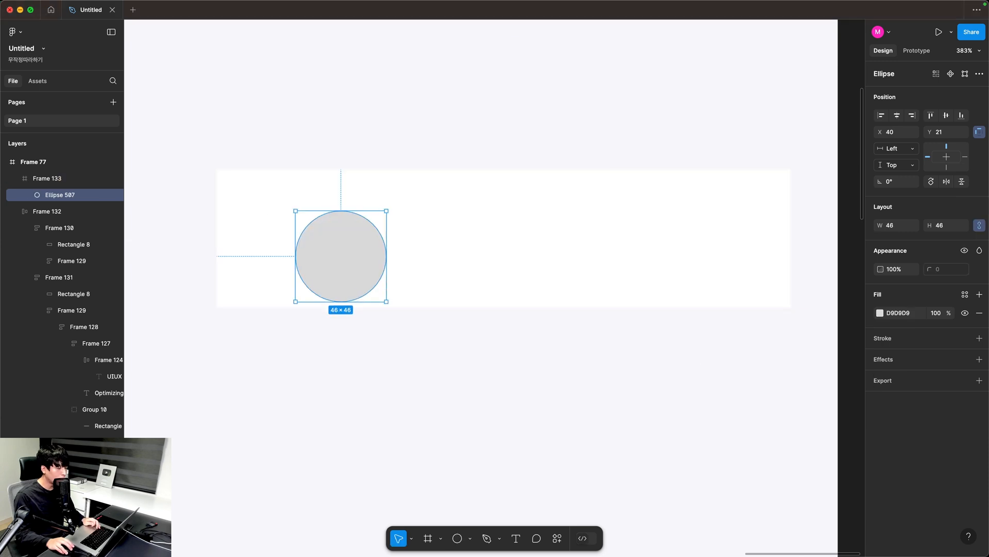
{"action": "left_click", "coordinate": [897, 225]}
{"action": "type", "text": "32"}
{"action": "key", "text": "Return"}
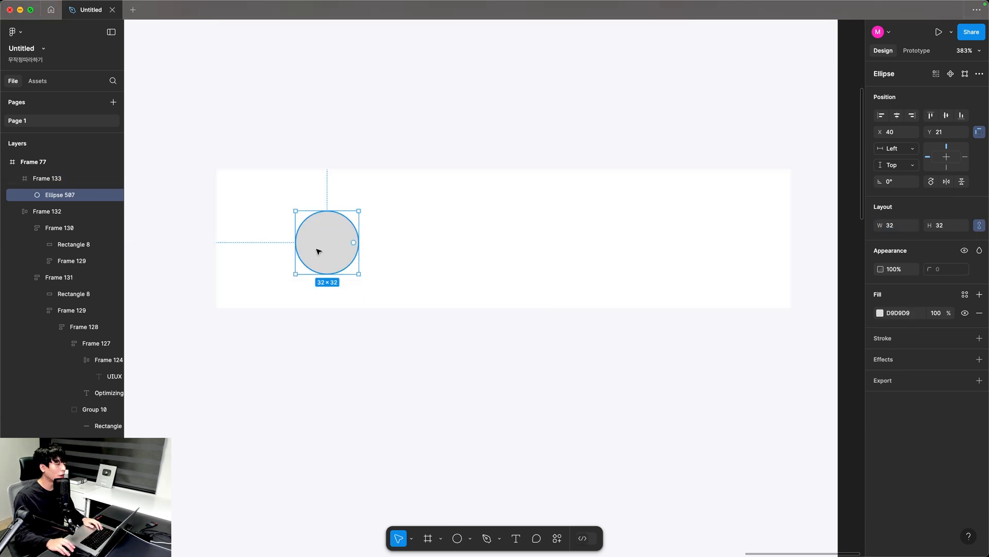
Copy the avatar-and-mentor row from the Branding course card in the Activities section.
{"action": "left_click_drag", "start_coordinate": [316, 250], "coordinate": [310, 249]}
{"action": "left_click", "coordinate": [471, 422]}
{"action": "key", "text": "super+0"}
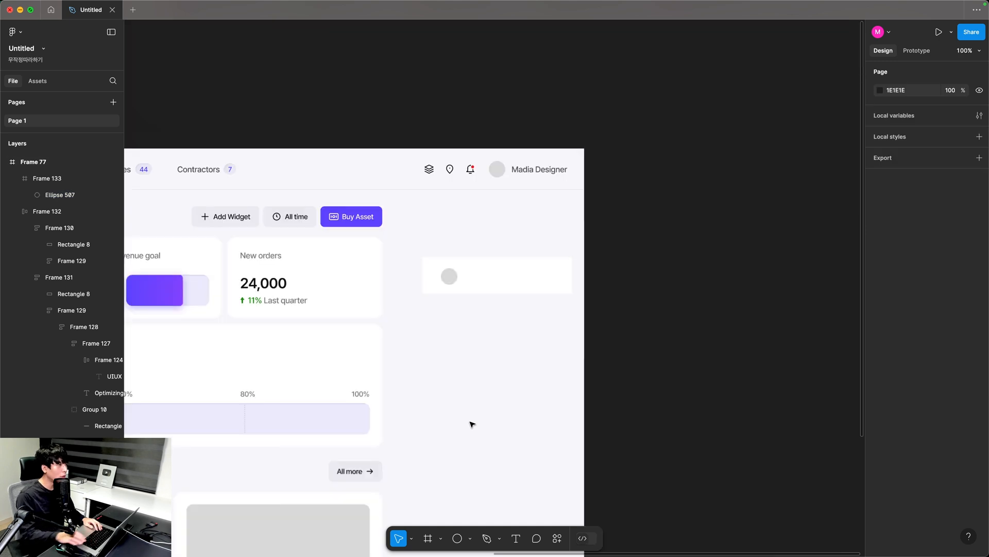
{"action": "scroll", "coordinate": [470, 423], "scroll_direction": "down", "scroll_amount": 5}
{"action": "scroll", "coordinate": [470, 422], "scroll_direction": "left", "scroll_amount": 4}
{"action": "key", "text": "z"}
{"action": "left_click_drag", "start_coordinate": [331, 374], "coordinate": [532, 469]}
{"action": "left_click", "coordinate": [361, 270]}
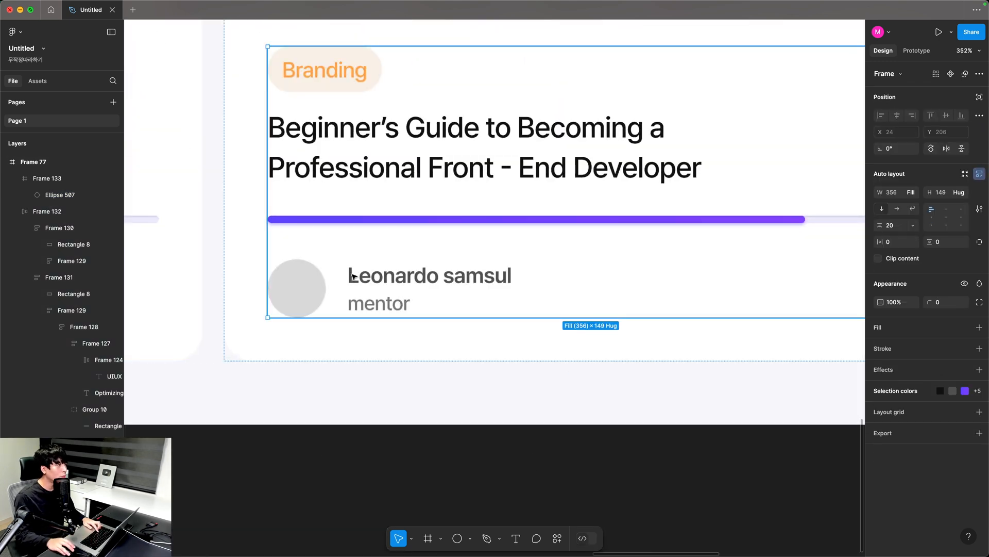
{"action": "double_click", "coordinate": [354, 274]}
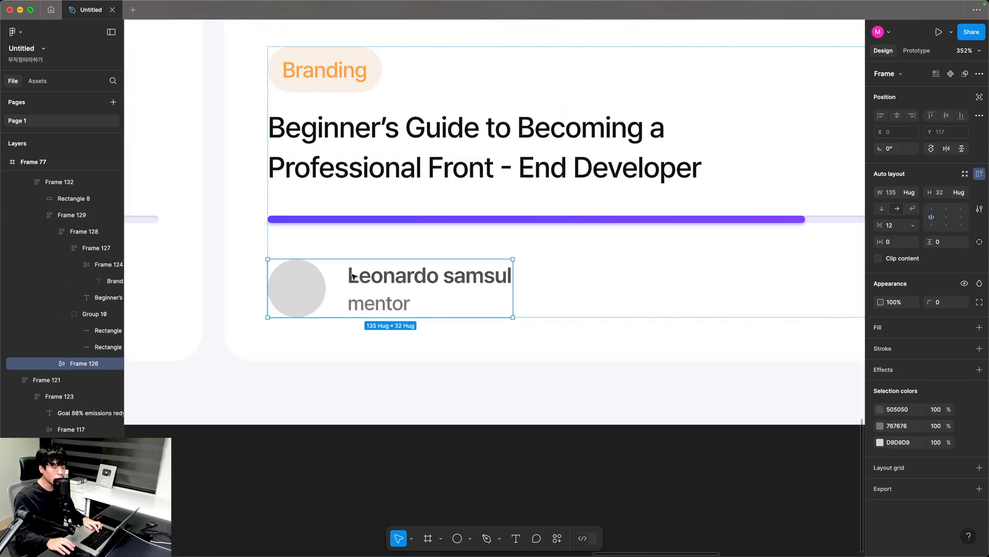
{"action": "key", "text": "super+0"}
Paste the copied avatar-and-mentor row into the white frame beside the New orders card.
{"action": "left_click_drag", "start_coordinate": [541, 132], "coordinate": [435, 325]}
{"action": "key", "text": "z"}
{"action": "left_click_drag", "start_coordinate": [420, 206], "coordinate": [554, 300]}
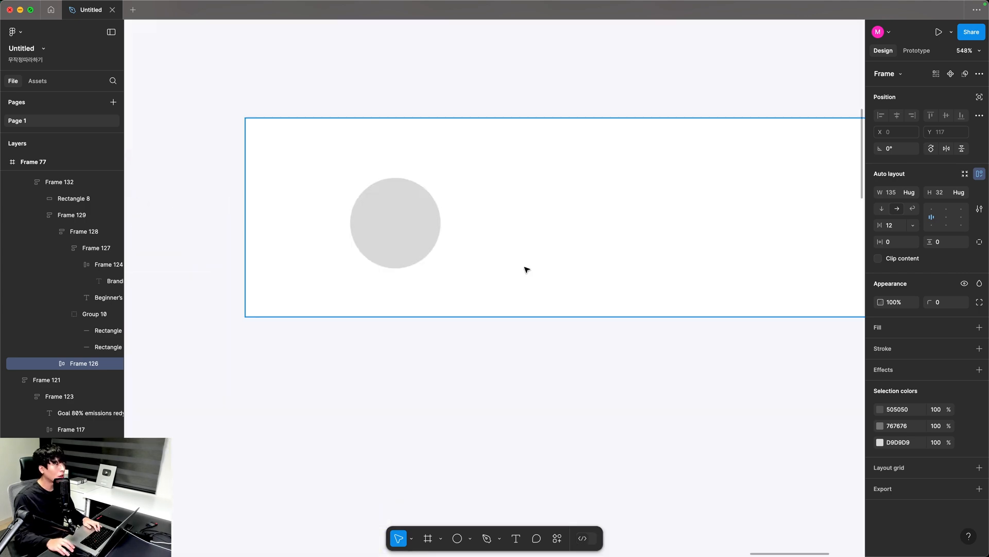
{"action": "left_click", "coordinate": [525, 269]}
{"action": "key", "text": "super+v"}
{"action": "left_click_drag", "start_coordinate": [301, 227], "coordinate": [519, 232]}
{"action": "scroll", "coordinate": [495, 221], "scroll_direction": "right", "scroll_amount": 3}
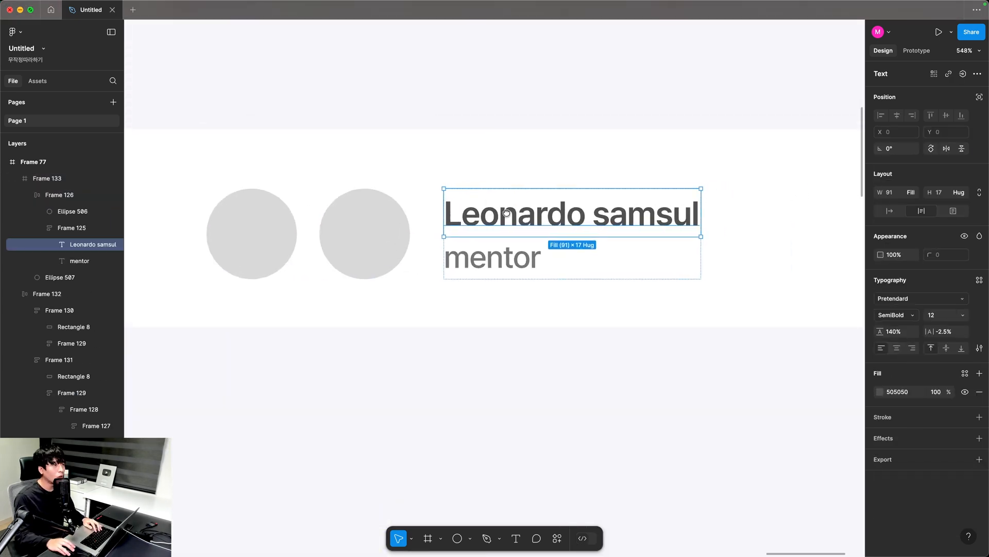
Delete the original circle from the white frame and shift the pasted row slightly away from the frame's edge.
{"action": "left_click", "coordinate": [258, 250]}
{"action": "key", "text": "Delete"}
{"action": "left_click_drag", "start_coordinate": [353, 244], "coordinate": [392, 240]}
Set the mentor name's font size to 14 and switch its text box to auto width.
{"action": "double_click", "coordinate": [498, 239]}
{"action": "left_click", "coordinate": [596, 208], "text": "super"}
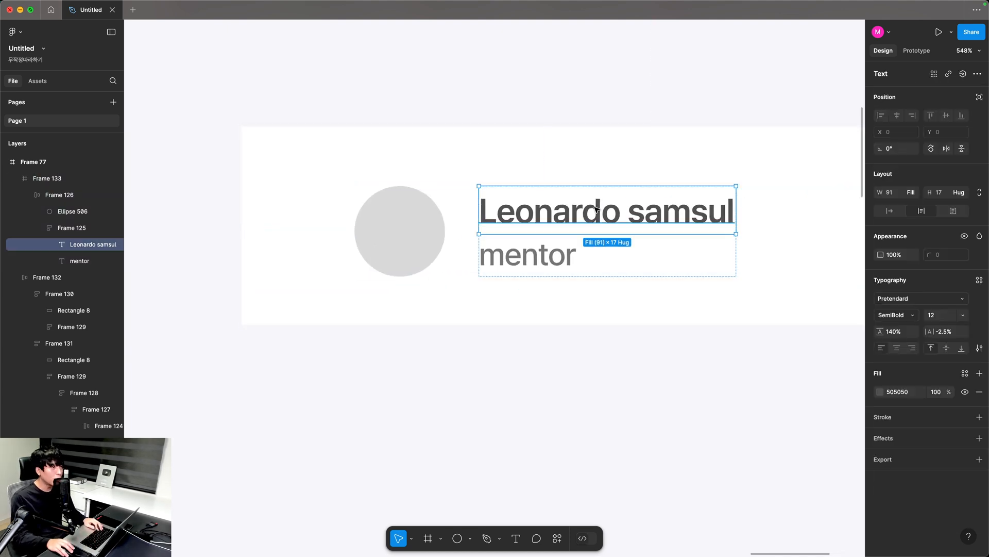
{"action": "left_click", "coordinate": [934, 315]}
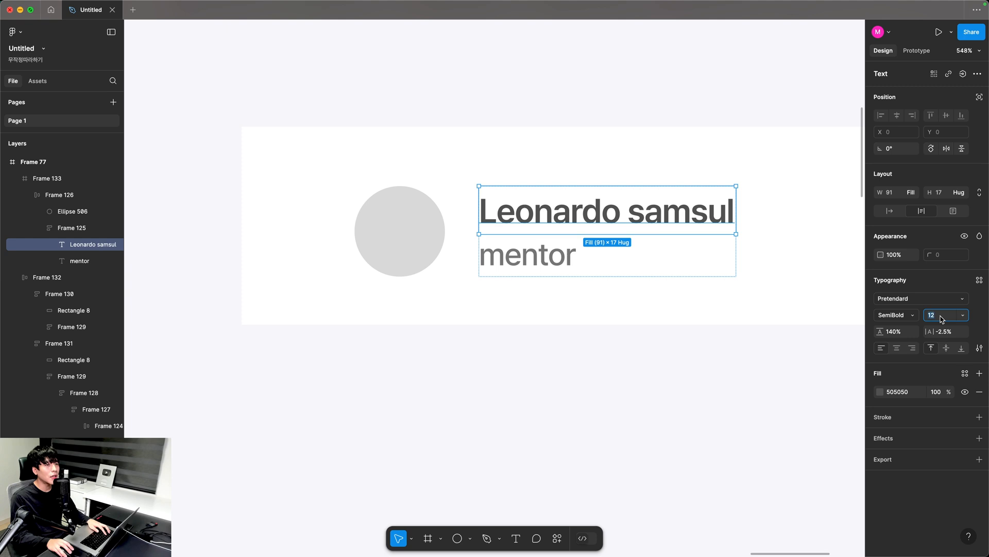
{"action": "type", "text": "14"}
{"action": "key", "text": "Return"}
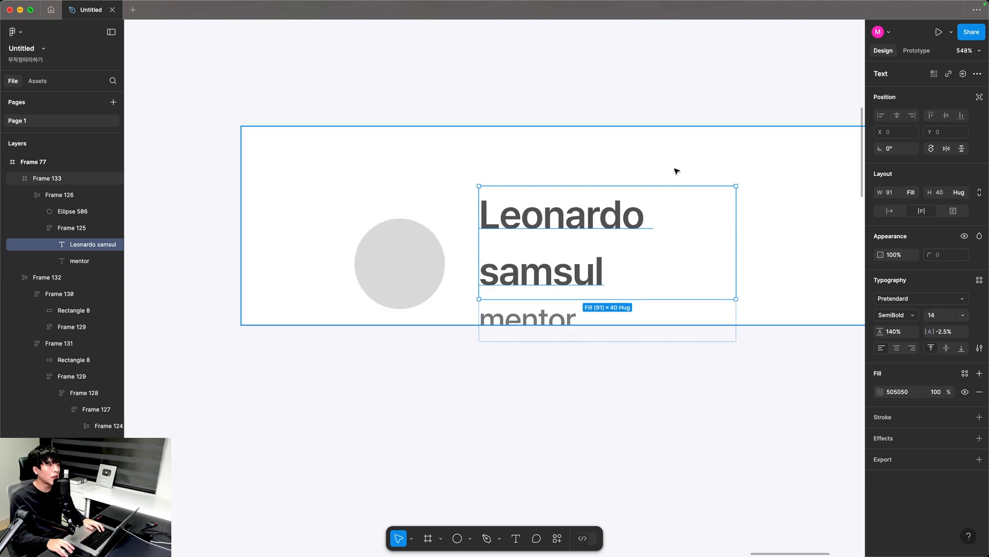
{"action": "left_click", "coordinate": [890, 212]}
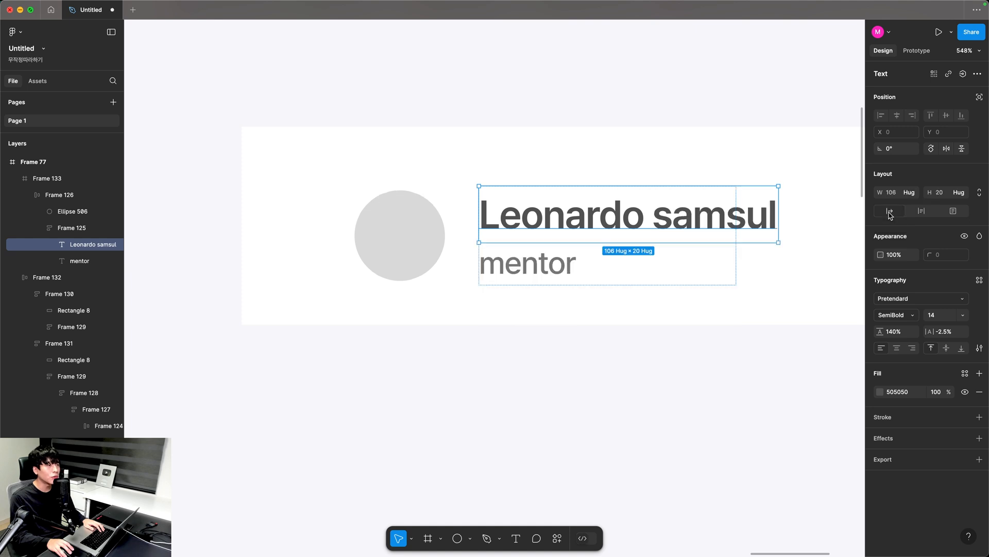
Make the width of the frame around the two text lines hug its contents.
{"action": "left_click", "coordinate": [724, 261]}
{"action": "left_click", "coordinate": [916, 195]}
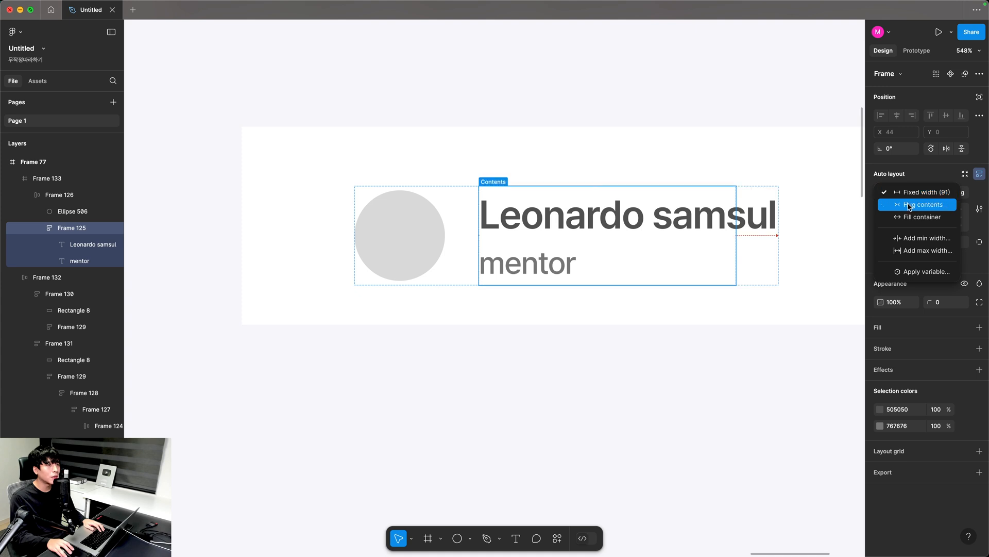
{"action": "left_click", "coordinate": [909, 205]}
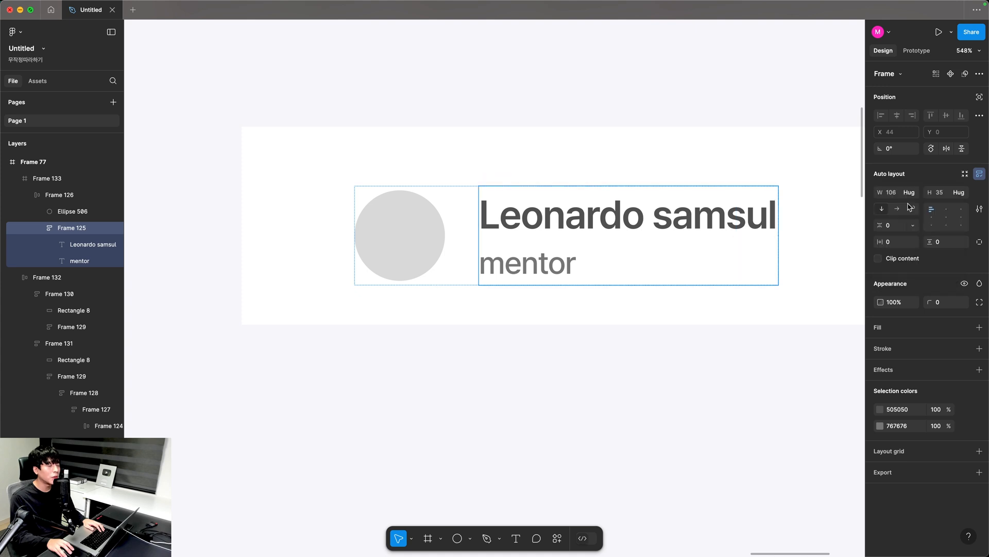
Replace the row's two text lines with "Changed the style" and "Just now".
{"action": "double_click", "coordinate": [670, 236]}
{"action": "type", "text": "Changed the style"}
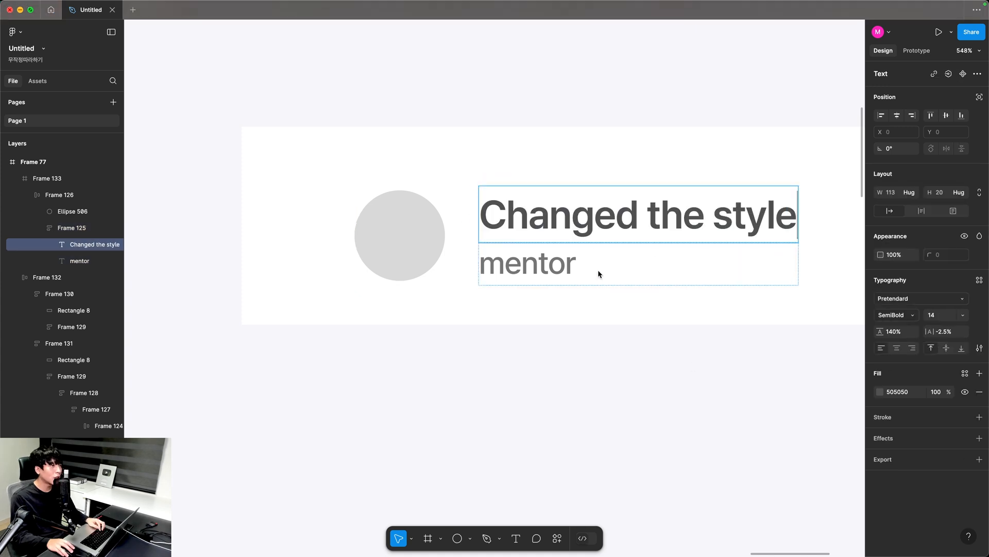
{"action": "double_click", "coordinate": [567, 265]}
{"action": "type", "text": "Just now"}
{"action": "key", "text": "Escape"}
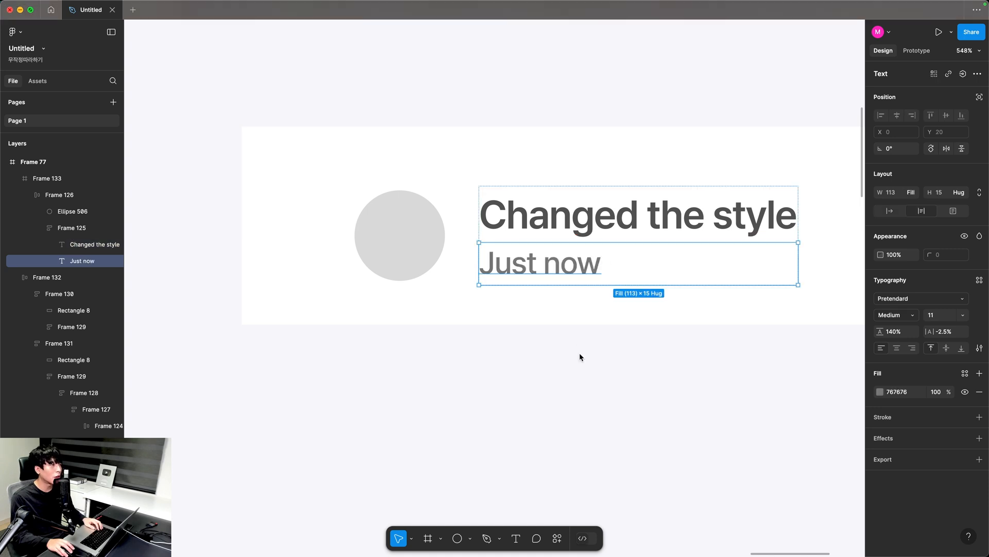
{"action": "left_click", "coordinate": [579, 354]}
Move the avatar-and-text row inside the white frame to X 32.
{"action": "left_click", "coordinate": [413, 258]}
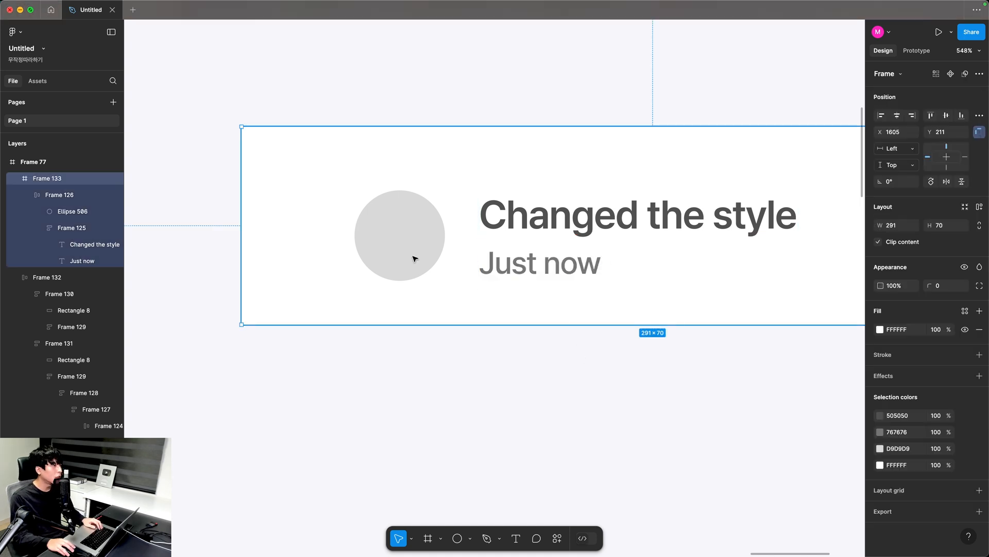
{"action": "double_click", "coordinate": [426, 261]}
{"action": "left_click_drag", "start_coordinate": [427, 261], "coordinate": [402, 252]}
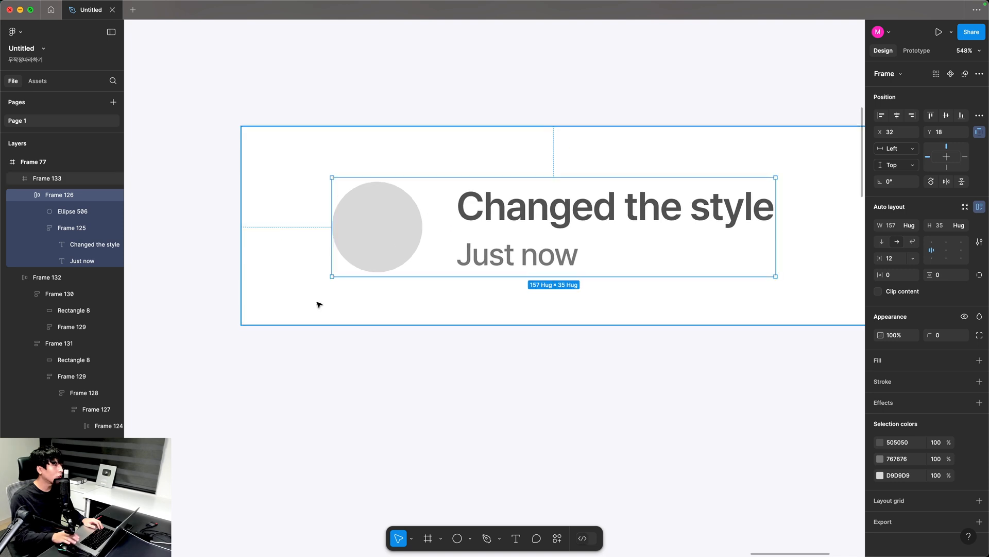
Set the white frame's height to 40 and centre the avatar-and-text row vertically inside it.
{"action": "left_click", "coordinate": [589, 306]}
{"action": "left_click_drag", "start_coordinate": [586, 324], "coordinate": [583, 265]}
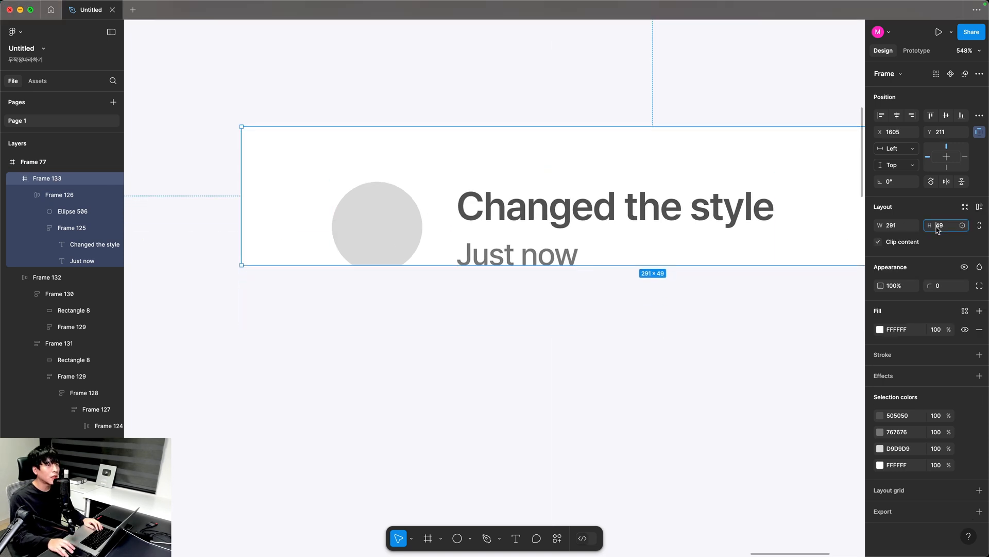
{"action": "type", "text": "40"}
{"action": "key", "text": "Return"}
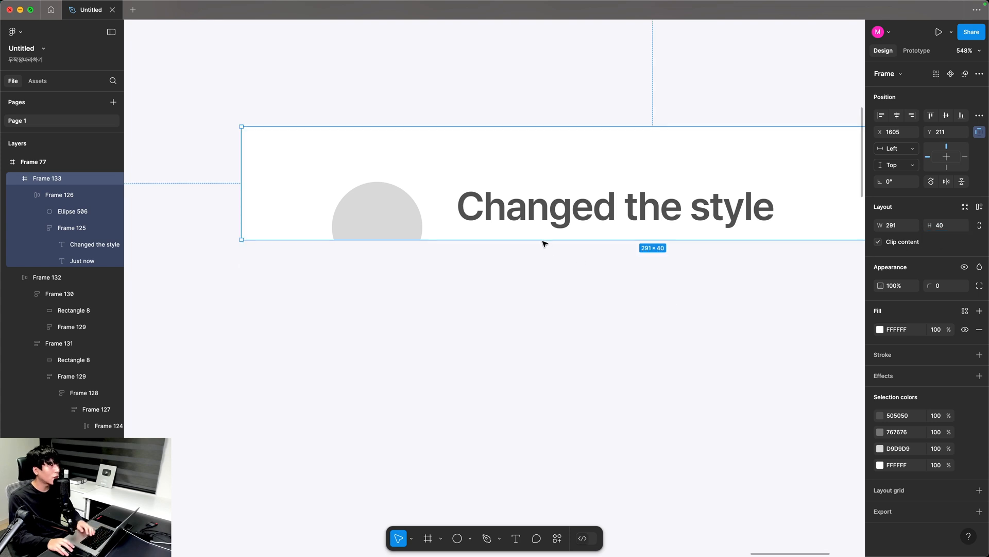
{"action": "double_click", "coordinate": [530, 223]}
{"action": "left_click", "coordinate": [947, 115]}
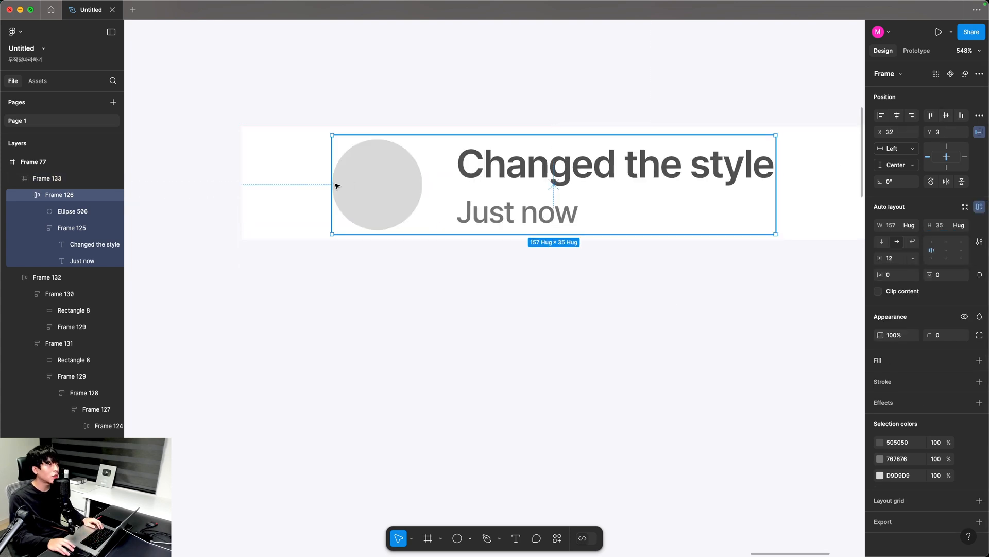
Duplicate the white frame, place the copy just below the original at Y 258, and delete the row inside the copy.
{"action": "left_click", "coordinate": [294, 209]}
{"action": "key", "text": "super+d"}
{"action": "left_click_drag", "start_coordinate": [390, 335], "coordinate": [390, 324]}
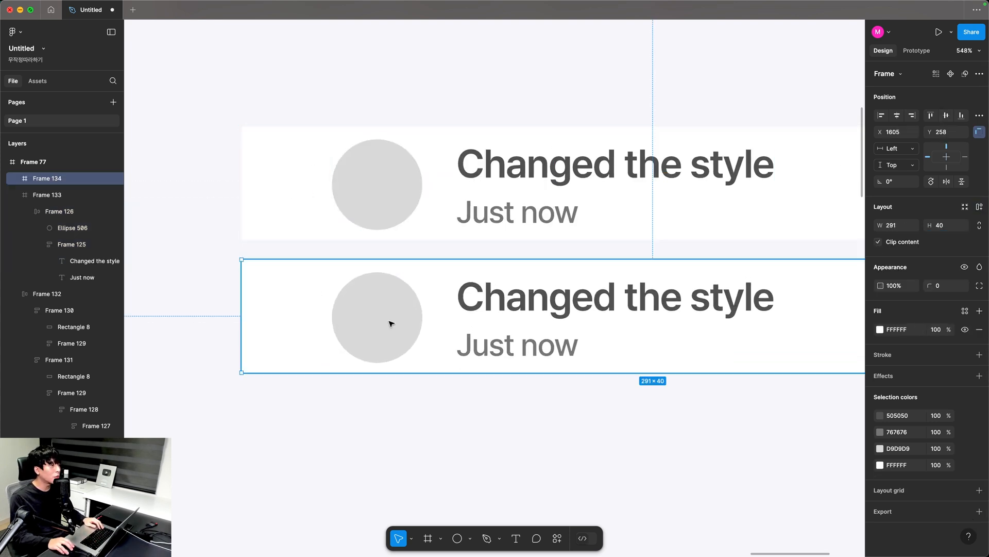
{"action": "double_click", "coordinate": [412, 319]}
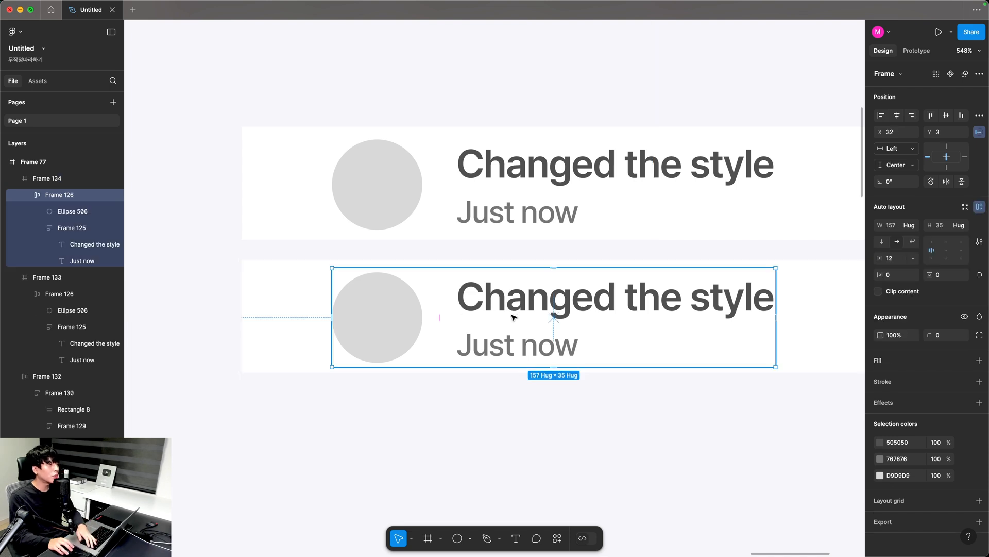
{"action": "key", "text": "Delete"}
Draw a thin vertical rectangle in the empty duplicate frame and set its size to 1 × 16.
{"action": "key", "text": "r"}
{"action": "left_click_drag", "start_coordinate": [386, 284], "coordinate": [391, 356]}
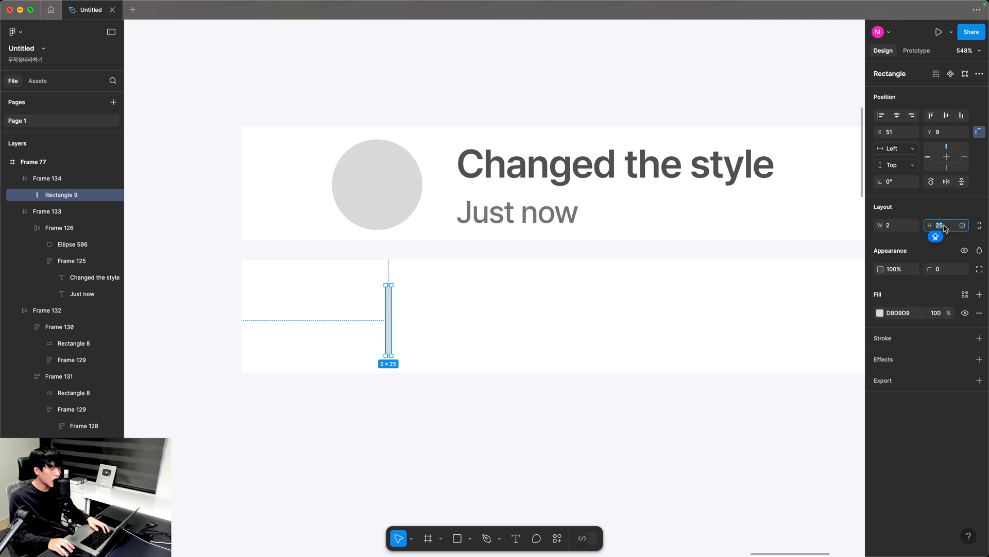
{"action": "type", "text": "16"}
{"action": "key", "text": "Return"}
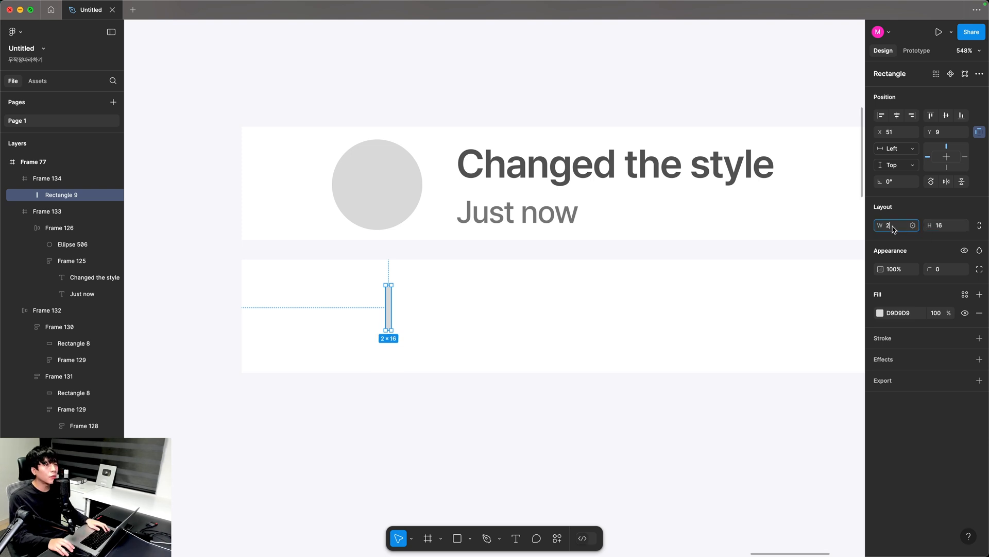
{"action": "left_click", "coordinate": [885, 232]}
{"action": "type", "text": "1"}
{"action": "key", "text": "Return"}
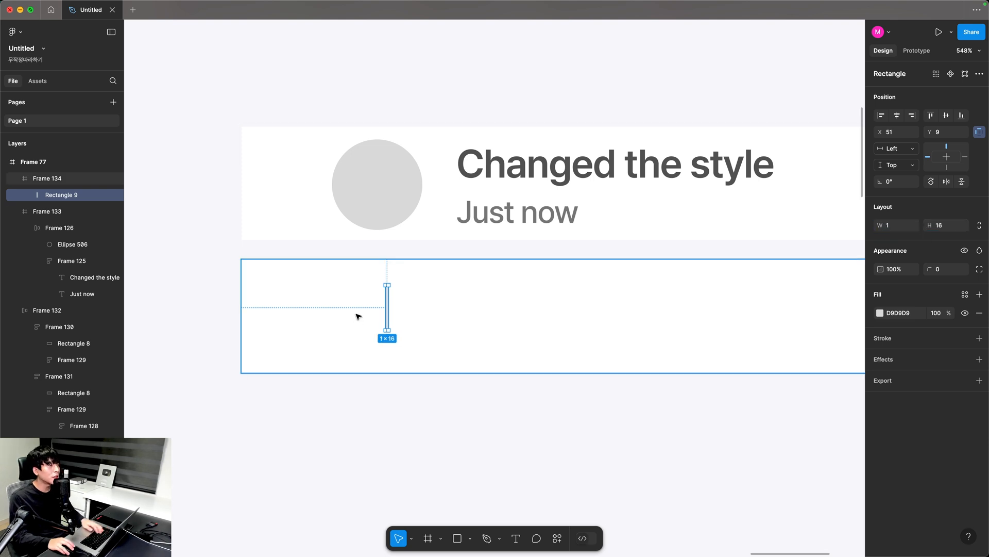
Align the thin vertical line horizontally with the centre of the circle above it.
{"action": "left_click", "coordinate": [387, 197], "text": "shift"}
{"action": "left_click", "coordinate": [897, 117]}
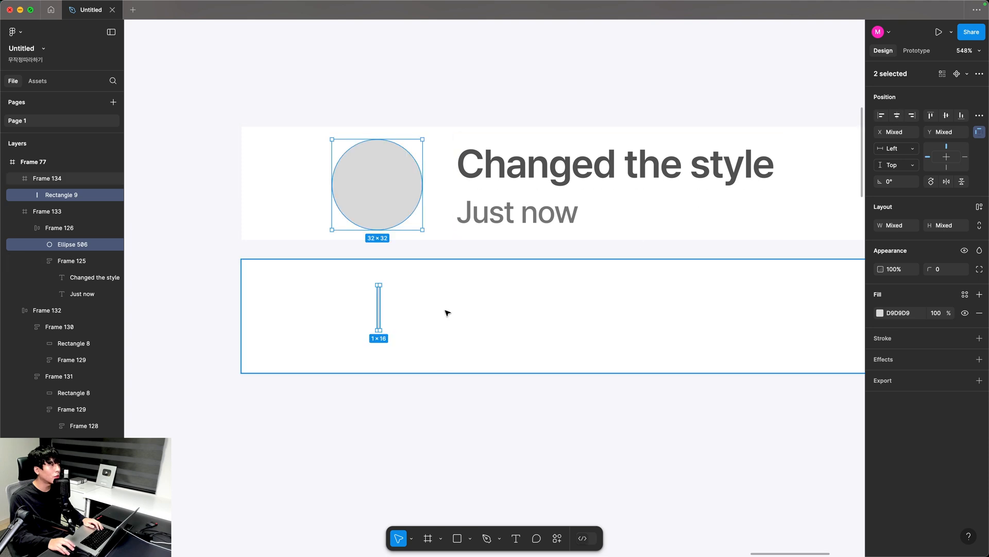
{"action": "left_click", "coordinate": [365, 436]}
Move the line to the top edge of its frame and shrink the frame's height to match the line.
{"action": "scroll", "coordinate": [334, 329], "scroll_direction": "up", "scroll_amount": 5}
{"action": "left_click", "coordinate": [448, 242]}
{"action": "left_click_drag", "start_coordinate": [448, 241], "coordinate": [453, 177]}
{"action": "left_click", "coordinate": [477, 379]}
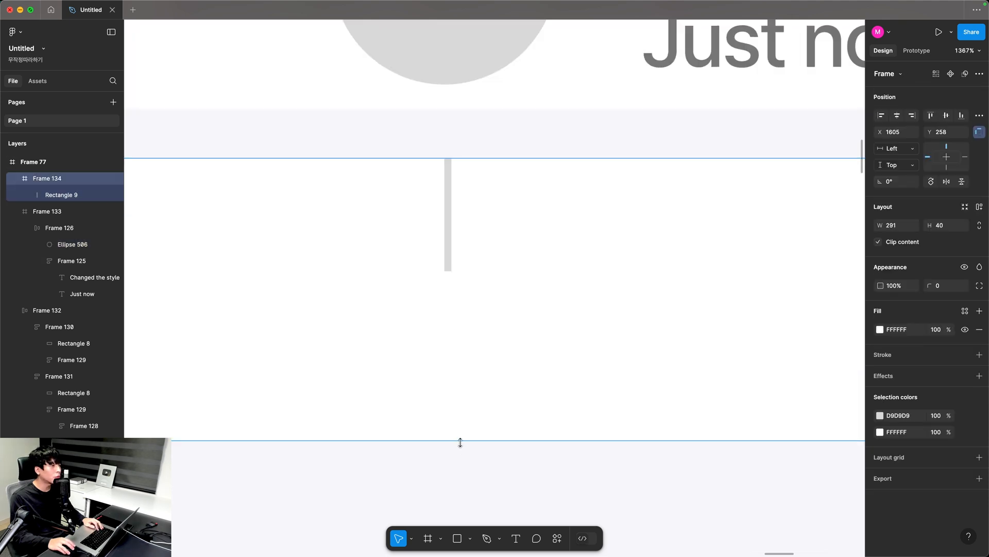
{"action": "left_click_drag", "start_coordinate": [460, 441], "coordinate": [459, 271]}
Change the vertical line's fill colour to C7C7D0.
{"action": "scroll", "coordinate": [468, 289], "scroll_direction": "up", "scroll_amount": 3}
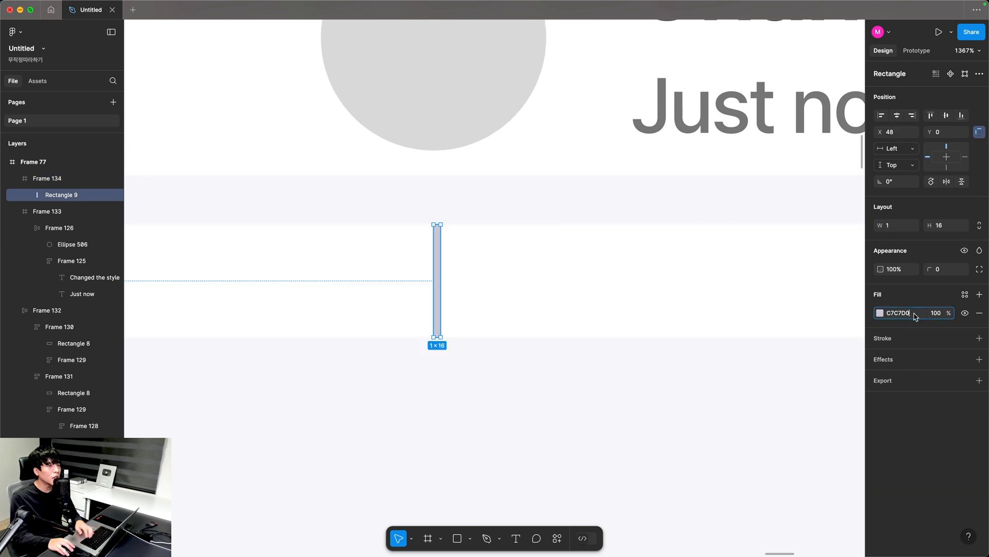
{"action": "key", "text": "Return"}
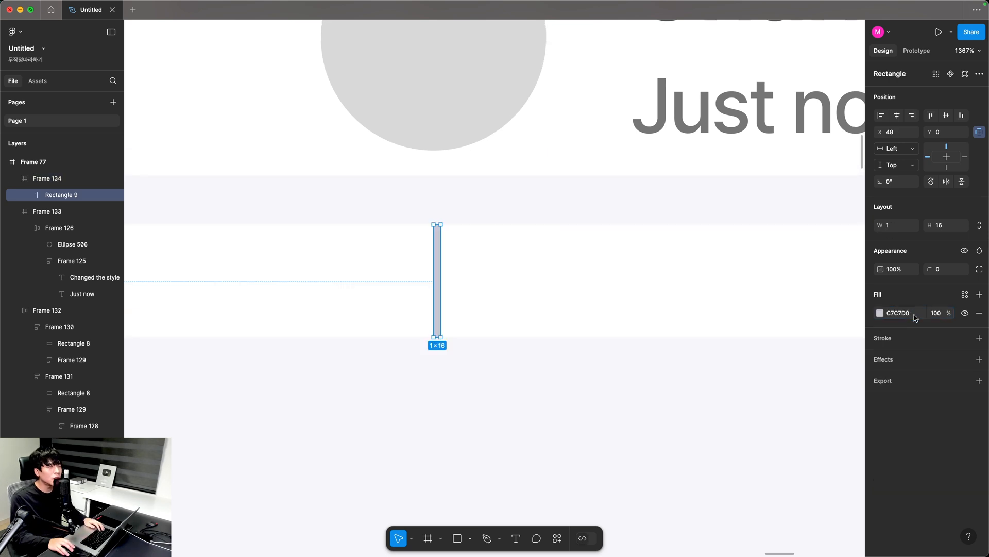
{"action": "key", "text": "Return"}
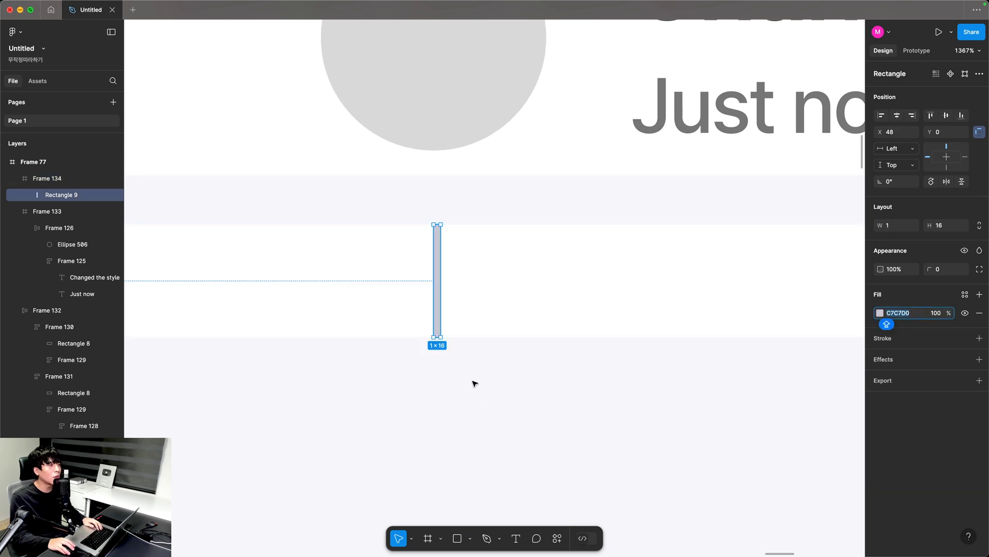
{"action": "left_click", "coordinate": [480, 396]}
{"action": "key", "text": "super+minus"}
{"action": "key", "text": "super+minus"}
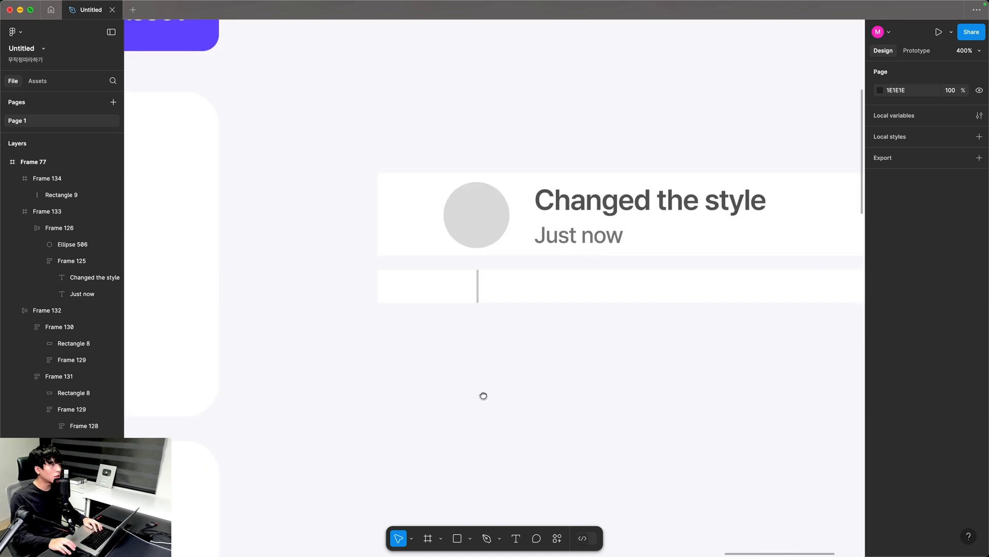
Combine the activity row frame and the line frame into one vertical auto layout with a gap of 7.
{"action": "scroll", "coordinate": [484, 395], "scroll_direction": "right", "scroll_amount": 4}
{"action": "left_click", "coordinate": [395, 196]}
{"action": "left_click", "coordinate": [411, 281], "text": "shift"}
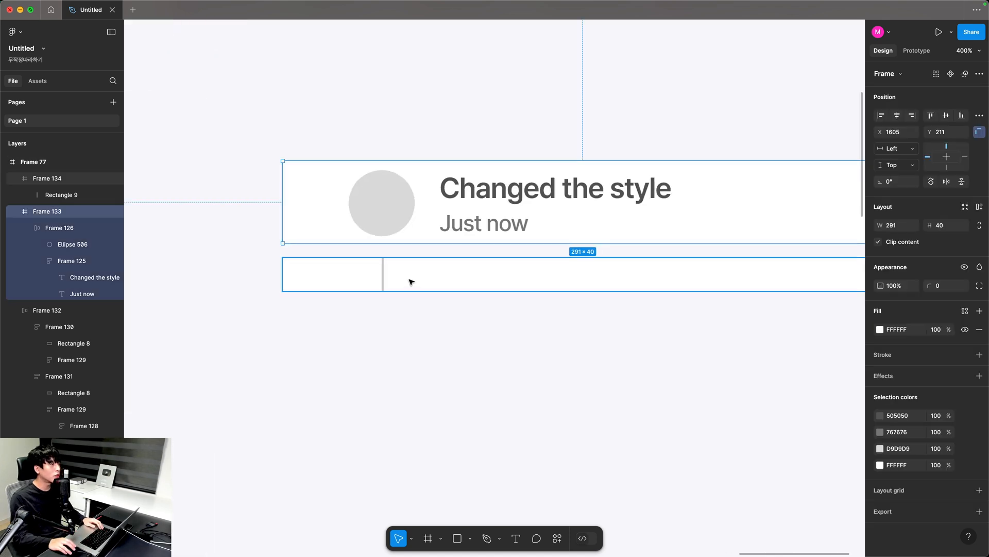
{"action": "left_click", "coordinate": [979, 207]}
{"action": "left_click", "coordinate": [848, 230]}
{"action": "scroll", "coordinate": [610, 170], "scroll_direction": "down", "scroll_amount": 5}
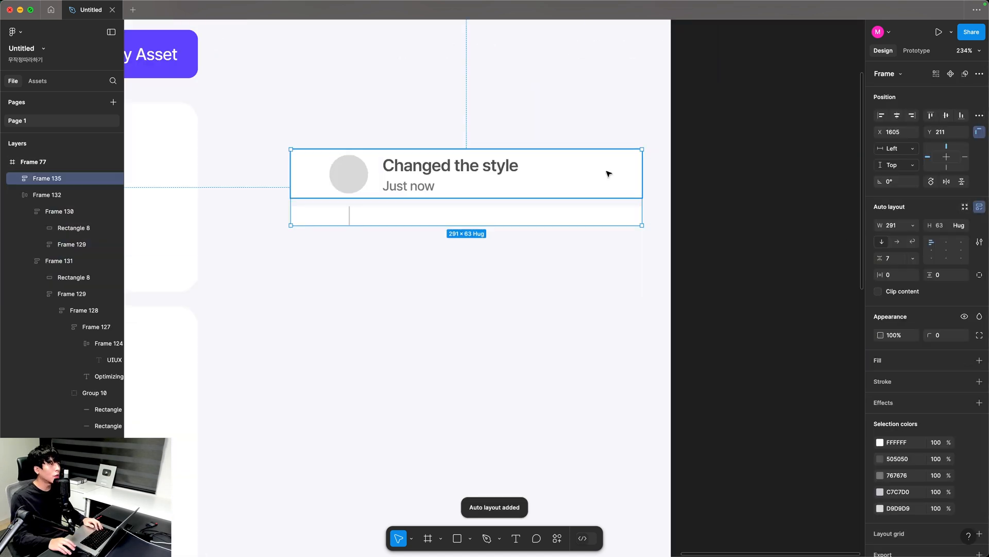
Hide the white fill of both the activity row frame and the line frame.
{"action": "left_click", "coordinate": [600, 212], "text": "shift"}
{"action": "left_click", "coordinate": [966, 297]}
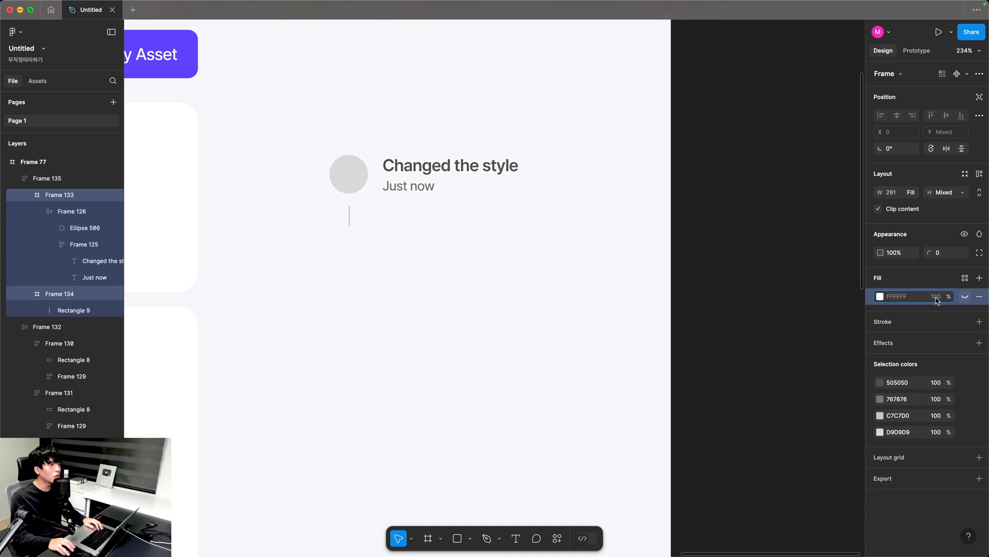
{"action": "left_click", "coordinate": [361, 250]}
Duplicate the activity row to below the line, and duplicate the line and row together to add a third entry.
{"action": "left_click", "coordinate": [364, 179]}
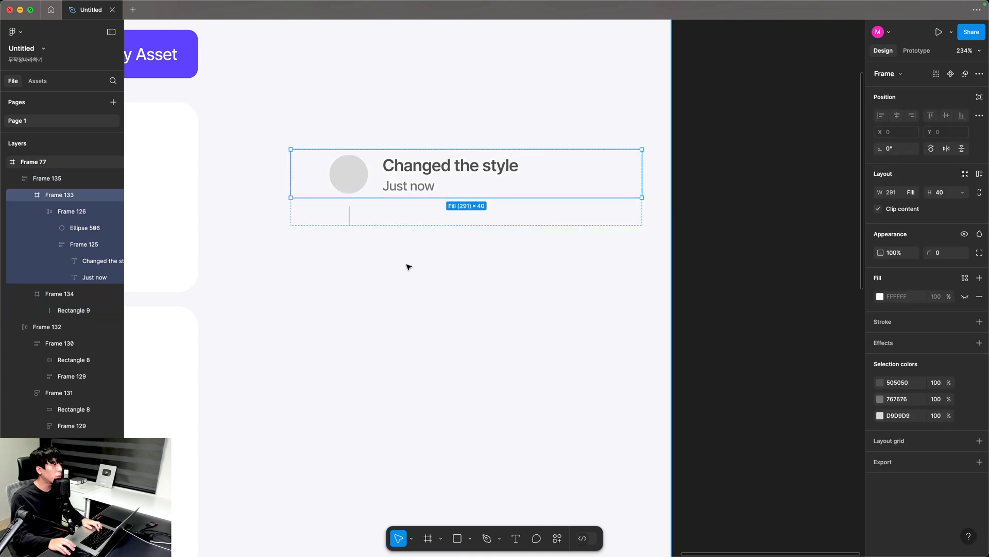
{"action": "key", "text": "ctrl+d"}
{"action": "key", "text": "Down"}
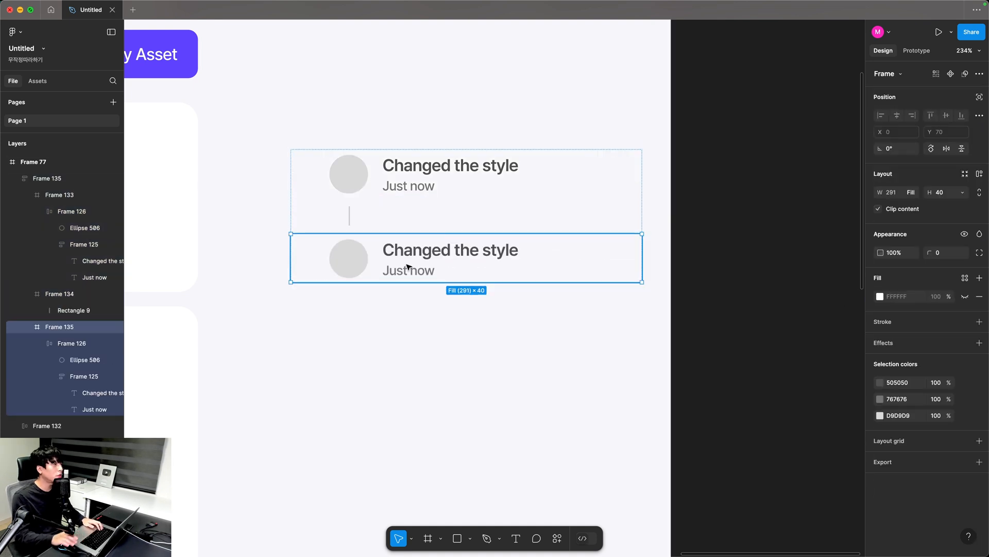
{"action": "left_click", "coordinate": [362, 226], "text": "shift"}
{"action": "key", "text": "ctrl+d"}
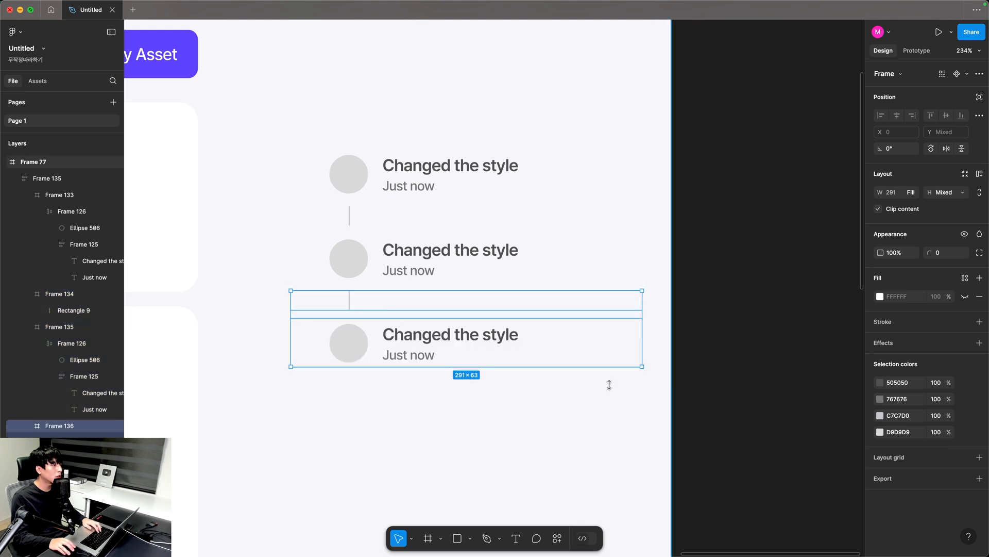
Duplicate the line and row pair to add a fourth timeline entry, and move the whole timeline up to Y 176.
{"action": "key", "text": "ctrl+d"}
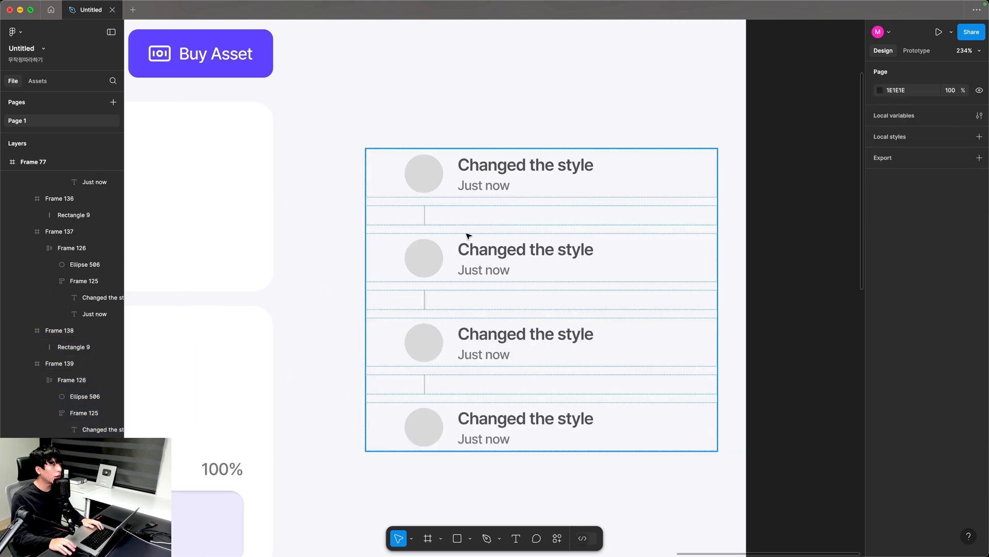
{"action": "left_click_drag", "start_coordinate": [467, 234], "coordinate": [464, 192]}
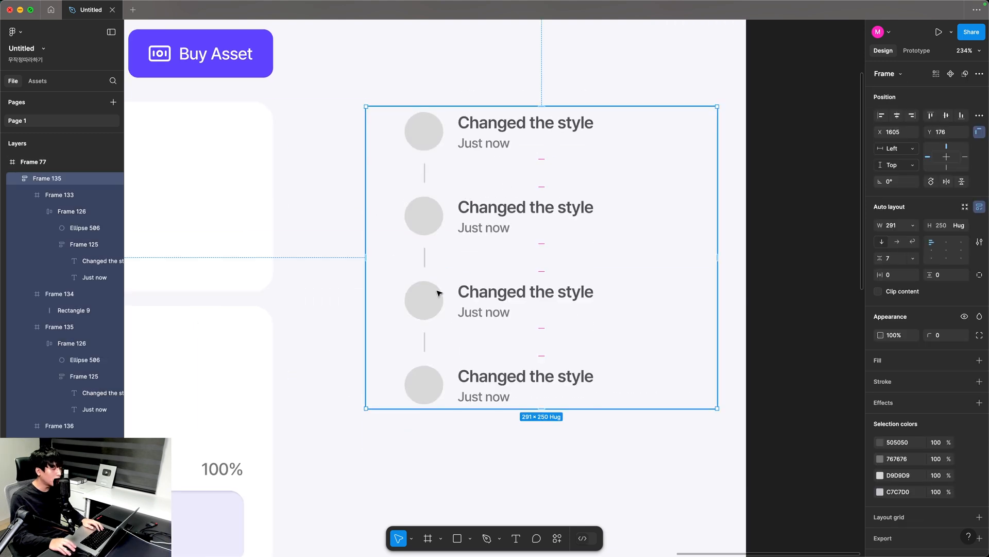
Set the timeline frame's width to 360 and align it flush with the dashboard's right edge.
{"action": "scroll", "coordinate": [463, 289], "scroll_direction": "up", "scroll_amount": 3}
{"action": "left_click", "coordinate": [902, 230]}
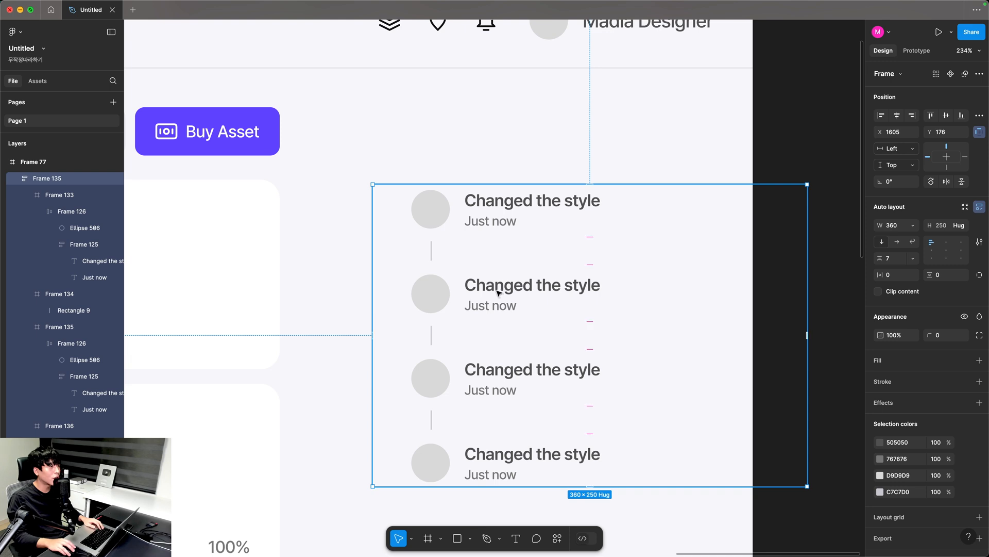
{"action": "key", "text": "Return"}
{"action": "left_click_drag", "start_coordinate": [497, 291], "coordinate": [488, 291]}
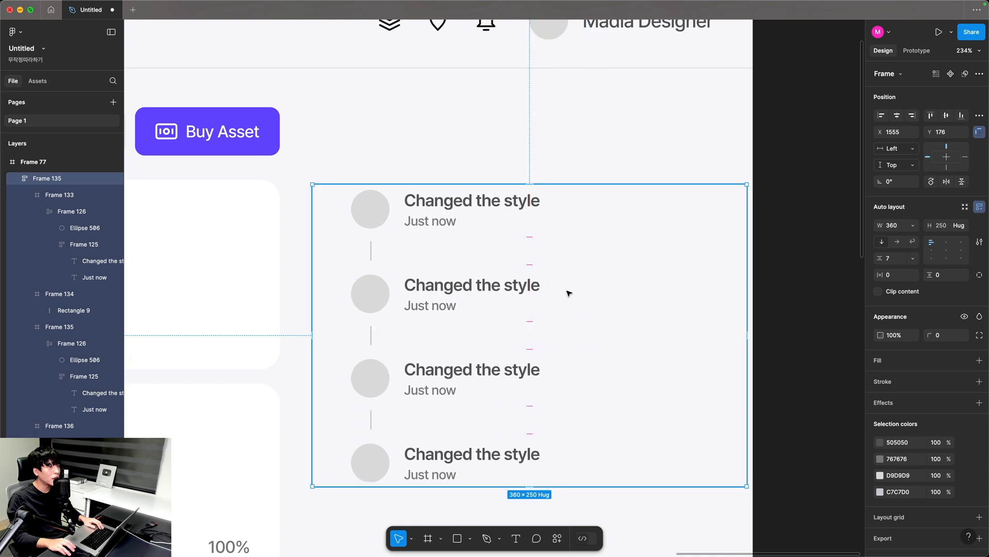
{"action": "left_click_drag", "start_coordinate": [570, 289], "coordinate": [577, 289]}
{"action": "left_click", "coordinate": [912, 116]}
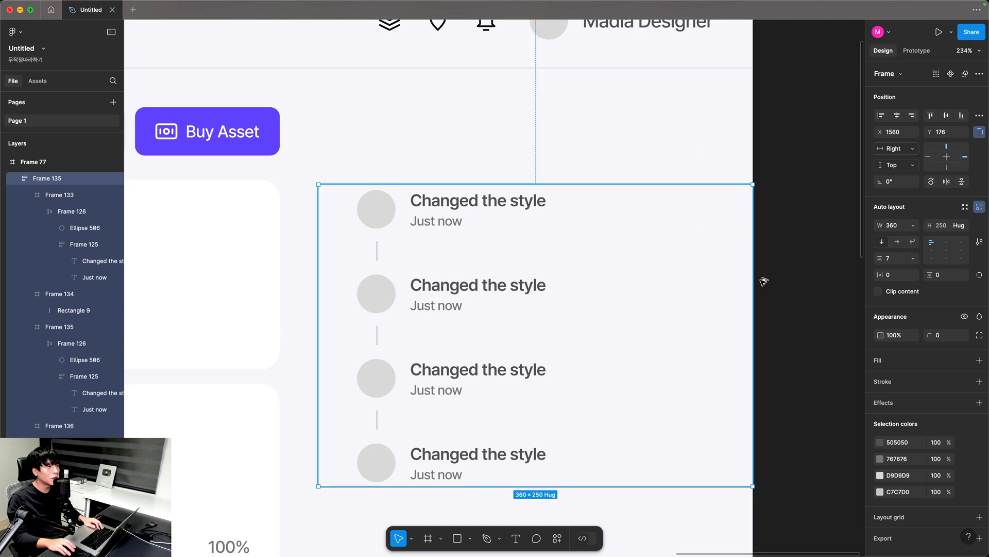
{"action": "left_click", "coordinate": [803, 368]}
Copy the Activities heading from above the course cards and place it above the timeline, aligned with the avatars.
{"action": "left_click_drag", "start_coordinate": [247, 464], "coordinate": [773, 319]}
{"action": "left_click", "coordinate": [350, 285]}
{"action": "scroll", "coordinate": [190, 442], "scroll_direction": "right", "scroll_amount": 15}
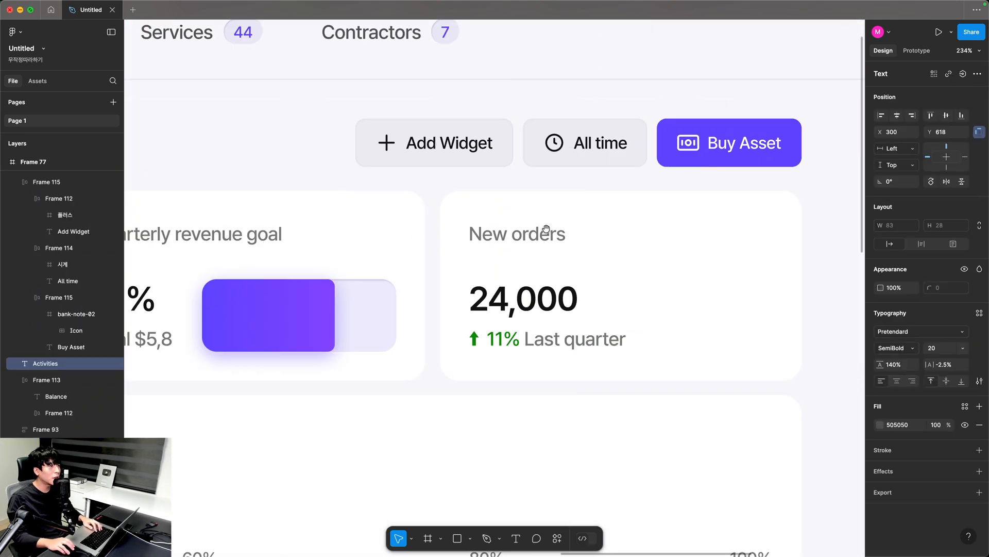
{"action": "left_click", "coordinate": [404, 163]}
{"action": "key", "text": "ctrl+v"}
{"action": "left_click_drag", "start_coordinate": [489, 287], "coordinate": [414, 170]}
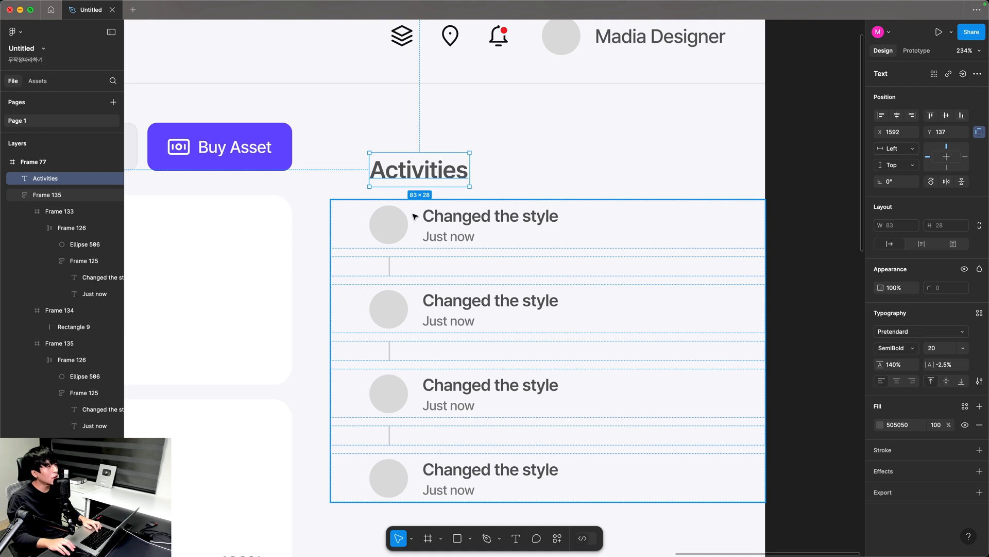
Wrap the copied Activities heading in an auto layout frame with a left padding of 32.
{"action": "right_click", "coordinate": [397, 171]}
{"action": "left_click", "coordinate": [427, 295]}
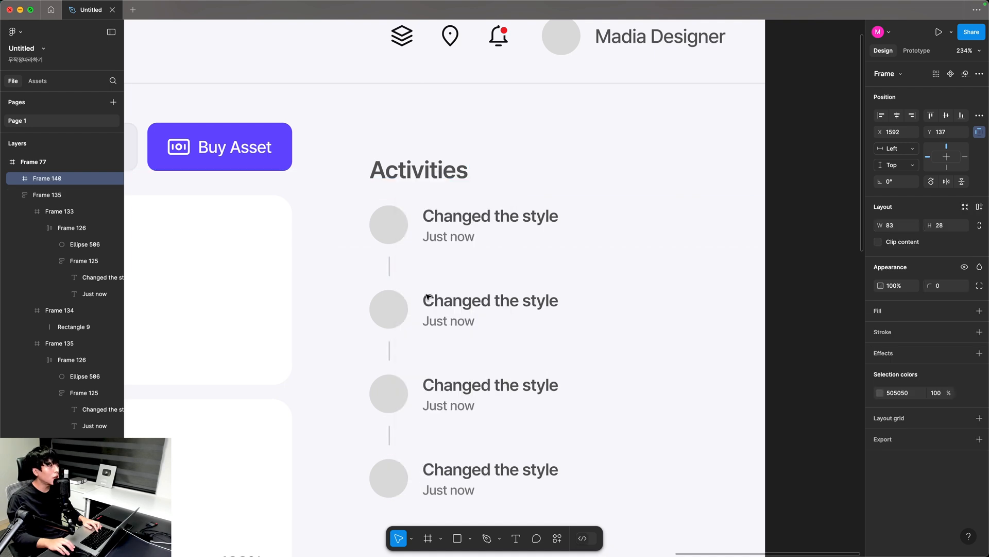
{"action": "key", "text": "alt"}
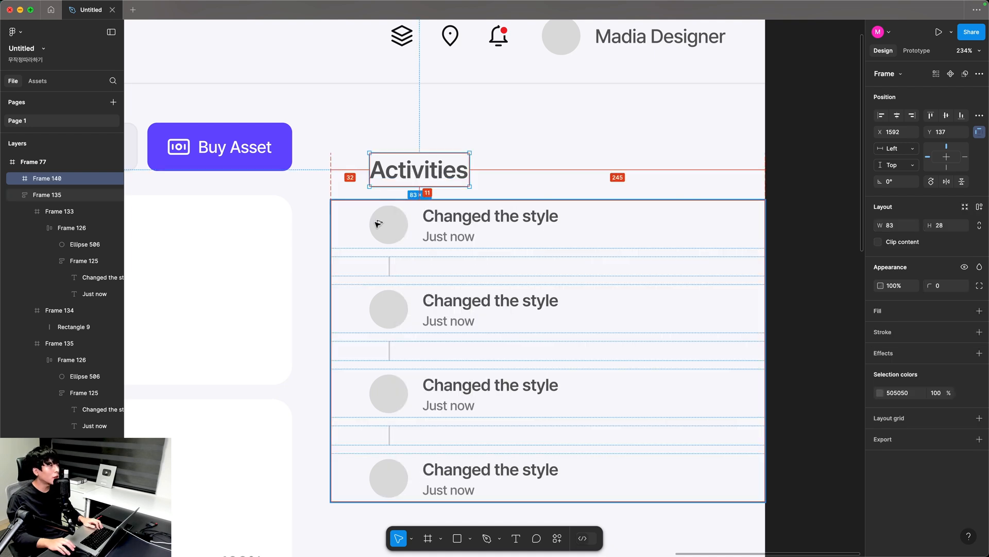
{"action": "left_click", "coordinate": [979, 206]}
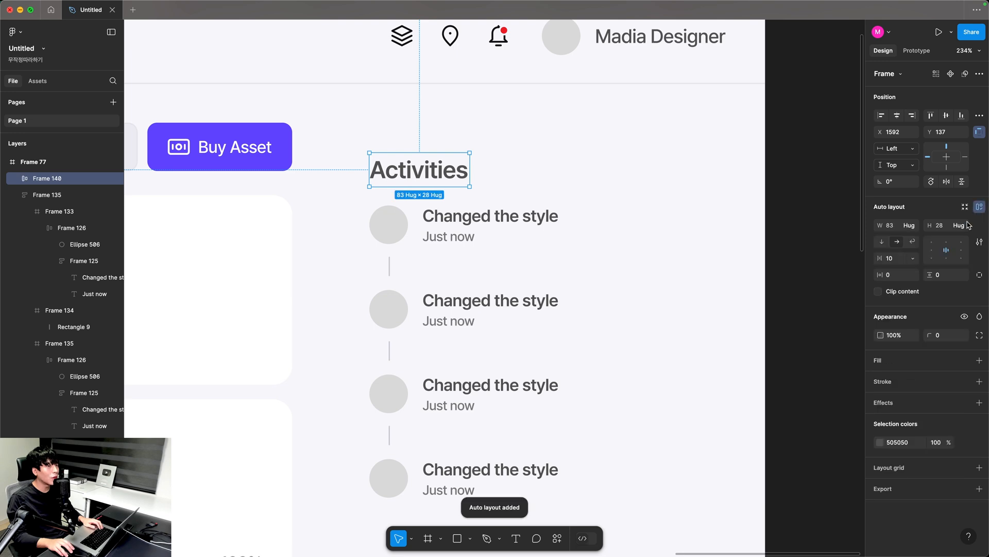
{"action": "left_click", "coordinate": [979, 275]}
{"action": "left_click", "coordinate": [902, 278]}
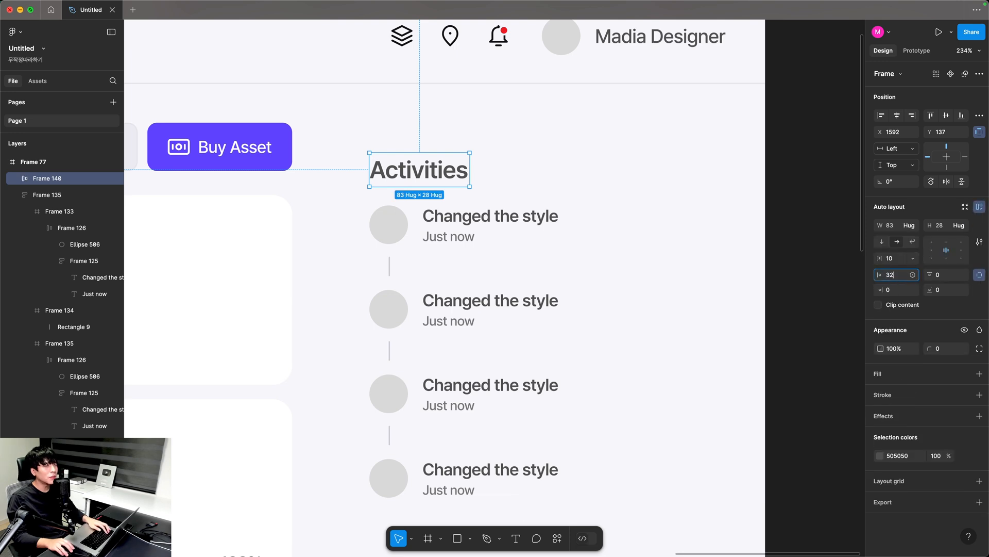
{"action": "type", "text": "32"}
{"action": "key", "text": "Return"}
Move the heading frame to X 1560, stretch it to a width of 360, and left-align its content.
{"action": "left_click_drag", "start_coordinate": [419, 179], "coordinate": [380, 181]}
{"action": "left_click", "coordinate": [426, 228], "text": "shift"}
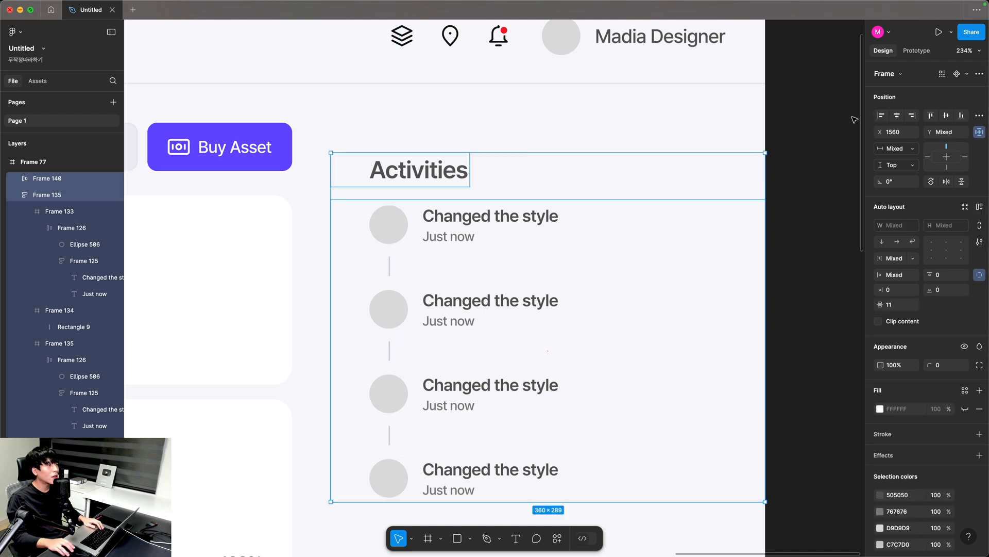
{"action": "left_click", "coordinate": [490, 143]}
{"action": "left_click", "coordinate": [418, 170]}
{"action": "left_click_drag", "start_coordinate": [470, 175], "coordinate": [765, 177]}
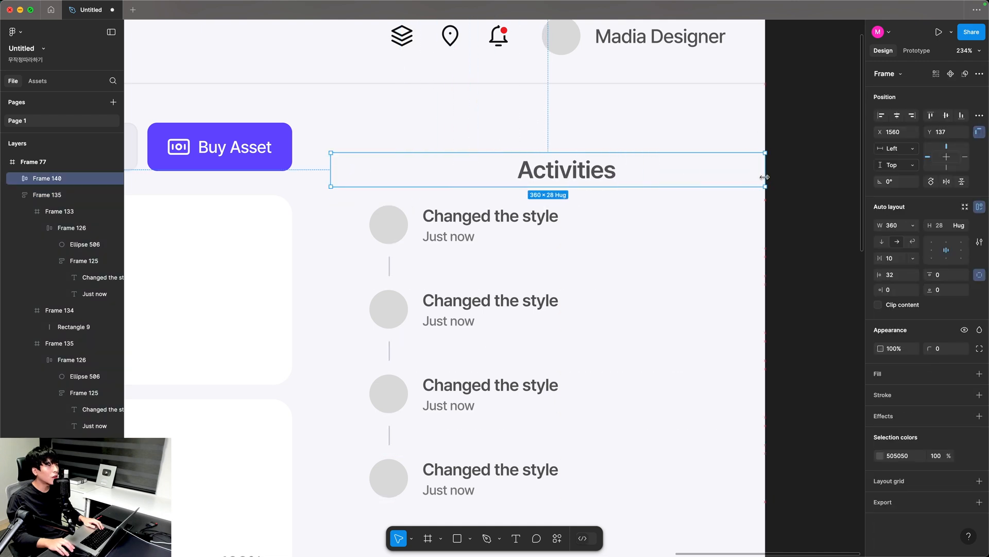
{"action": "left_click", "coordinate": [932, 251]}
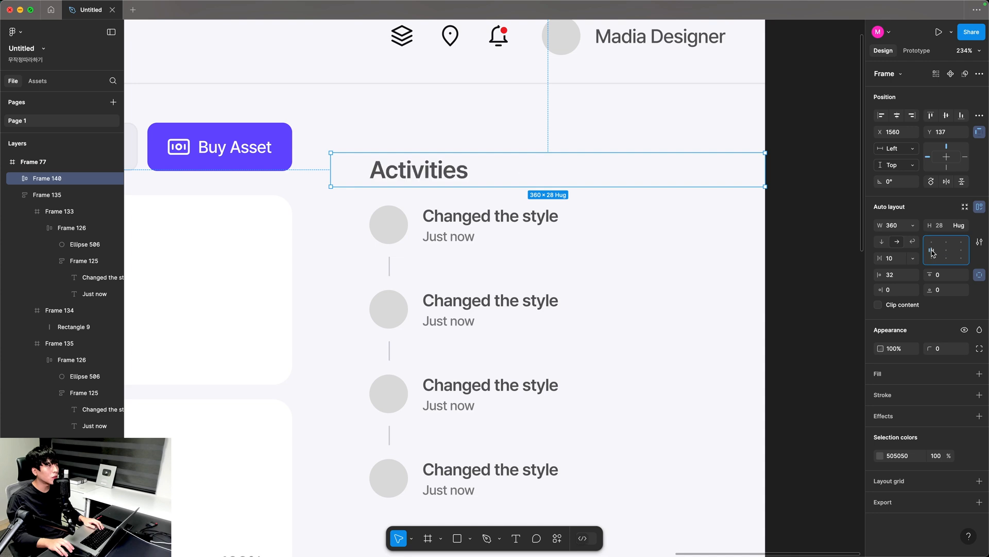
Combine the heading frame and the timeline into one vertical auto layout with a gap of 20.
{"action": "left_click", "coordinate": [389, 223], "text": "shift"}
{"action": "key", "text": "shift+a"}
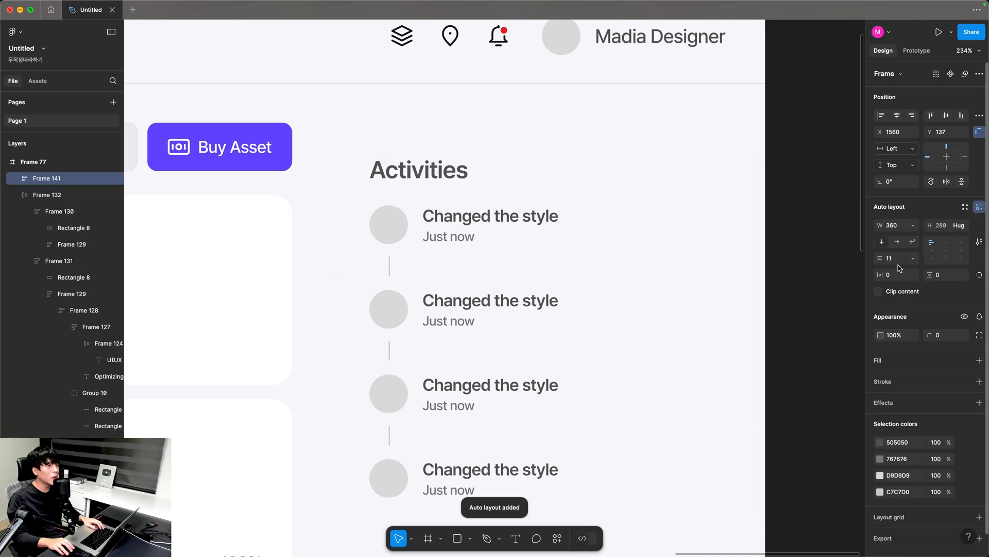
{"action": "type", "text": "20"}
{"action": "key", "text": "Return"}
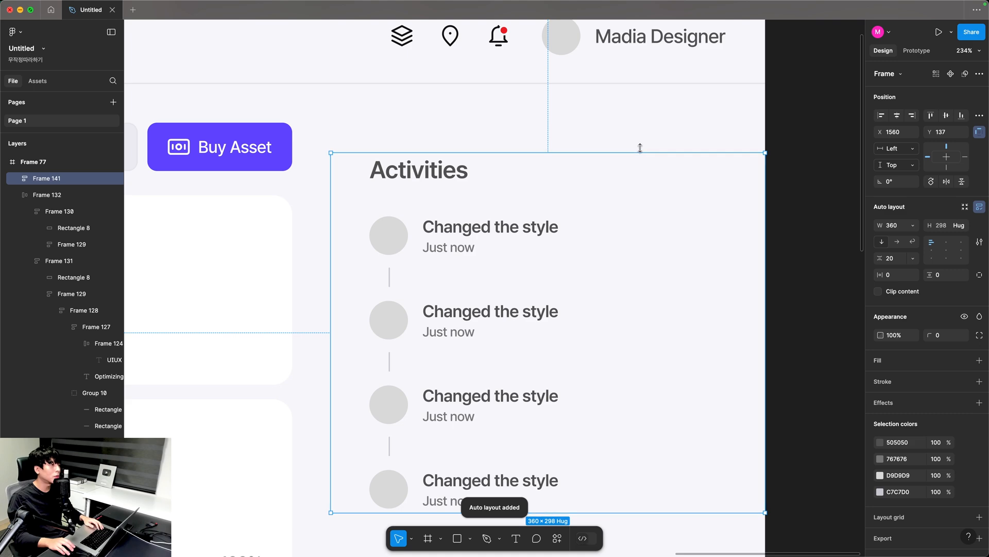
{"action": "left_click", "coordinate": [795, 215]}
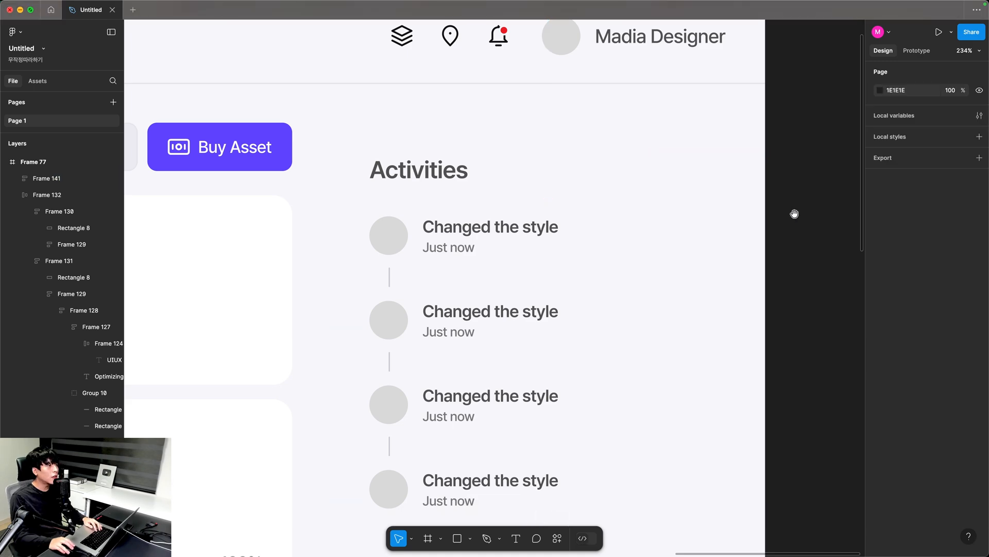
Duplicate the Activities section below the original at Y 476 and retitle the copy "Contacts of your manaers".
{"action": "left_click_drag", "start_coordinate": [795, 215], "coordinate": [810, 62]}
{"action": "left_click_drag", "start_coordinate": [472, 63], "coordinate": [482, 469], "text": "alt"}
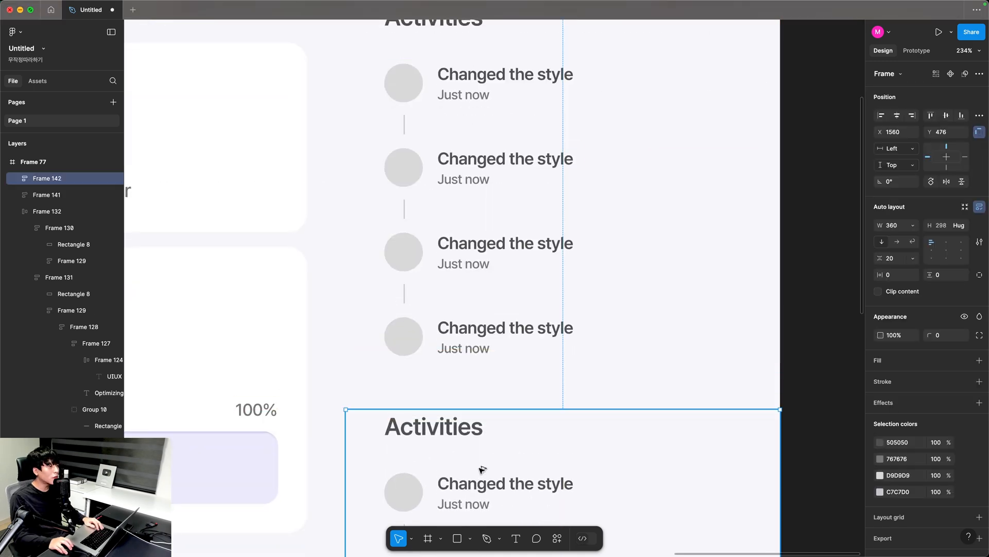
{"action": "scroll", "coordinate": [480, 443], "scroll_direction": "down", "scroll_amount": 3}
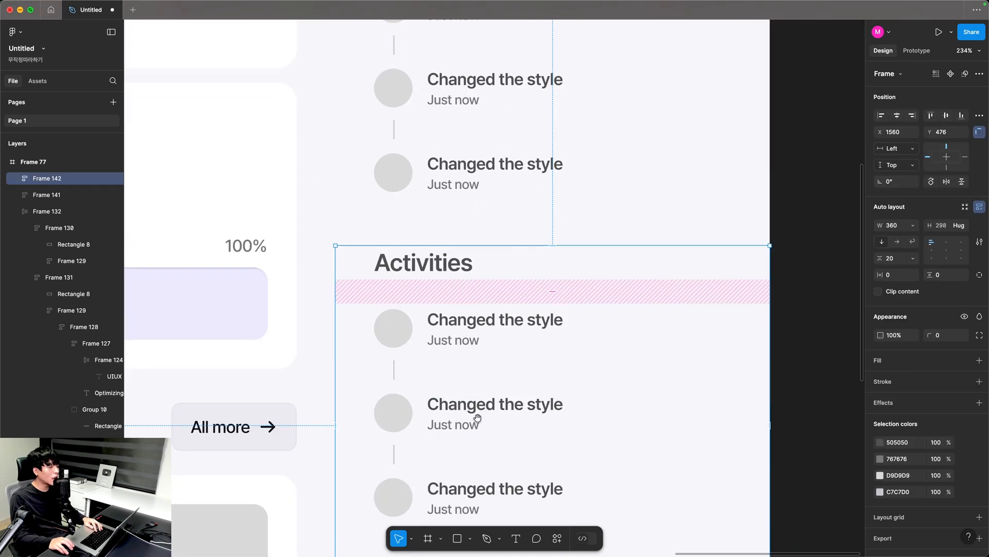
{"action": "double_click", "coordinate": [442, 262]}
{"action": "type", "text": "Contacts of your manaers"}
{"action": "key", "text": "Escape"}
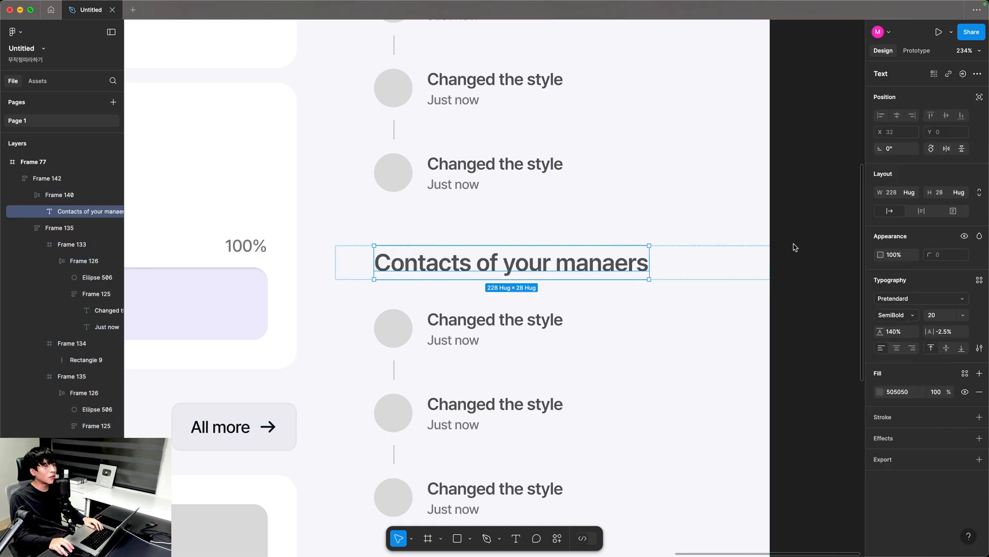
{"action": "key", "text": "Escape"}
Set the font weight of both right-column headings to Medium.
{"action": "left_click", "coordinate": [547, 258], "text": "super"}
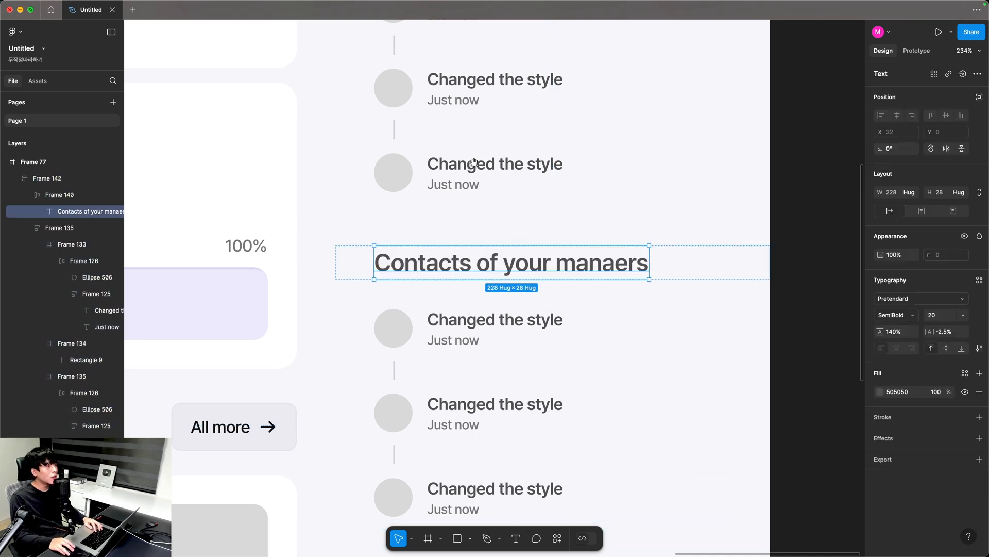
{"action": "scroll", "coordinate": [505, 245], "scroll_direction": "up", "scroll_amount": 5}
{"action": "left_click", "coordinate": [462, 230], "text": "shift"}
{"action": "left_click", "coordinate": [897, 315]}
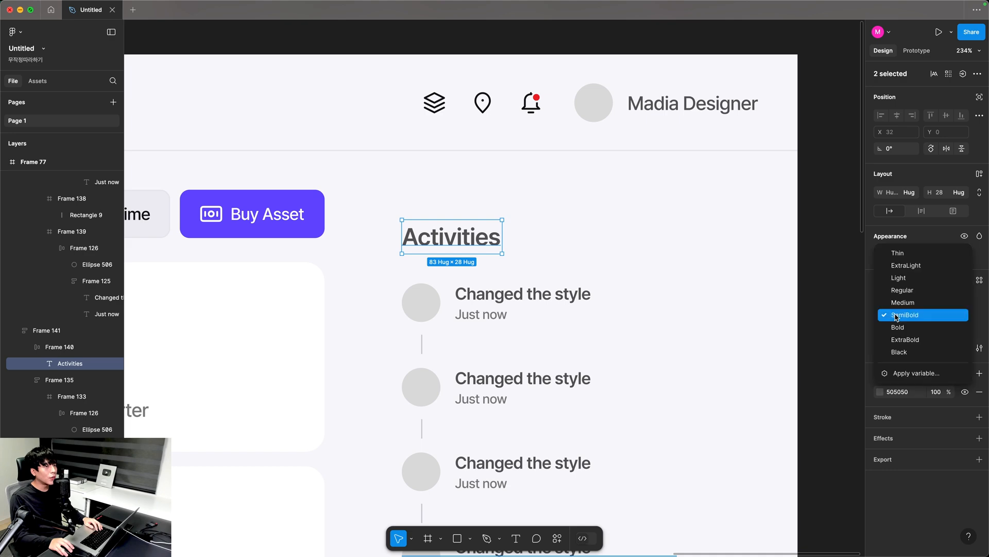
{"action": "left_click", "coordinate": [898, 304]}
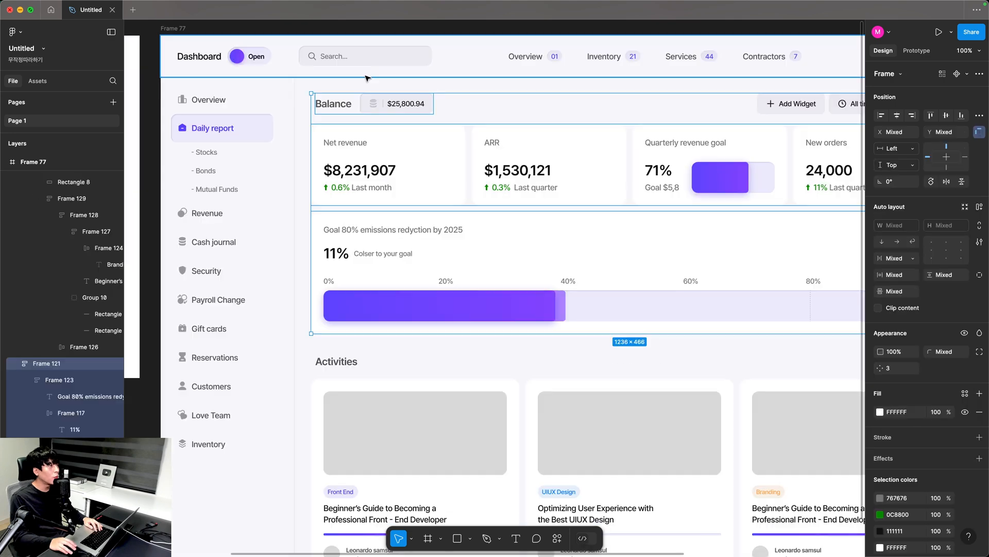
Examine the typography of the Activities heading above the course cards for comparison with the right-column headings.
{"action": "left_click", "coordinate": [366, 76]}
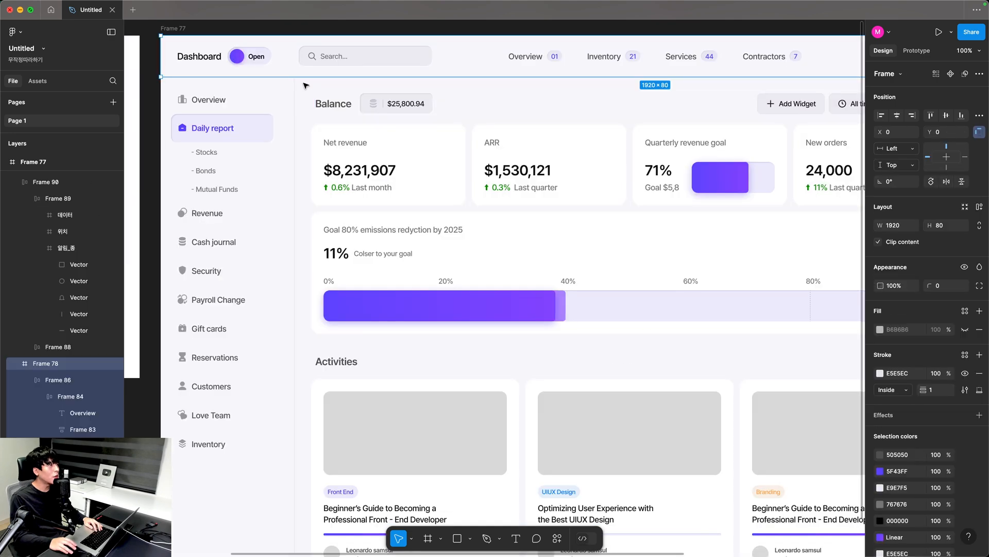
{"action": "left_click", "coordinate": [302, 88]}
{"action": "left_click_drag", "start_coordinate": [303, 88], "coordinate": [797, 497]}
{"action": "left_click", "coordinate": [793, 495]}
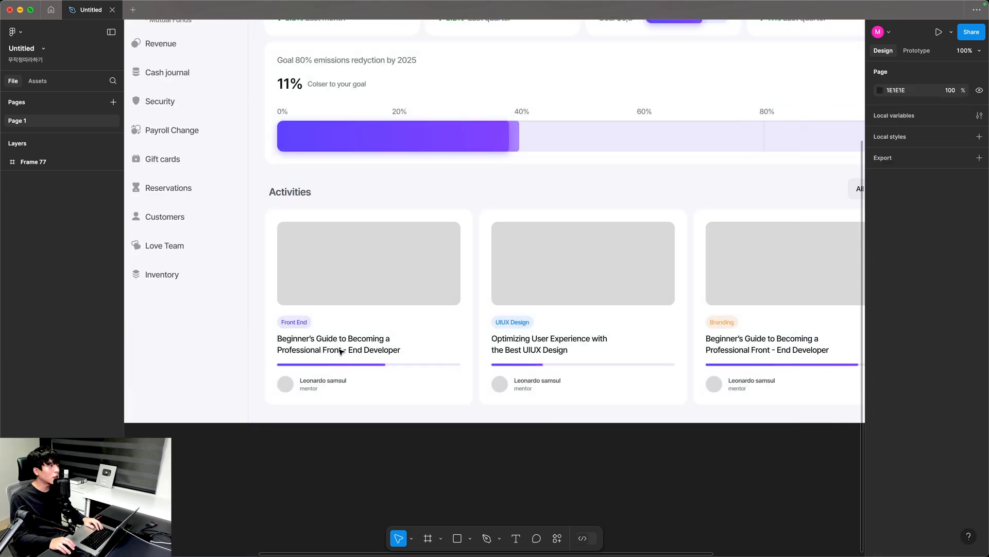
{"action": "key", "text": "z"}
{"action": "left_click_drag", "start_coordinate": [258, 176], "coordinate": [446, 266]}
{"action": "left_click", "coordinate": [277, 170]}
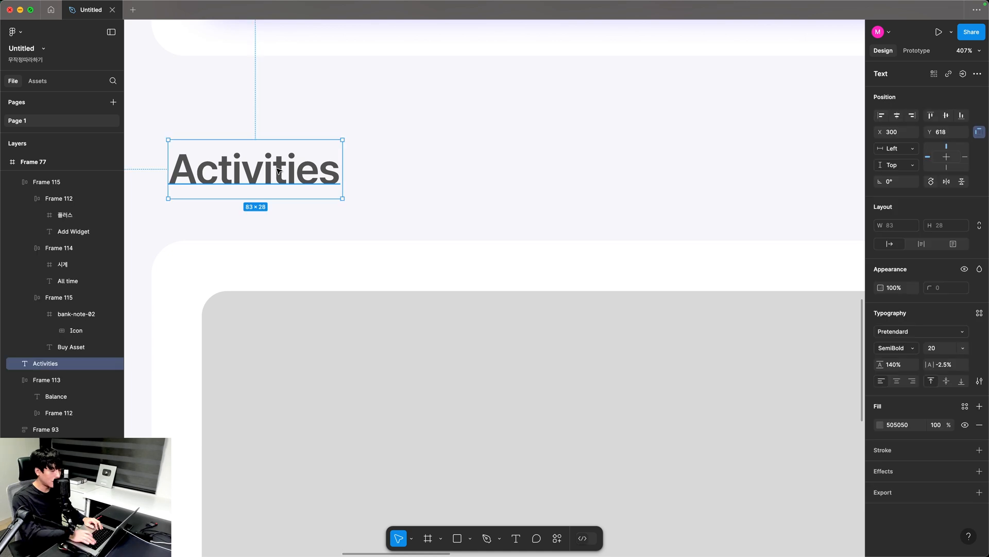
{"action": "key", "text": "super+minus"}
{"action": "left_click_drag", "start_coordinate": [373, 78], "coordinate": [524, 280]}
{"action": "left_click", "coordinate": [413, 117]}
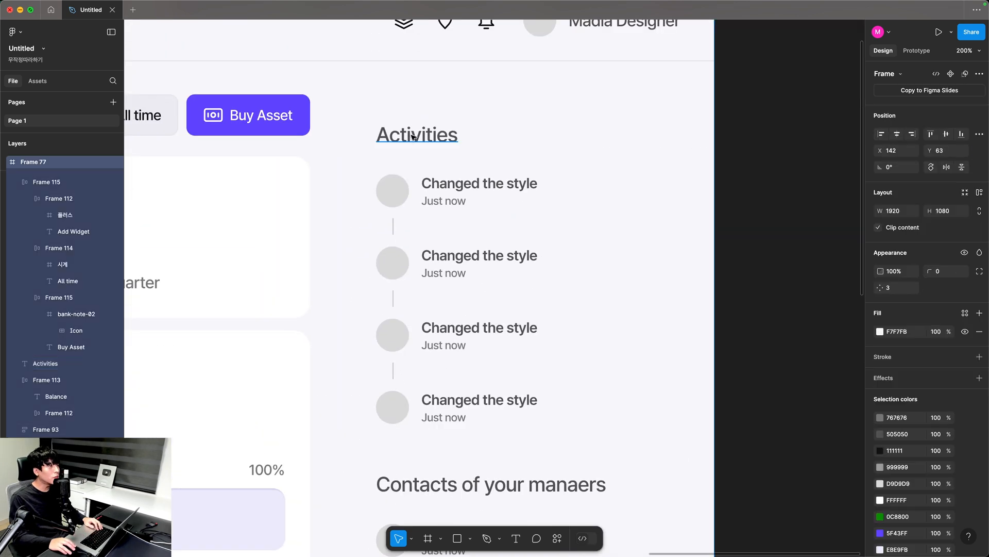
Move the right-column Activities section up to Y 113.
{"action": "left_click", "coordinate": [413, 137]}
{"action": "left_click", "coordinate": [465, 485], "text": "shift"}
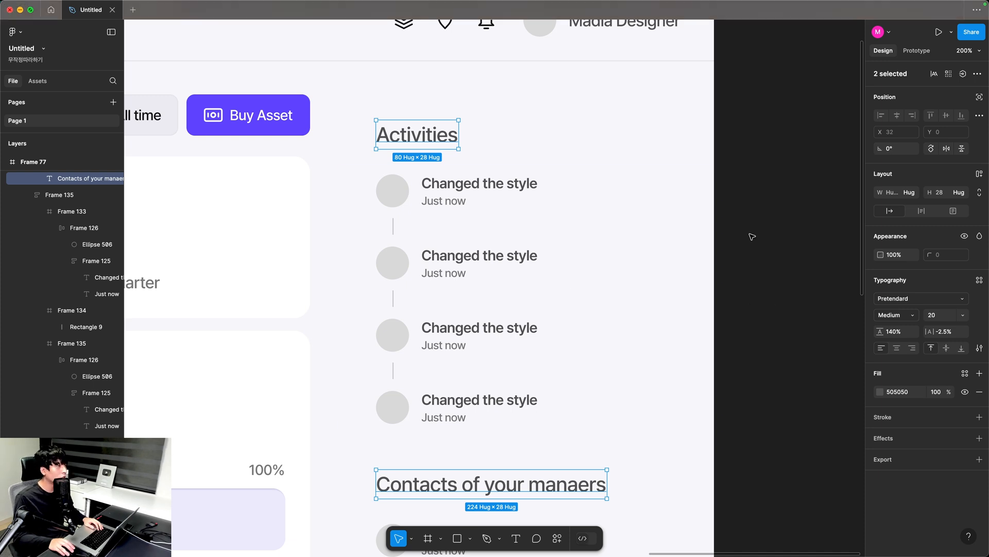
{"action": "key", "text": "shift+a"}
{"action": "left_click_drag", "start_coordinate": [499, 156], "coordinate": [499, 147]}
Ungroup the contacts section and its list, and delete everything below the first row.
{"action": "scroll", "coordinate": [447, 314], "scroll_direction": "down", "scroll_amount": 3}
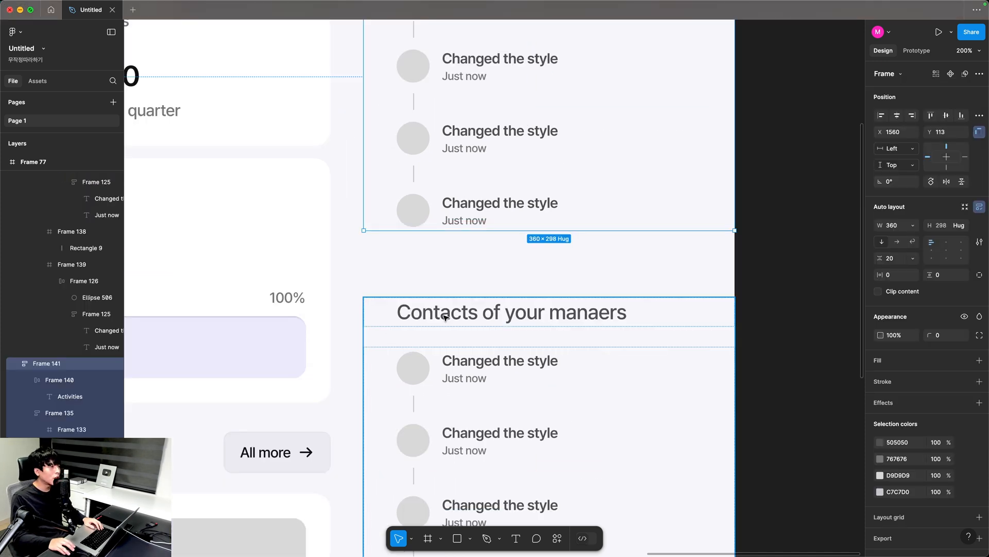
{"action": "left_click", "coordinate": [446, 316]}
{"action": "scroll", "coordinate": [442, 275], "scroll_direction": "down", "scroll_amount": 2}
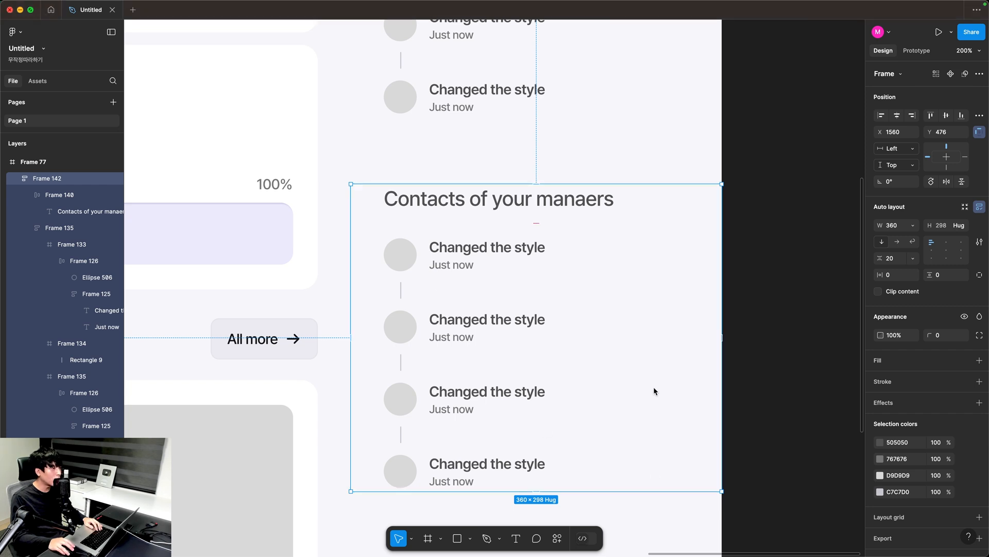
{"action": "left_click", "coordinate": [480, 268]}
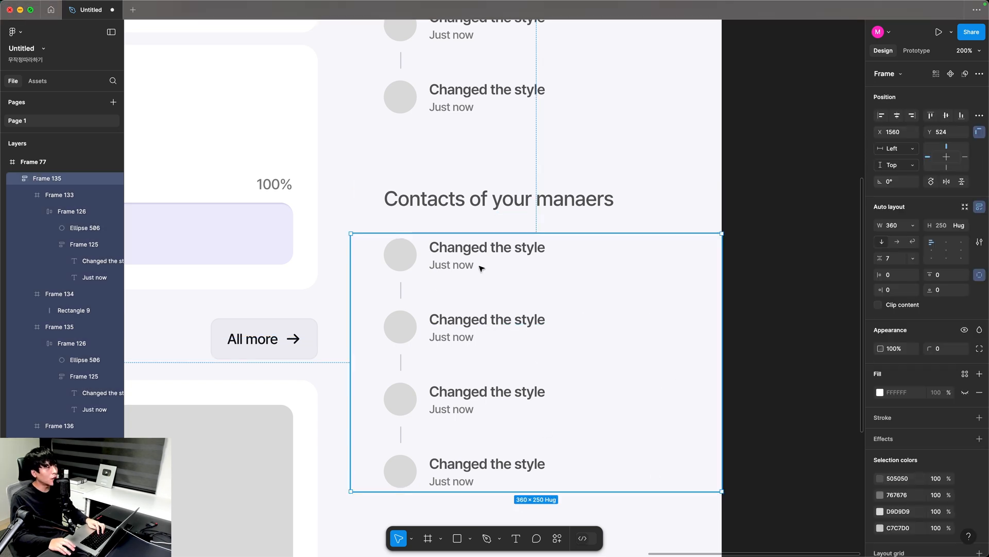
{"action": "key", "text": "super+shift+g"}
{"action": "left_click_drag", "start_coordinate": [359, 512], "coordinate": [490, 283]}
{"action": "key", "text": "Delete"}
Delete the "Just now" text from the remaining contacts row.
{"action": "scroll", "coordinate": [438, 281], "scroll_direction": "up", "scroll_amount": 10}
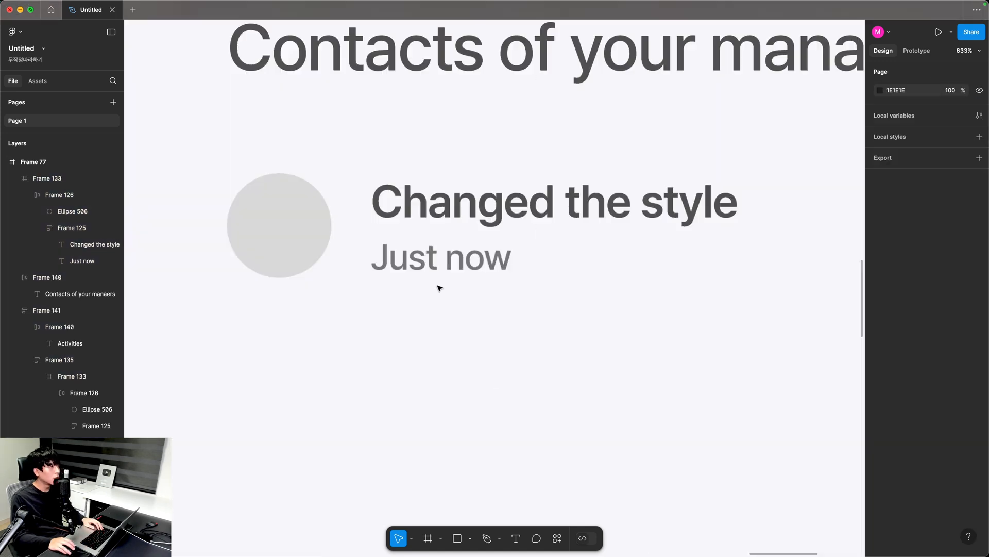
{"action": "left_click", "coordinate": [417, 267]}
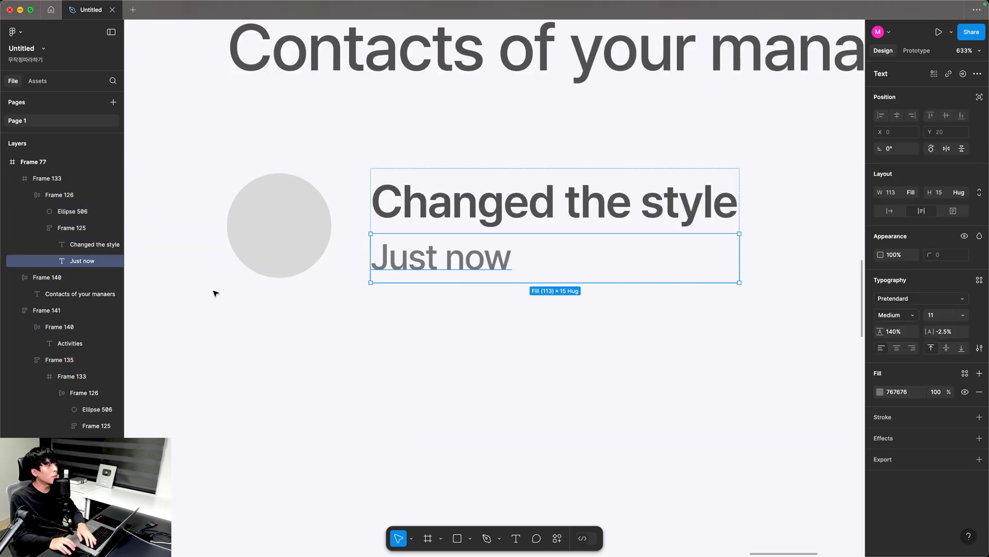
{"action": "key", "text": "Delete"}
Increase the contacts row frame's height to 56 and centre its avatar and text vertically.
{"action": "left_click", "coordinate": [347, 289]}
{"action": "left_click_drag", "start_coordinate": [347, 290], "coordinate": [354, 342]}
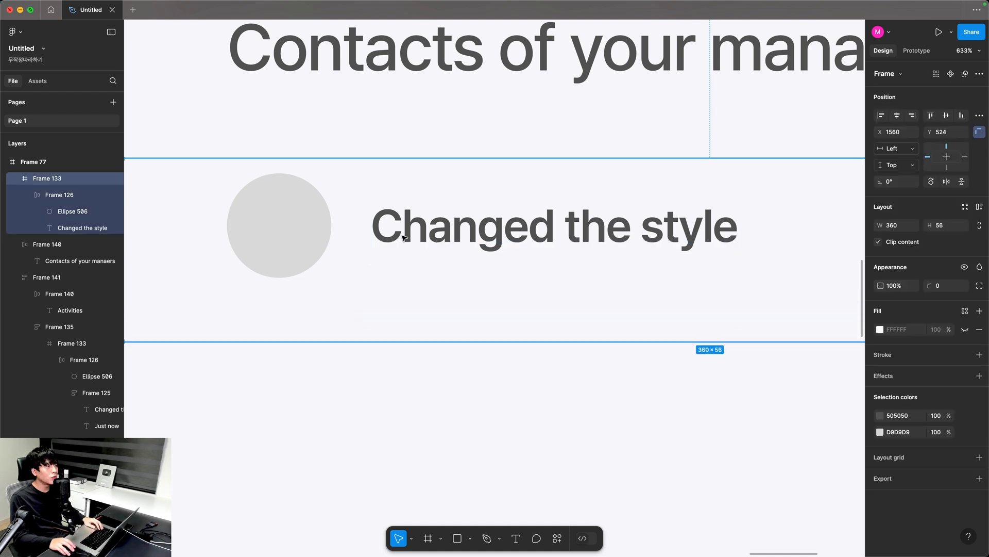
{"action": "double_click", "coordinate": [403, 237]}
{"action": "left_click", "coordinate": [946, 117]}
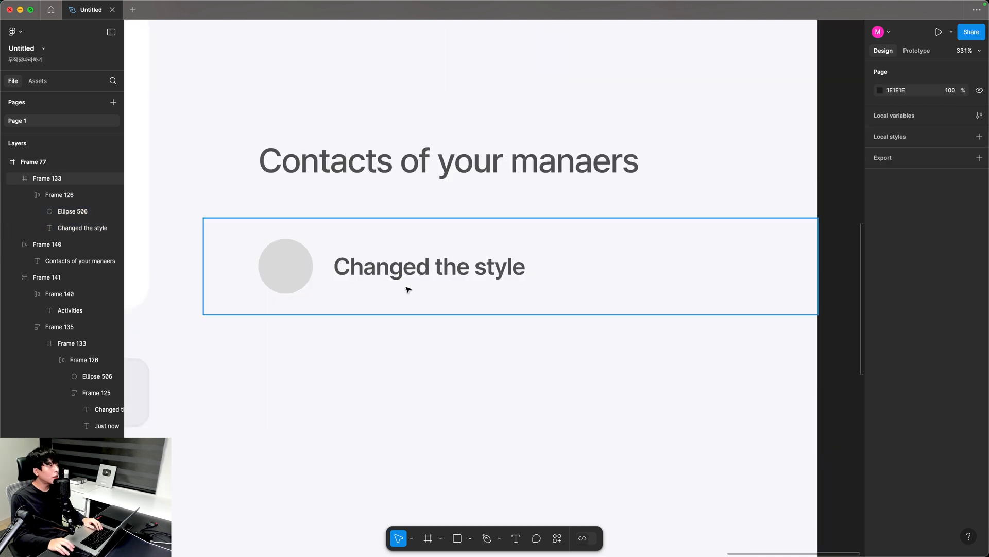
Draw a white-filled frame about 199 × 56 at X 20 in the contacts row, behind its avatar and text.
{"action": "left_click", "coordinate": [406, 287]}
{"action": "left_click", "coordinate": [426, 542]}
{"action": "left_click_drag", "start_coordinate": [321, 217], "coordinate": [598, 314]}
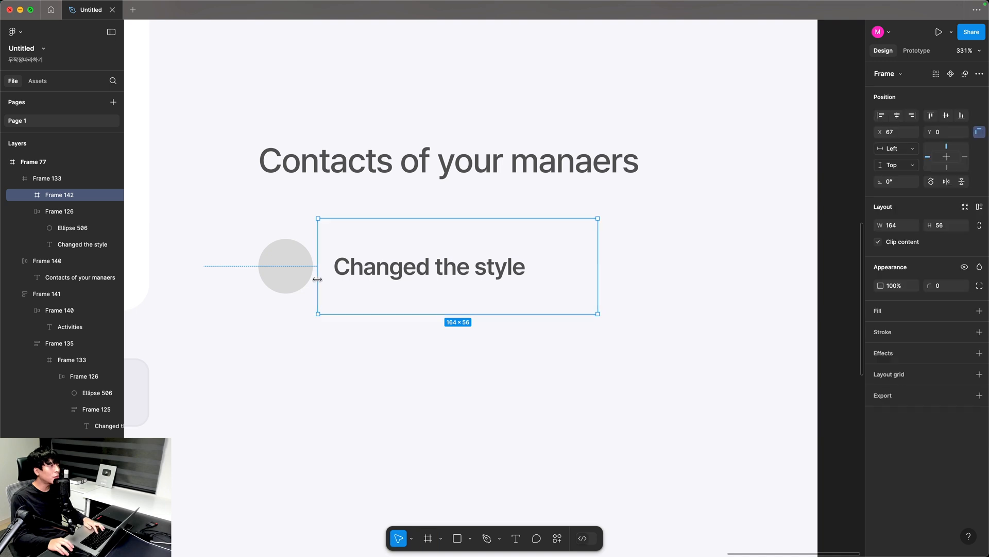
{"action": "left_click_drag", "start_coordinate": [262, 282], "coordinate": [222, 303]}
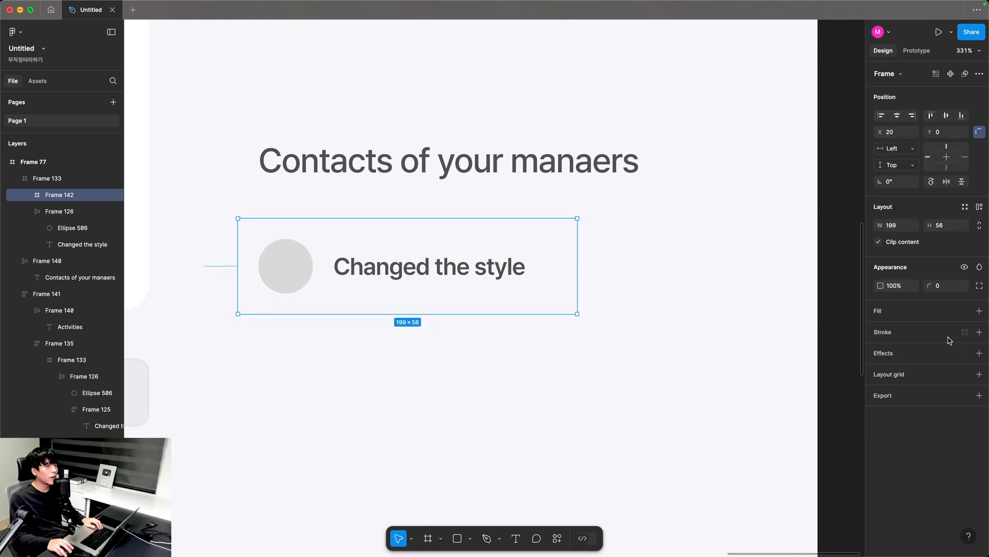
{"action": "left_click", "coordinate": [880, 312]}
{"action": "key", "text": "super+bracketleft"}
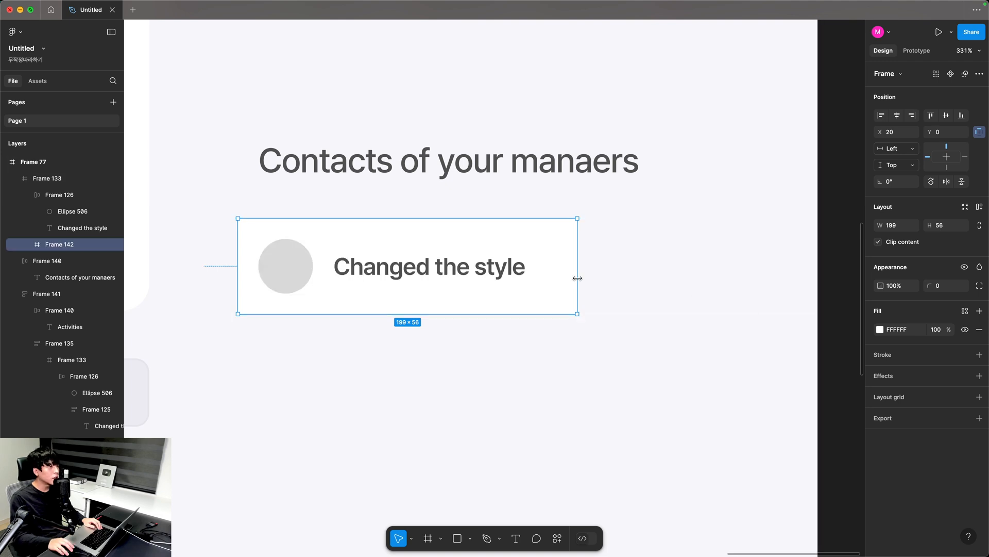
Widen the contacts row's white background frame to 320.
{"action": "left_click_drag", "start_coordinate": [578, 276], "coordinate": [818, 293]}
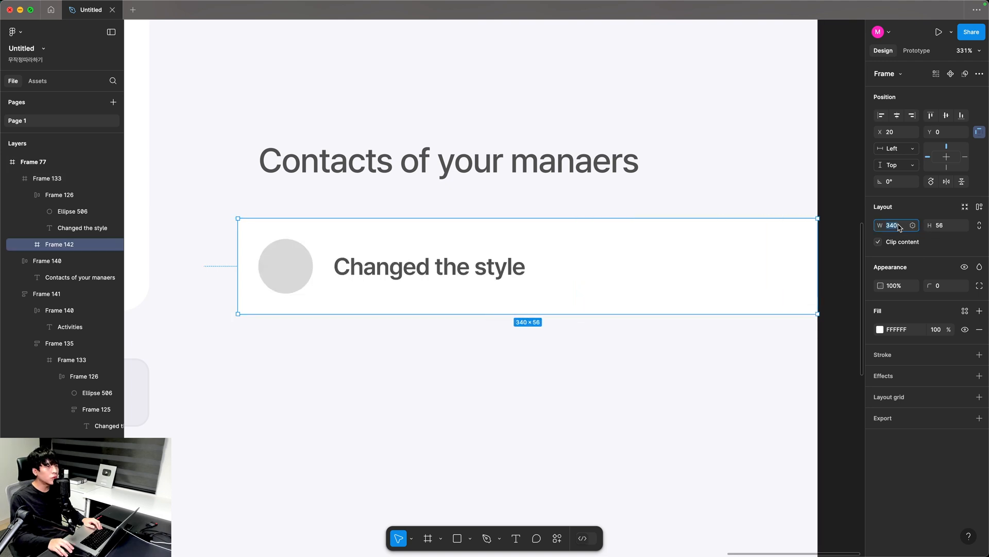
{"action": "key", "text": "Return"}
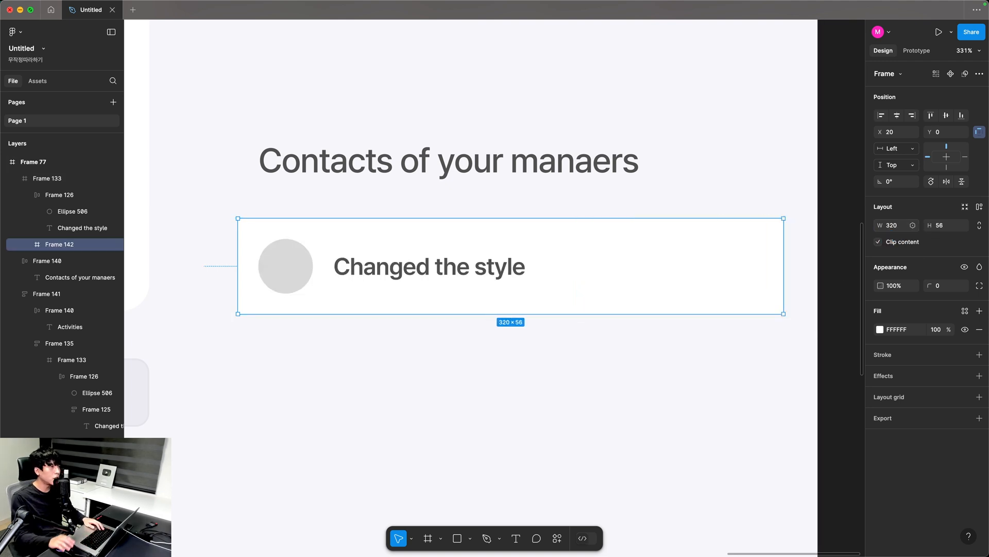
{"action": "left_click", "coordinate": [475, 326]}
Copy the highlighted Daily report item from the sidebar menu and paste it just below the contacts row.
{"action": "key", "text": "super+0"}
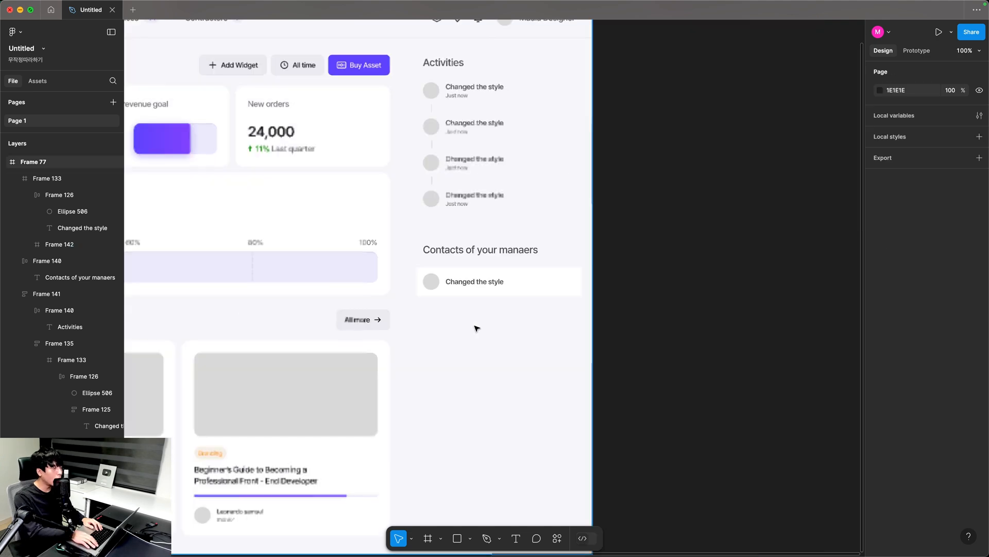
{"action": "key", "text": "space"}
{"action": "left_click_drag", "start_coordinate": [301, 304], "coordinate": [822, 377]}
{"action": "left_click_drag", "start_coordinate": [416, 240], "coordinate": [684, 302]}
{"action": "key", "text": "z"}
{"action": "left_click_drag", "start_coordinate": [340, 157], "coordinate": [543, 283]}
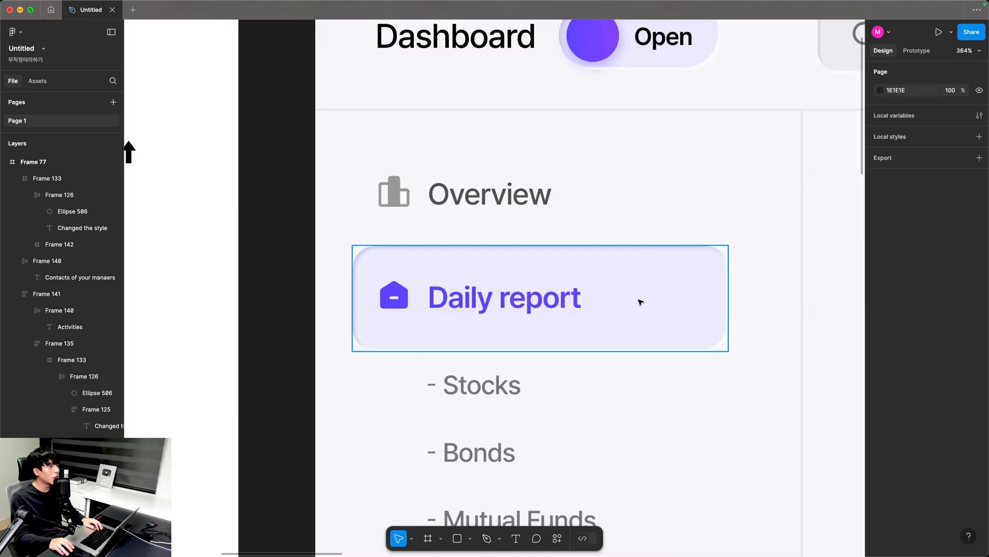
{"action": "scroll", "coordinate": [660, 303], "scroll_direction": "down", "scroll_amount": 3}
{"action": "left_click", "coordinate": [659, 303]}
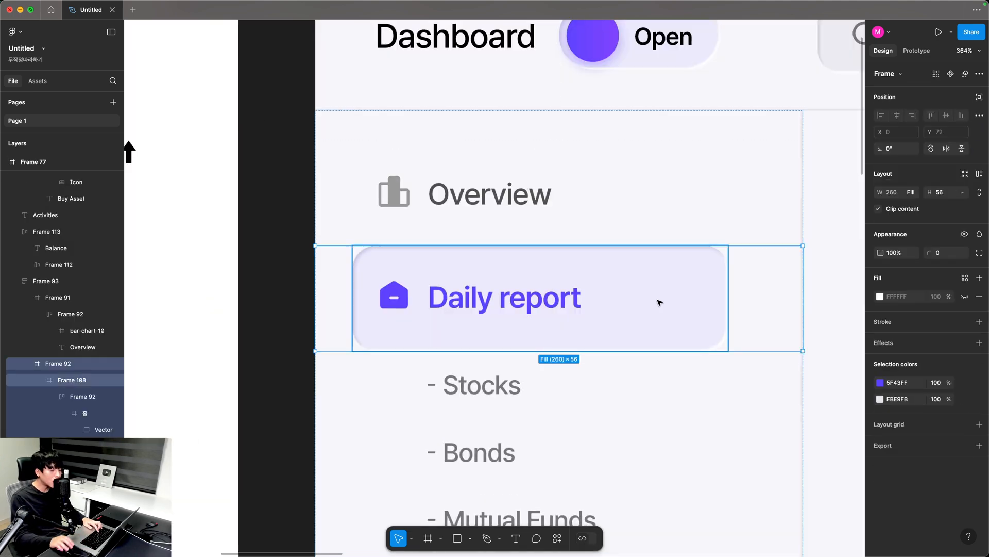
{"action": "key", "text": "super+0"}
{"action": "key", "text": "super+minus"}
{"action": "key", "text": "space"}
{"action": "left_click_drag", "start_coordinate": [658, 301], "coordinate": [154, 242]}
{"action": "key", "text": "z"}
{"action": "left_click_drag", "start_coordinate": [321, 254], "coordinate": [444, 369]}
{"action": "key", "text": "super+v"}
{"action": "left_click_drag", "start_coordinate": [445, 276], "coordinate": [384, 346]}
{"action": "scroll", "coordinate": [384, 345], "scroll_direction": "up", "scroll_amount": 3}
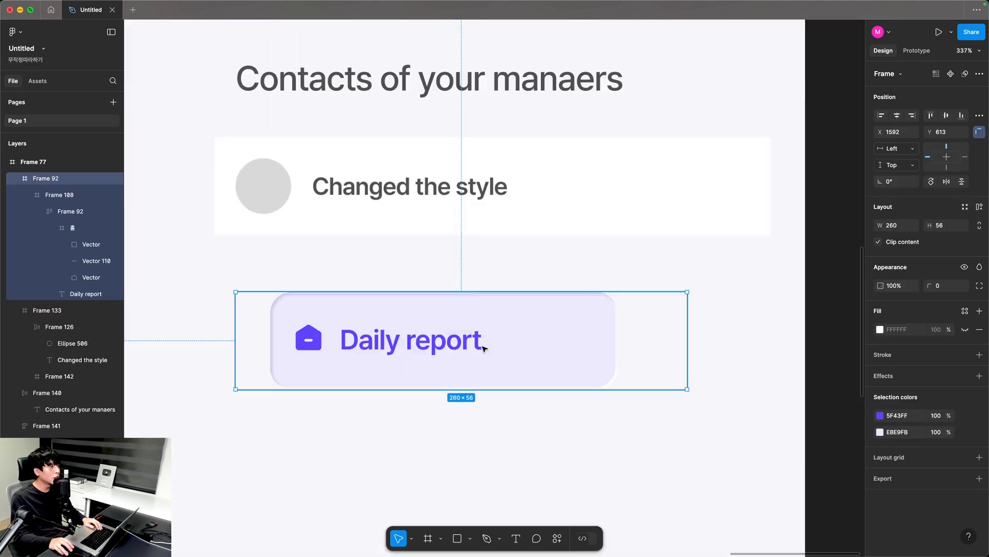
Copy the Daily report button's EBE9FB fill onto the contacts row's background frame.
{"action": "double_click", "coordinate": [561, 339]}
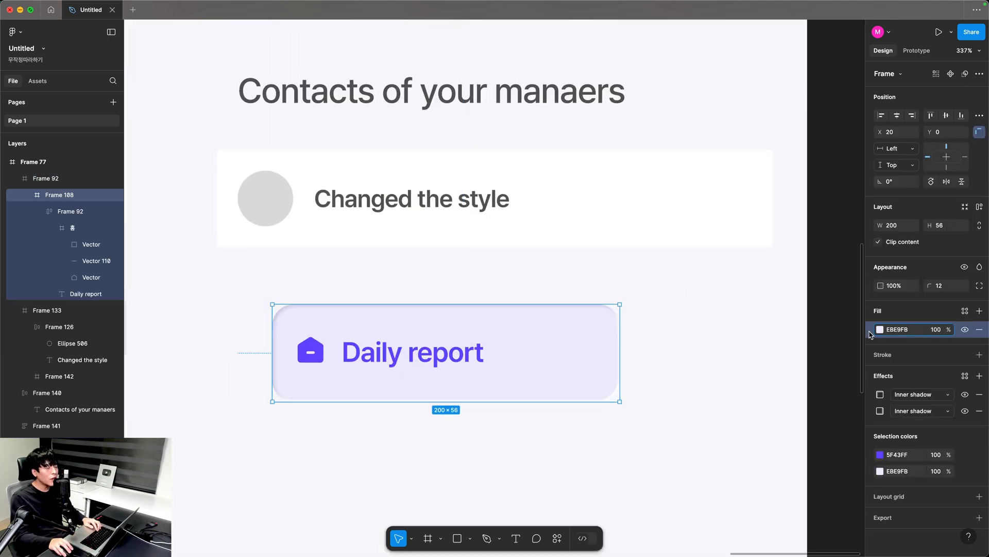
{"action": "left_click", "coordinate": [628, 206]}
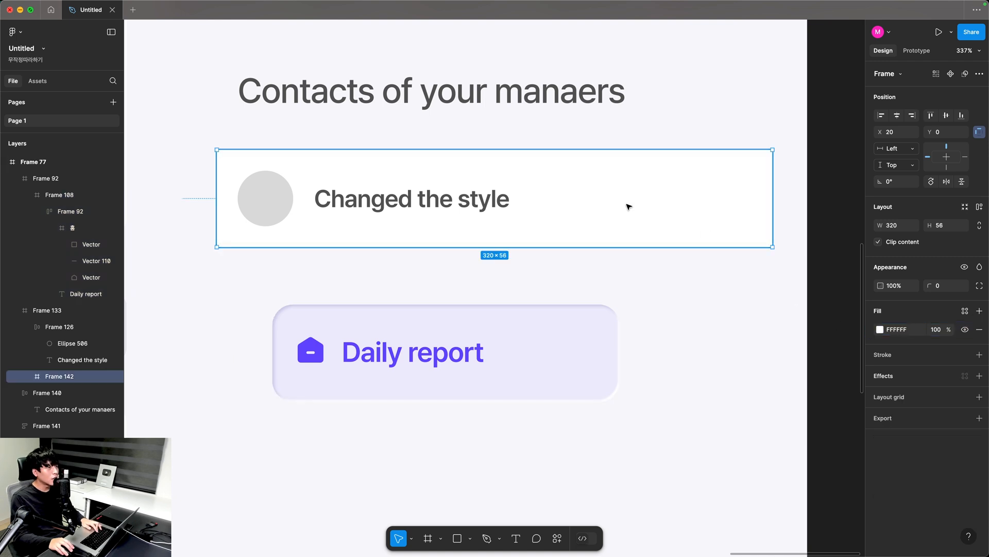
{"action": "key", "text": "super+alt+v"}
Copy both inner shadow effects from the Daily report button onto the contacts row's background frame.
{"action": "left_click", "coordinate": [567, 357]}
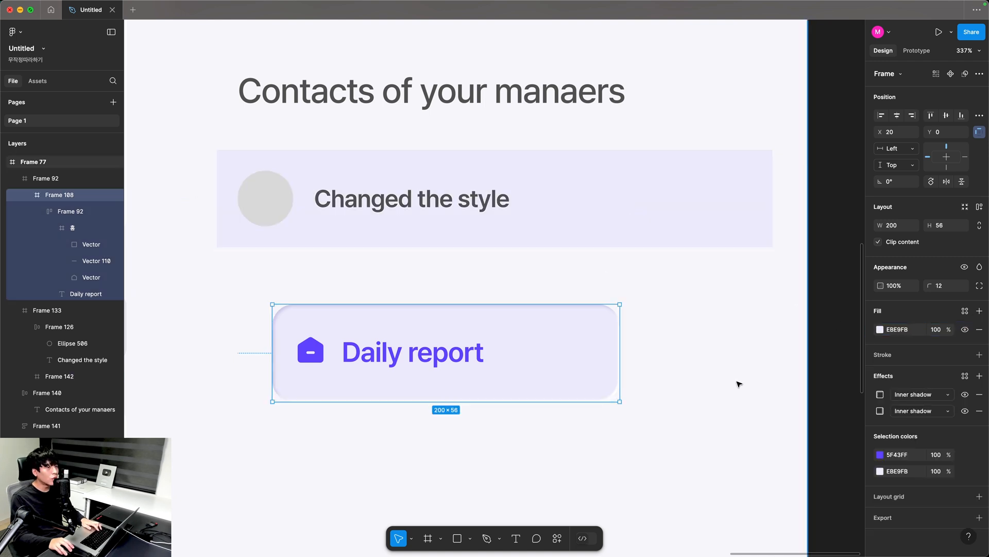
{"action": "left_click", "coordinate": [870, 397]}
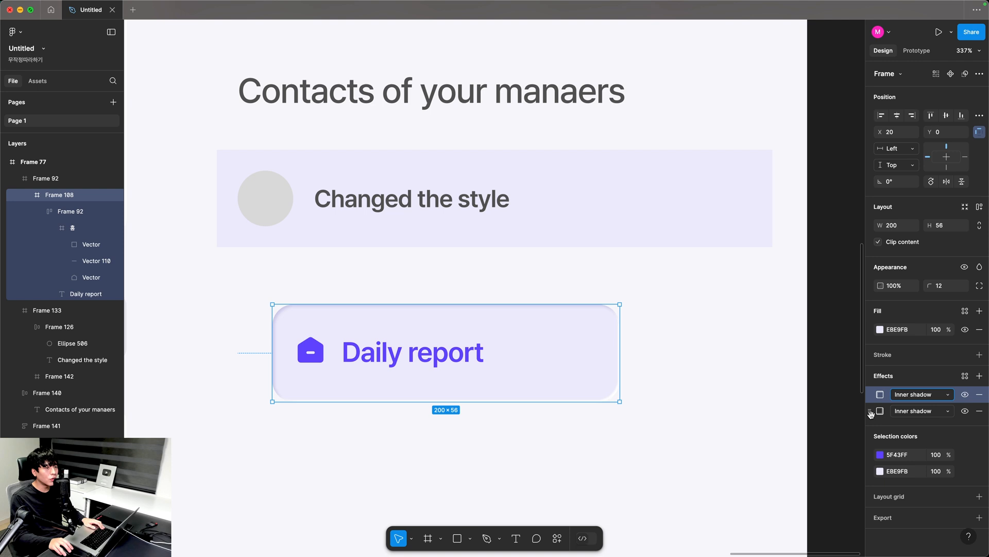
{"action": "left_click", "coordinate": [870, 412], "text": "shift"}
{"action": "left_click", "coordinate": [620, 217]}
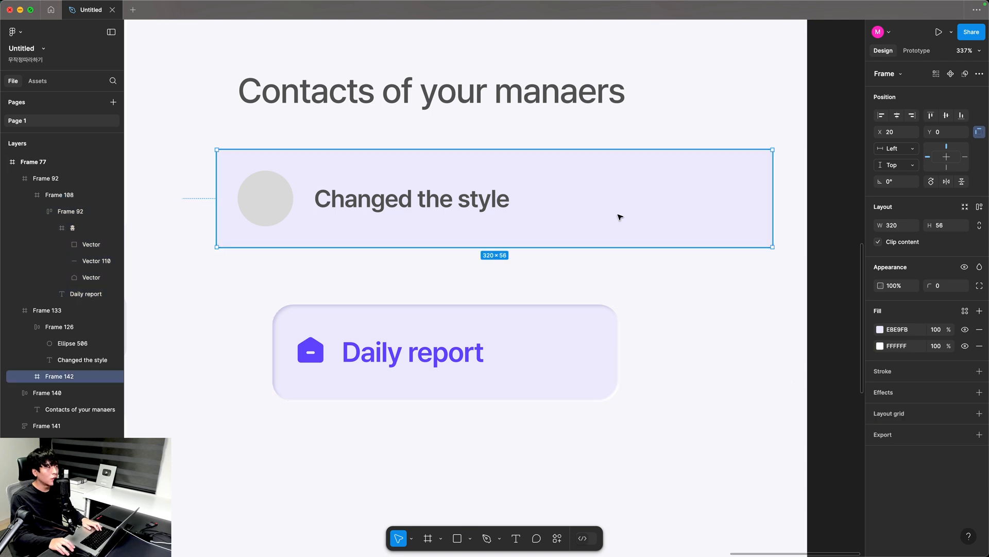
{"action": "key", "text": "super+v"}
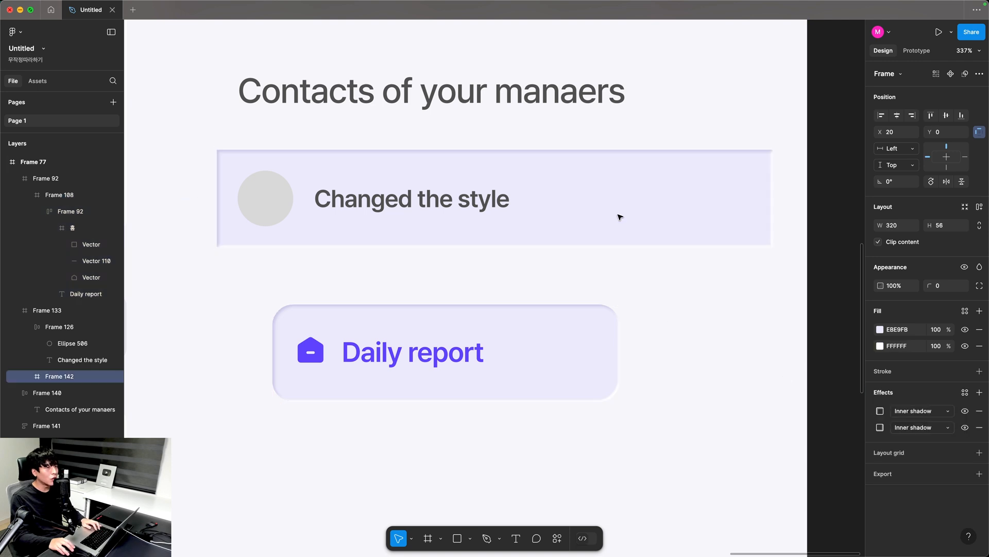
Set the contacts row background's corner radius to 12 and delete the pasted Daily report item.
{"action": "left_click", "coordinate": [579, 349]}
{"action": "left_click", "coordinate": [663, 210]}
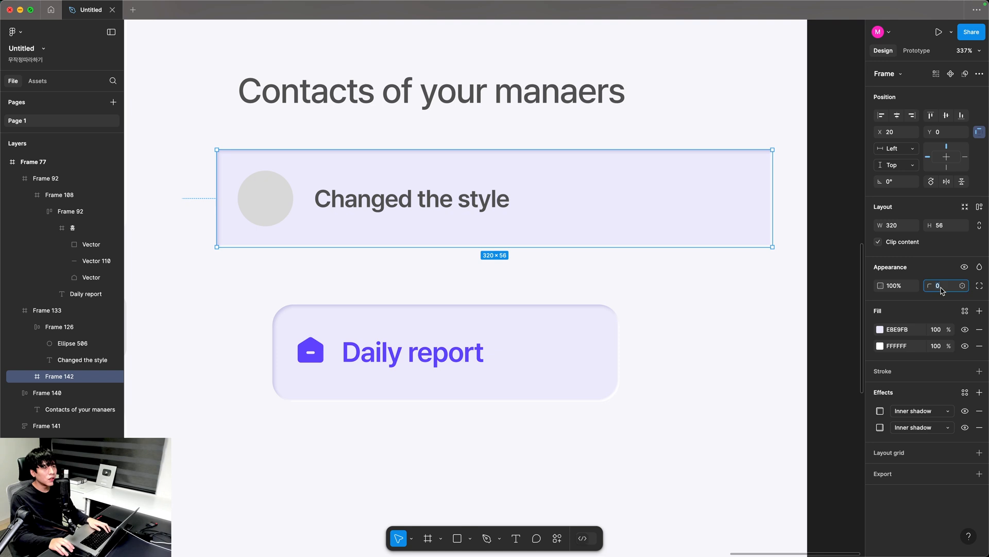
{"action": "left_click", "coordinate": [678, 320]}
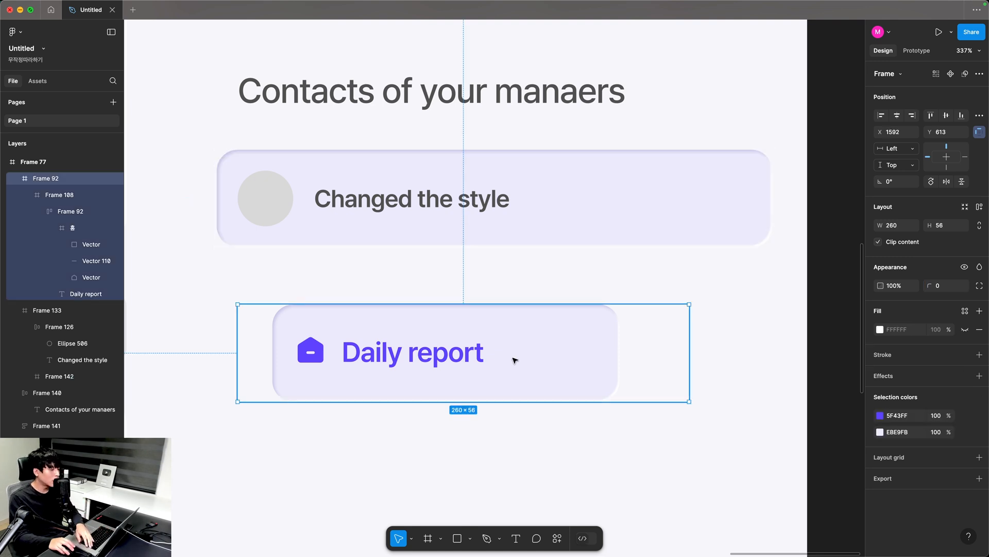
{"action": "key", "text": "Delete"}
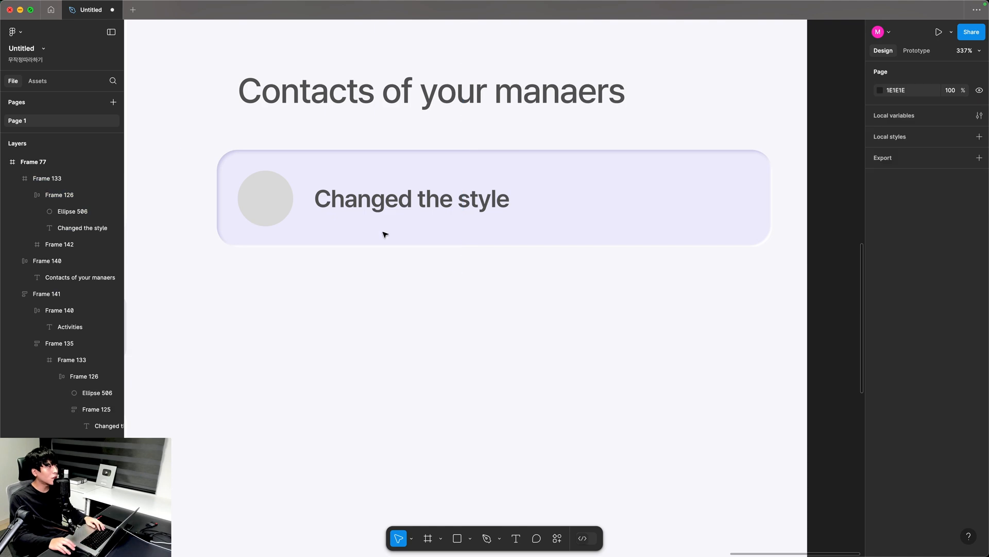
Copy the share, heart and right-arrow icons from the icon frame and place them below the contacts row.
{"action": "left_click", "coordinate": [340, 199]}
{"action": "scroll", "coordinate": [517, 344], "scroll_direction": "down", "scroll_amount": 10}
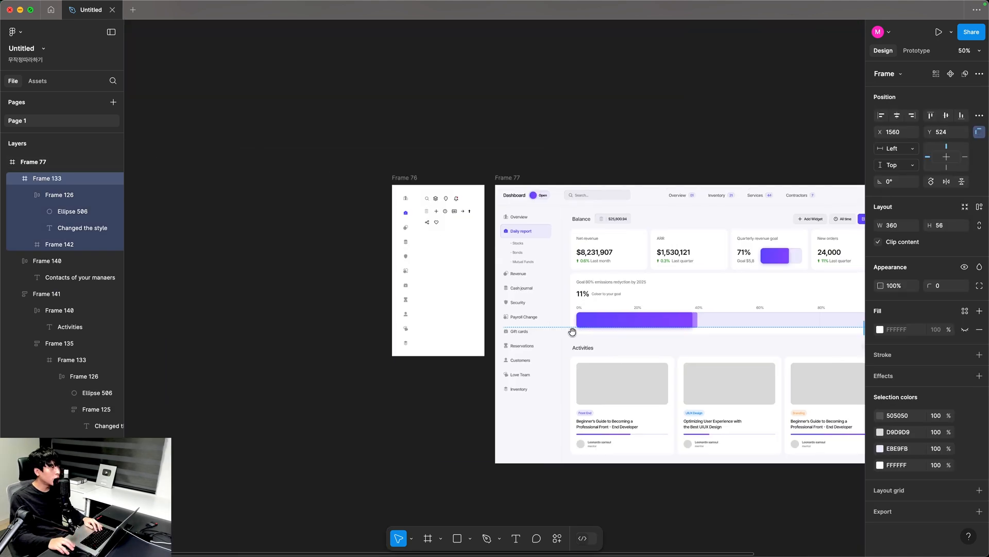
{"action": "scroll", "coordinate": [435, 222], "scroll_direction": "up", "scroll_amount": 10}
{"action": "left_click_drag", "start_coordinate": [371, 198], "coordinate": [460, 251]}
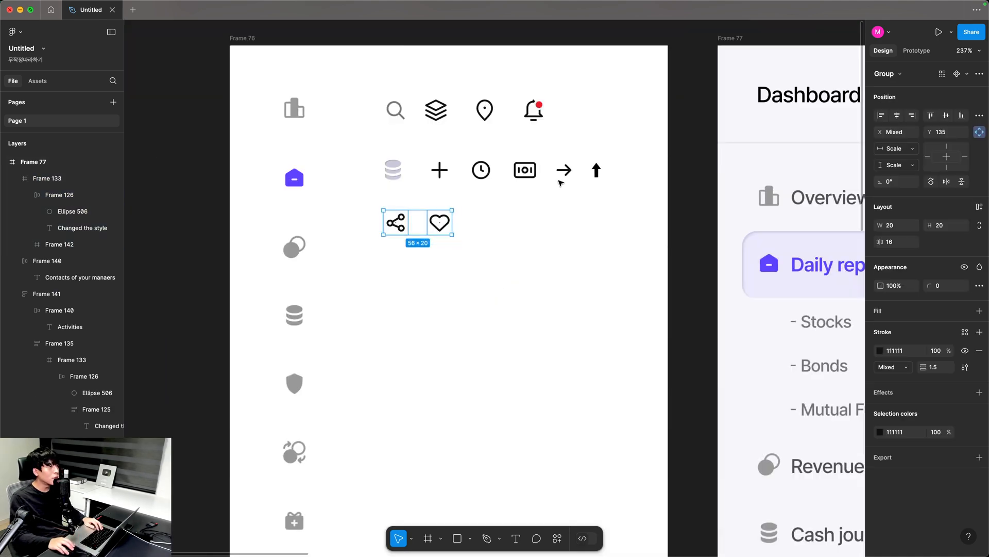
{"action": "left_click", "coordinate": [557, 162], "text": "shift"}
{"action": "scroll", "coordinate": [427, 161], "scroll_direction": "up", "scroll_amount": 5}
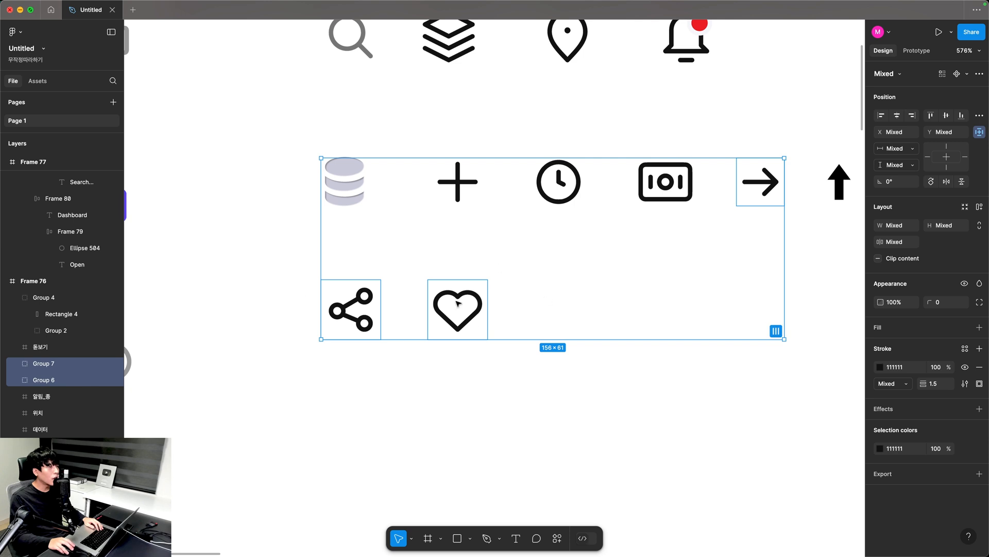
{"action": "scroll", "coordinate": [708, 219], "scroll_direction": "right", "scroll_amount": 4}
{"action": "scroll", "coordinate": [708, 219], "scroll_direction": "up", "scroll_amount": 1}
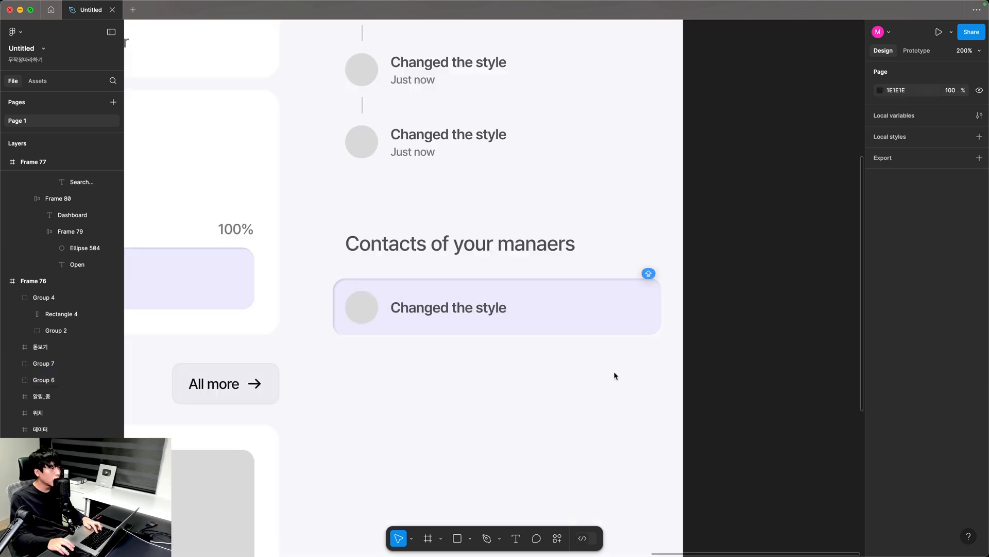
{"action": "key", "text": "ctrl+v"}
{"action": "left_click_drag", "start_coordinate": [464, 307], "coordinate": [484, 427]}
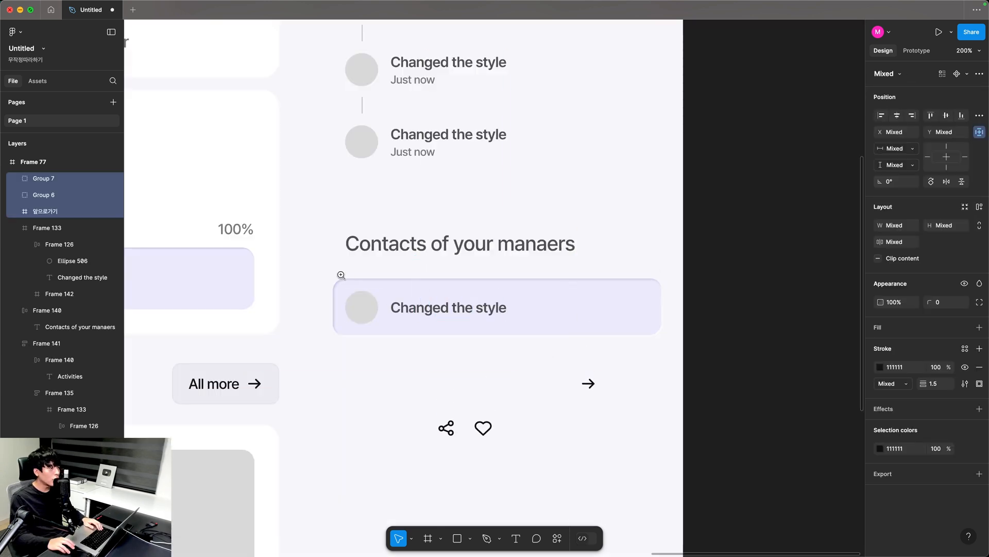
Wrap the share and heart icons in a horizontal auto layout.
{"action": "scroll", "coordinate": [485, 428], "scroll_direction": "up", "scroll_amount": 5}
{"action": "left_click", "coordinate": [981, 209]}
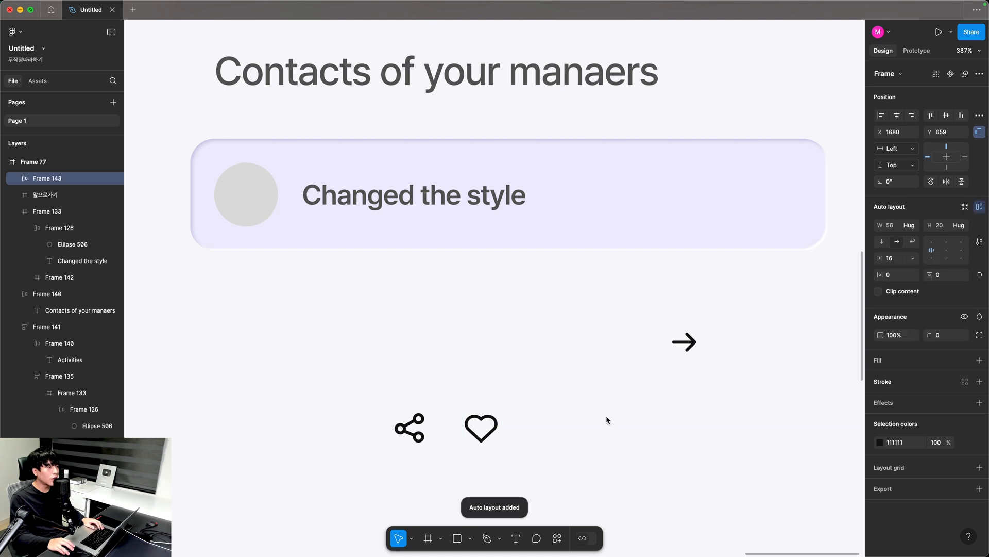
{"action": "scroll", "coordinate": [680, 324], "scroll_direction": "down", "scroll_amount": 3}
{"action": "left_click", "coordinate": [559, 377]}
{"action": "scroll", "coordinate": [559, 378], "scroll_direction": "right", "scroll_amount": 3}
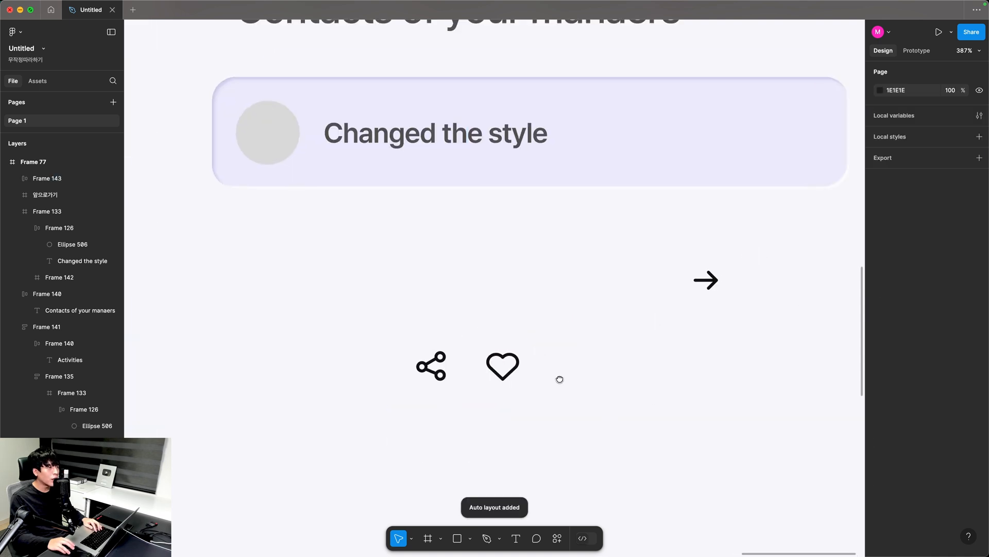
Paste a copy of the share and heart pair into the row background at X 244 and delete the original pair.
{"action": "left_click", "coordinate": [656, 211]}
{"action": "key", "text": "super+v"}
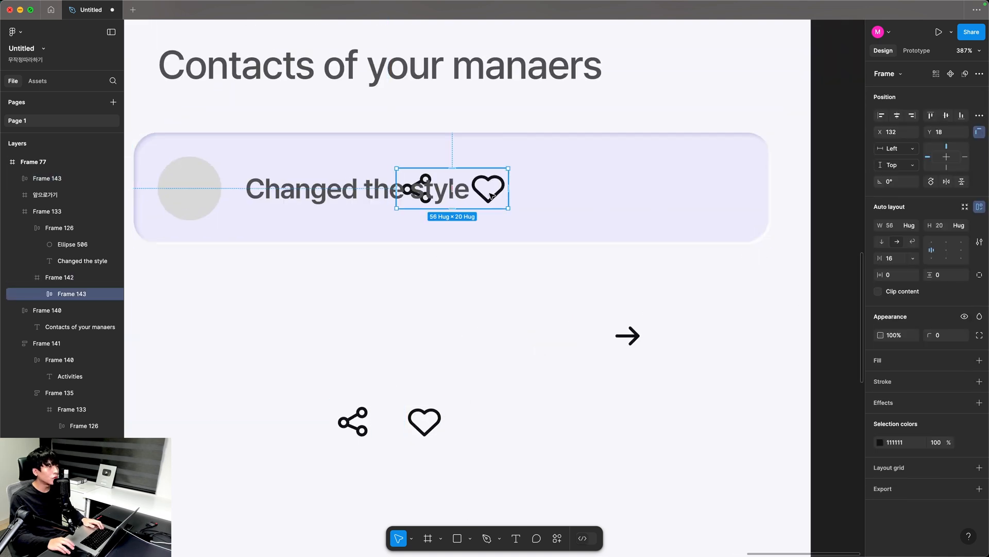
{"action": "left_click_drag", "start_coordinate": [502, 197], "coordinate": [732, 202]}
{"action": "key", "text": "alt"}
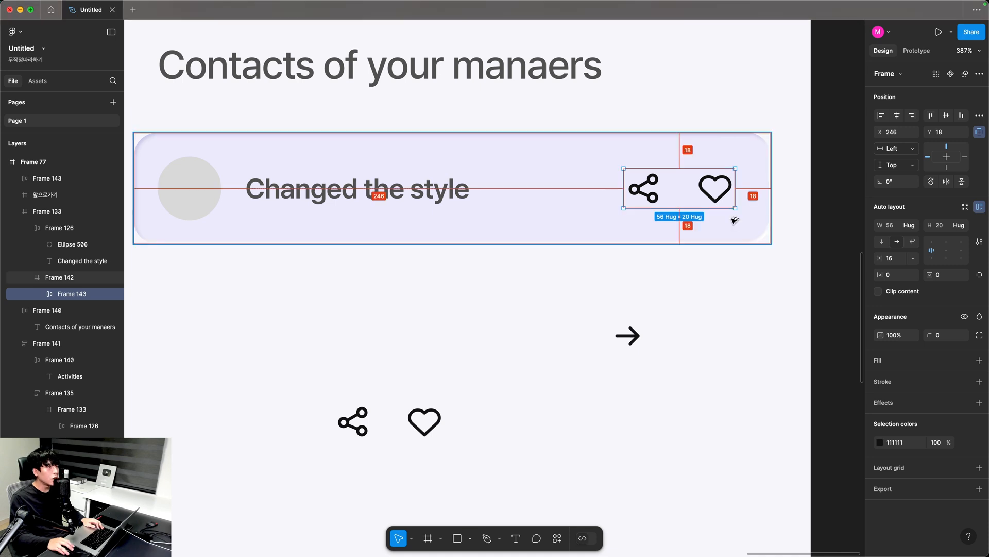
{"action": "key", "text": "Left"}
{"action": "key", "text": "Left"}
{"action": "key", "text": "alt"}
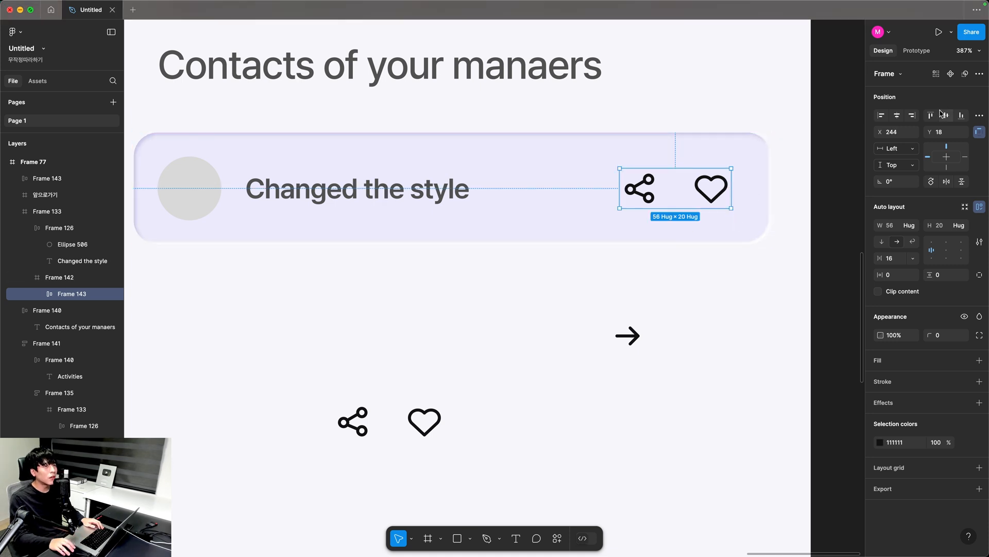
{"action": "left_click_drag", "start_coordinate": [294, 368], "coordinate": [521, 494]}
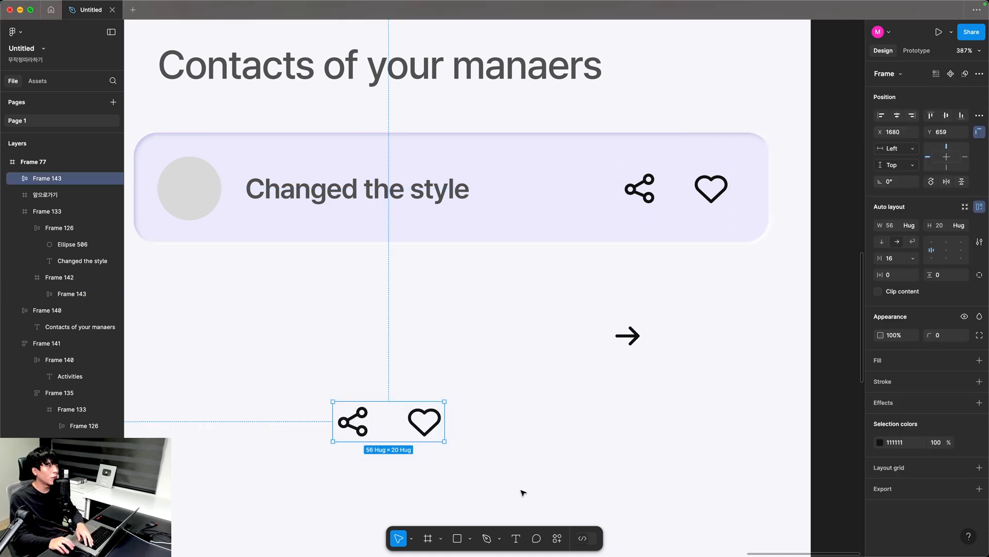
{"action": "key", "text": "Delete"}
Duplicate the contacts row below the first at Y 591 and delete the copy's purple background with its icons.
{"action": "scroll", "coordinate": [705, 317], "scroll_direction": "left", "scroll_amount": 3}
{"action": "scroll", "coordinate": [559, 210], "scroll_direction": "right", "scroll_amount": 3}
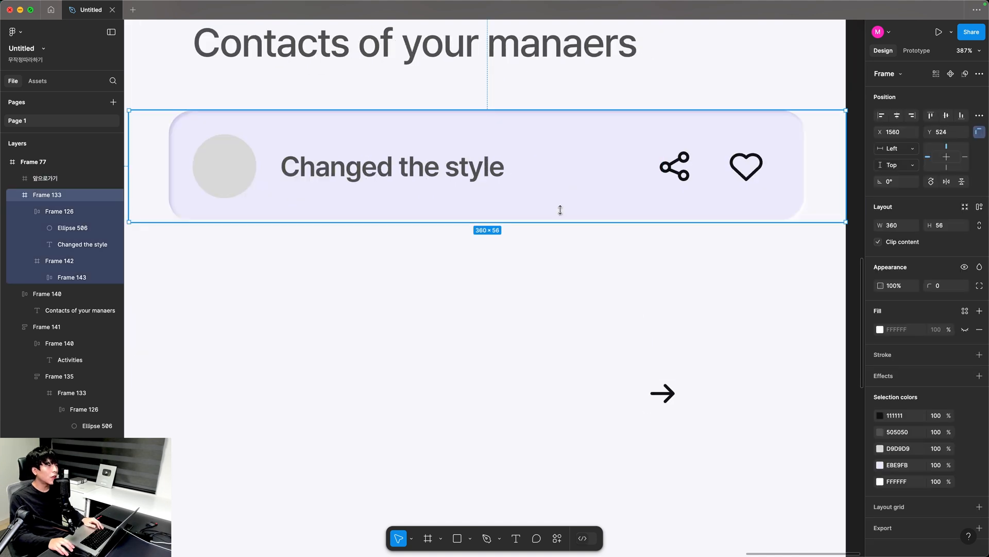
{"action": "left_click_drag", "start_coordinate": [559, 210], "coordinate": [599, 294]}
{"action": "double_click", "coordinate": [576, 284]}
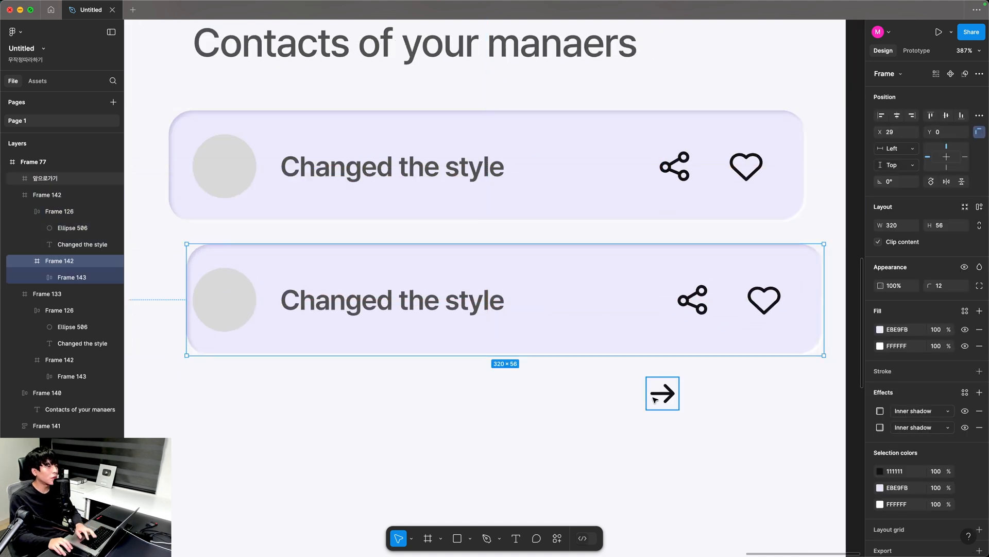
{"action": "key", "text": "Delete"}
Paste a copy of the arrow icon into the second contacts row and move it to about X 301, level with the text.
{"action": "left_click", "coordinate": [664, 394]}
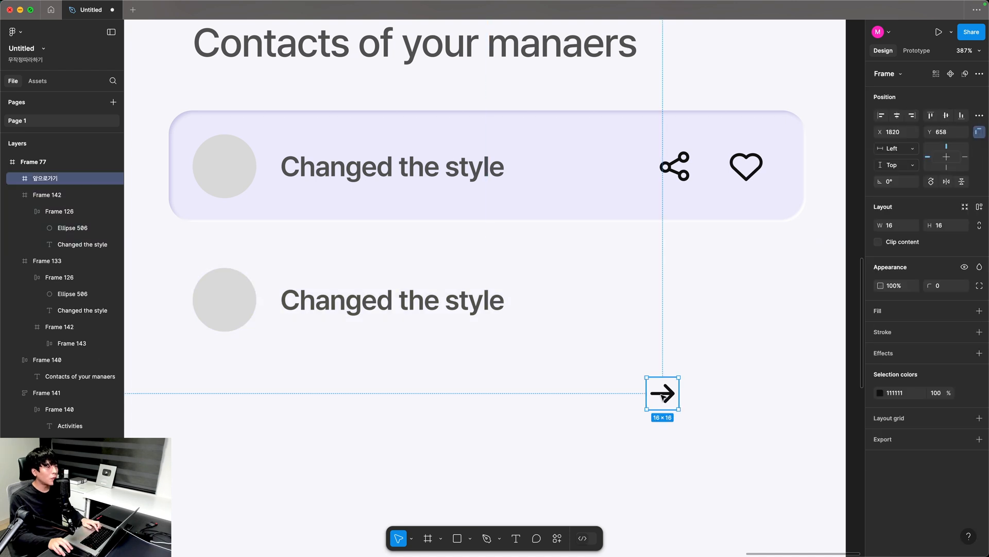
{"action": "left_click", "coordinate": [437, 293]}
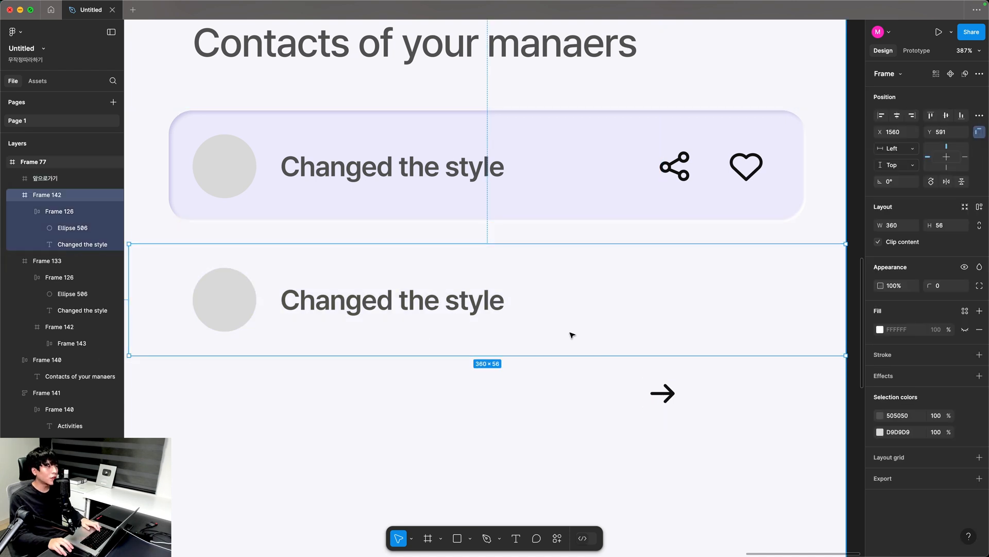
{"action": "key", "text": "ctrl+v"}
{"action": "left_click_drag", "start_coordinate": [510, 309], "coordinate": [749, 307]}
{"action": "scroll", "coordinate": [748, 307], "scroll_direction": "right", "scroll_amount": 5}
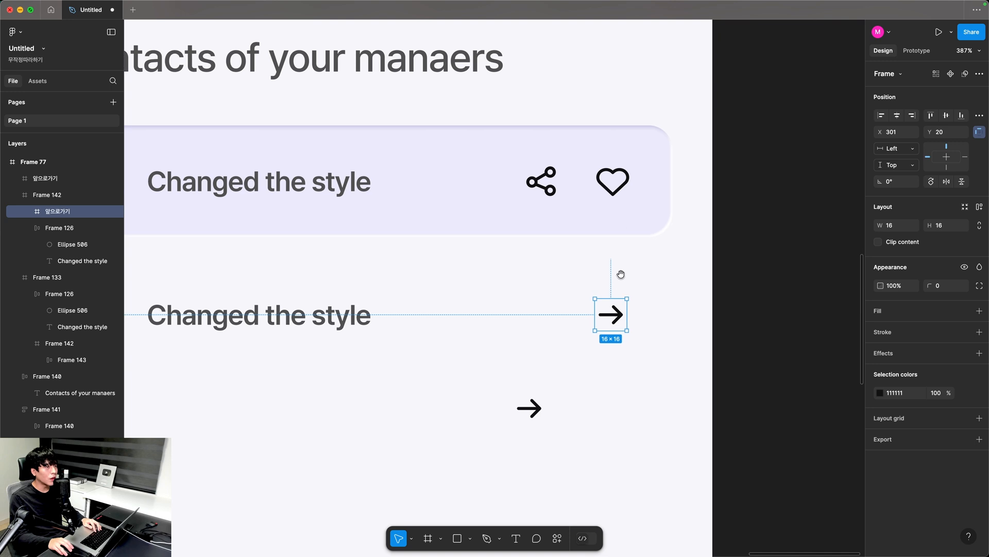
Measure the share and heart pair's spacing to the row edge and nudge the second row's arrow right by two steps.
{"action": "left_click", "coordinate": [613, 195]}
{"action": "double_click", "coordinate": [613, 195]}
{"action": "double_click", "coordinate": [613, 195]}
{"action": "key", "text": "alt"}
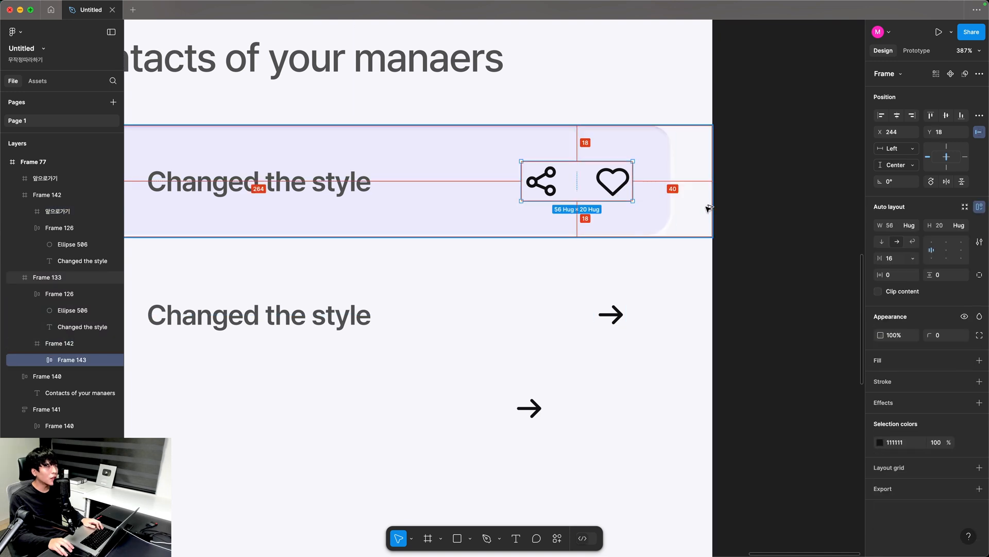
{"action": "left_click", "coordinate": [611, 313]}
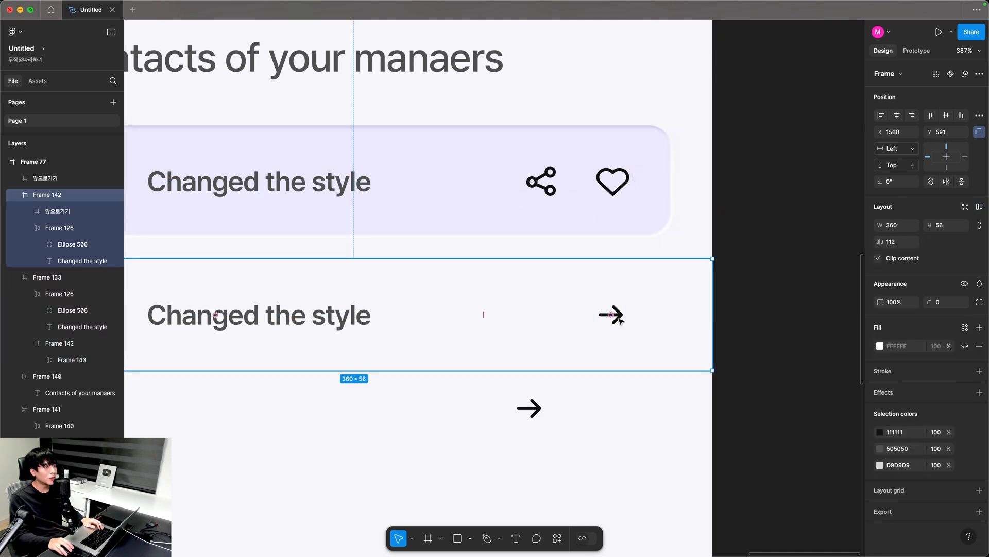
{"action": "double_click", "coordinate": [612, 314]}
{"action": "key", "text": "Right"}
{"action": "key", "text": "Right"}
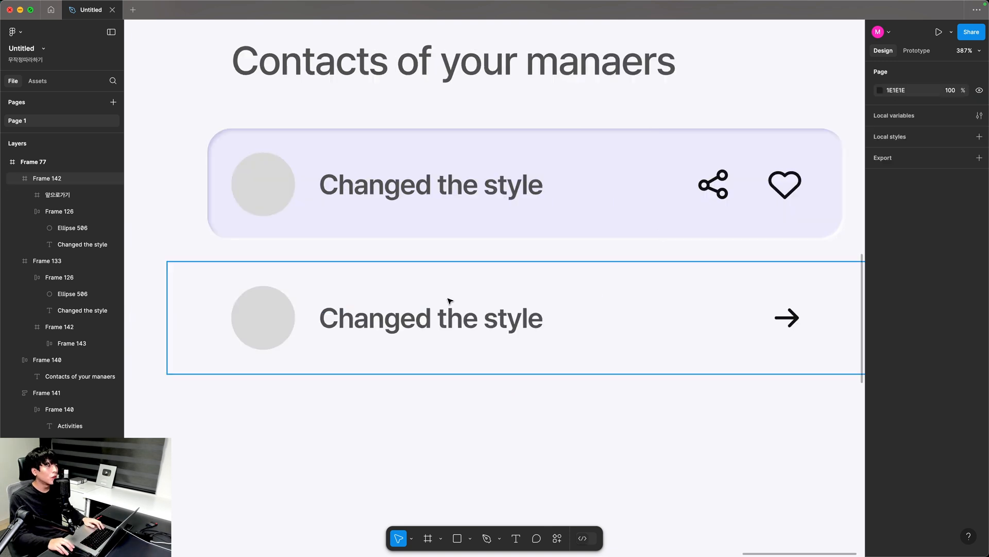
Wrap the two contact rows in a vertical auto layout with 12 spacing.
{"action": "left_click", "coordinate": [448, 300]}
{"action": "left_click", "coordinate": [732, 188], "text": "shift"}
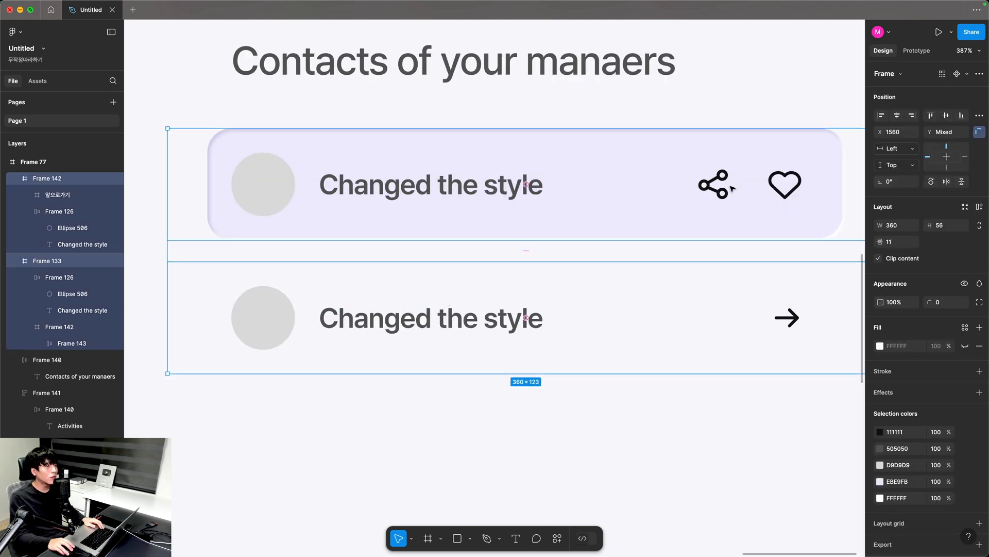
{"action": "left_click", "coordinate": [979, 207]}
{"action": "type", "text": "12"}
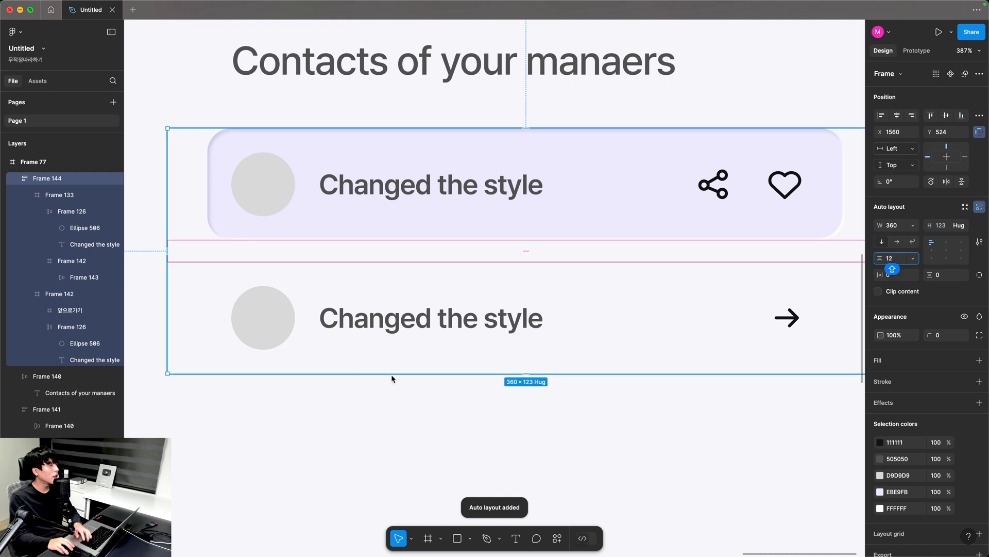
{"action": "key", "text": "Return"}
Wrap the contacts heading and the row list together in a vertical auto layout.
{"action": "scroll", "coordinate": [410, 116], "scroll_direction": "up", "scroll_amount": 3}
{"action": "left_click", "coordinate": [405, 121]}
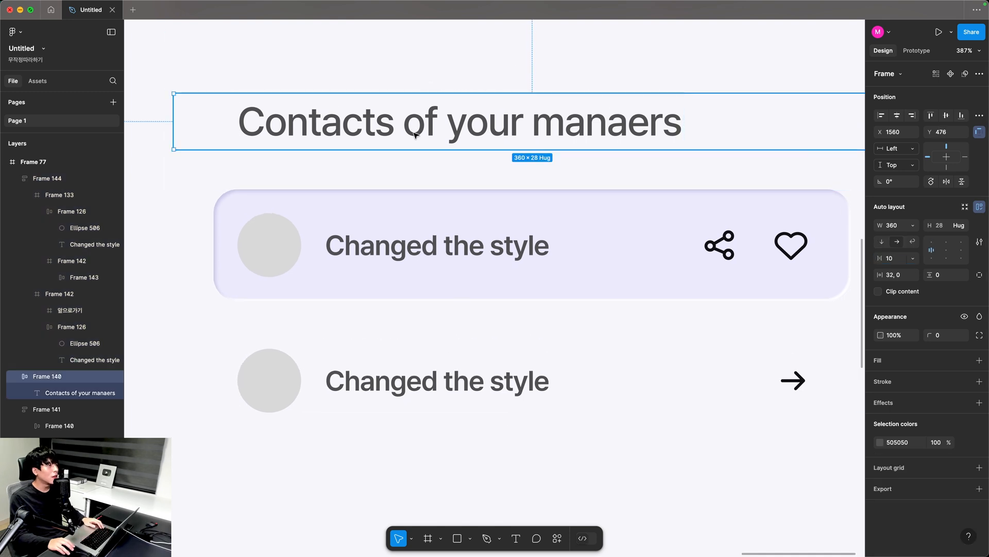
{"action": "left_click", "coordinate": [424, 223], "text": "shift"}
{"action": "left_click", "coordinate": [980, 206]}
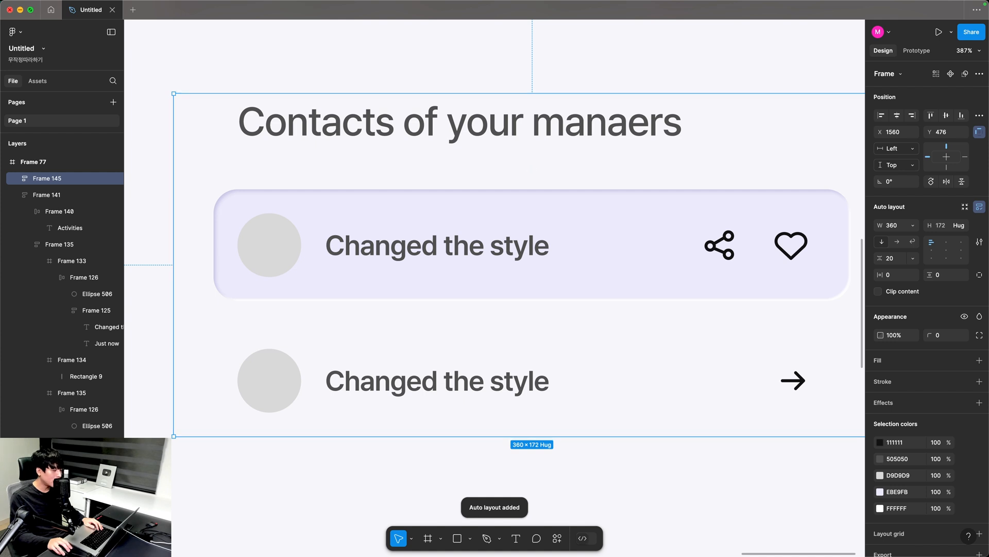
Duplicate the arrow row twice in the contacts list and move one arrow row above the highlighted row.
{"action": "key", "text": "shift+0"}
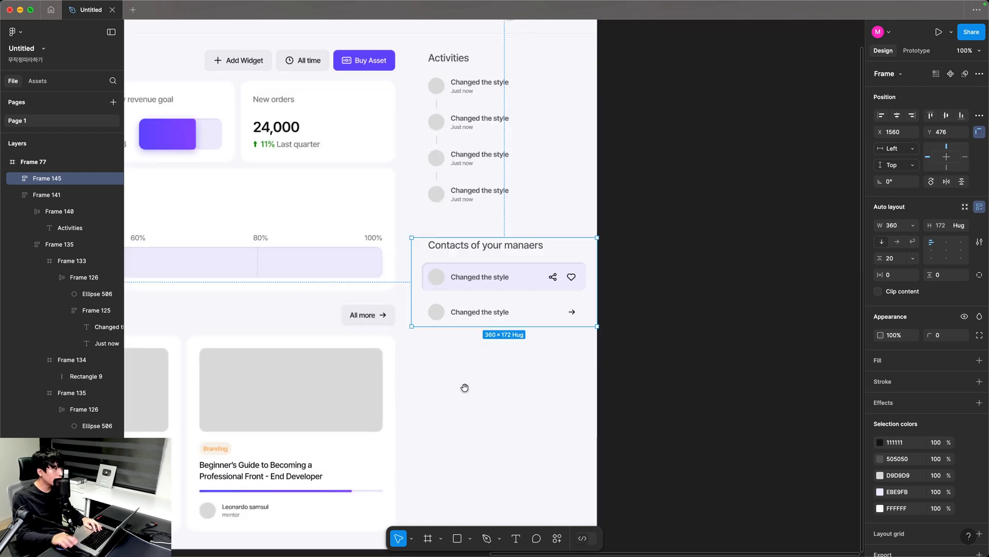
{"action": "double_click", "coordinate": [476, 317]}
{"action": "key", "text": "super+d"}
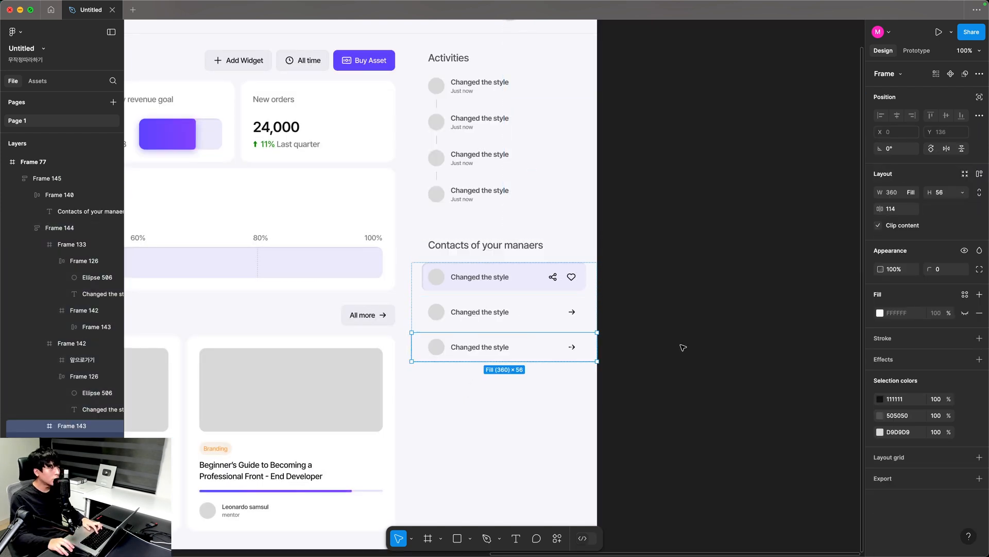
{"action": "key", "text": "super+d"}
{"action": "left_click", "coordinate": [484, 310]}
{"action": "key", "text": "Up"}
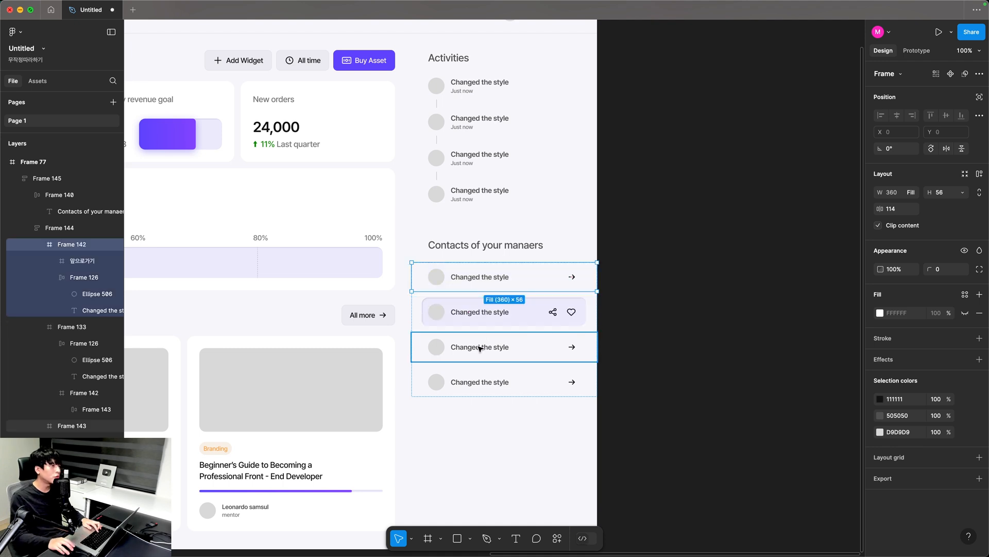
Duplicate the arrow row below the highlighted one until the contacts list holds seven rows.
{"action": "left_click", "coordinate": [480, 347]}
{"action": "key", "text": "super+d"}
{"action": "key", "text": "super+d"}
{"action": "left_click", "coordinate": [636, 455]}
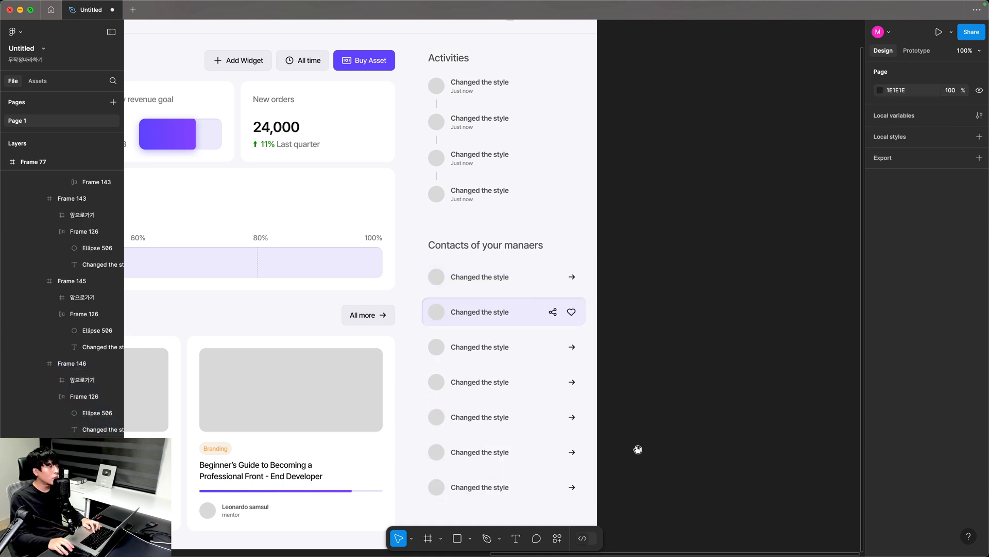
Wrap the right-hand Activities and contacts sections in one vertical auto layout with 40 spacing.
{"action": "left_click_drag", "start_coordinate": [636, 454], "coordinate": [700, 451]}
{"action": "scroll", "coordinate": [555, 269], "scroll_direction": "up", "scroll_amount": 1}
{"action": "scroll", "coordinate": [555, 269], "scroll_direction": "right", "scroll_amount": 1}
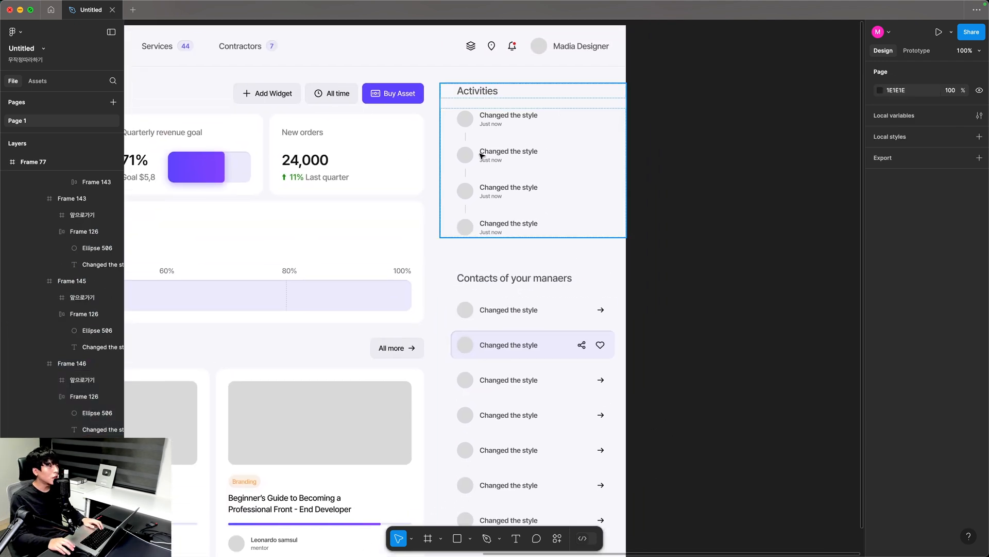
{"action": "left_click", "coordinate": [483, 155]}
{"action": "left_click", "coordinate": [498, 290], "text": "shift"}
{"action": "left_click", "coordinate": [979, 208]}
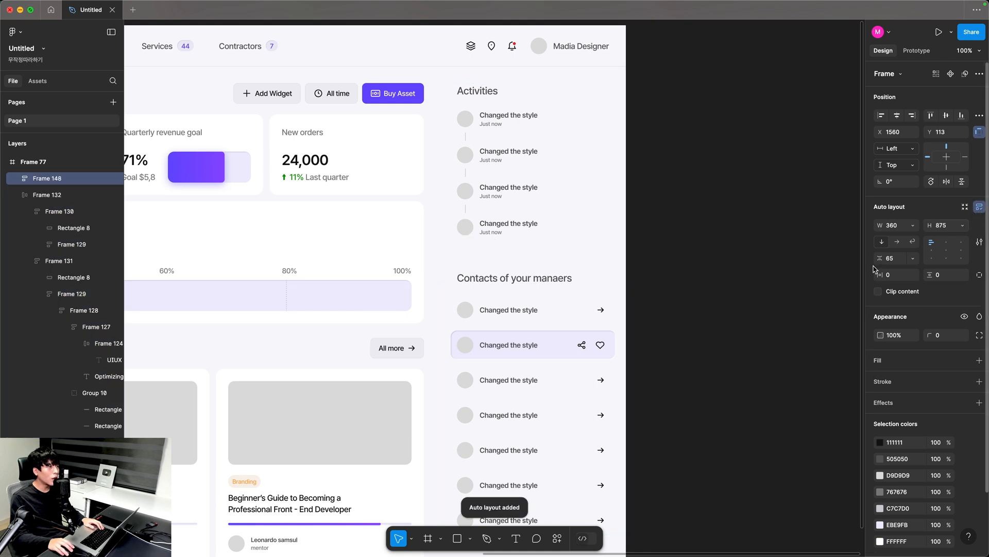
{"action": "left_click", "coordinate": [897, 259]}
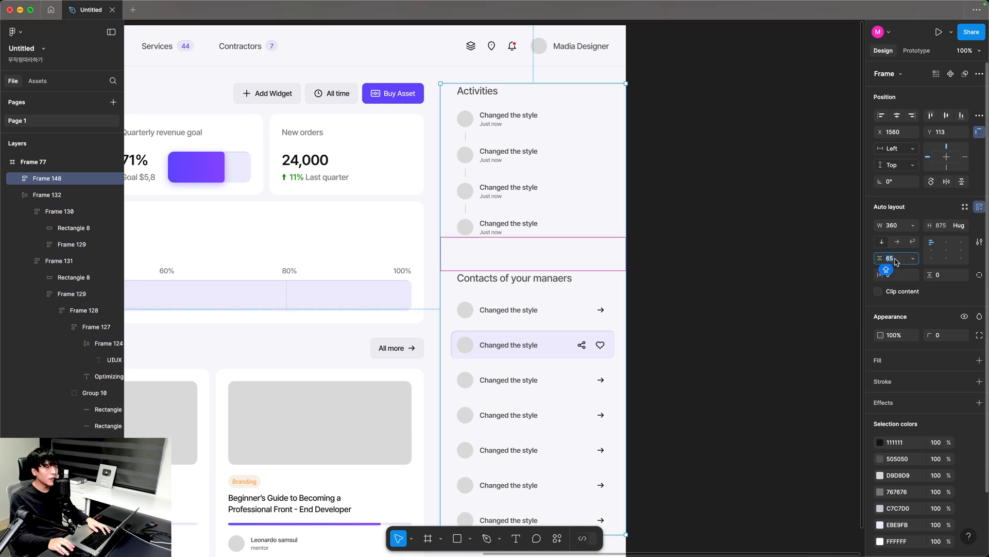
{"action": "type", "text": "40"}
{"action": "key", "text": "Return"}
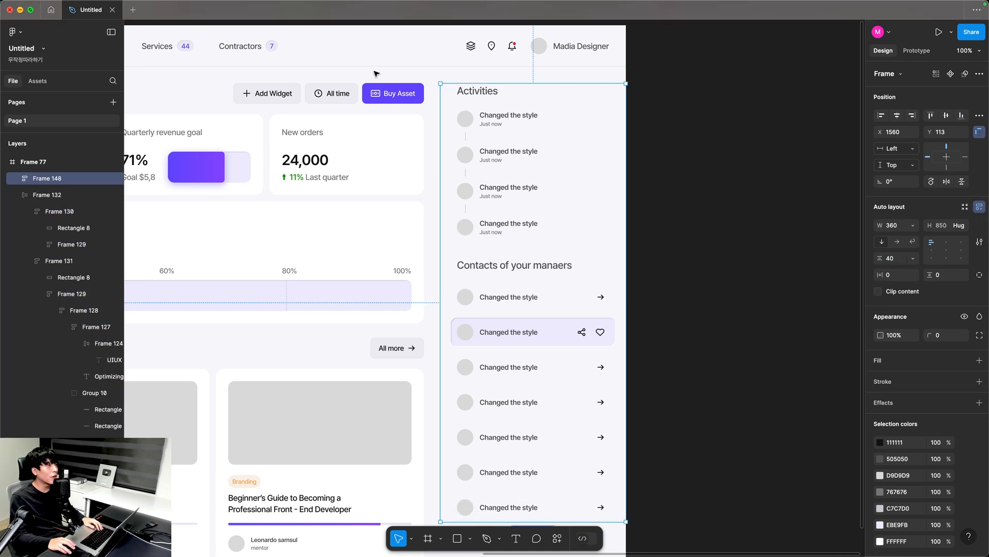
Set the sidebar frame's vertical padding to 32 and move it up to Y 80, flush with the header line.
{"action": "scroll", "coordinate": [696, 76], "scroll_direction": "up", "scroll_amount": 5}
{"action": "type", "text": "32"}
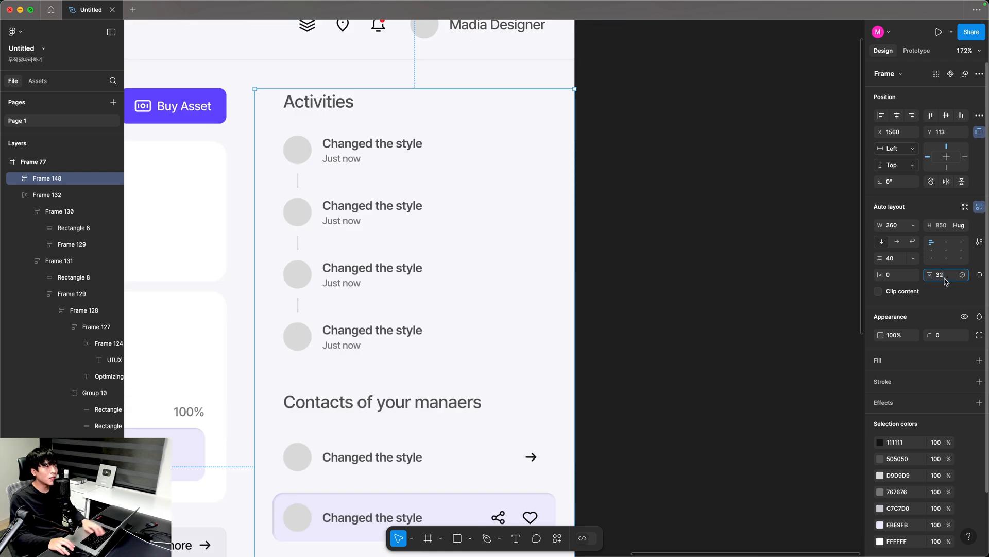
{"action": "key", "text": "Return"}
{"action": "scroll", "coordinate": [315, 115], "scroll_direction": "up", "scroll_amount": 5}
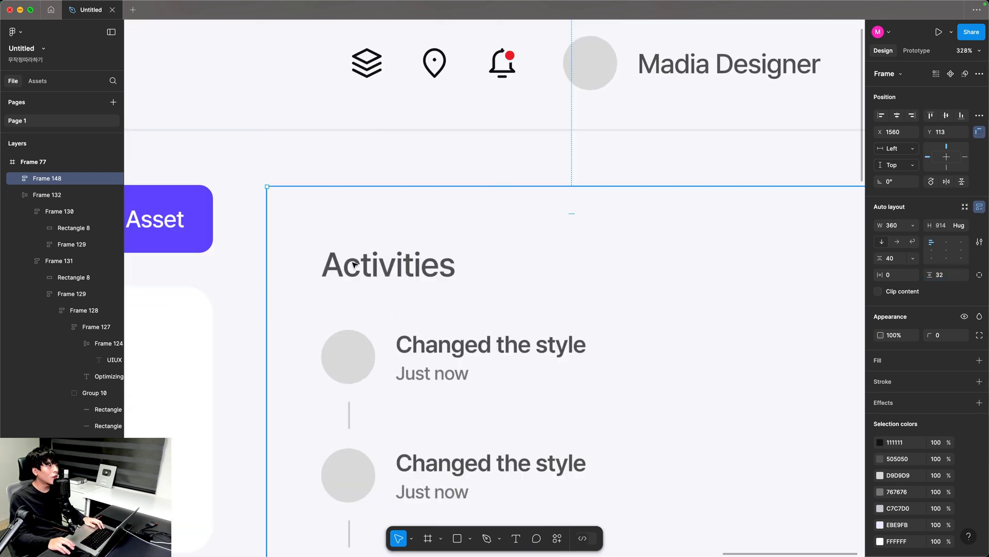
{"action": "left_click_drag", "start_coordinate": [354, 264], "coordinate": [361, 207]}
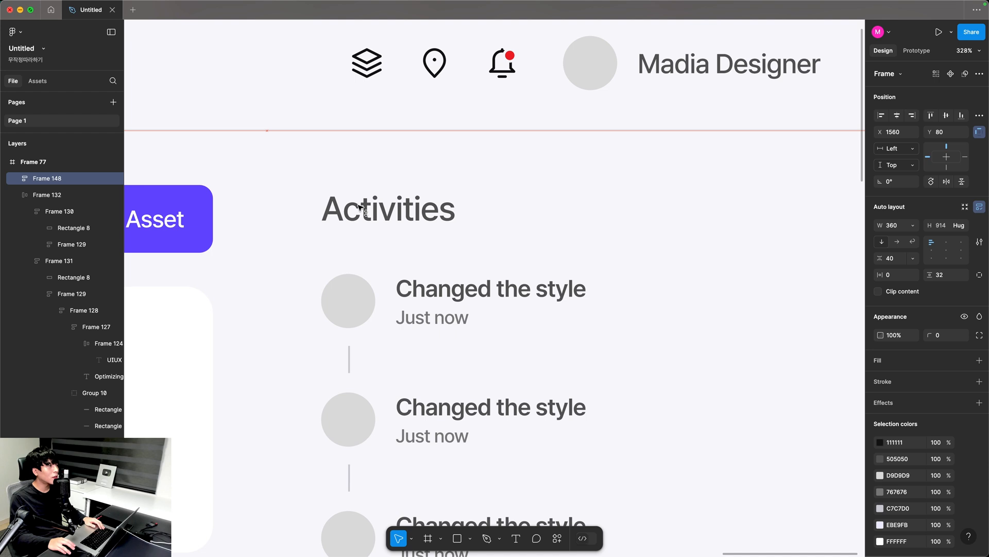
Add a 1 px inside stroke to the sidebar frame on its left side only, coloured E5E5EC.
{"action": "left_click", "coordinate": [979, 381]}
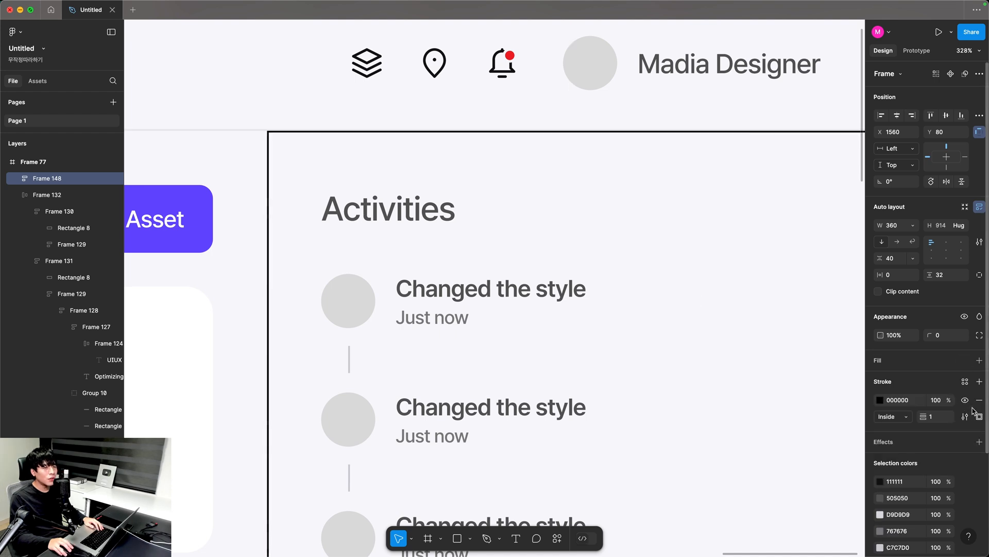
{"action": "left_click", "coordinate": [979, 416]}
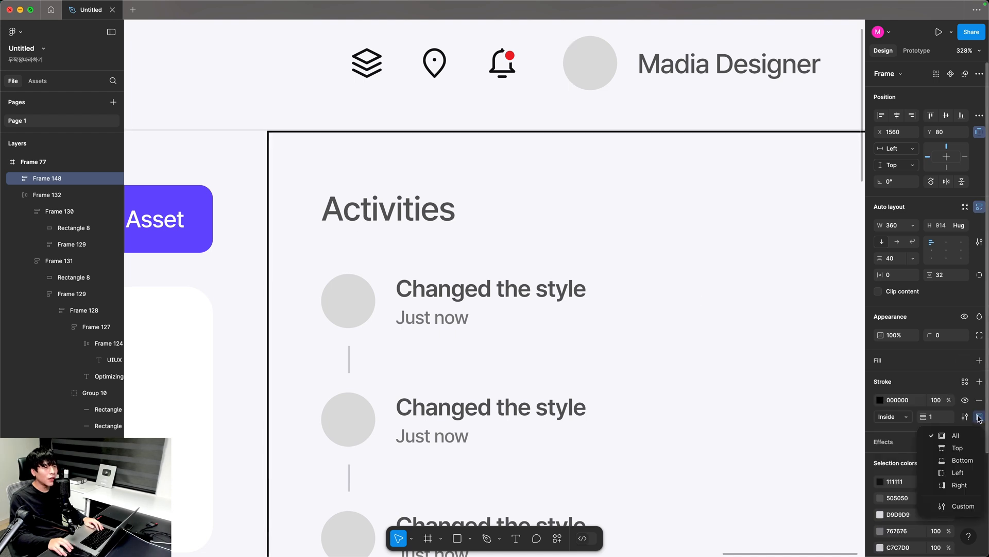
{"action": "left_click", "coordinate": [958, 473]}
{"action": "left_click", "coordinate": [904, 404]}
{"action": "type", "text": "E5E5EC"}
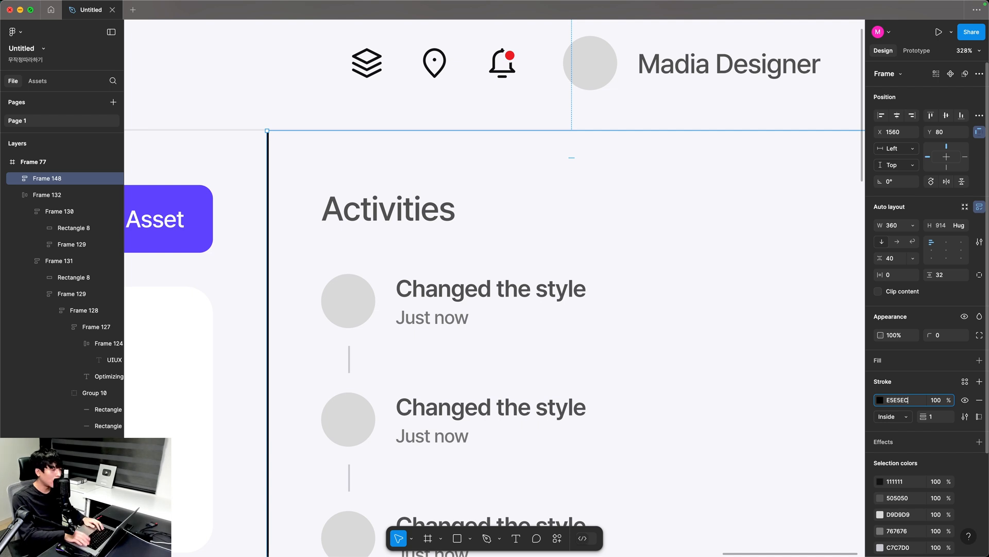
{"action": "key", "text": "Return"}
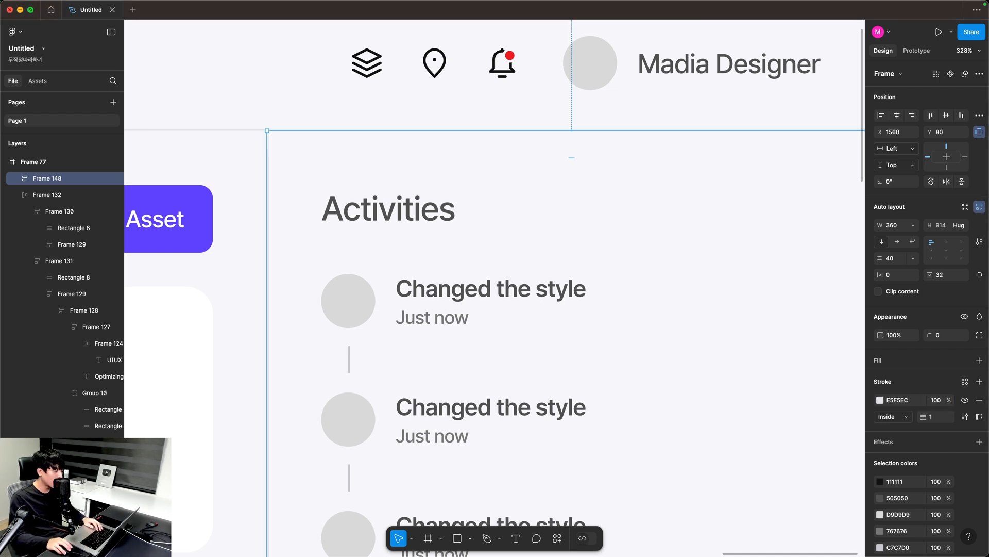
Give the sidebar frame a fill of F1F1F5.
{"action": "left_click", "coordinate": [880, 364]}
{"action": "left_click", "coordinate": [907, 380]}
{"action": "type", "text": "F1F1F5"}
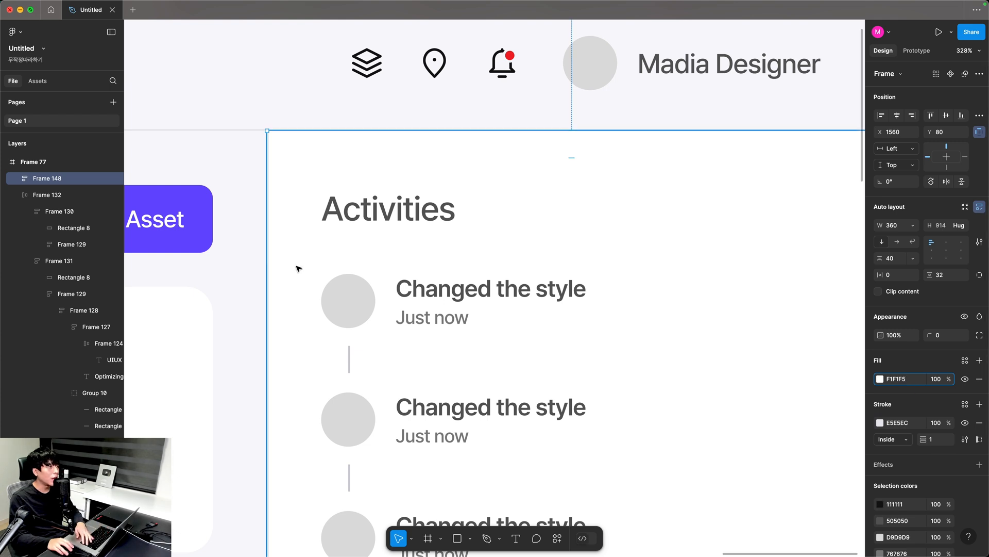
{"action": "key", "text": "Return"}
{"action": "left_click", "coordinate": [237, 204]}
{"action": "left_click_drag", "start_coordinate": [249, 210], "coordinate": [404, 220]}
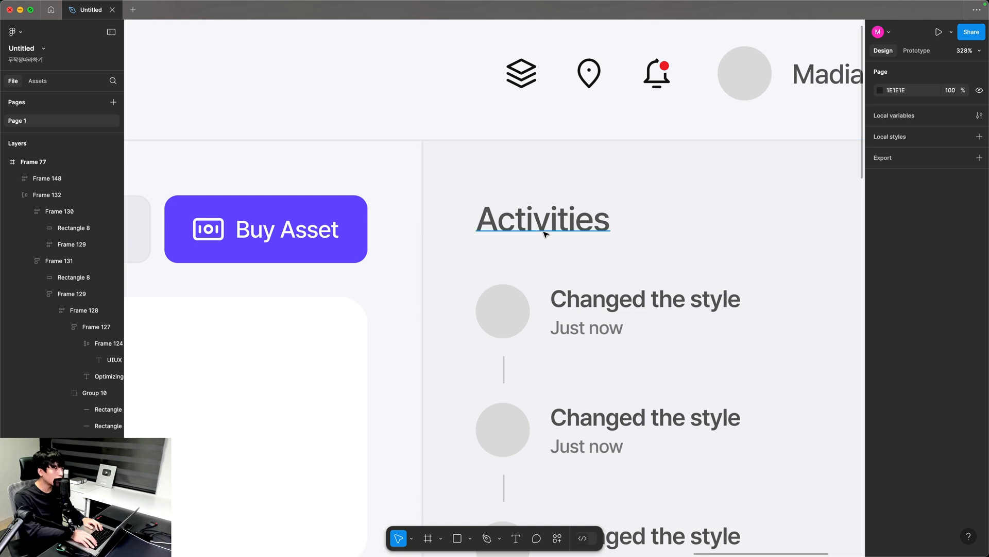
Extend the sidebar frame's lower edge to the bottom of the dashboard frame.
{"action": "key", "text": "shift+0"}
{"action": "scroll", "coordinate": [757, 309], "scroll_direction": "down", "scroll_amount": 4}
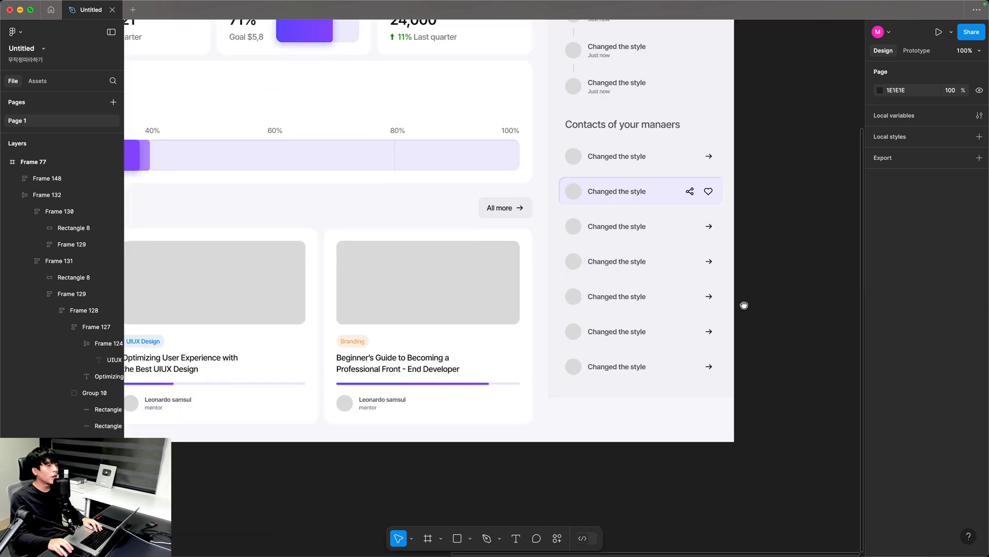
{"action": "left_click", "coordinate": [662, 386]}
{"action": "left_click_drag", "start_coordinate": [658, 397], "coordinate": [660, 450]}
{"action": "left_click", "coordinate": [523, 492]}
Move the highlighted contact row down one place to third in the list.
{"action": "key", "text": "minus"}
{"action": "scroll", "coordinate": [520, 483], "scroll_direction": "up", "scroll_amount": 3}
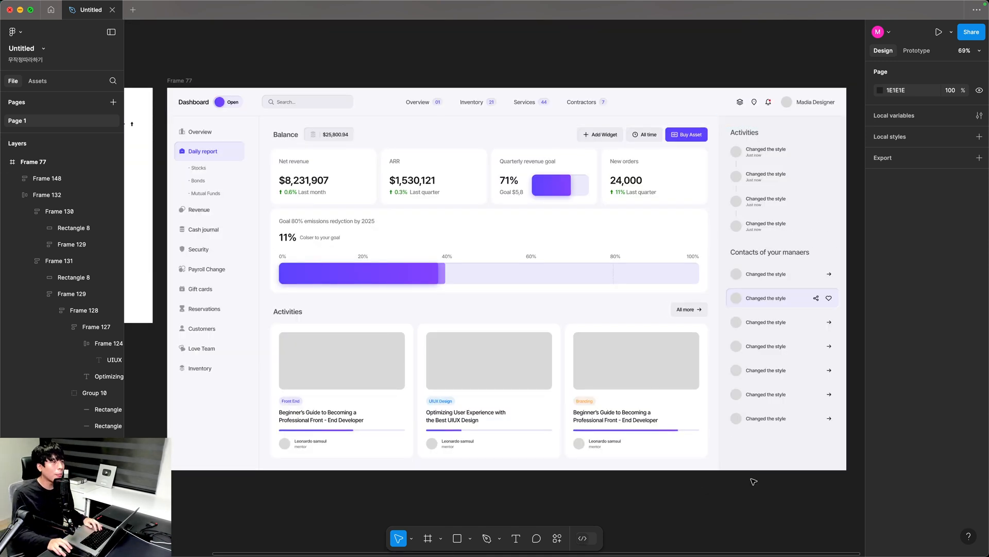
{"action": "scroll", "coordinate": [484, 120], "scroll_direction": "right", "scroll_amount": 5}
{"action": "scroll", "coordinate": [663, 404], "scroll_direction": "up", "scroll_amount": 3}
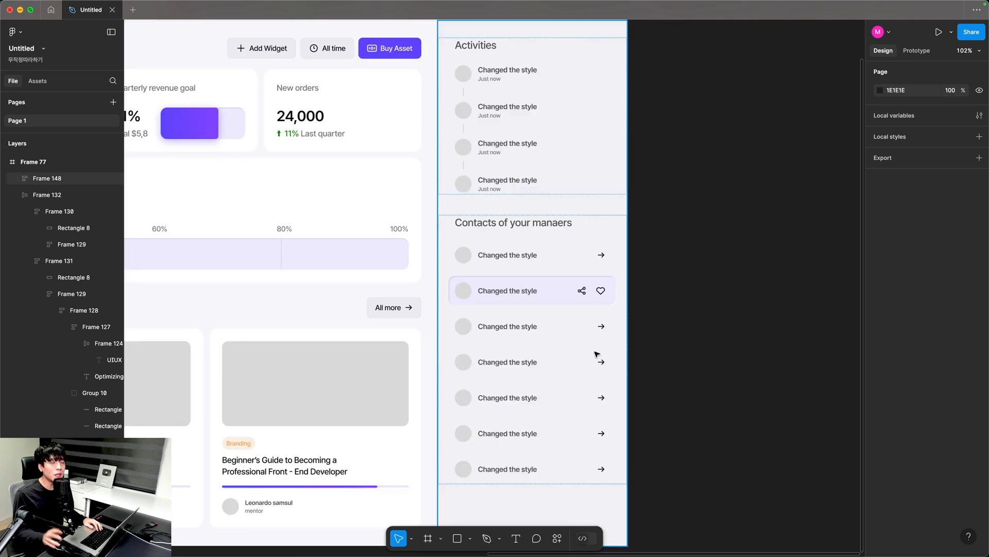
{"action": "left_click", "coordinate": [550, 299]}
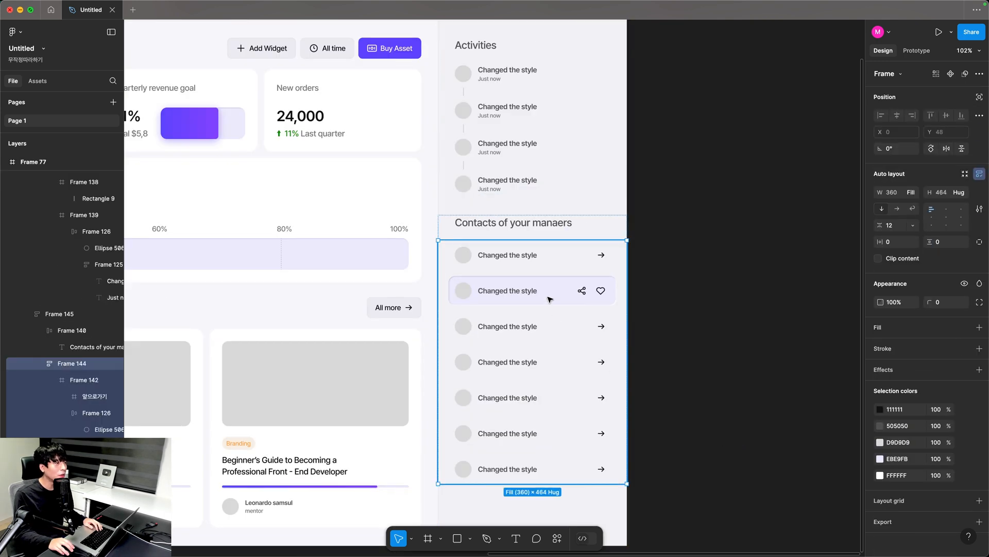
{"action": "double_click", "coordinate": [550, 299]}
{"action": "key", "text": "Down"}
{"action": "left_click", "coordinate": [685, 332]}
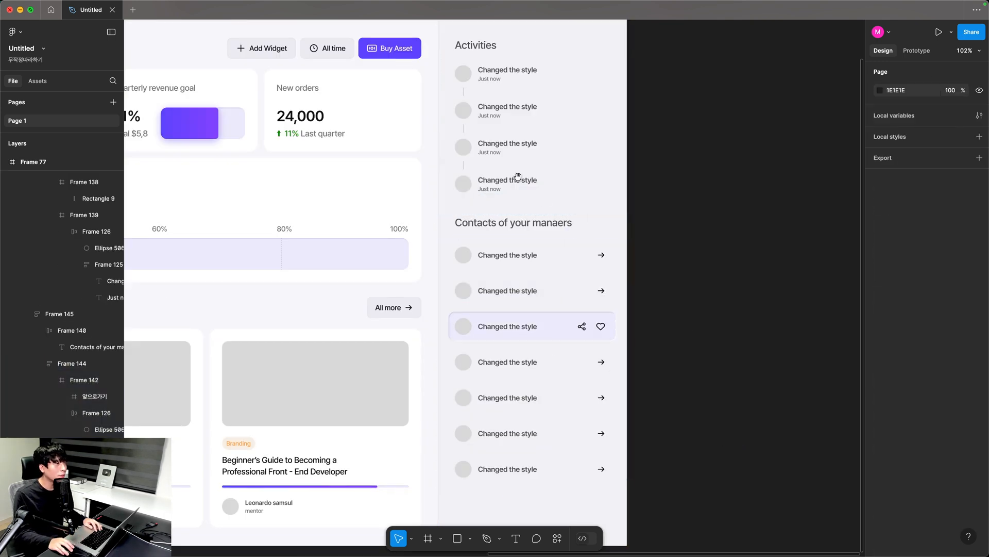
Replace the Activities placeholders with entries such as "Been archived", "36 Minutes ago" and "Has been removed", "1 Days ago", and enter the first contact's full name.
{"action": "left_click_drag", "start_coordinate": [518, 176], "coordinate": [531, 281]}
{"action": "key", "text": "z"}
{"action": "left_click_drag", "start_coordinate": [319, 57], "coordinate": [763, 420]}
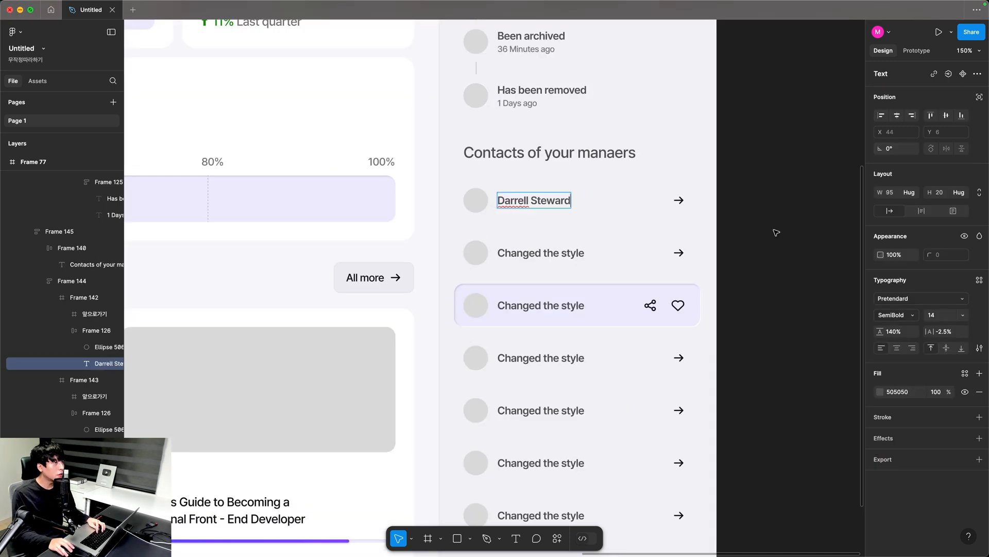
{"action": "key", "text": "Escape"}
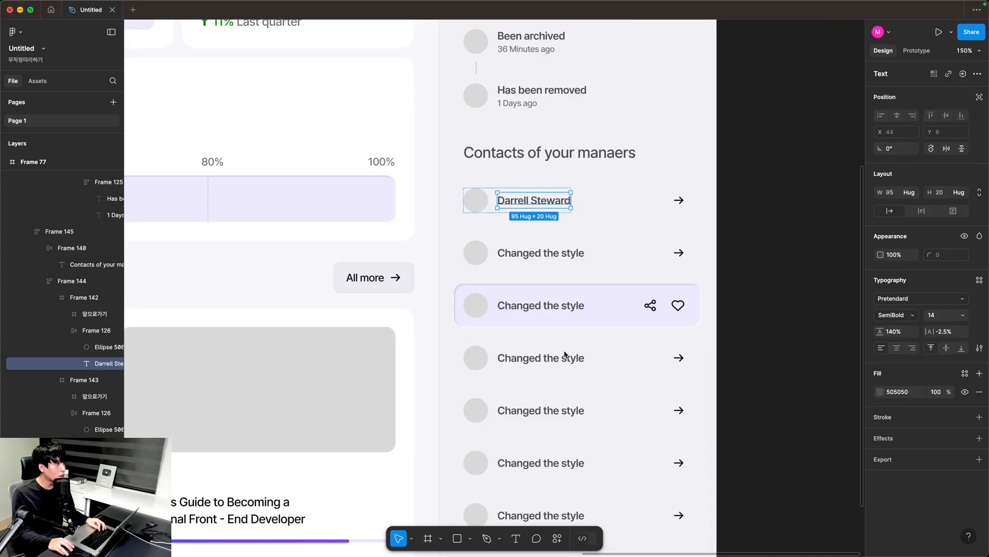
Replace the second contact row's placeholder text with the contact's full name.
{"action": "left_click", "coordinate": [536, 253]}
{"action": "double_click", "coordinate": [539, 253]}
{"action": "key", "text": "Return"}
{"action": "type", "text": "Kate Morrison"}
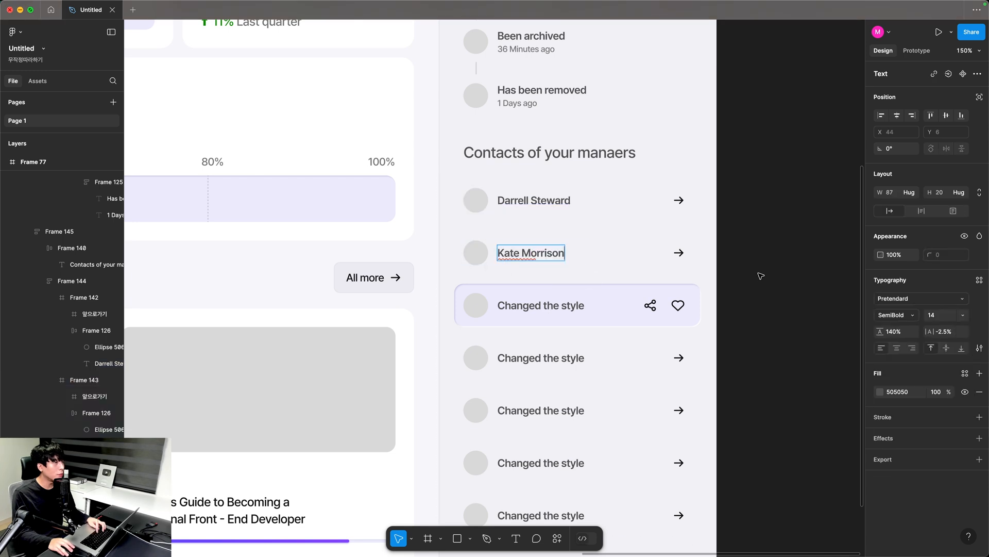
{"action": "key", "text": "Escape"}
Replace the placeholder text in the remaining five contact rows with each contact's full name.
{"action": "left_click", "coordinate": [761, 276]}
{"action": "left_click_drag", "start_coordinate": [742, 415], "coordinate": [721, 323]}
{"action": "key", "text": "z"}
{"action": "left_click_drag", "start_coordinate": [386, 143], "coordinate": [817, 554]}
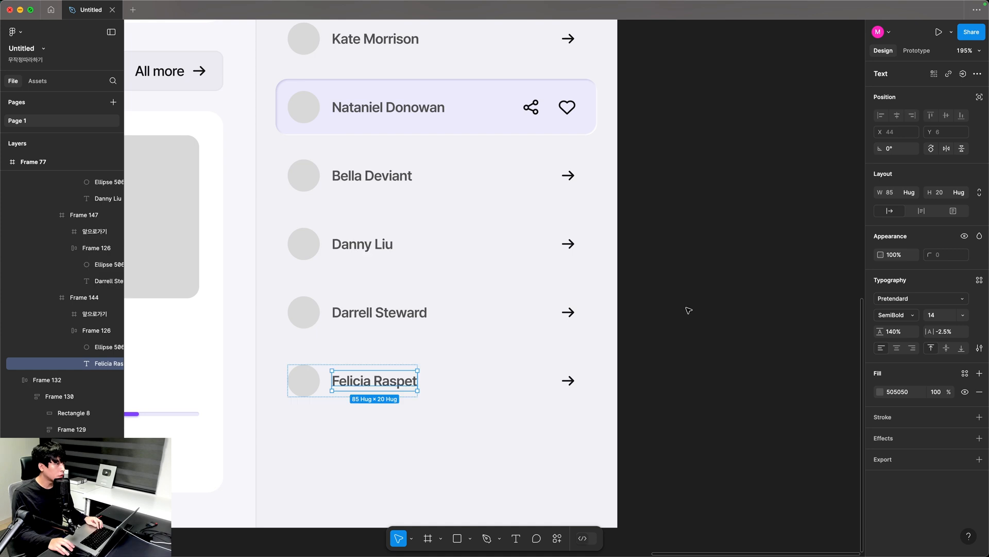
{"action": "left_click", "coordinate": [685, 311]}
{"action": "mouse_move", "coordinate": [686, 311]}
{"action": "left_mouse_down"}
{"action": "mouse_move", "coordinate": [668, 360]}
{"action": "mouse_move", "coordinate": [676, 442]}
{"action": "left_mouse_up"}
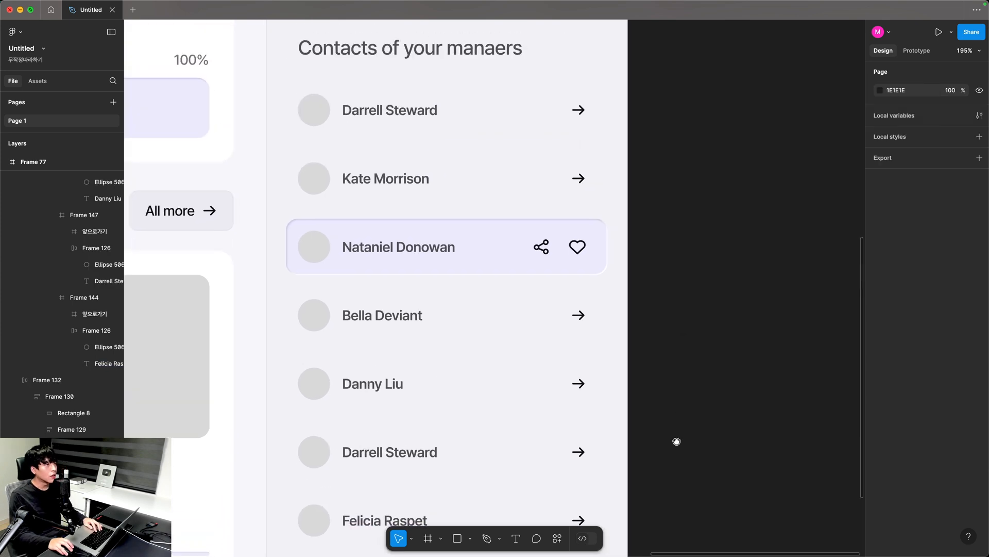
{"action": "left_click_drag", "start_coordinate": [620, 172], "coordinate": [625, 258]}
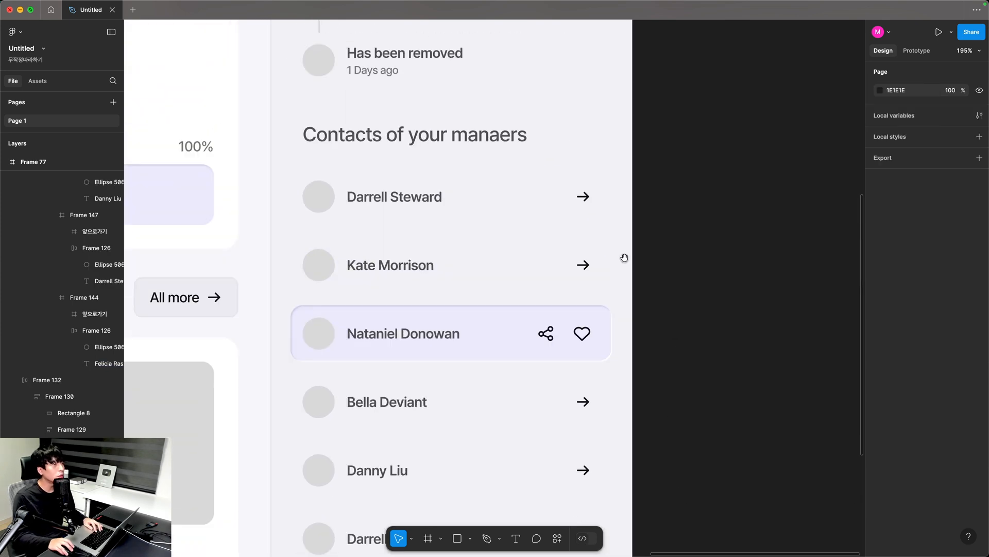
Set the stroke colour of both arrow vectors in the first contact row to 767676.
{"action": "double_click", "coordinate": [584, 196]}
{"action": "scroll", "coordinate": [578, 196], "scroll_direction": "up", "scroll_amount": 5, "text": "ctrl"}
{"action": "left_click", "coordinate": [572, 153], "text": "shift"}
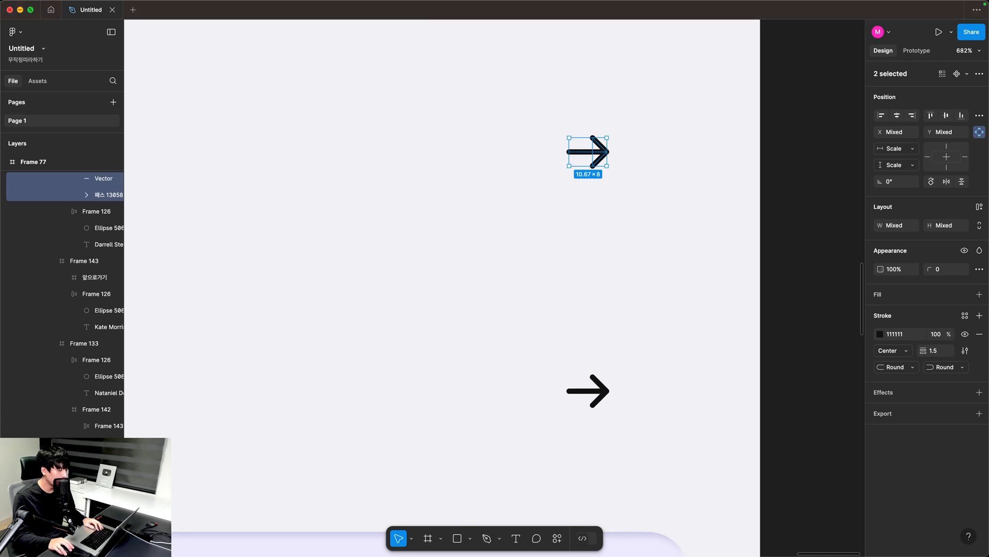
{"action": "left_click", "coordinate": [900, 334]}
{"action": "type", "text": "767"}
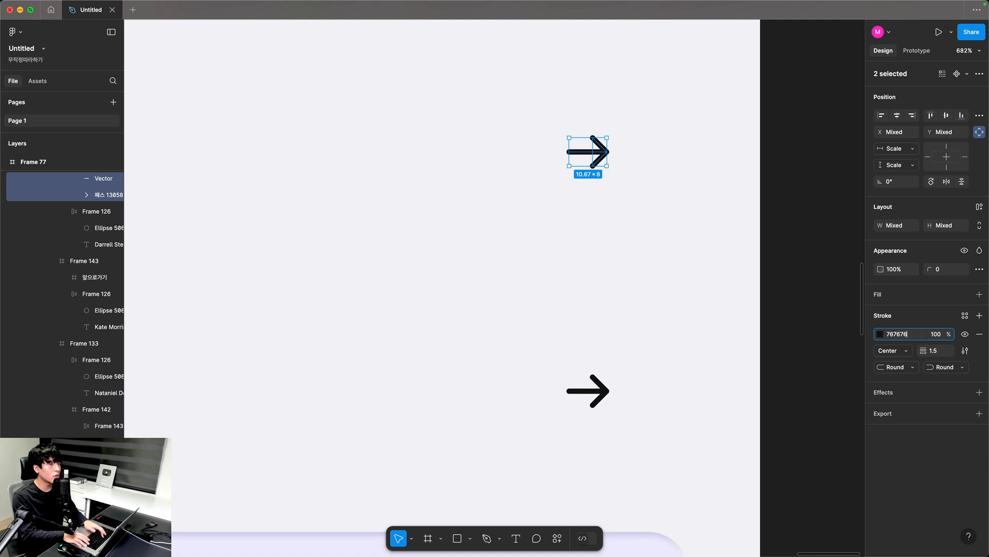
{"action": "type", "text": "676"}
{"action": "key", "text": "Return"}
Fill the grey avatar circles in the Activities and contacts lists with images, starting with the "Changed the style" entry.
{"action": "scroll", "coordinate": [588, 257], "scroll_direction": "down", "scroll_amount": 5}
{"action": "scroll", "coordinate": [443, 258], "scroll_direction": "up", "scroll_amount": 5}
{"action": "left_click", "coordinate": [393, 178], "text": "super"}
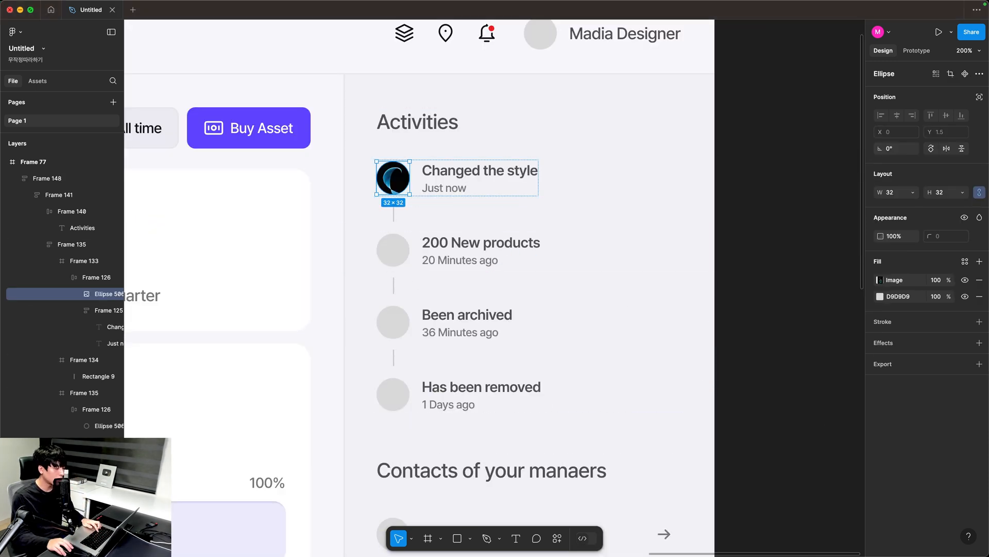
{"action": "key", "text": "Escape"}
{"action": "scroll", "coordinate": [509, 446], "scroll_direction": "down", "scroll_amount": 5}
{"action": "scroll", "coordinate": [751, 239], "scroll_direction": "up", "scroll_amount": 2}
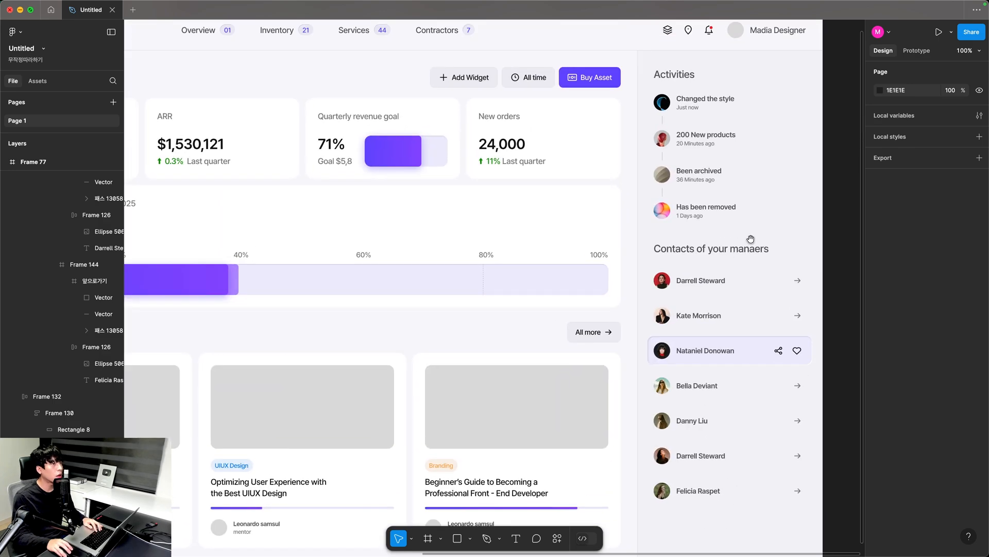
{"action": "scroll", "coordinate": [753, 331], "scroll_direction": "down", "scroll_amount": 5}
{"action": "scroll", "coordinate": [644, 278], "scroll_direction": "left", "scroll_amount": 4}
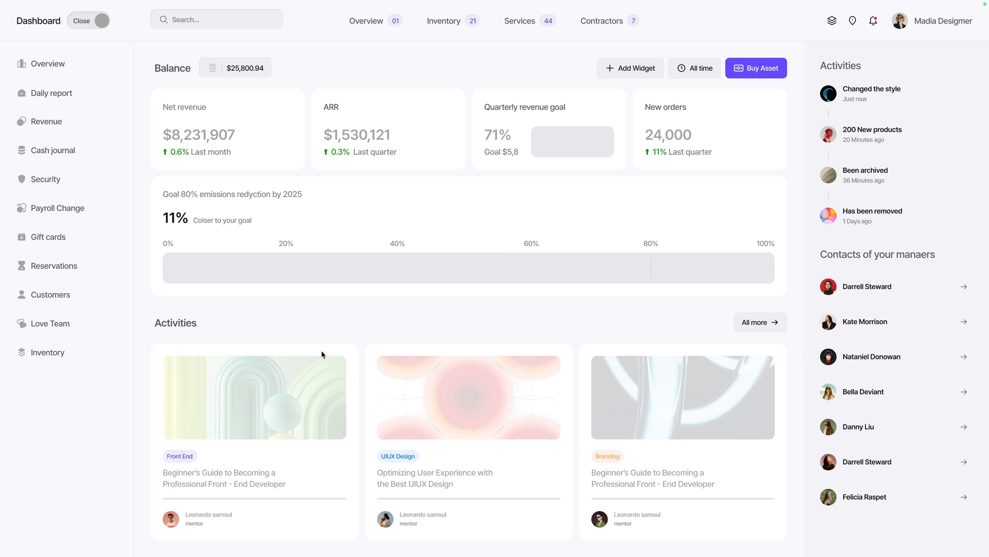
Test the Dashboard header switch in the prototype by toggling it to Open, Close and Open again.
{"action": "left_click", "coordinate": [95, 26]}
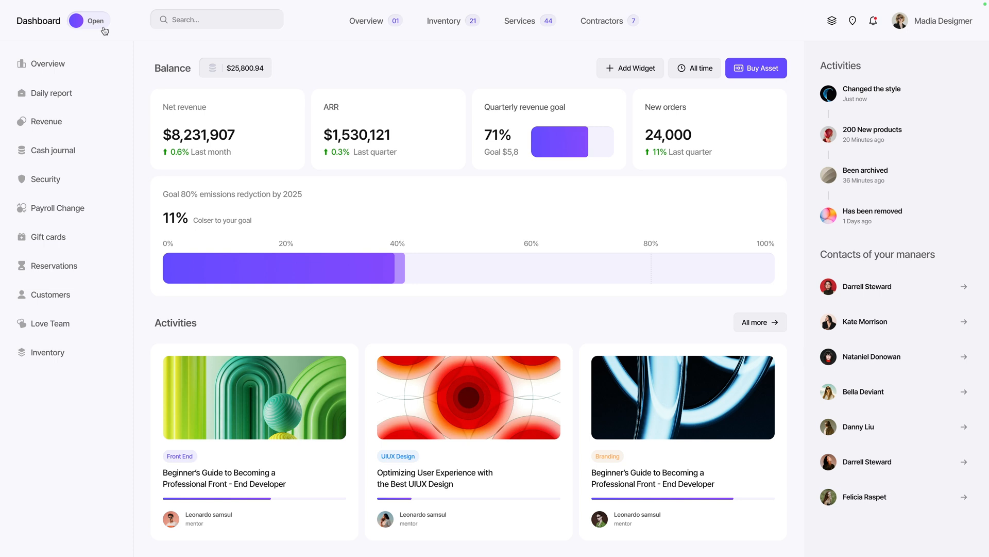
{"action": "left_click", "coordinate": [102, 30]}
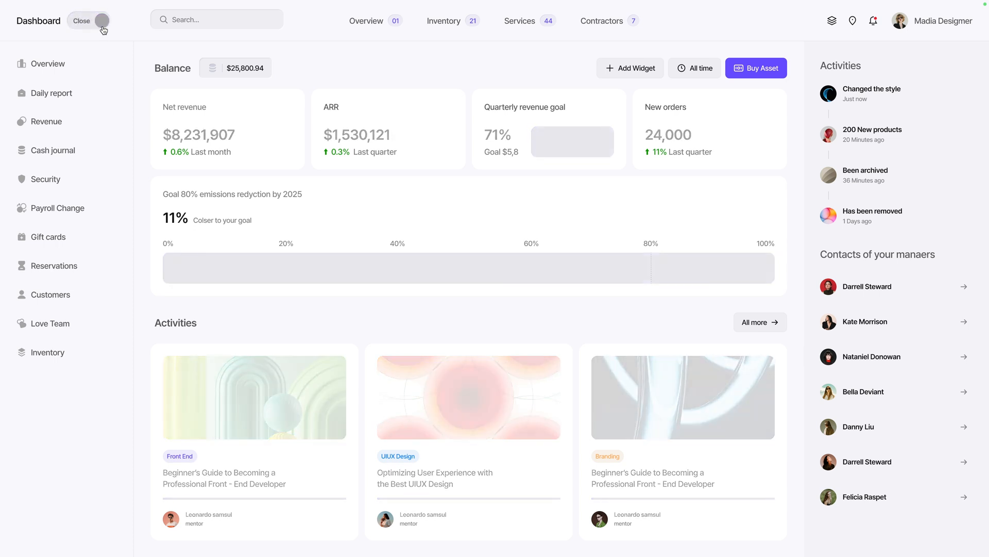
{"action": "left_click", "coordinate": [103, 29]}
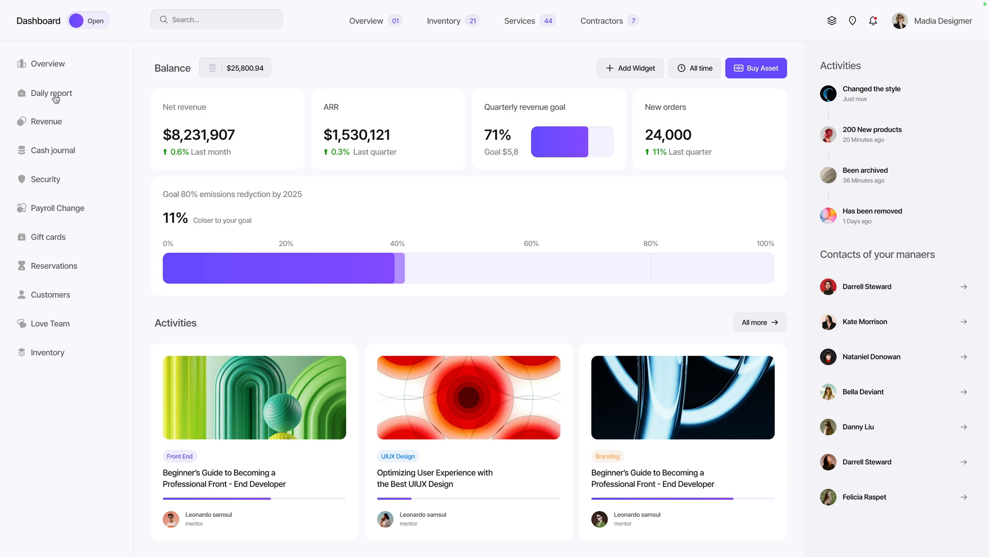
Test expanding and collapsing the Daily report submenu in the prototype, leaving it expanded, and activate the third contact row.
{"action": "left_click", "coordinate": [56, 99]}
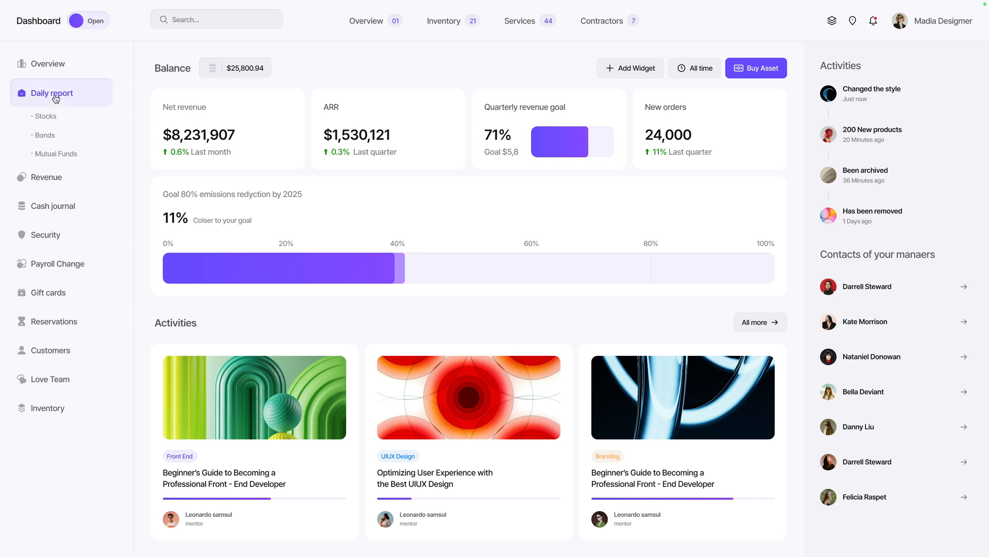
{"action": "left_click", "coordinate": [56, 99]}
{"action": "left_click", "coordinate": [56, 99]}
{"action": "left_click", "coordinate": [55, 98]}
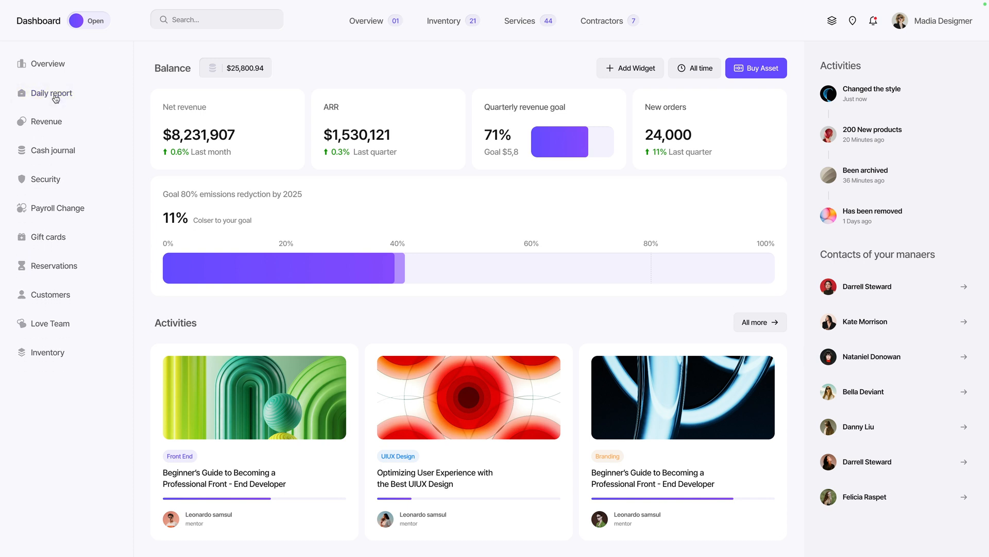
{"action": "left_click", "coordinate": [55, 99]}
{"action": "left_click", "coordinate": [55, 99]}
{"action": "left_click", "coordinate": [56, 98]}
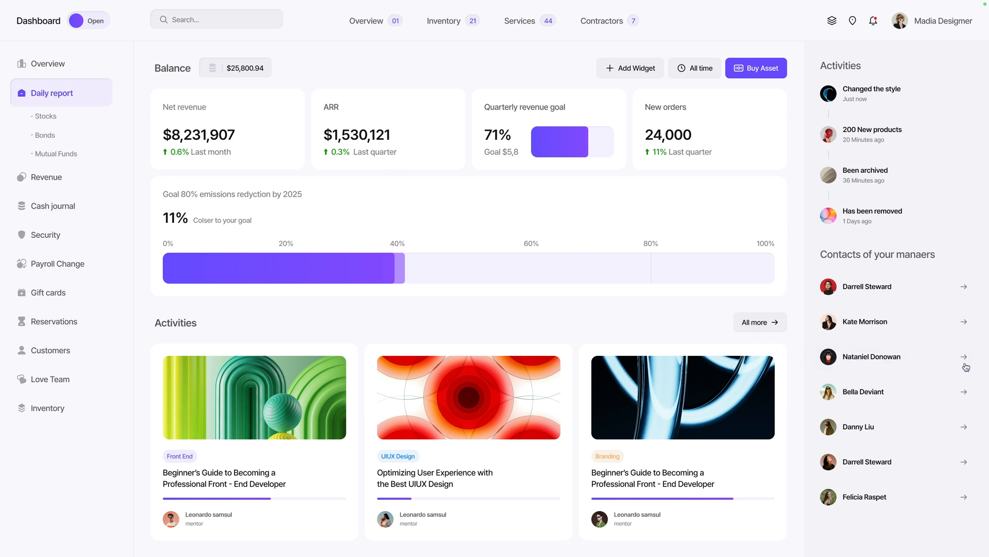
{"action": "left_click", "coordinate": [947, 364]}
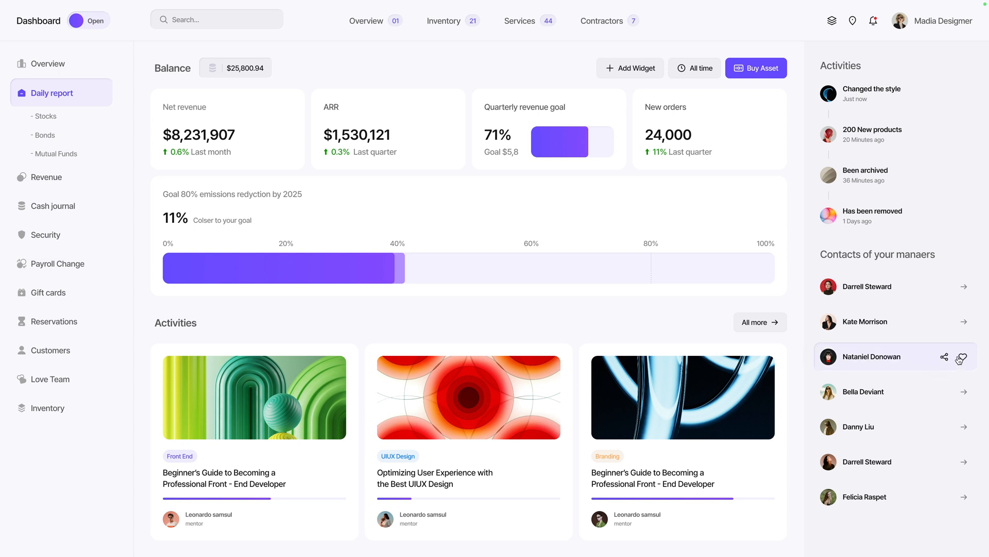